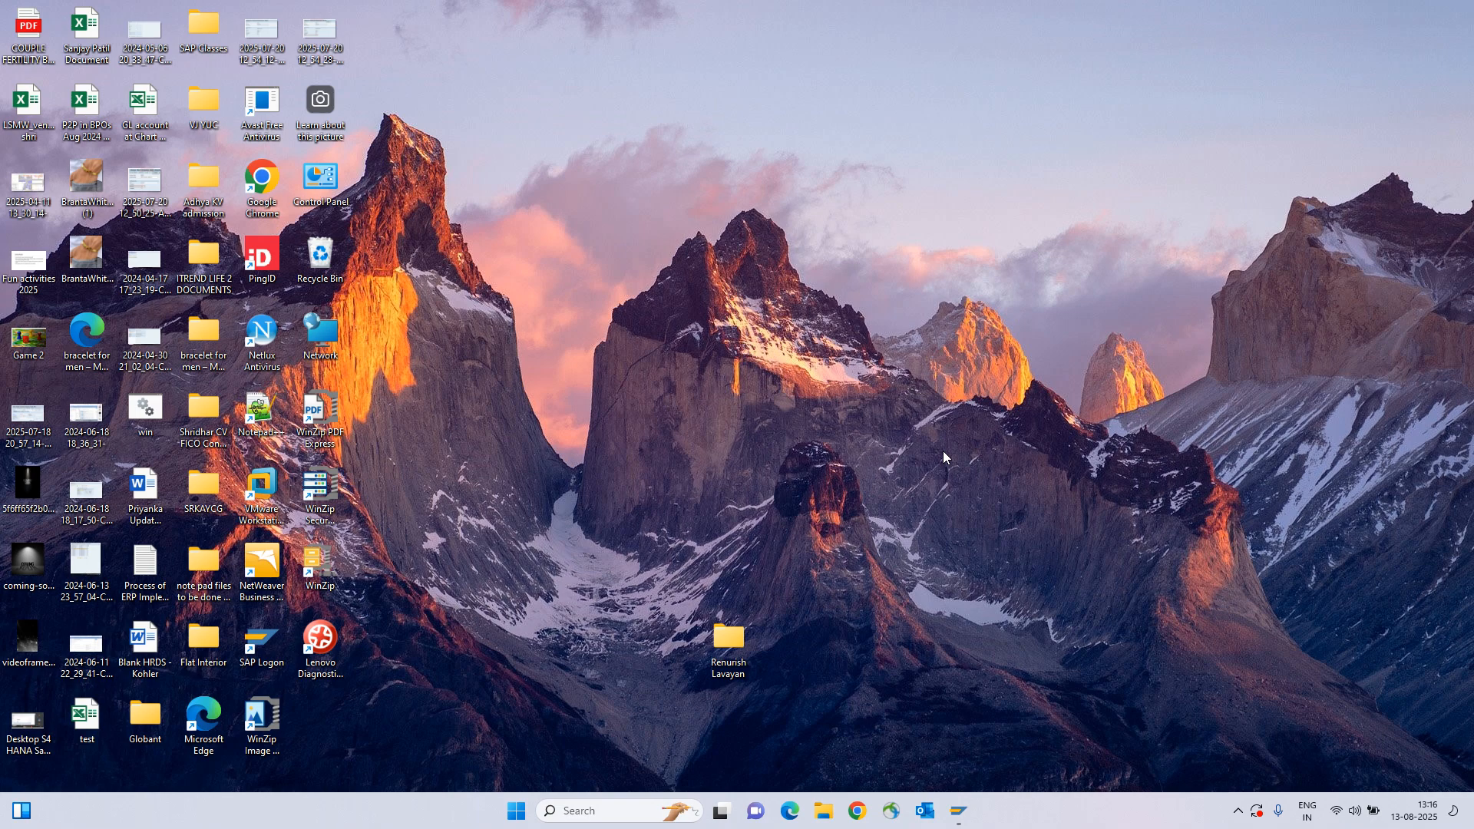
Bring the SAP Easy Access window to the front from the SAP Logon taskbar preview.
mouse_move(960, 812)
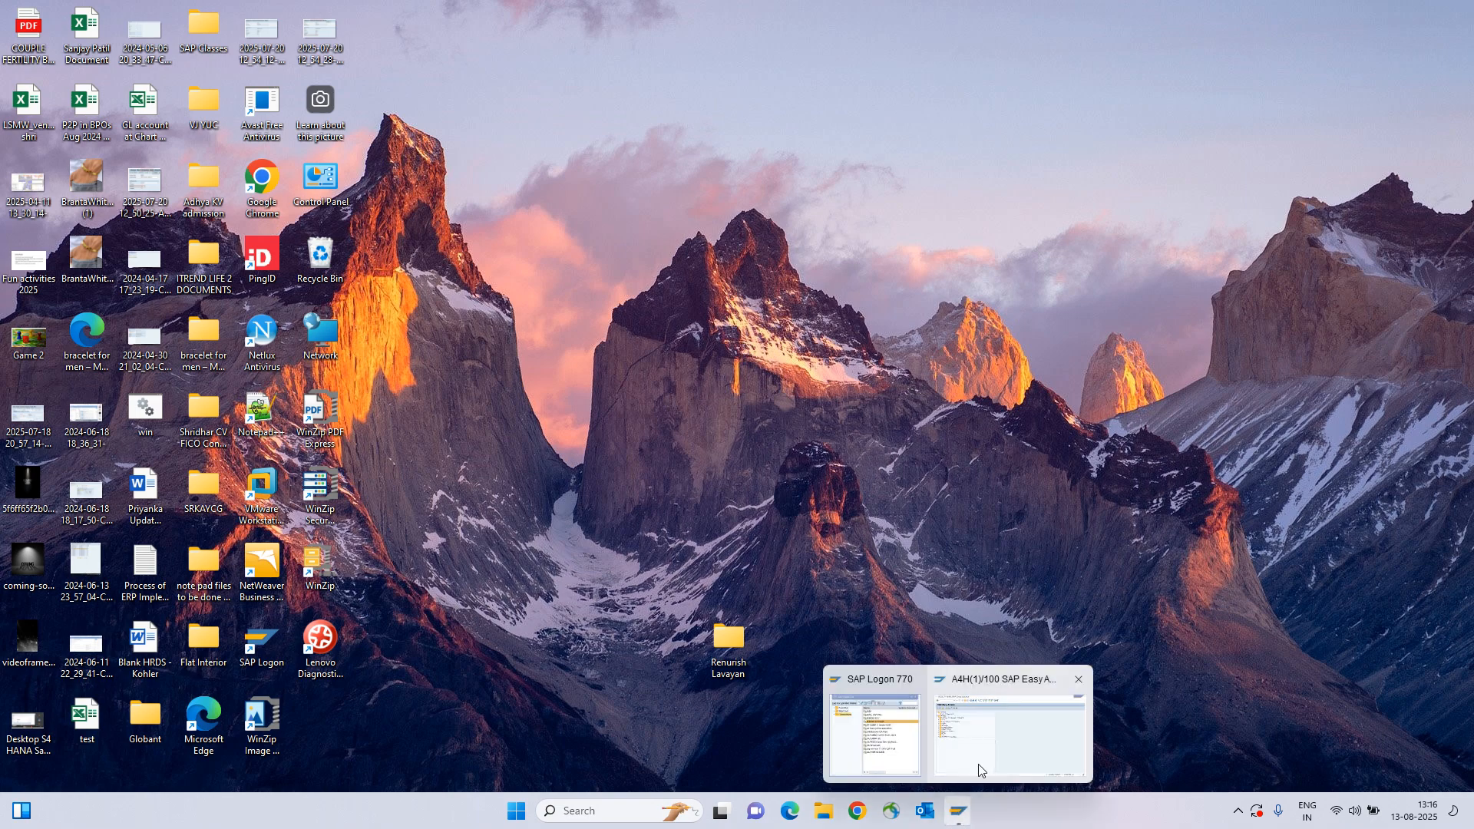
click(981, 756)
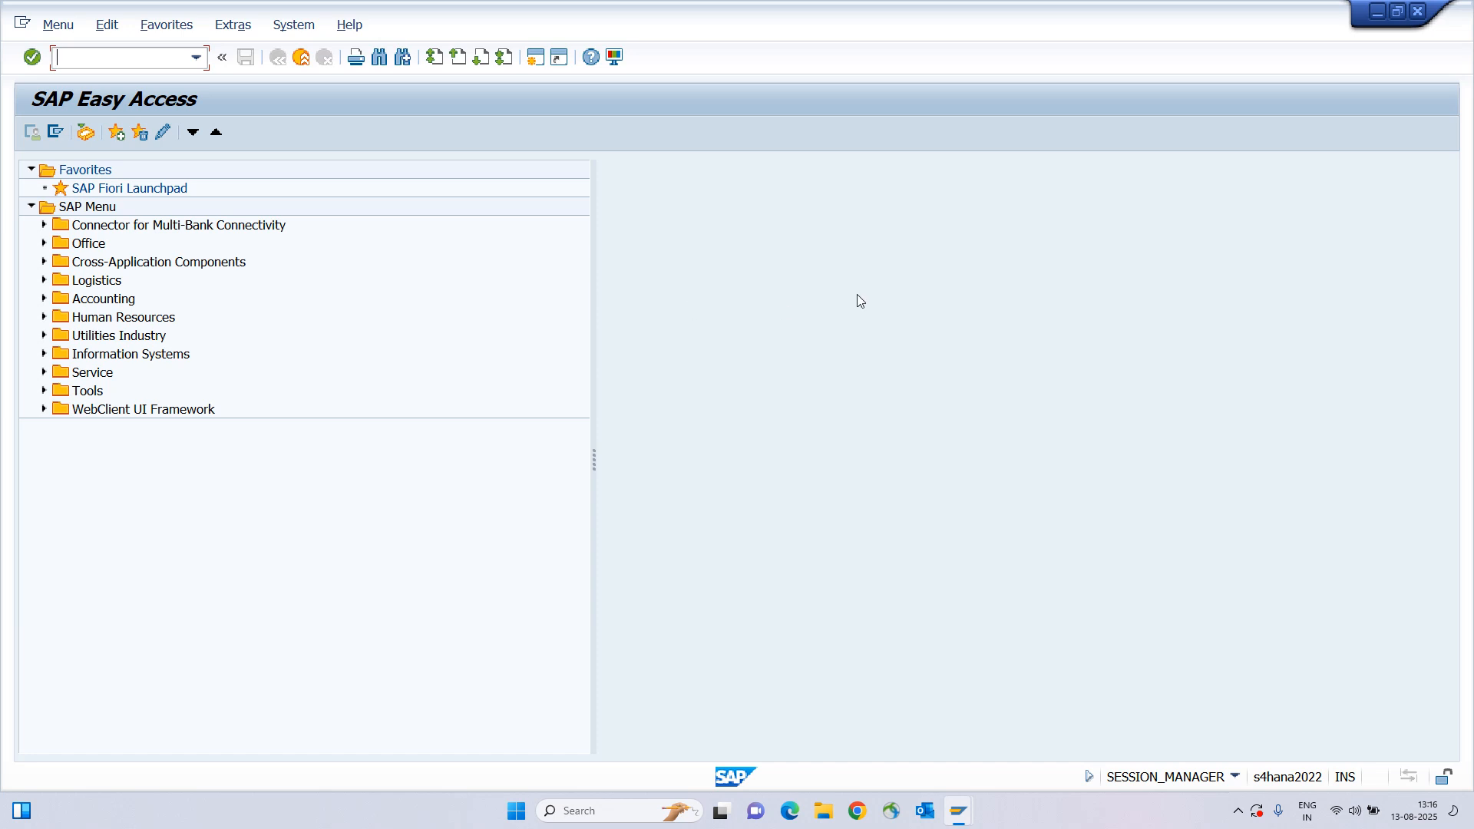
Launch the create vendor transaction XK01 from the command field.
text(bp)
key(Return)
text(XK01)
key(Return)
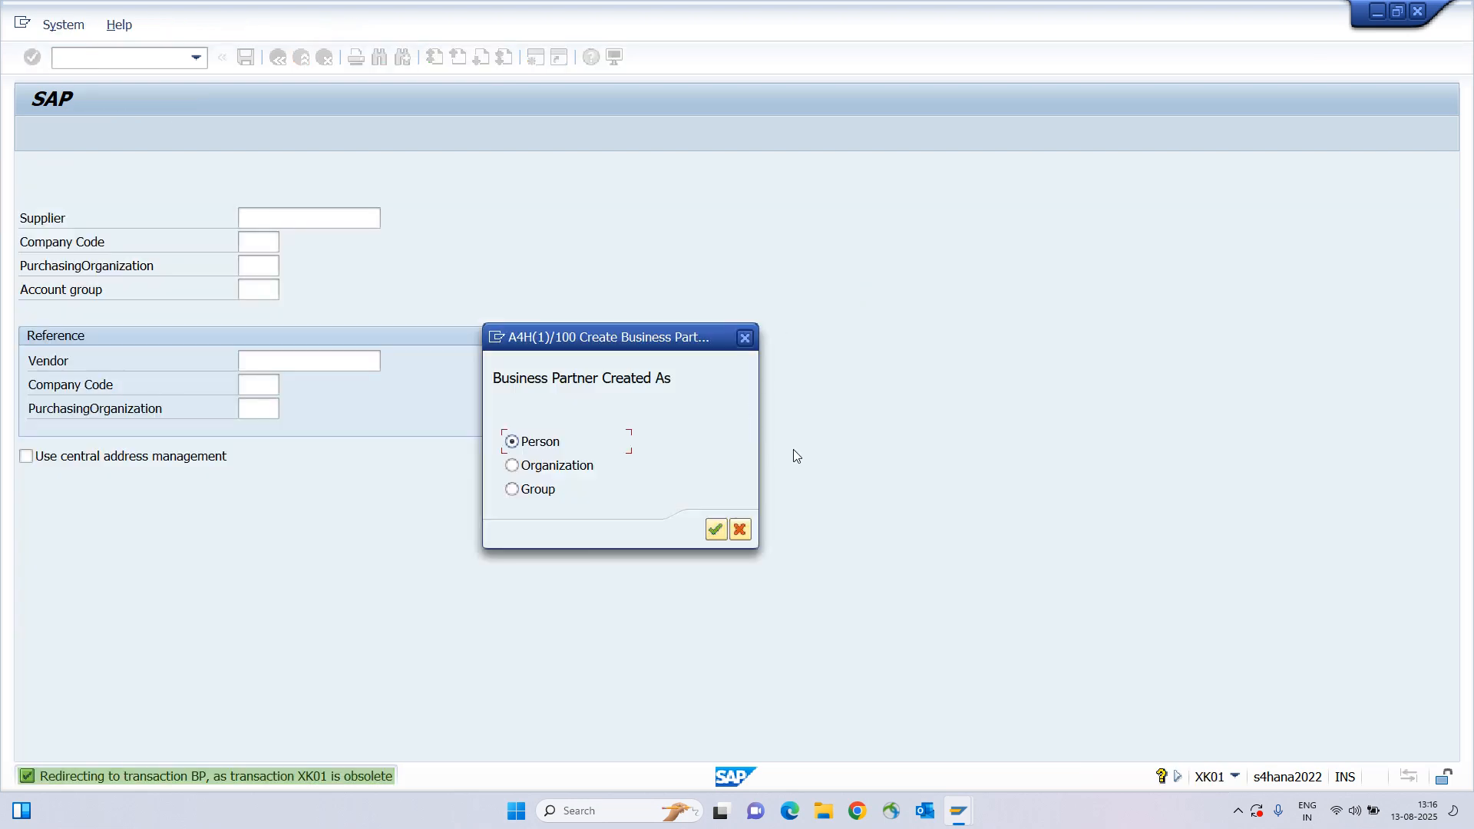
Create the partner as an Organization and review the system information details.
click(528, 465)
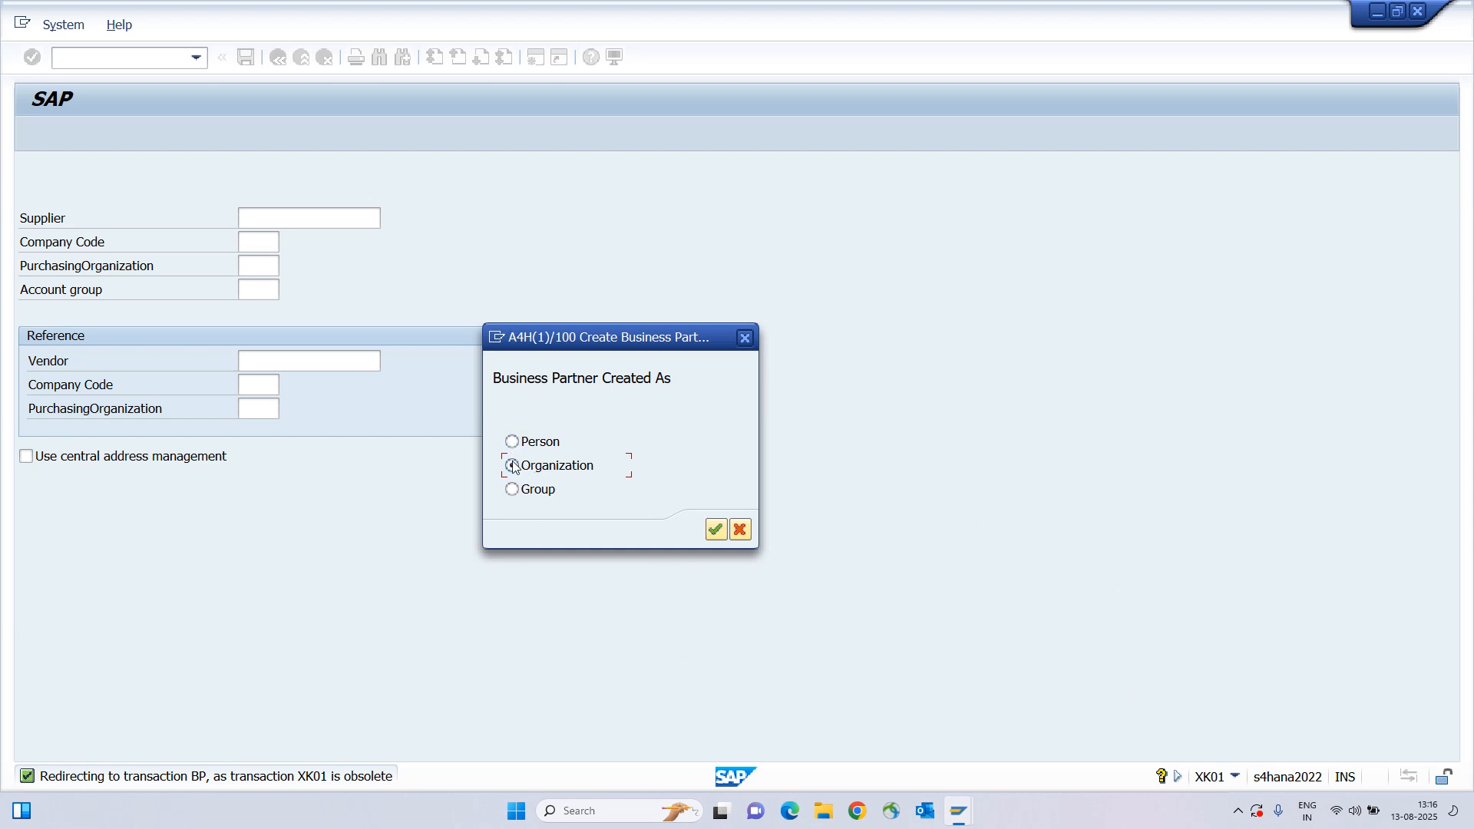
click(716, 529)
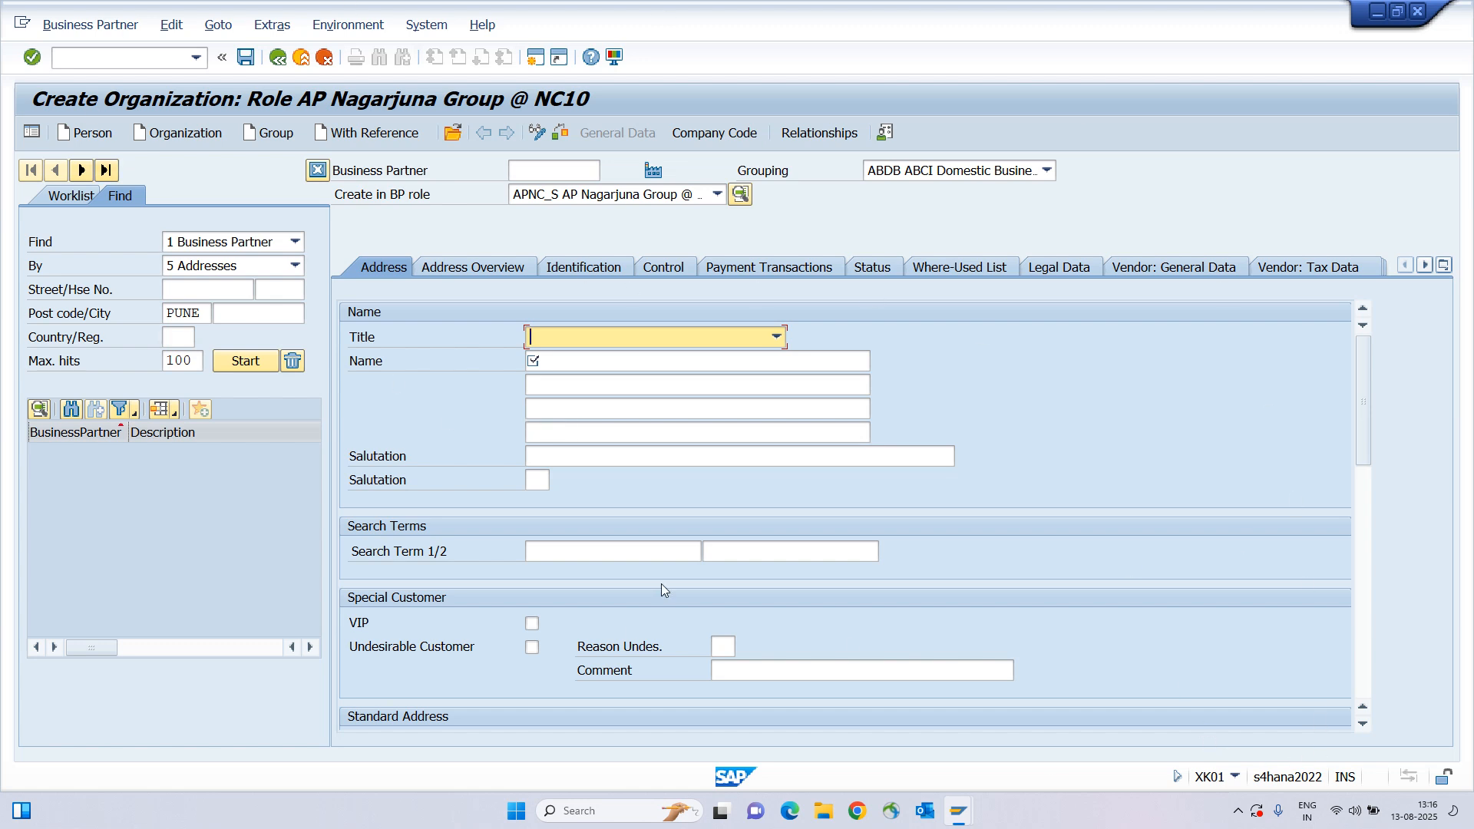
click(1233, 777)
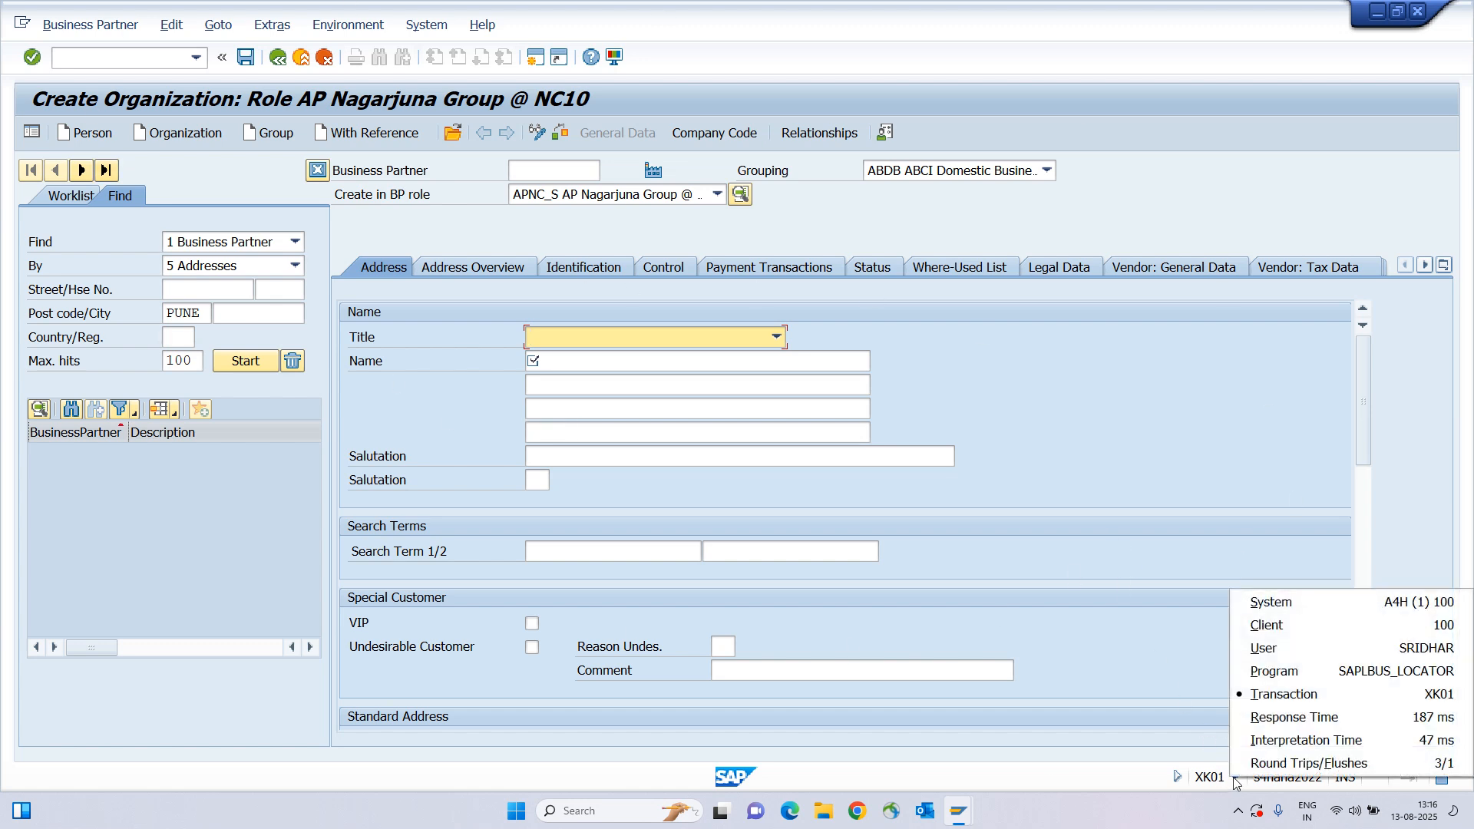
click(1362, 384)
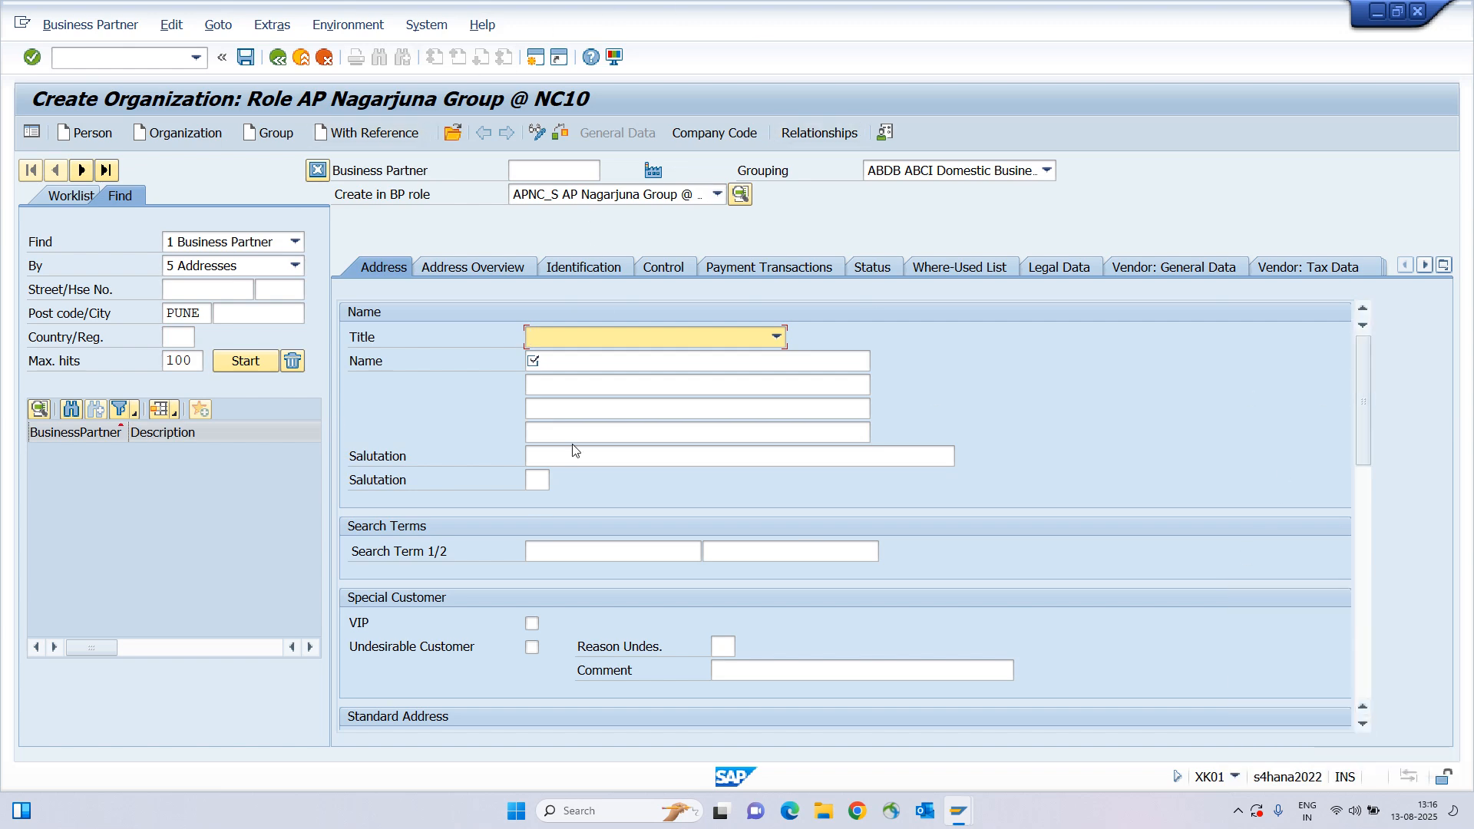
Discard the unsaved supplier form and start a new Organization through transaction BP.
click(324, 59)
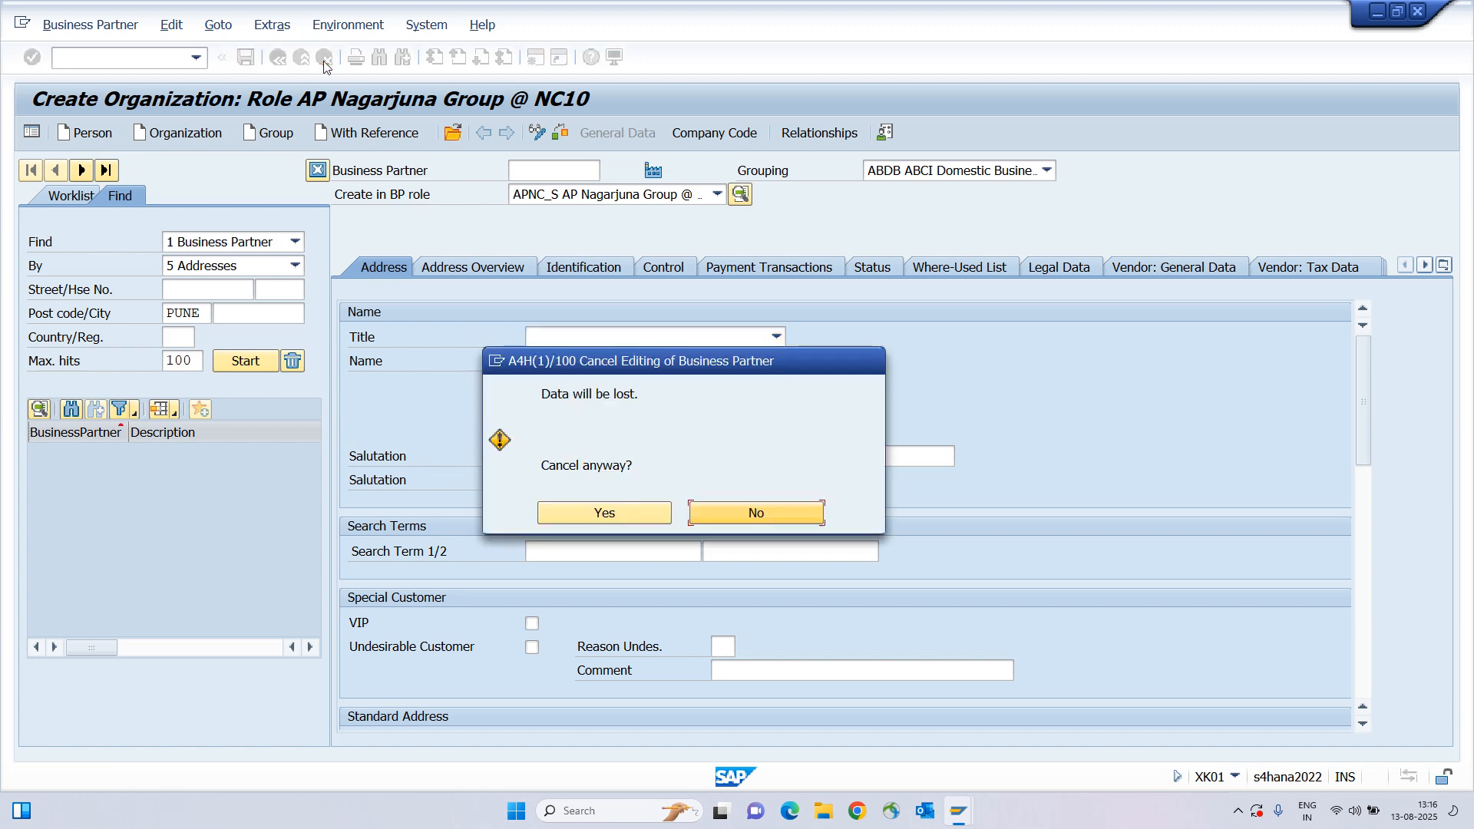
click(631, 511)
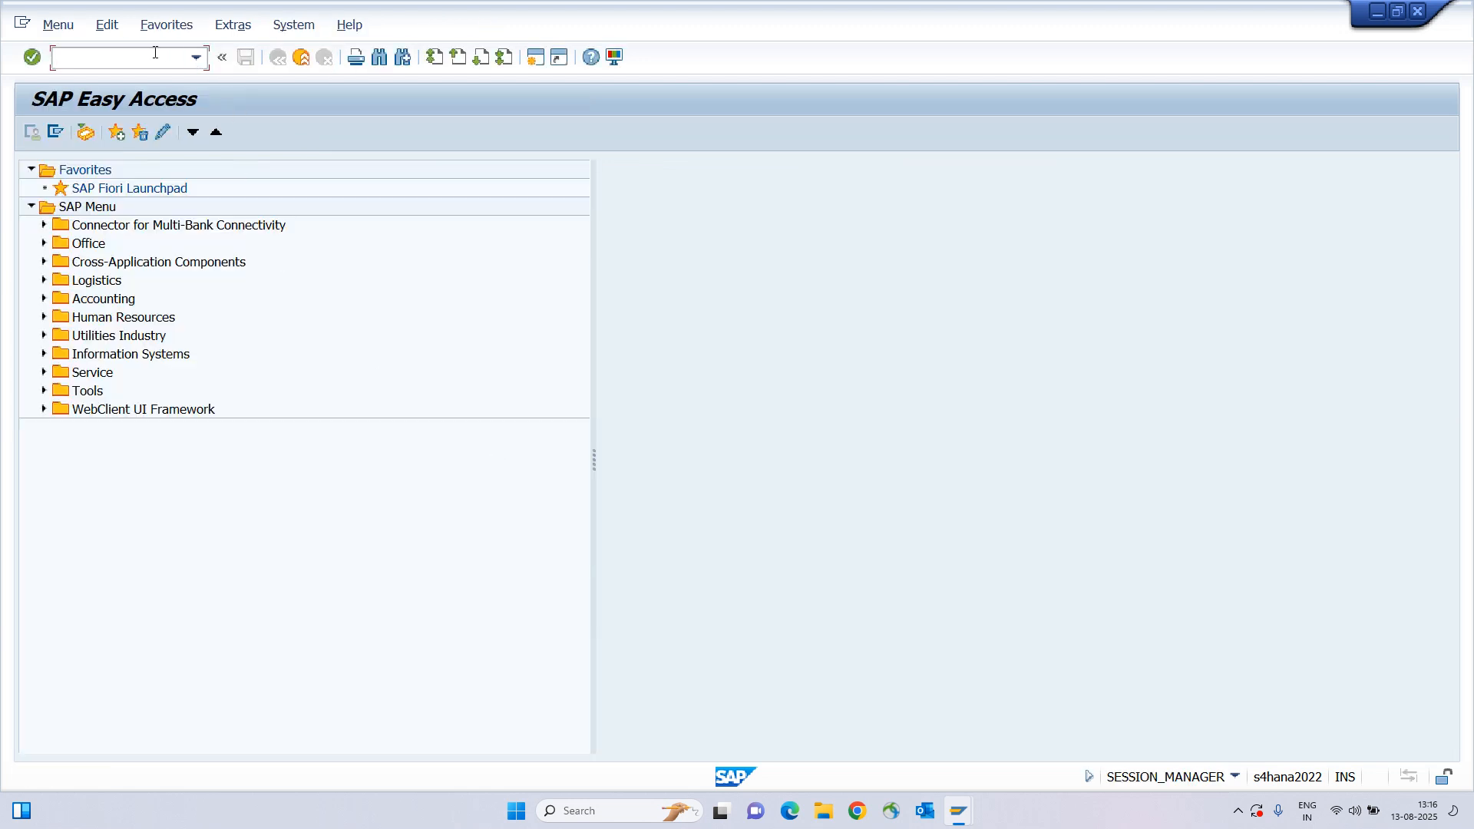
text(bp)
key(Return)
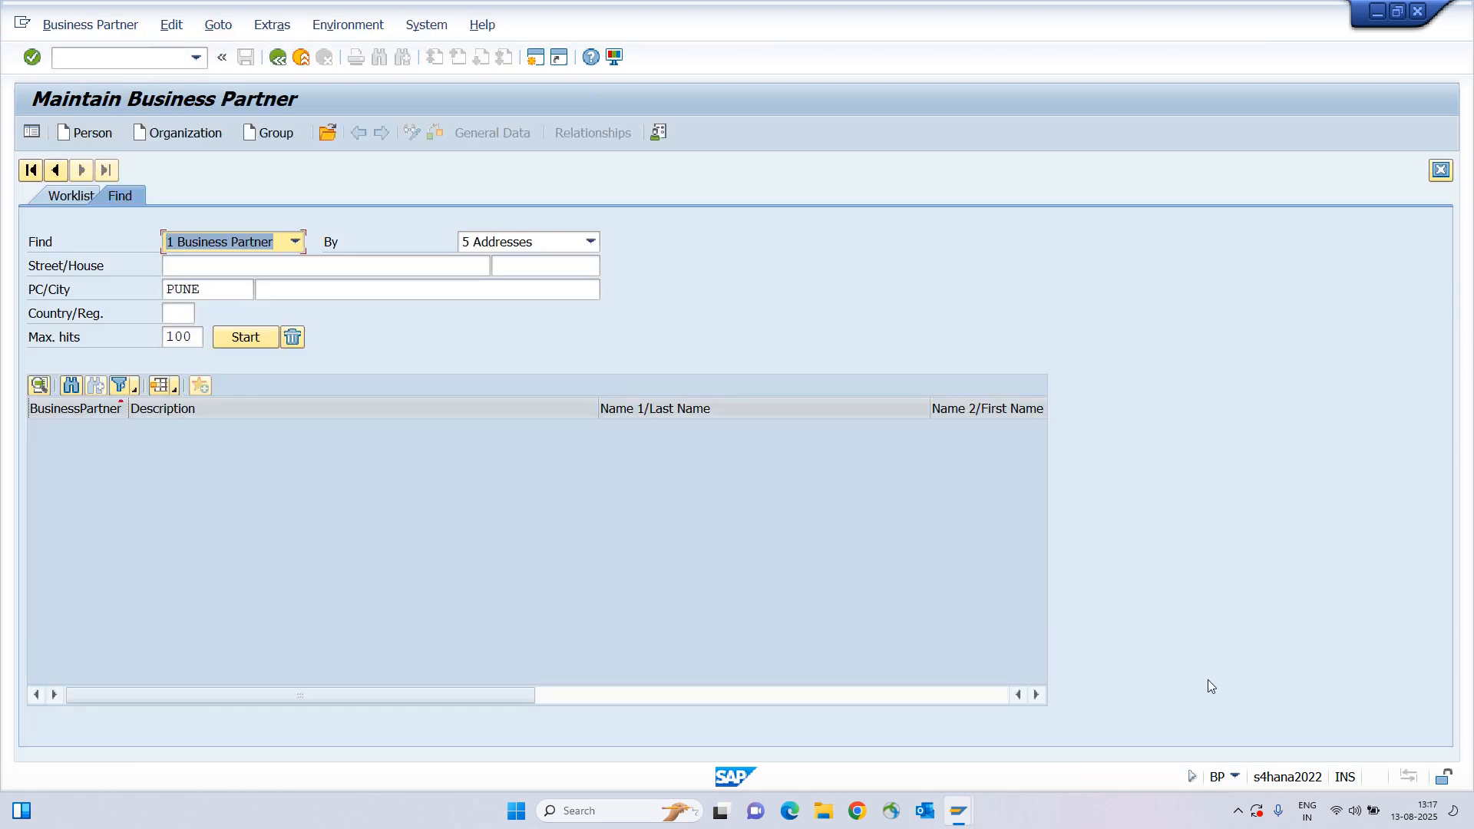
click(172, 135)
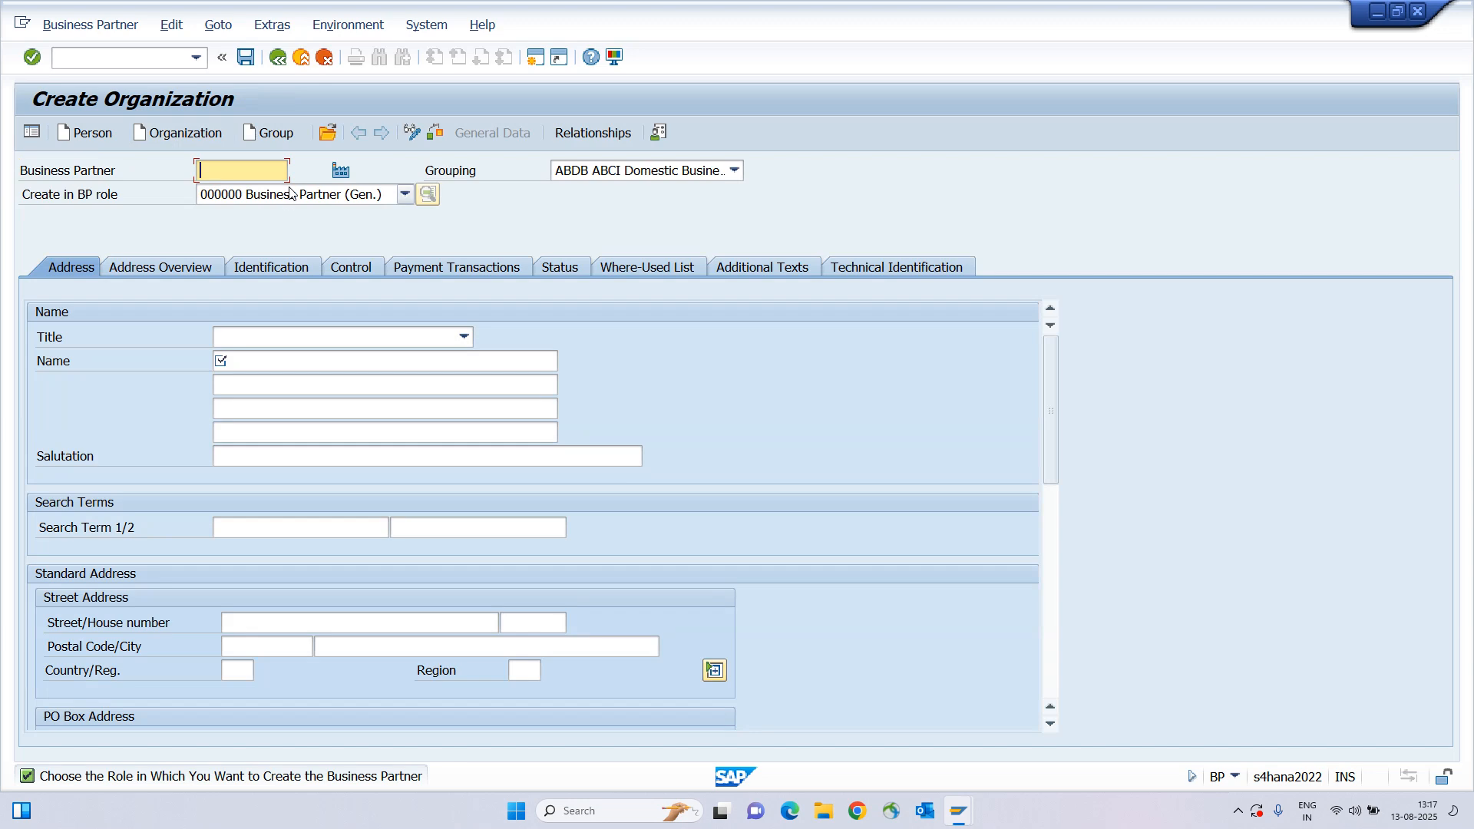
Keep grouping ABDB and the general BP role, and choose title 0003 Company.
click(645, 173)
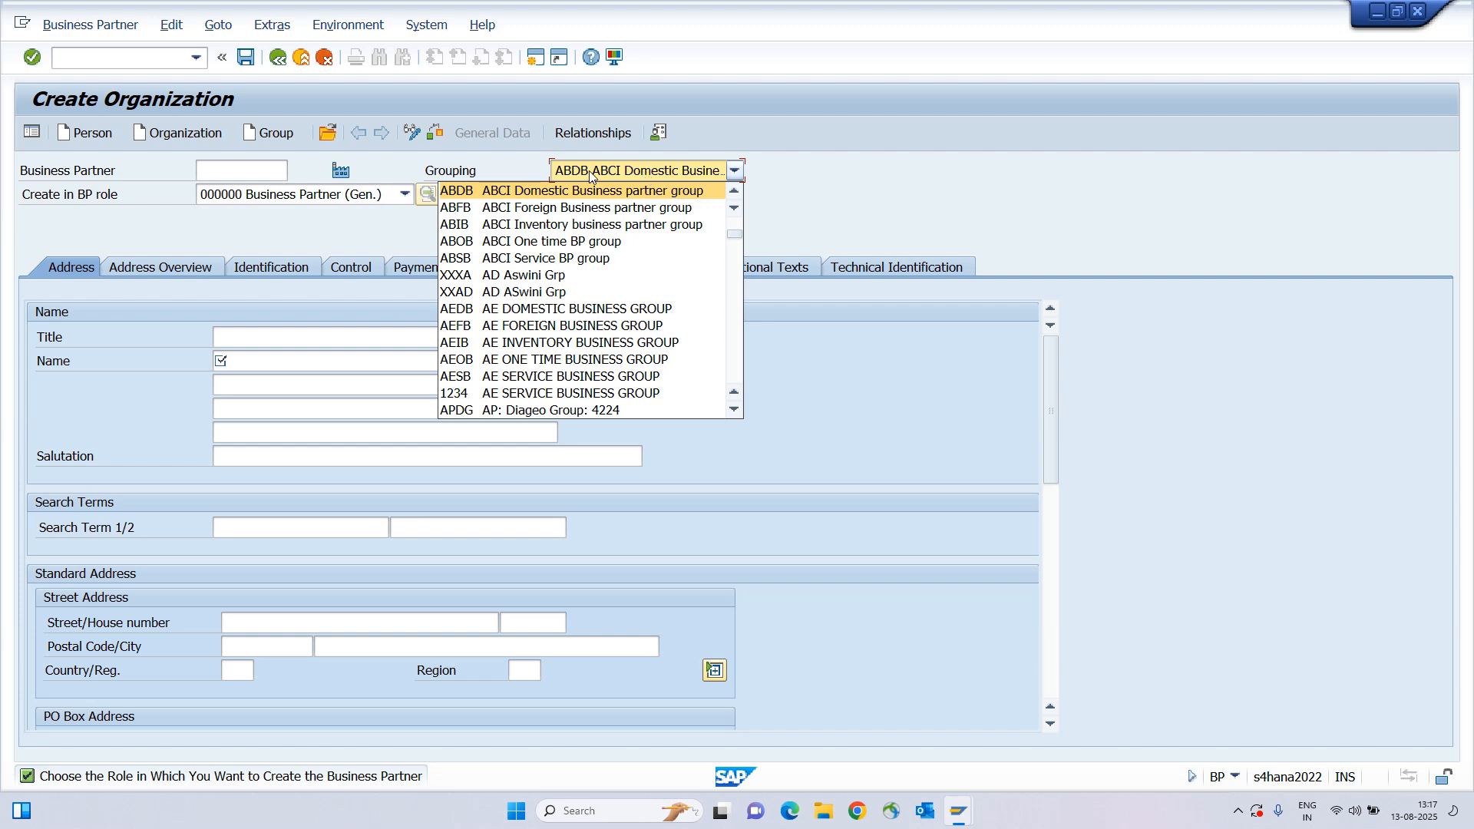
click(631, 192)
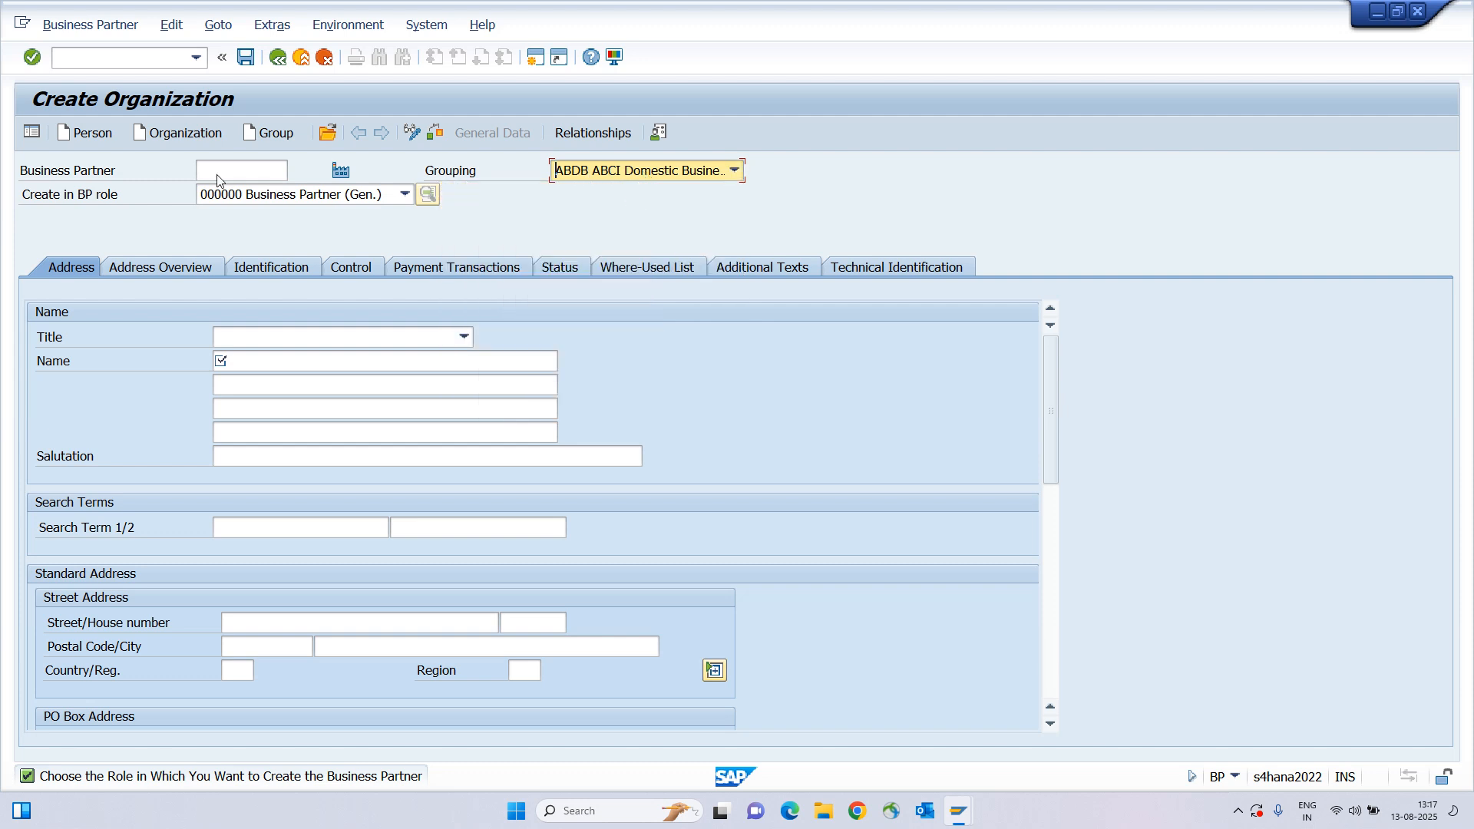
click(258, 198)
click(258, 198)
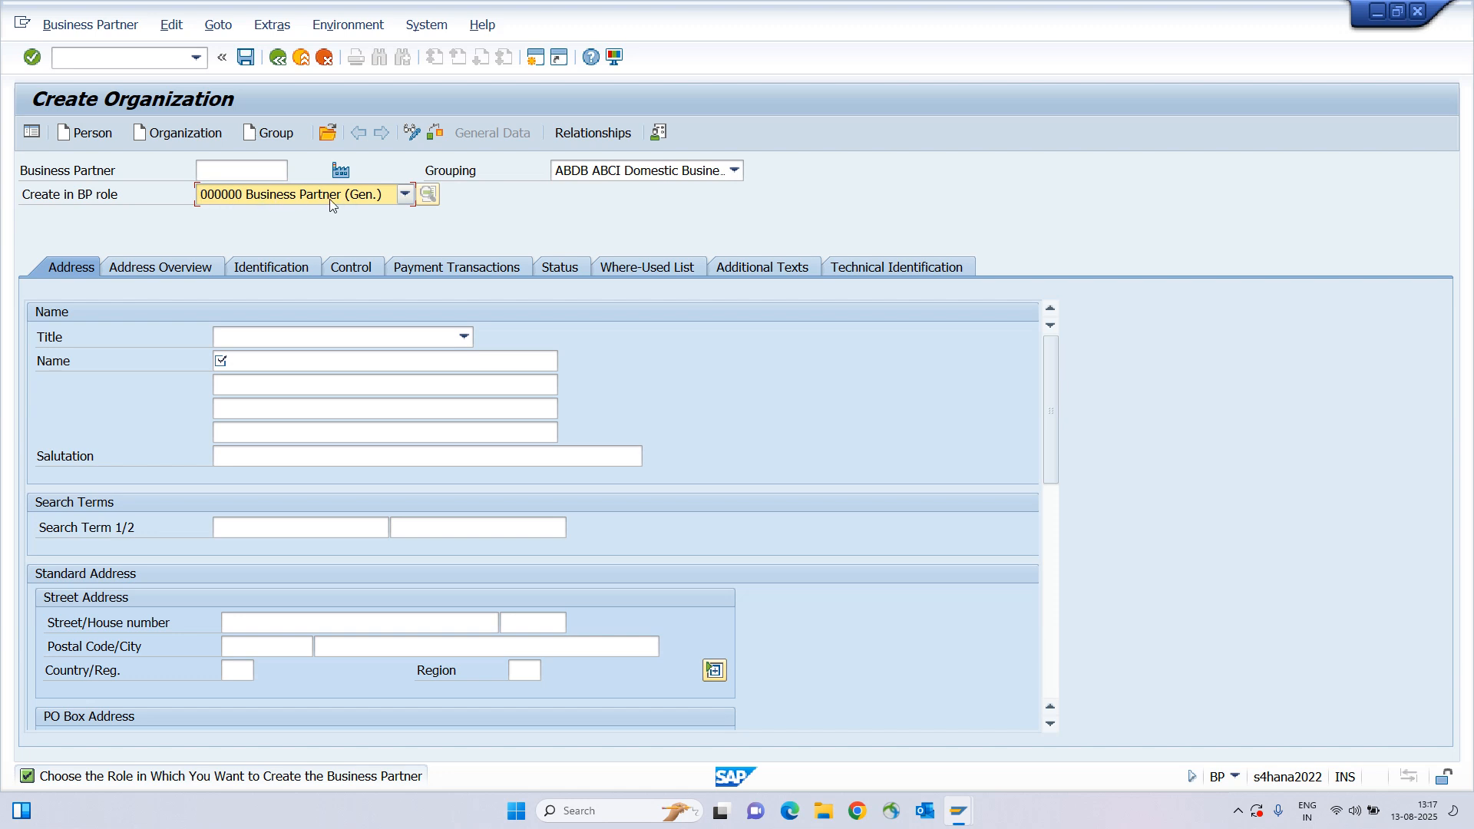
click(463, 336)
click(250, 359)
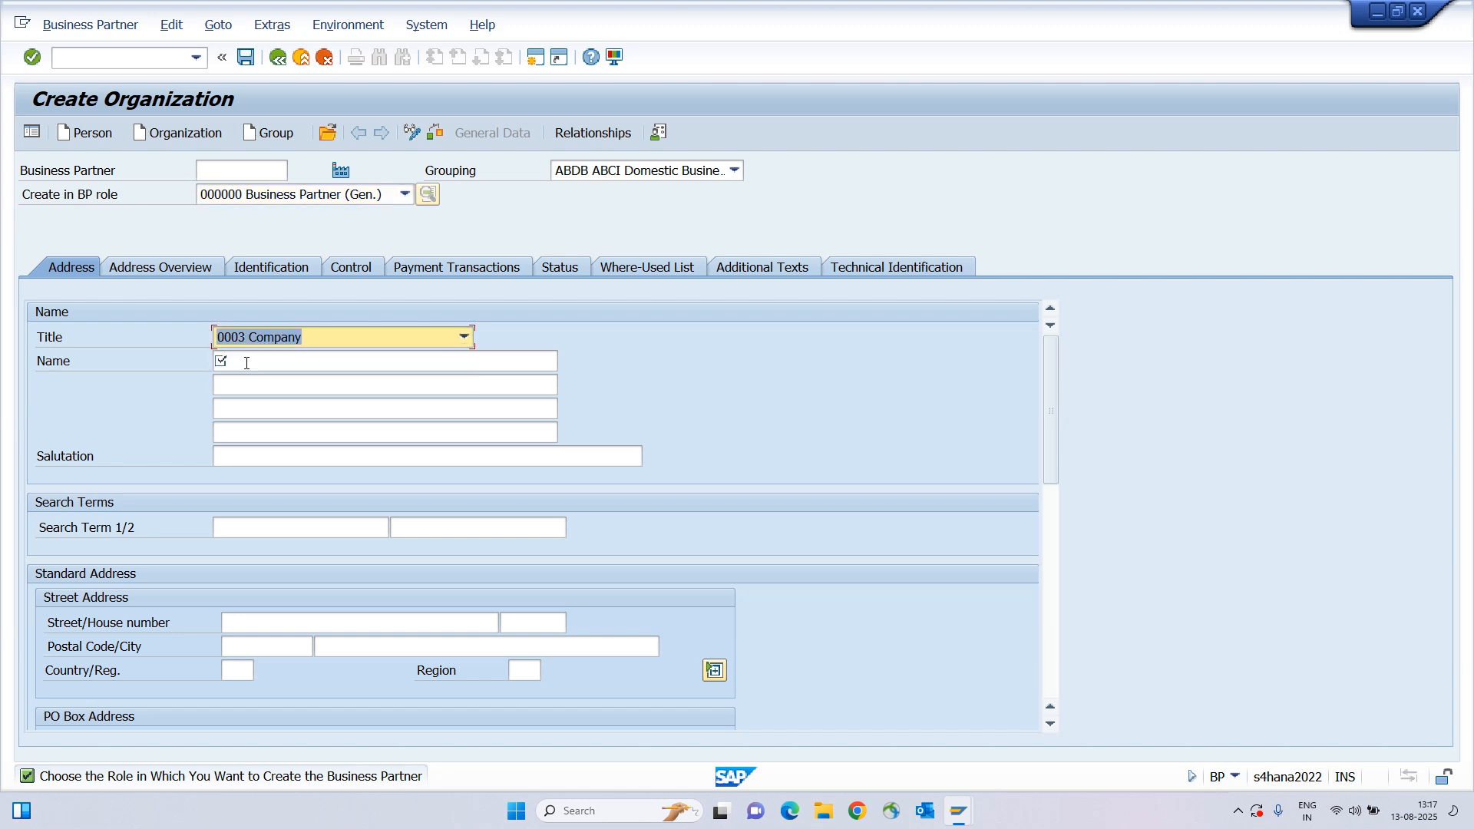
click(247, 362)
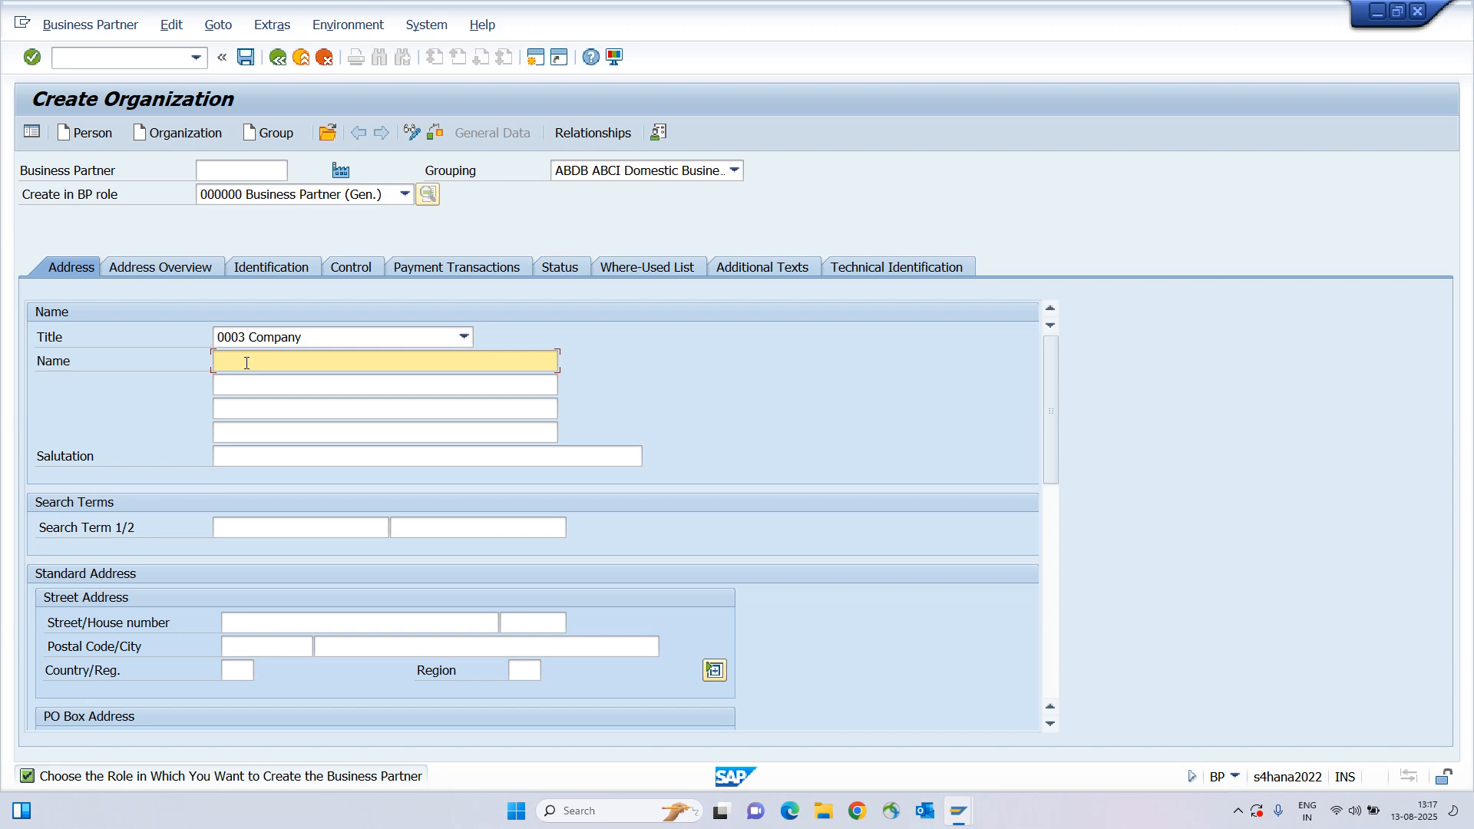
Enter name Tata Motors and search term Tata.
text(Tata Motors)
key(Tab)
key(Tab)
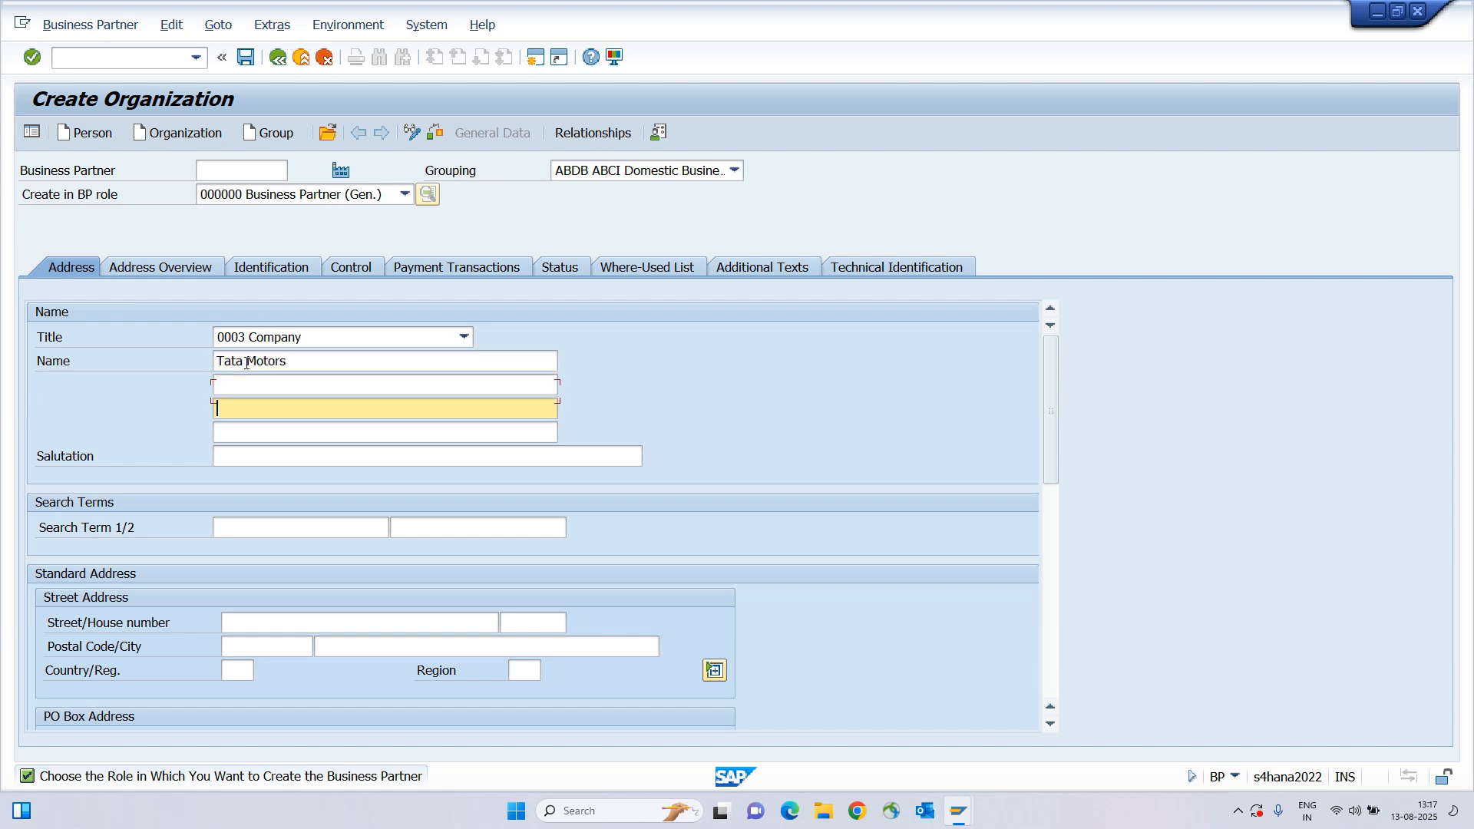
key(Tab)
key(Tab)
key(Tab)
text(Tata)
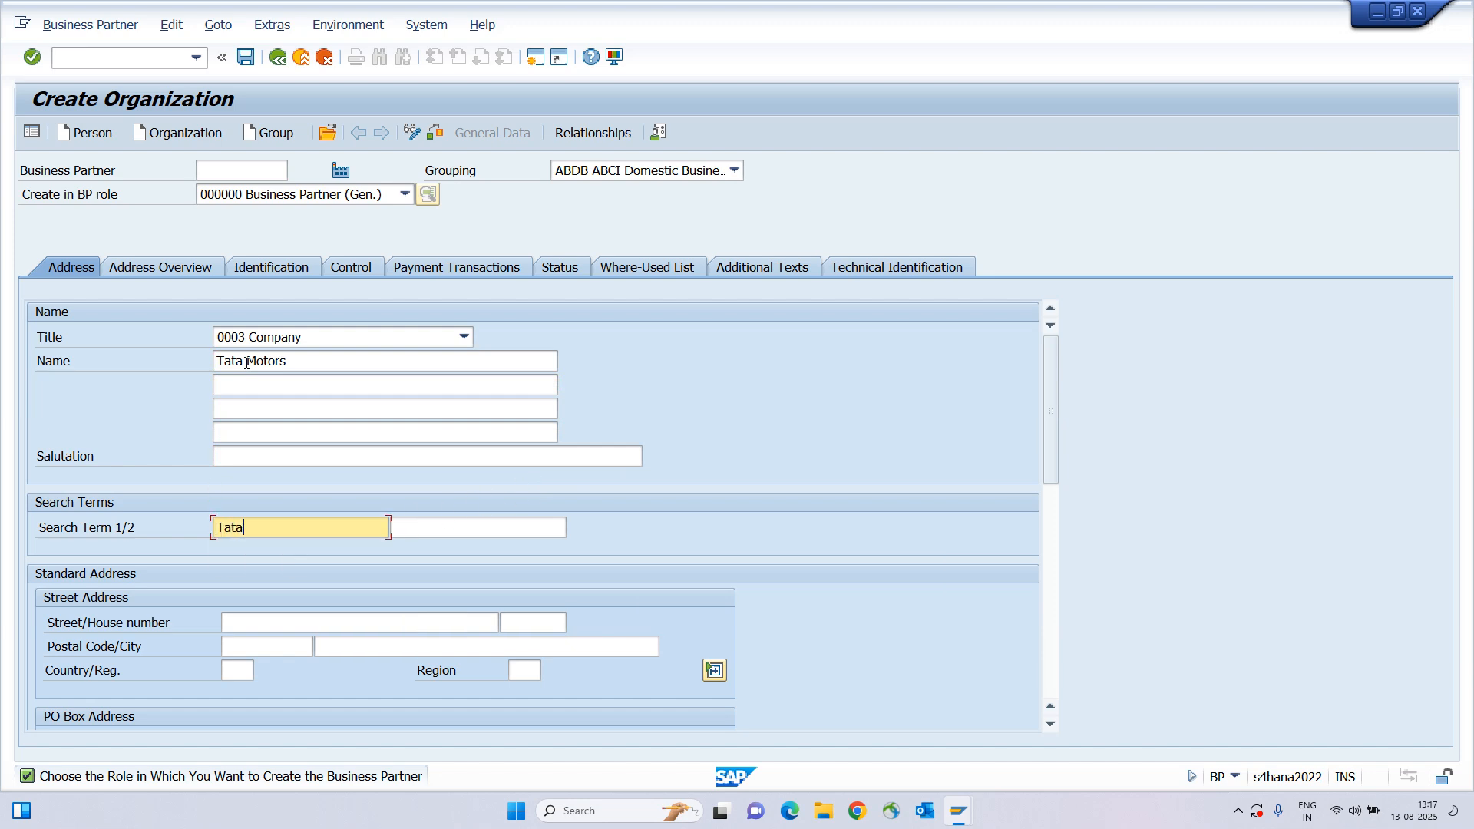
Enter street test123, house number 84512, postal code 411001, city PUNE, country IN, region 13.
key(Tab)
key(Tab)
text(test)
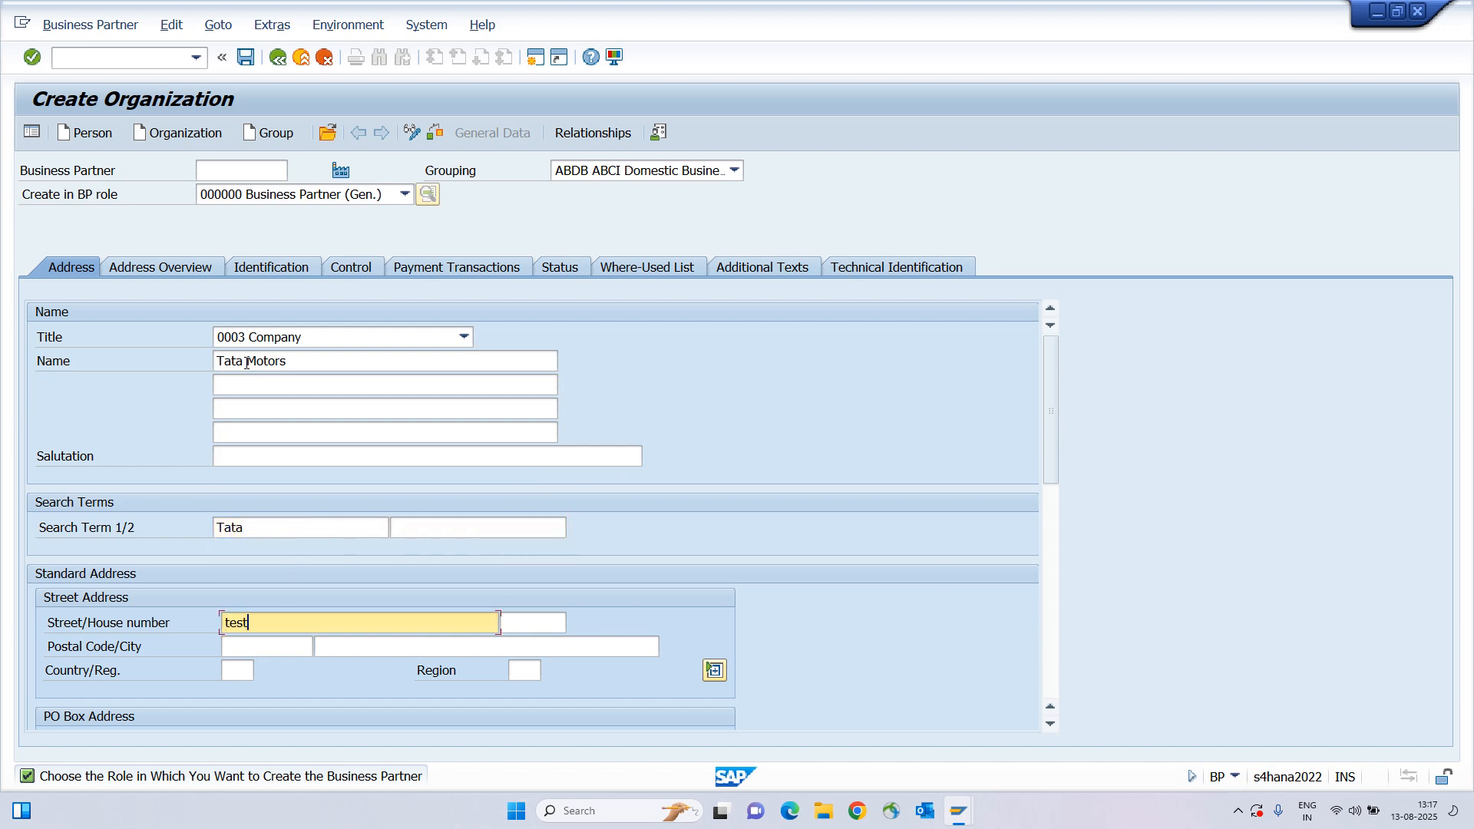
text(123)
key(Tab)
text(84512)
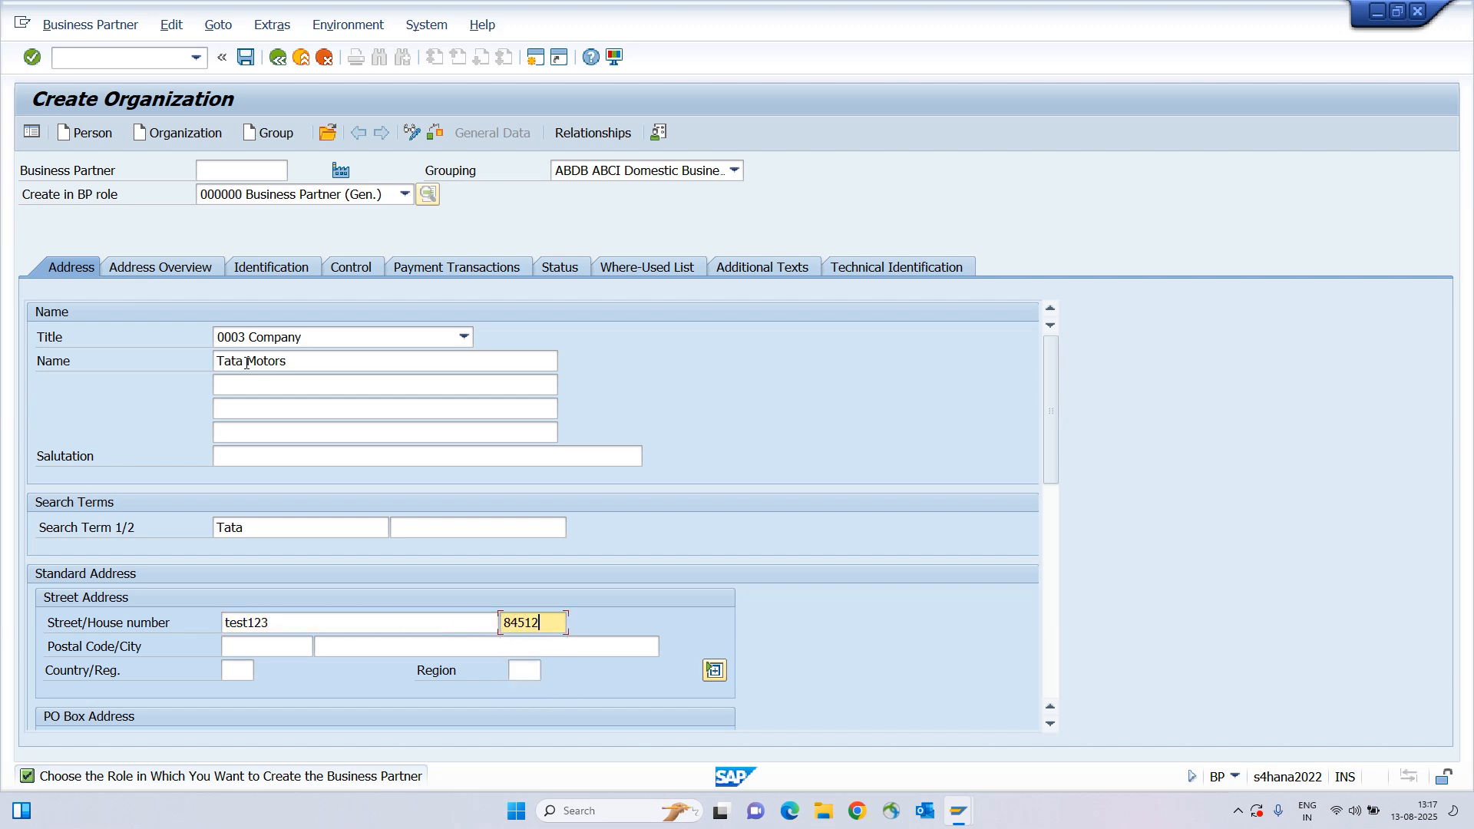
key(Tab)
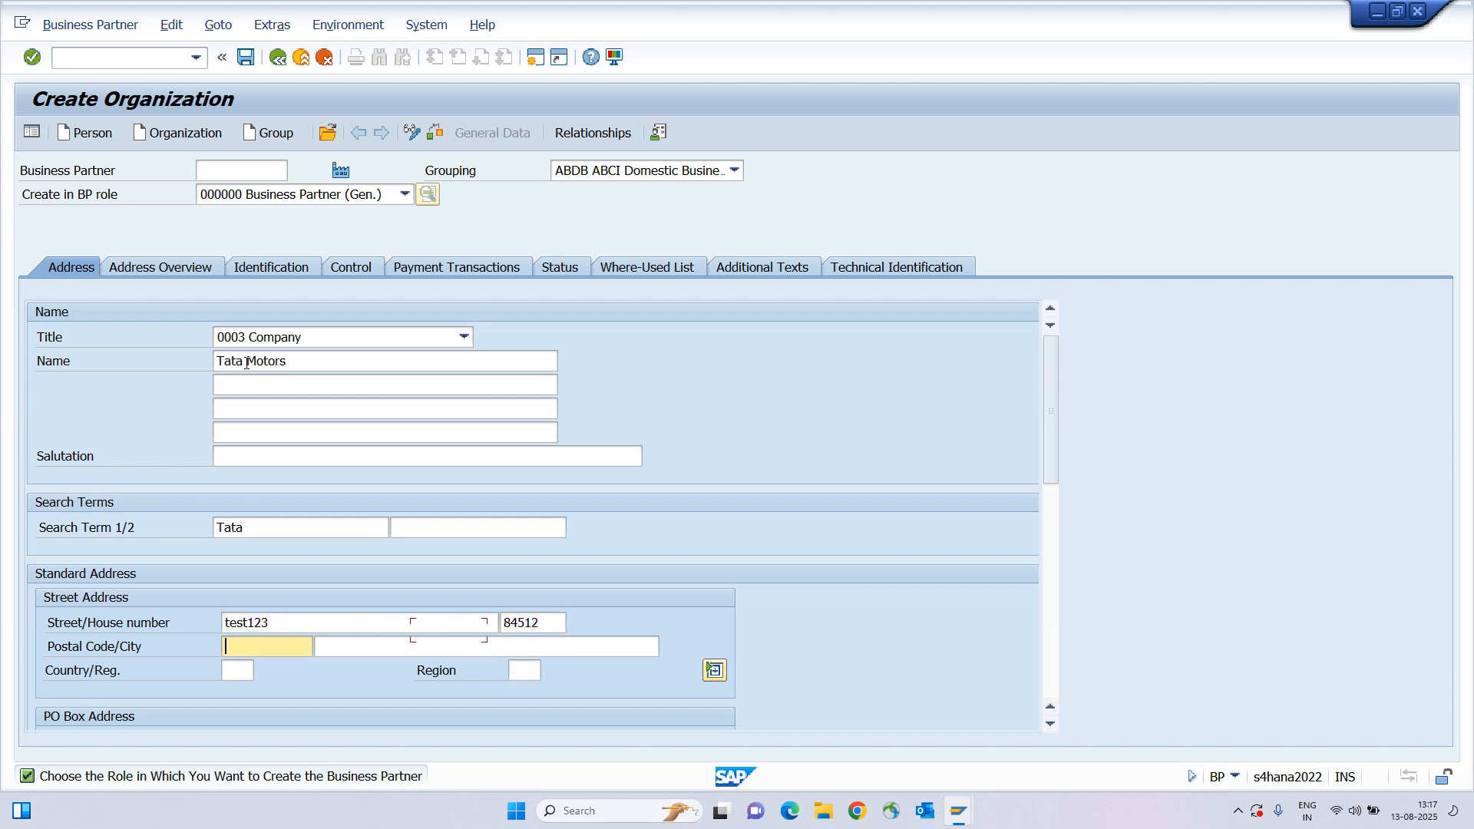
text(41)
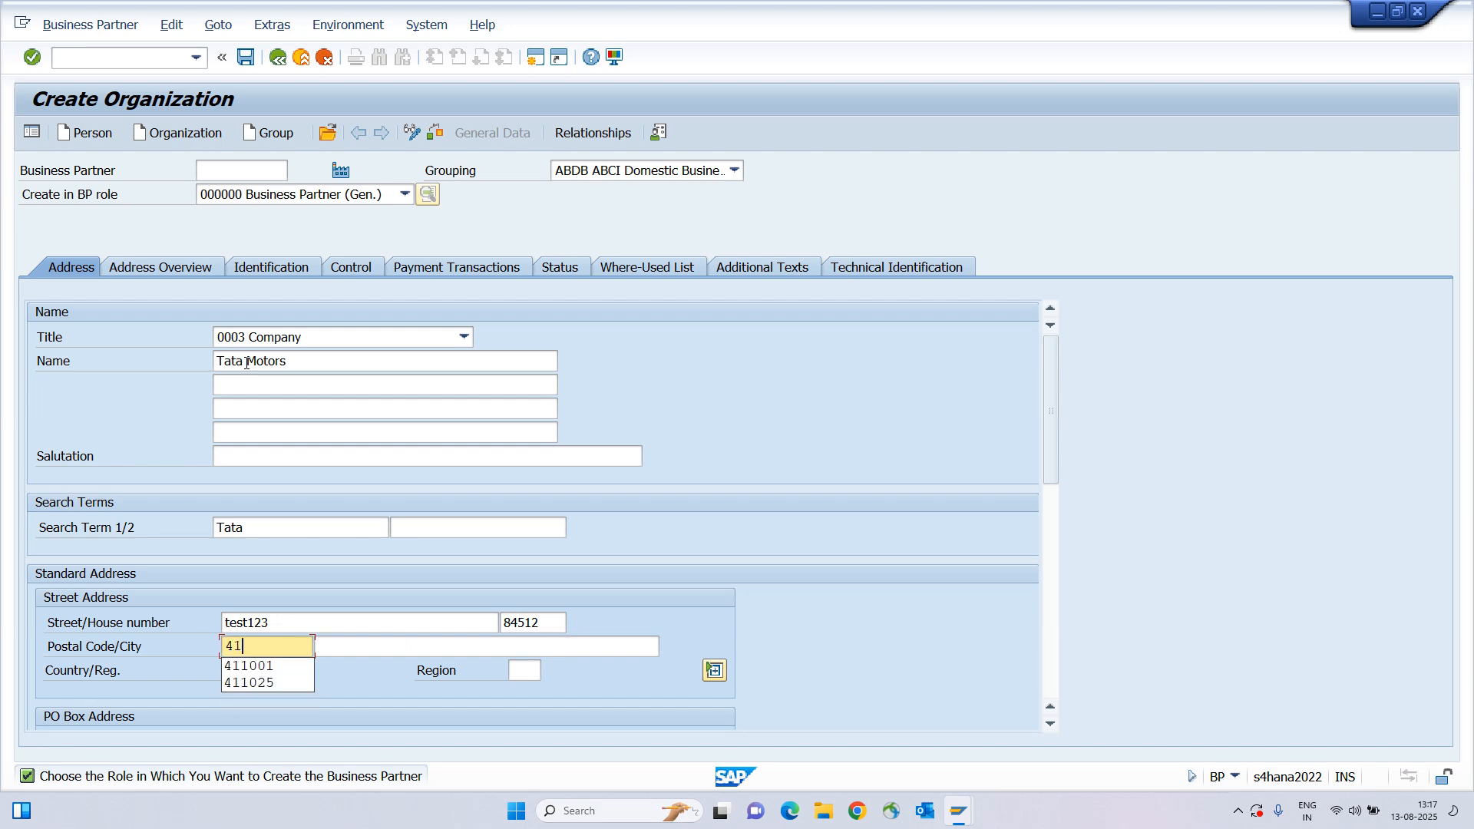
text(1001)
key(Tab)
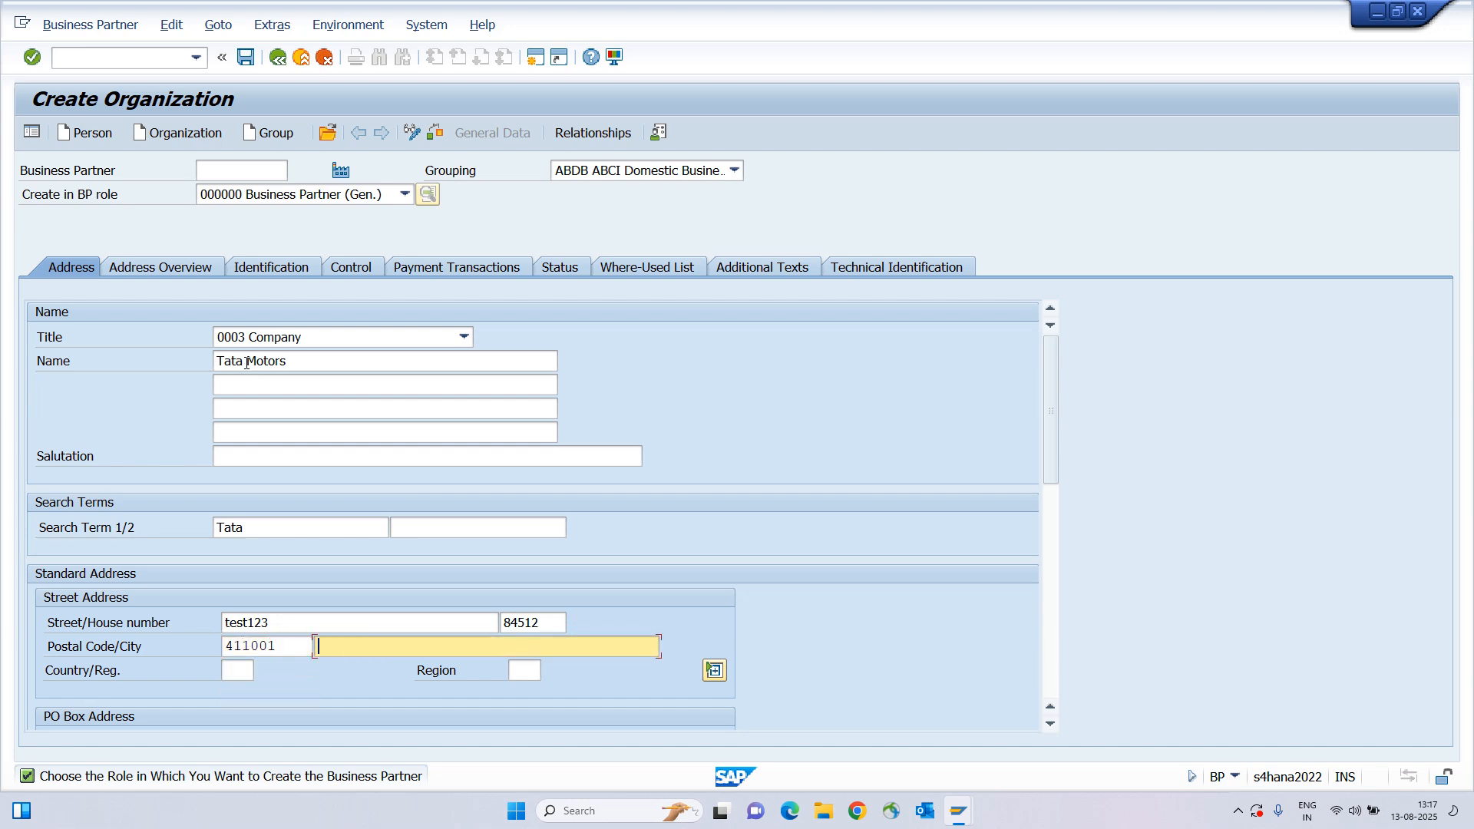
text(PUNE)
key(Tab)
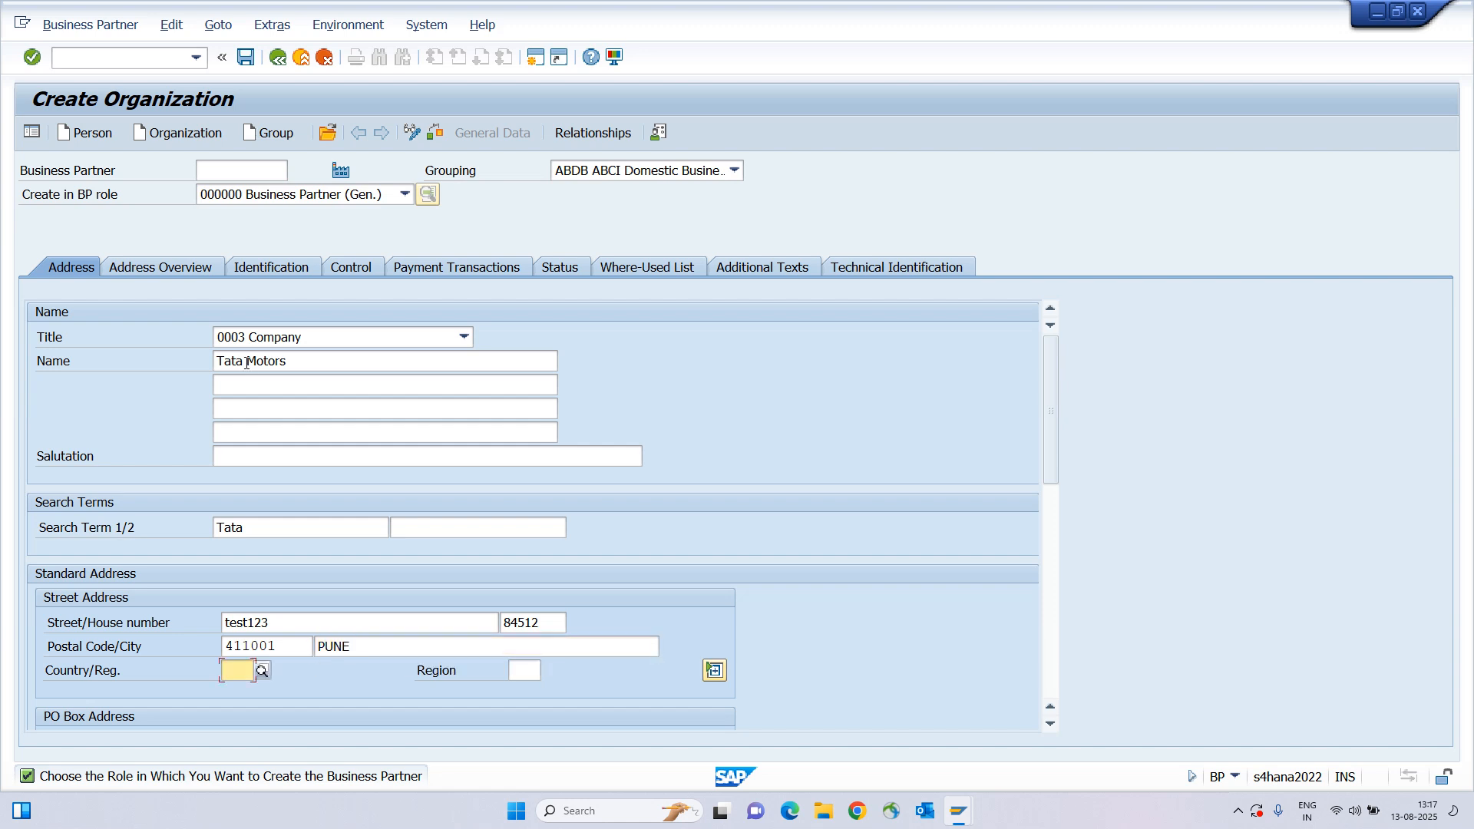
text(IN)
key(Tab)
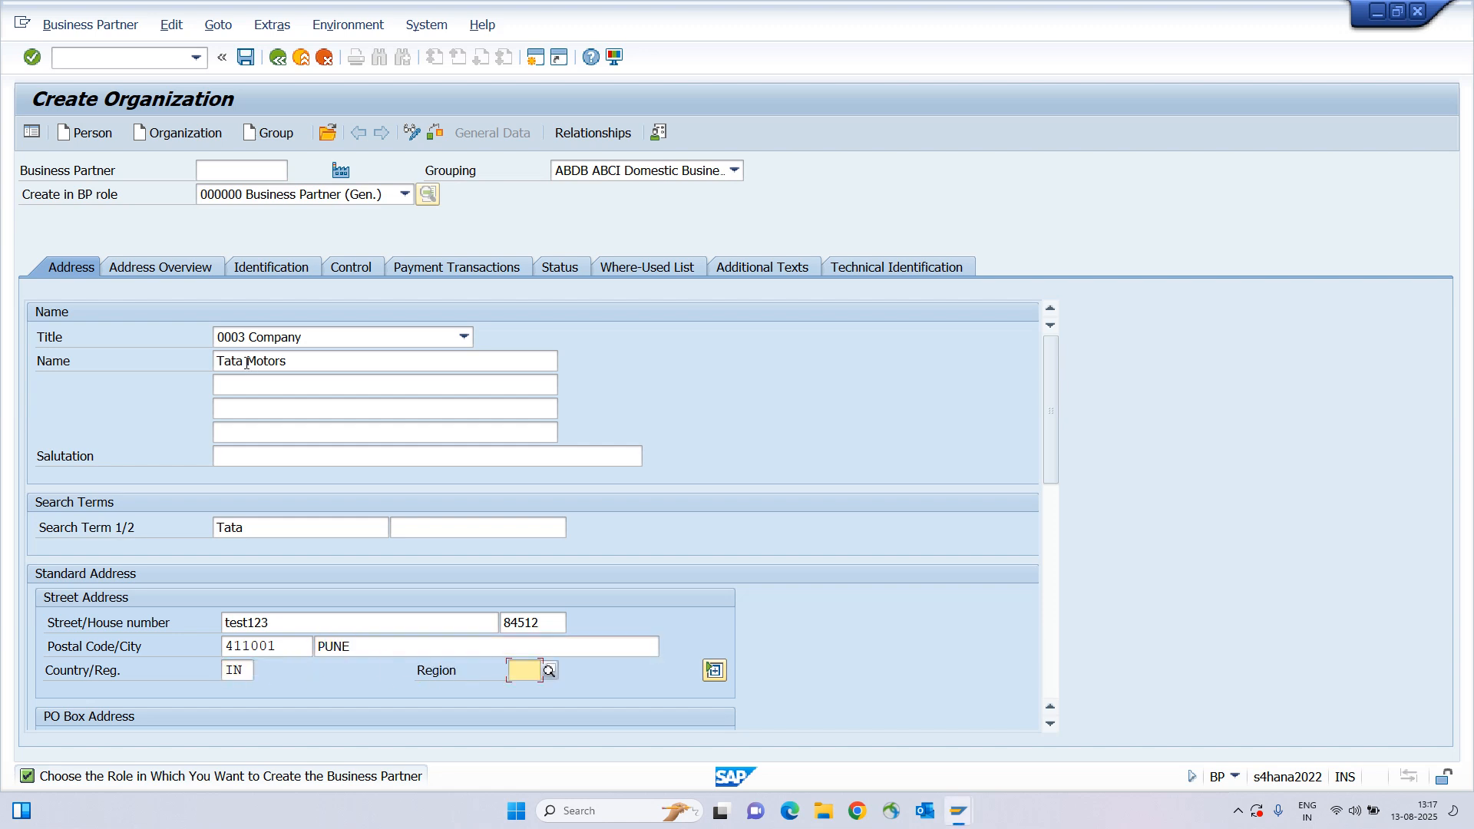
text(13)
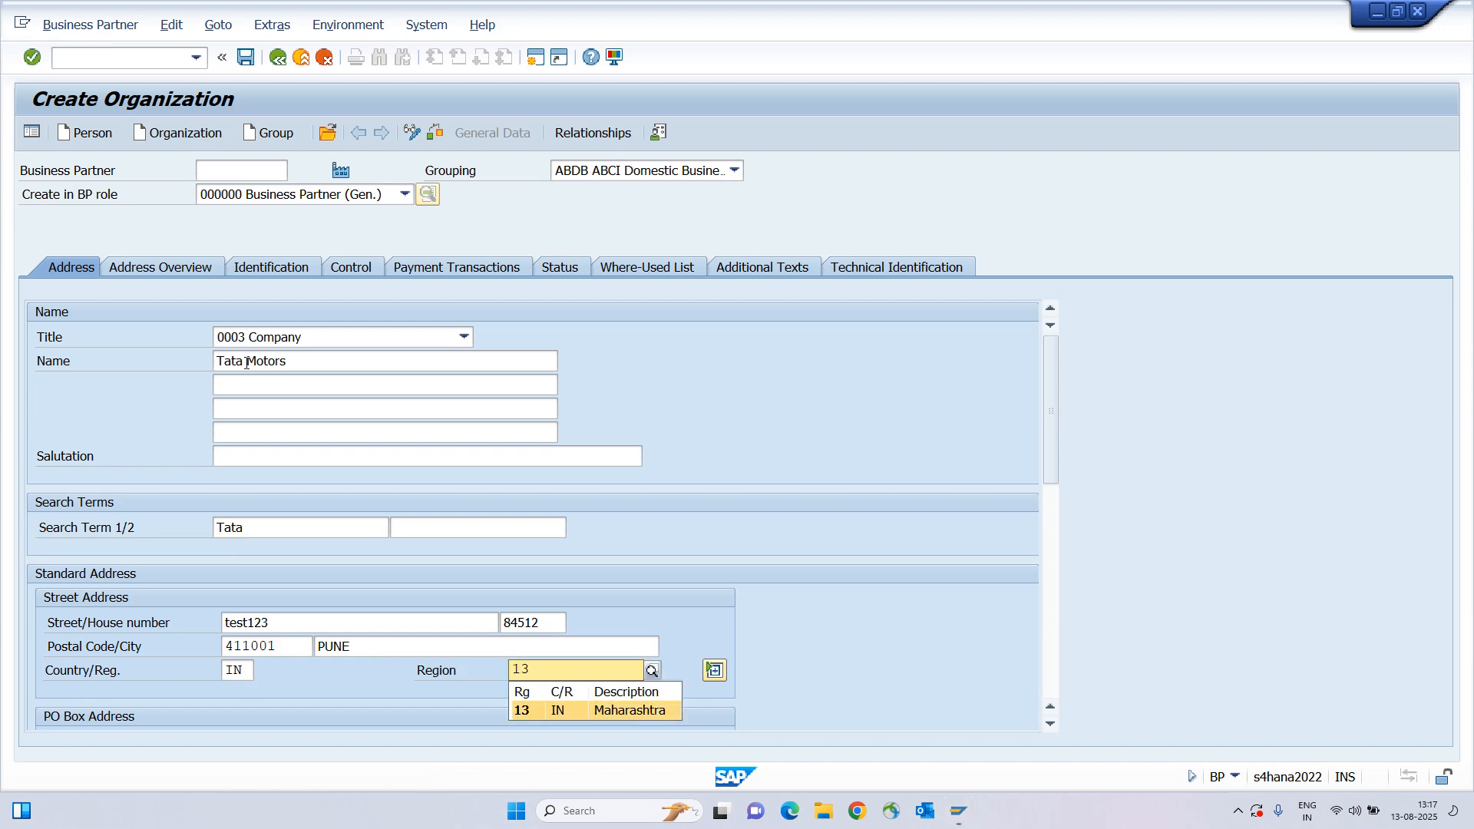
scroll(246, 362, down, 6)
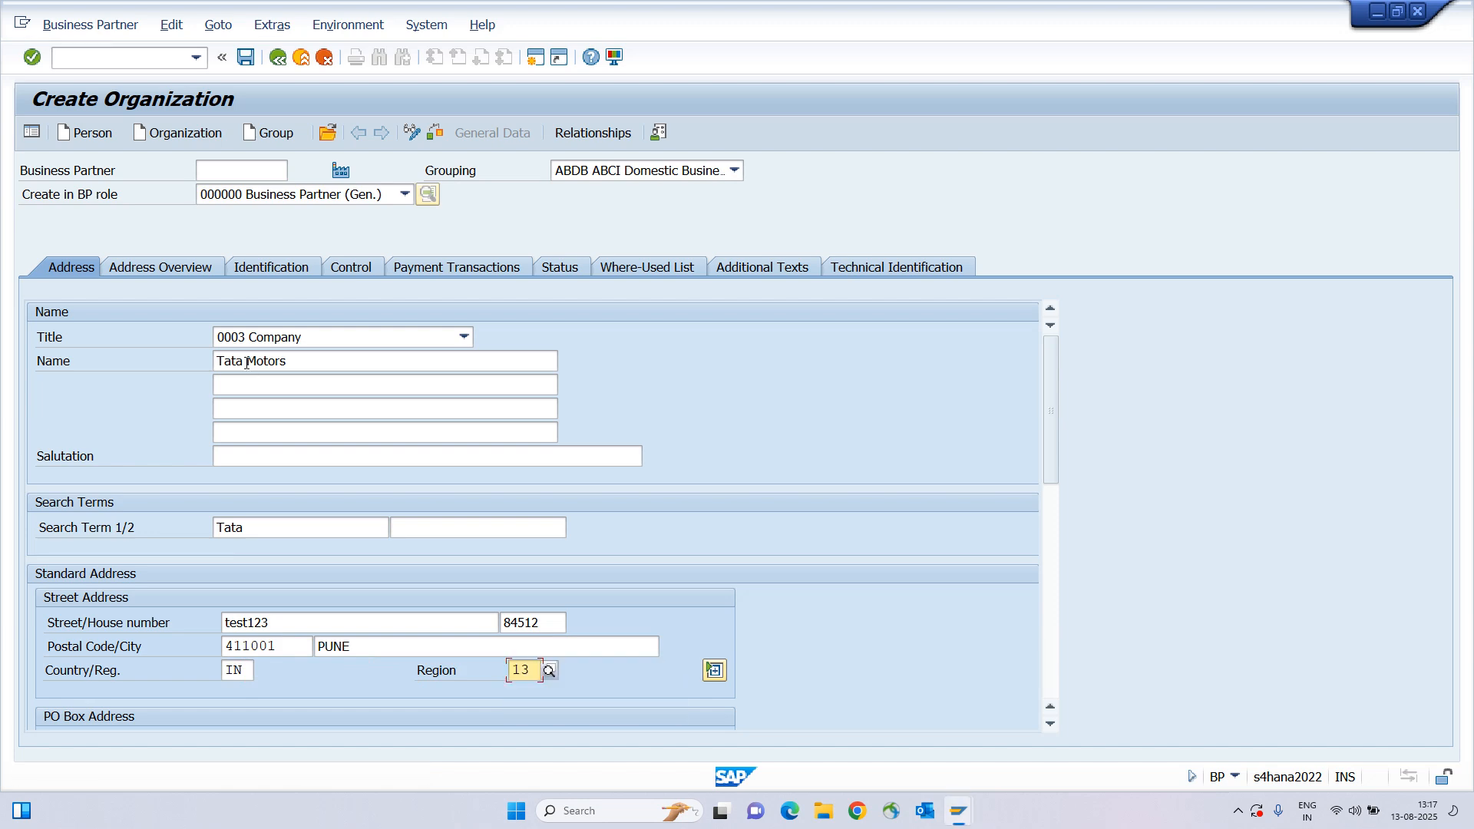
Set the communication language to EN English.
click(250, 430)
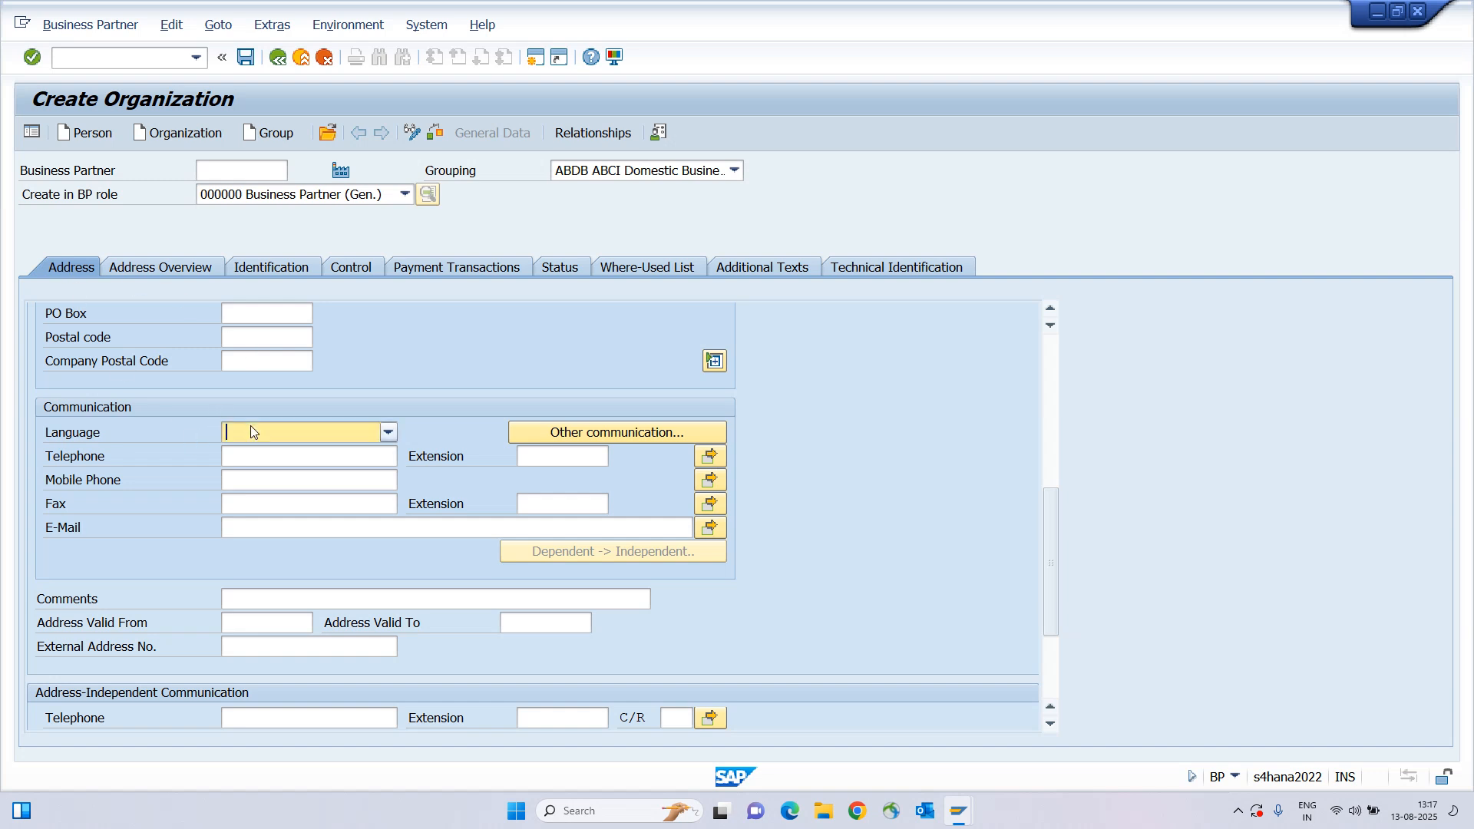
key(e)
key(Return)
Enter the organization's company e-mail address in the E-Mail field and confirm it.
scroll(286, 487, down, 2)
scroll(285, 481, up, 4)
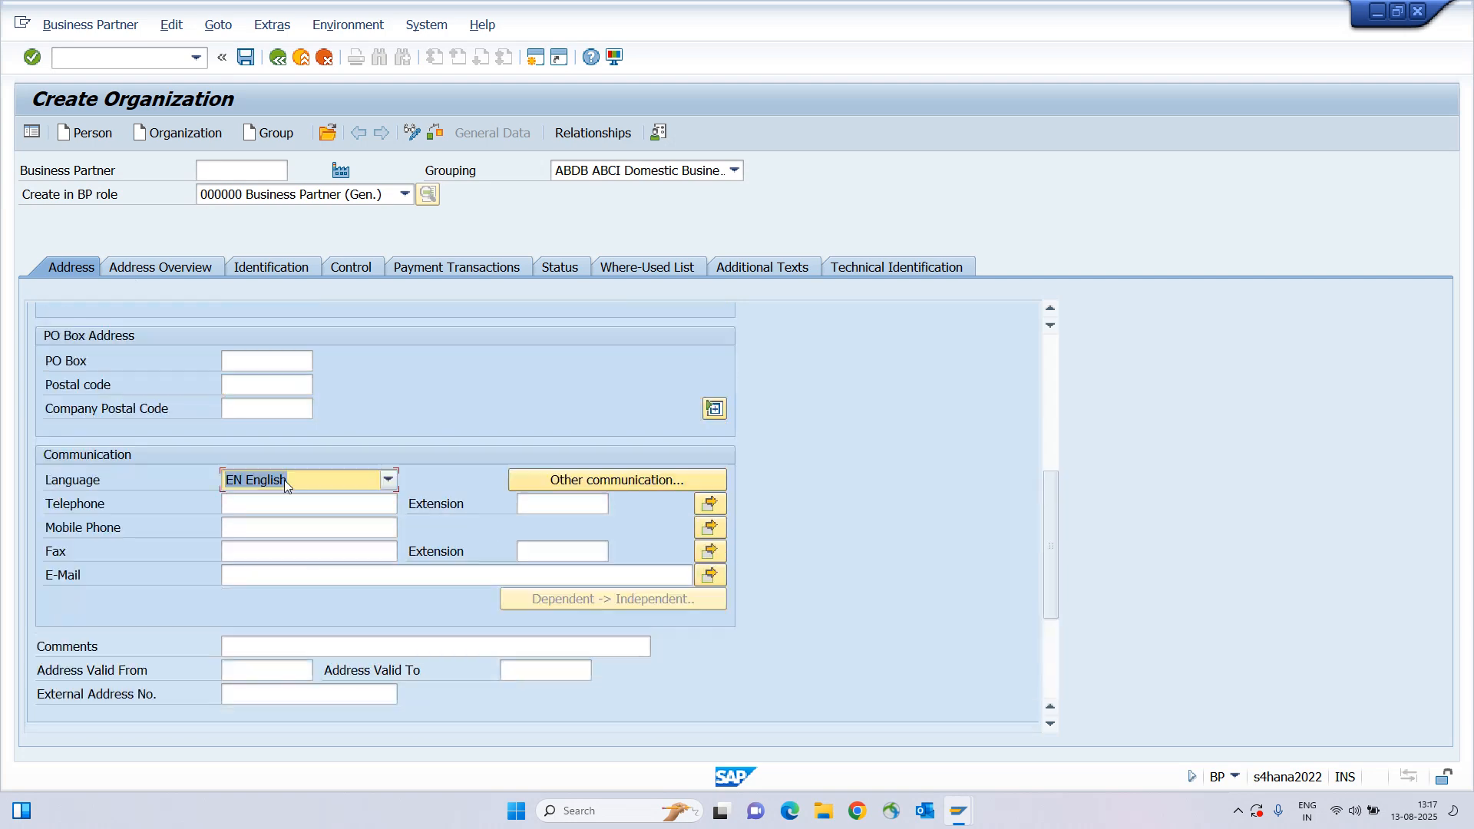
scroll(286, 460, down, 2)
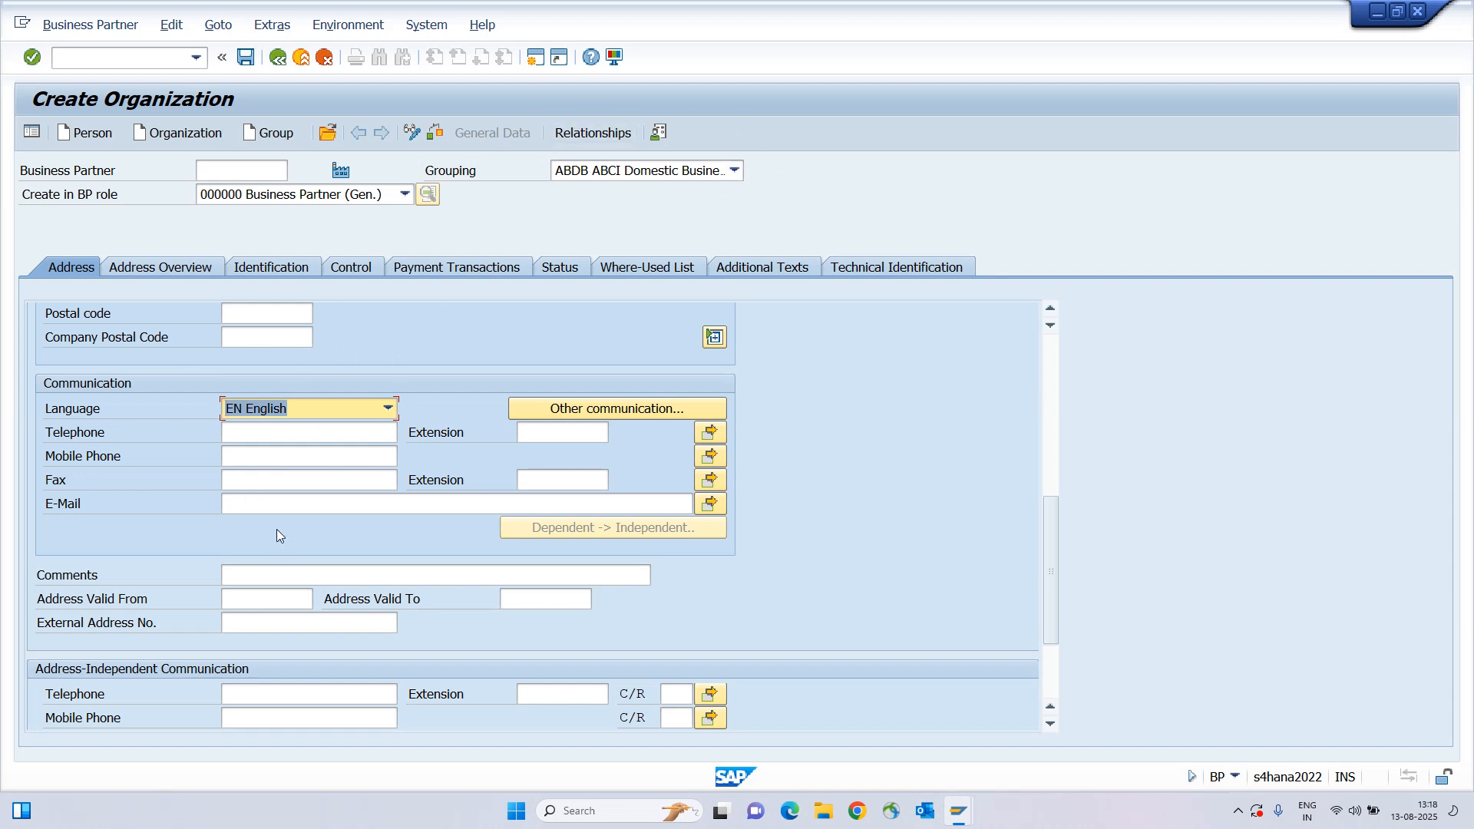
scroll(277, 535, down, 2)
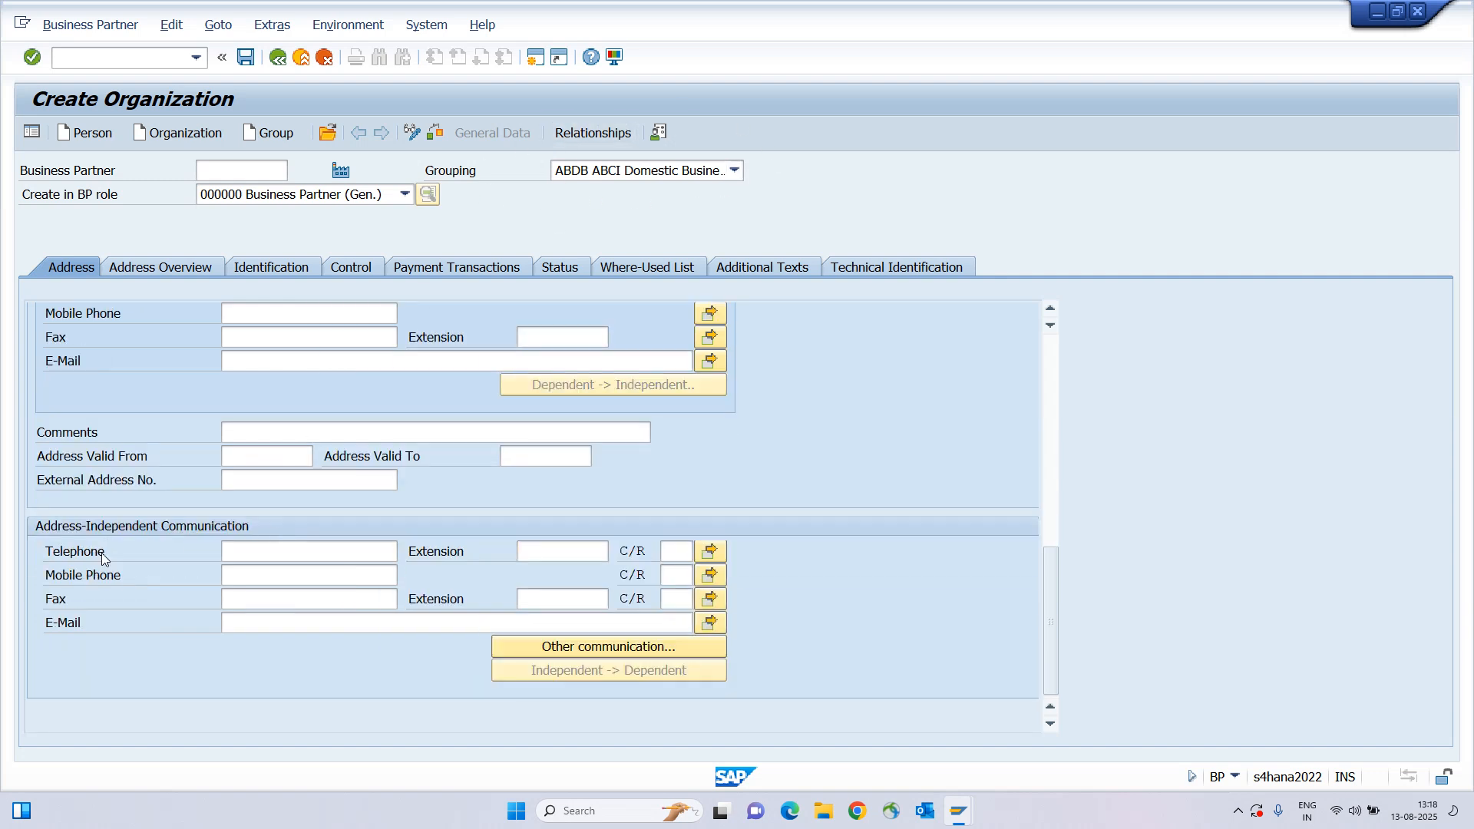
click(270, 365)
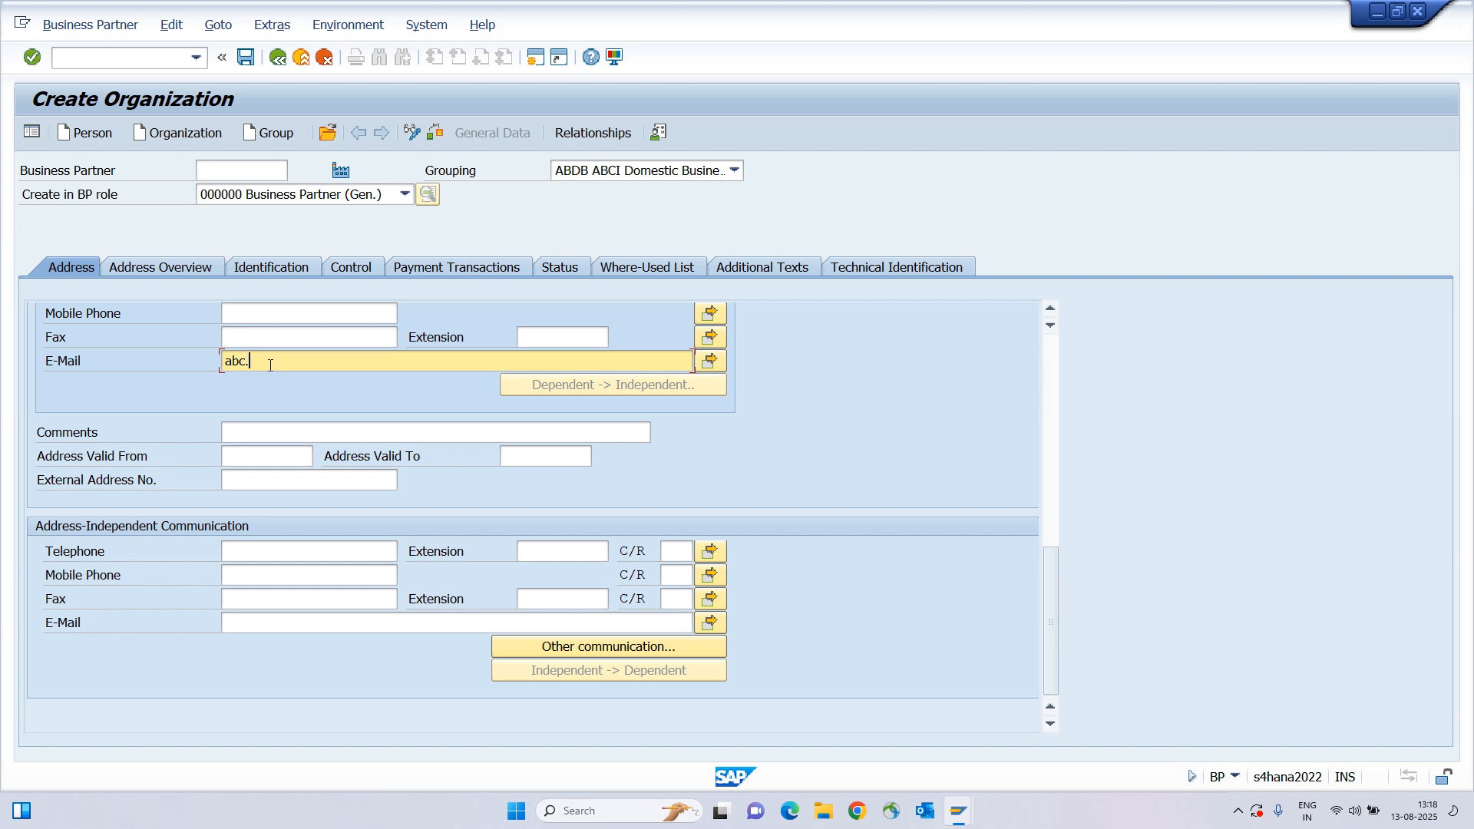
key(Return)
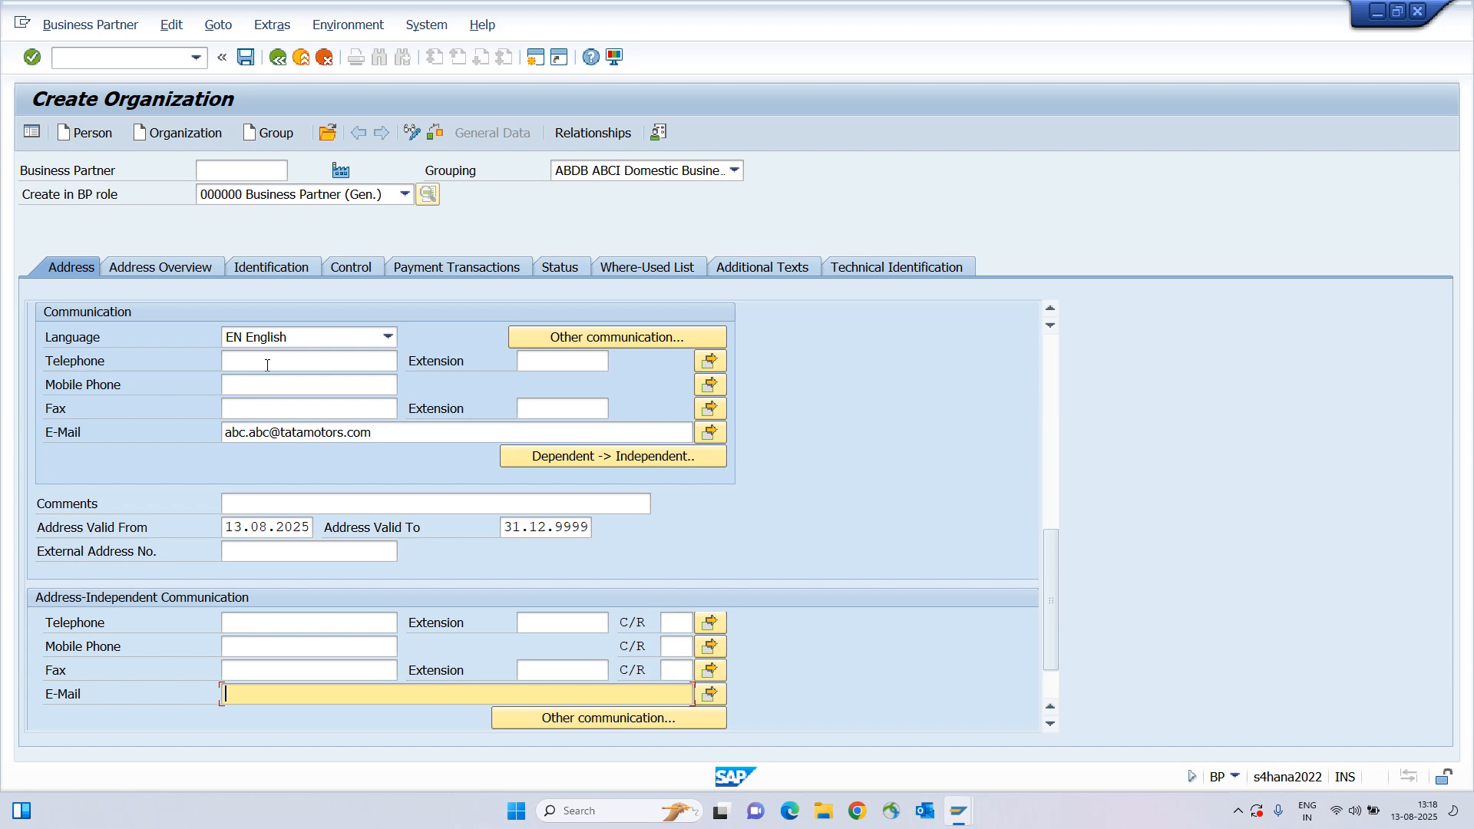
scroll(265, 428, up, 10)
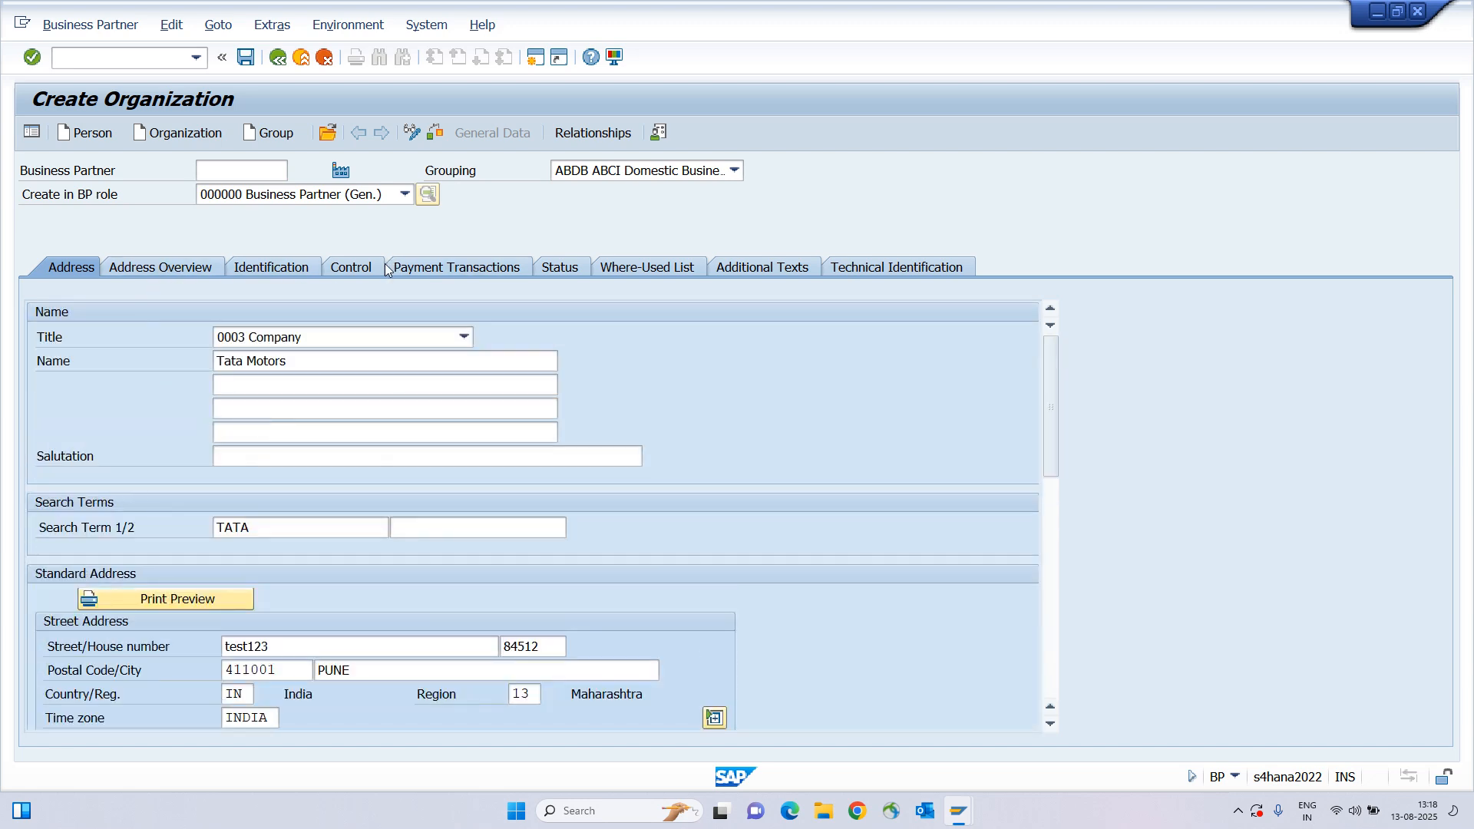
In Payment Transactions, set the first bank row's country to IN (India) via the search list.
click(153, 266)
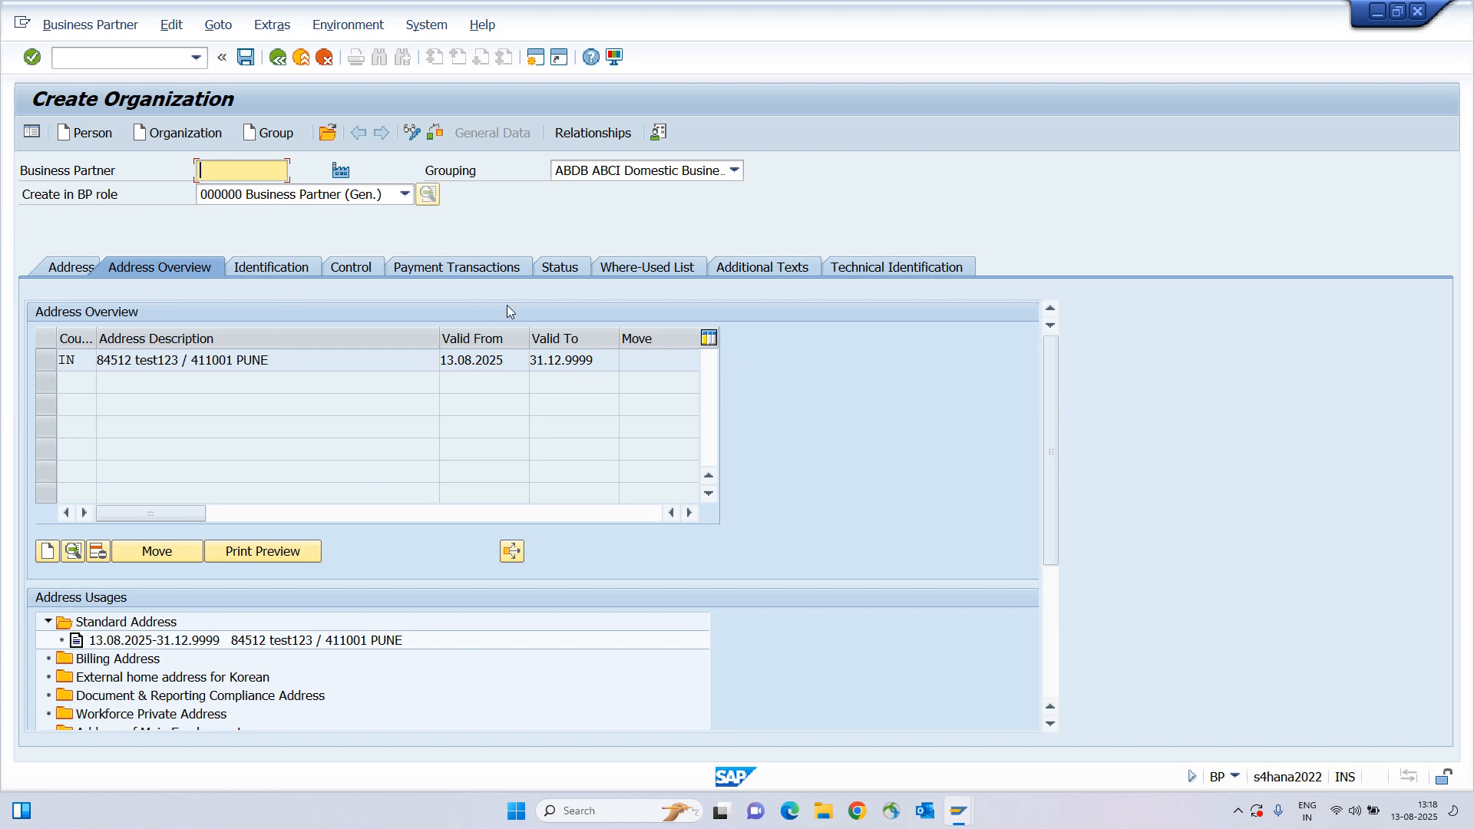
click(446, 270)
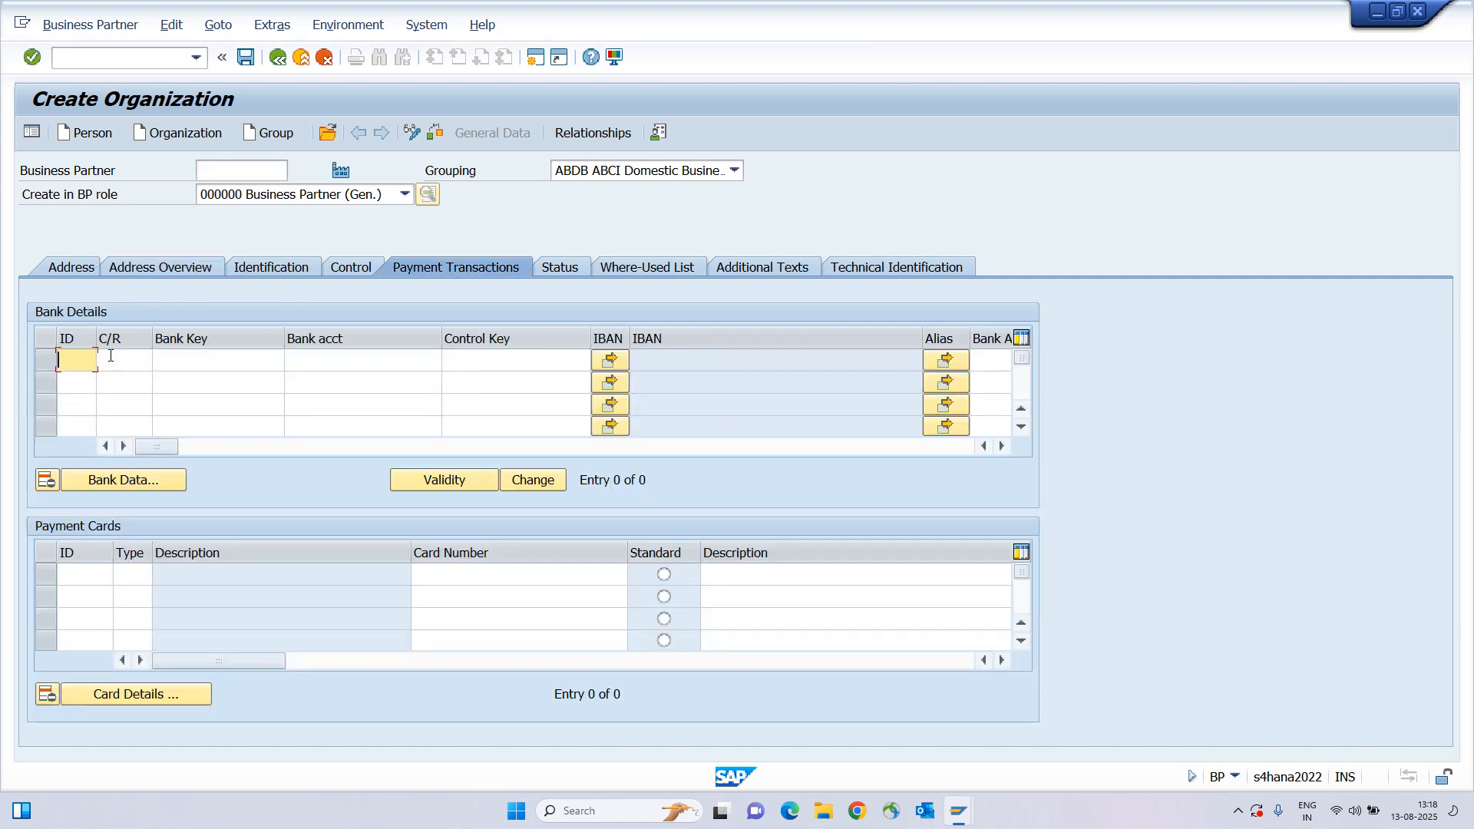
click(116, 359)
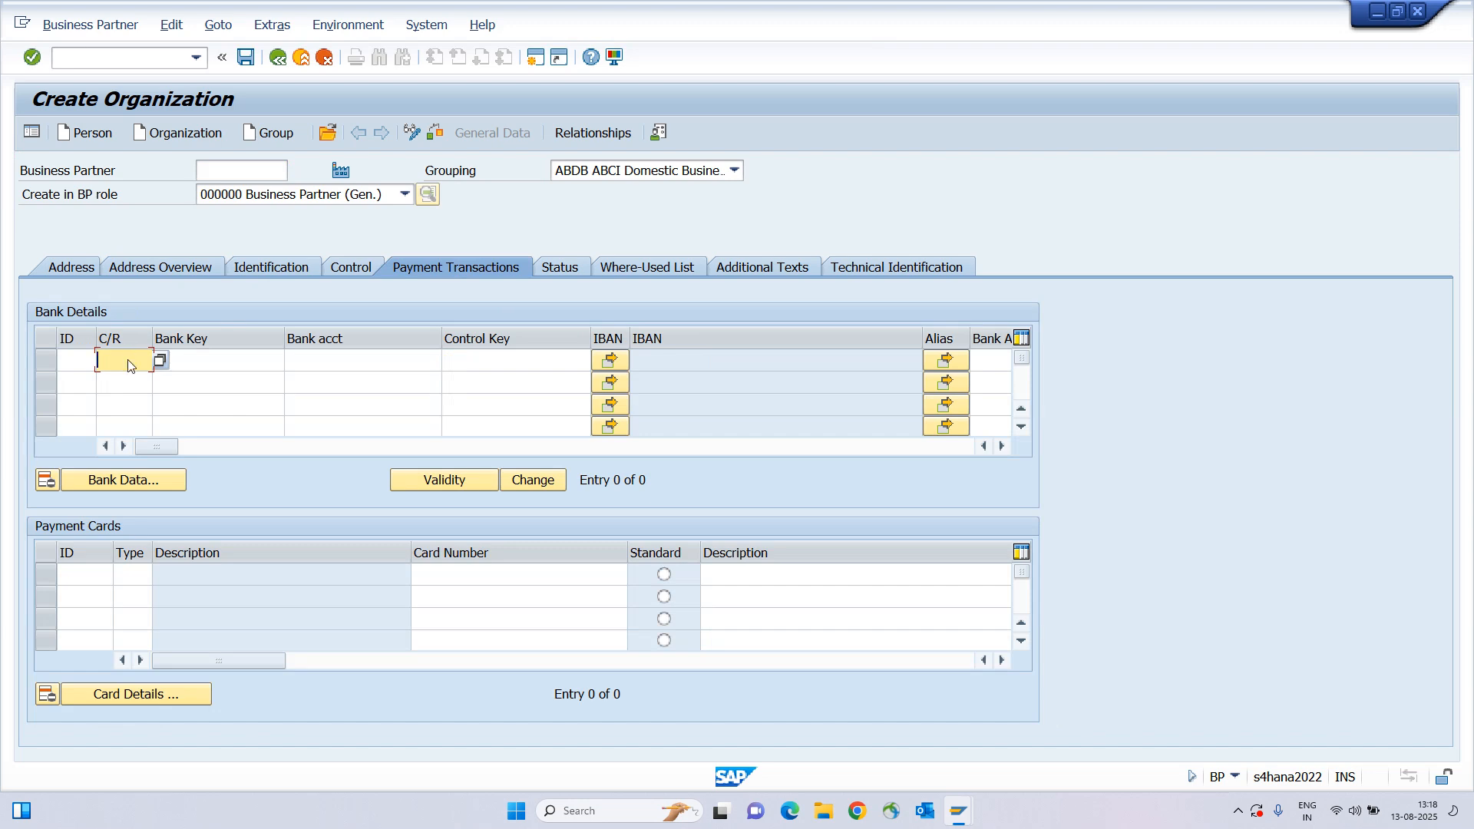
key(F4)
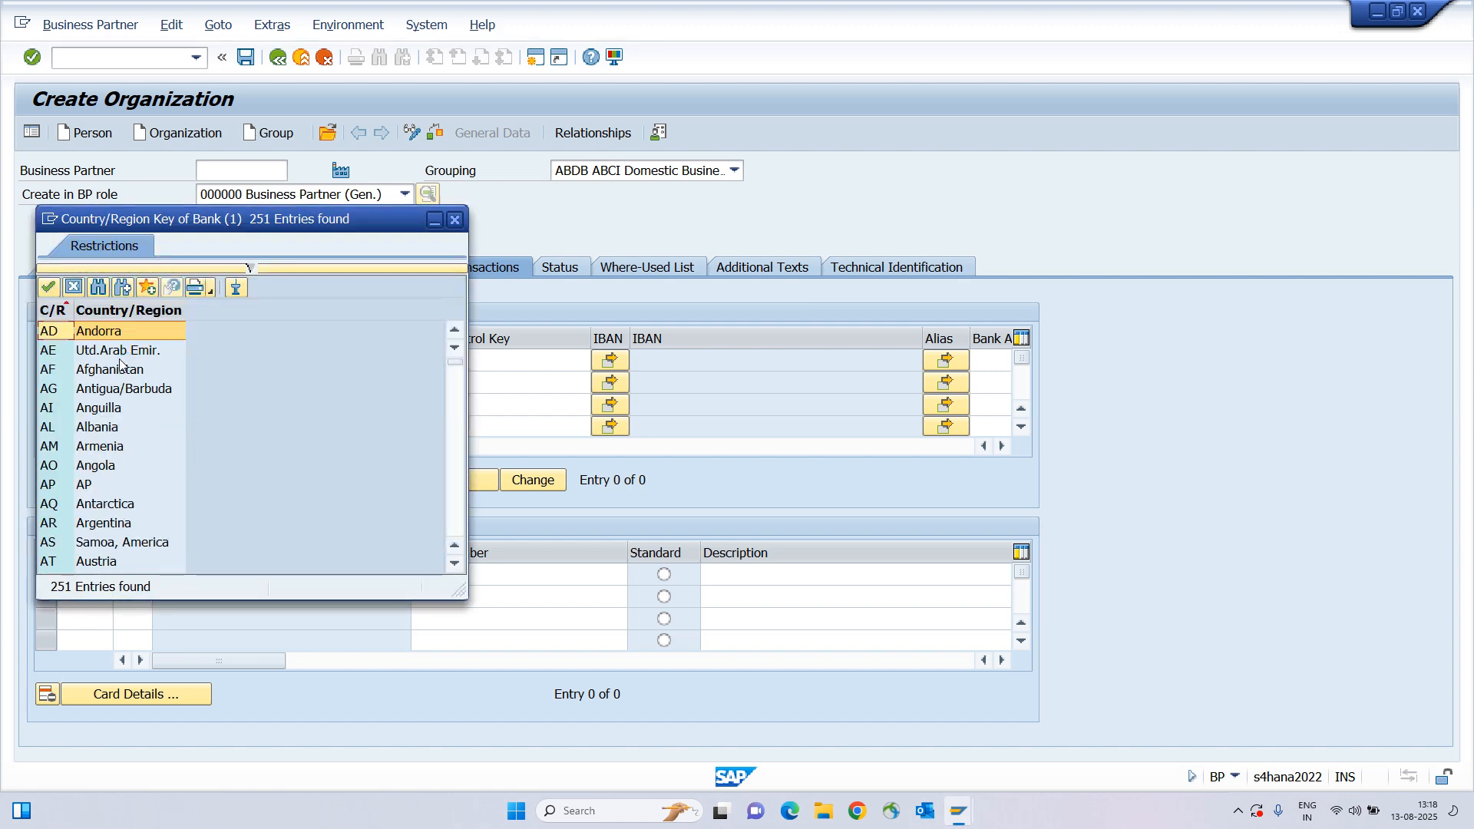
key(ctrl+f)
text(India)
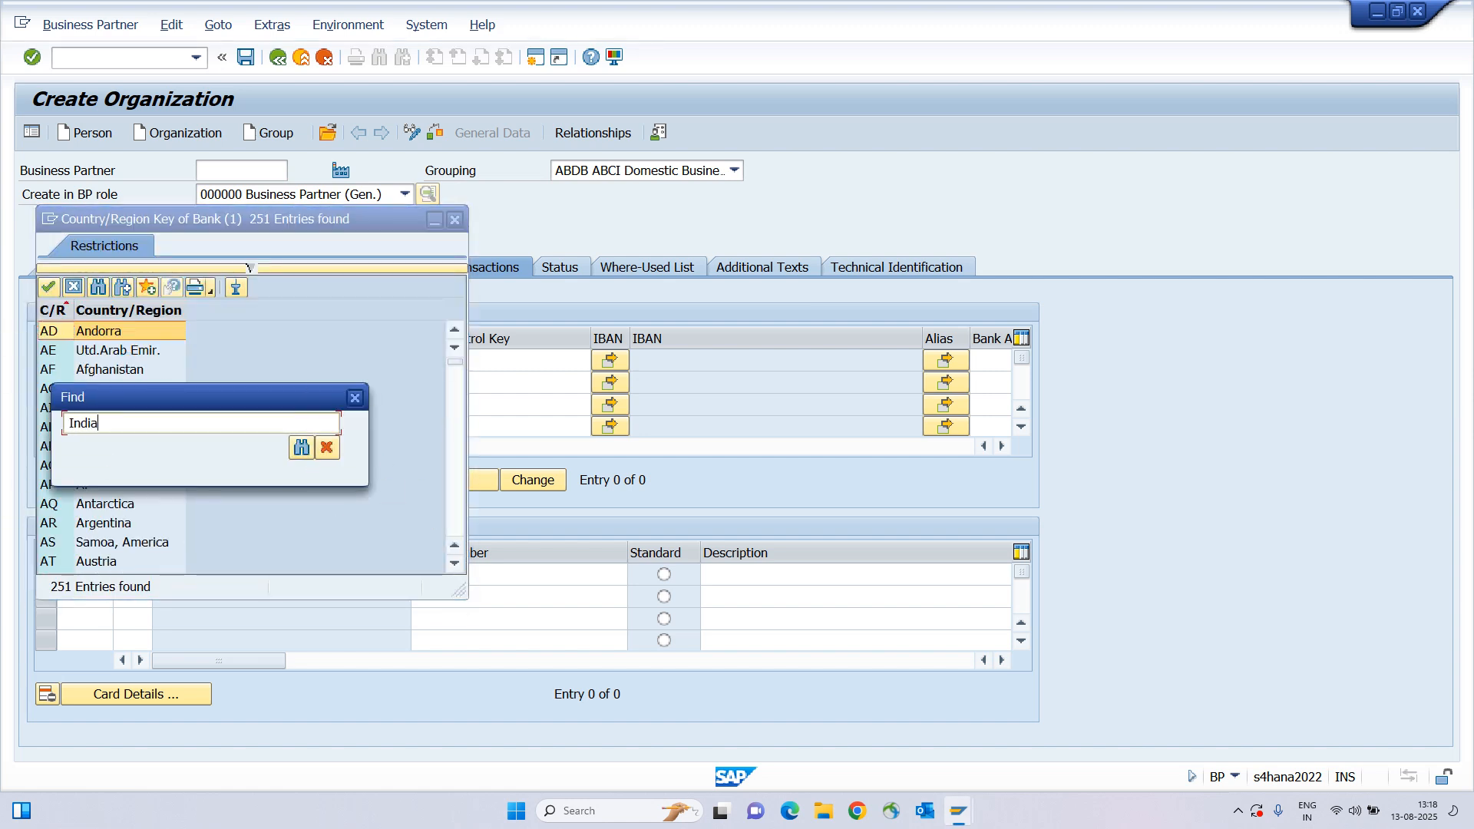
key(Return)
key(Return)
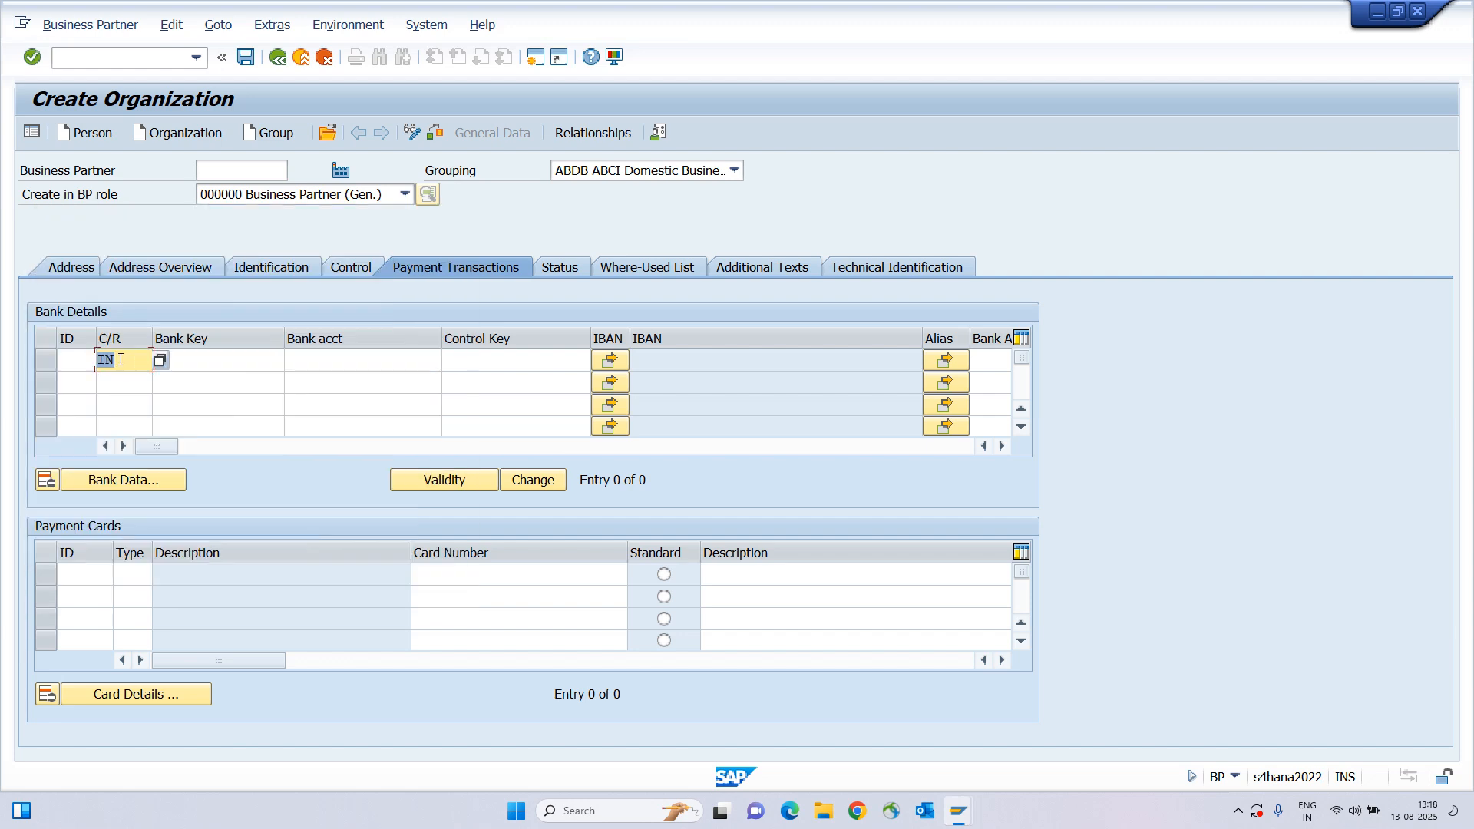
Pick bank key HDFC0000900 (HDFC BANK HOUSE BANK) and enter the bank account number.
key(Tab)
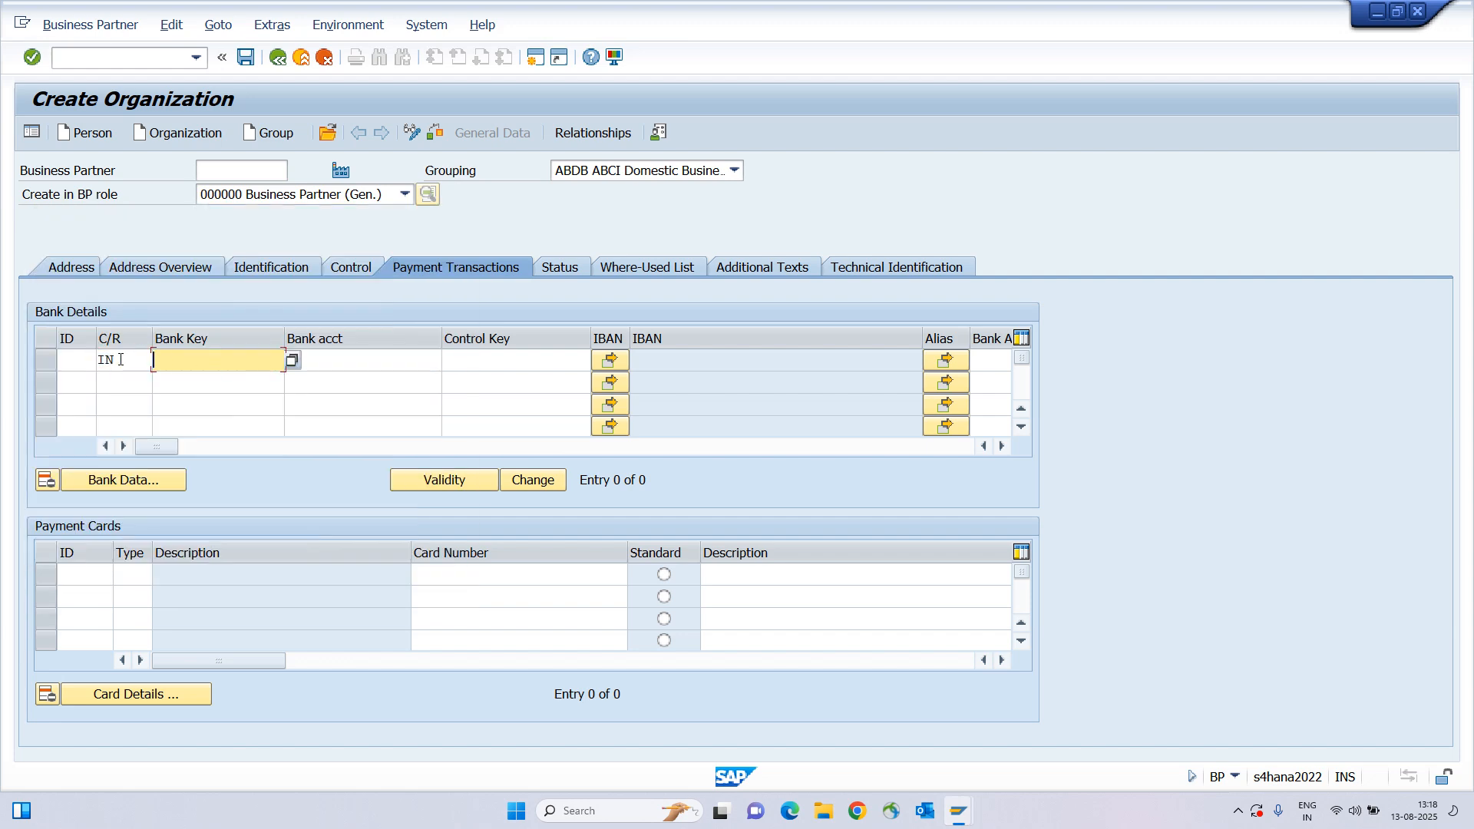
key(F4)
key(Return)
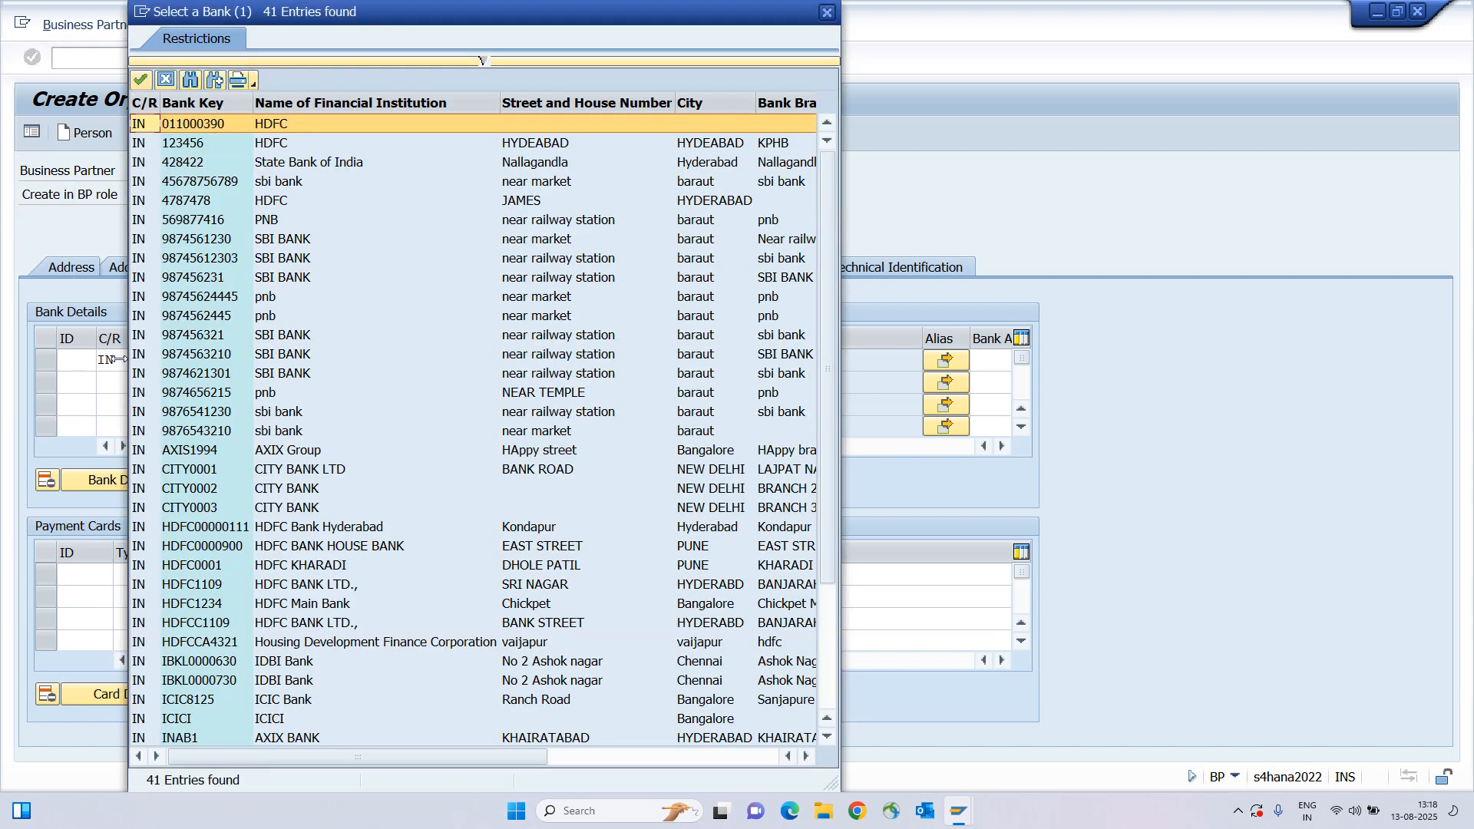
drag(443, 12, 529, 78)
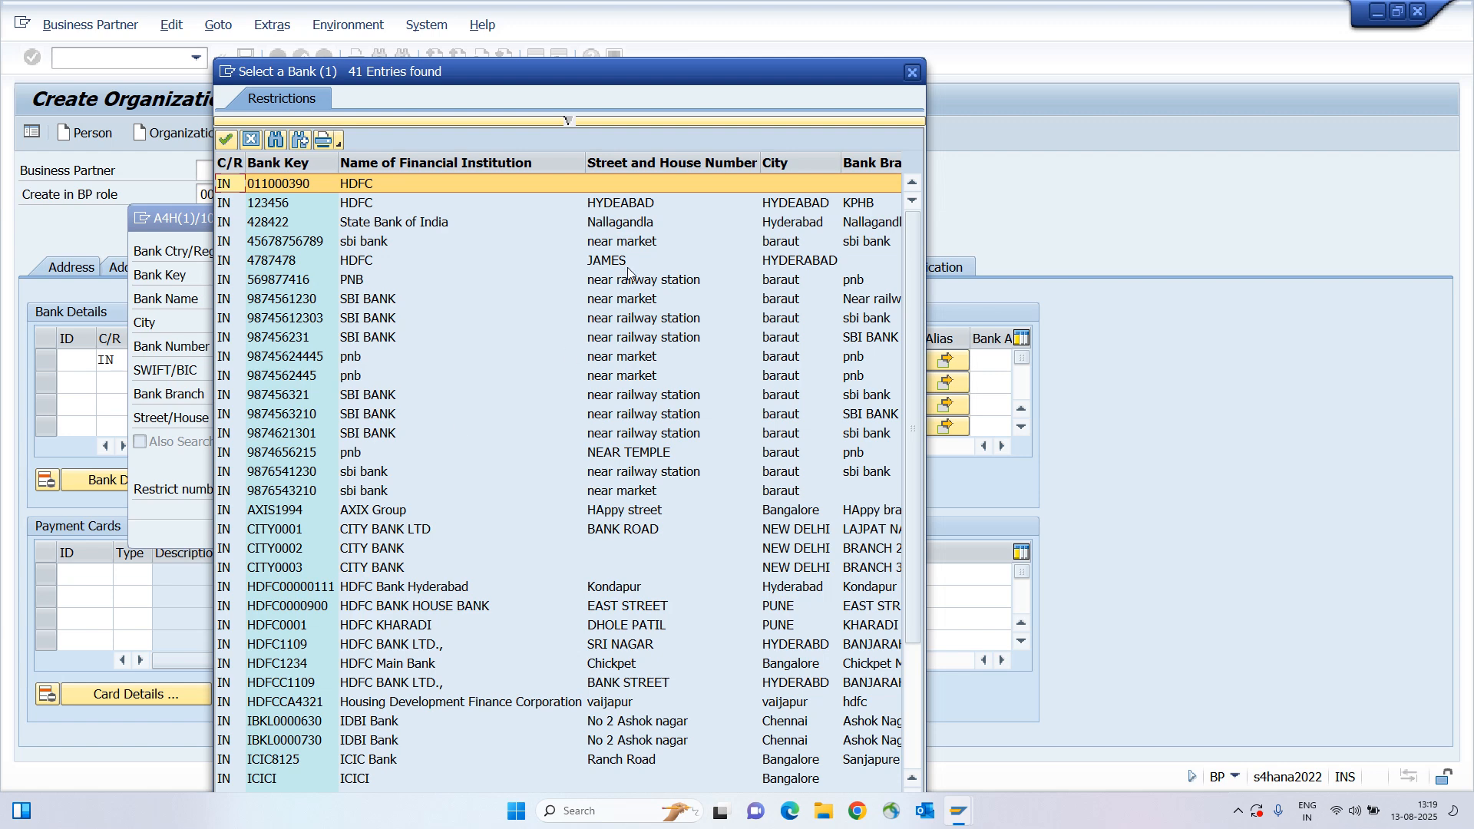
click(617, 606)
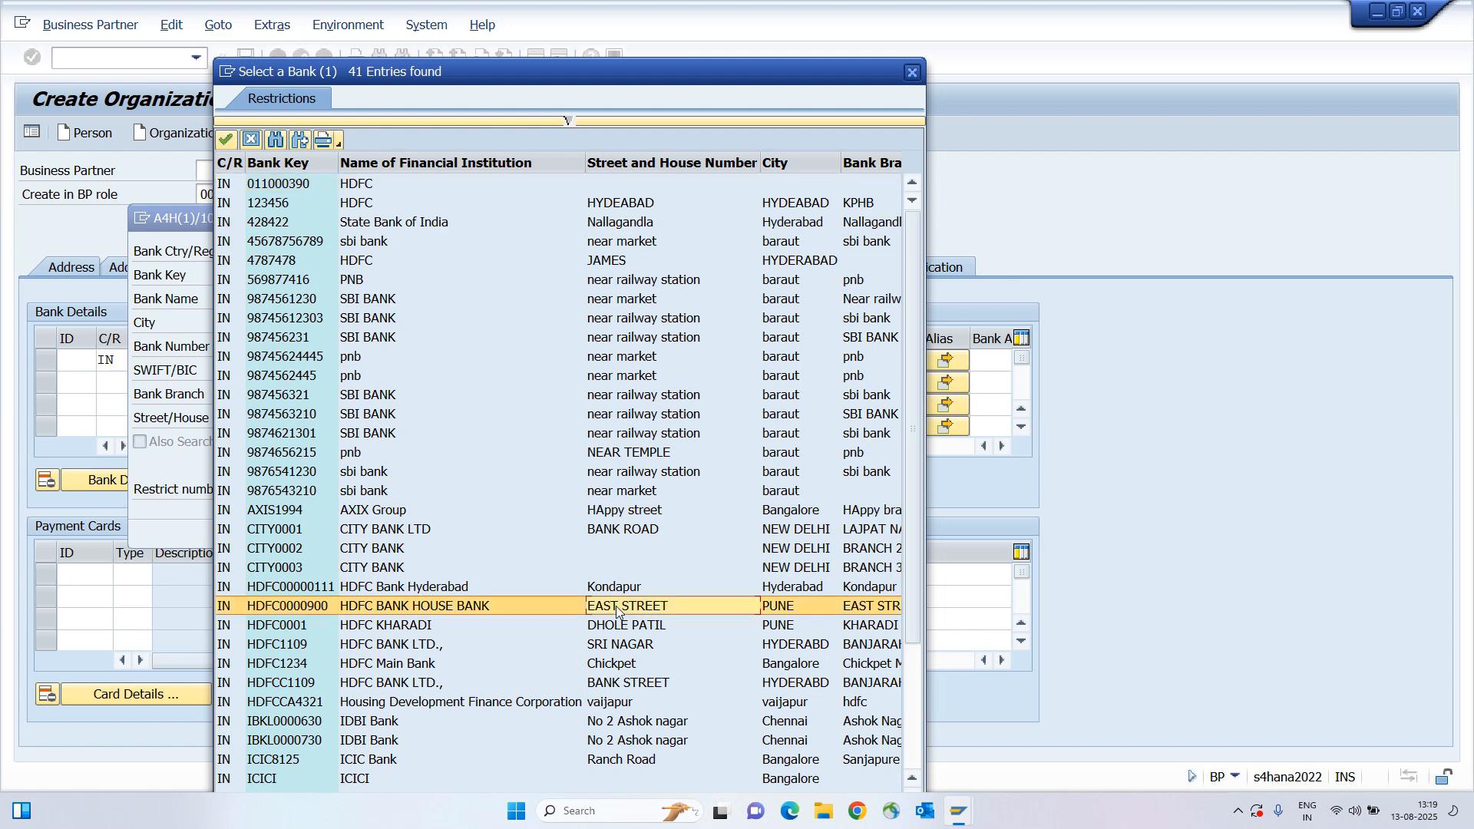
double_click(616, 607)
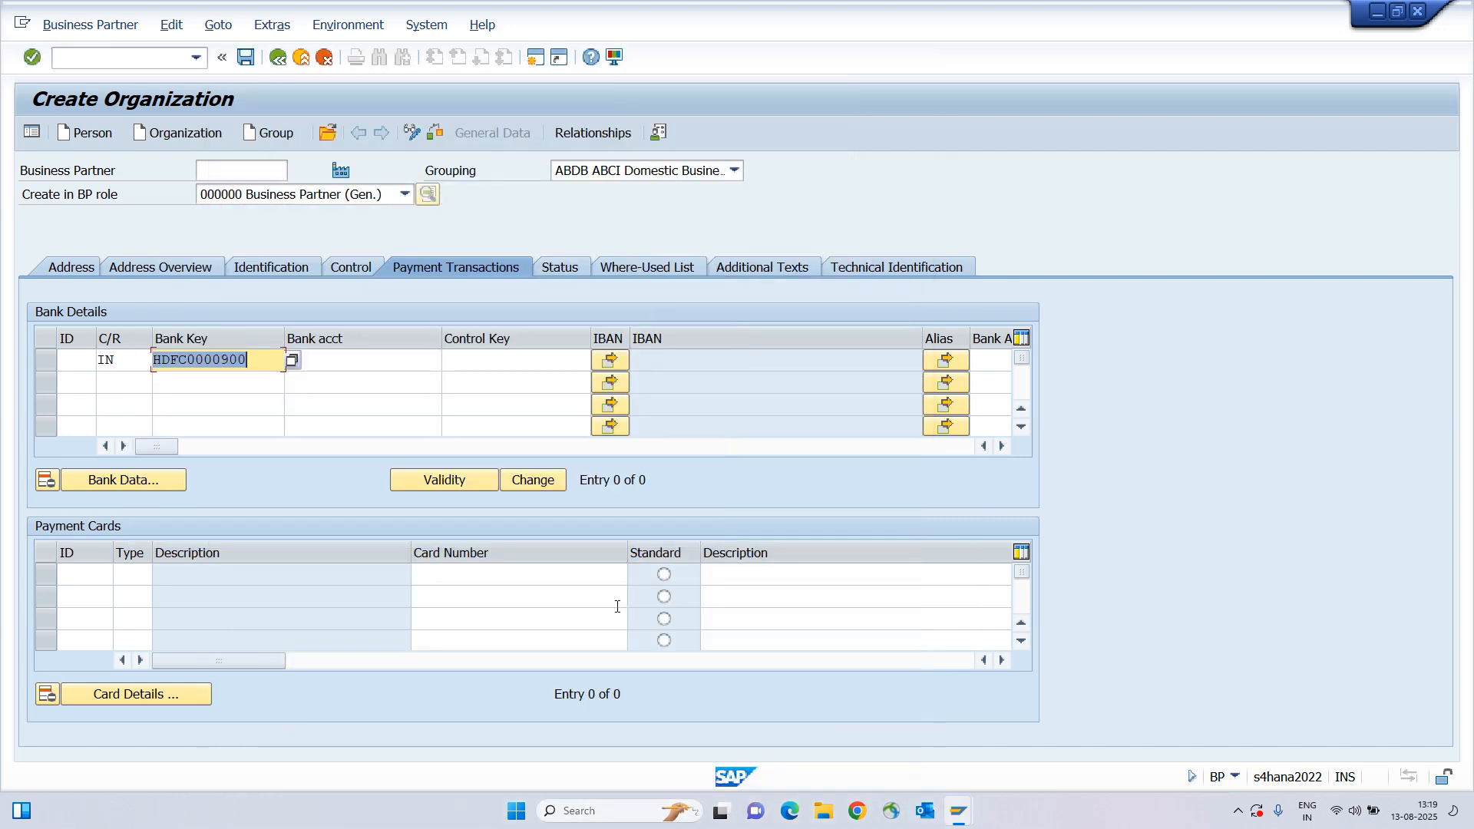
key(Tab)
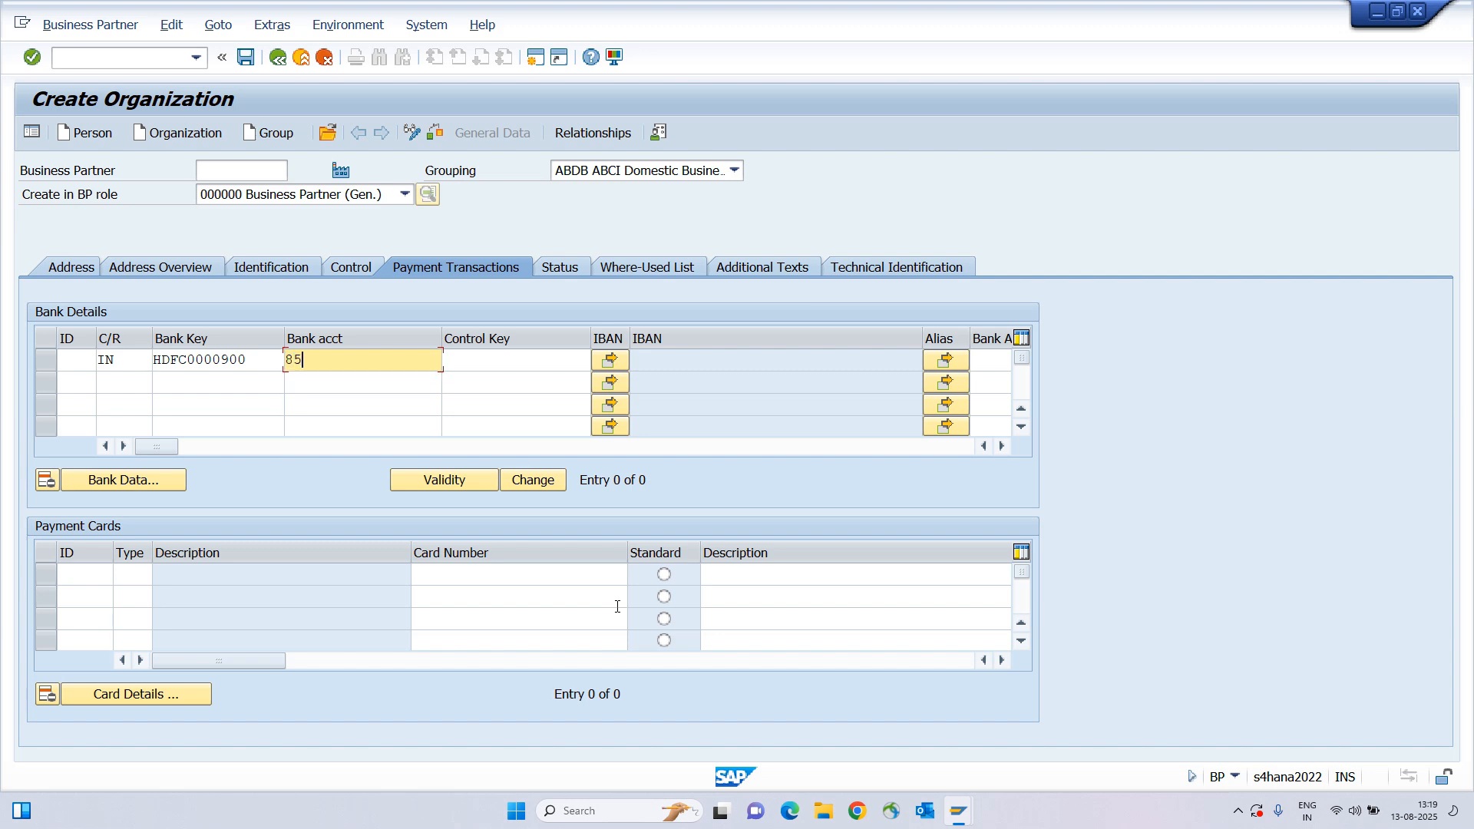
key(Return)
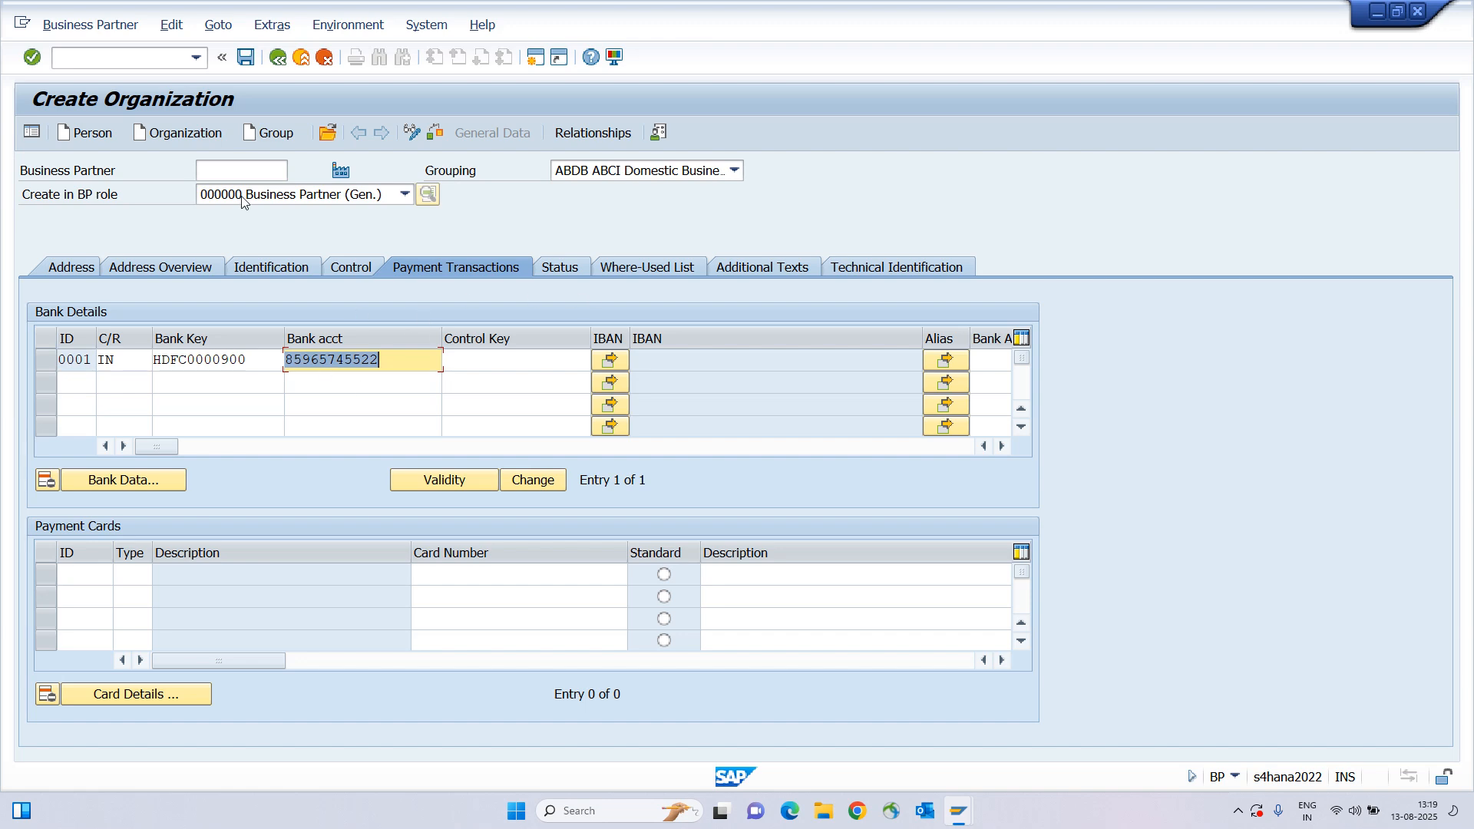
Save Tata Motors, mark the assigned partner number, and switch the partner to change mode.
click(246, 62)
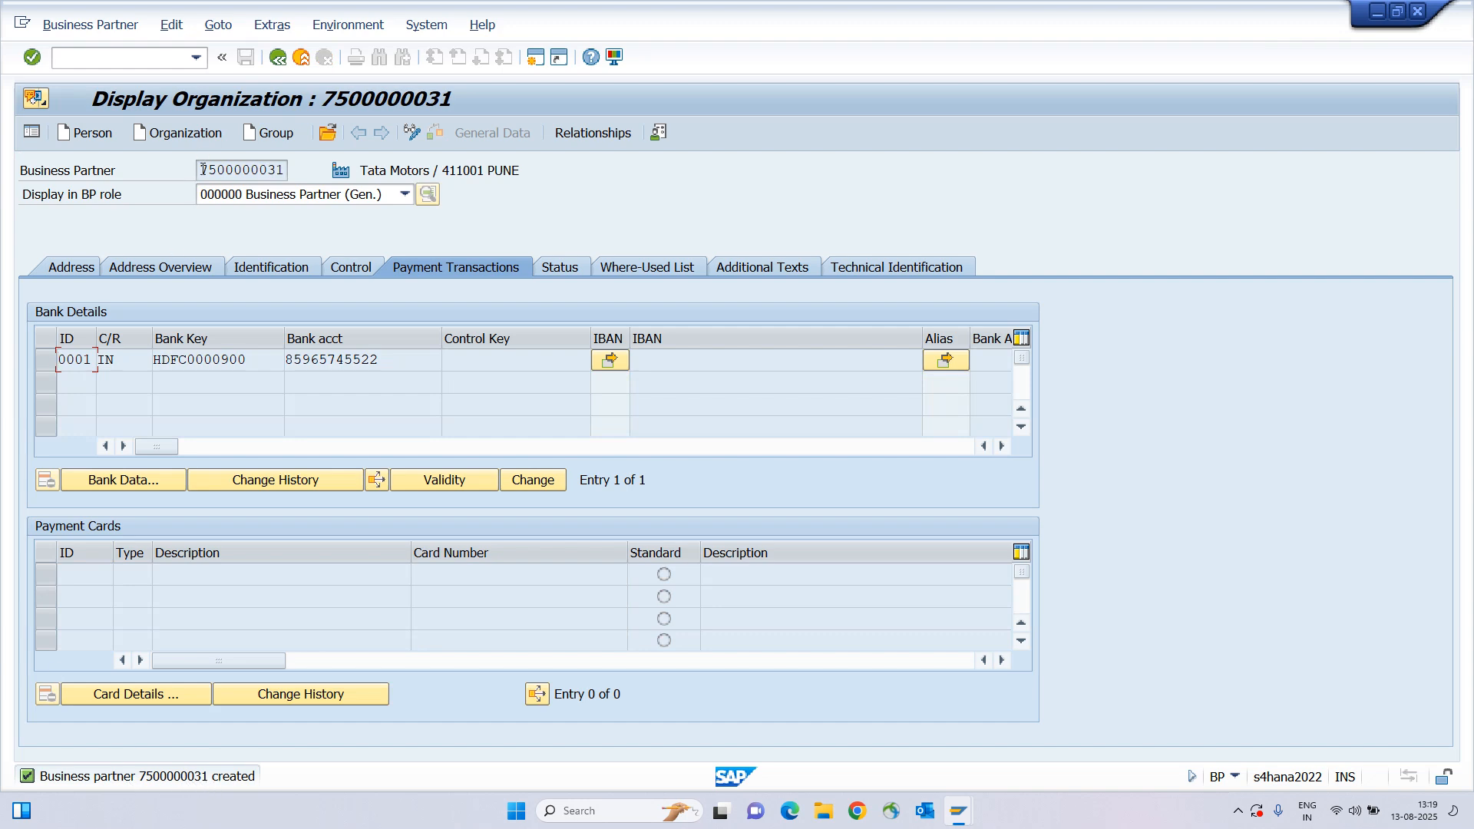
drag(201, 170, 284, 171)
click(285, 170)
click(297, 195)
click(298, 196)
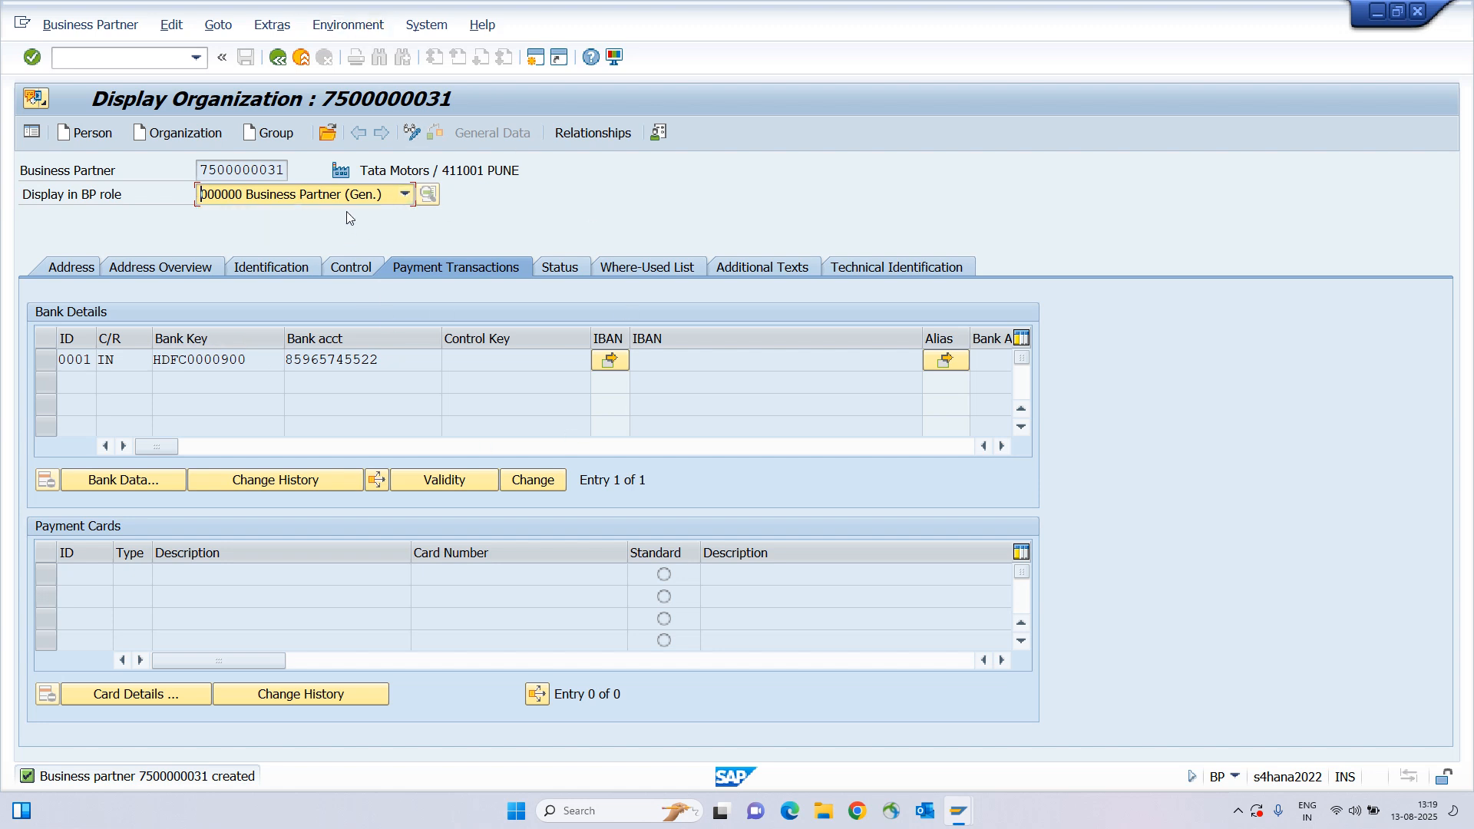
click(412, 135)
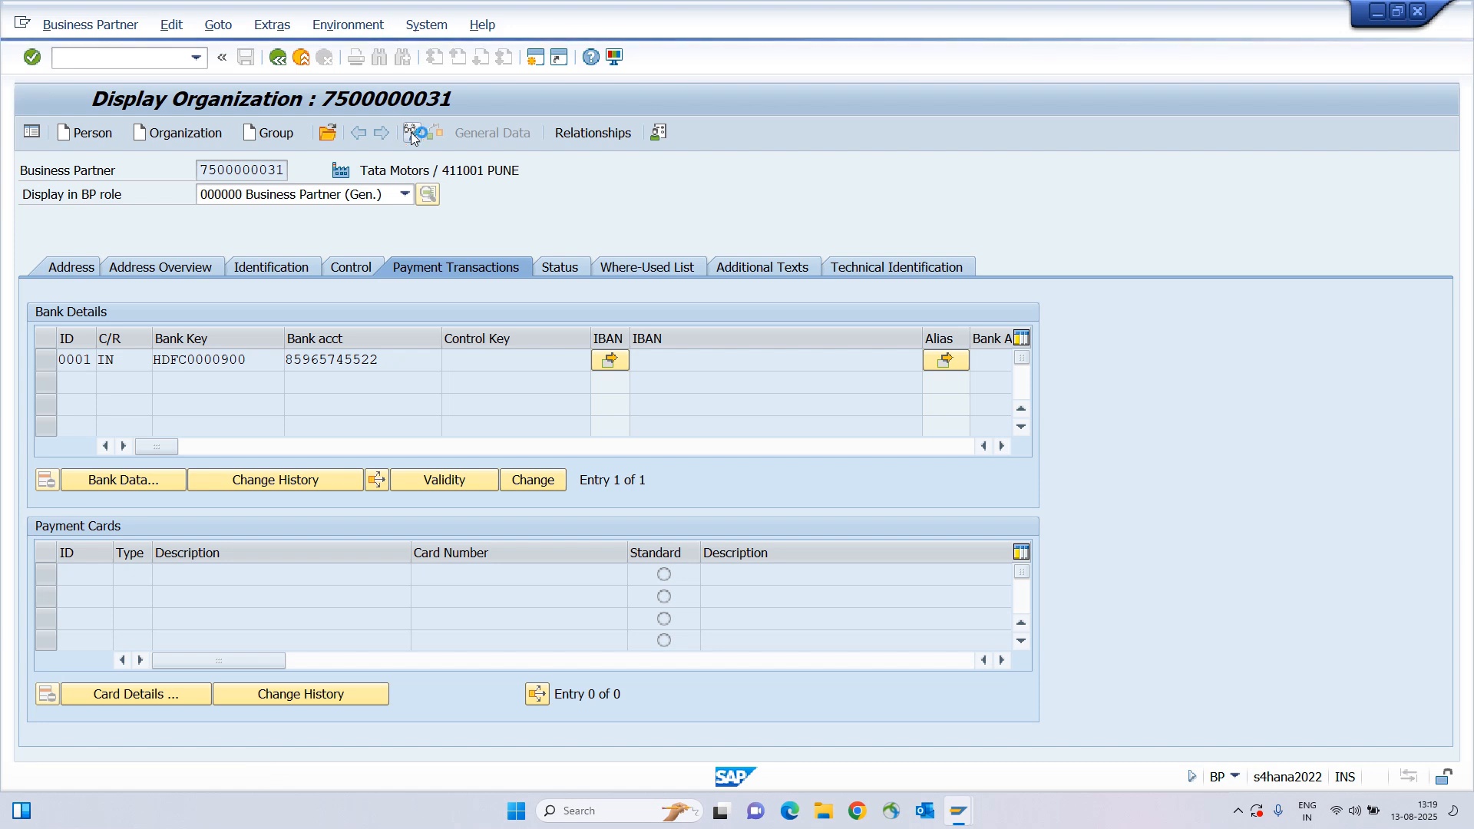
Choose HLVN00 Supplier (Fin. Accounting) in the BP role list and display Company Code data.
click(255, 196)
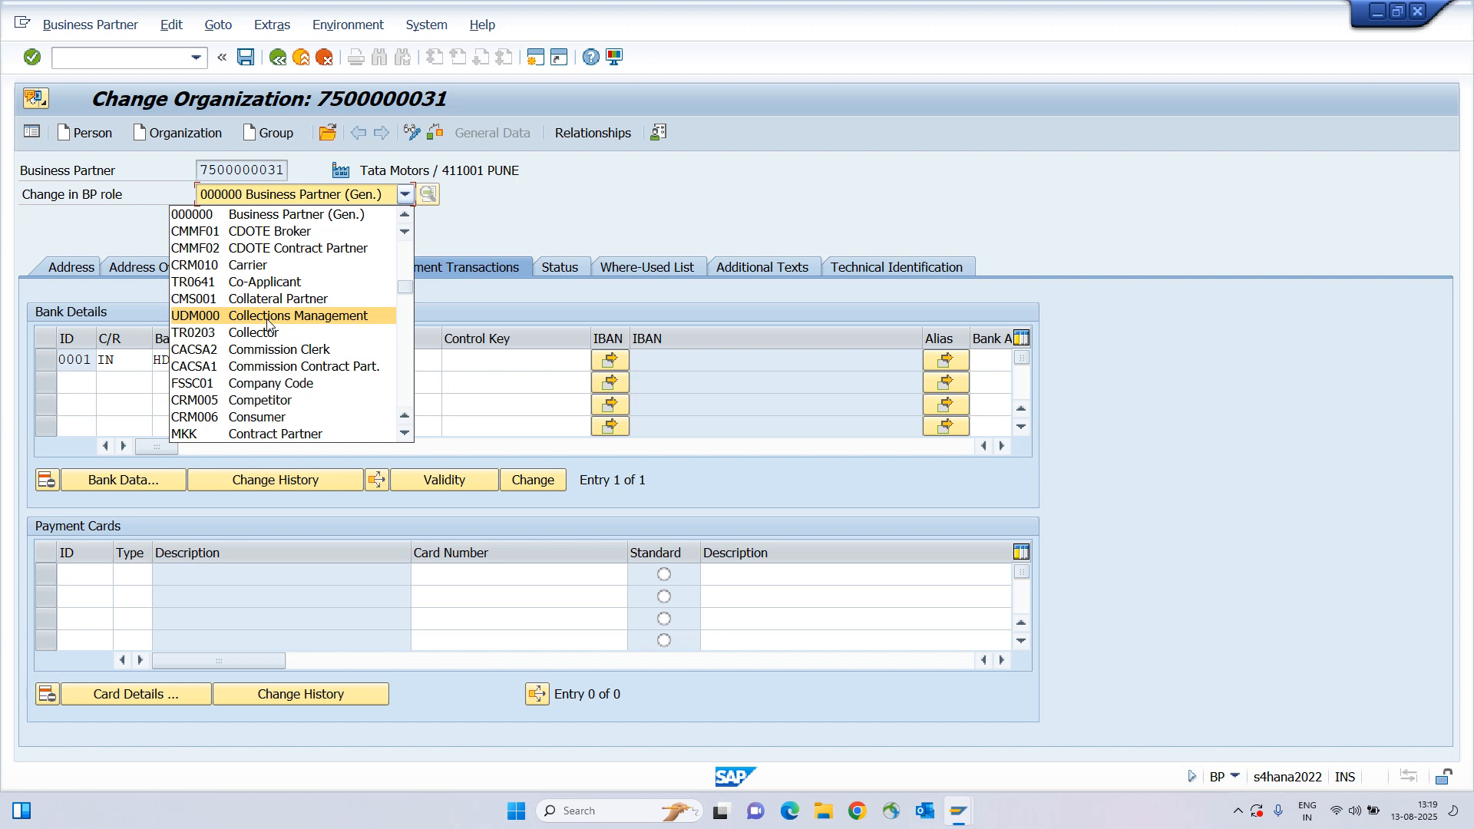
text(flvn0)
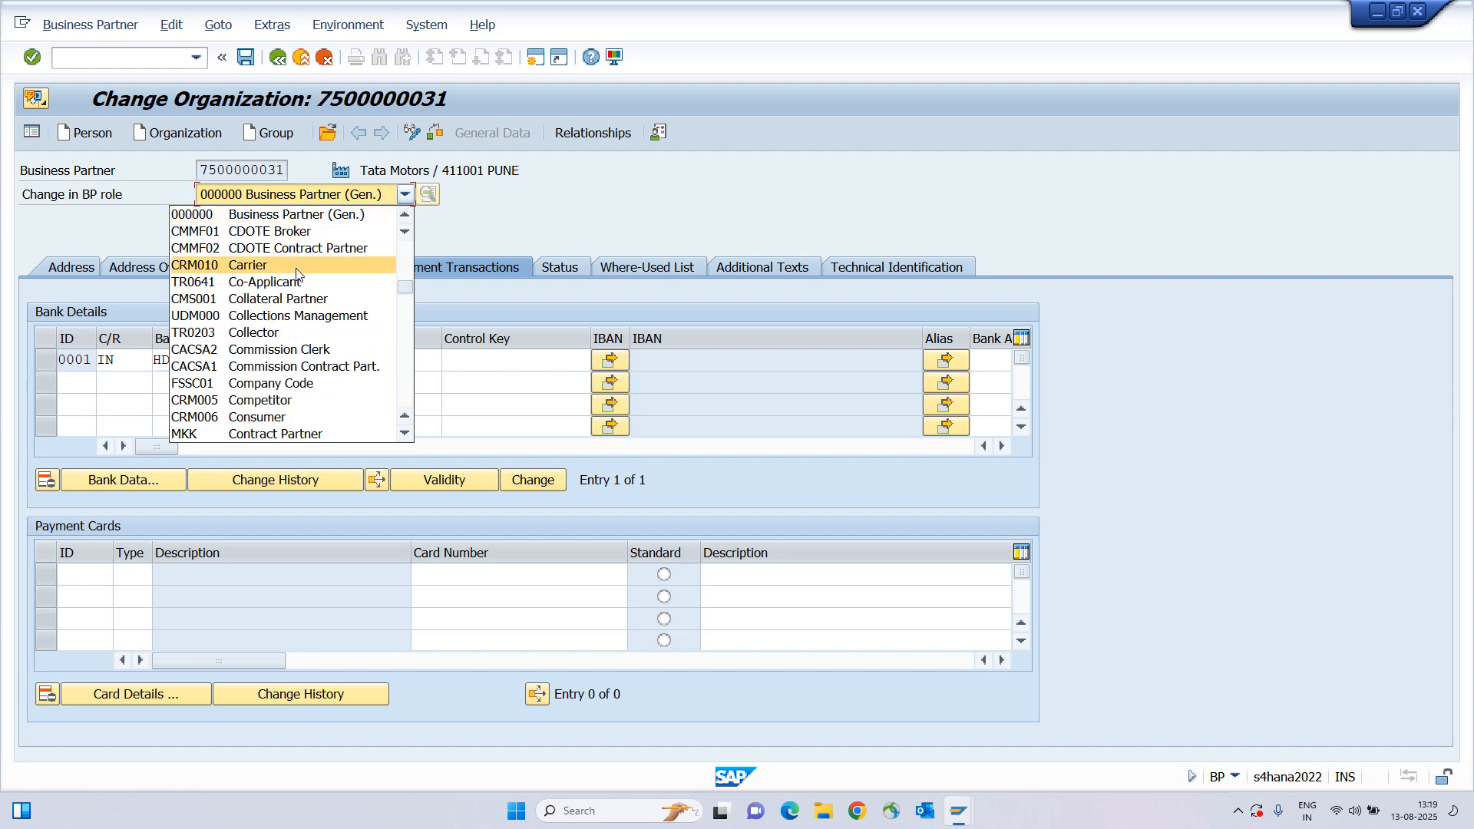
text(flv)
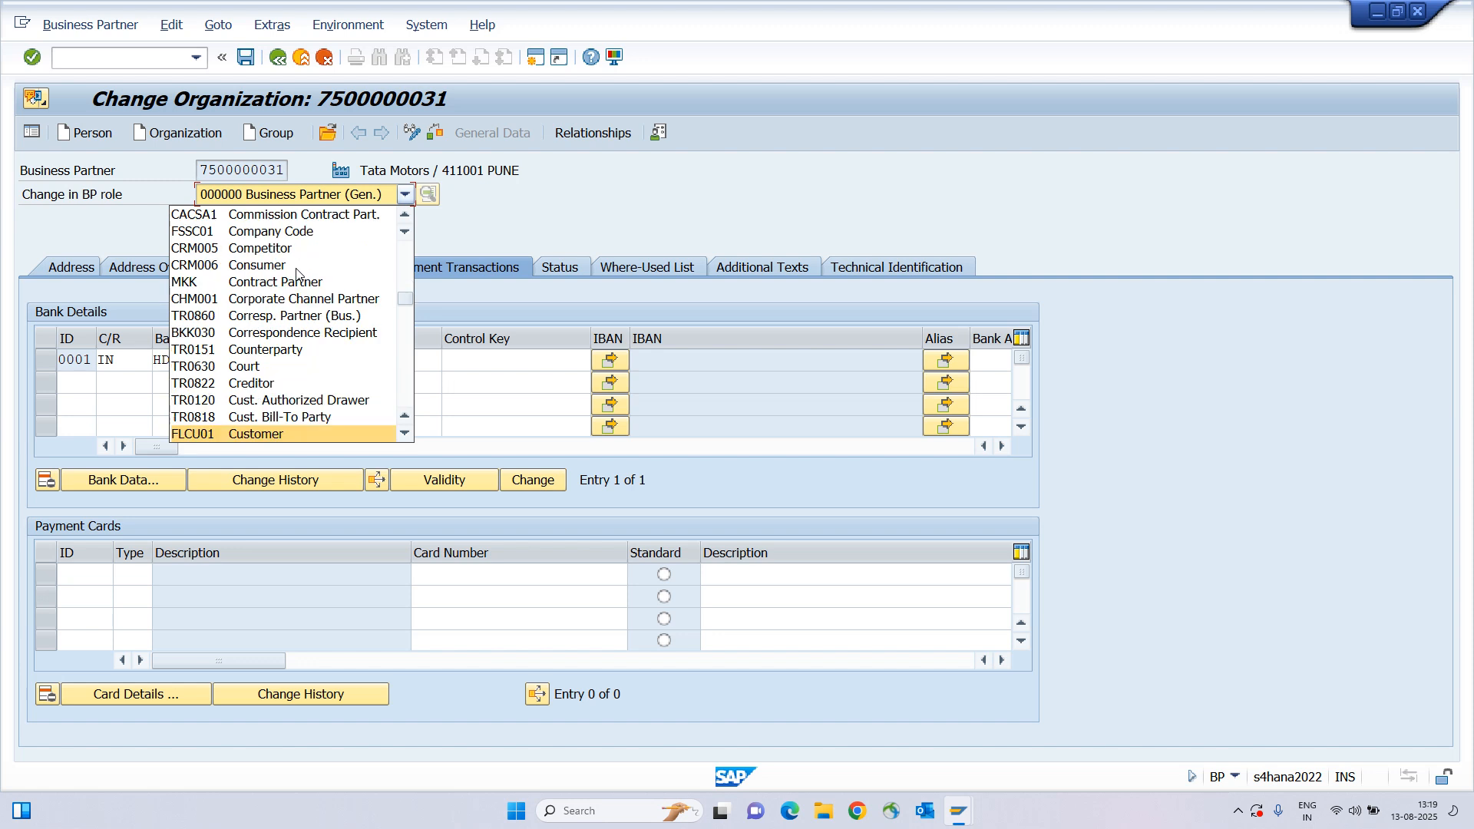
key(Down)
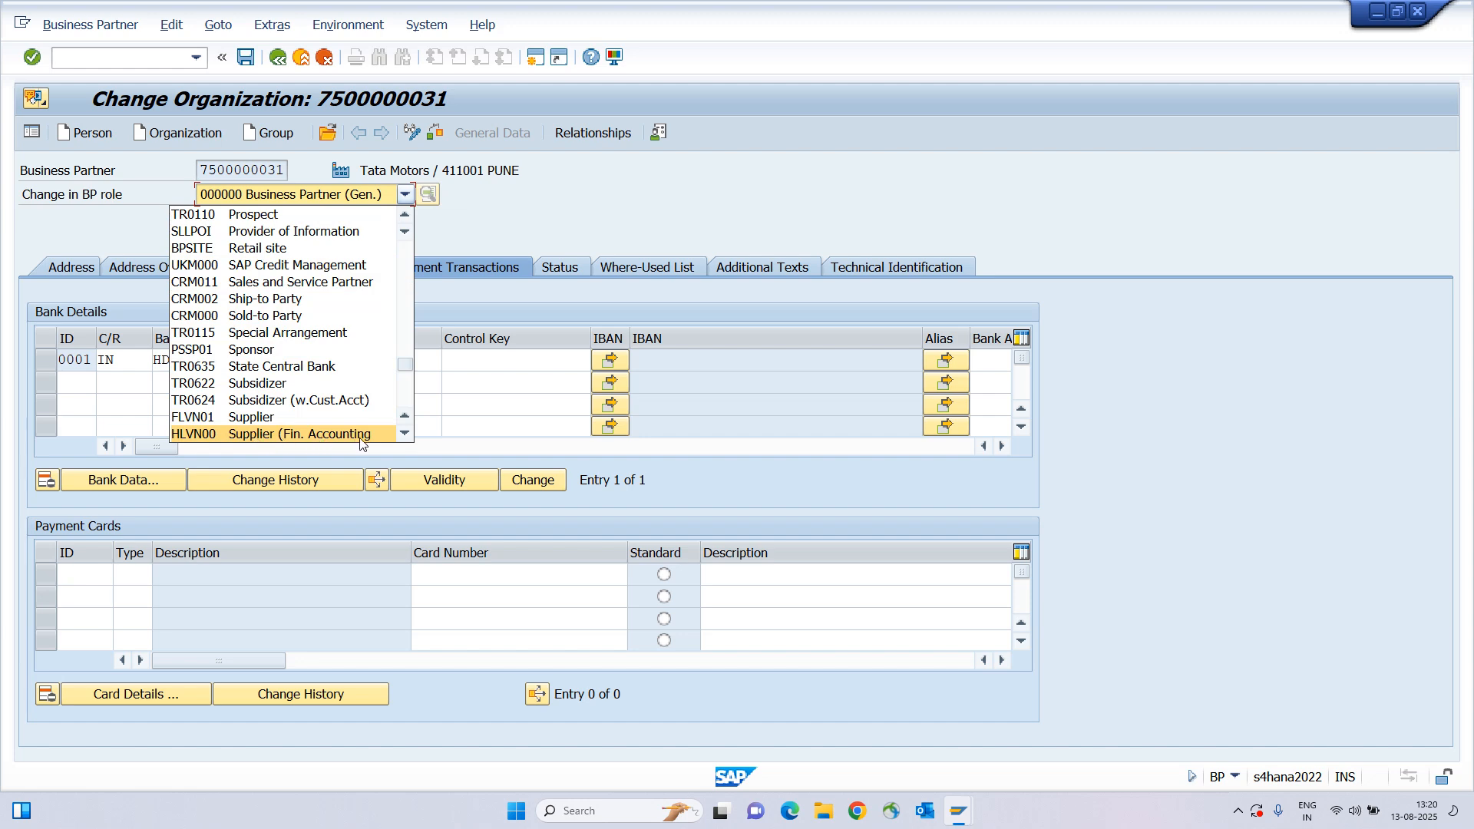
click(234, 439)
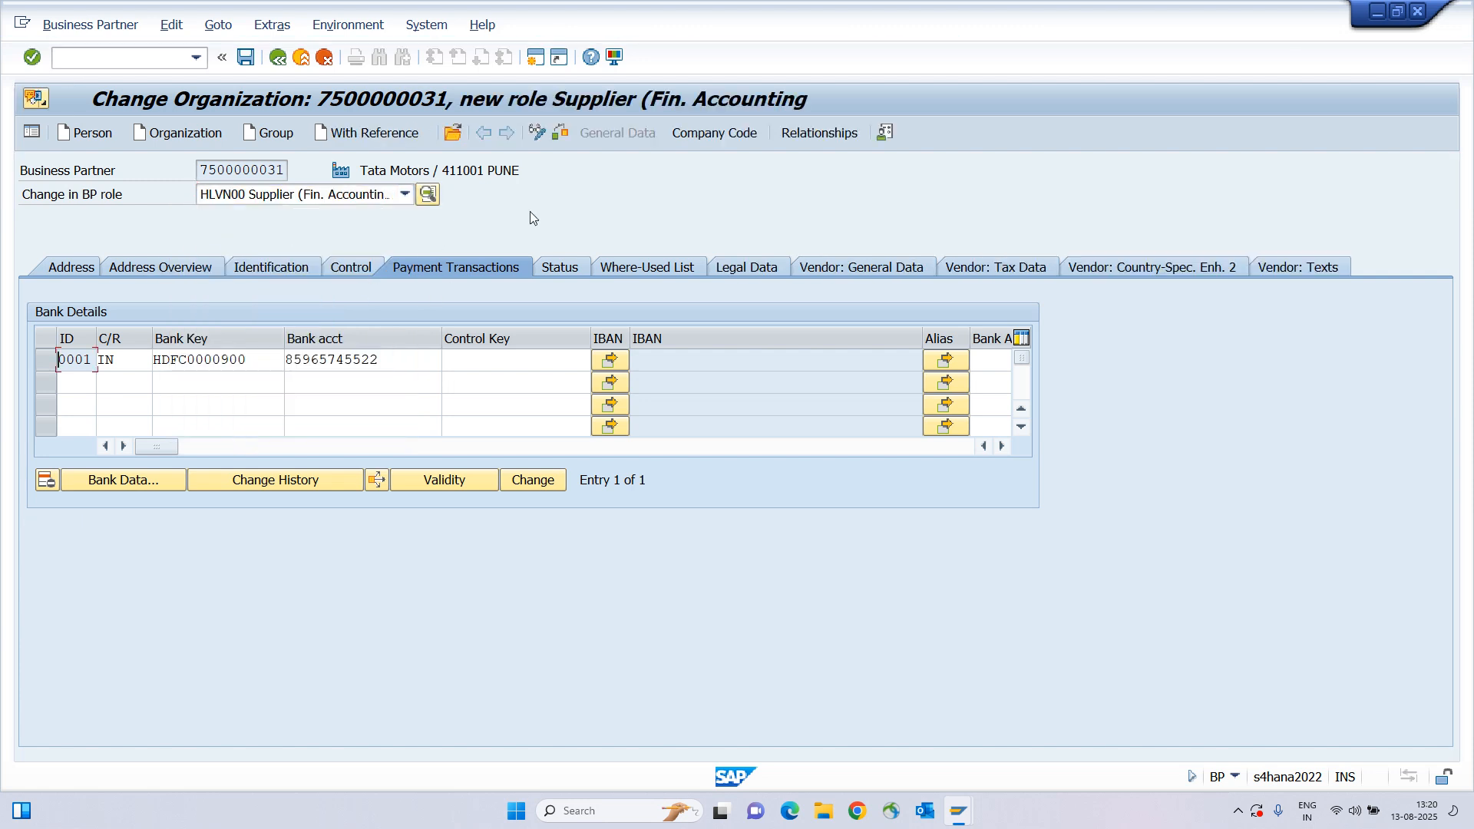
click(708, 133)
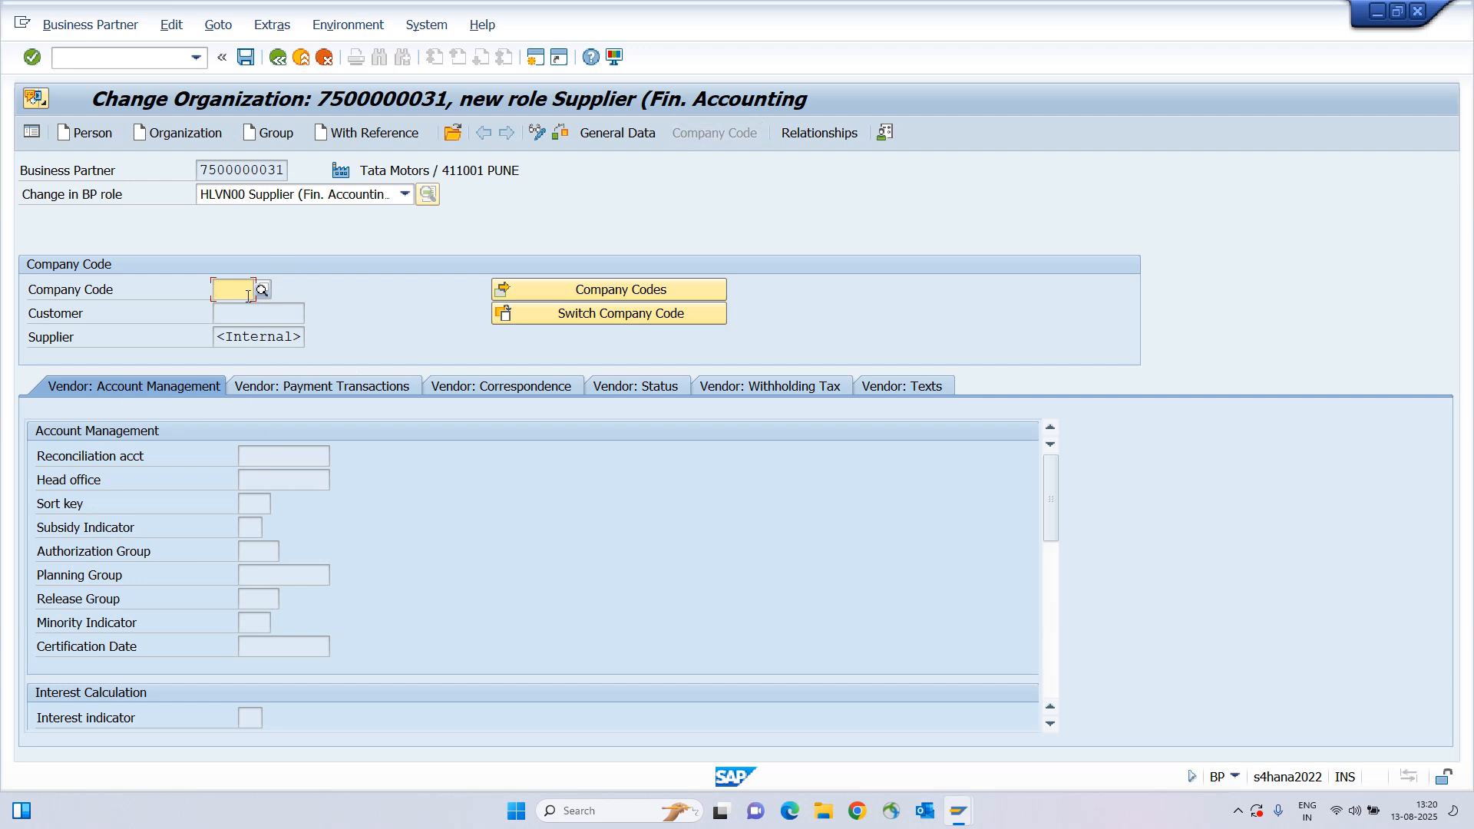
Enter company code ABCI for the supplier role.
click(53, 340)
click(225, 290)
text(A)
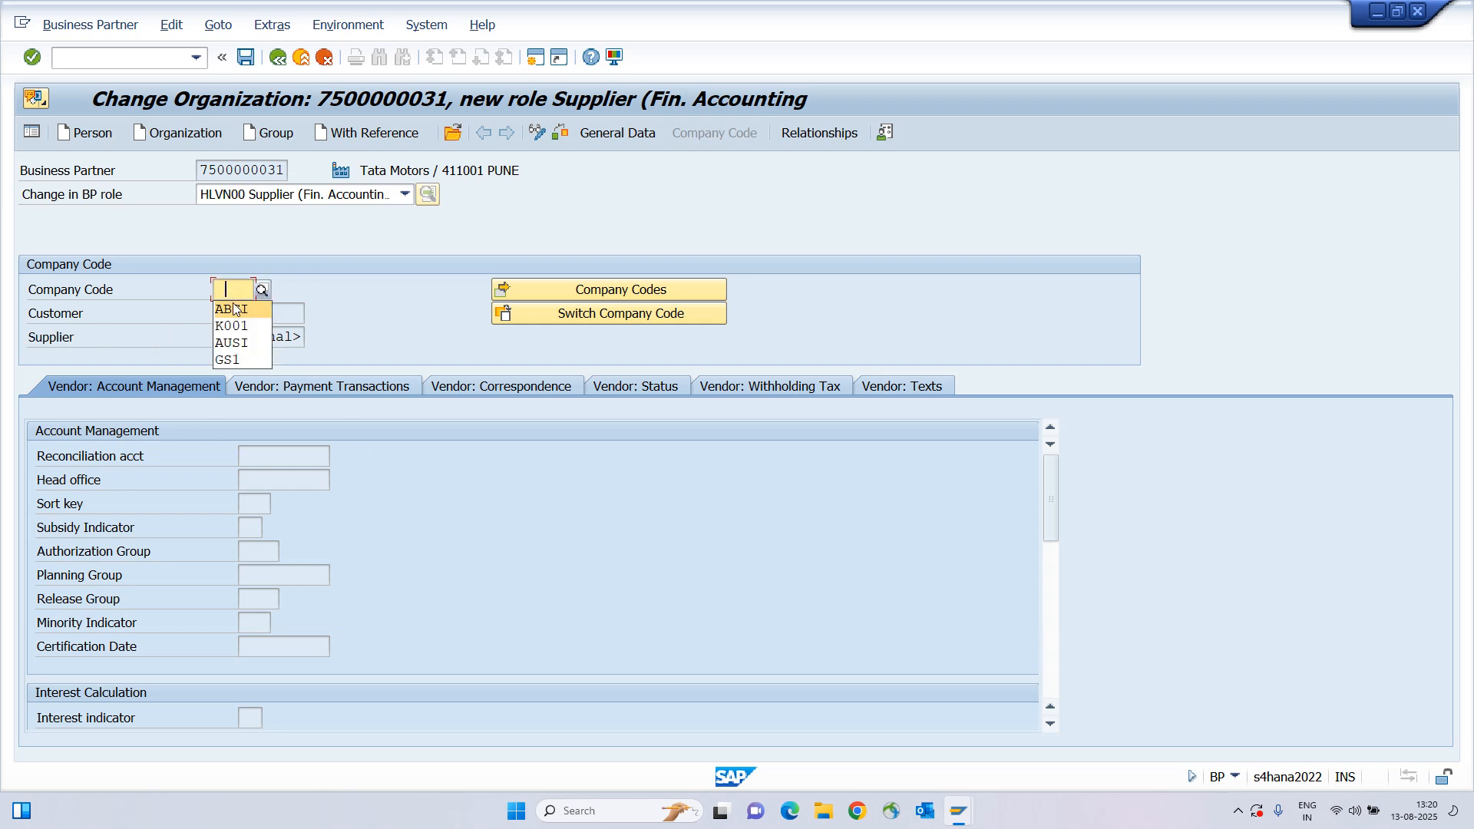
click(232, 307)
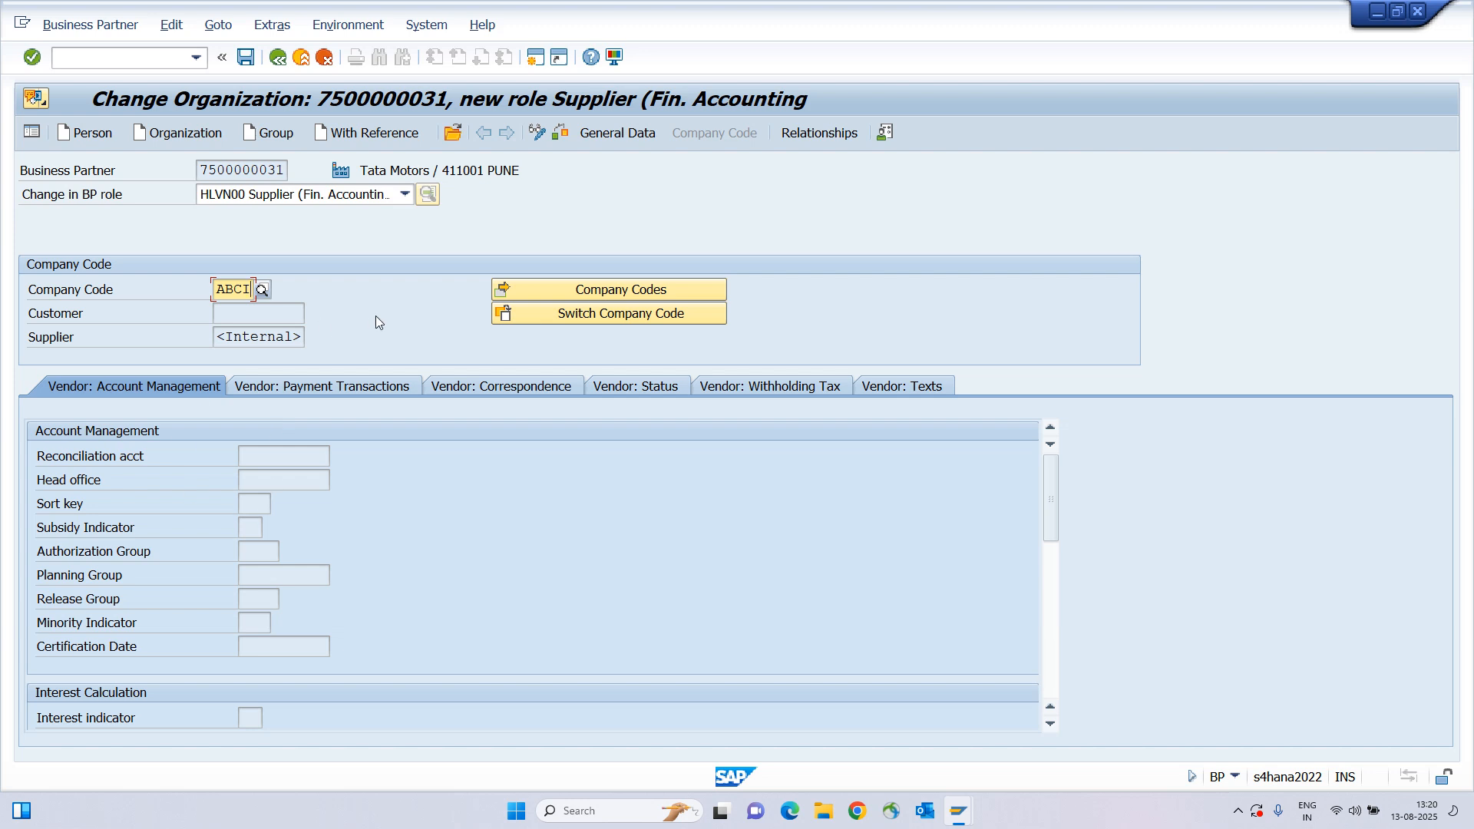
key(Return)
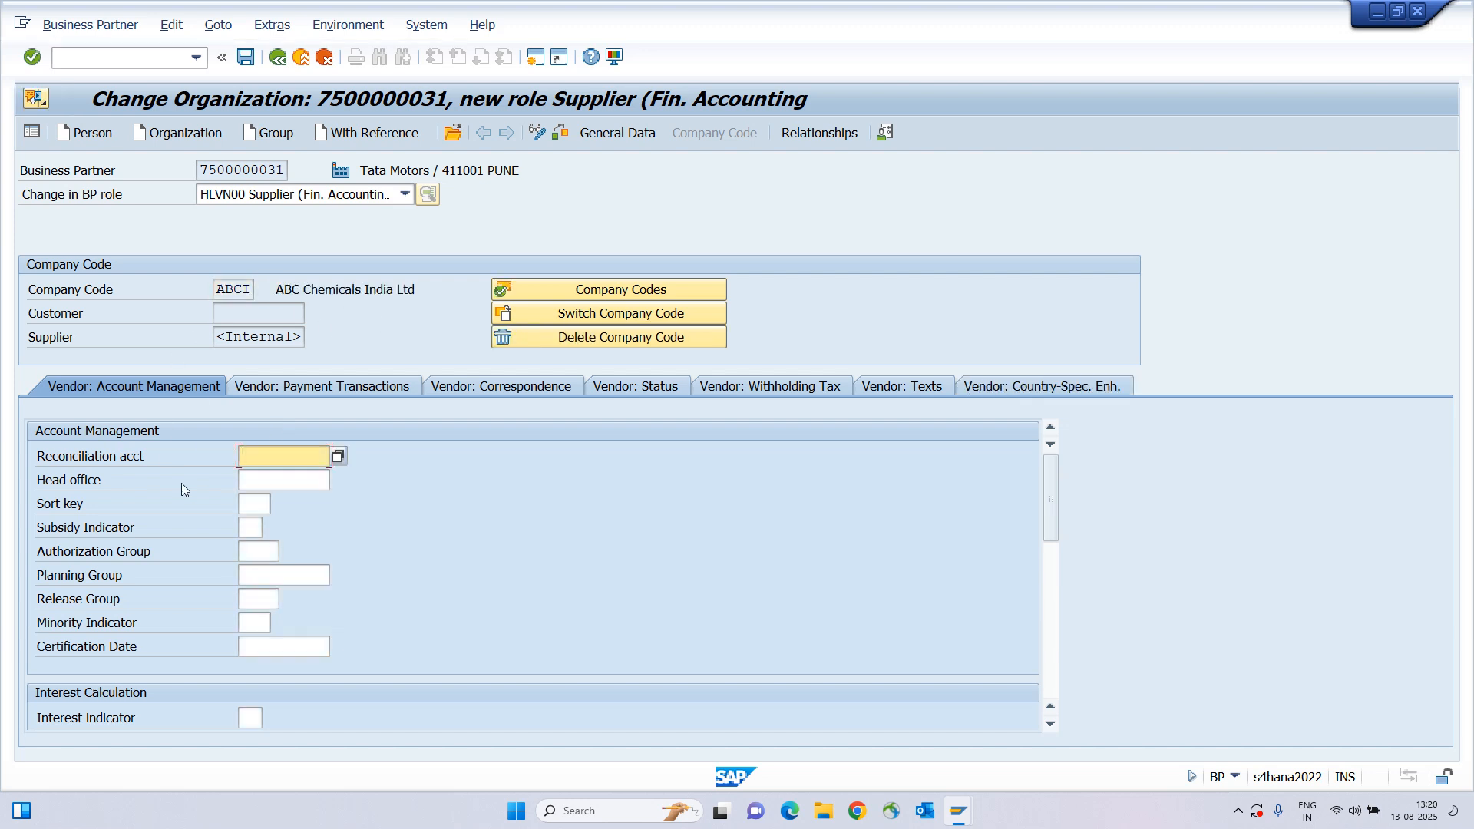
Set reconciliation account 140001 (Domestic vendor A/c) from the F4 account list.
click(149, 458)
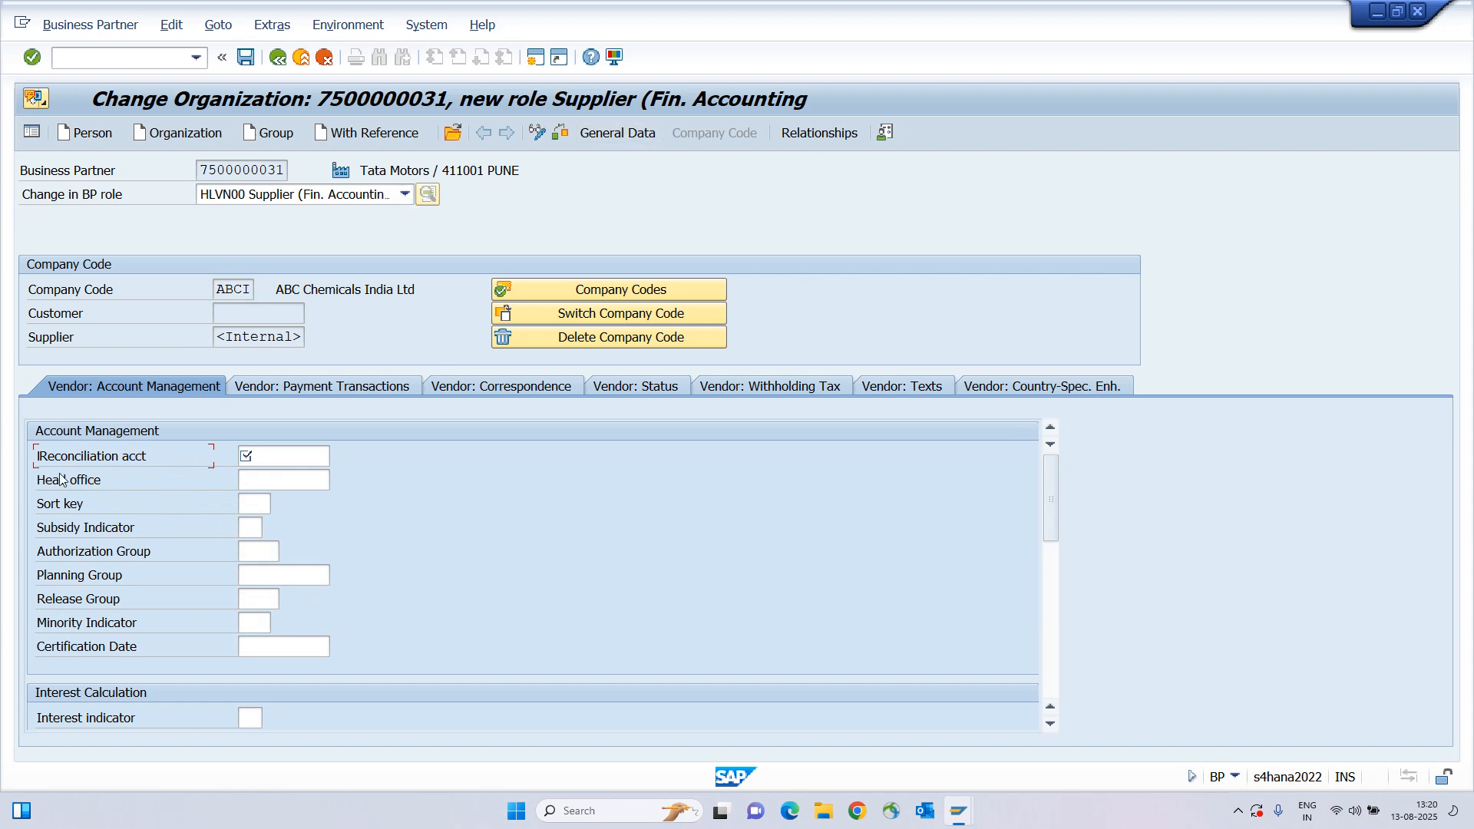
drag(45, 461, 123, 464)
click(276, 454)
key(F4)
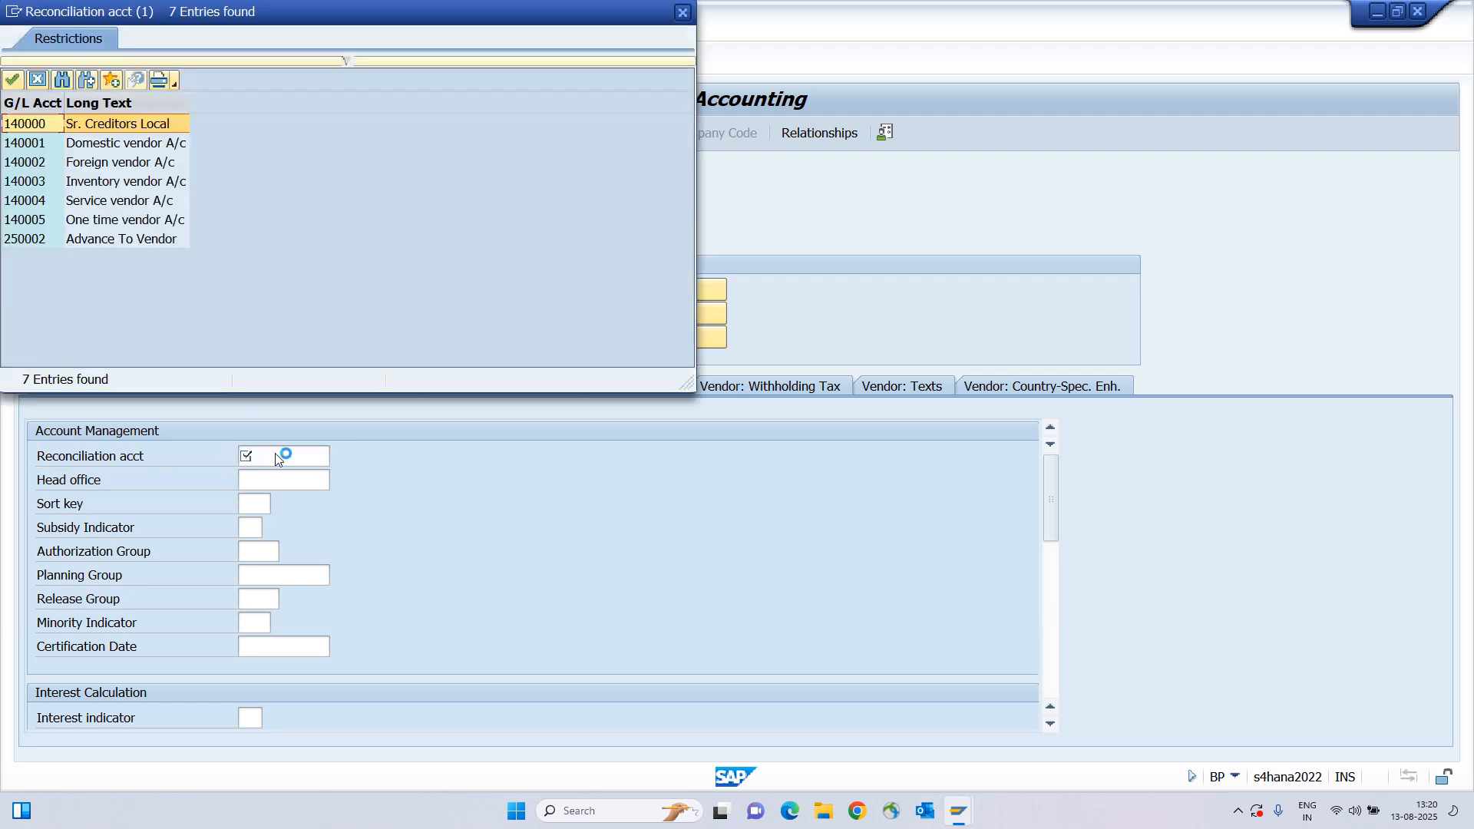
drag(207, 16, 706, 233)
click(634, 373)
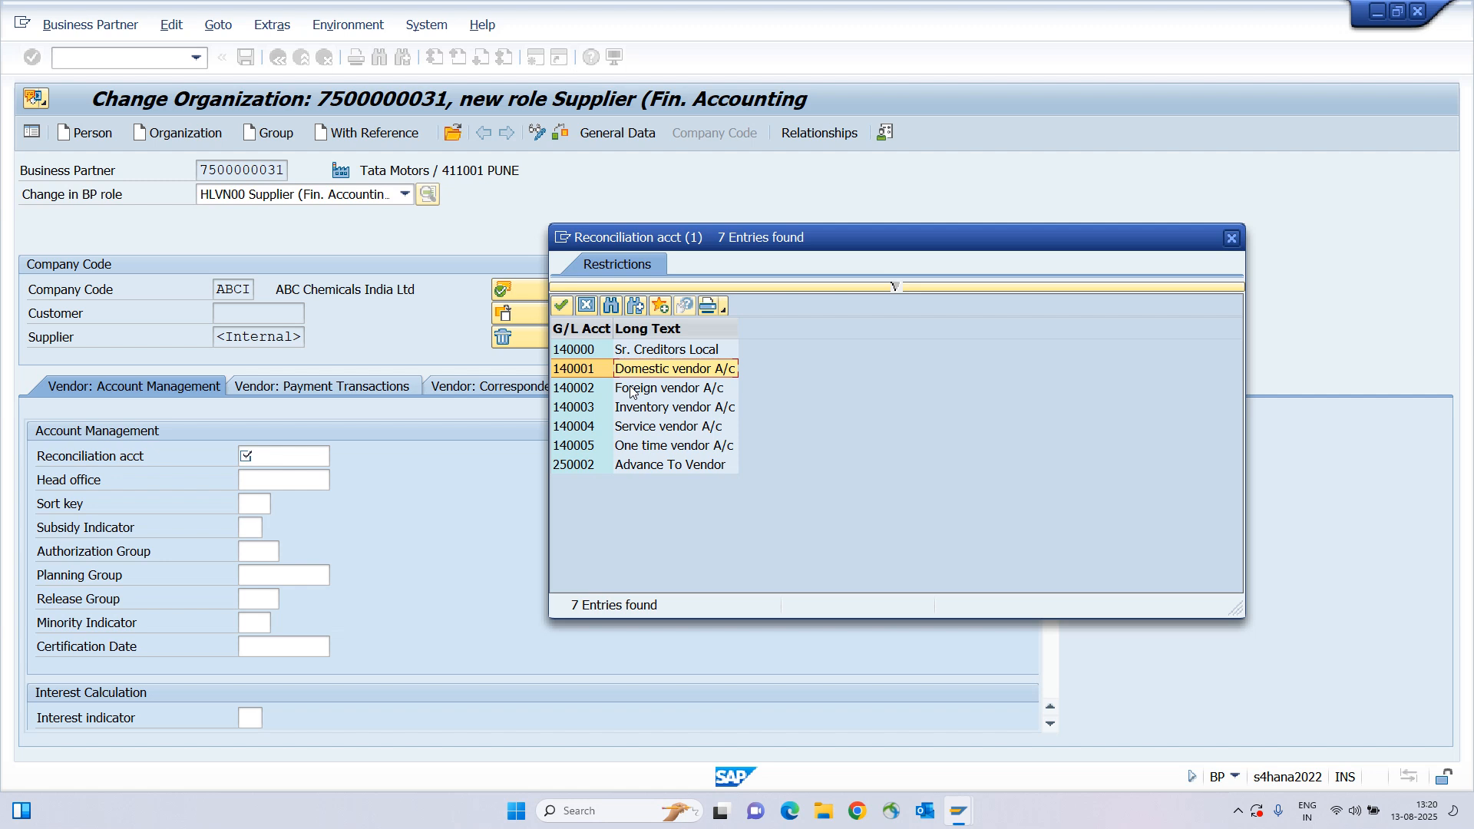
click(632, 390)
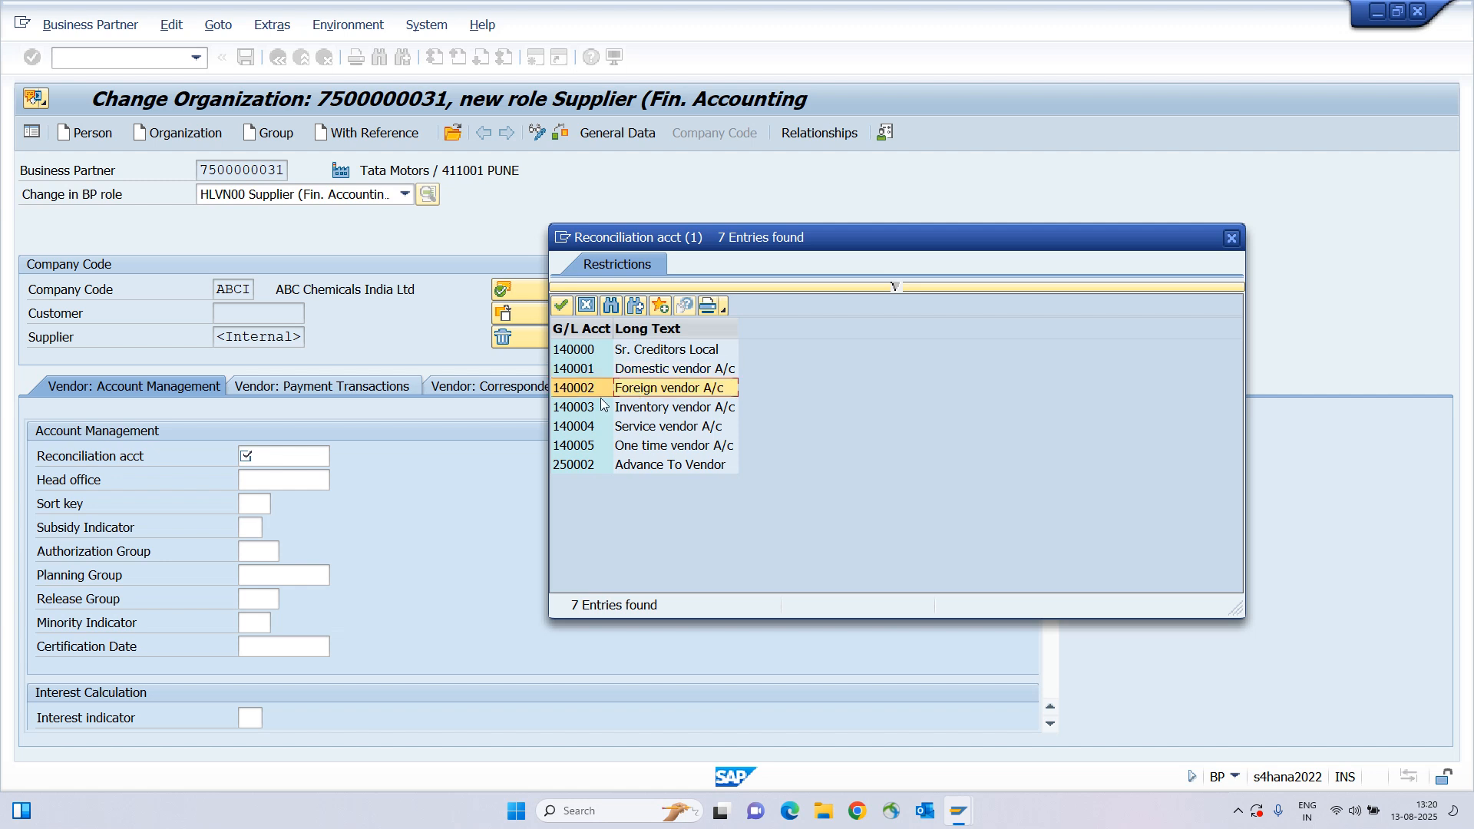
double_click(661, 373)
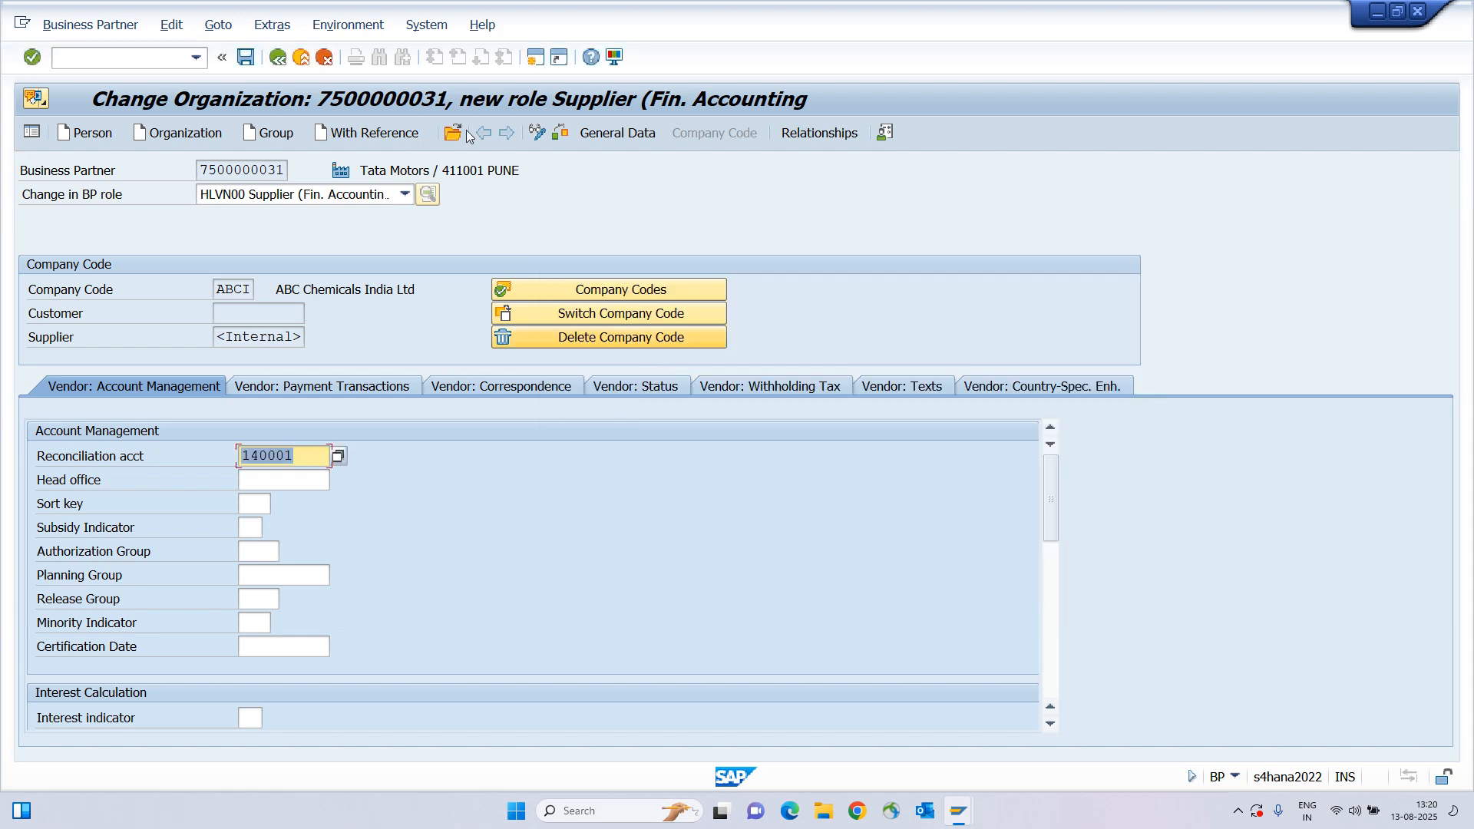
Replace sort key 031 with 012 (Vendor number) and confirm the entries.
click(254, 504)
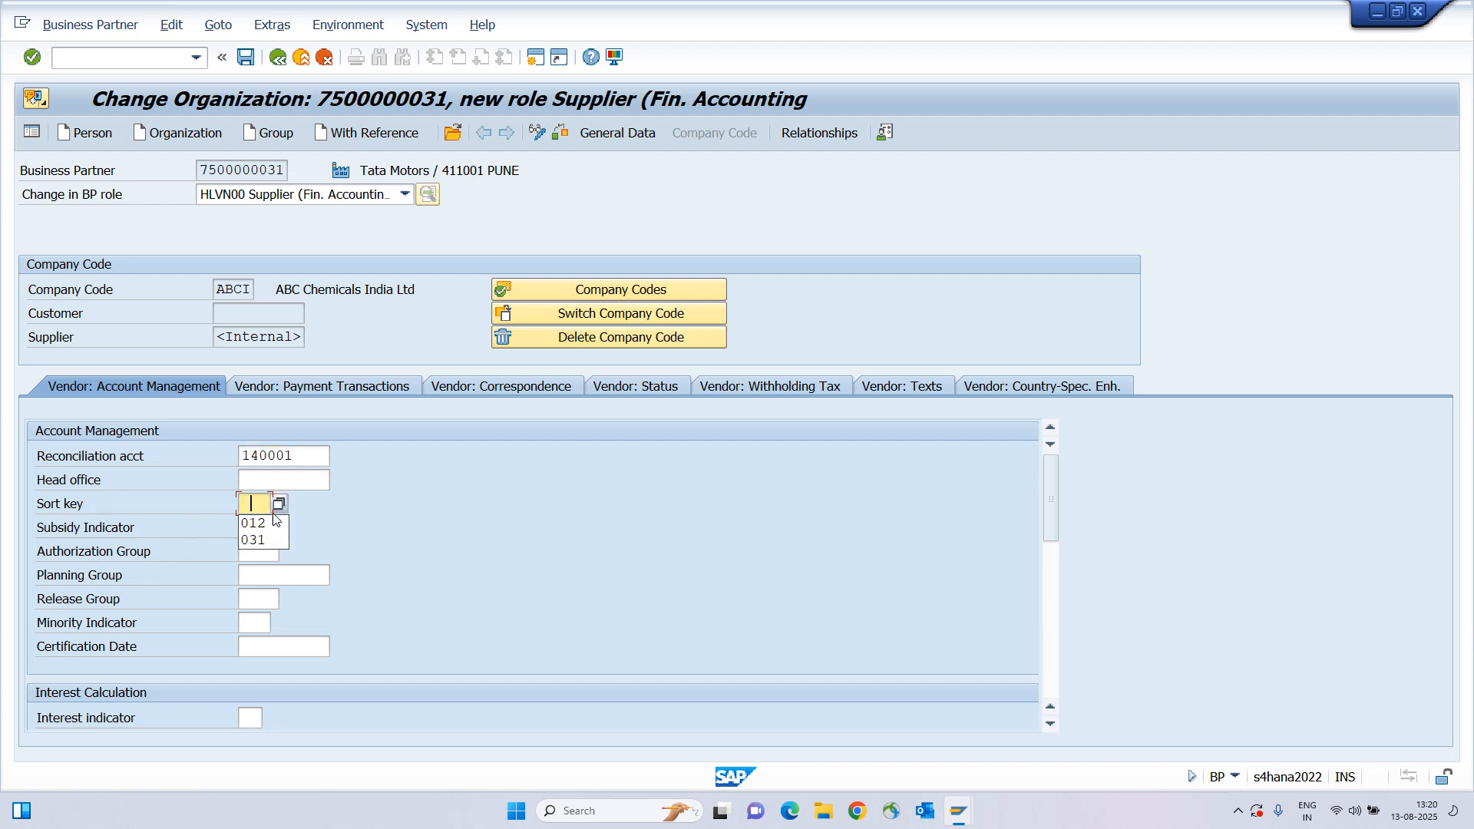
click(261, 540)
key(Return)
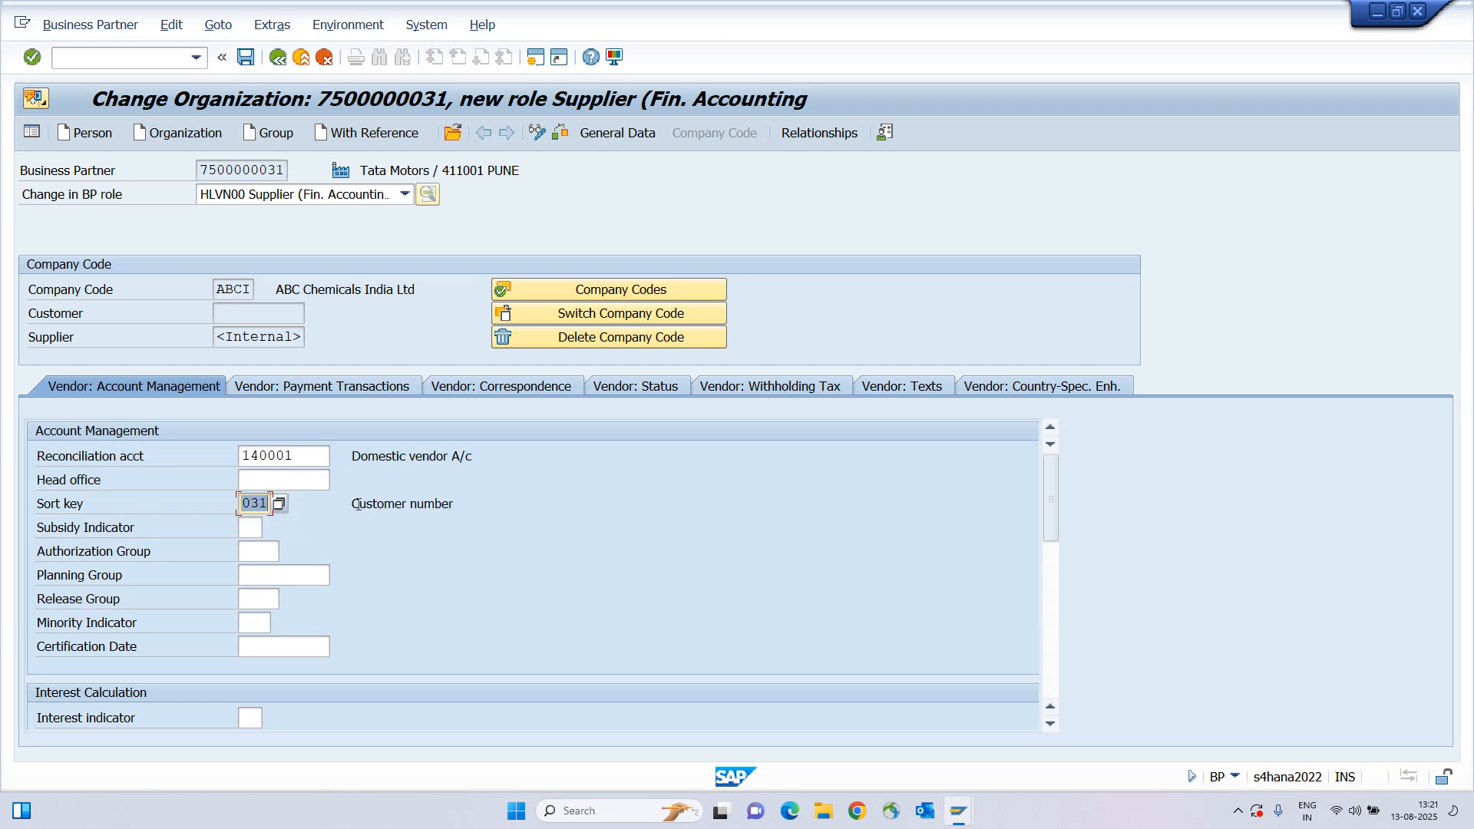
key(BackSpace)
key(BackSpace)
key(Down)
key(Down)
key(Return)
key(Return)
click(519, 507)
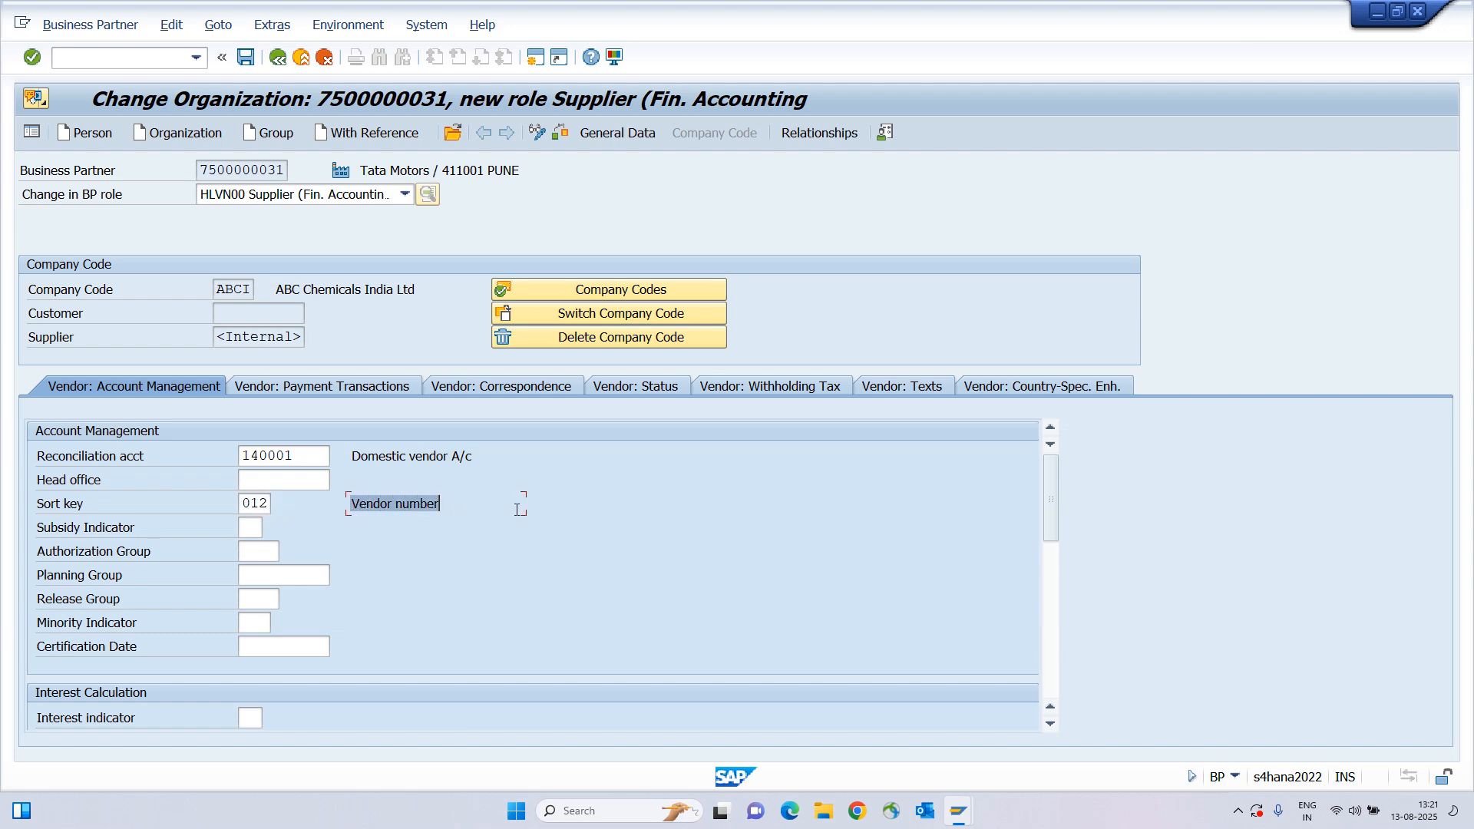
drag(41, 508, 244, 509)
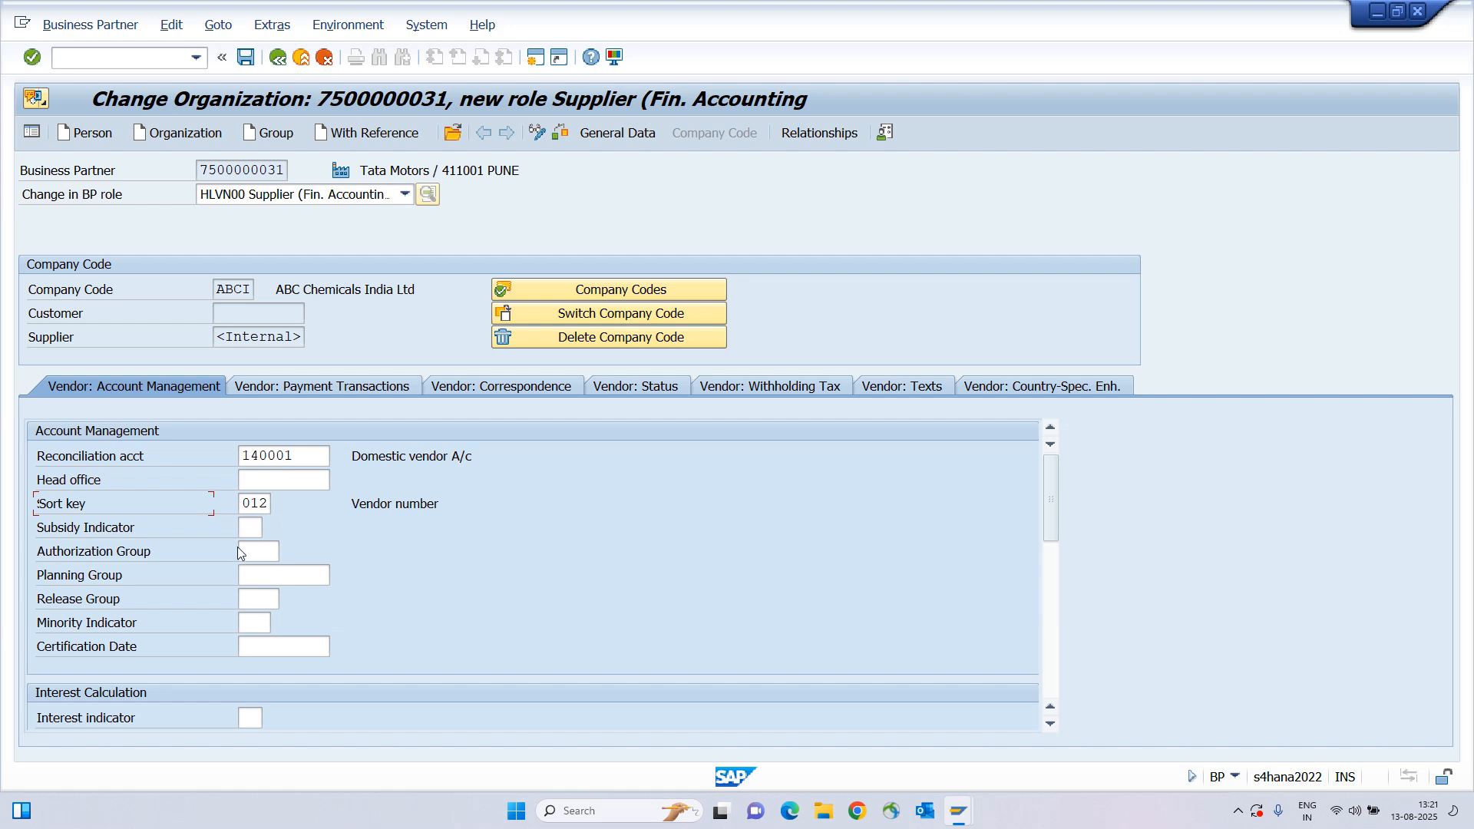
click(343, 387)
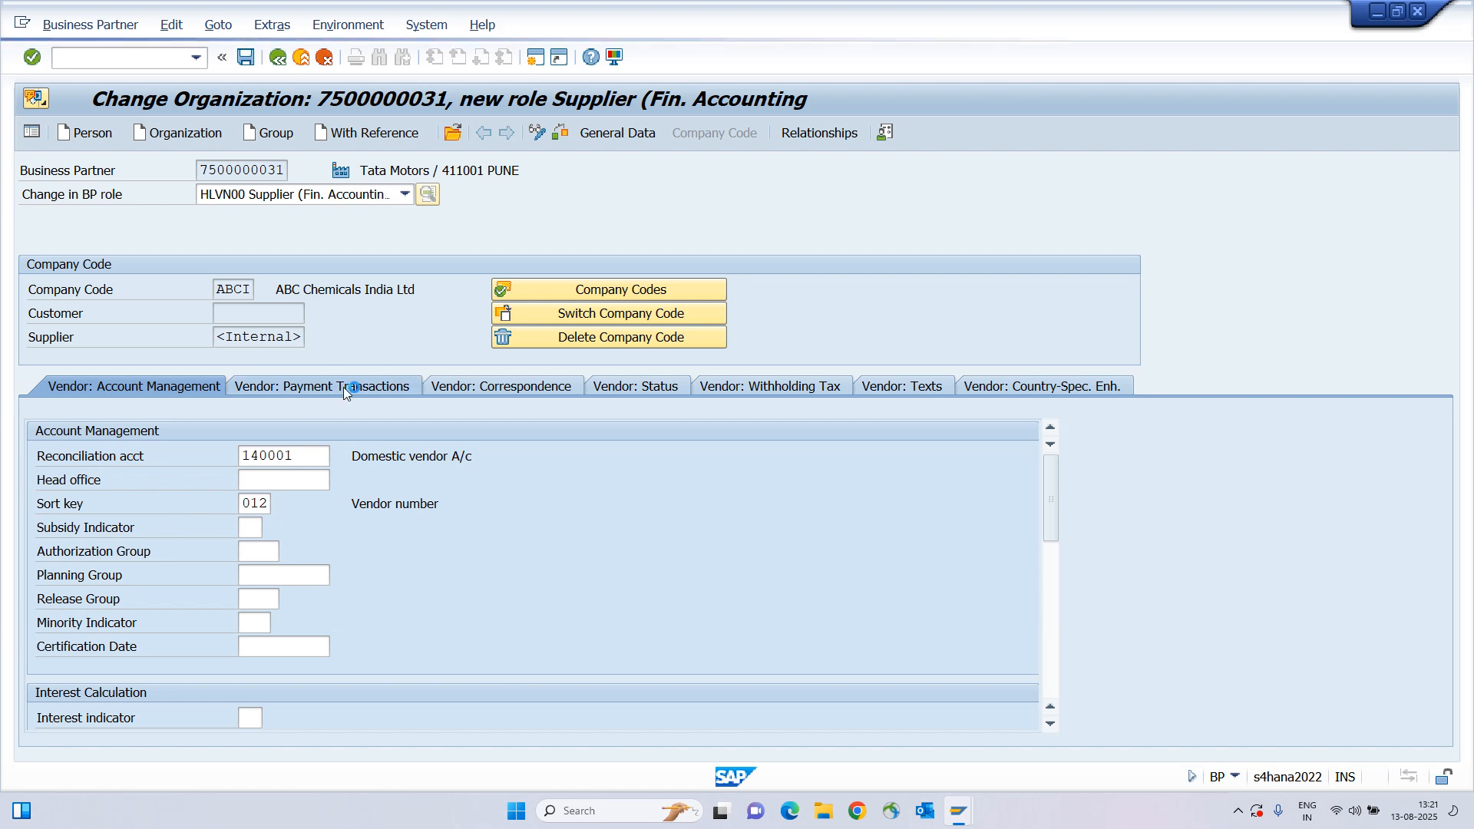
Discard the suggested term 0001 and search the payment terms list for NT entries.
drag(38, 454, 200, 456)
click(244, 457)
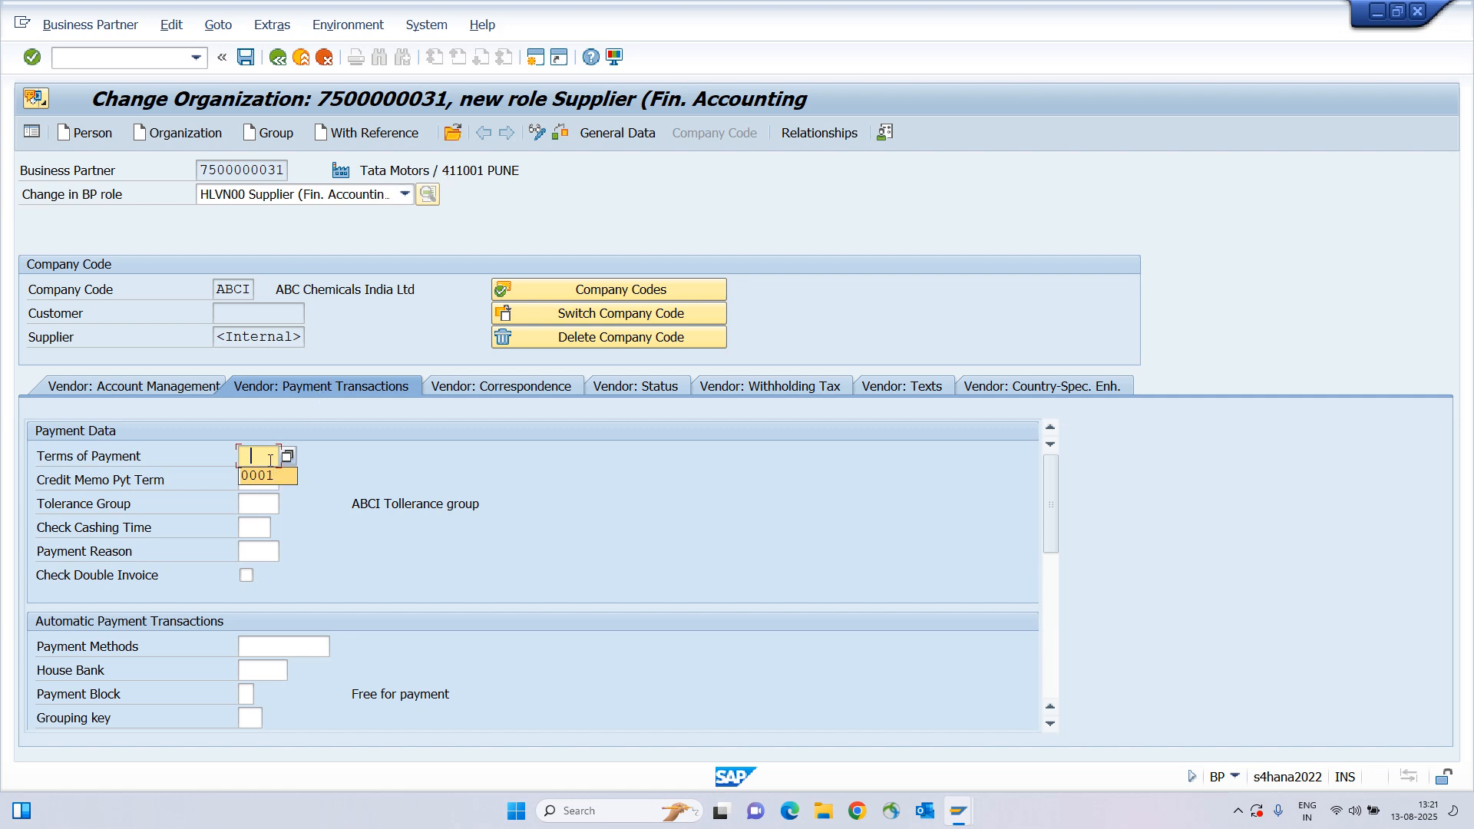
click(270, 460)
key(F4)
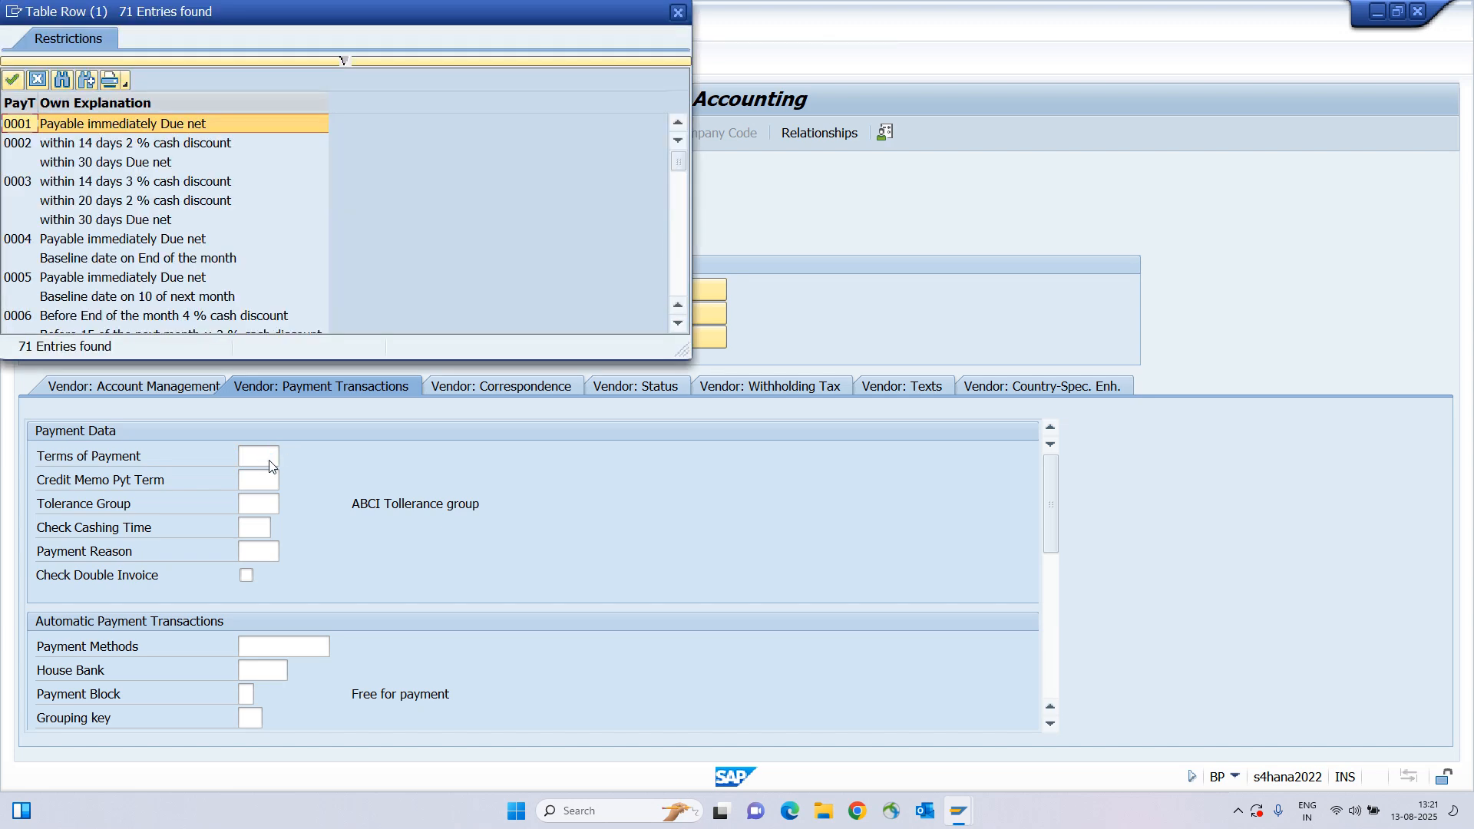
key(ctrl+f)
text(NT)
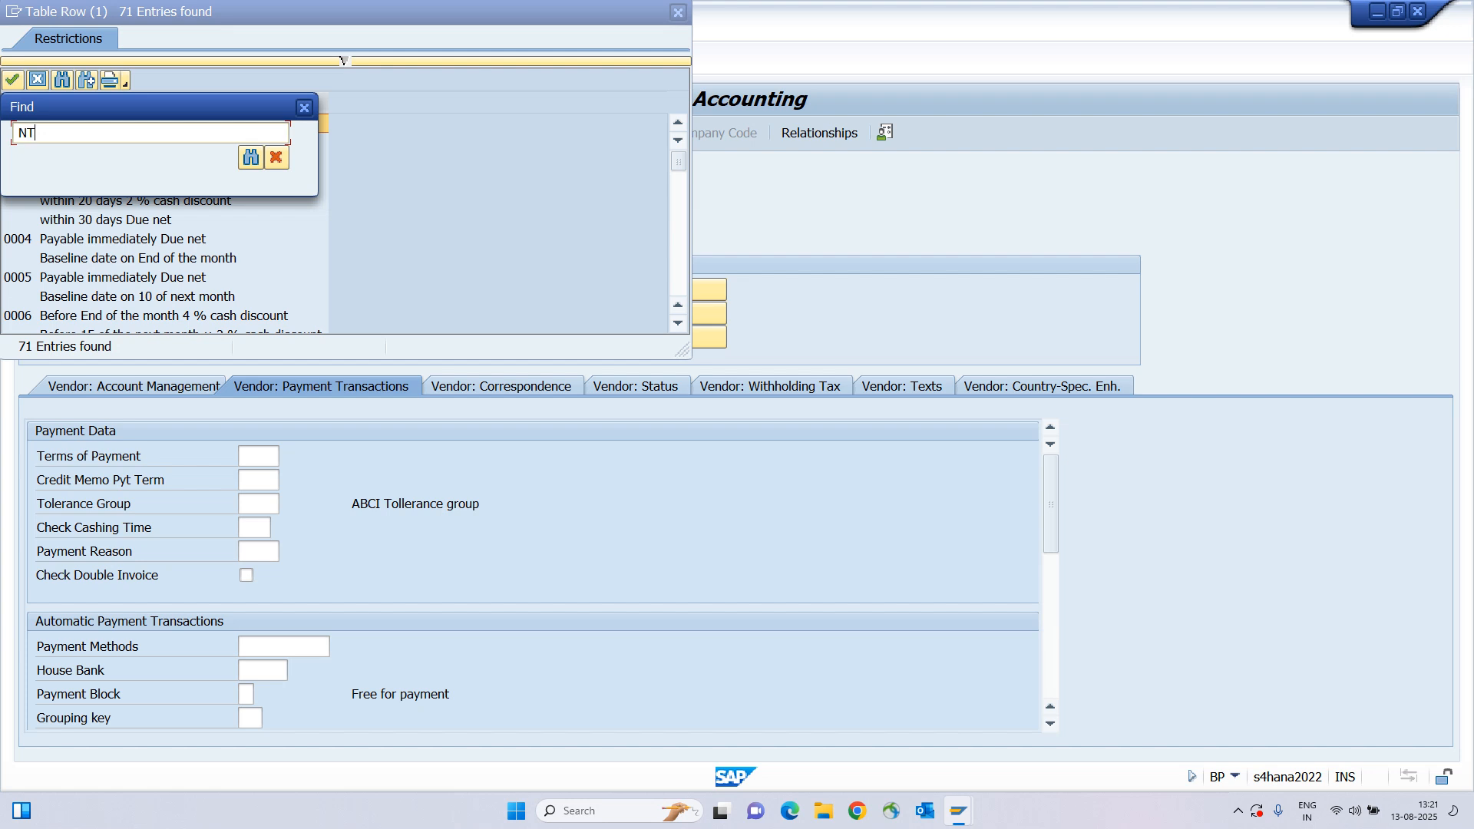
key(Return)
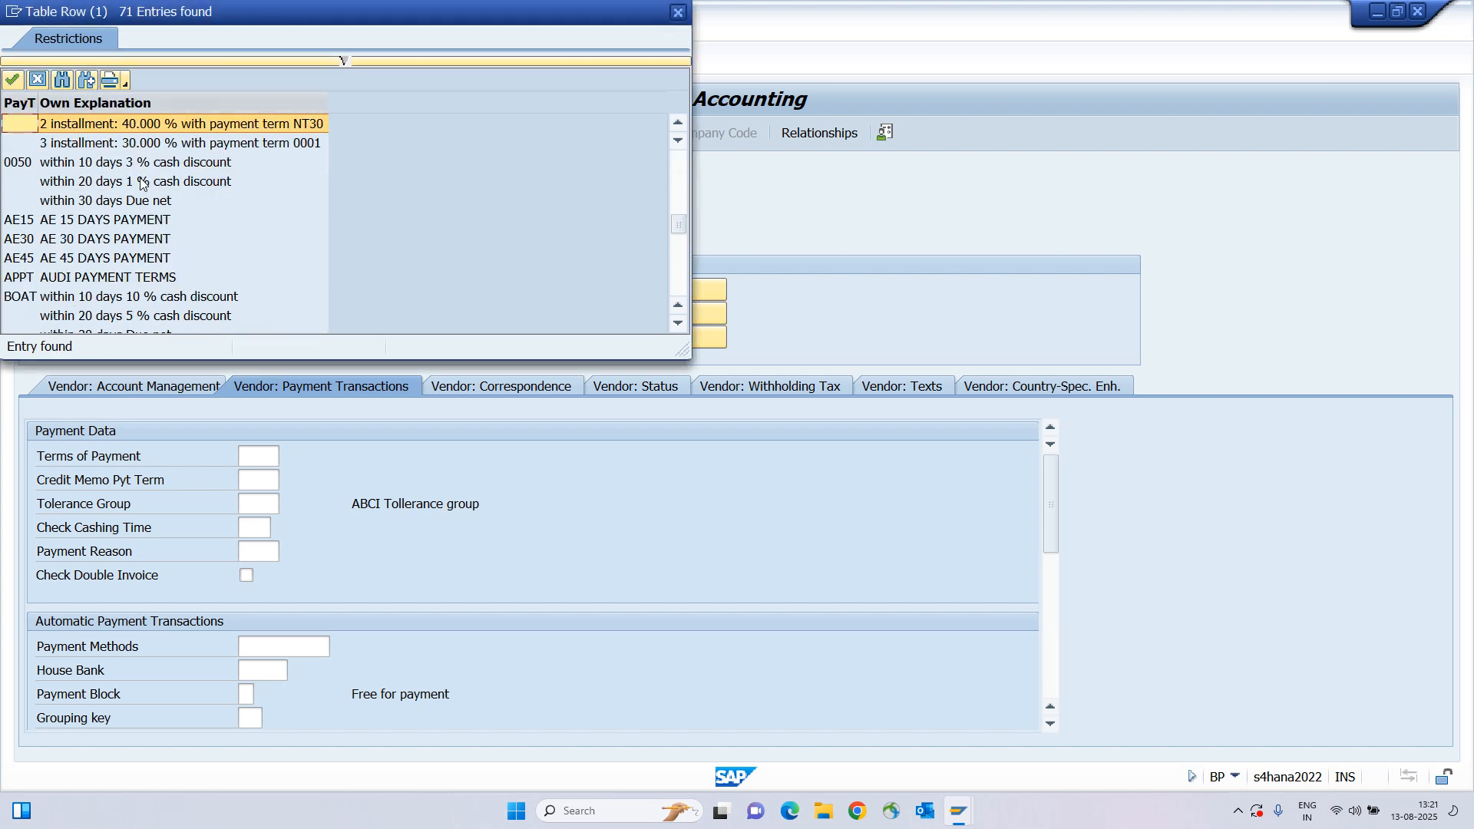
Choose NT30 (due net within 30 days) as Tata Motors' terms of payment.
scroll(140, 183, down, 4)
scroll(140, 182, down, 8)
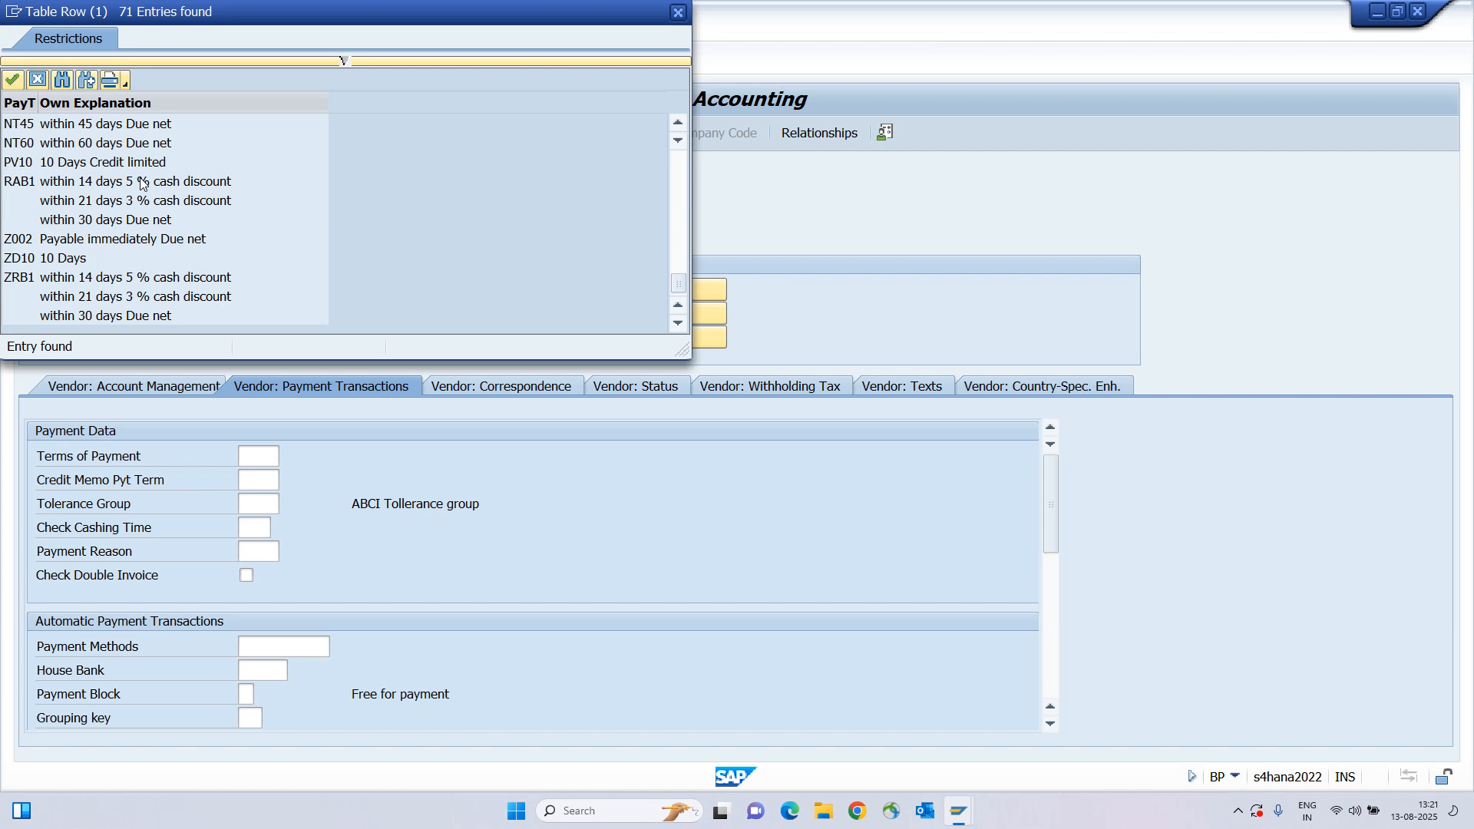
click(66, 126)
scroll(66, 131, up, 1)
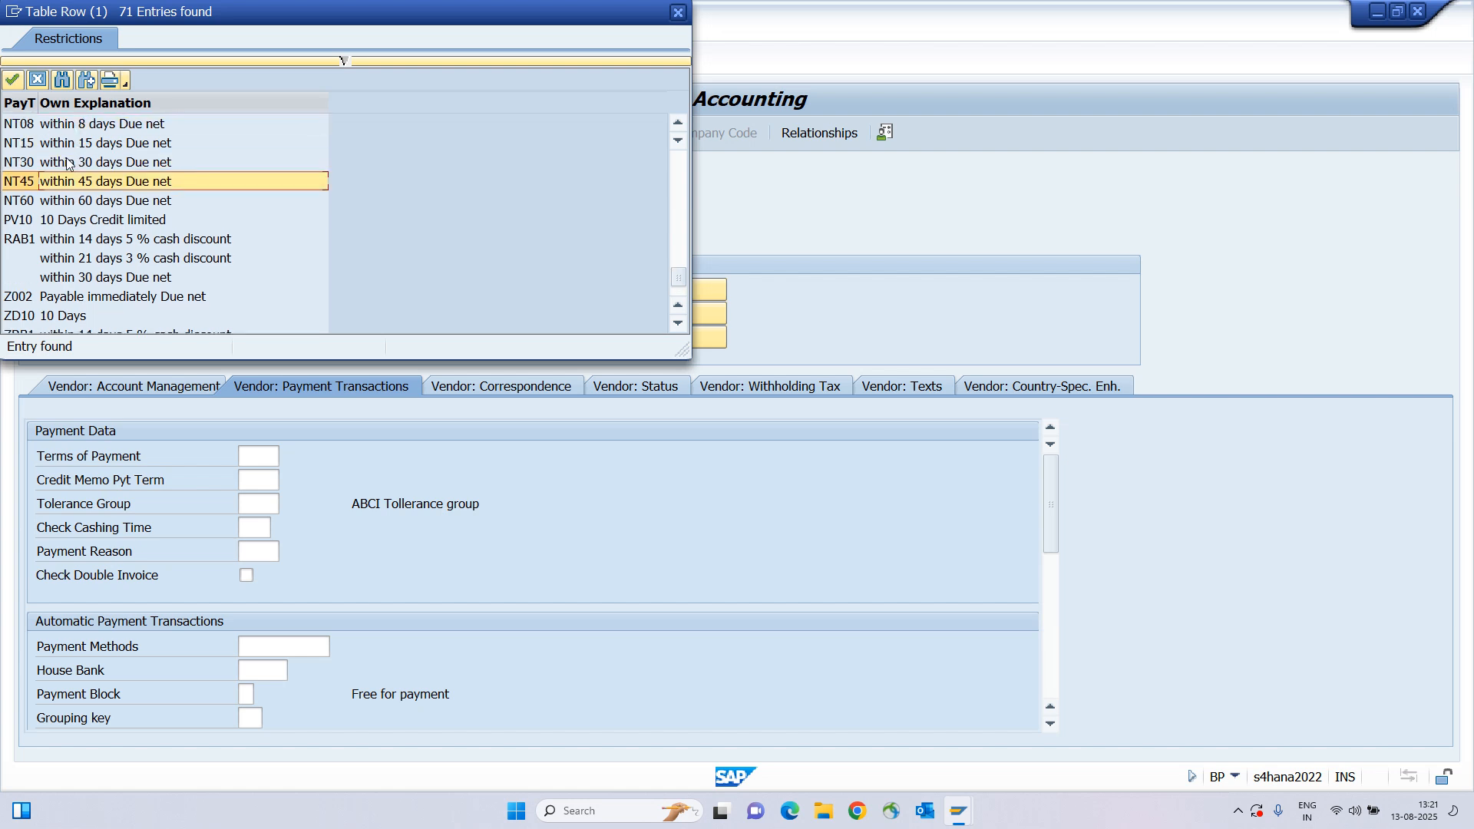
click(68, 162)
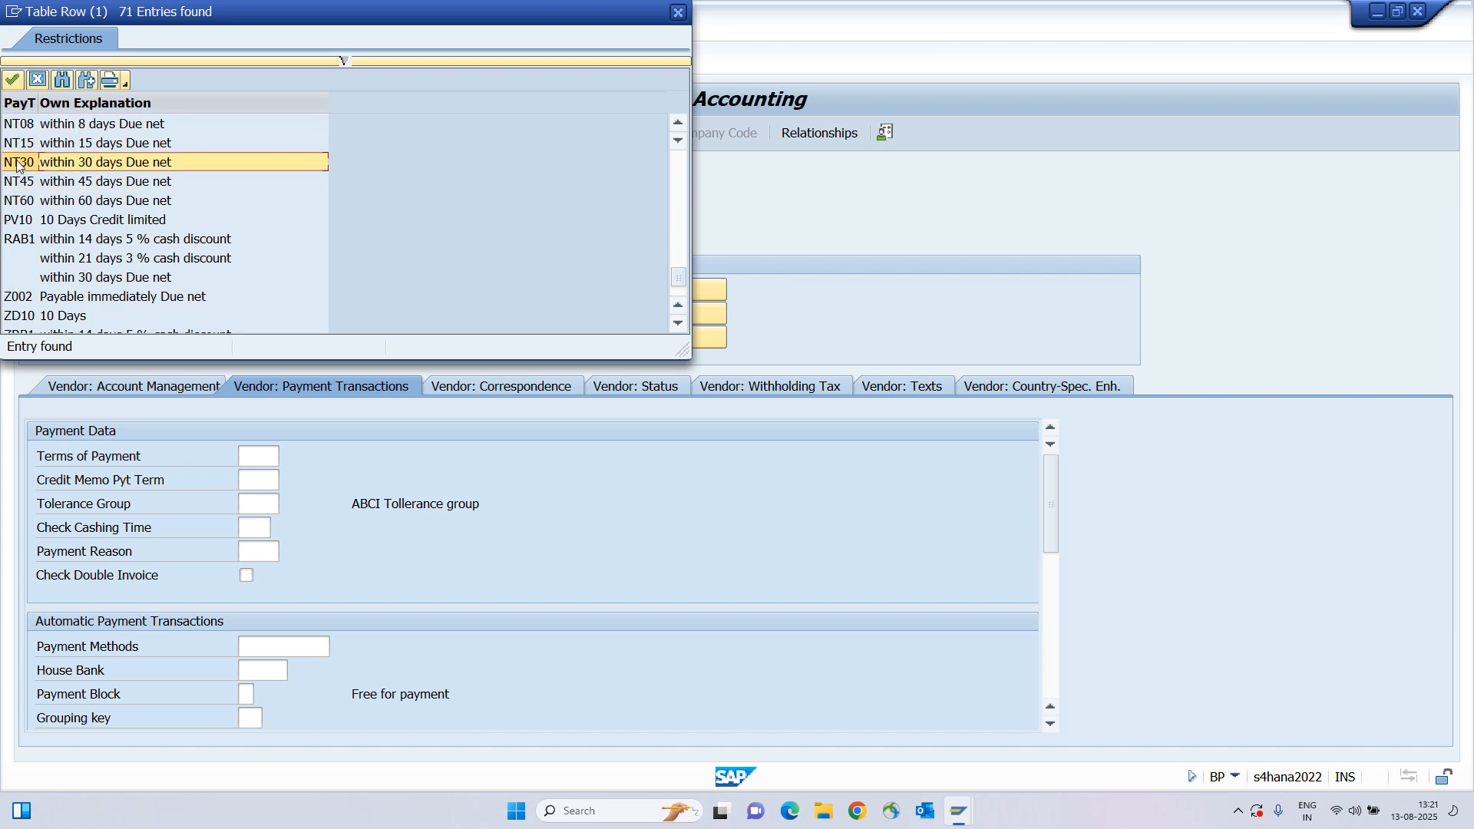
double_click(60, 164)
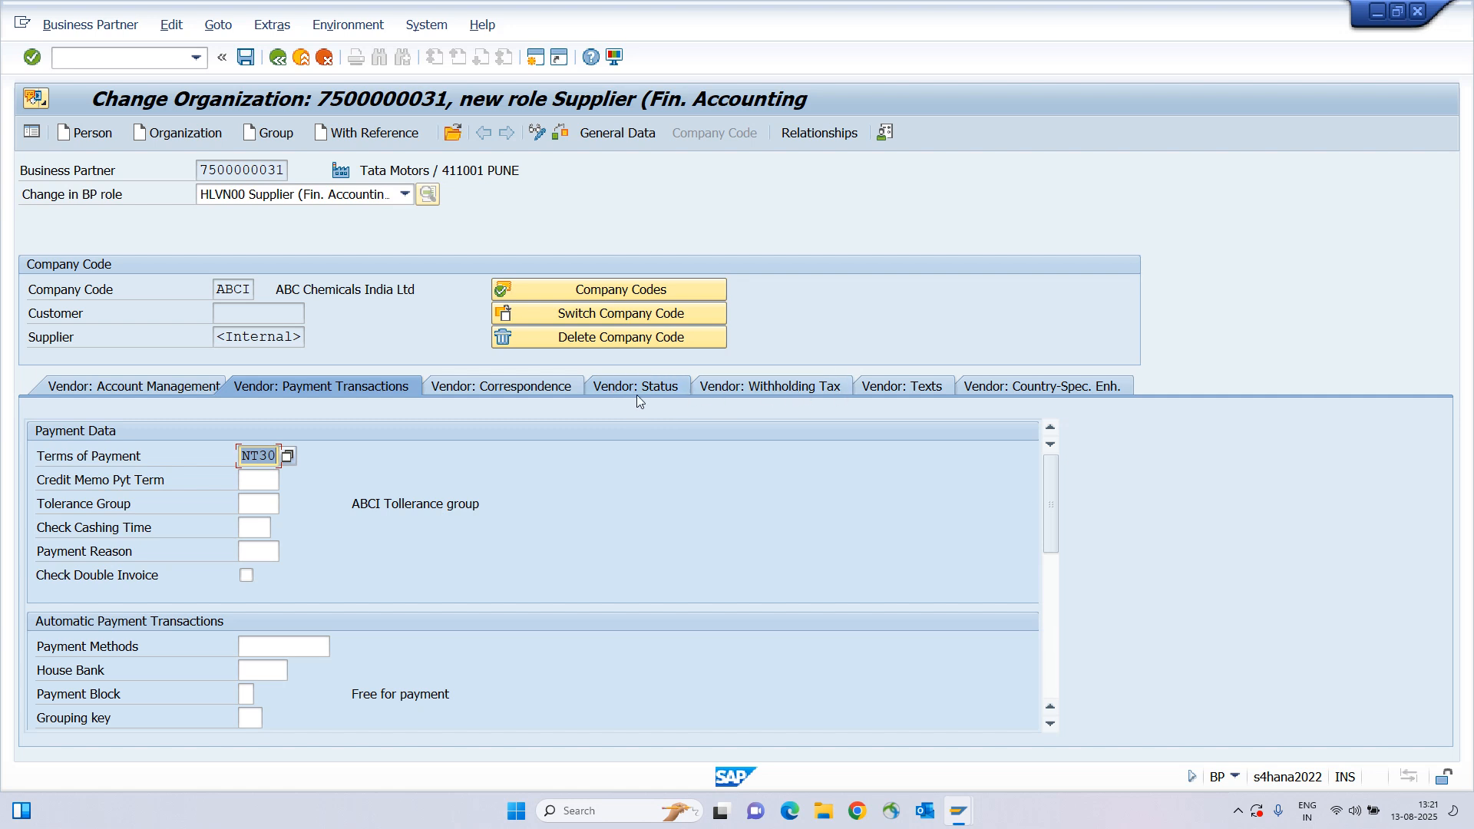
click(522, 389)
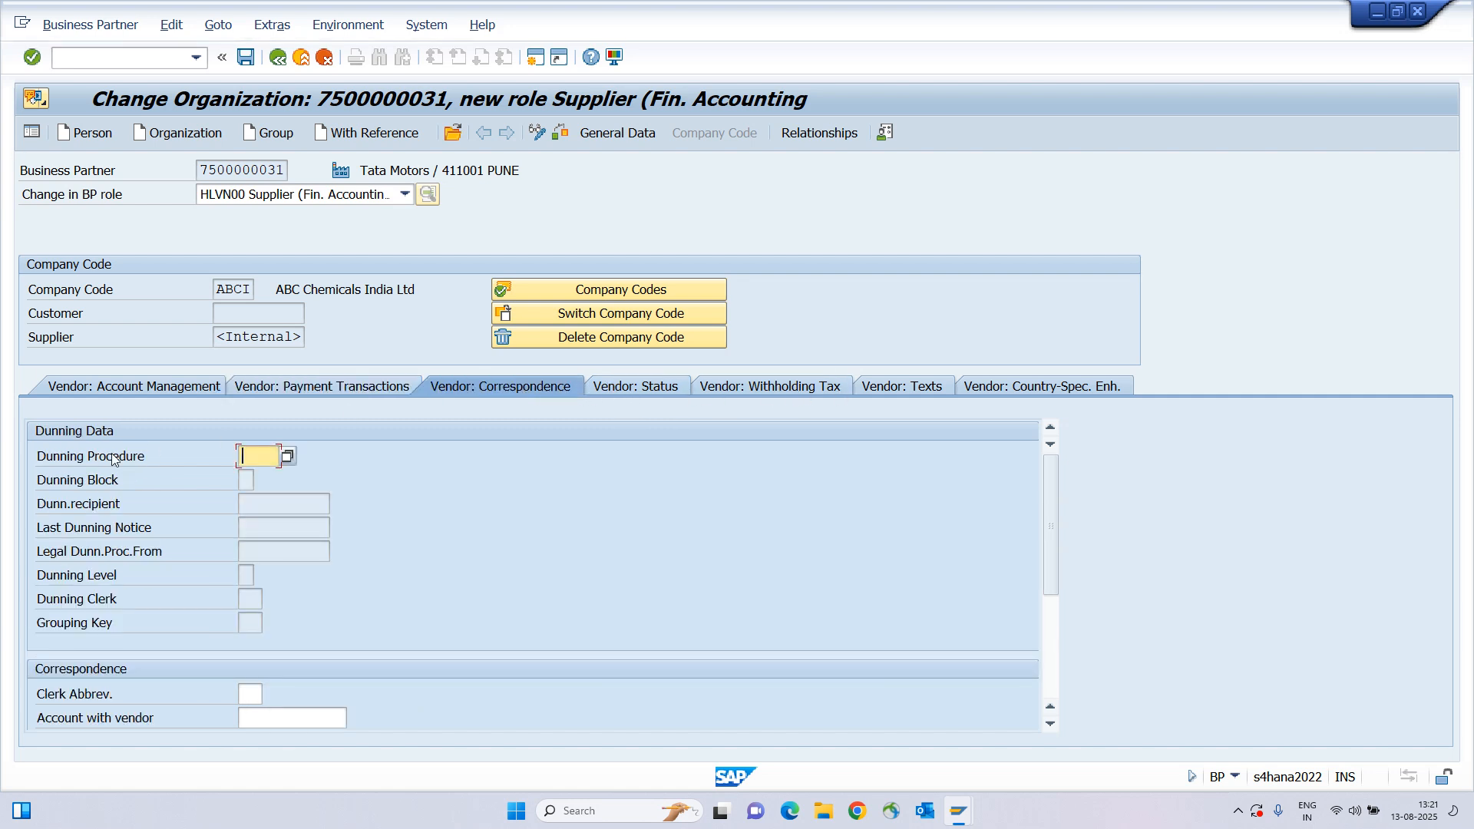
Check the Status and Withholding Tax tabs, save, and copy the new supplier number 1600006.
click(643, 386)
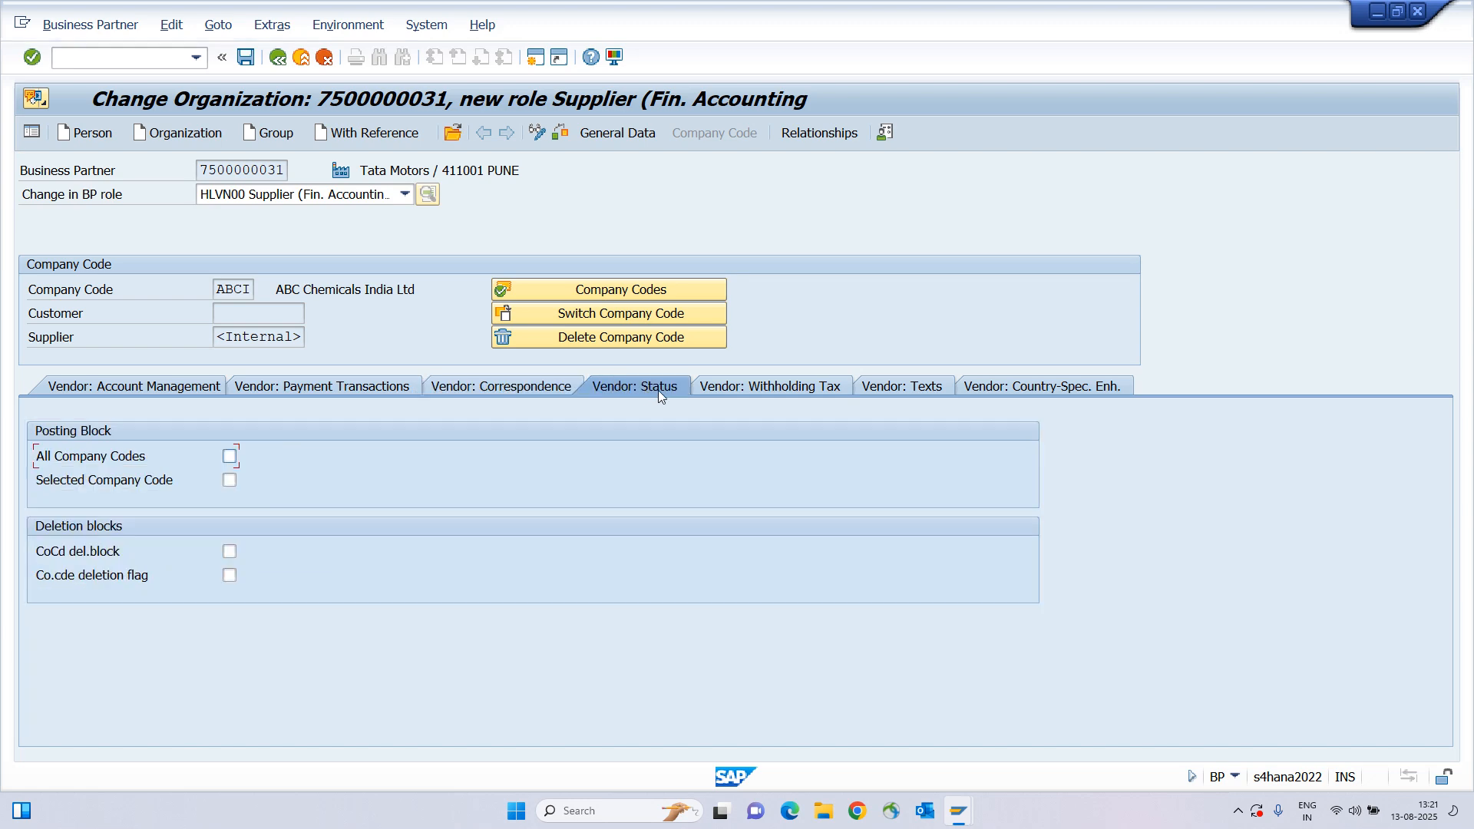
click(741, 389)
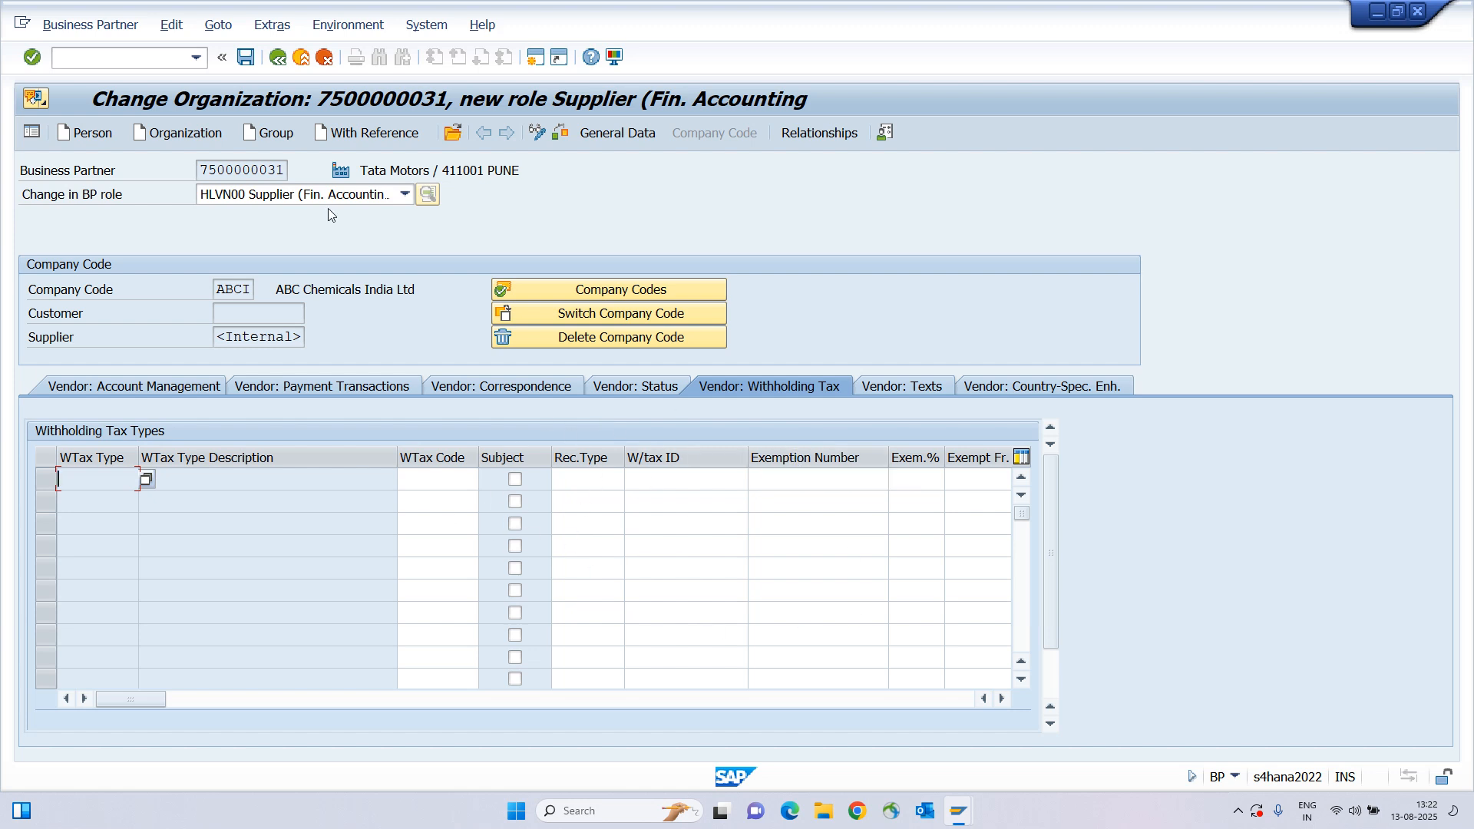
click(246, 58)
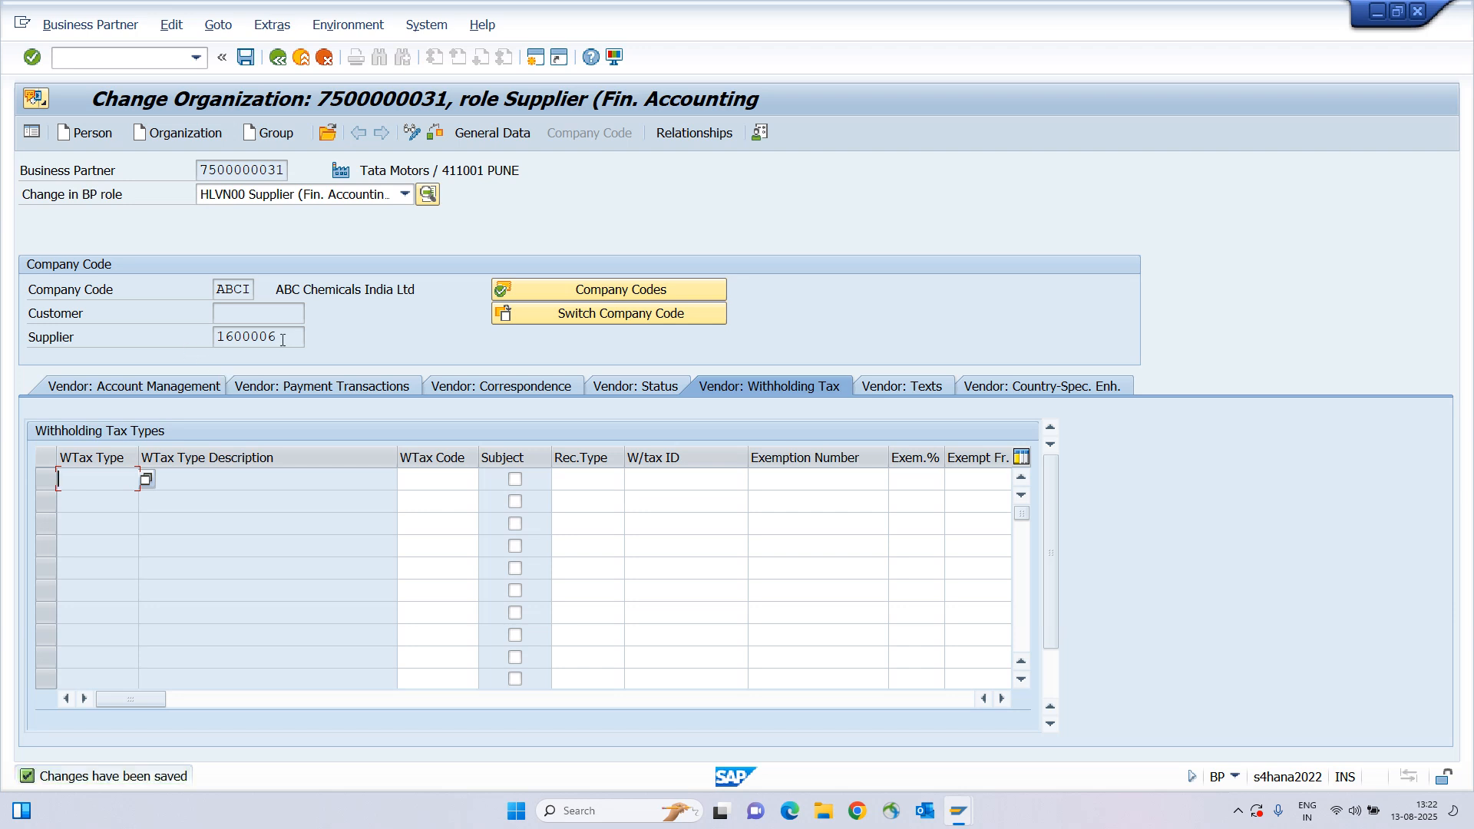
drag(281, 342, 209, 342)
key(ctrl+c)
Exit the business partner and start MIRO with supplier 1600006 pasted as the vendor.
drag(281, 338, 215, 338)
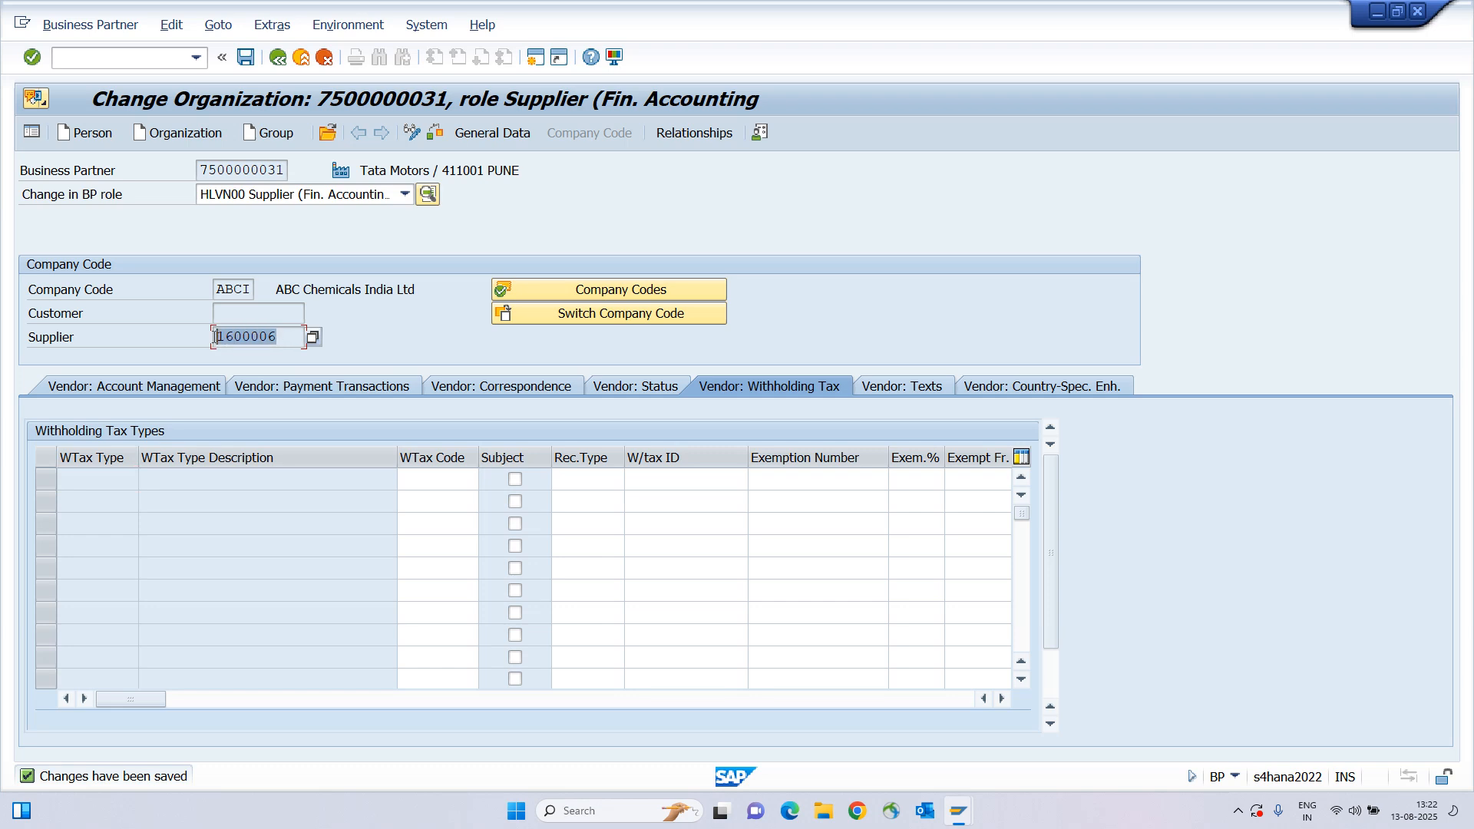
key(ctrl+c)
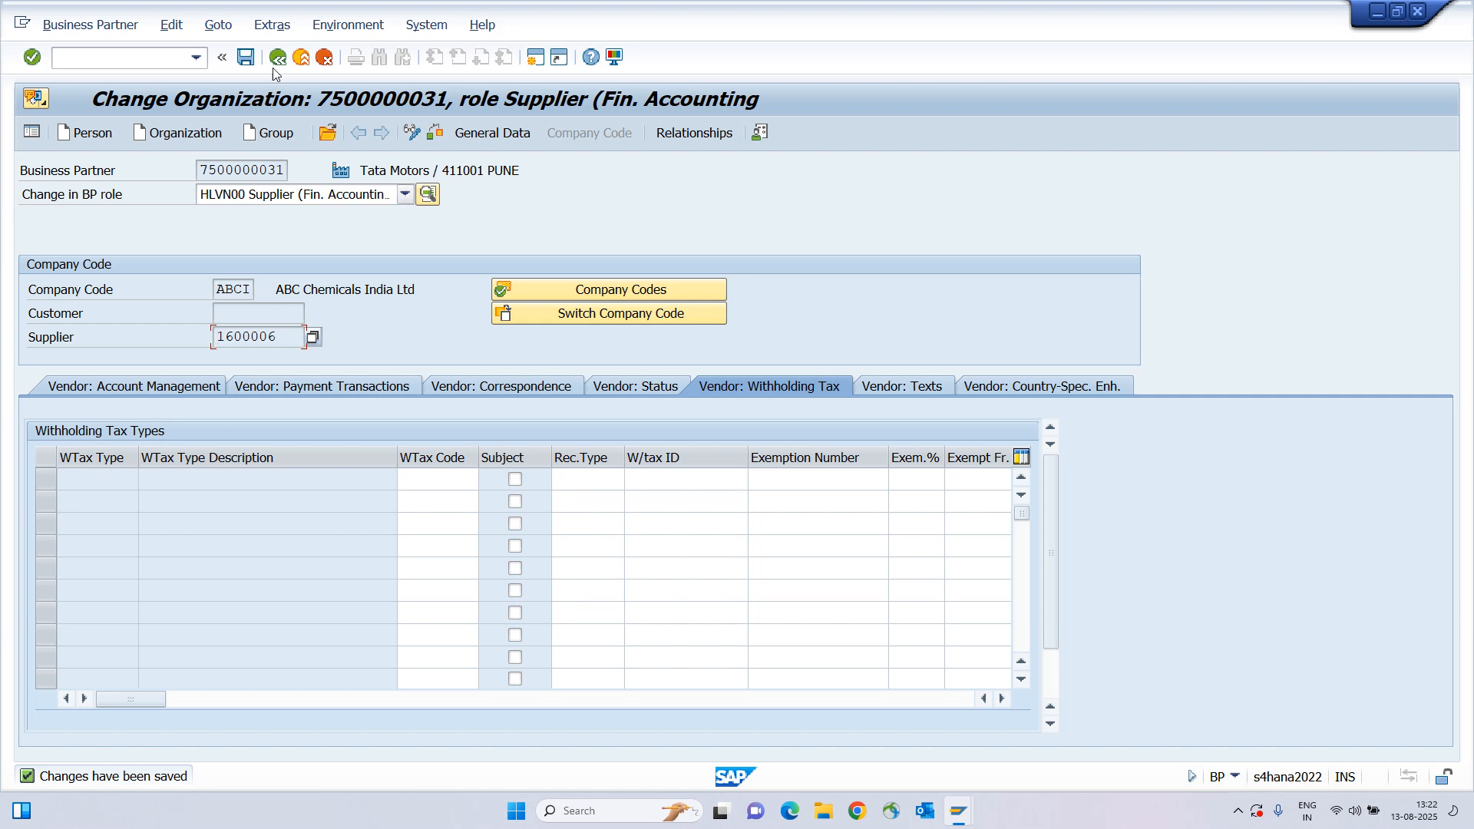
click(301, 61)
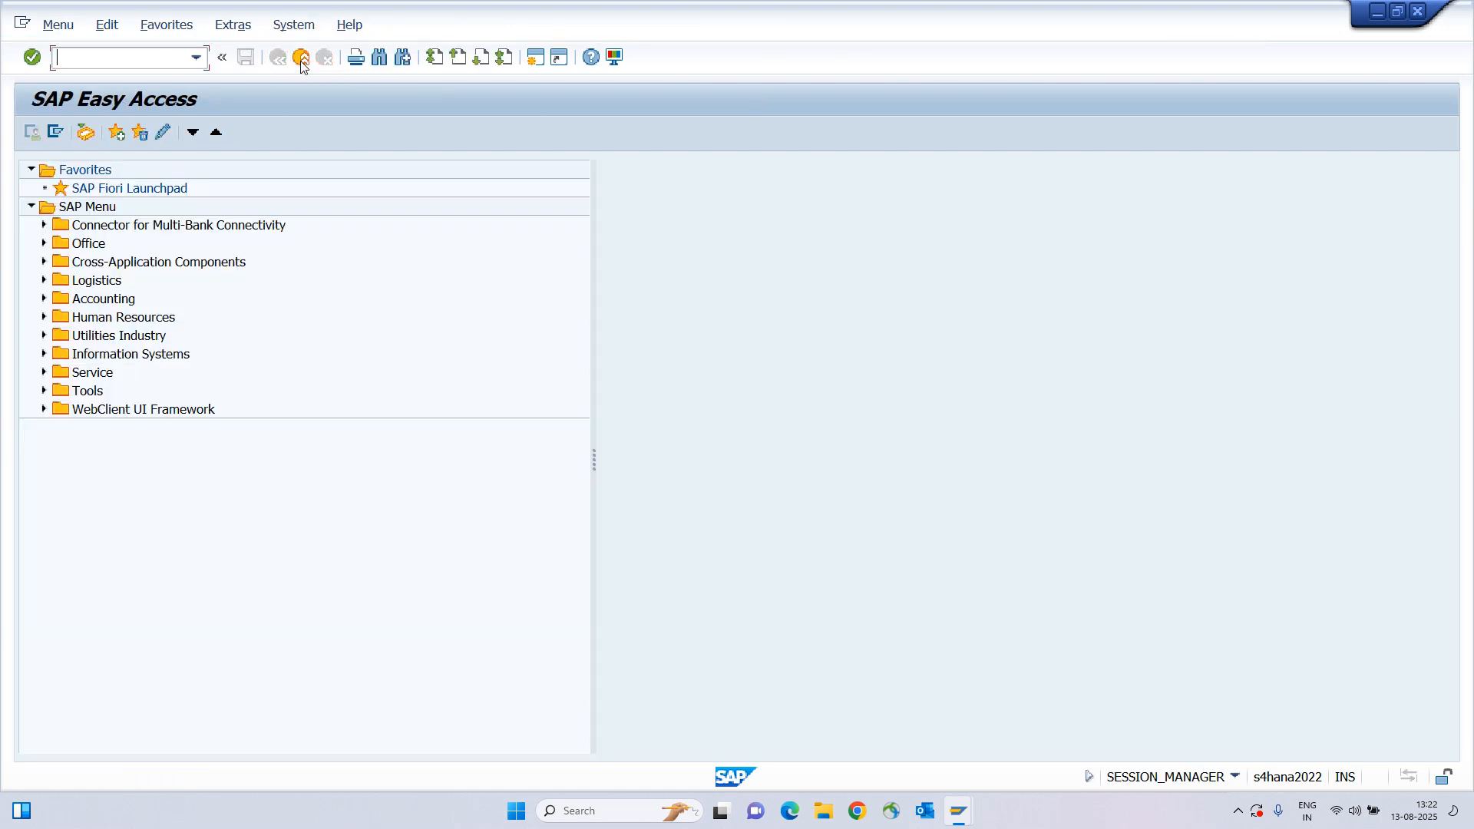
click(165, 61)
text(MIRO)
key(Return)
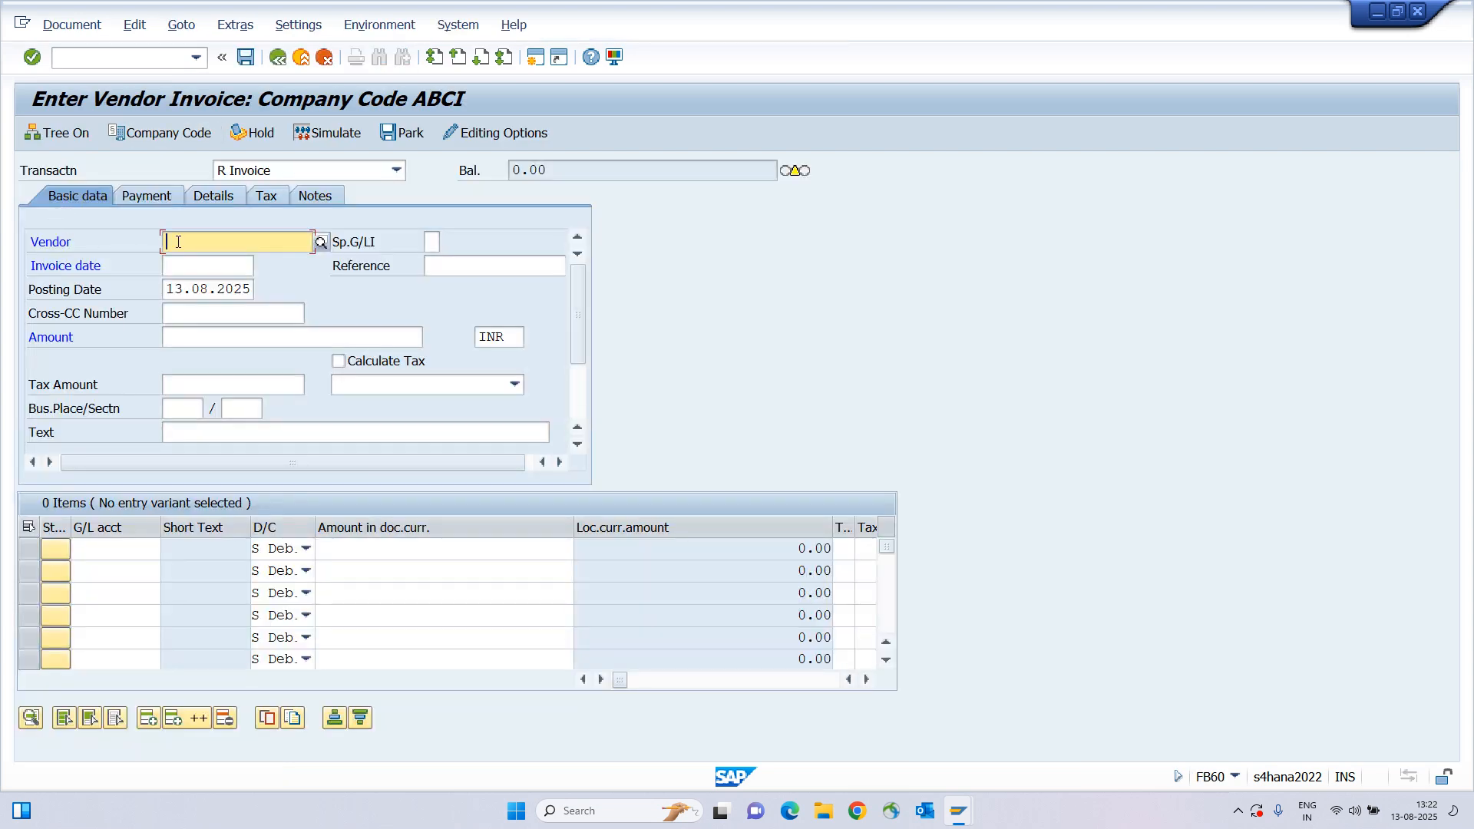
key(ctrl+v)
Set the invoice date to 13.08.2025 and complete reference 8754542.
click(40, 244)
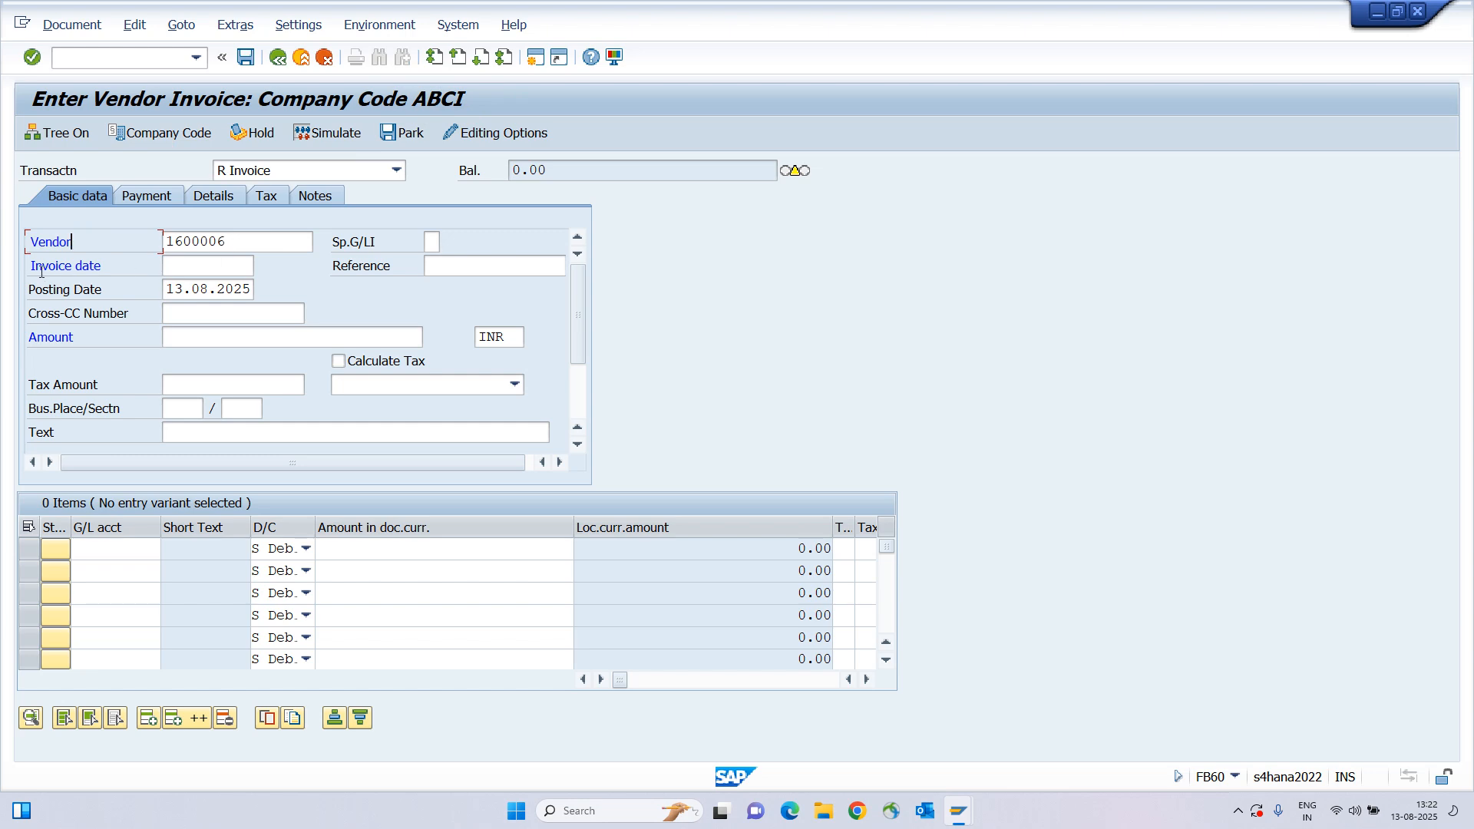
click(69, 265)
click(220, 264)
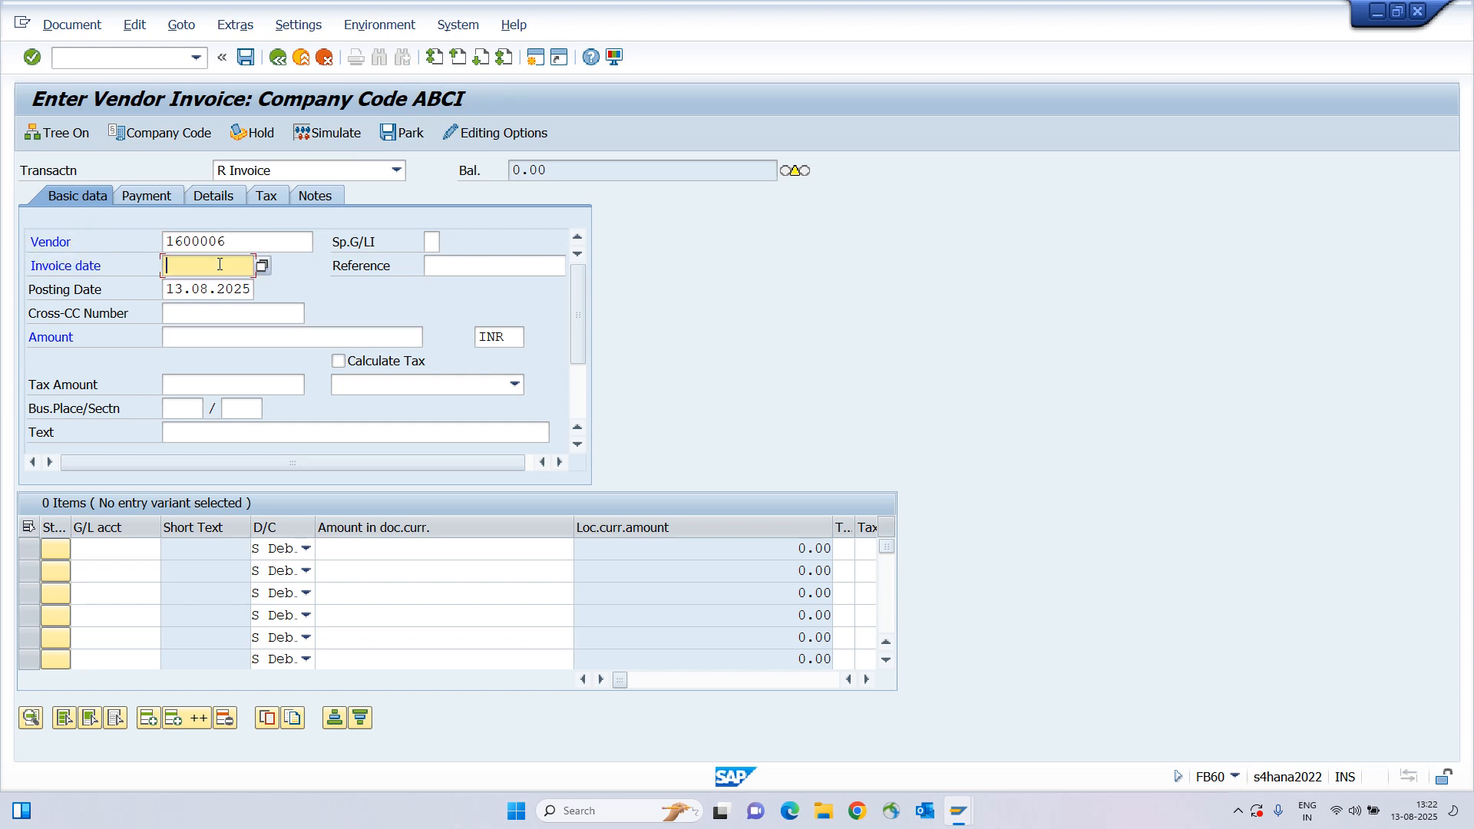
key(BackSpace)
key(Down)
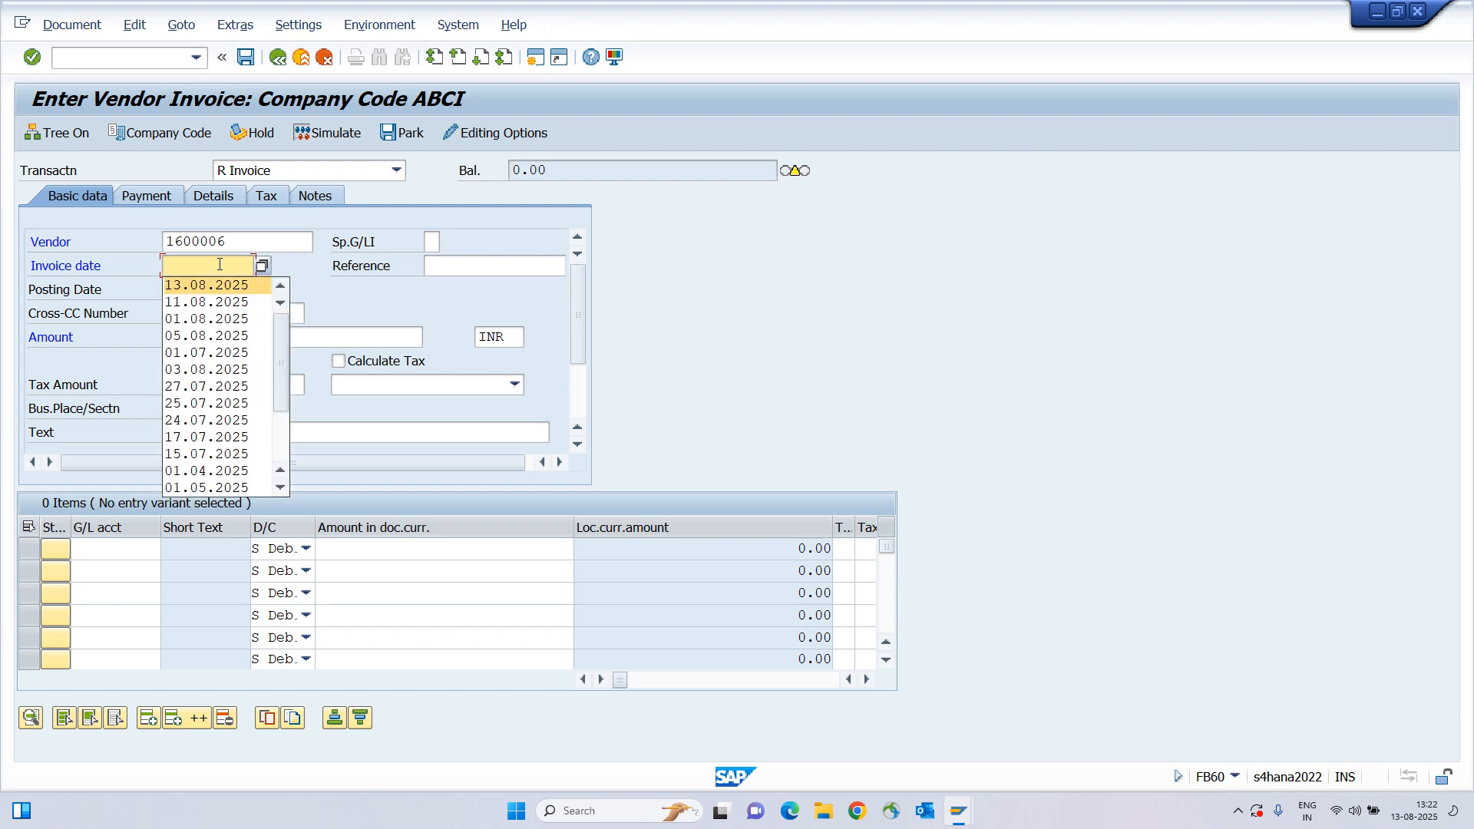
key(Return)
key(Tab)
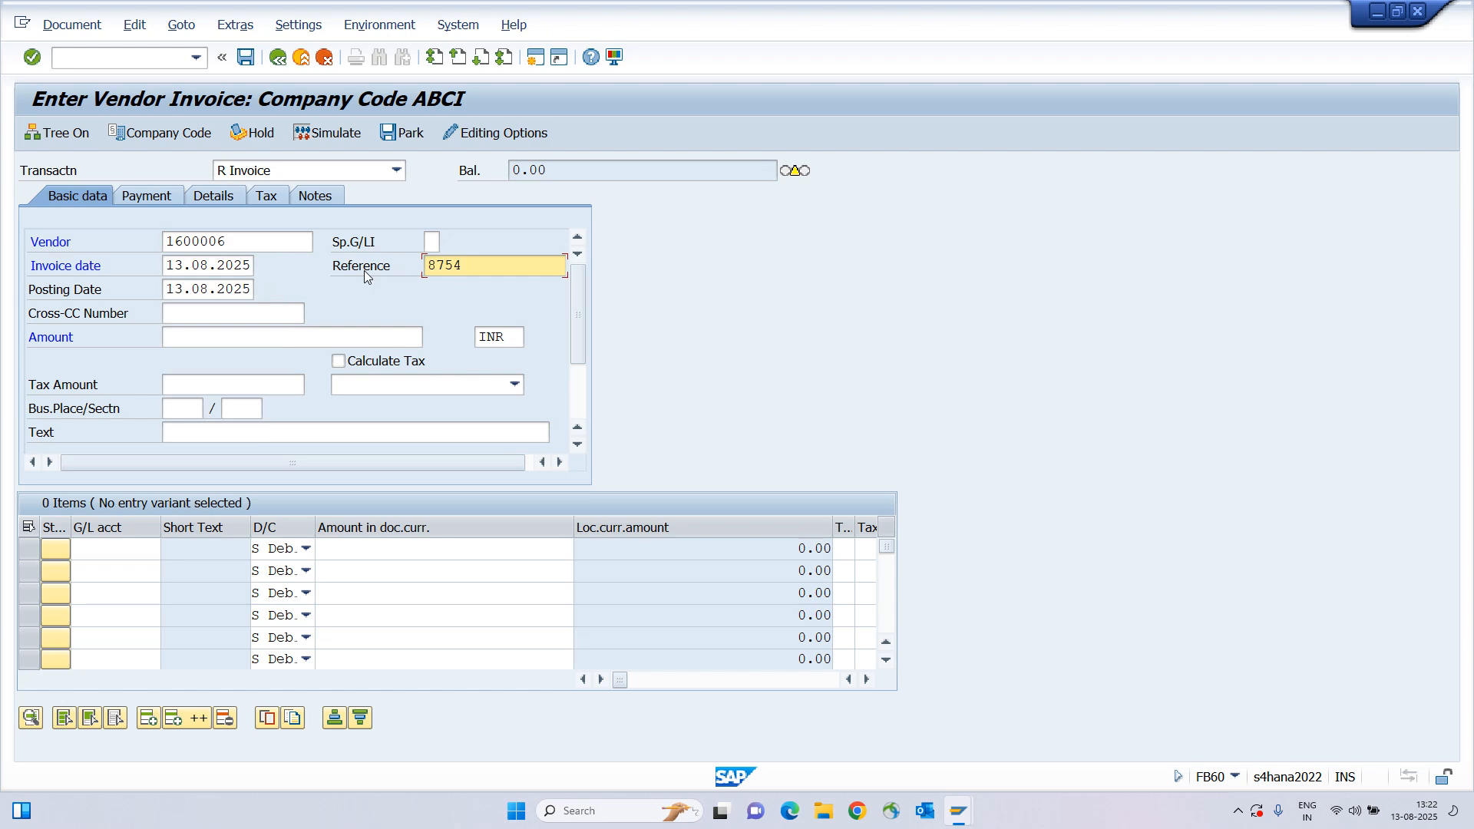
text(542)
key(Tab)
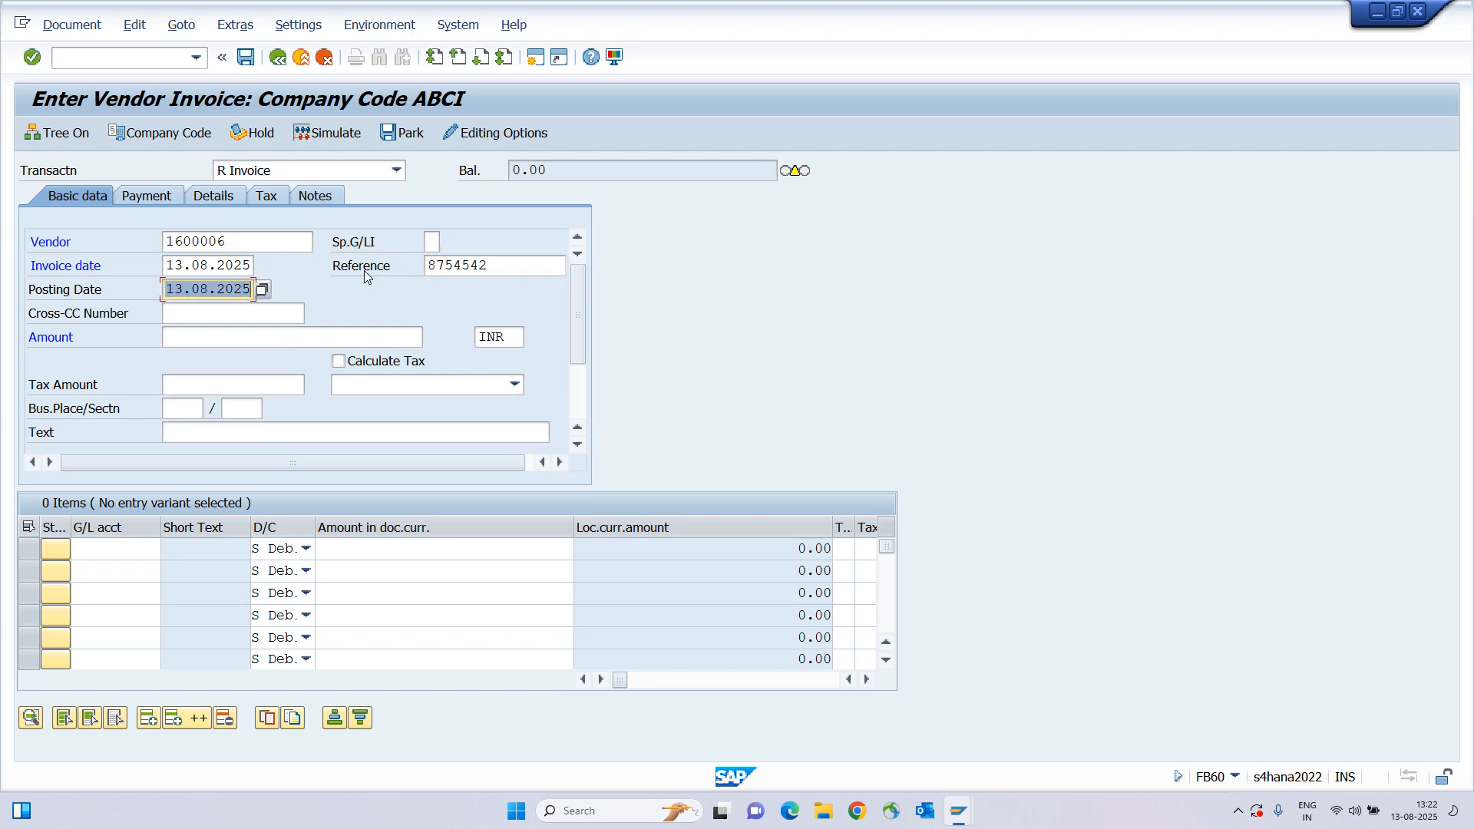
Enter amount 50000 and text 754210, and bring up the G/L account search for line one.
key(Tab)
key(Tab)
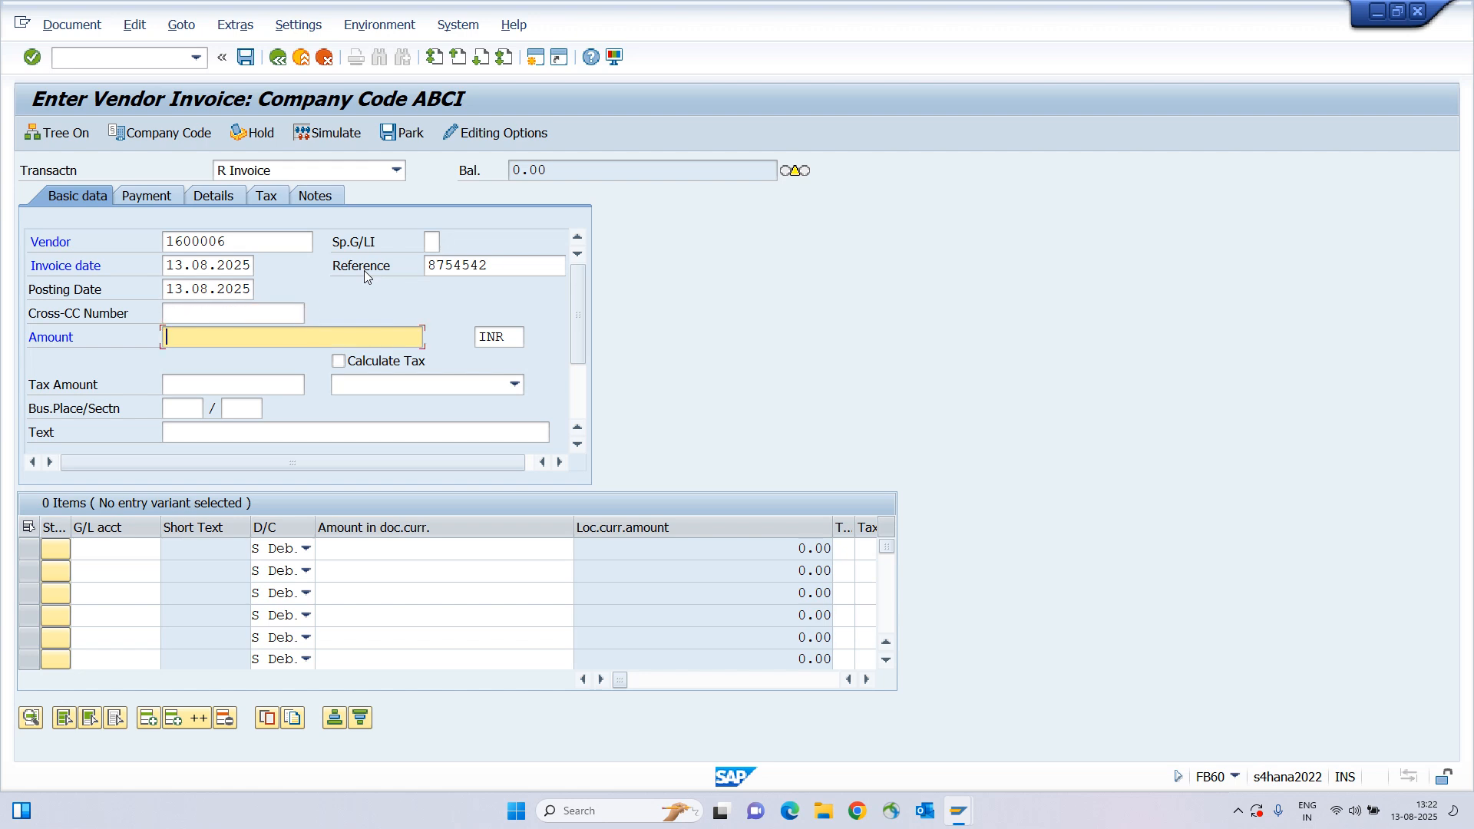
text(50000)
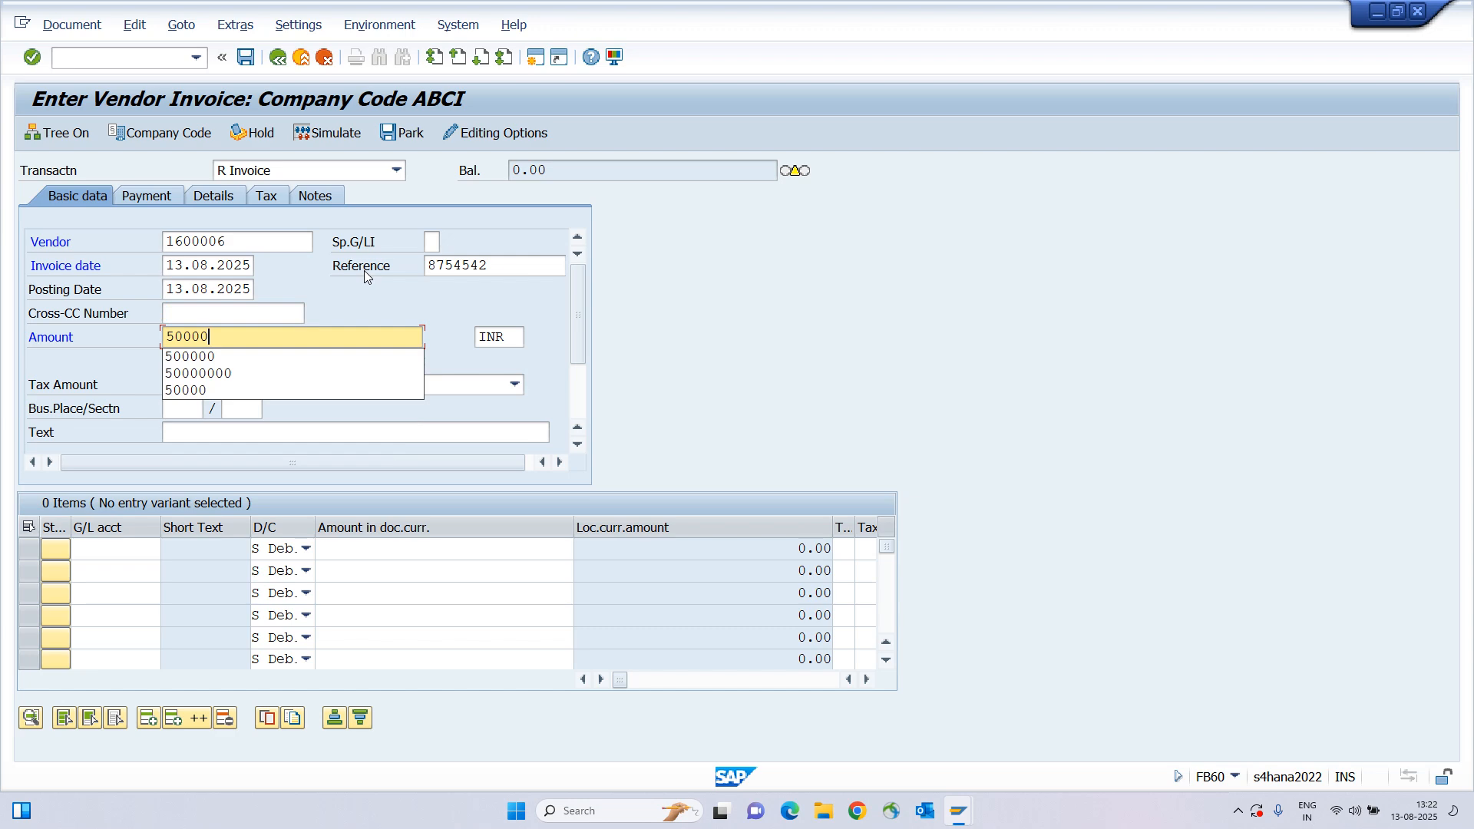
key(Tab)
key(Tab)
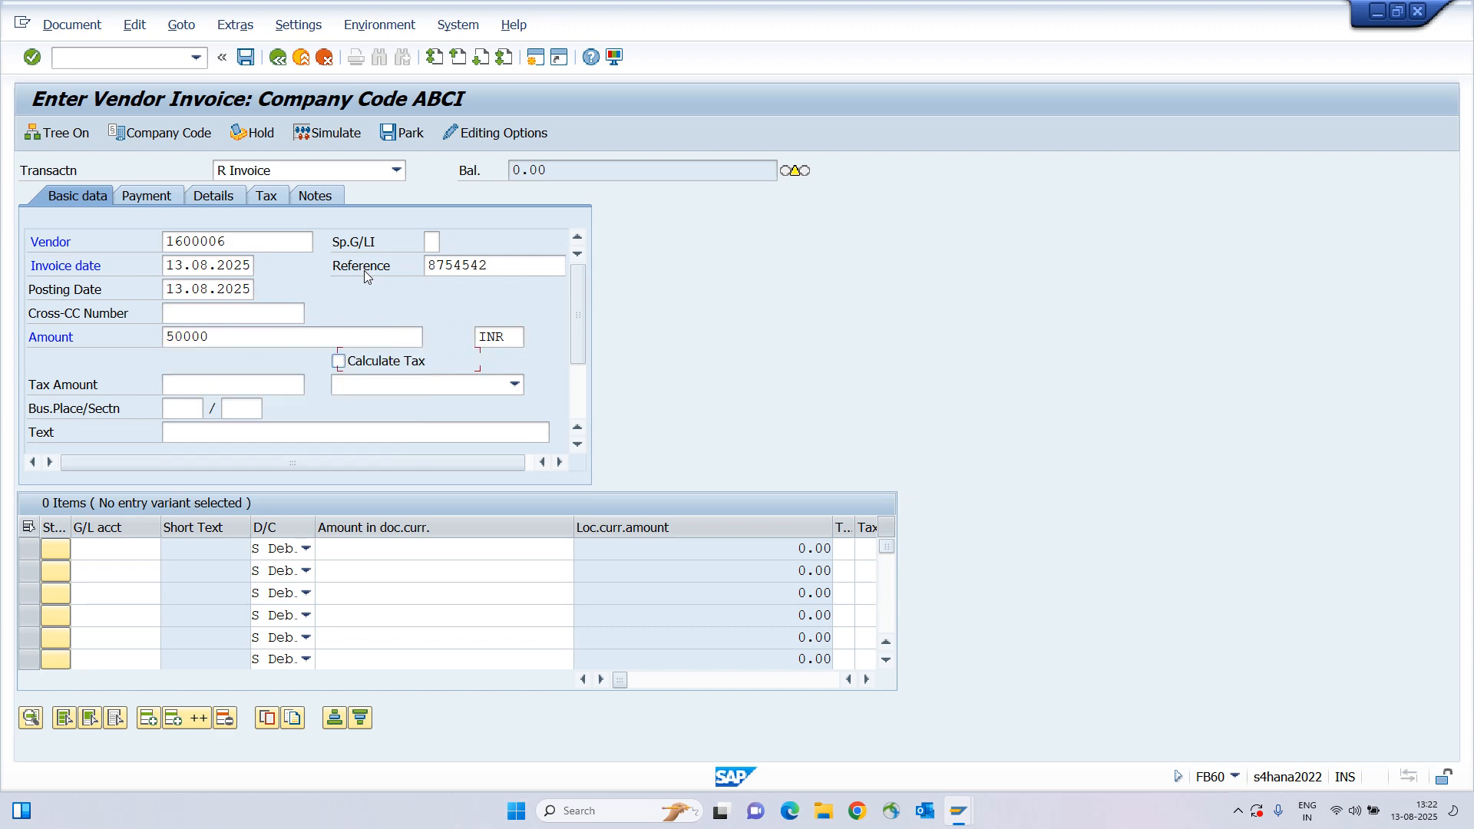
key(Tab)
key(Tab)
key(Tab)
key(Tab)
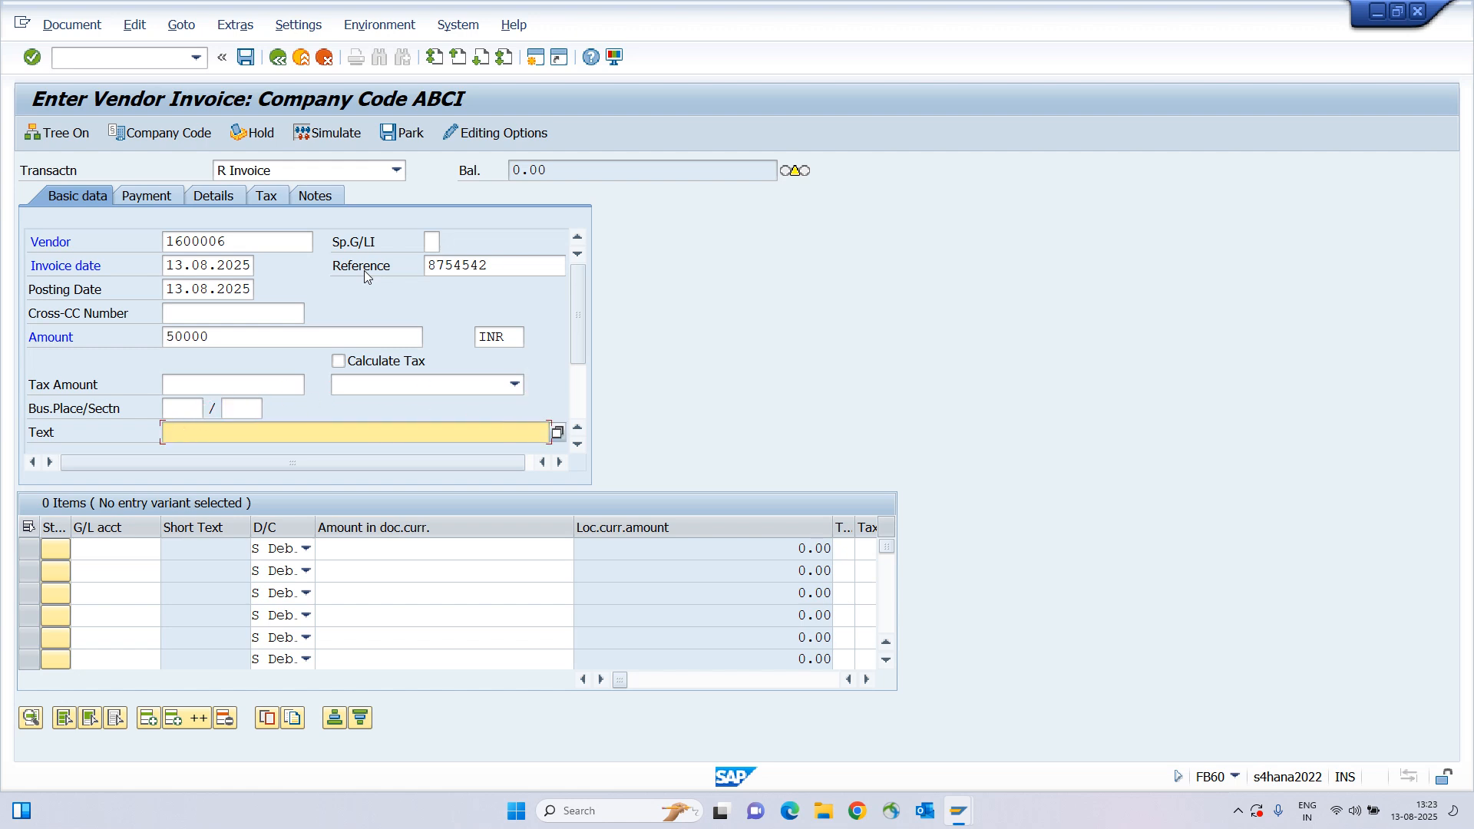
text(754210)
click(99, 551)
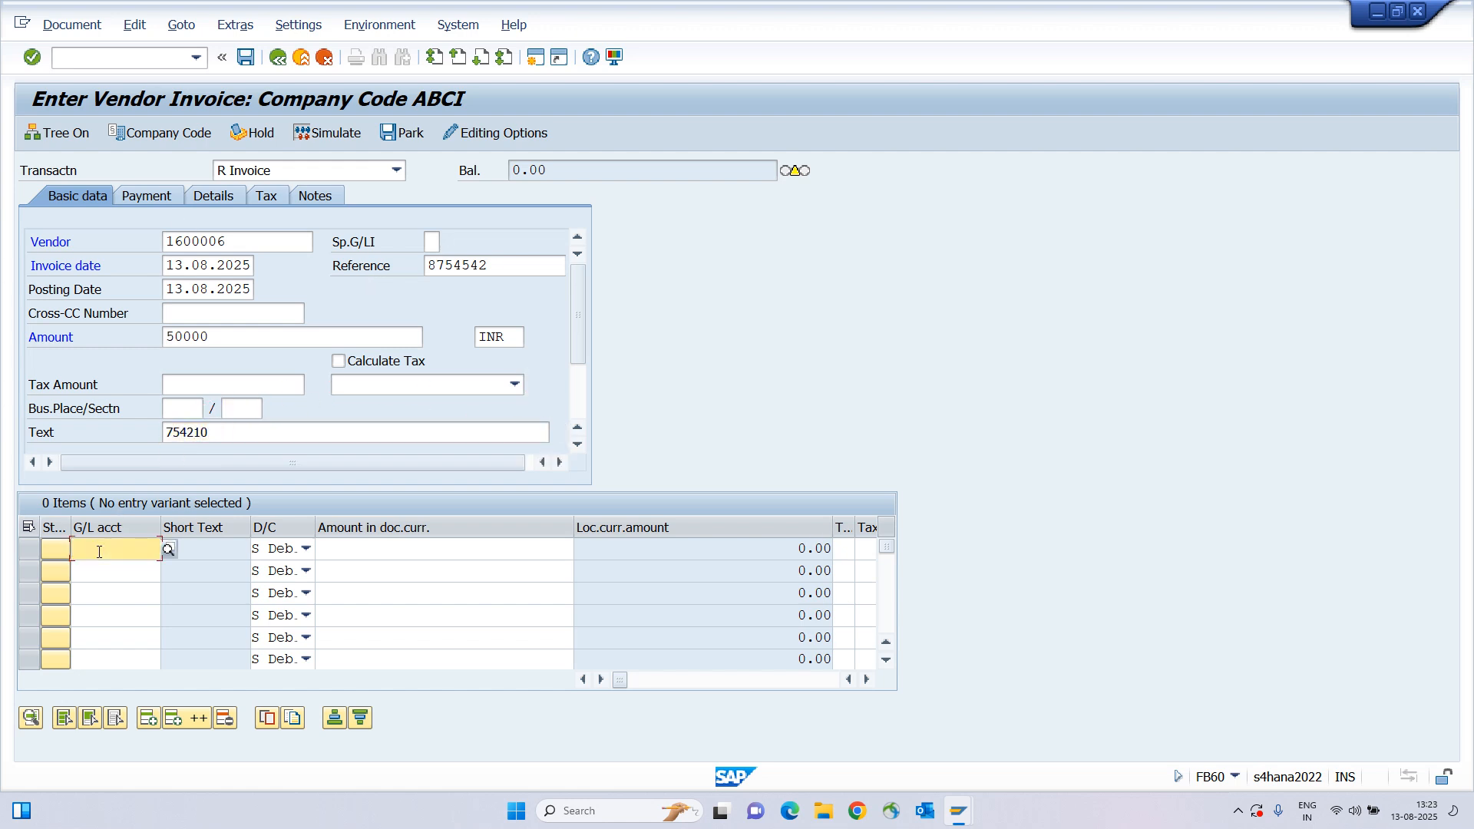
key(F4)
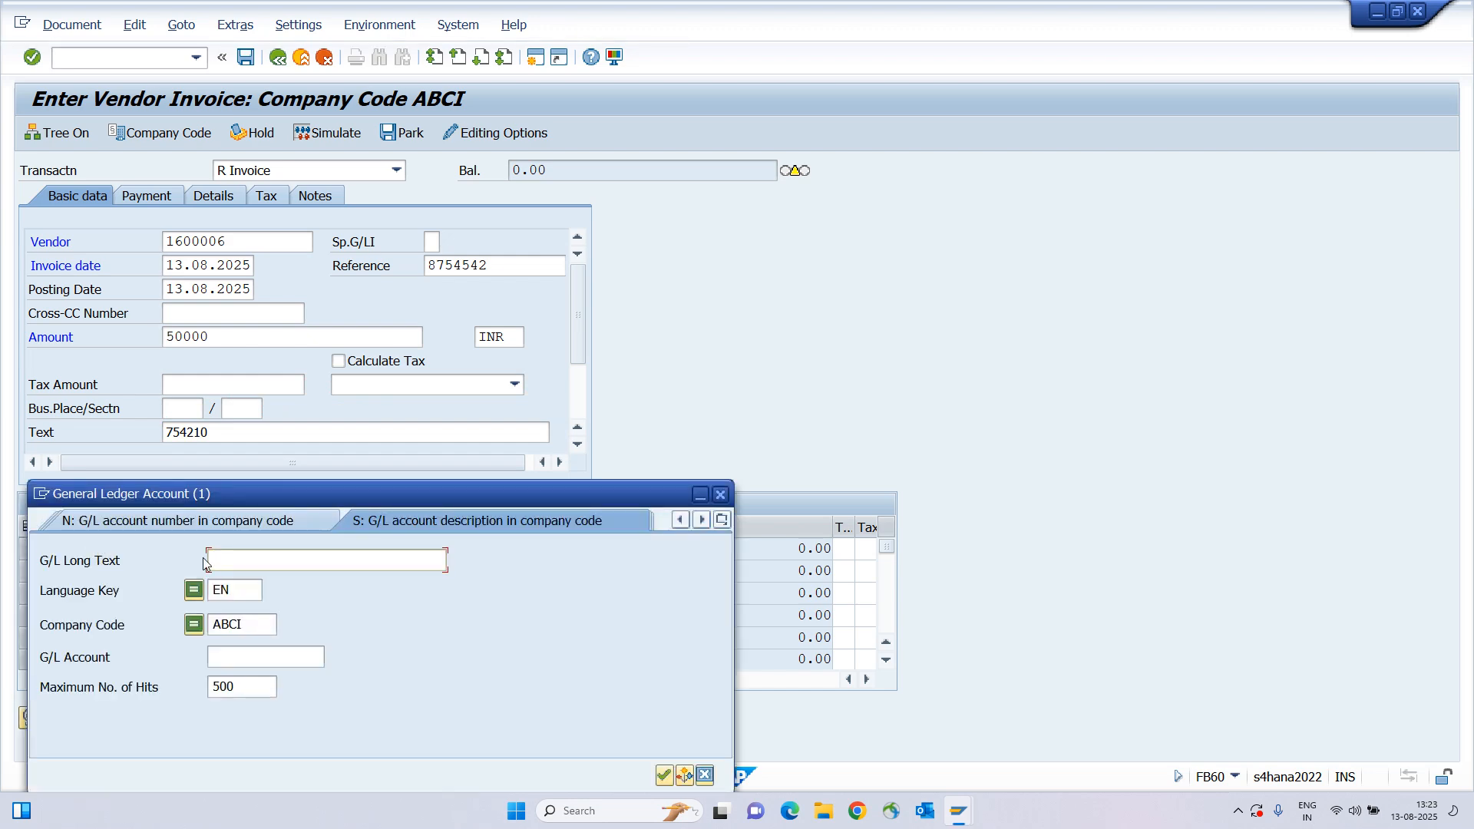
Pick Commission expenses, G/L account 430000, from the sorted search results for line one.
key(Return)
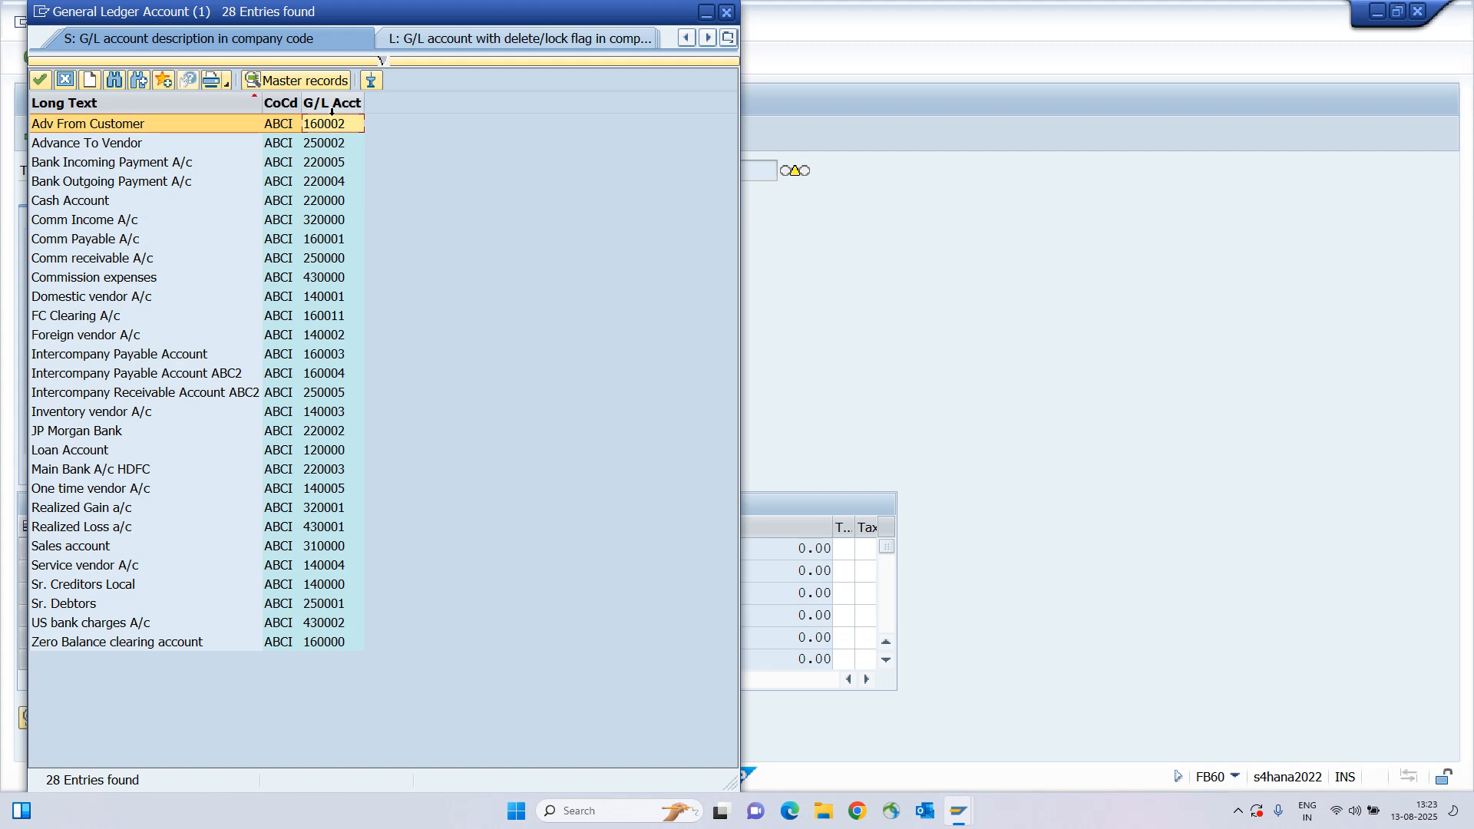
click(331, 107)
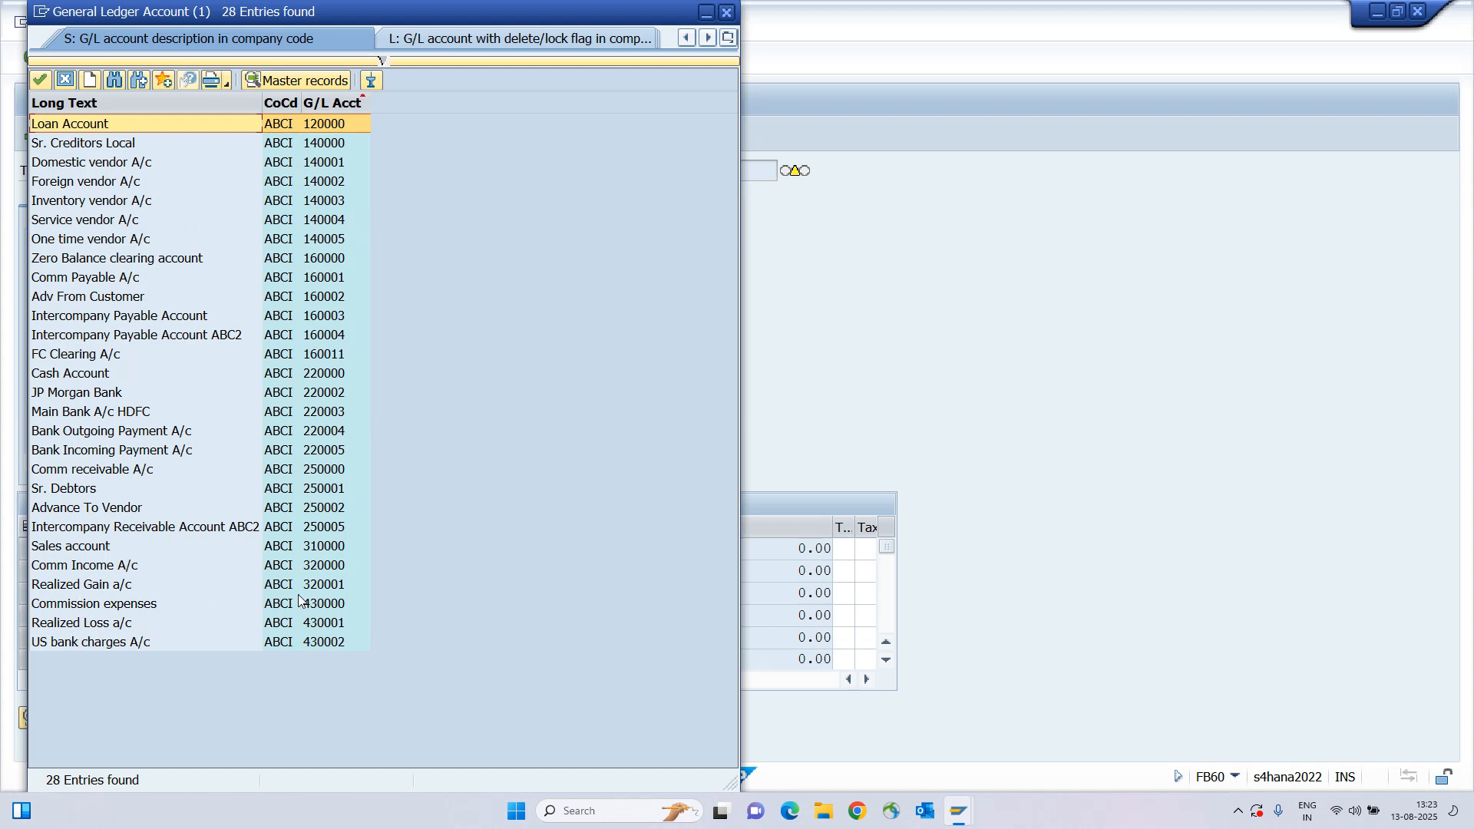
click(103, 606)
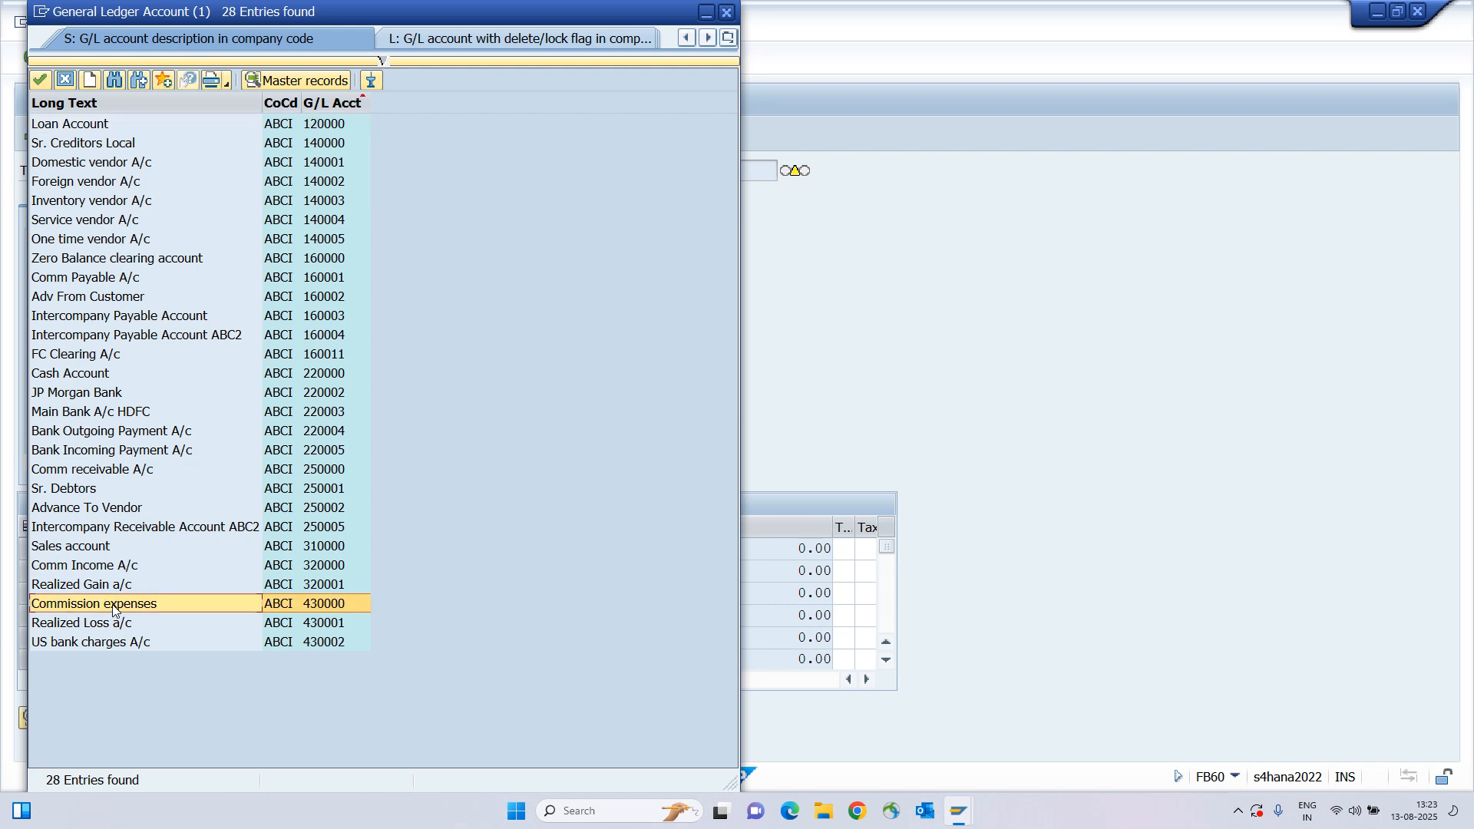
double_click(135, 606)
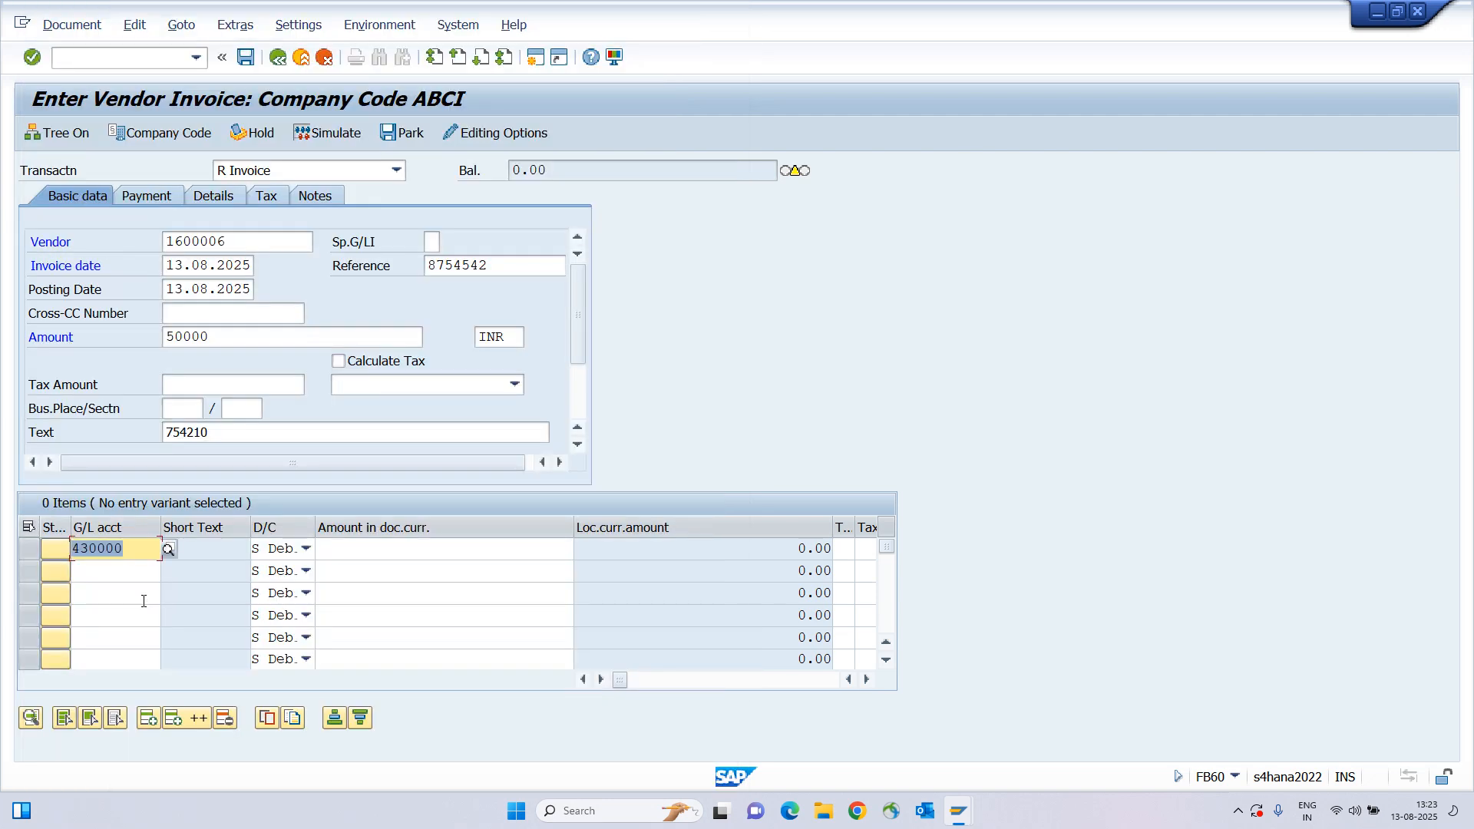
Give line one the 50,000.00 balance and cost center ABCL_FCC2, then simulate the posting.
key(Tab)
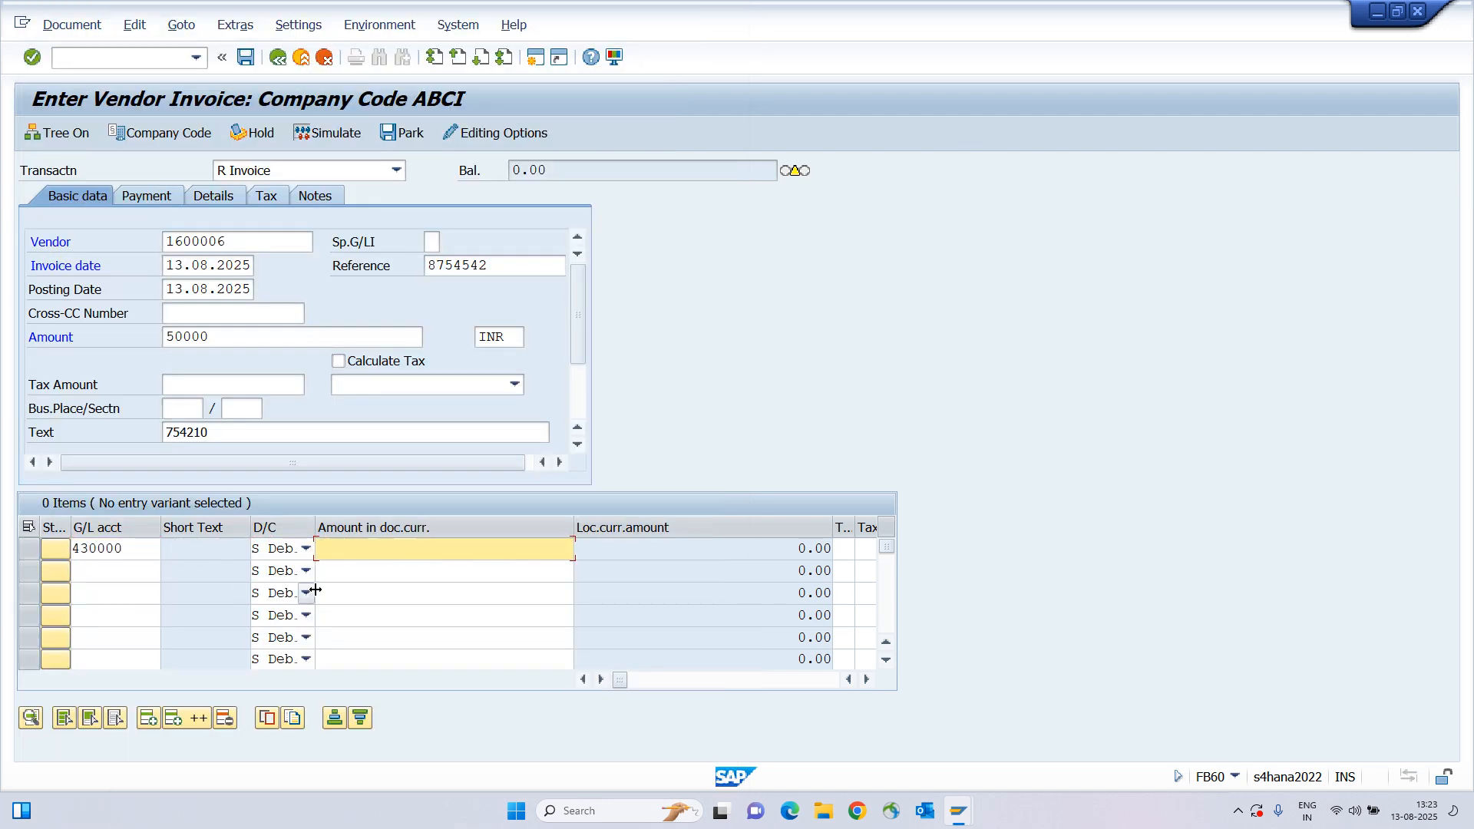
text(*)
key(Return)
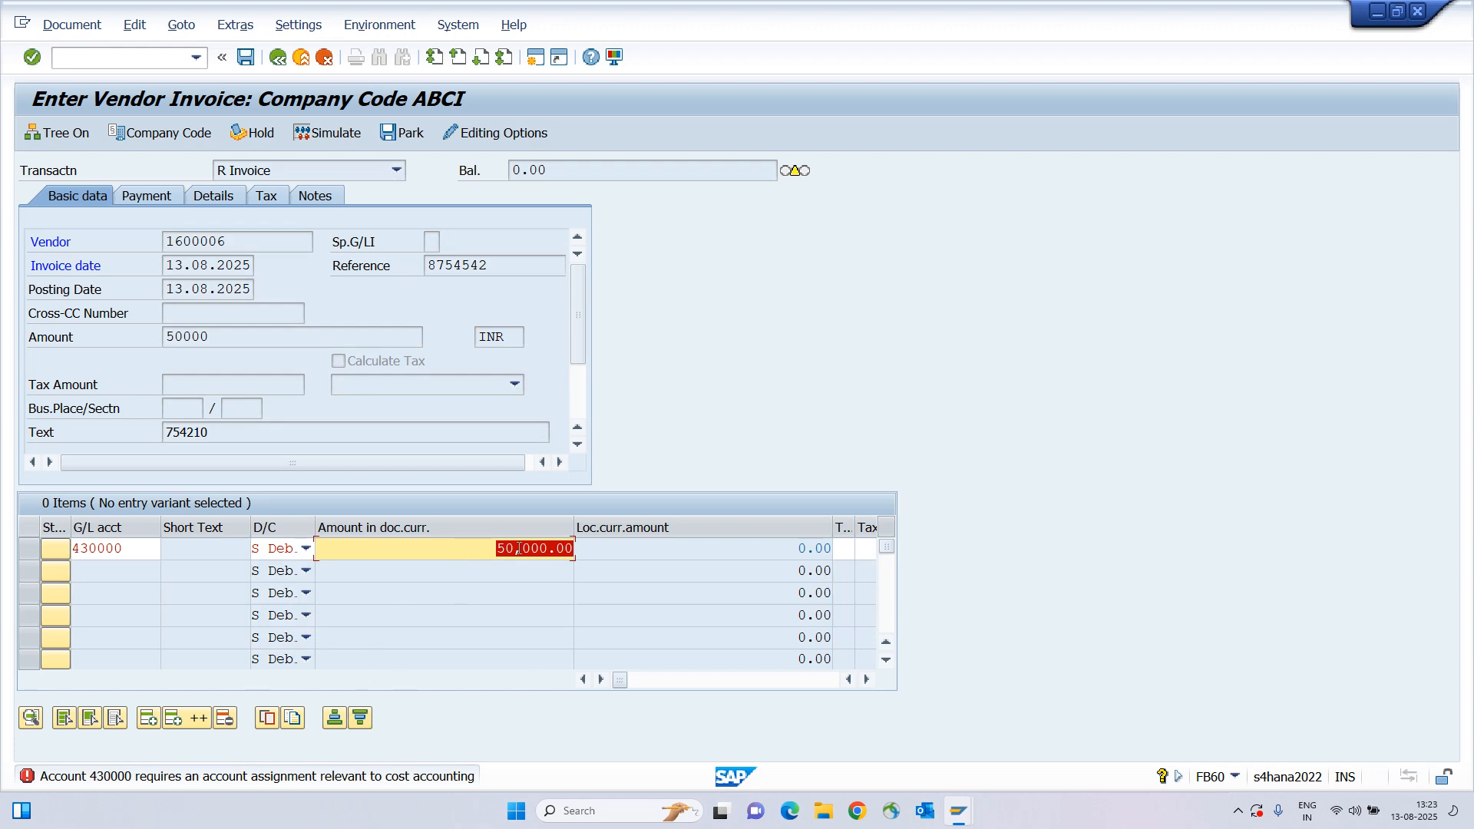
key(Tab)
key(Tab)
key(Tab)
key(Tab)
key(Tab)
key(Tab)
key(Tab)
key(Tab)
key(Tab)
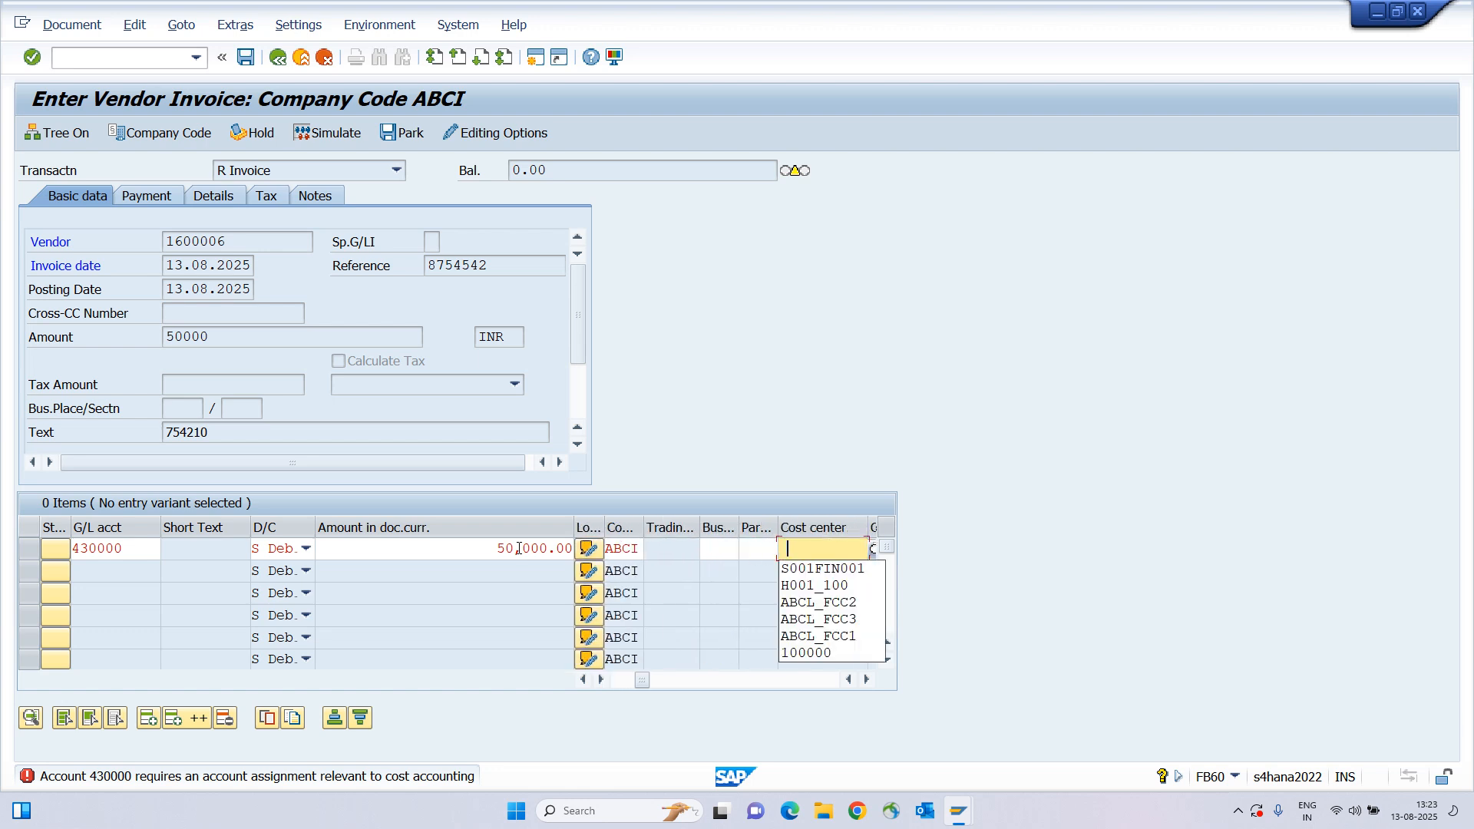
key(Down)
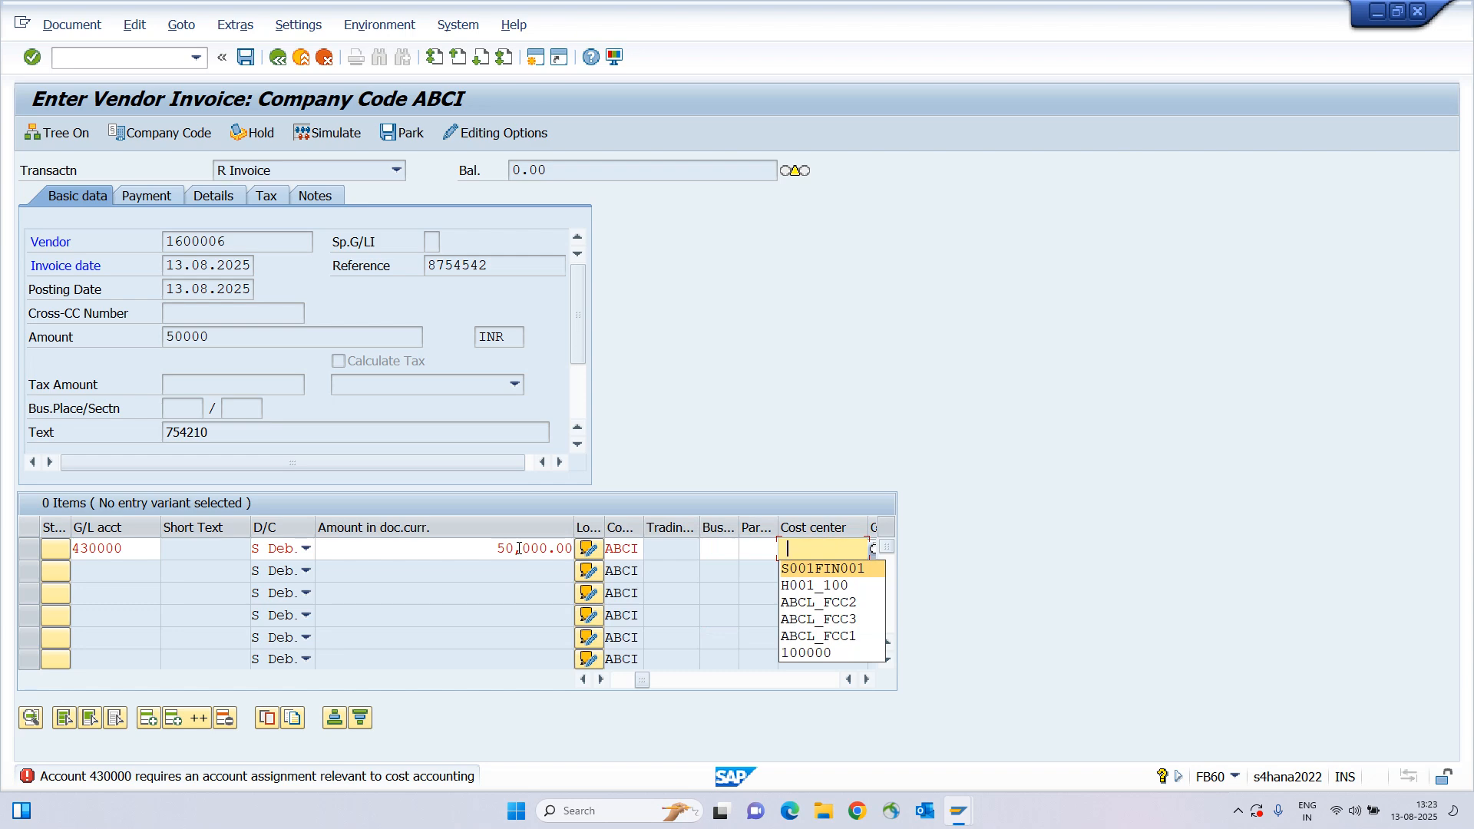
key(Down)
key(Down)
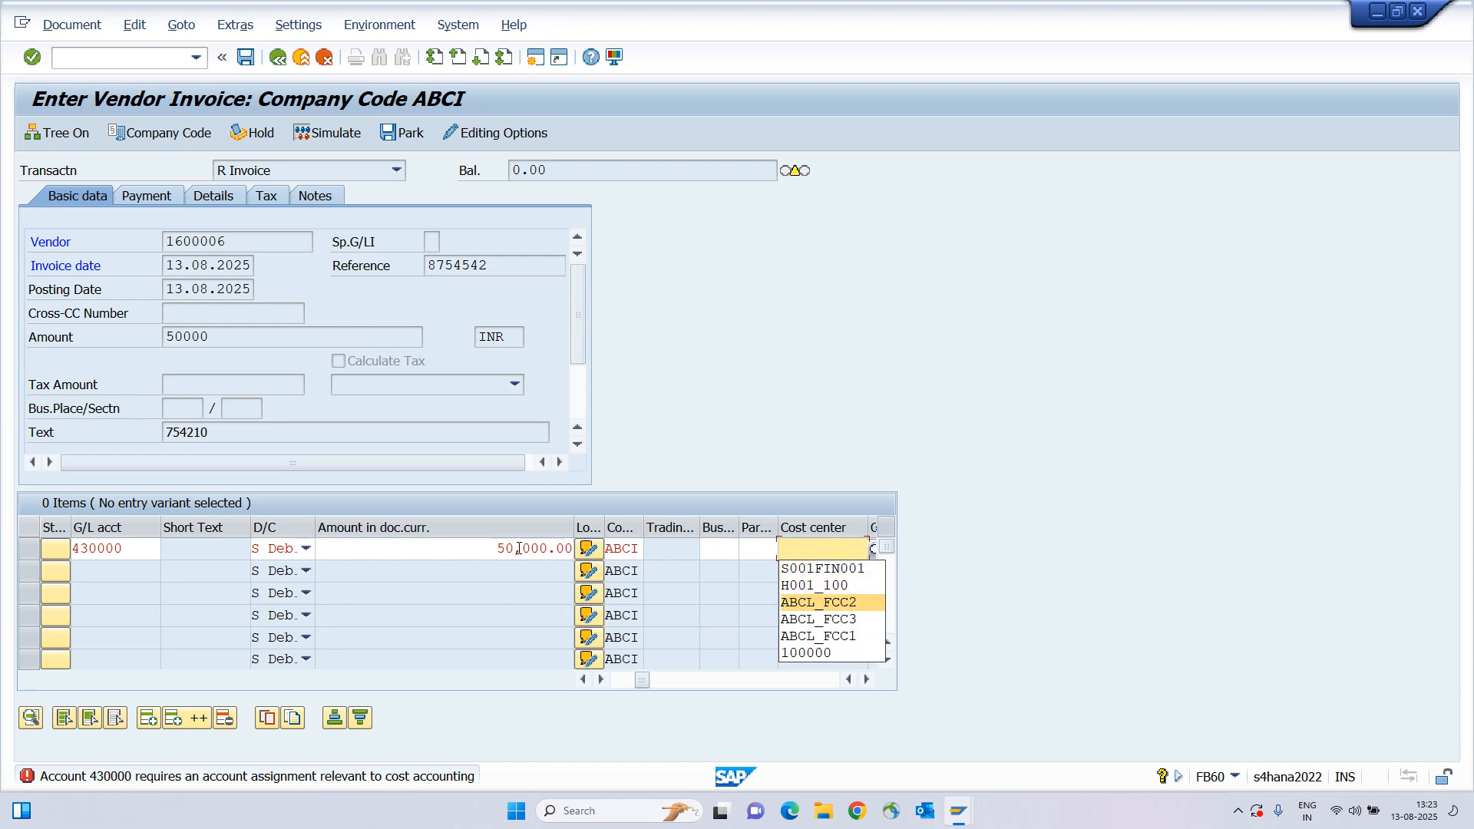
key(Return)
key(Return)
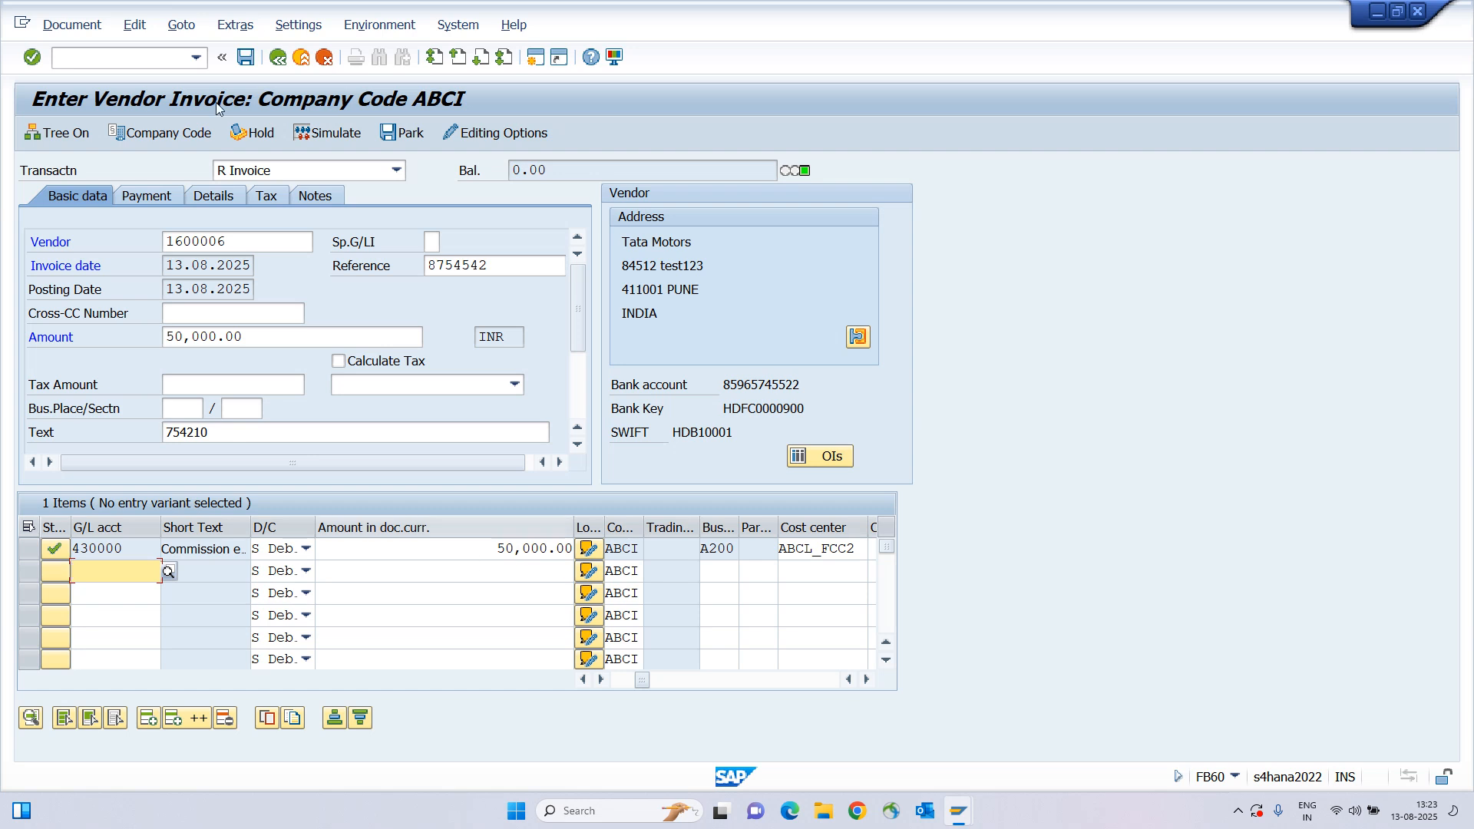
click(349, 132)
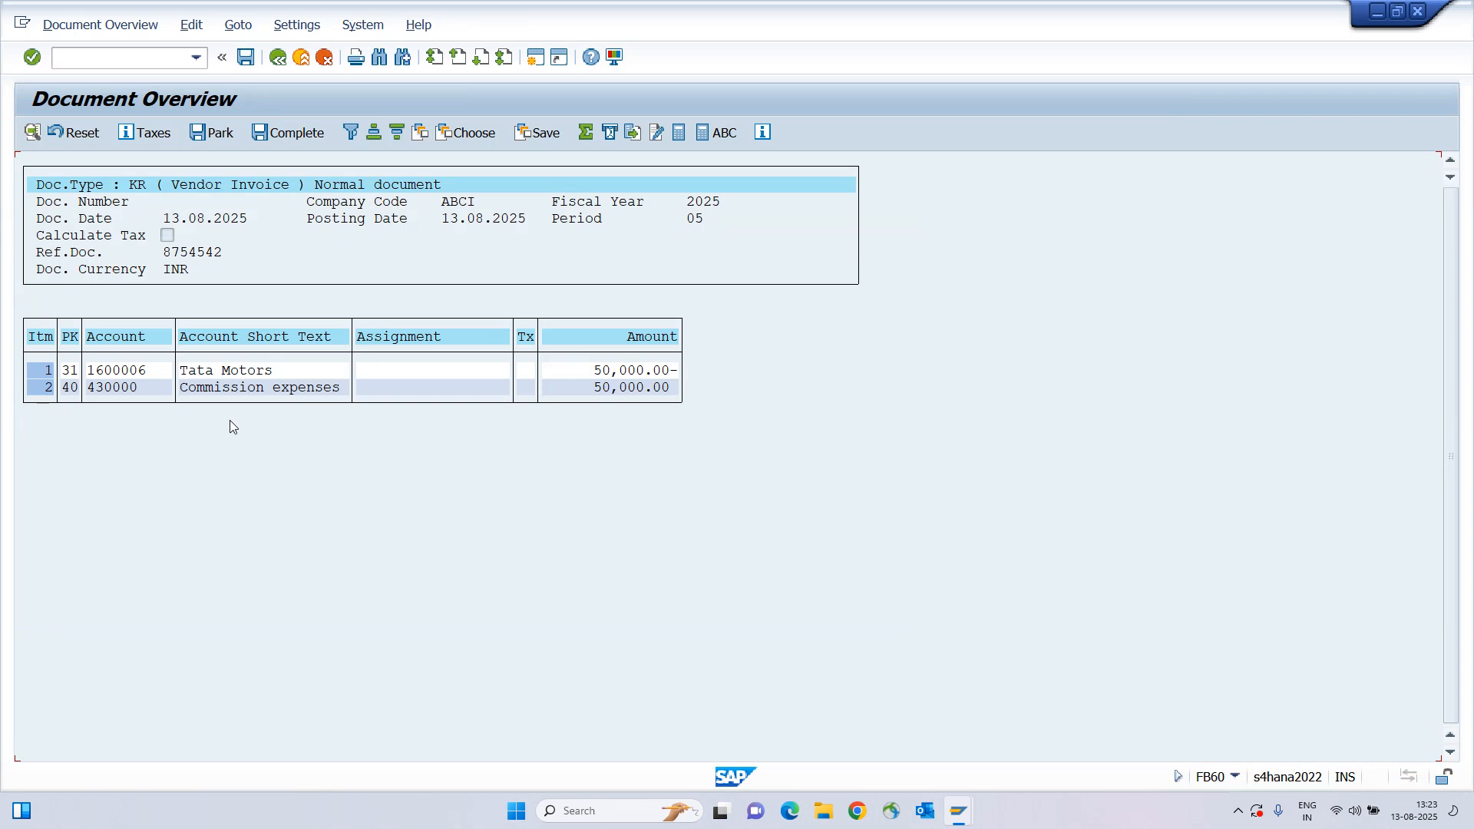
drag(183, 393, 357, 405)
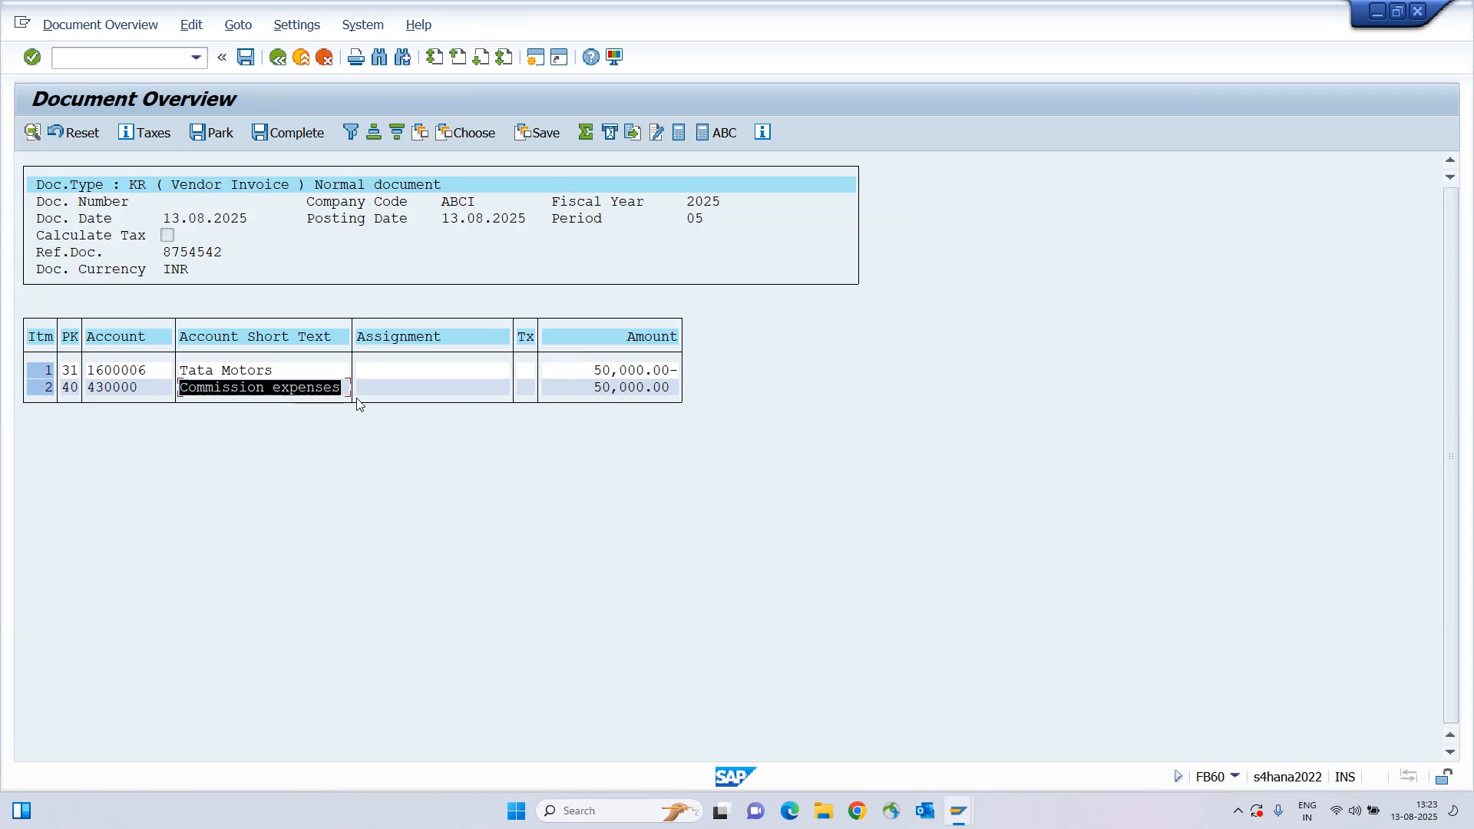
drag(184, 391, 318, 389)
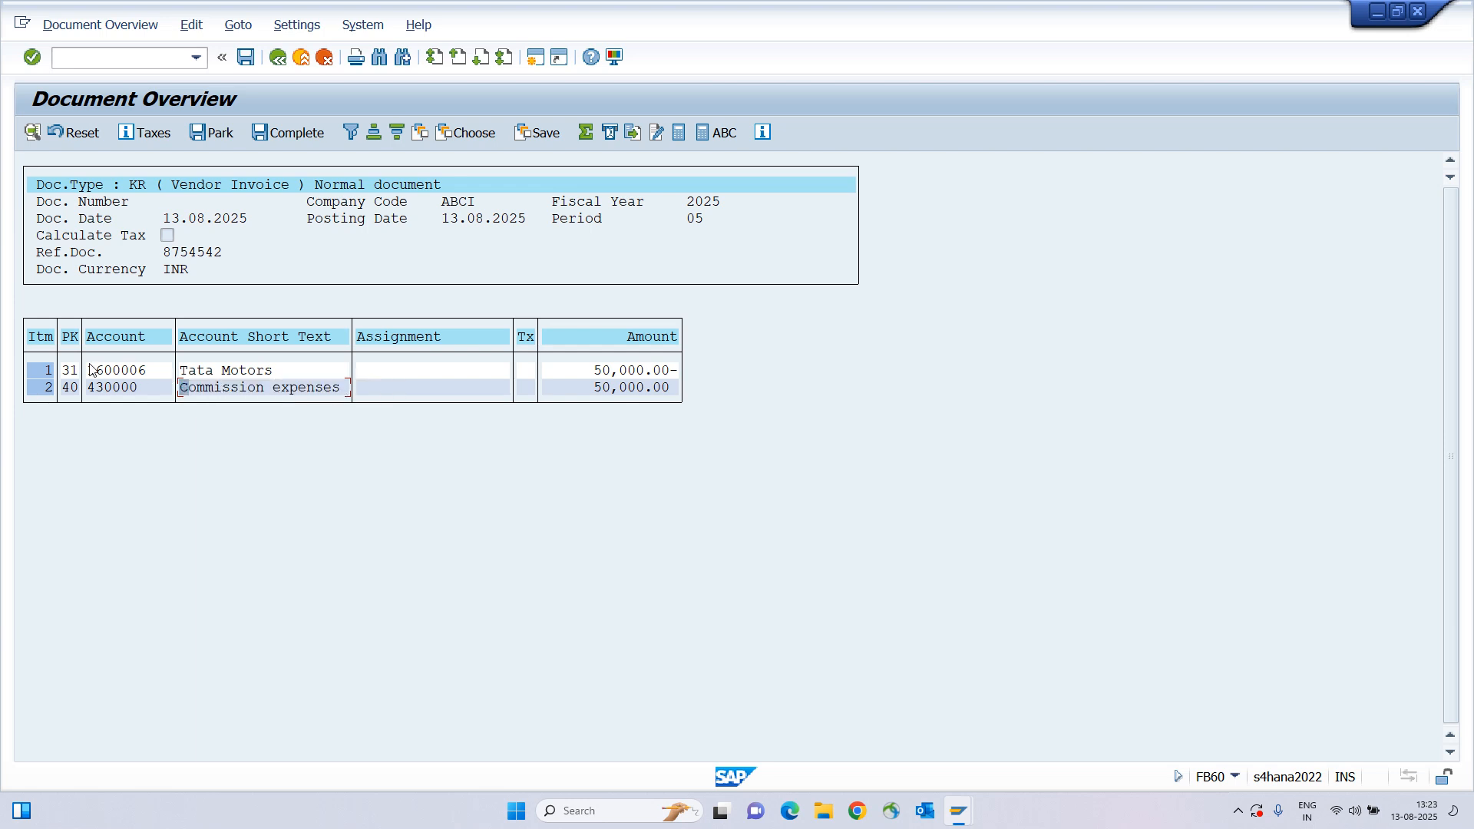
drag(91, 370, 390, 371)
key(ctrl+s)
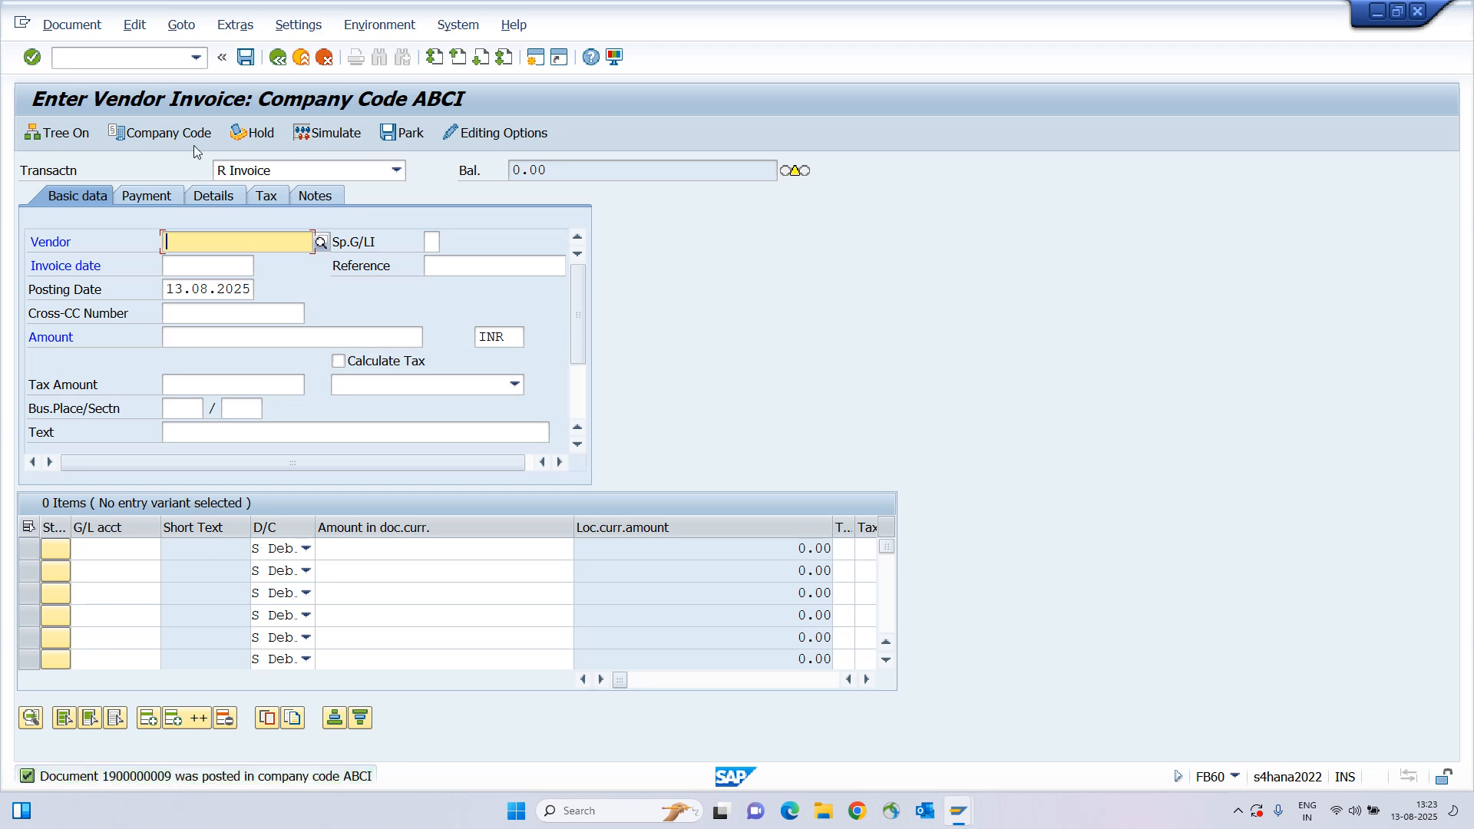
click(206, 243)
click(201, 262)
click(299, 60)
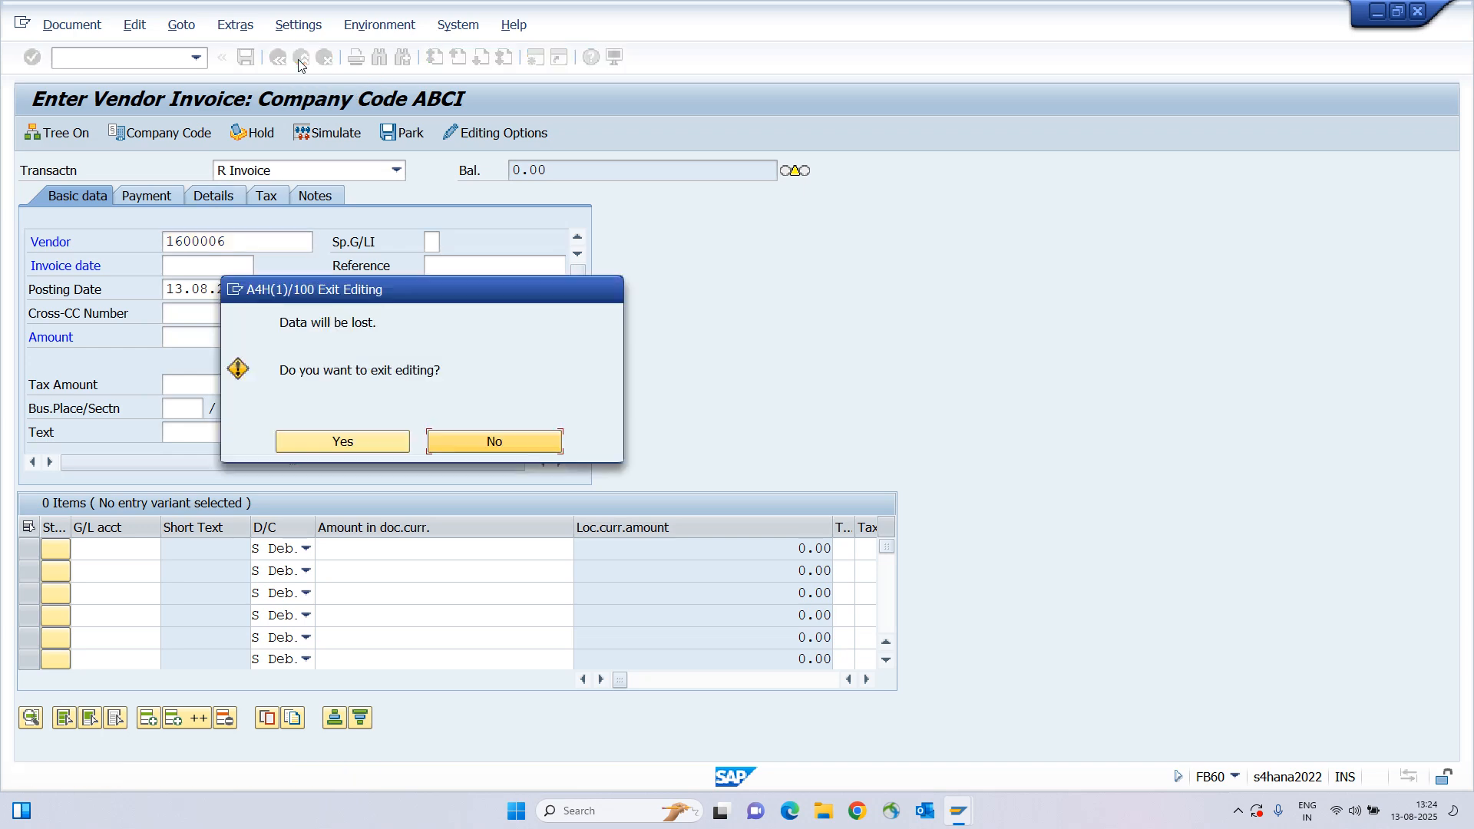
Exit invoice entry without saving and run FBL1N for supplier 1600006 showing all items.
click(338, 436)
text(fbl1n)
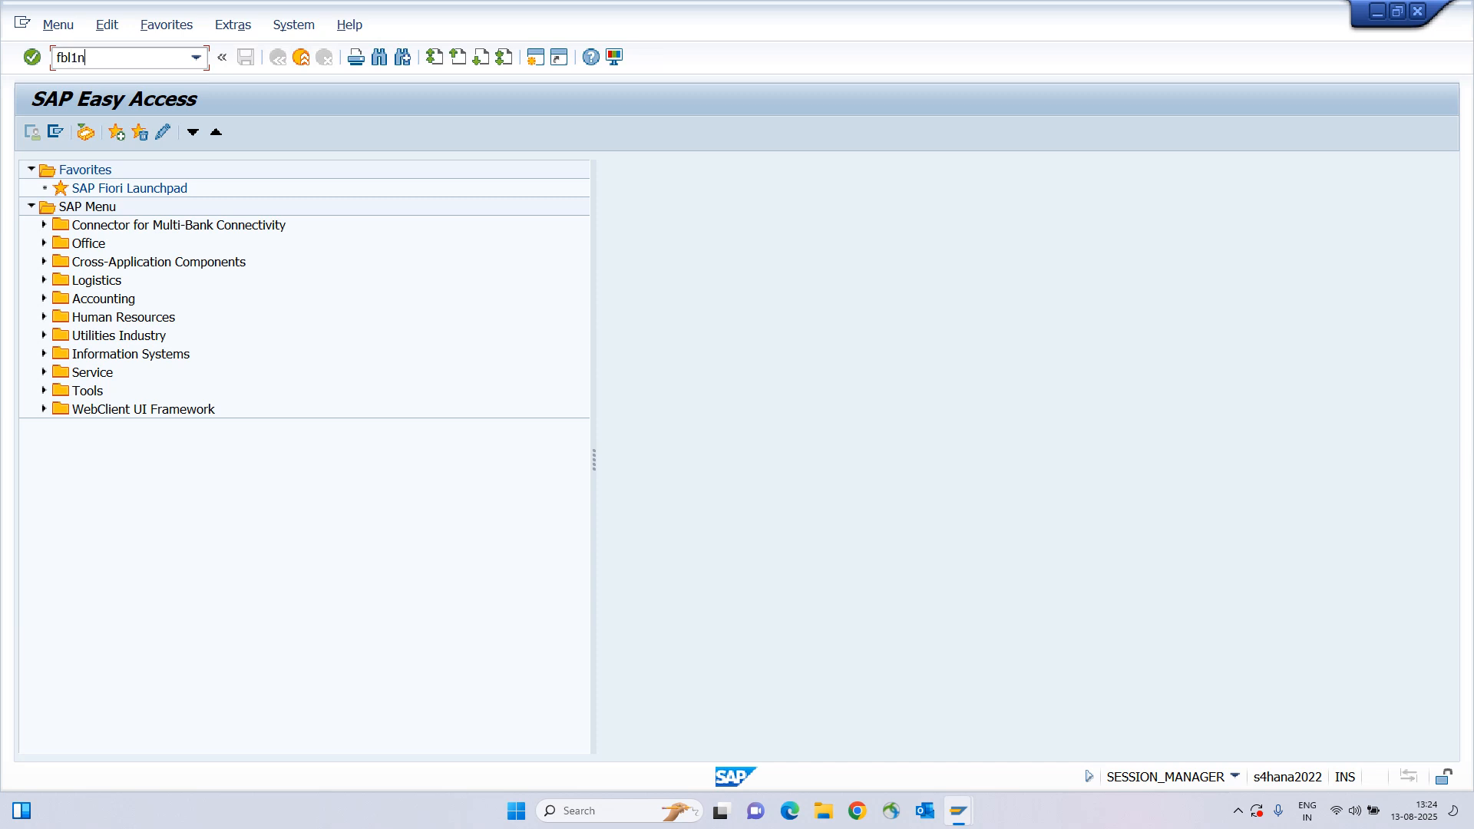
key(Return)
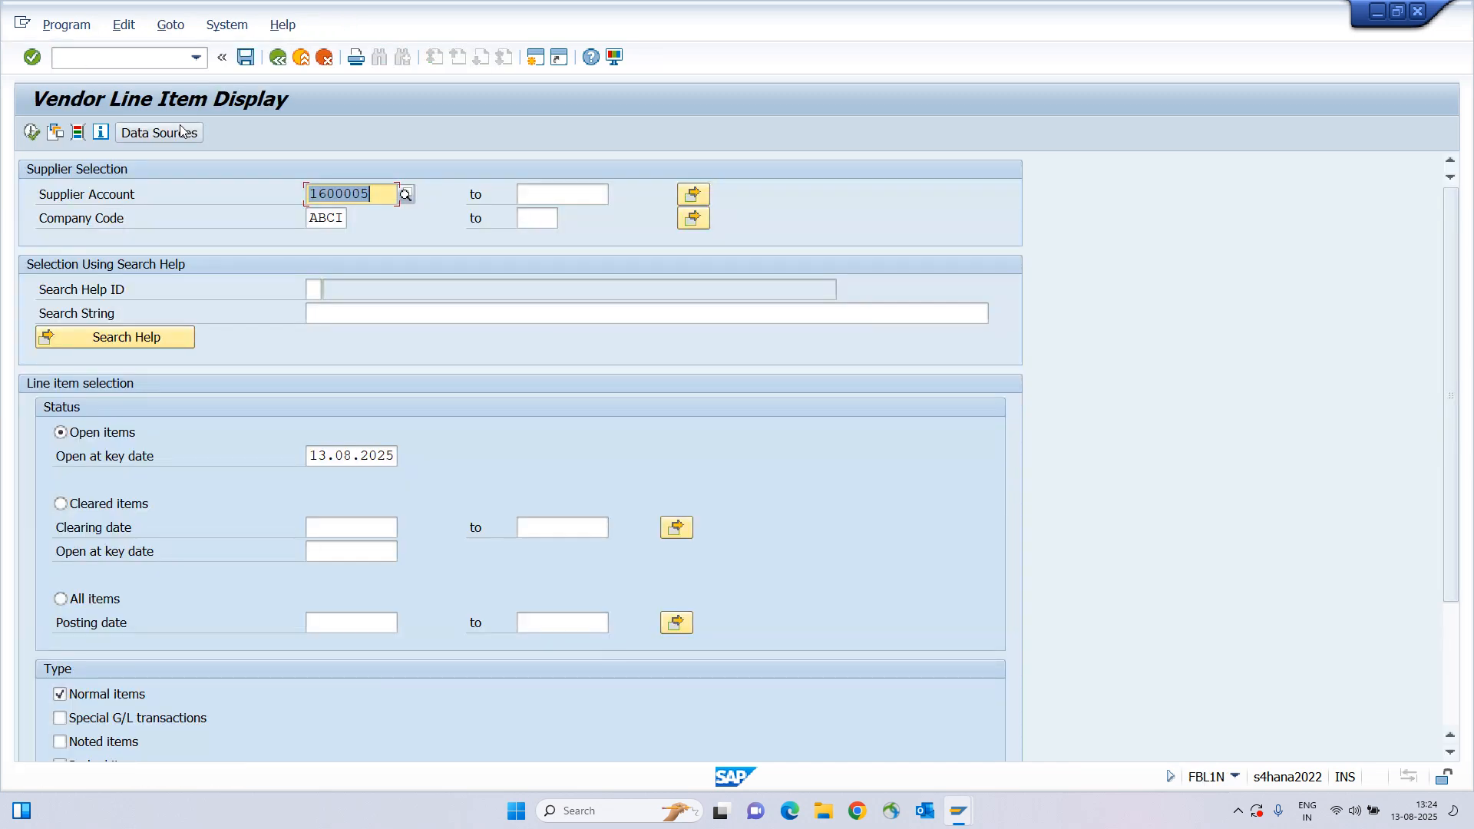
text(1600006)
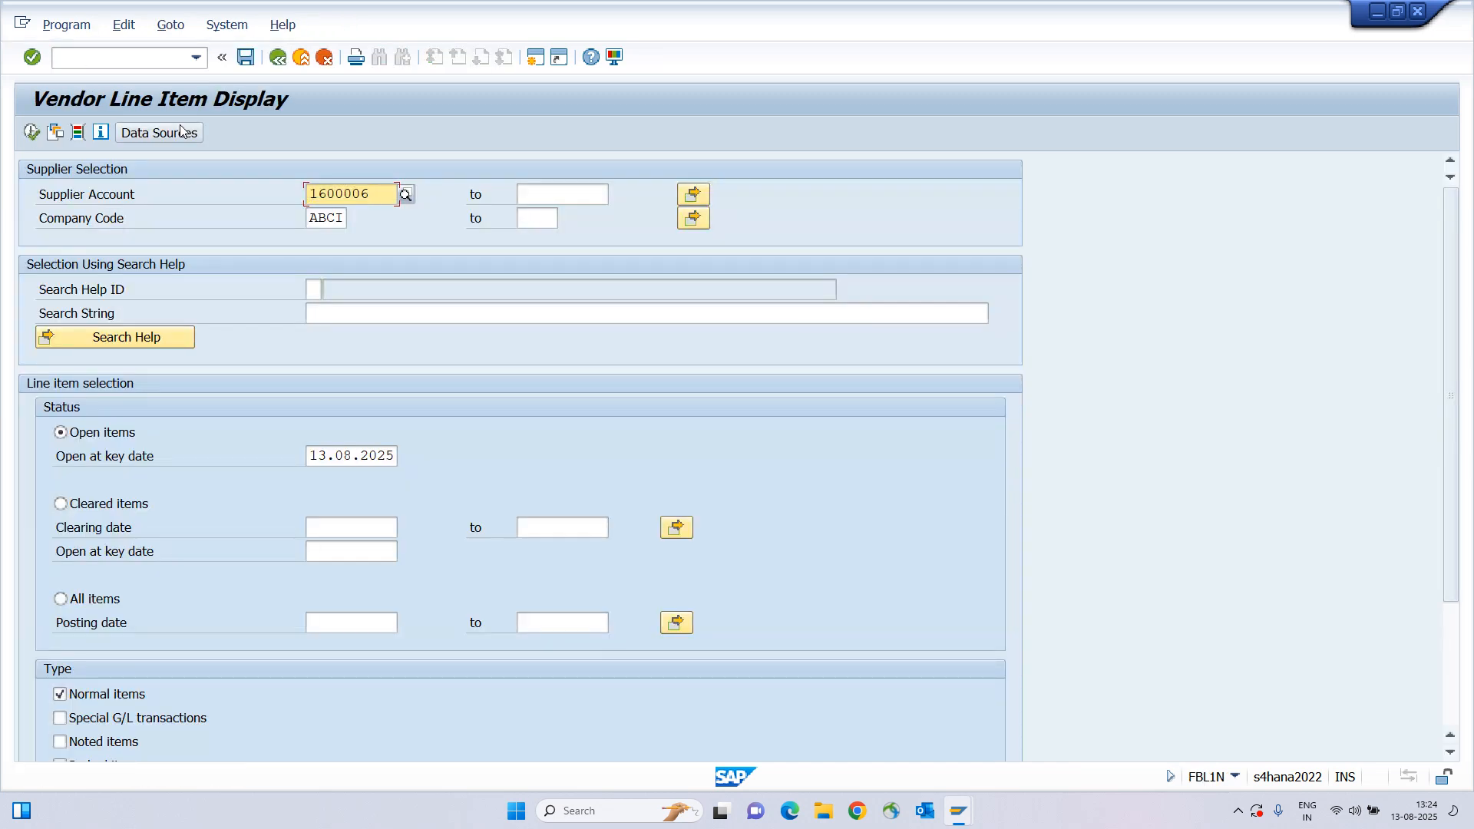
click(61, 433)
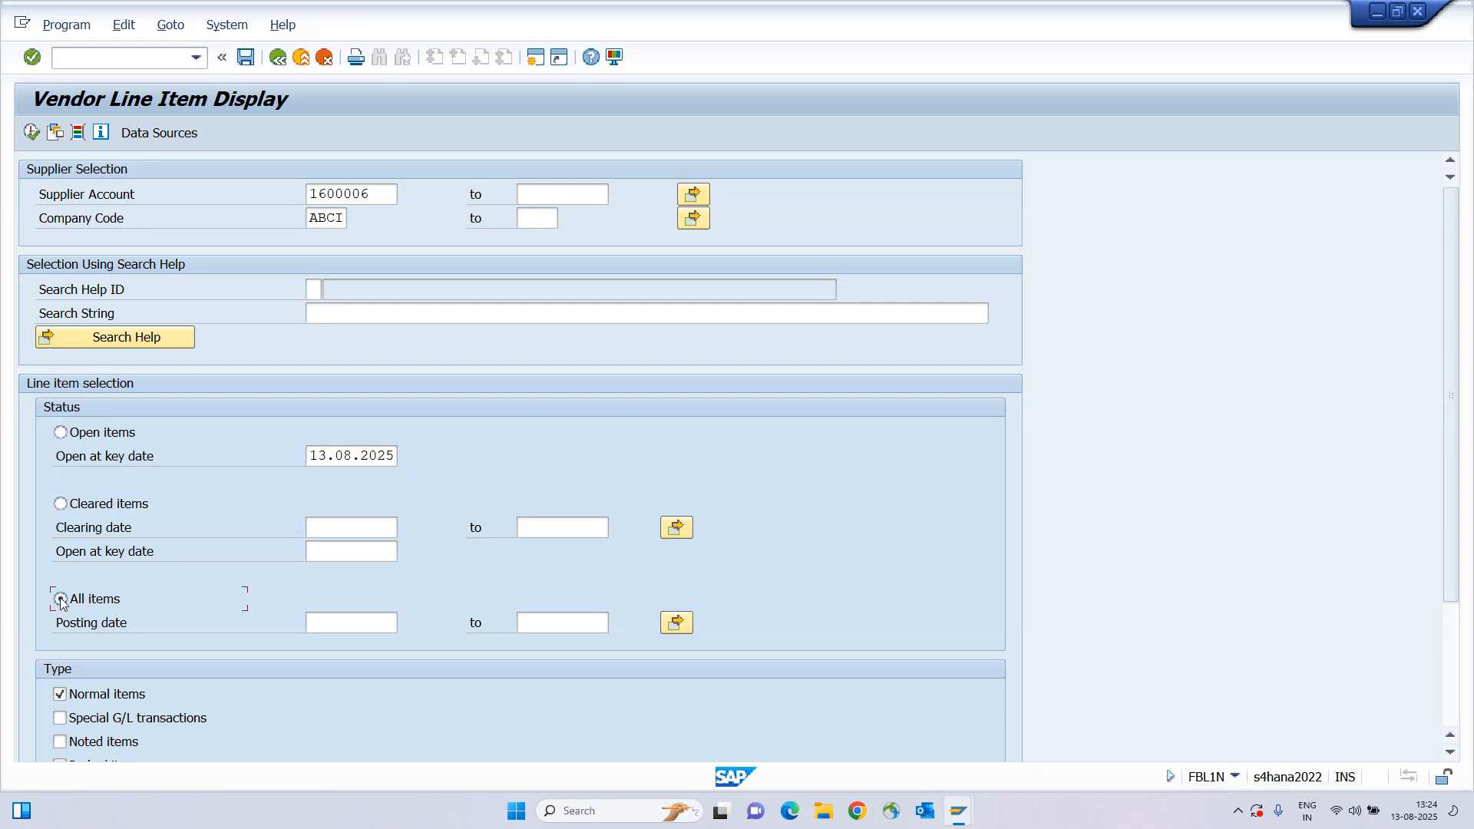
click(28, 131)
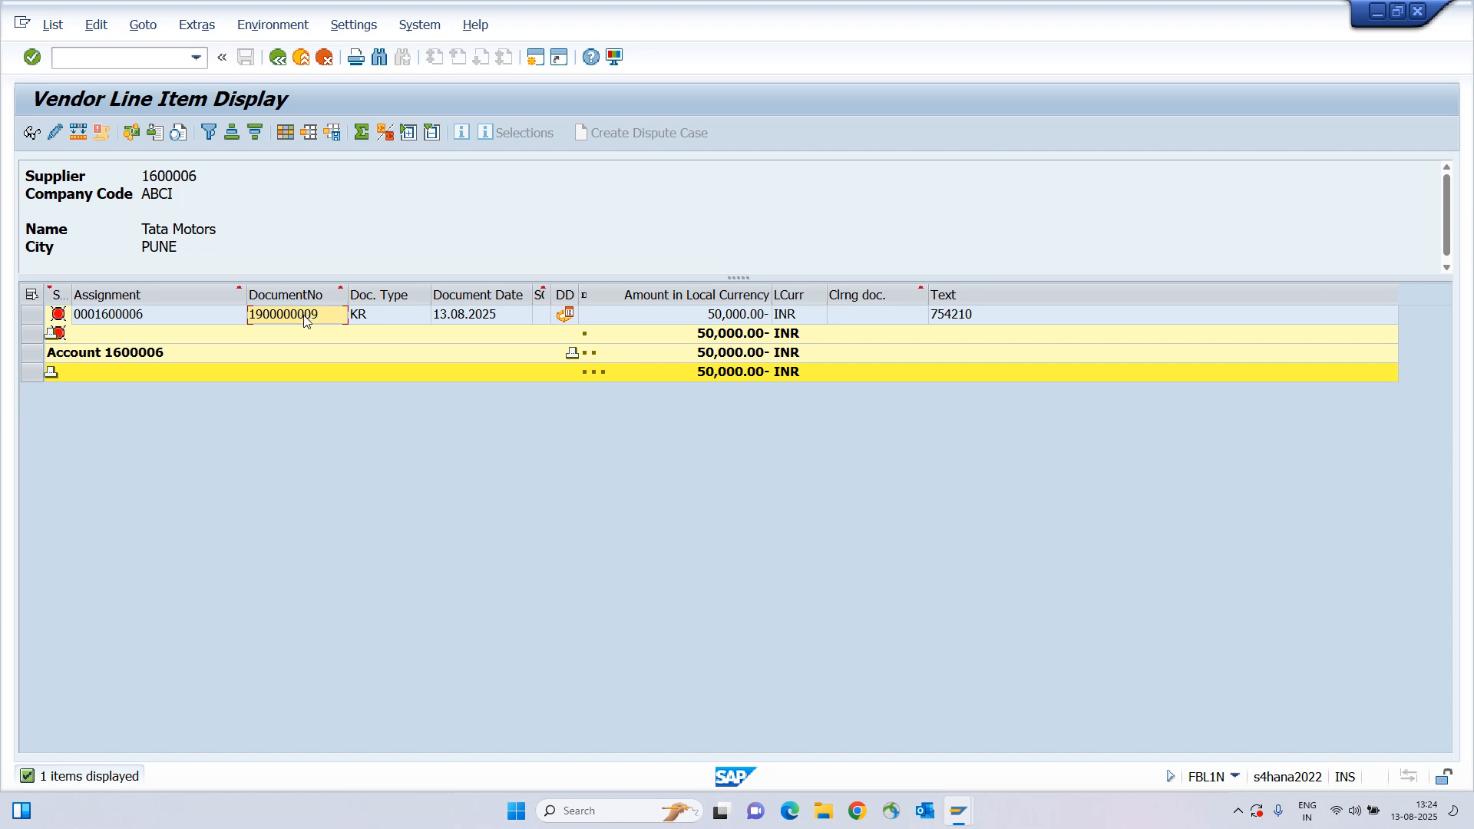
mouse_move(565, 316)
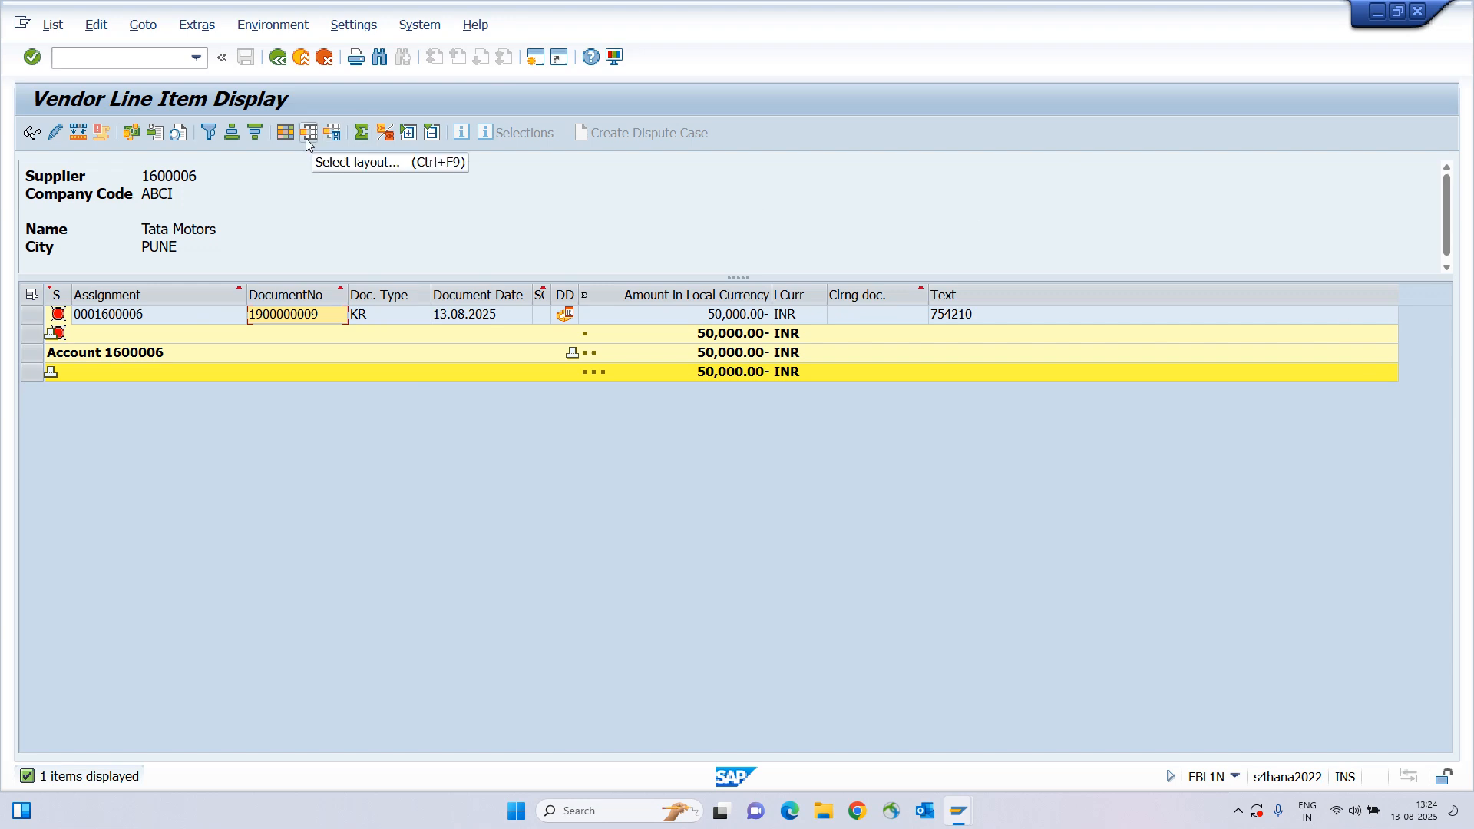
In Change Layout, find the Payment Date column and add it to the displayed columns.
click(286, 136)
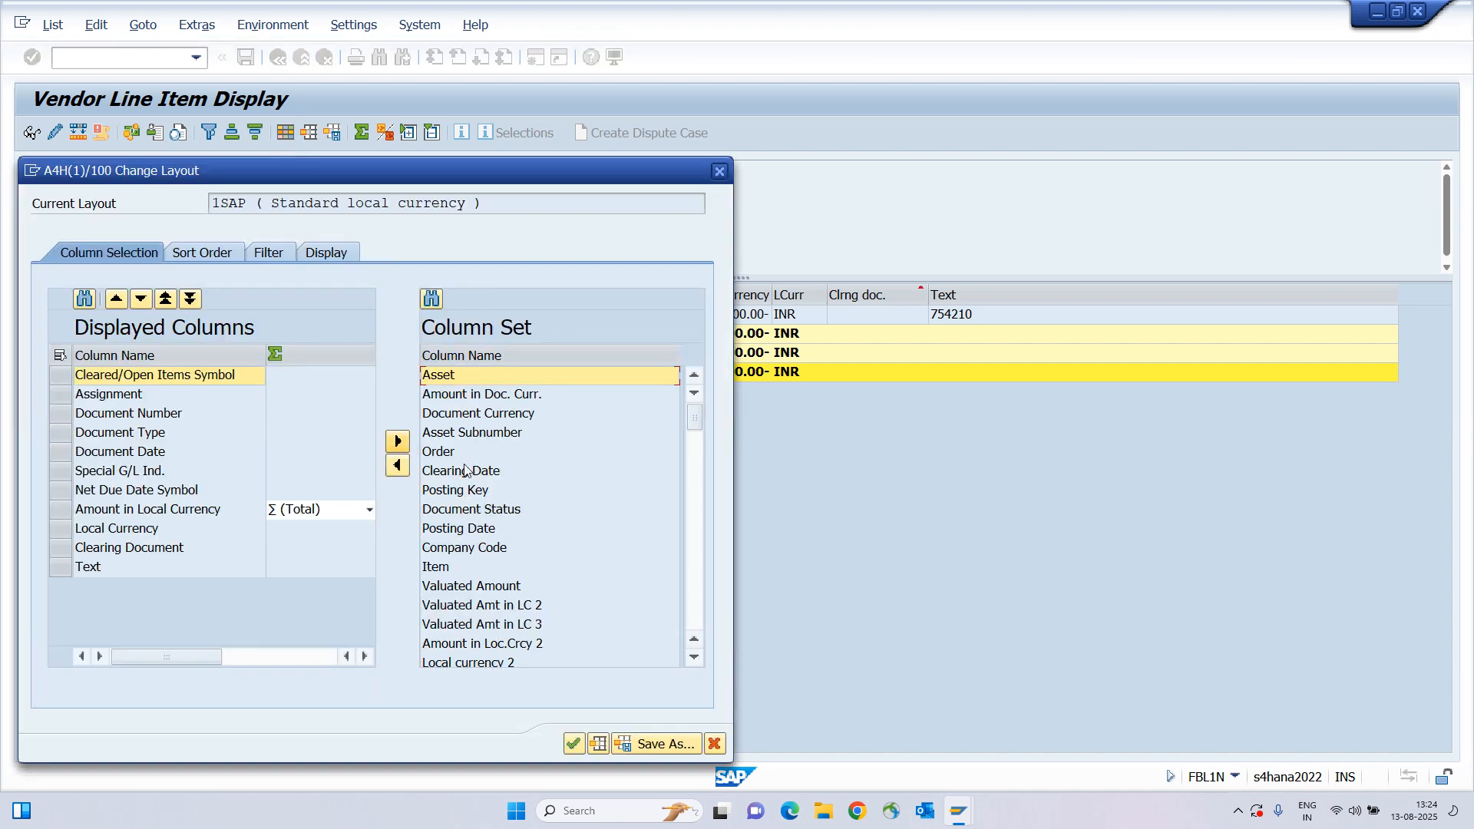
scroll(461, 414, down, 5)
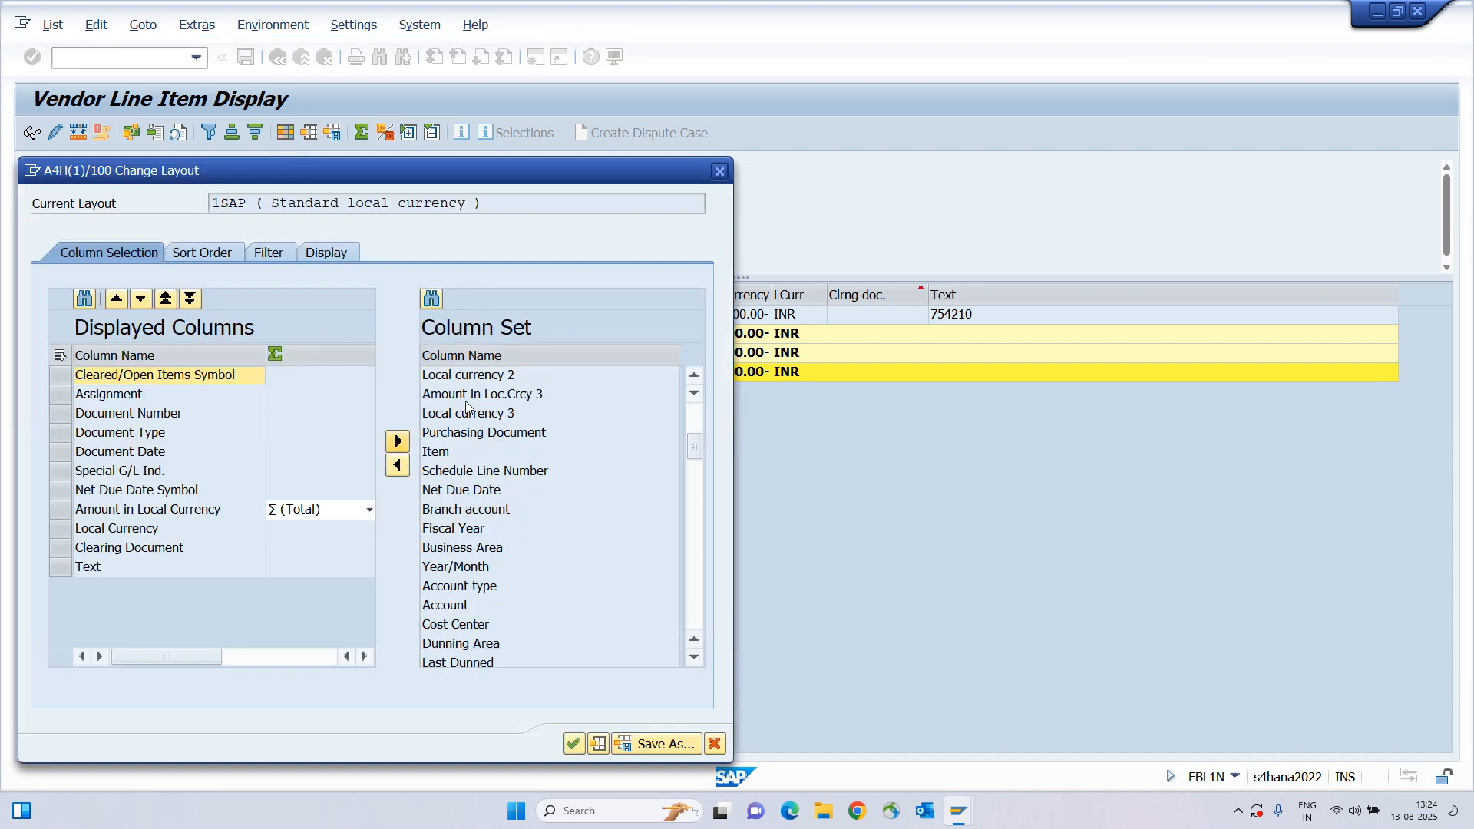
scroll(466, 407, down, 3)
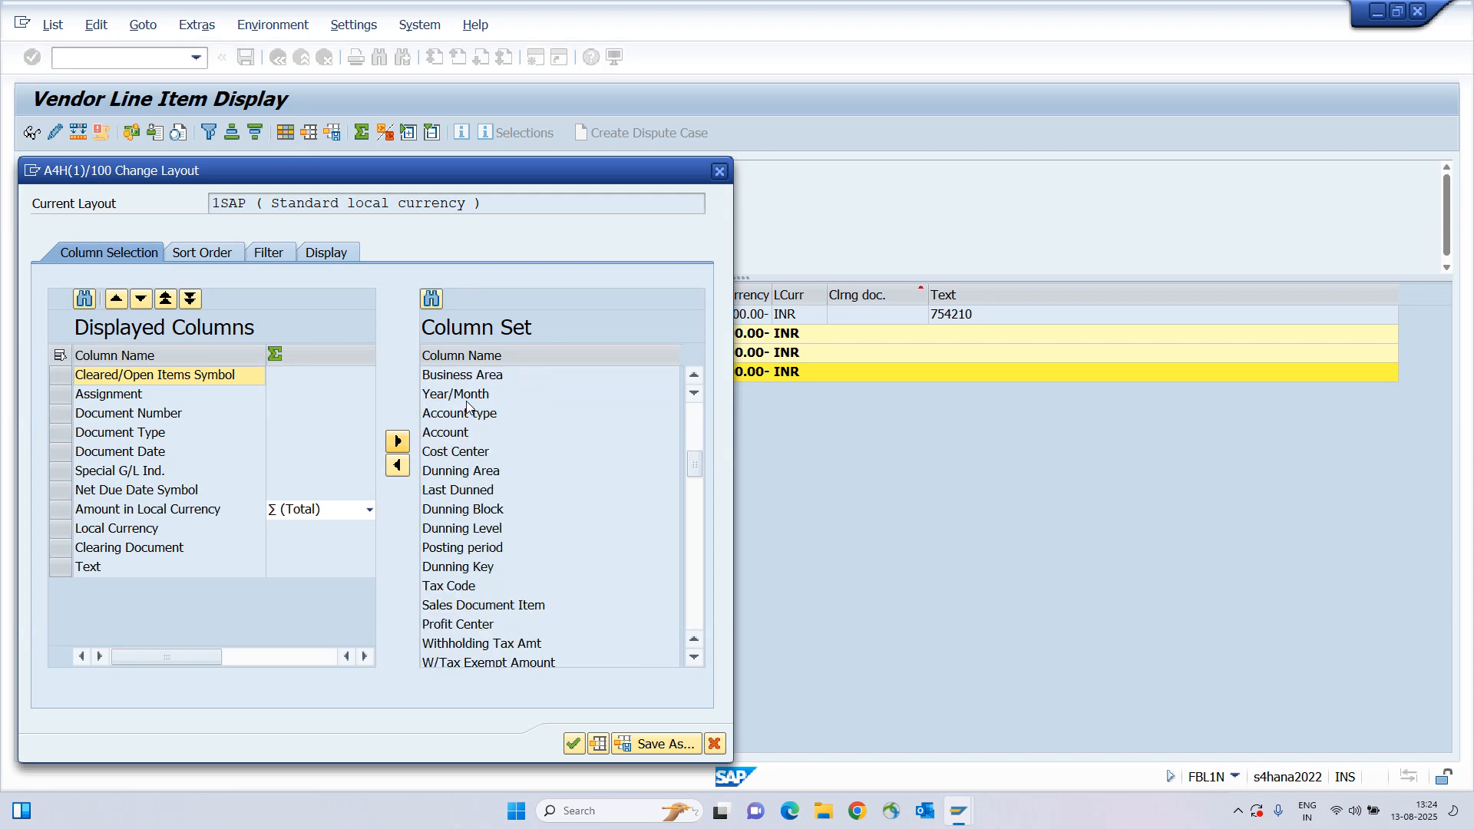
scroll(467, 407, down, 3)
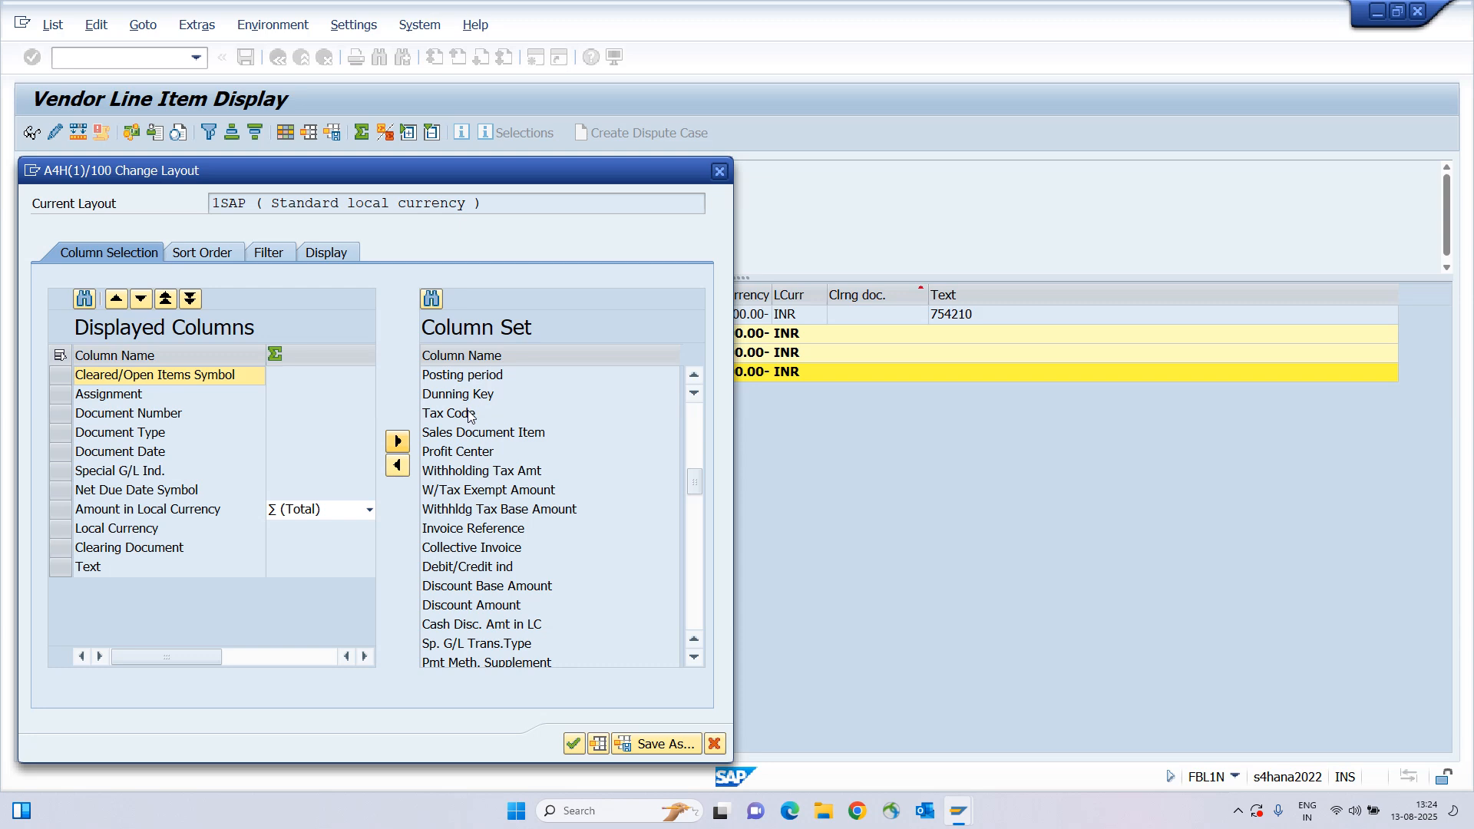
scroll(470, 416, down, 3)
scroll(473, 434, down, 5)
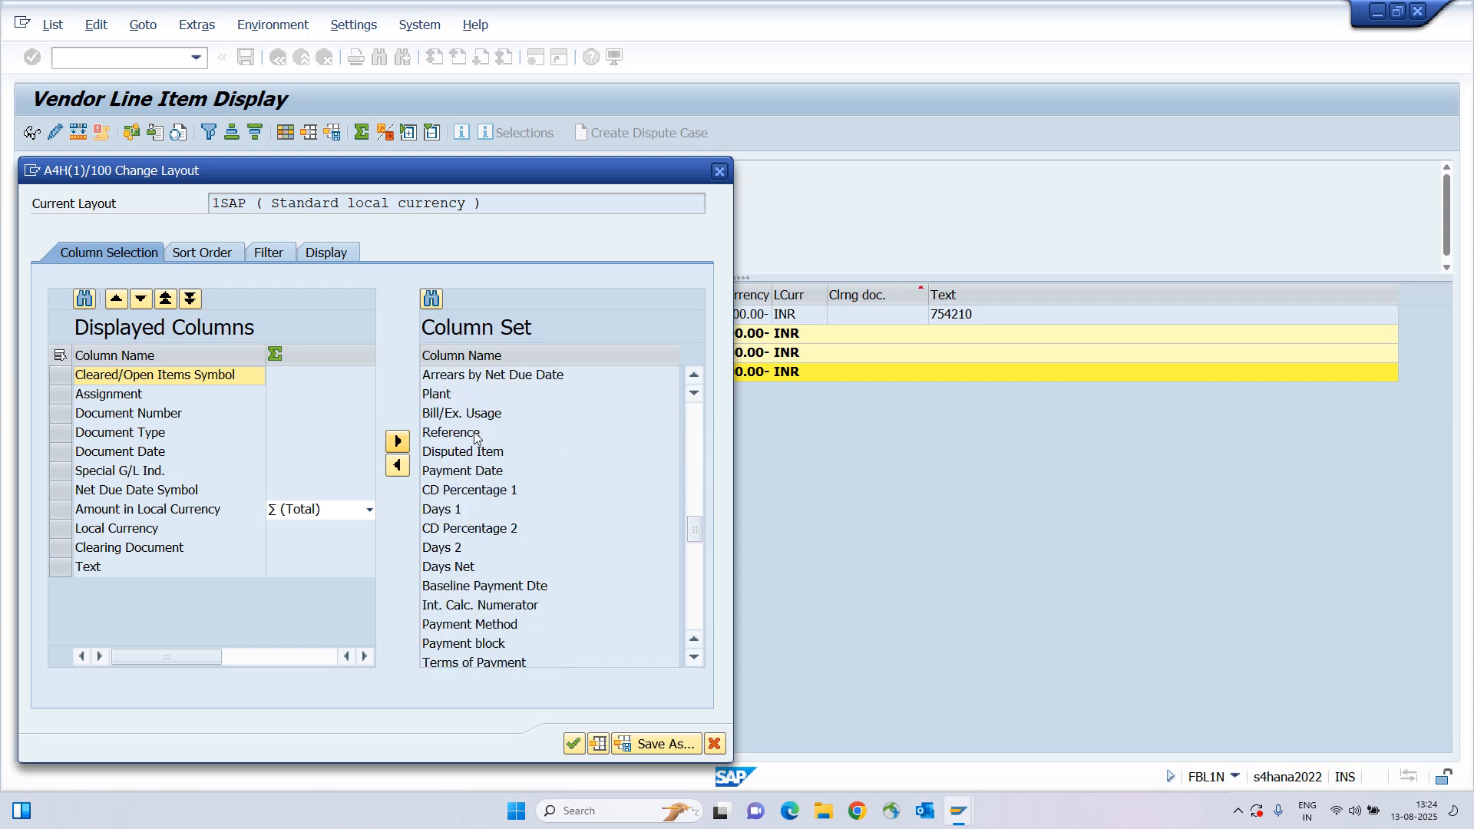
scroll(475, 438, down, 2)
scroll(475, 438, up, 12)
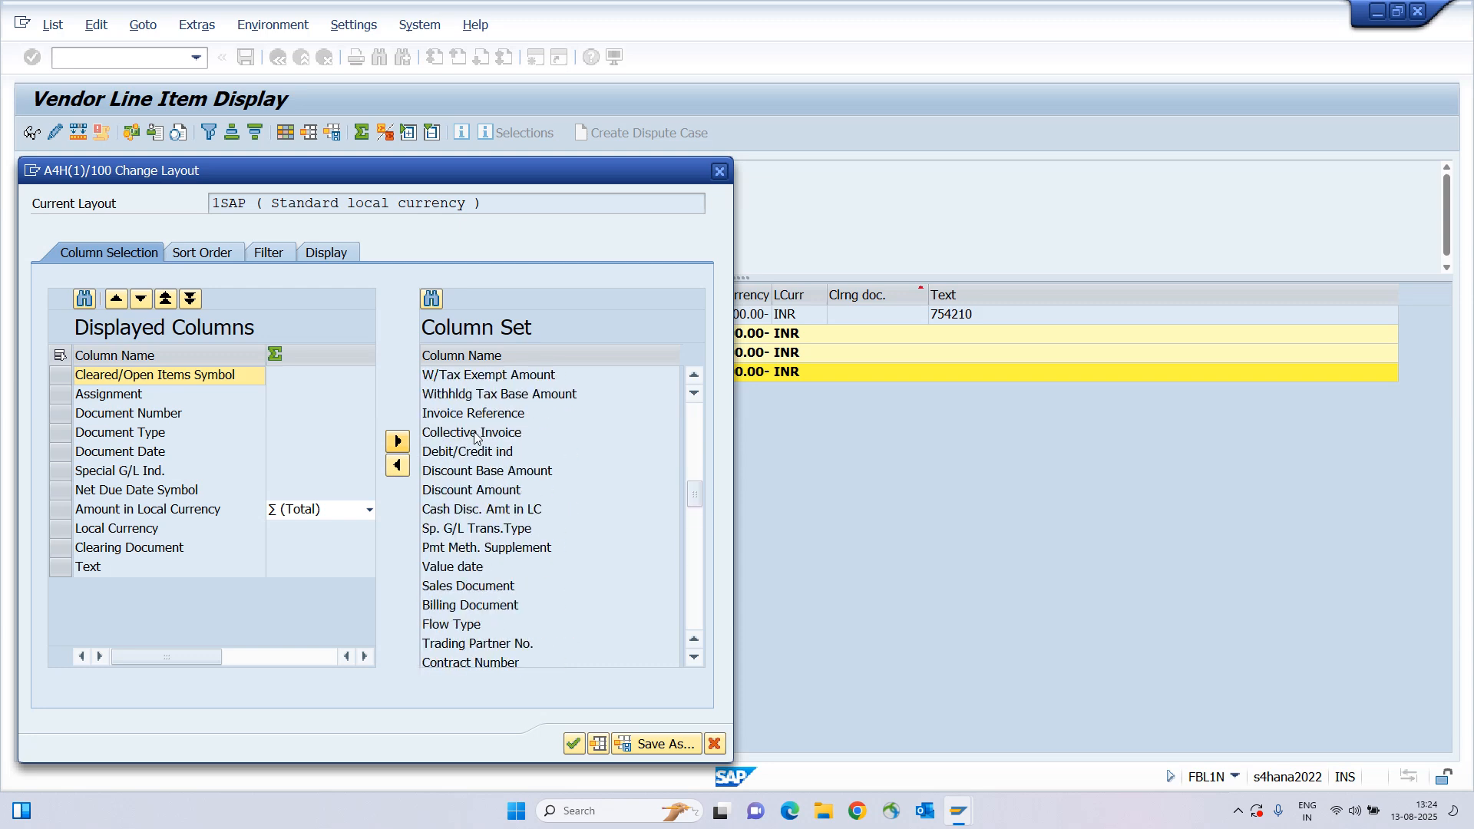
click(432, 299)
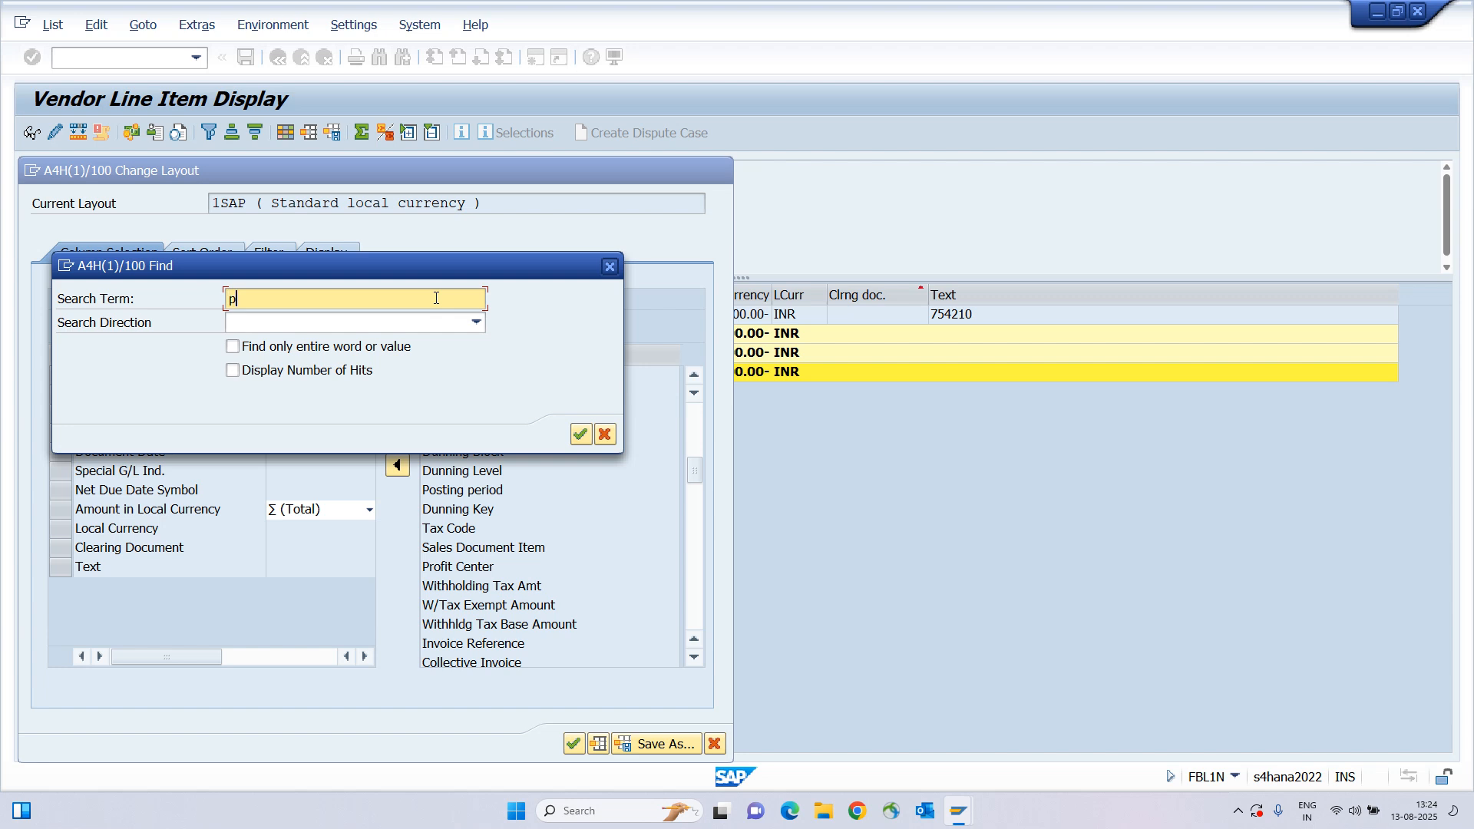
text(payment)
key(Return)
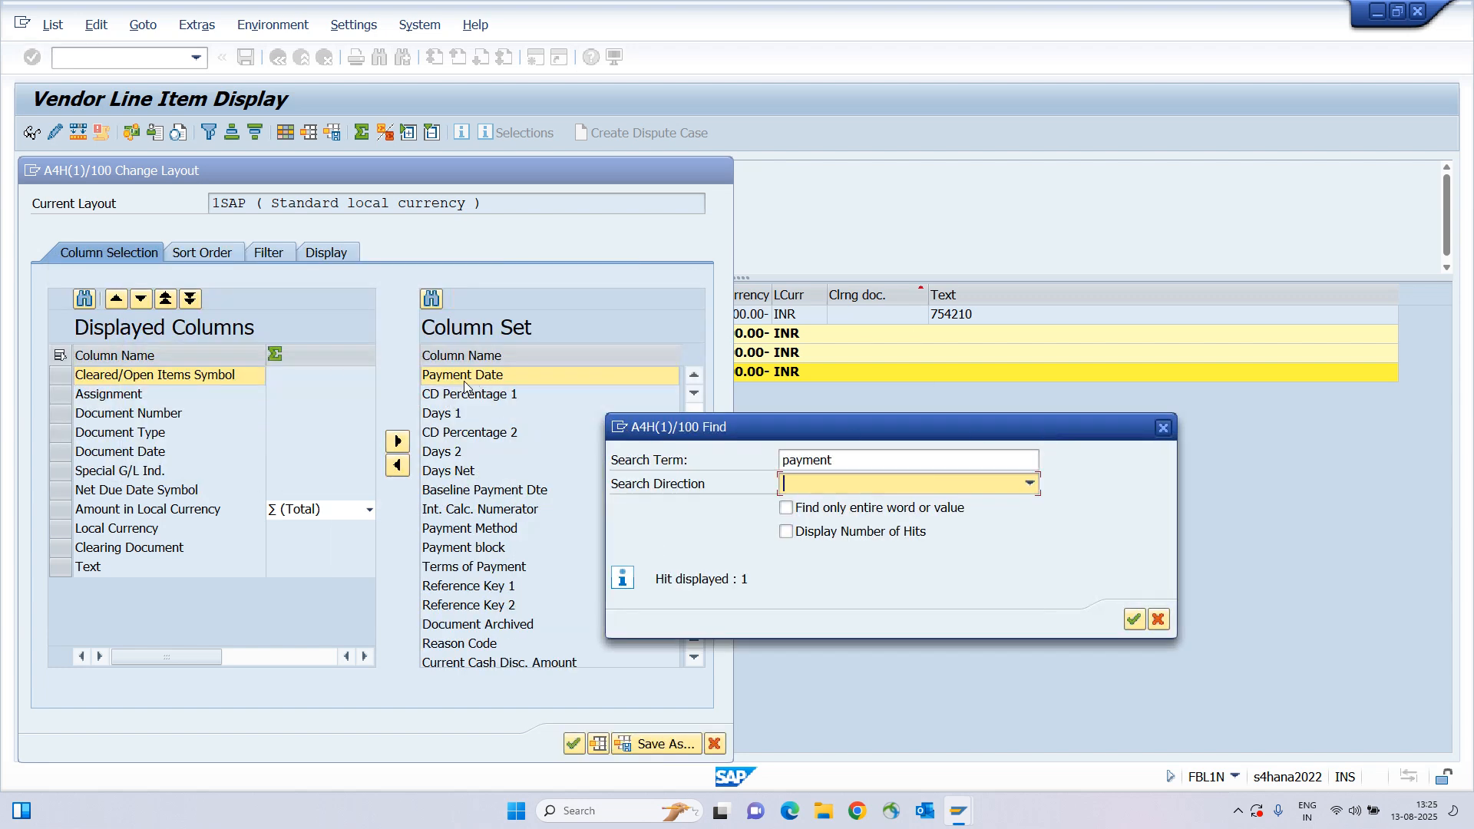
click(1169, 428)
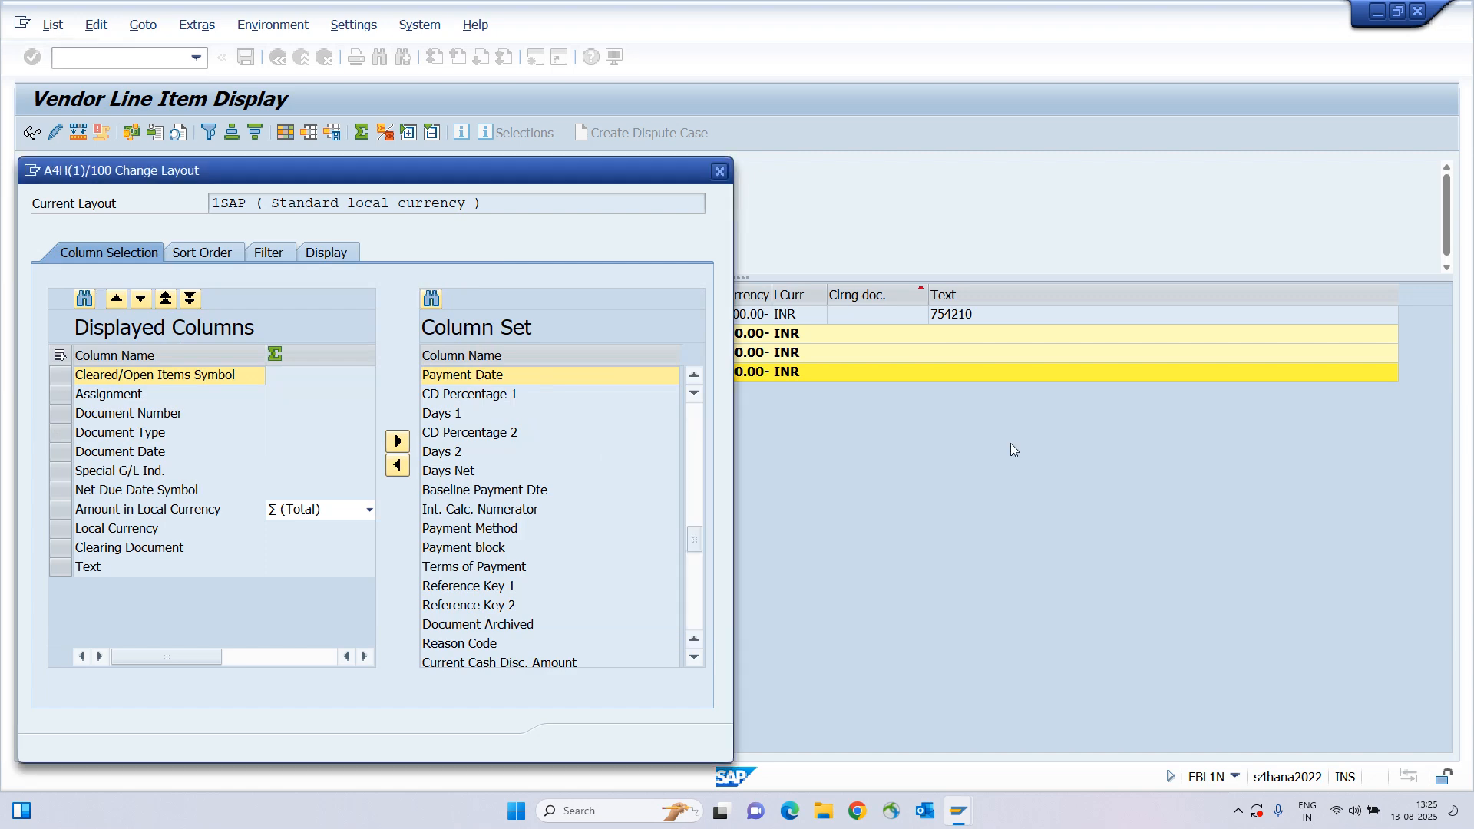
click(397, 466)
Position Payment Date right after Document Type and apply the layout.
click(112, 587)
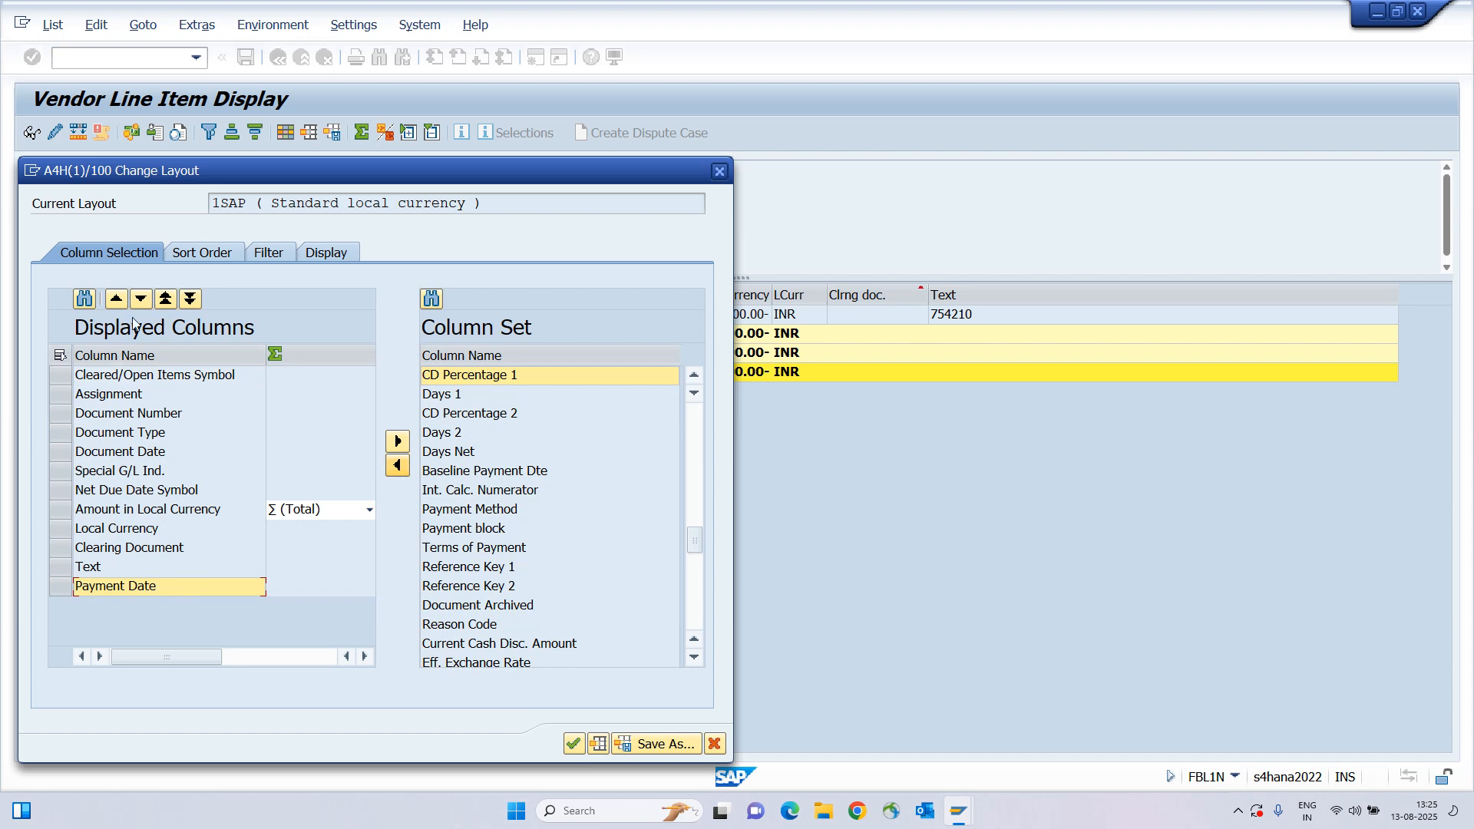
click(161, 301)
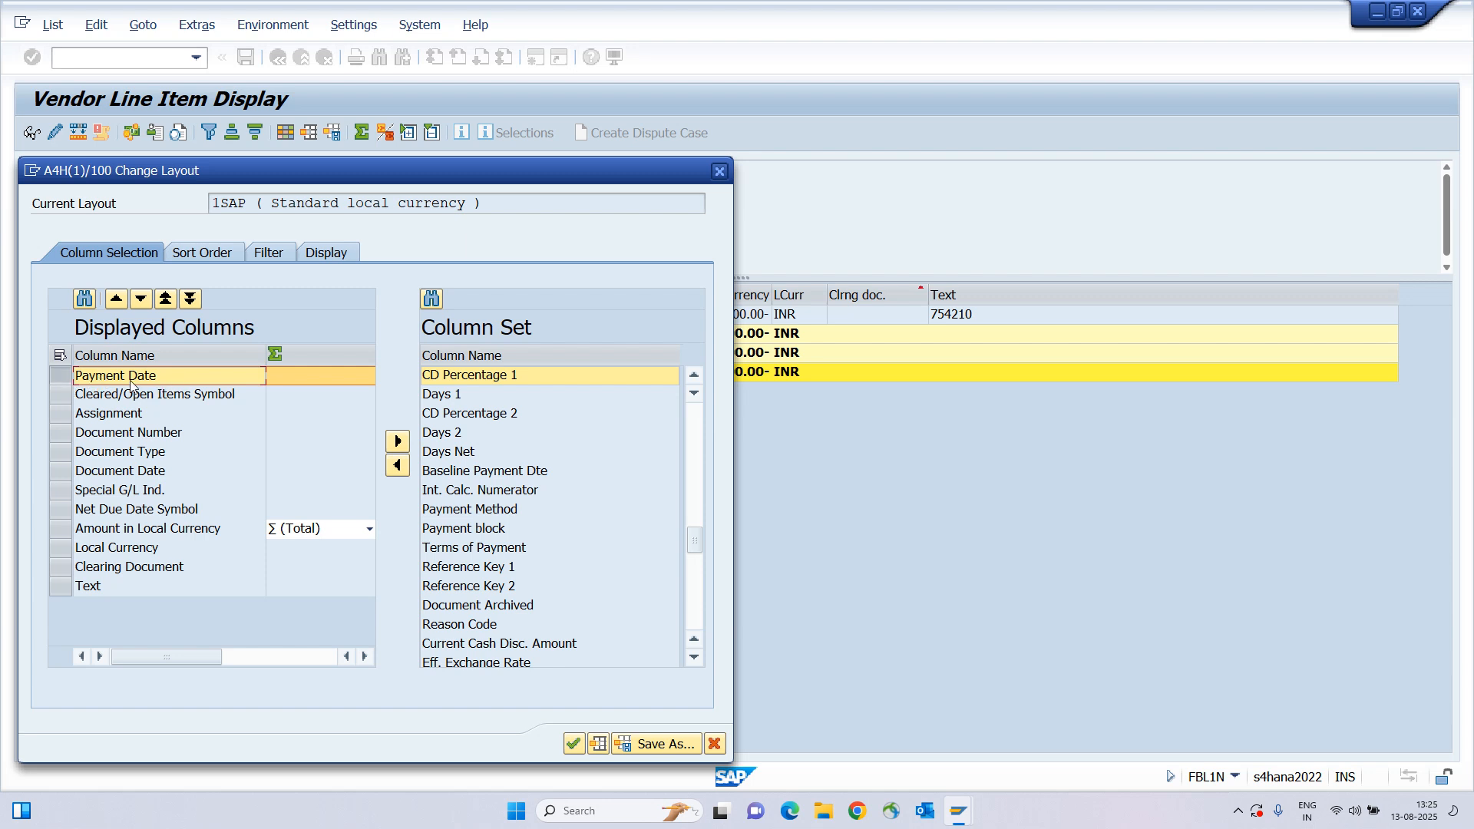
click(115, 436)
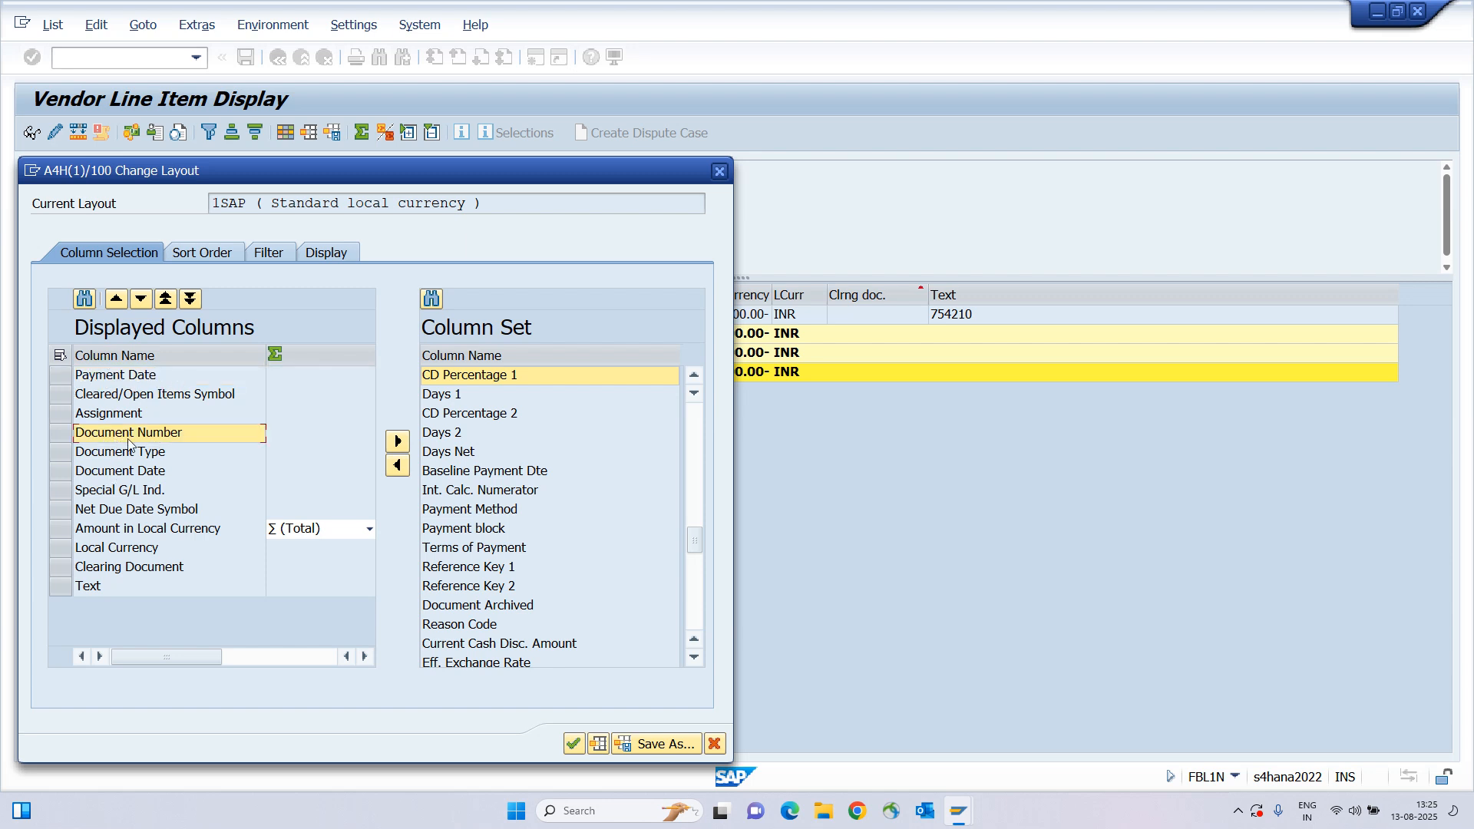
click(124, 473)
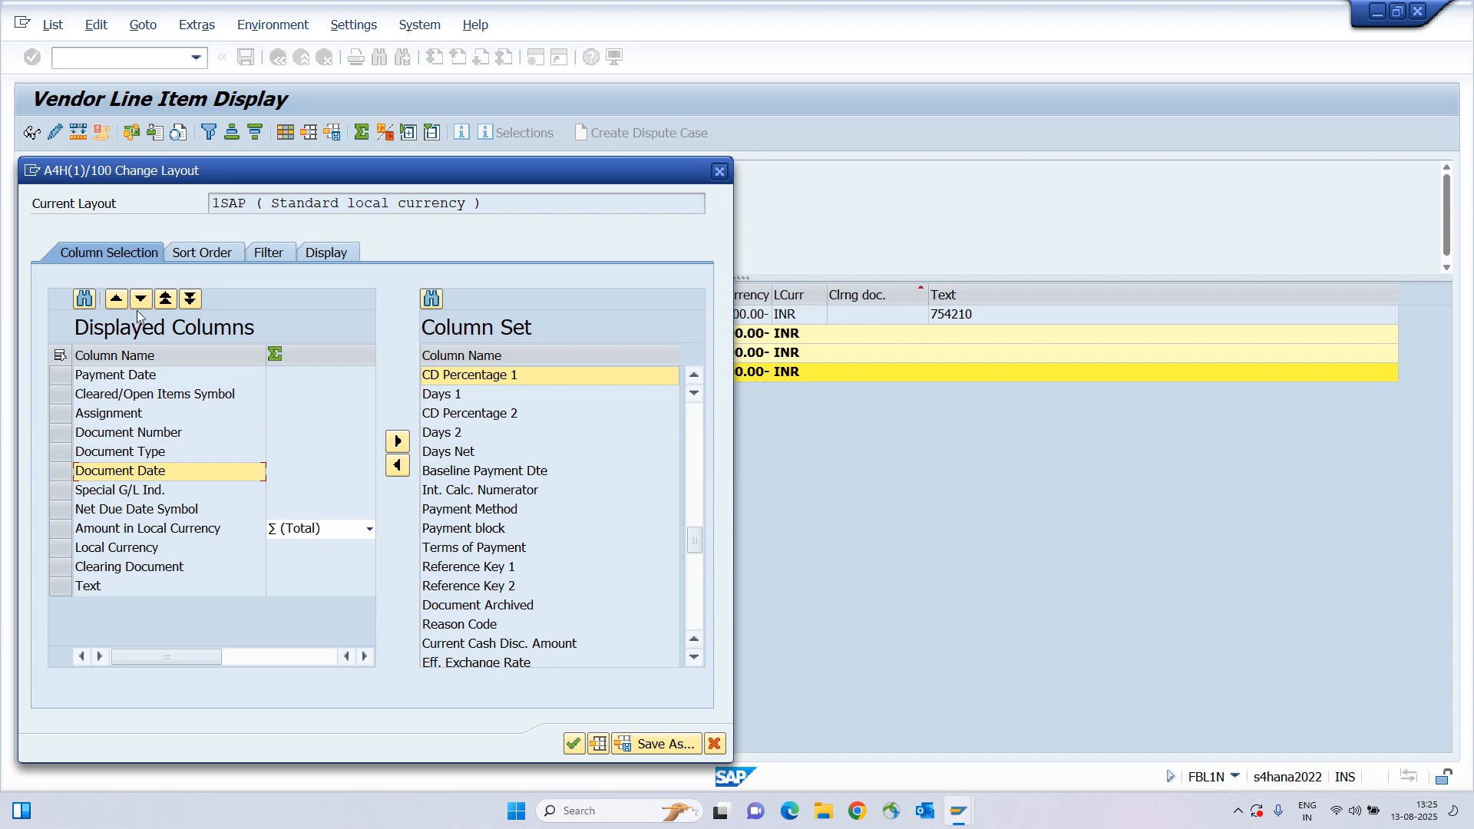
click(109, 379)
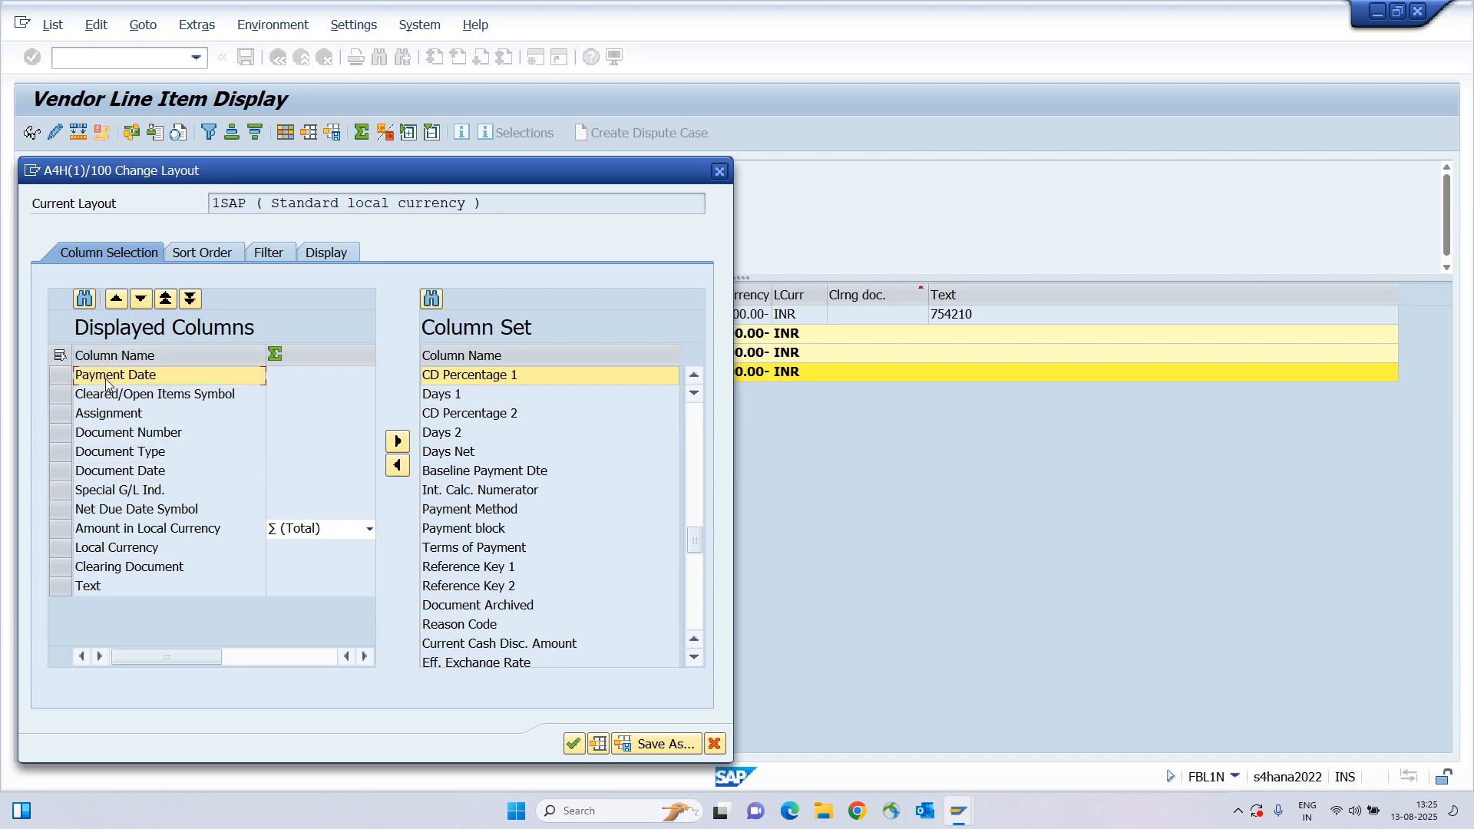
click(140, 301)
click(140, 300)
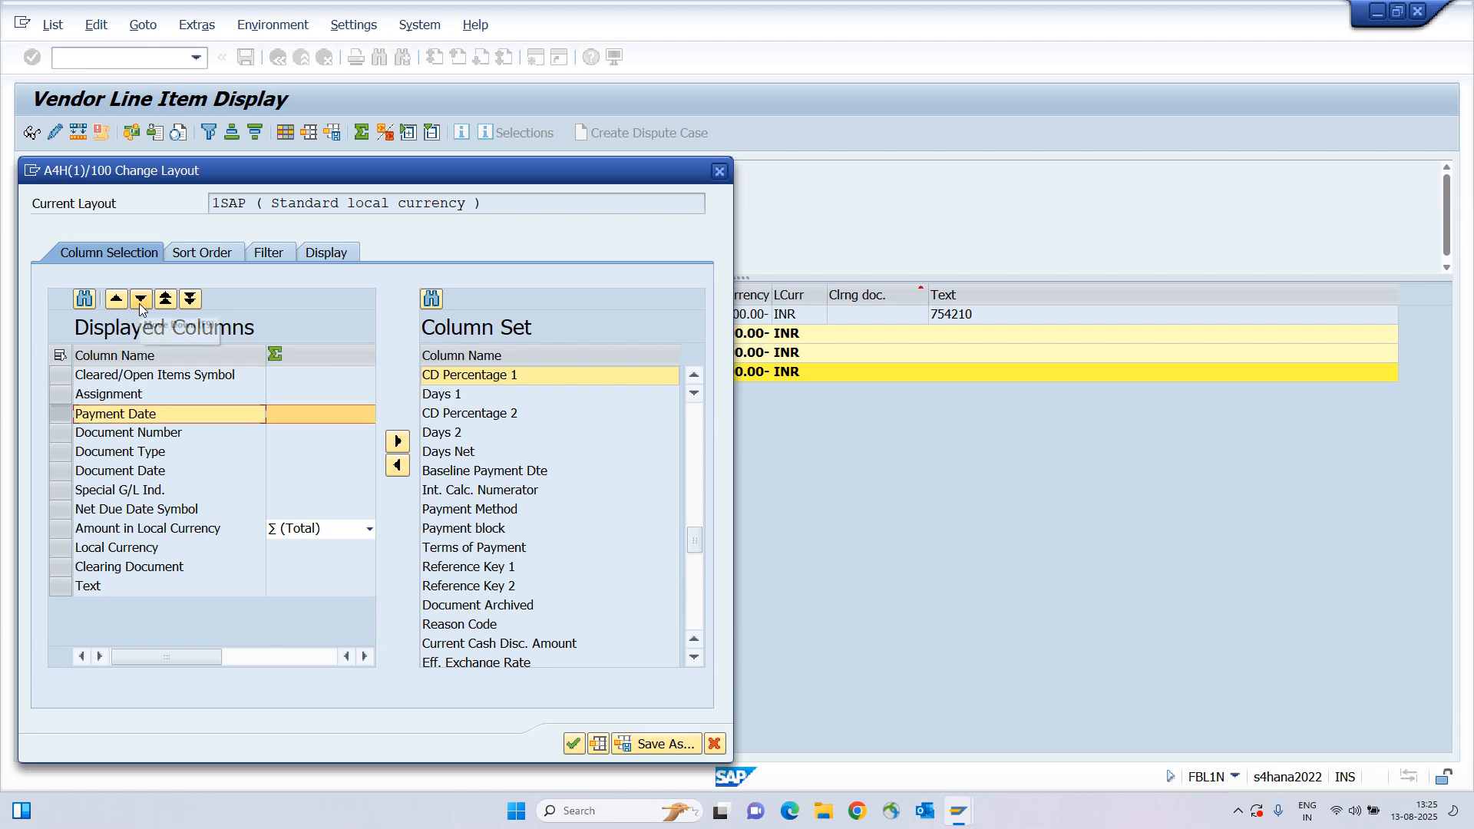
click(139, 301)
click(140, 301)
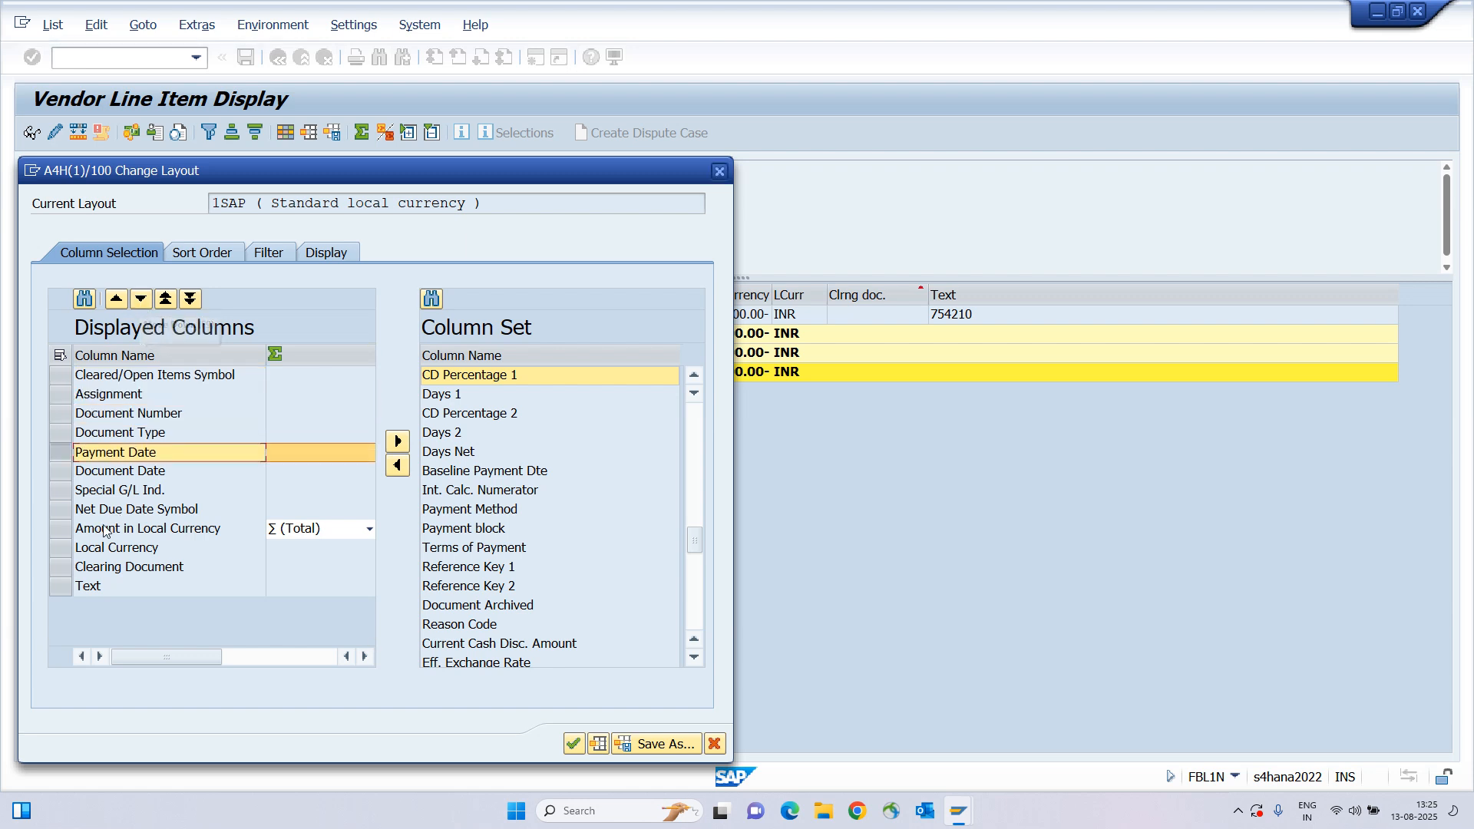
click(572, 744)
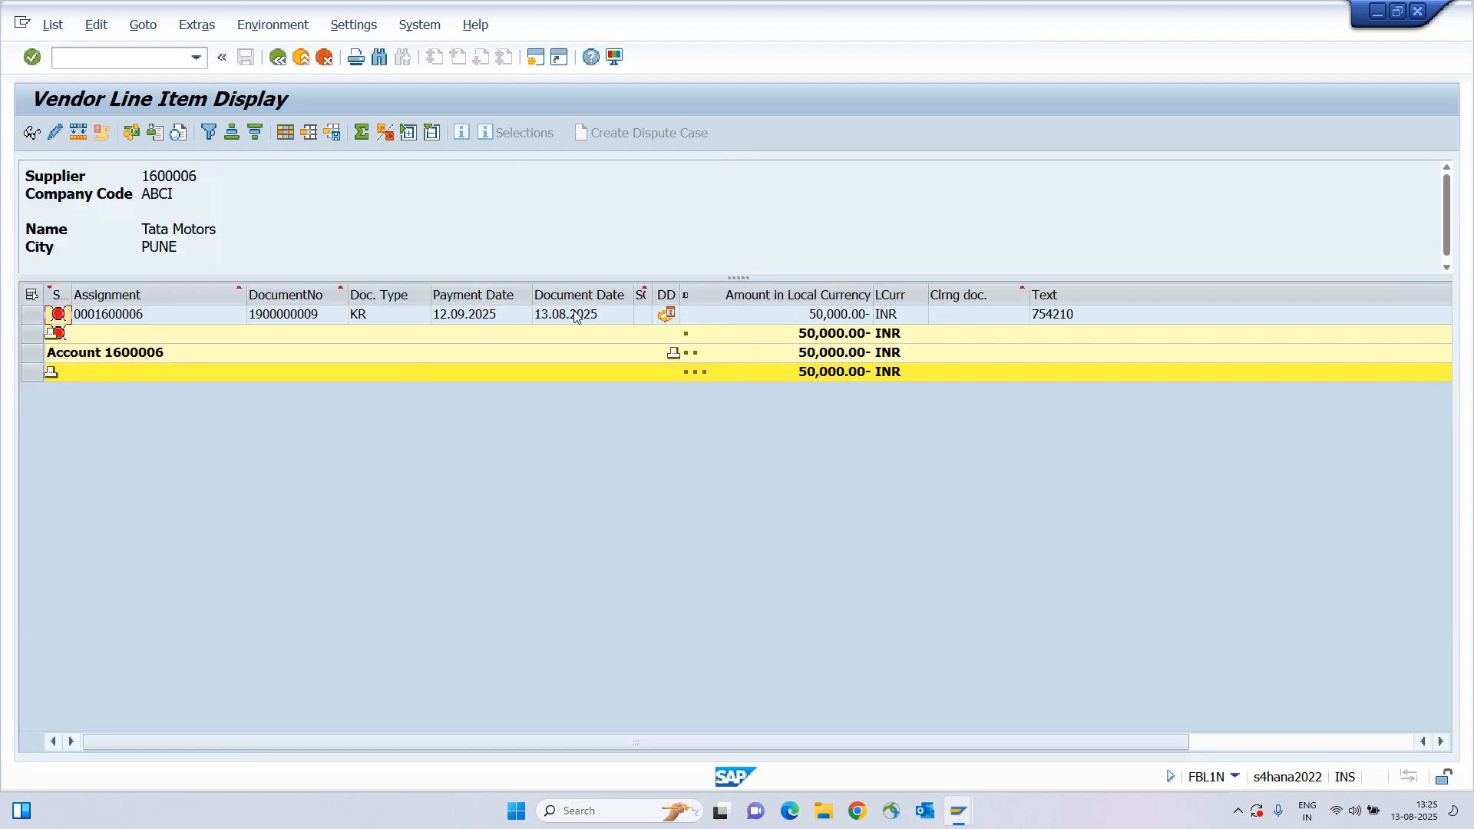
Widen the Special G/L Ind. and Due Date columns to full headings, then reopen Change Layout.
click(565, 321)
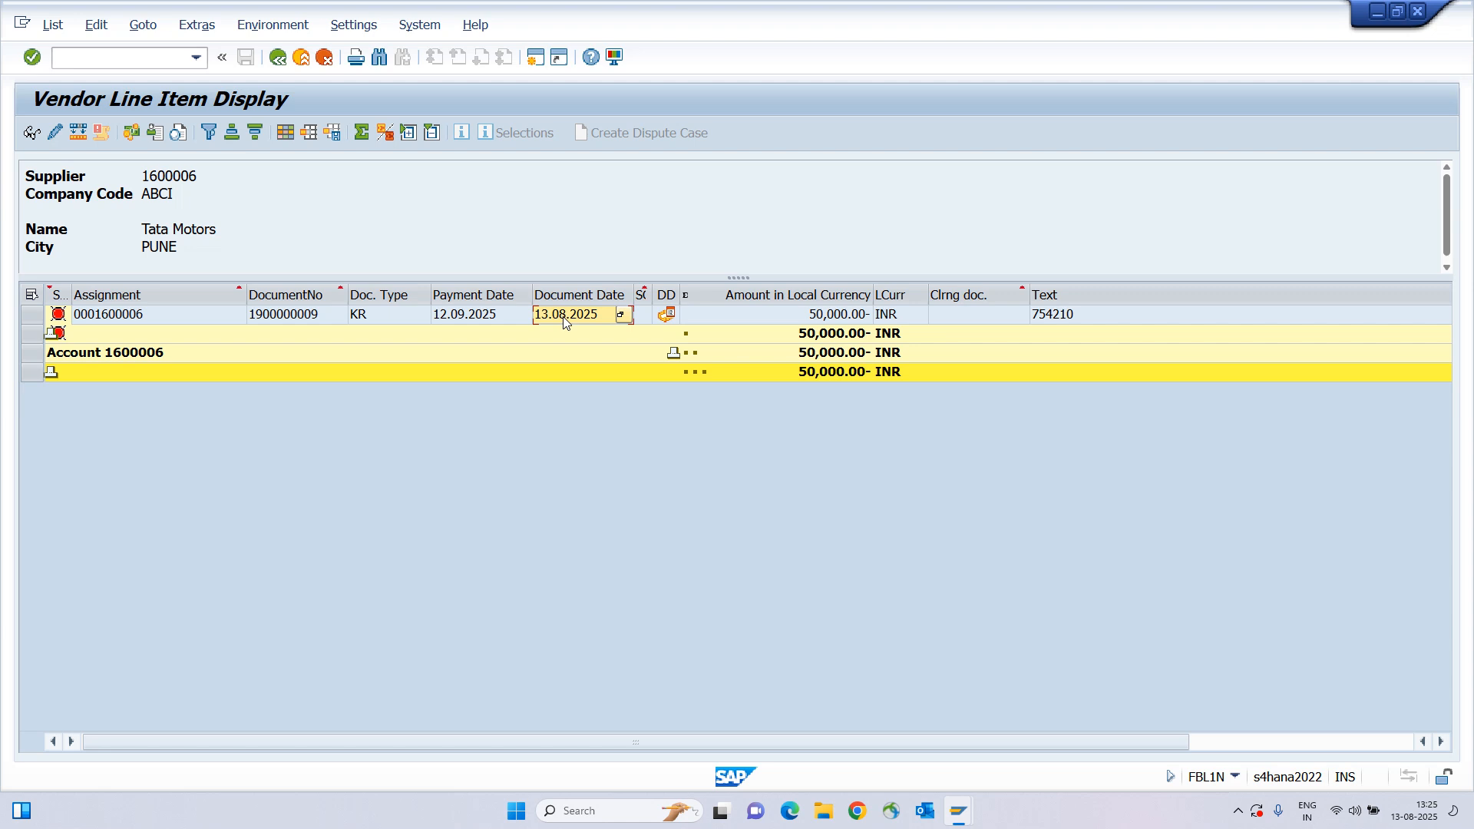
double_click(650, 292)
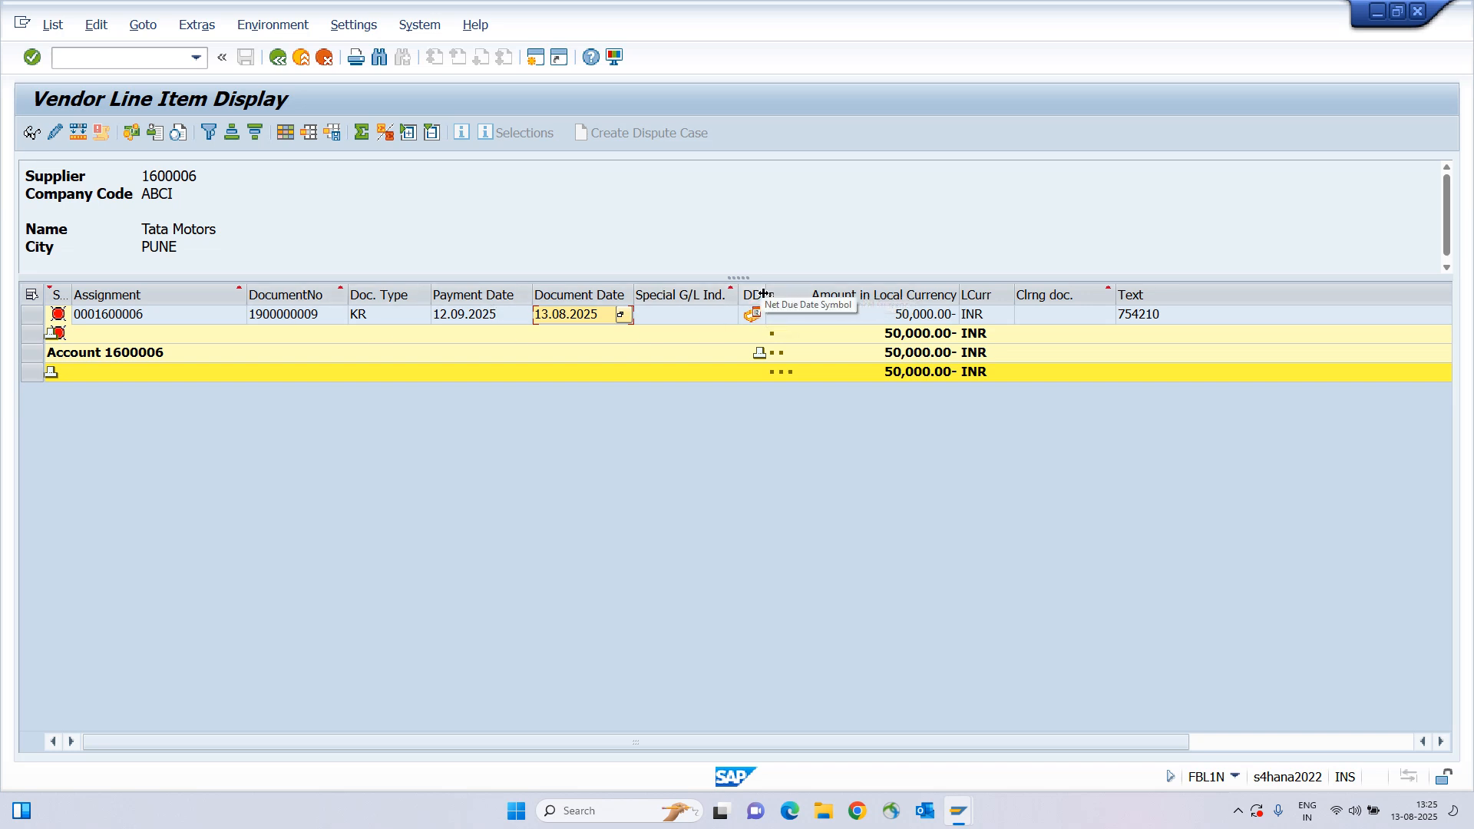
drag(765, 299, 831, 295)
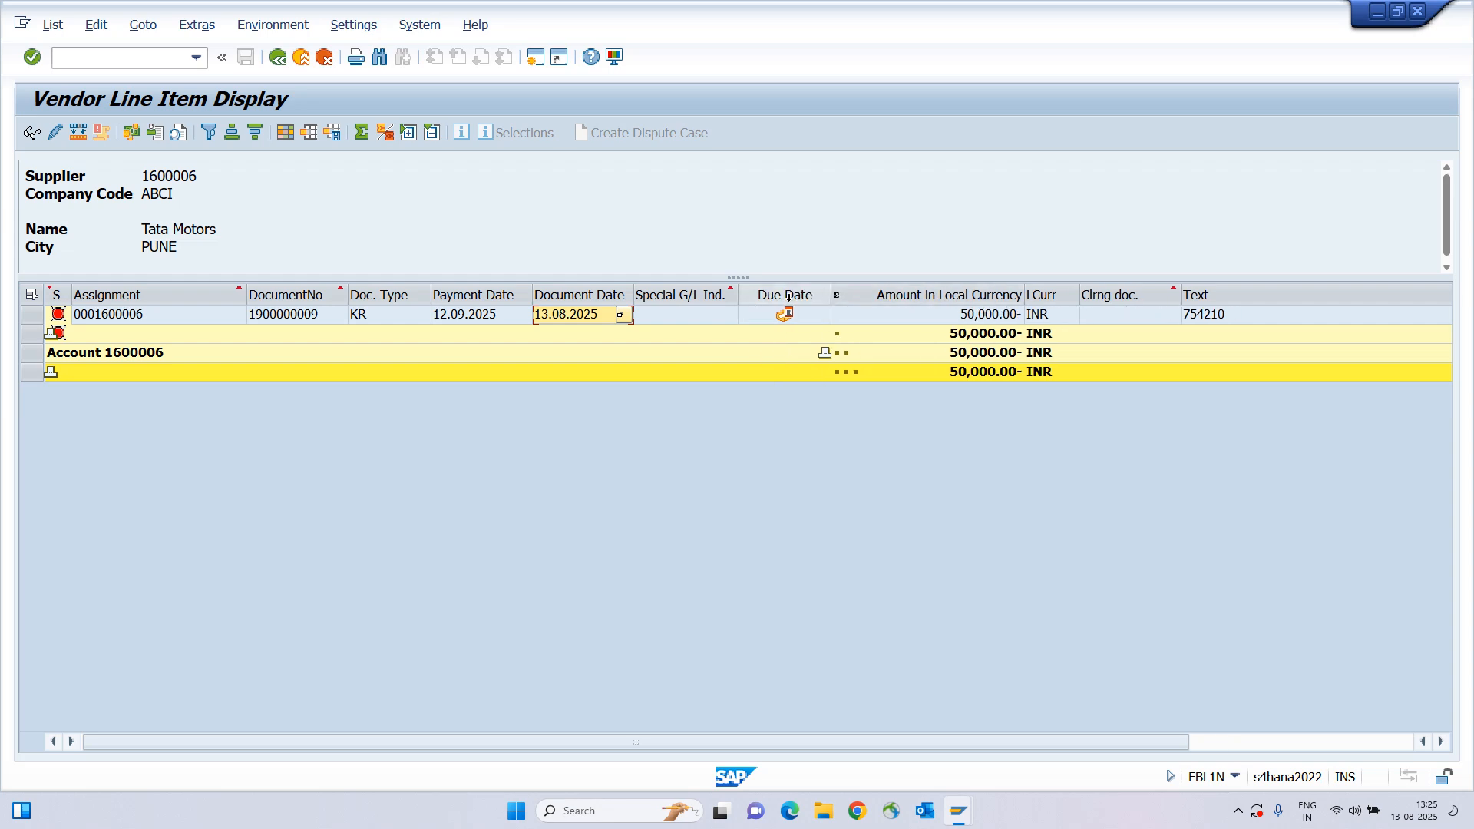
mouse_move(790, 320)
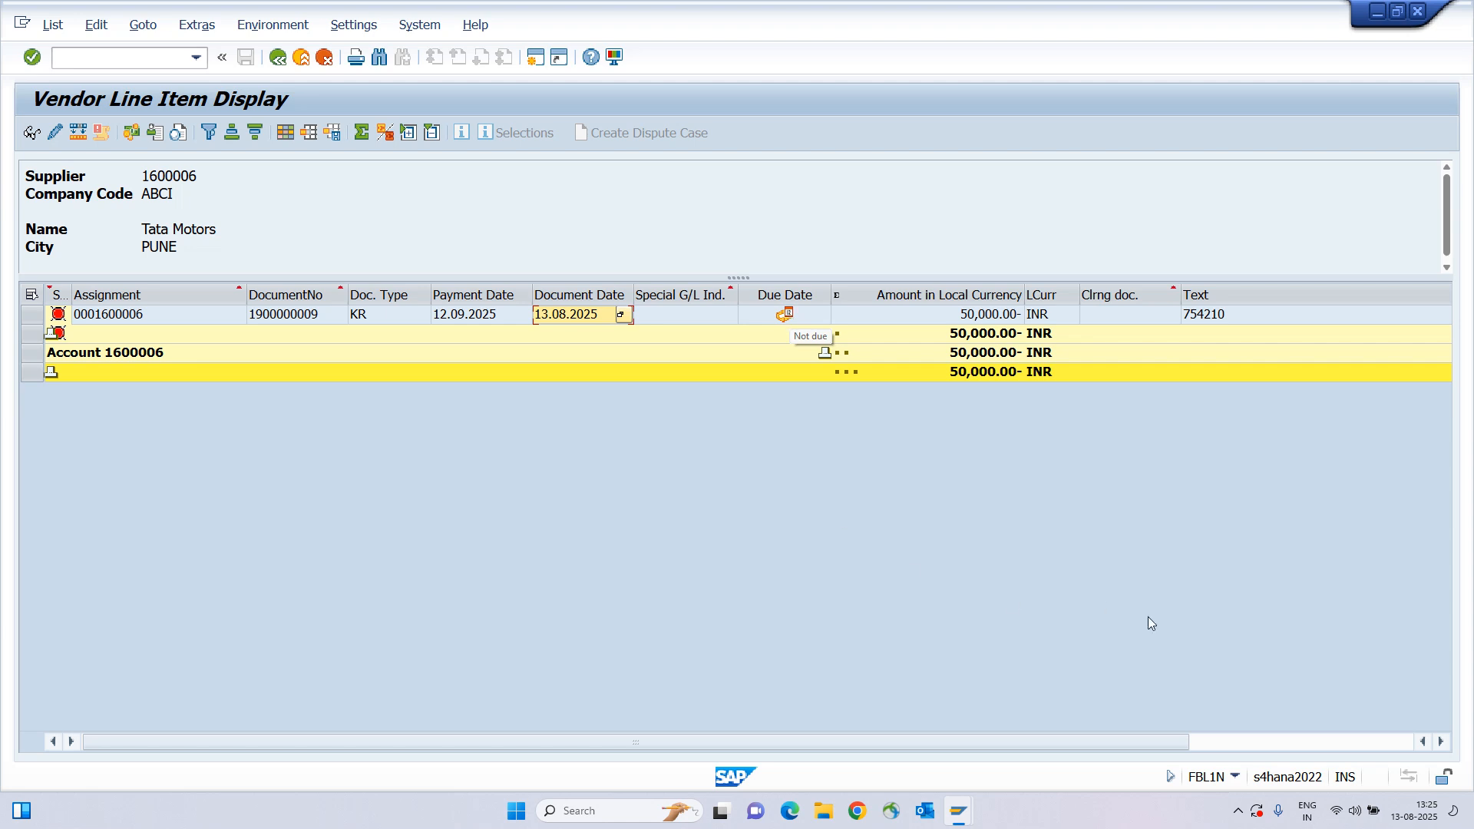
click(1213, 739)
drag(1199, 743, 882, 717)
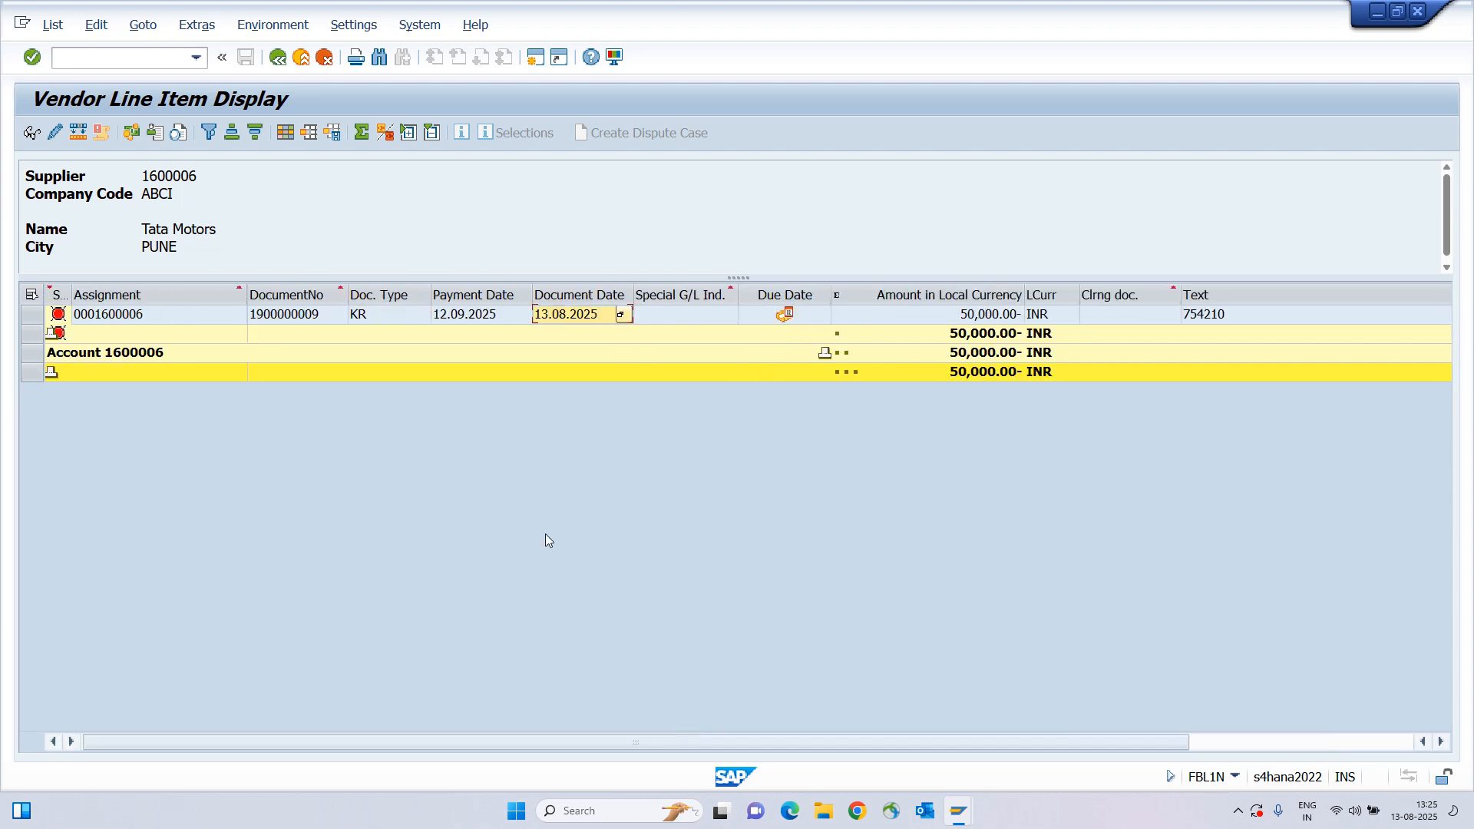
click(284, 134)
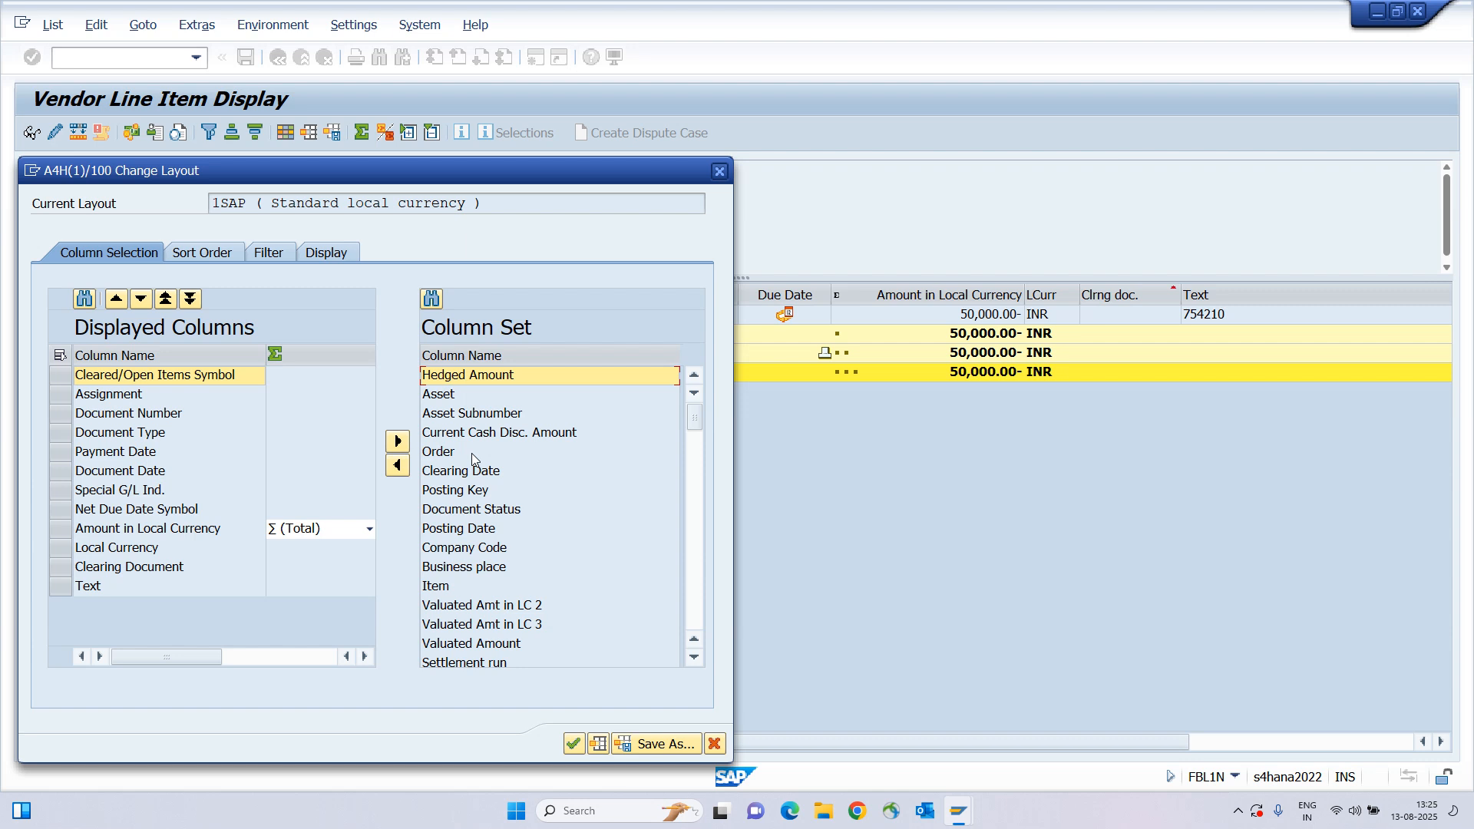
Search the available columns for 'due' and add Net Due Date to the displayed columns.
click(432, 299)
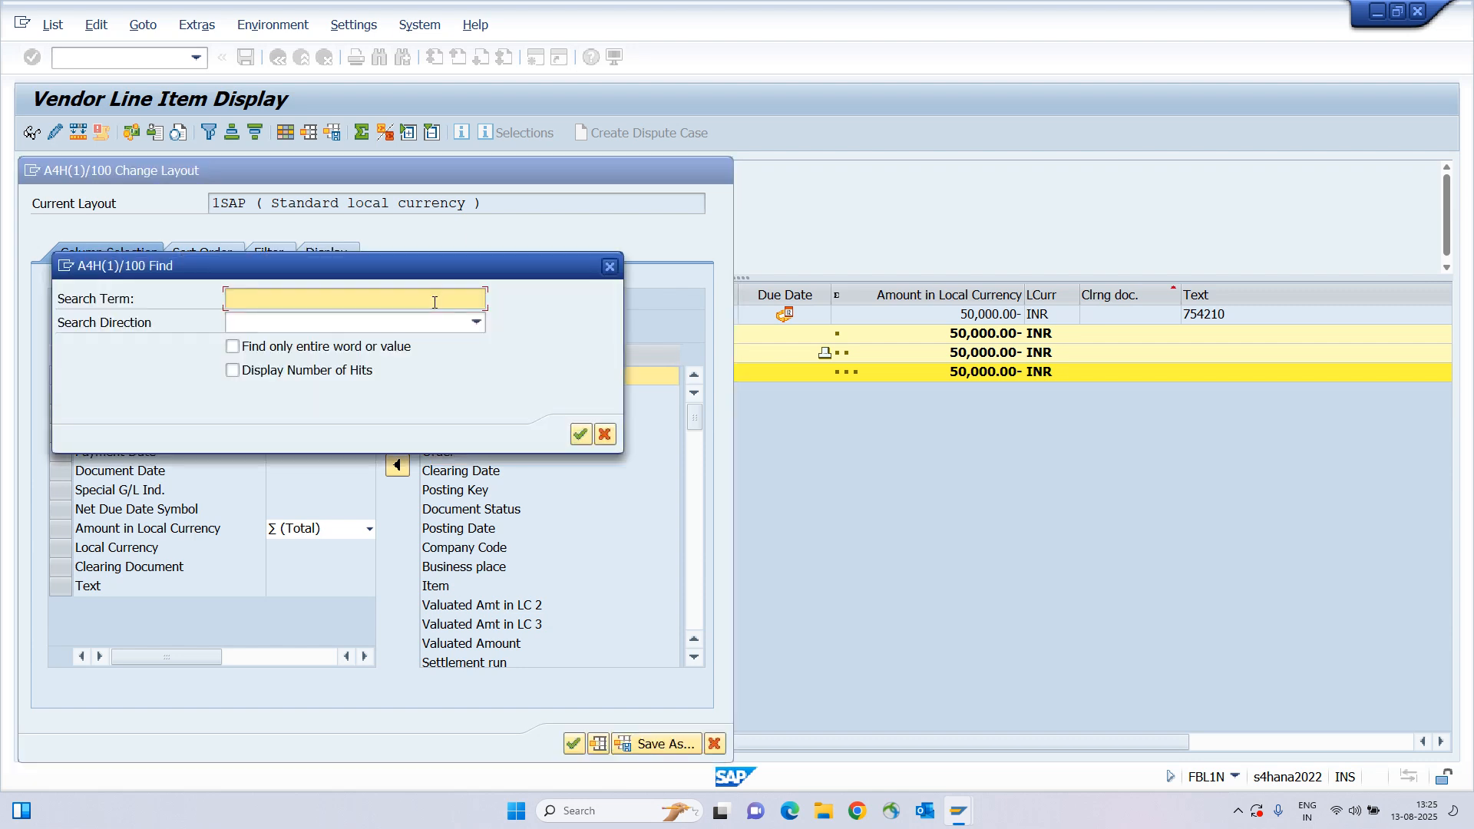
text(dye)
text(e)
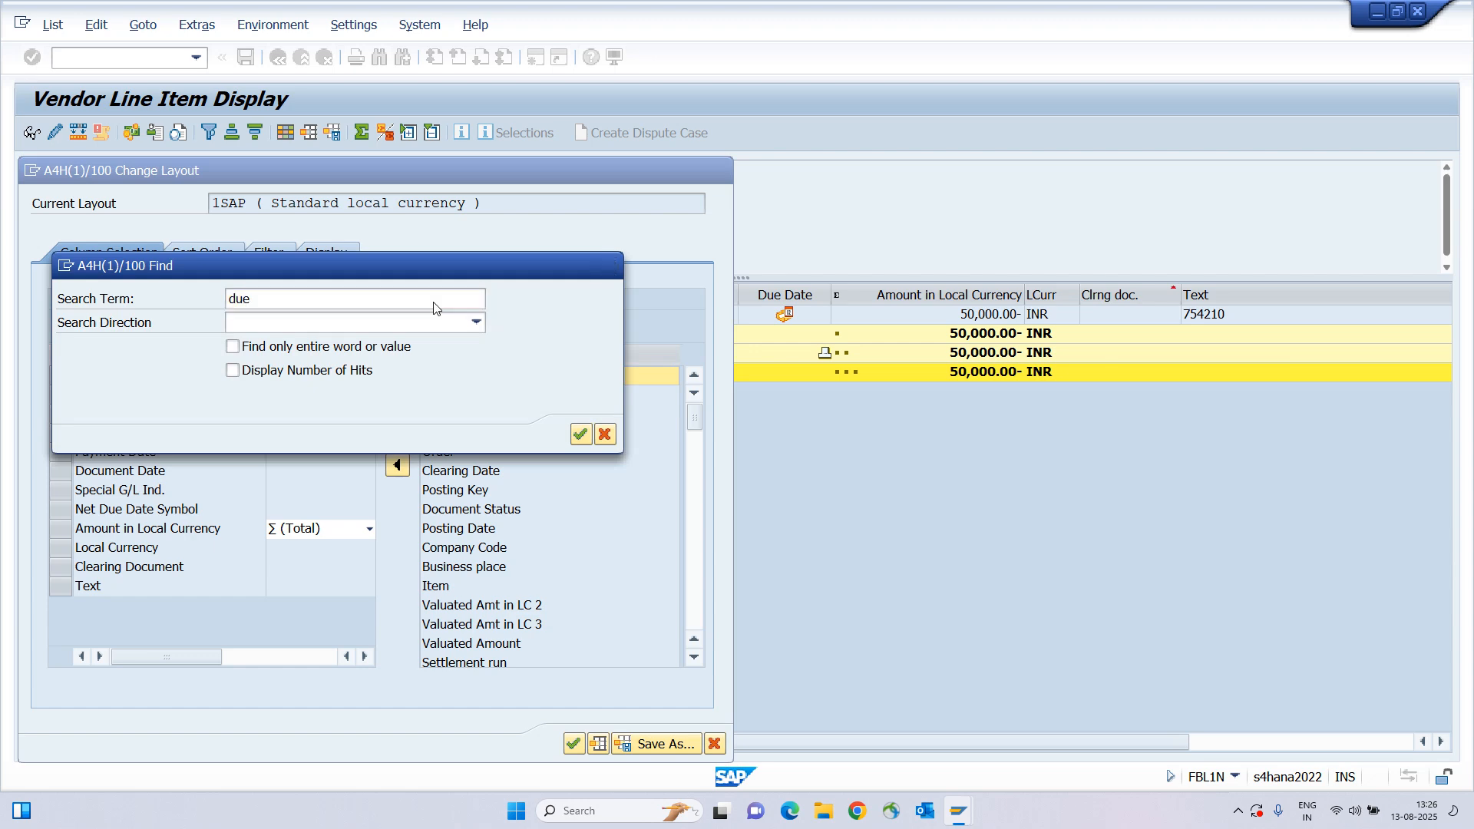
key(Return)
drag(451, 271, 450, 488)
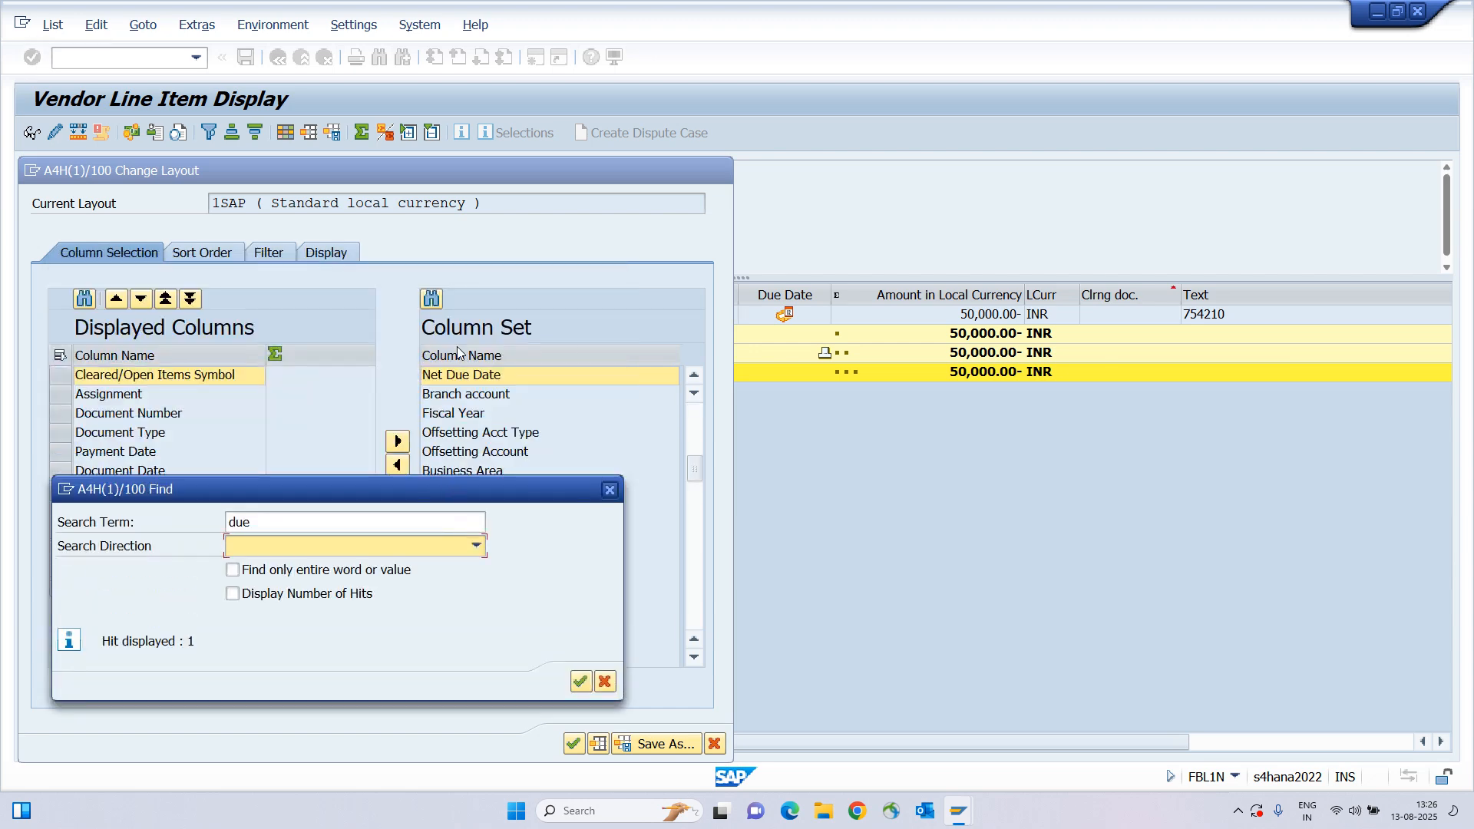
click(612, 493)
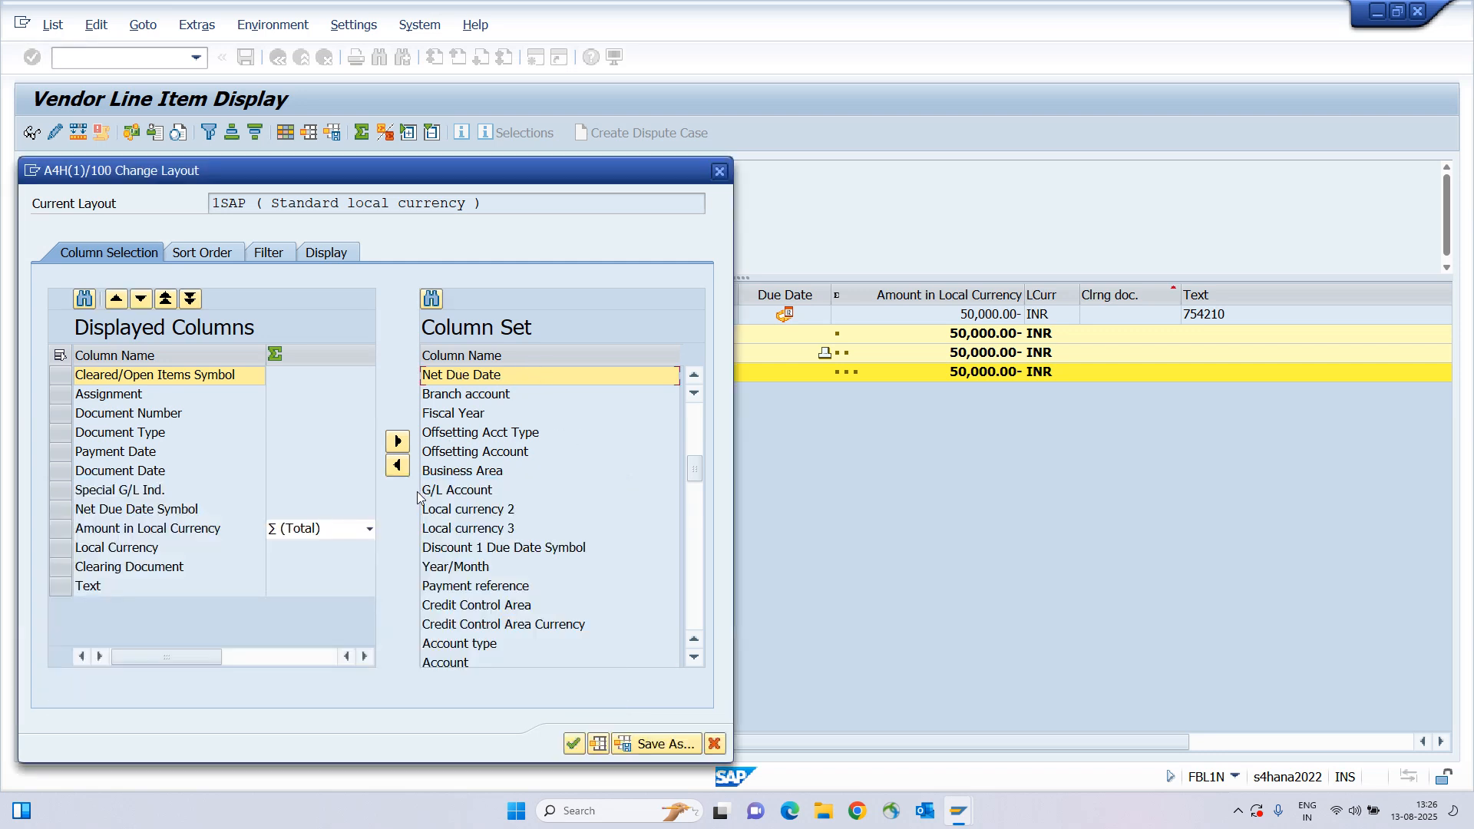
click(398, 466)
Move Net Due Date three places down, just before Payment Date, and adopt the layout.
click(115, 606)
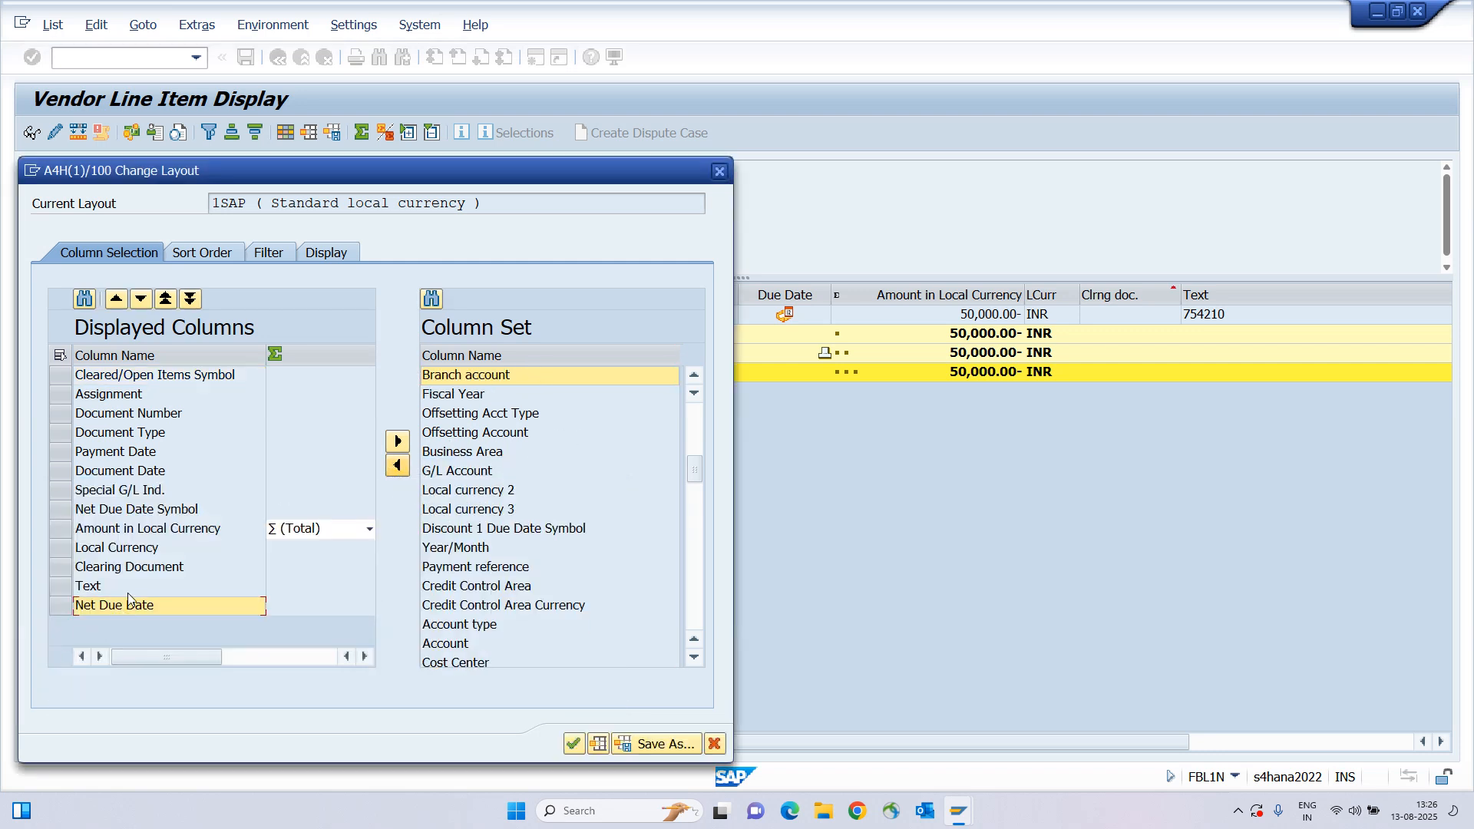
click(142, 298)
click(141, 298)
click(141, 298)
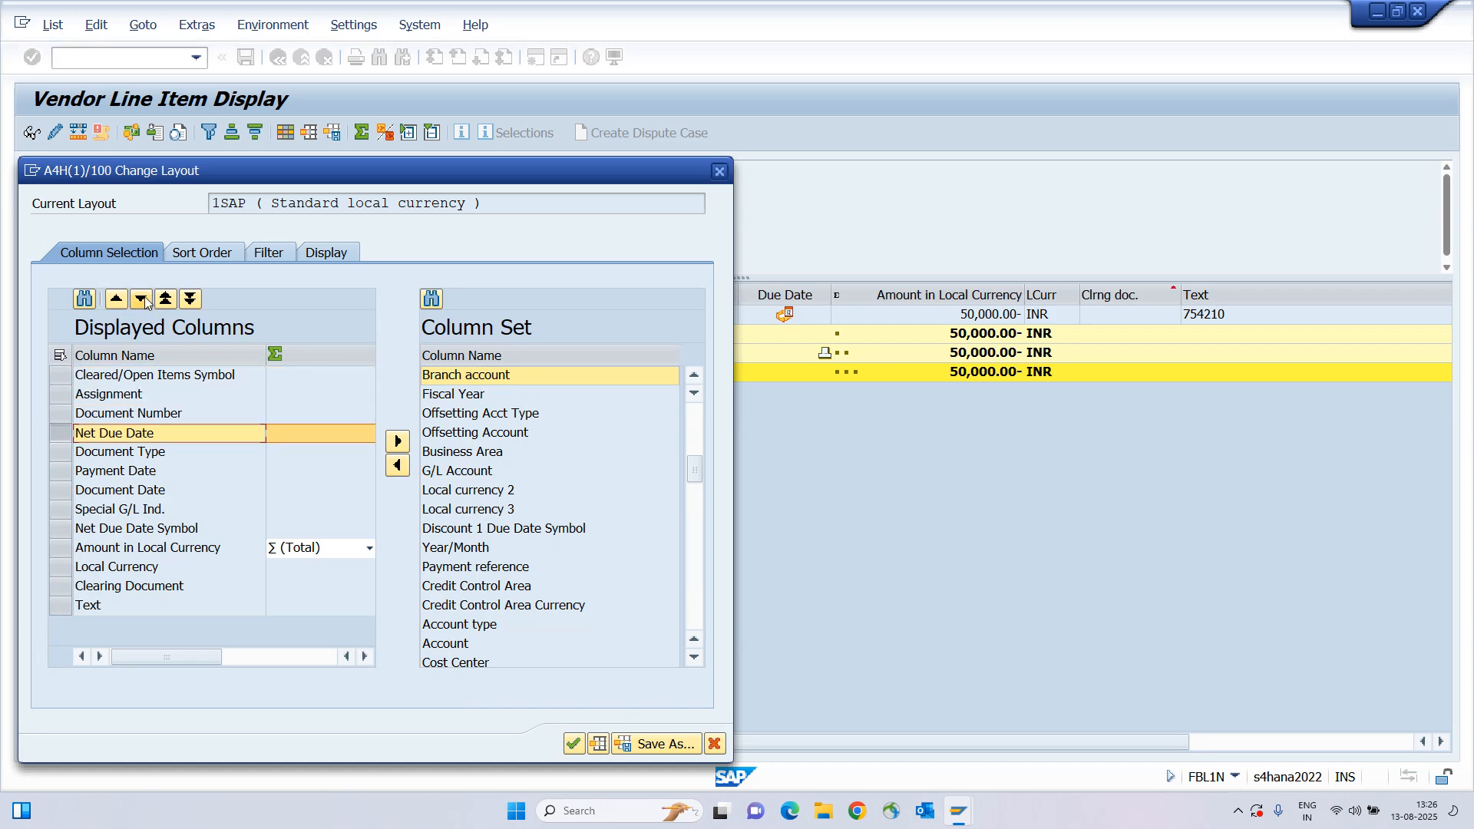
click(141, 299)
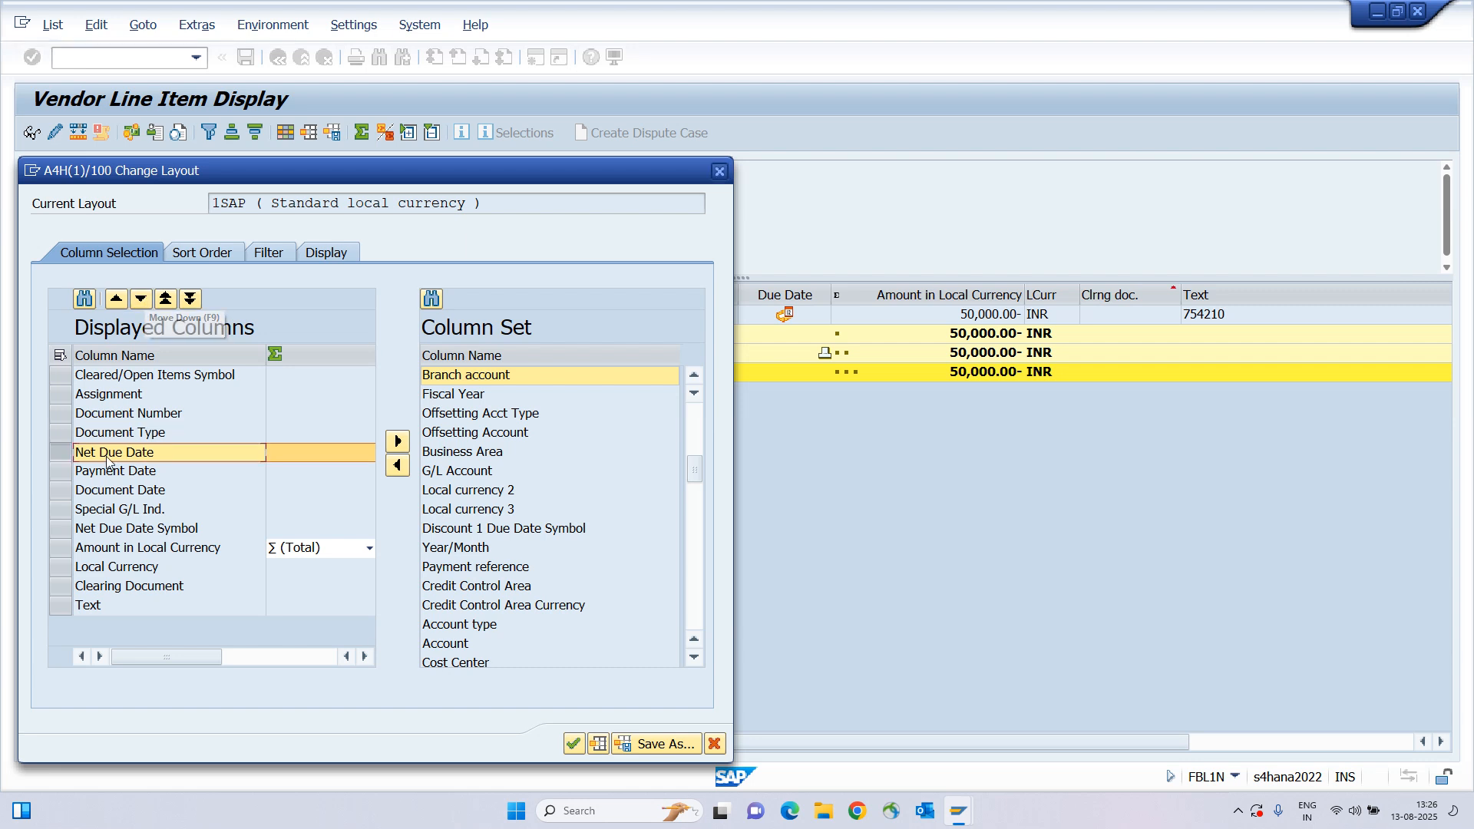
click(573, 744)
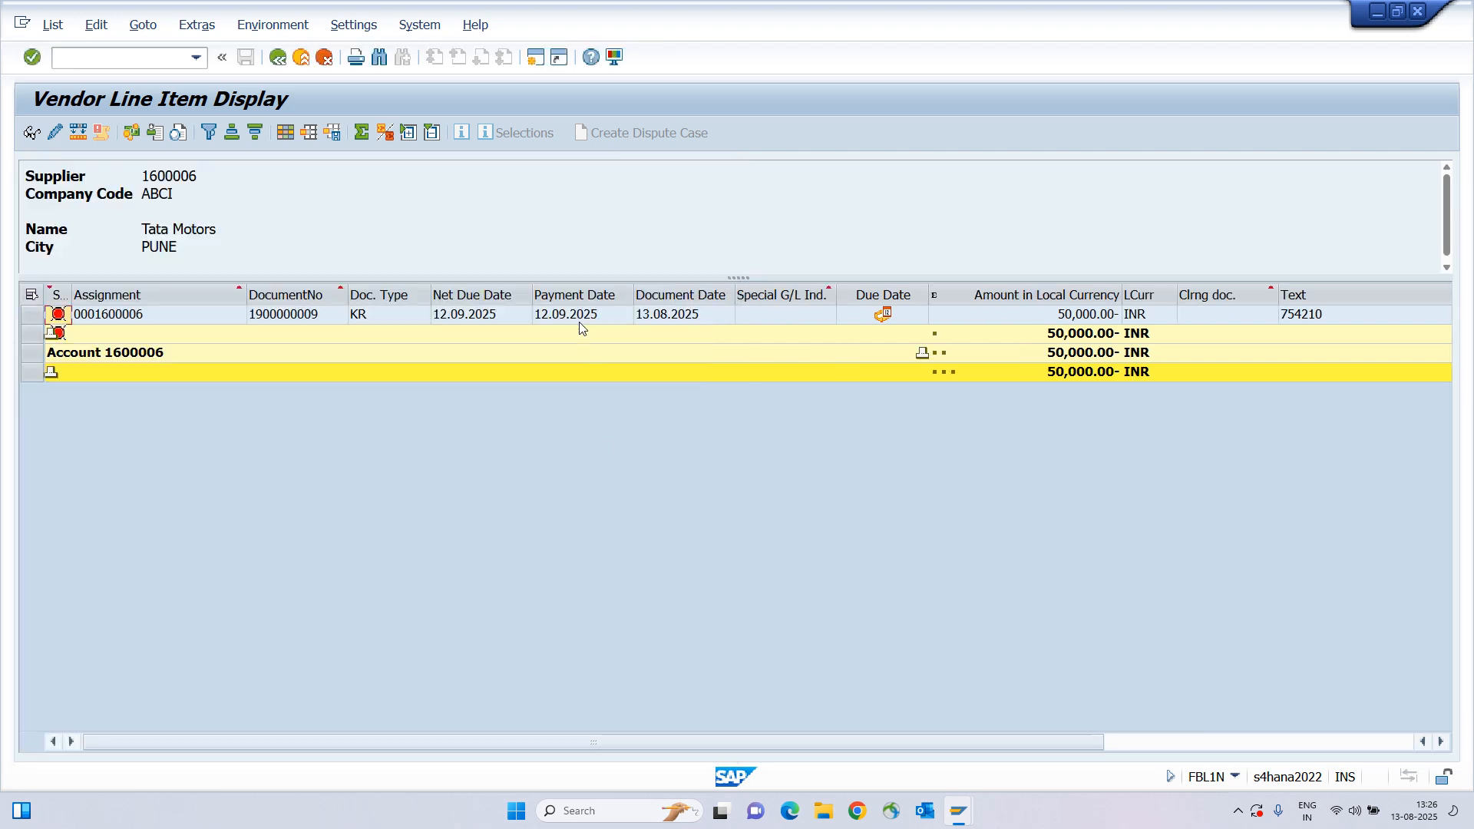
click(585, 317)
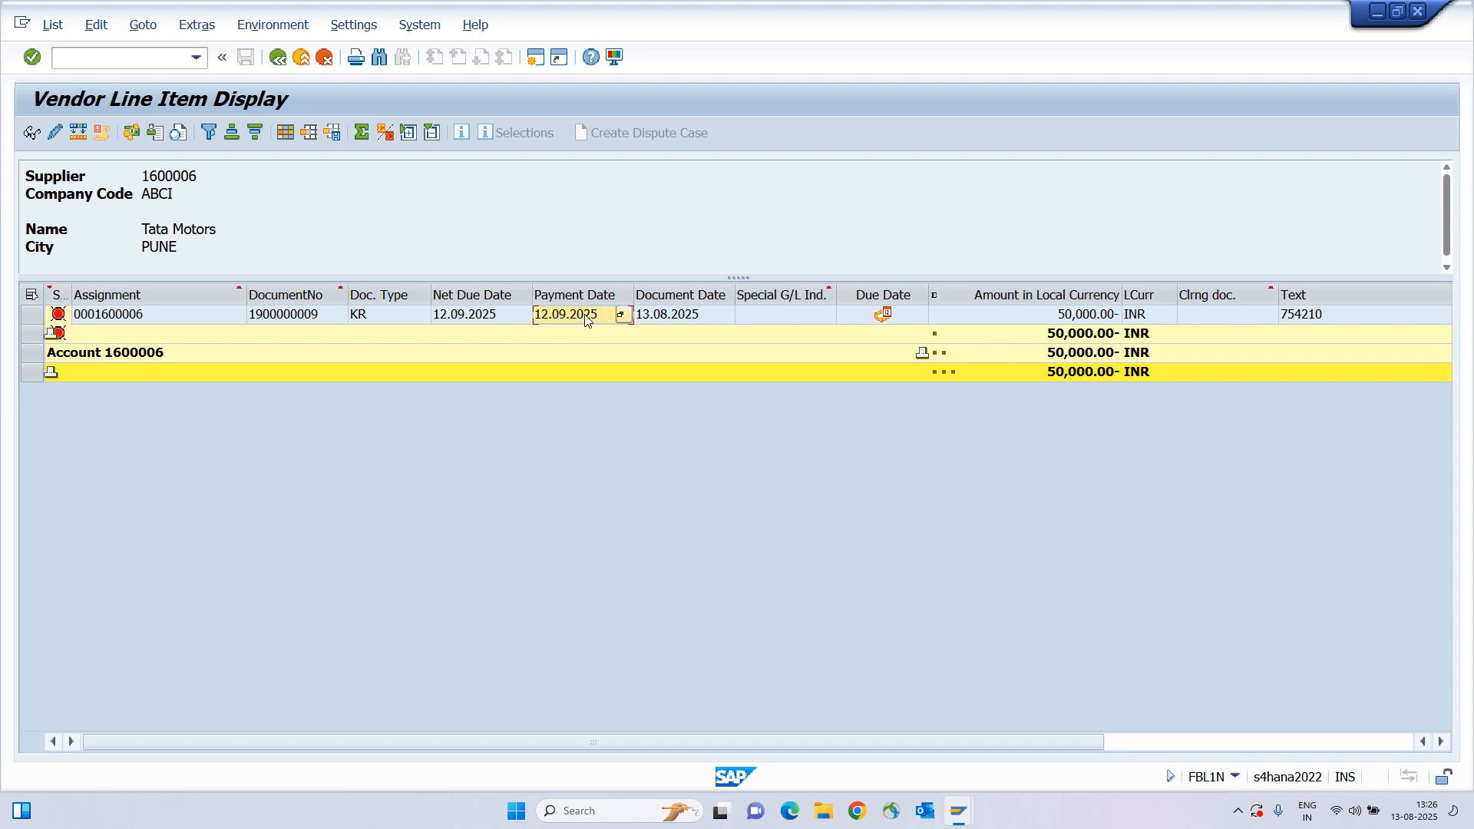
click(461, 317)
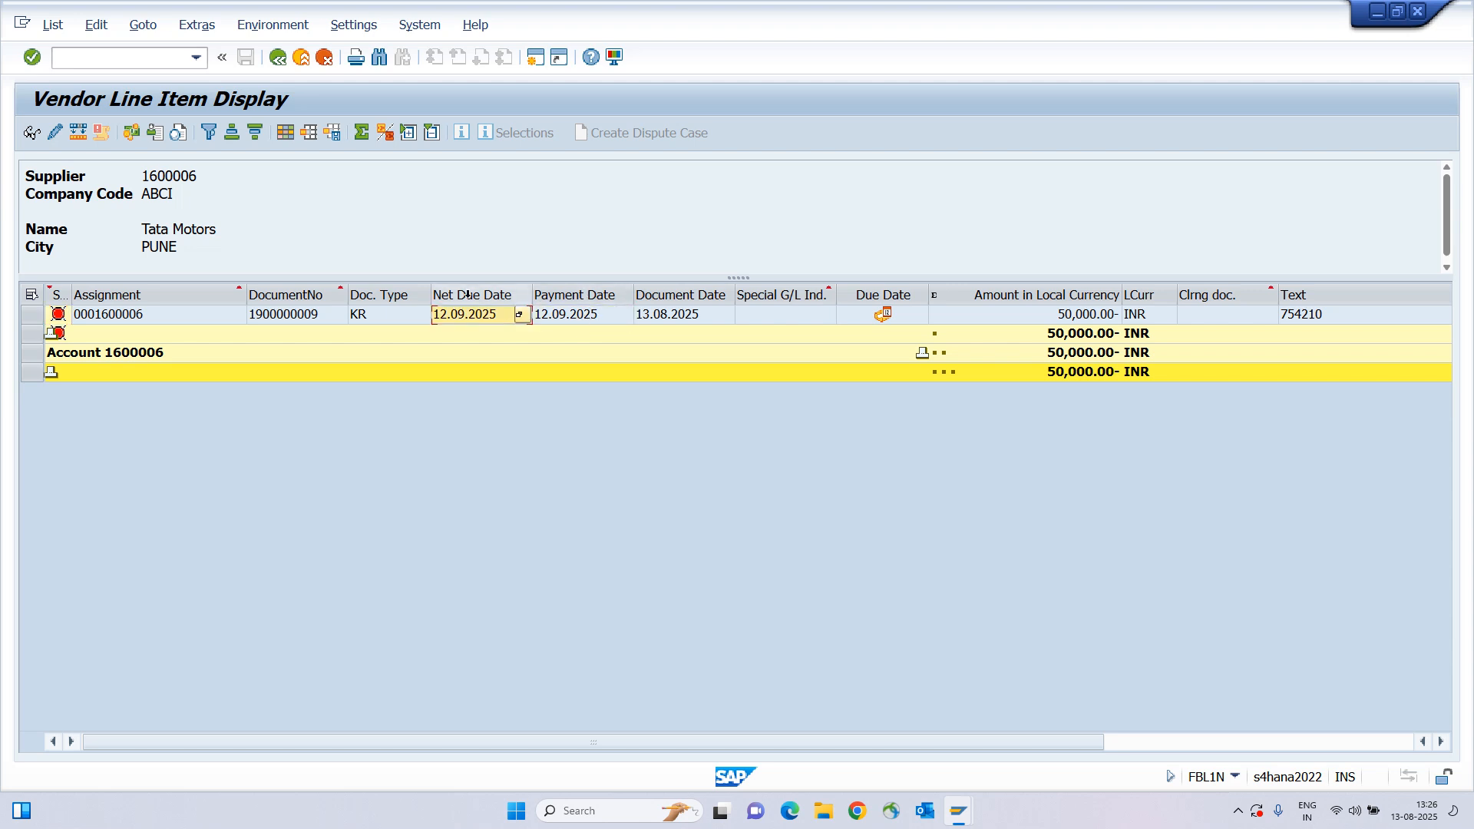
click(672, 318)
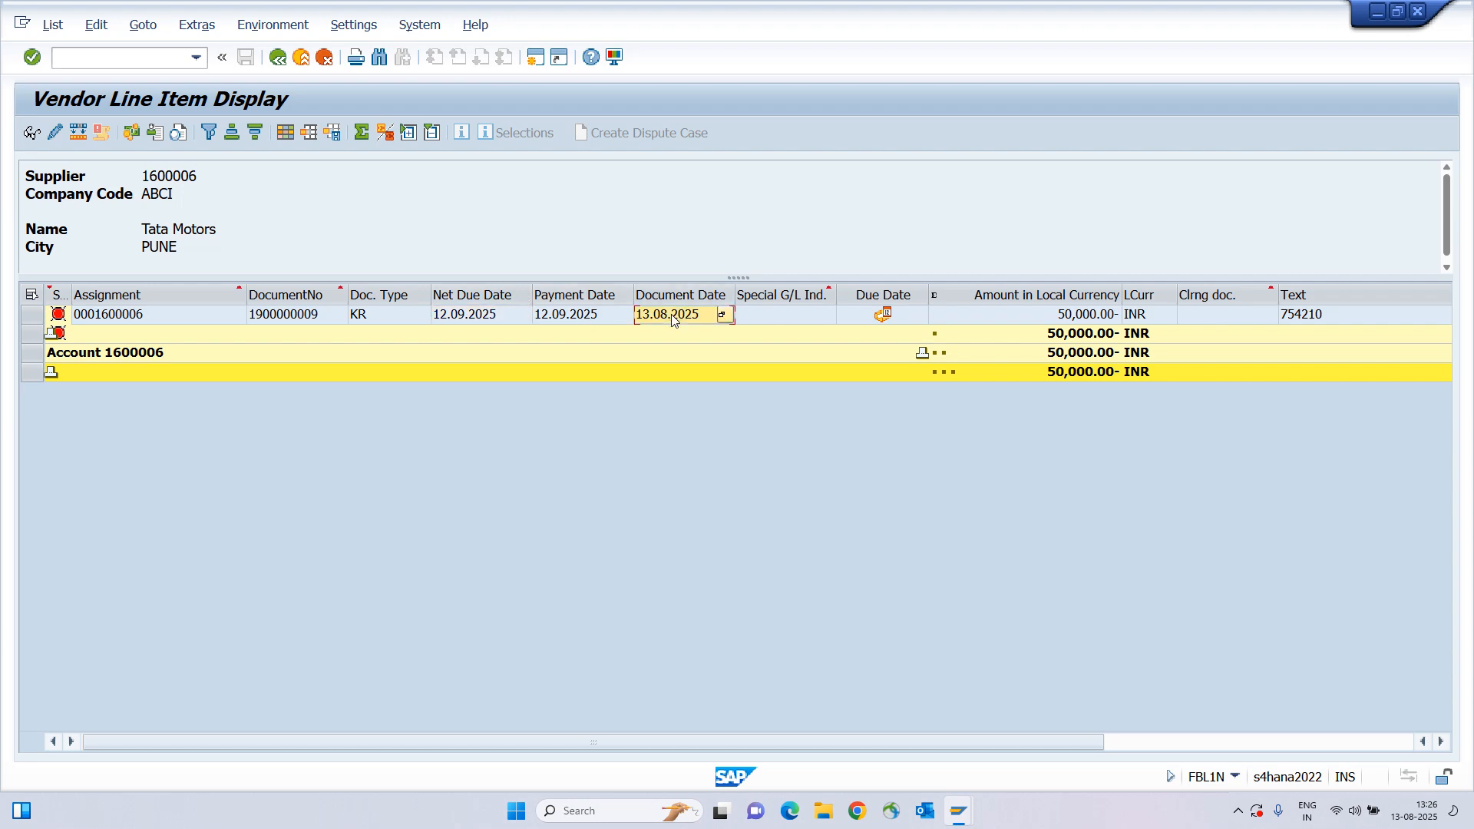
click(584, 320)
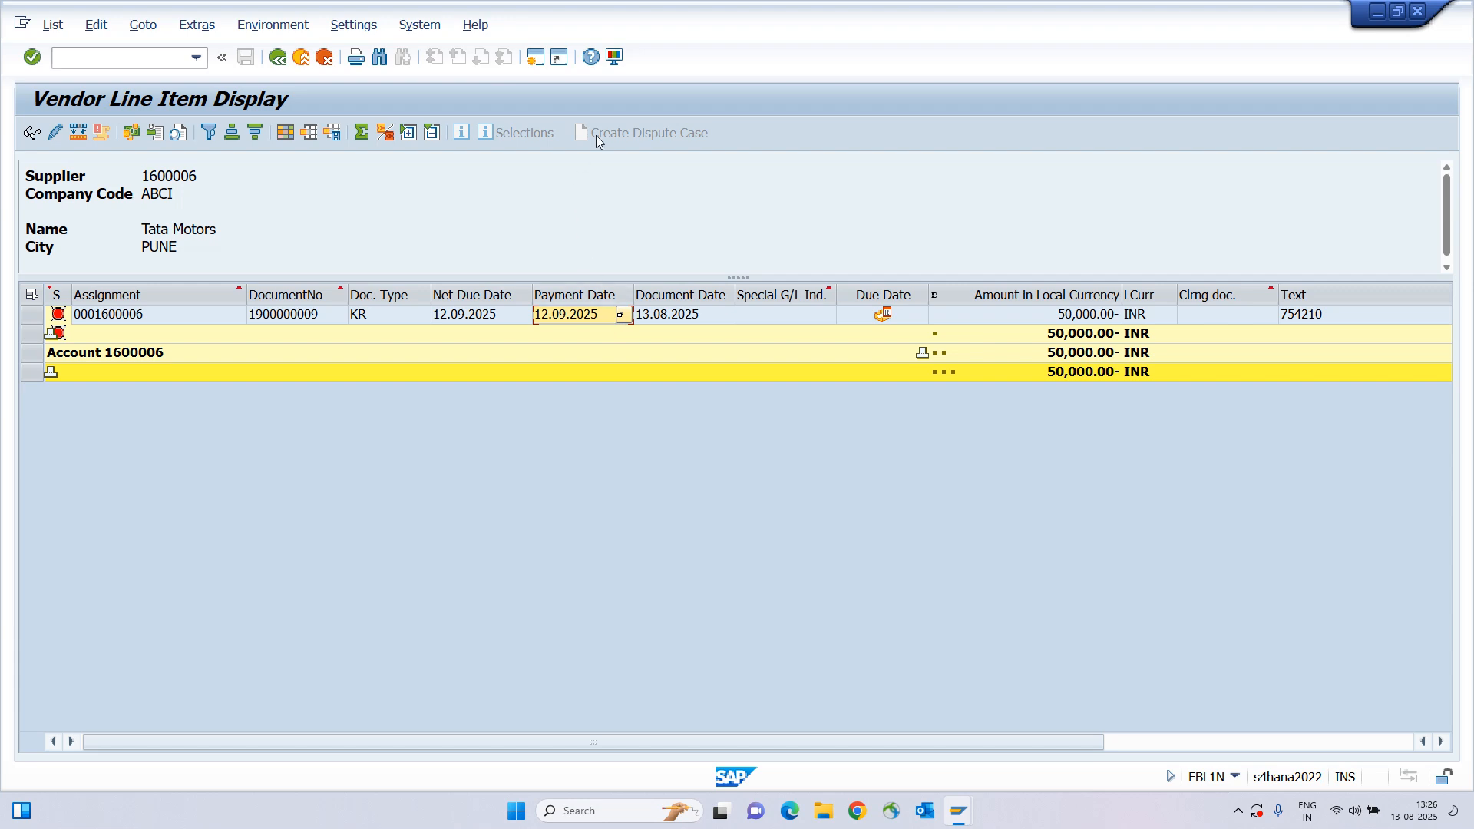
Open F-53 Post Outgoing Payments in a new session.
click(535, 57)
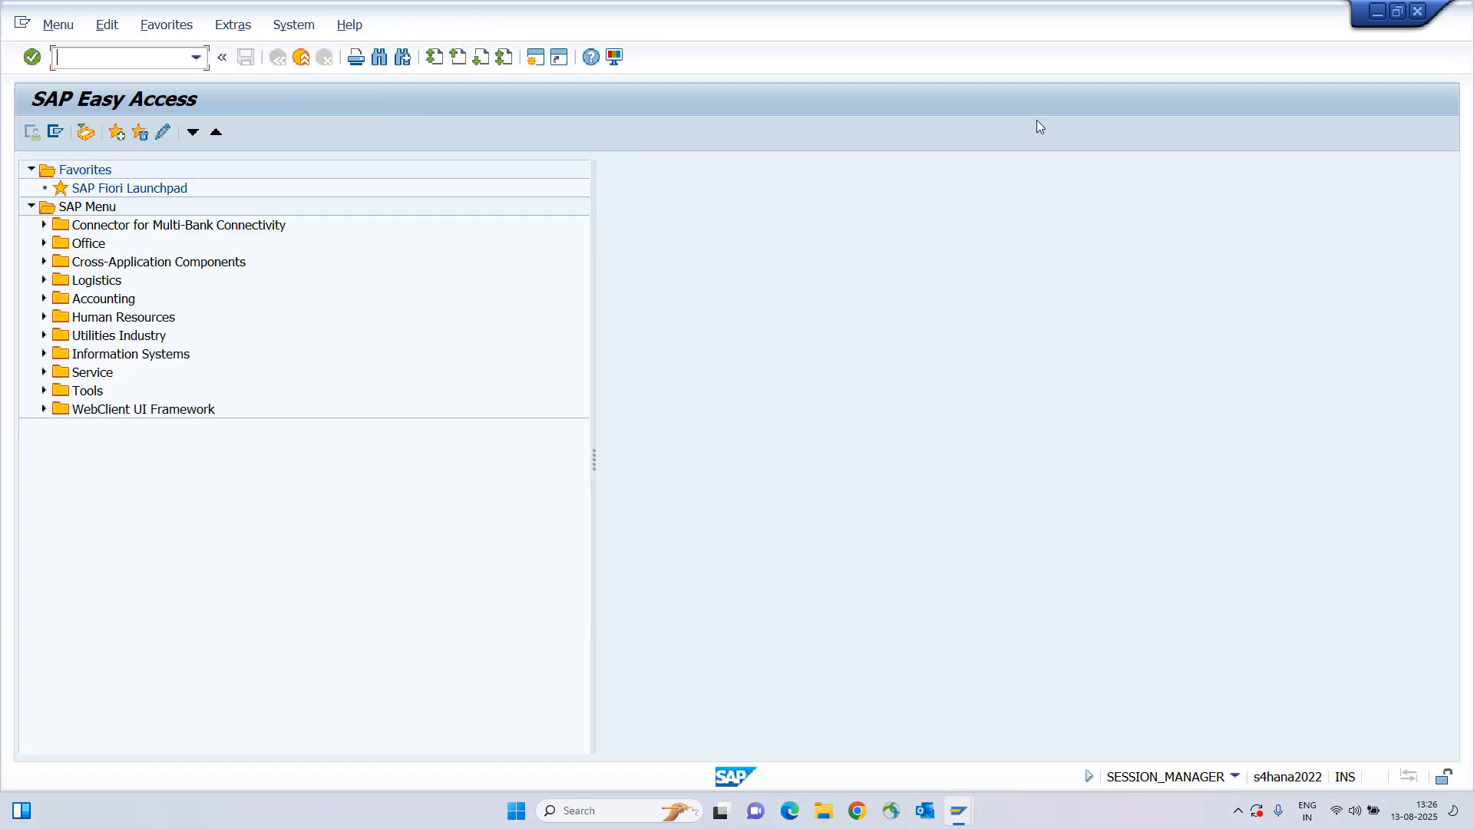
text(f-53)
key(Return)
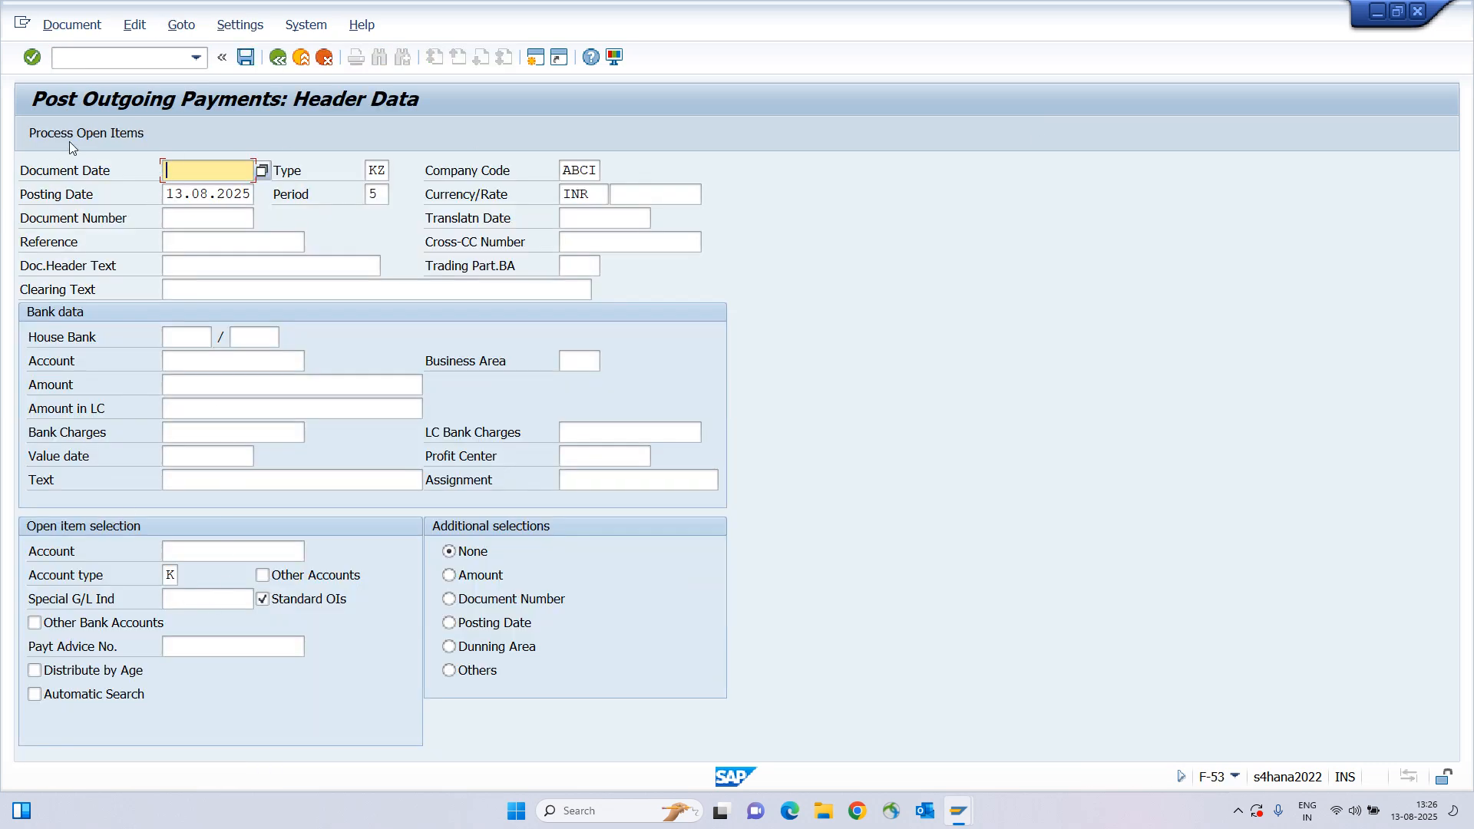
Open F110 Automatic Payment Run in another session, then return to the F-53 header.
click(535, 56)
text(f110)
key(Return)
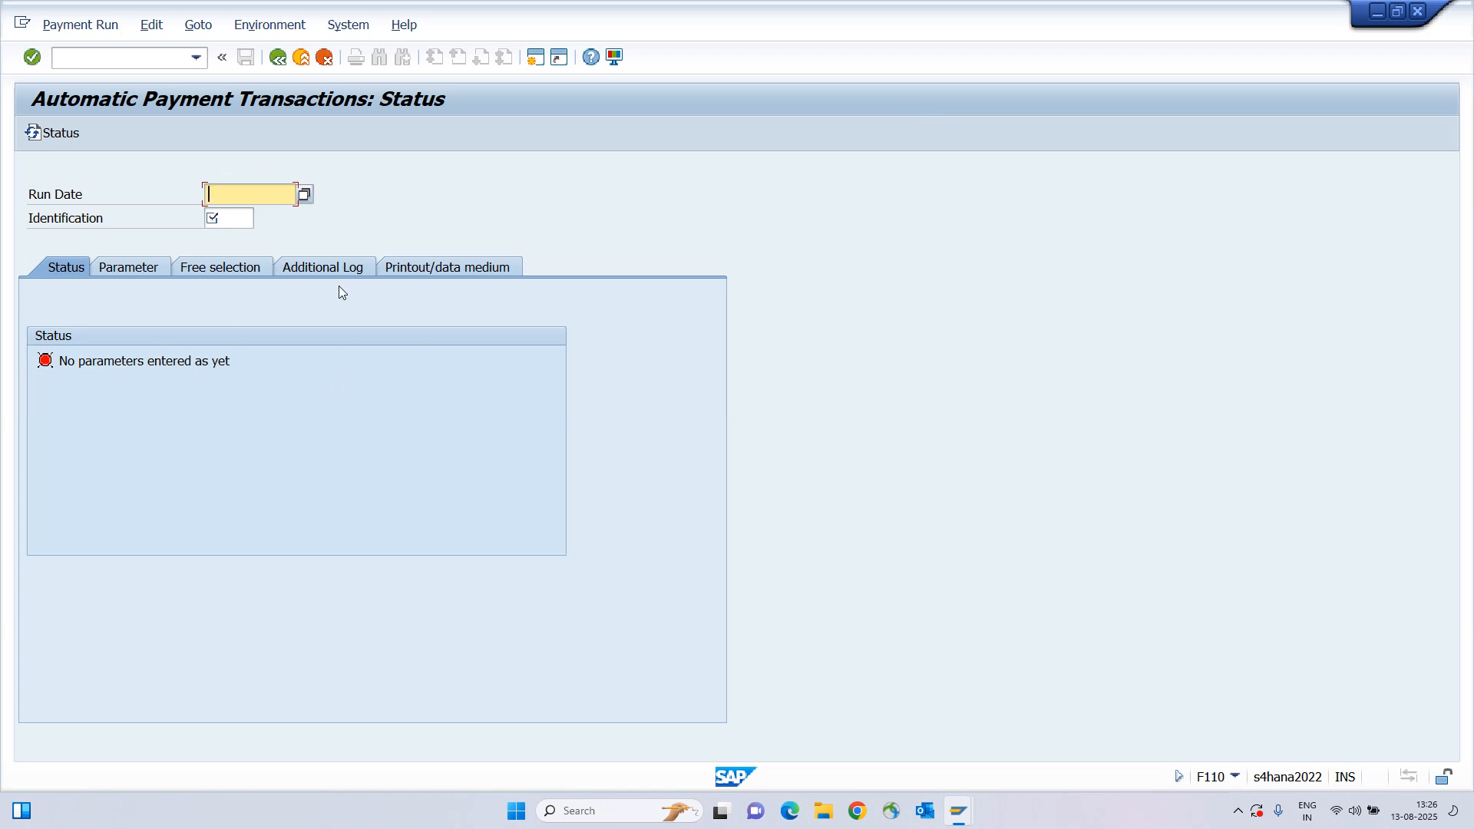
key(alt+Tab)
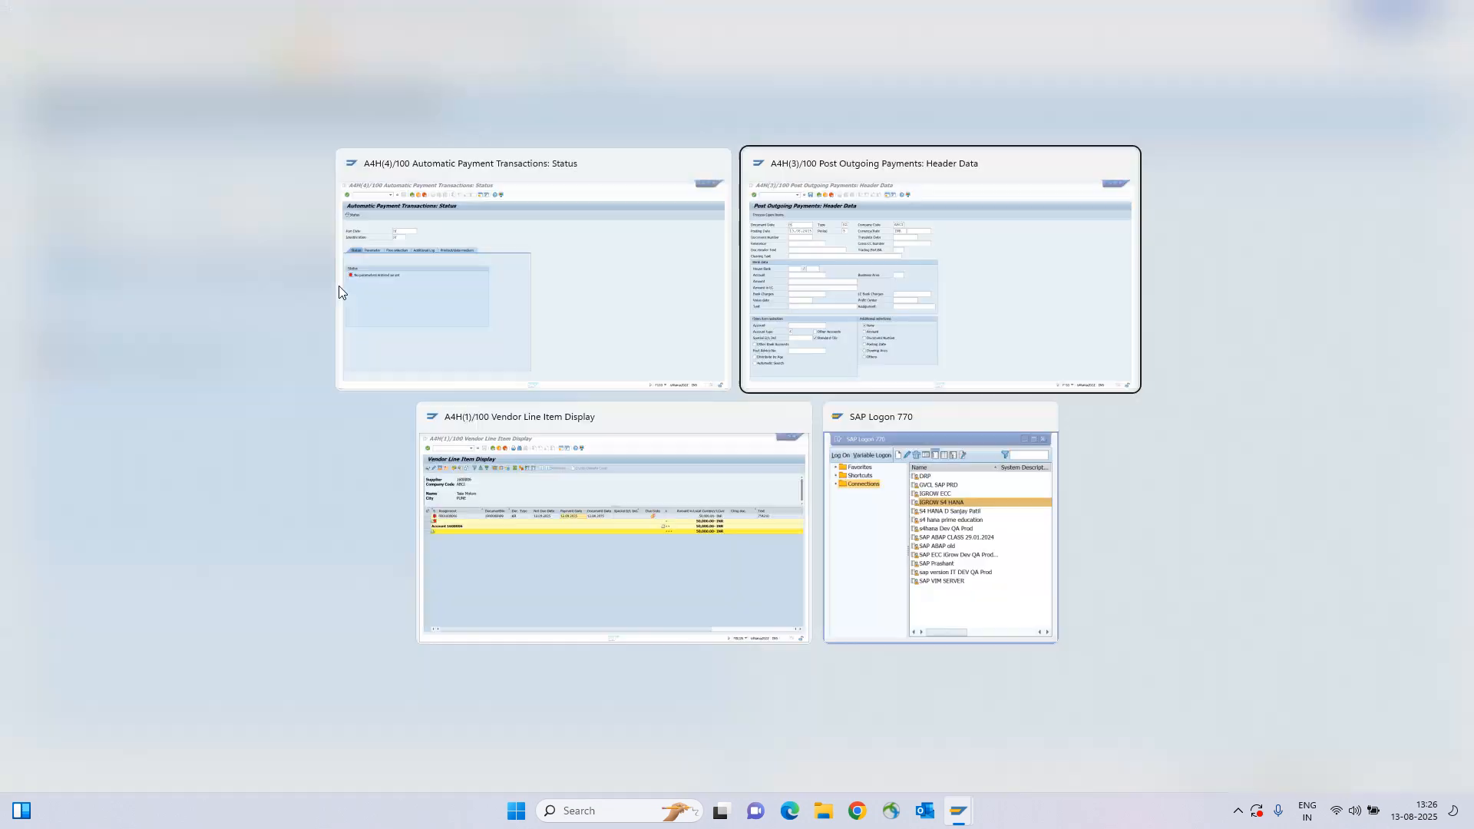
click(192, 172)
Enter document date 13.08.2025, reference 5745222, header text 542122 and clearing text 5542155.
click(192, 191)
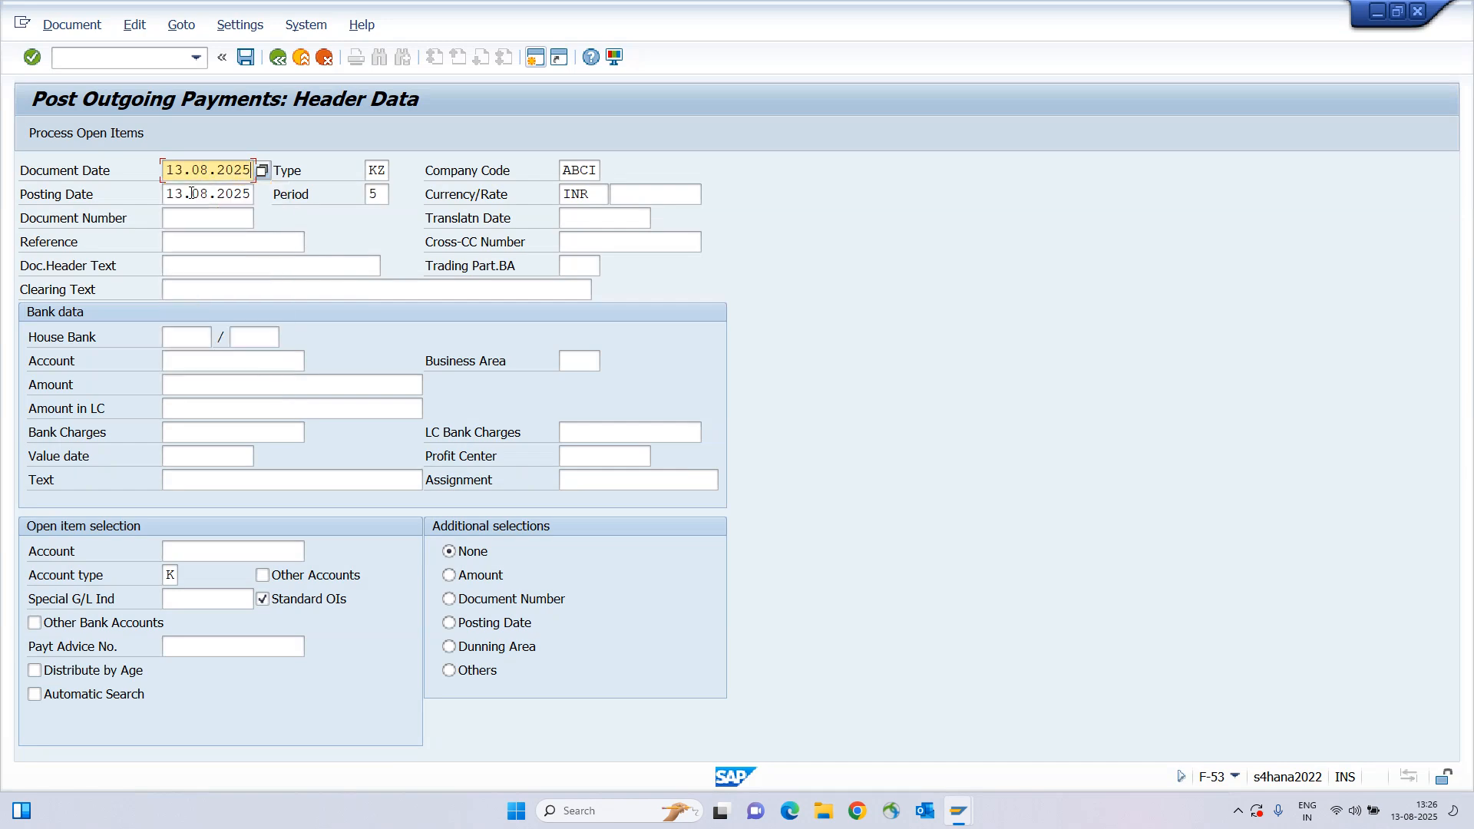
key(Tab)
key(Tab)
key(Tab)
key(Tab)
key(Tab)
key(Tab)
click(189, 235)
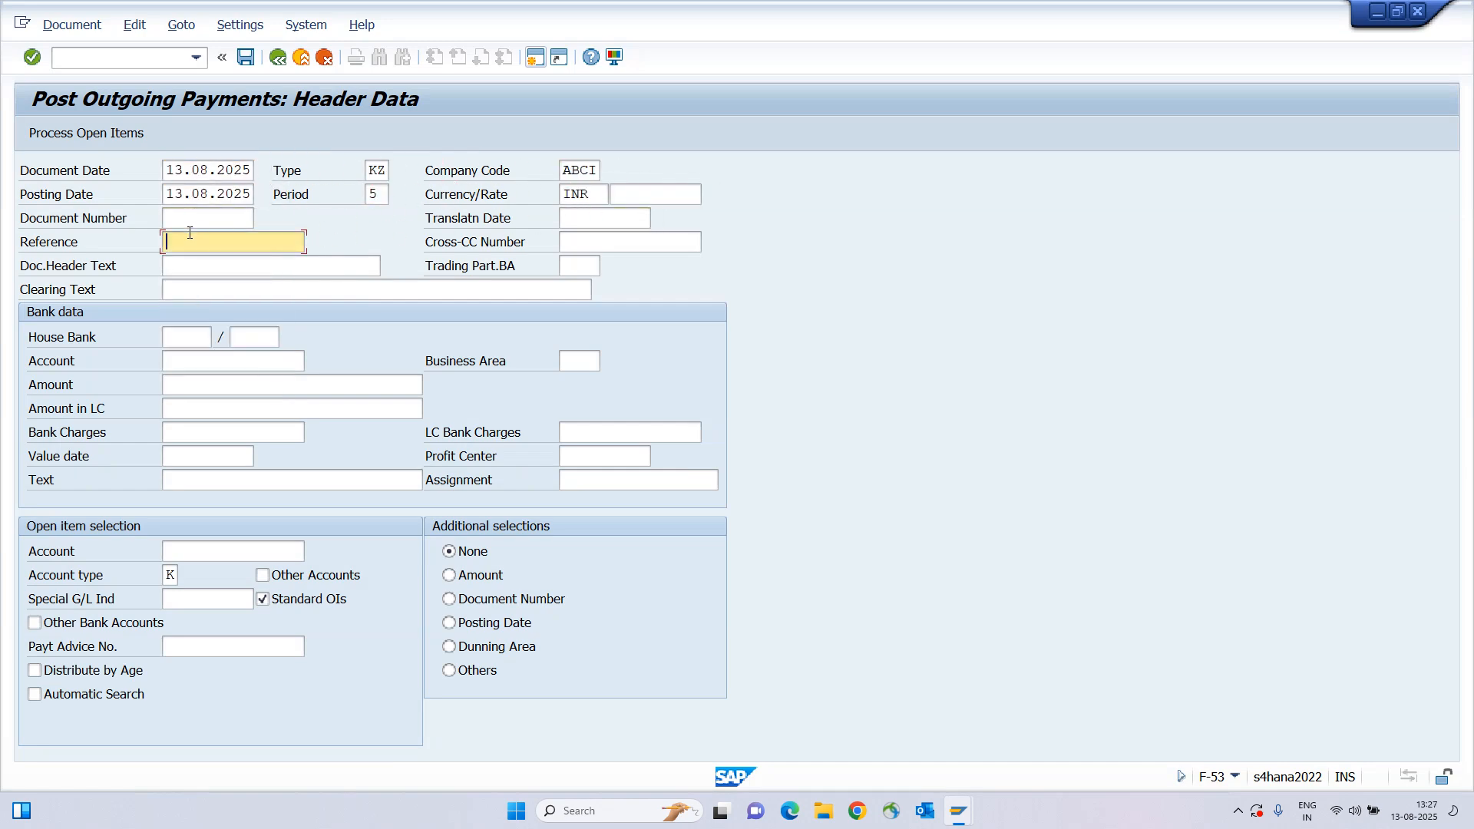
click(190, 246)
click(191, 261)
click(192, 269)
click(191, 269)
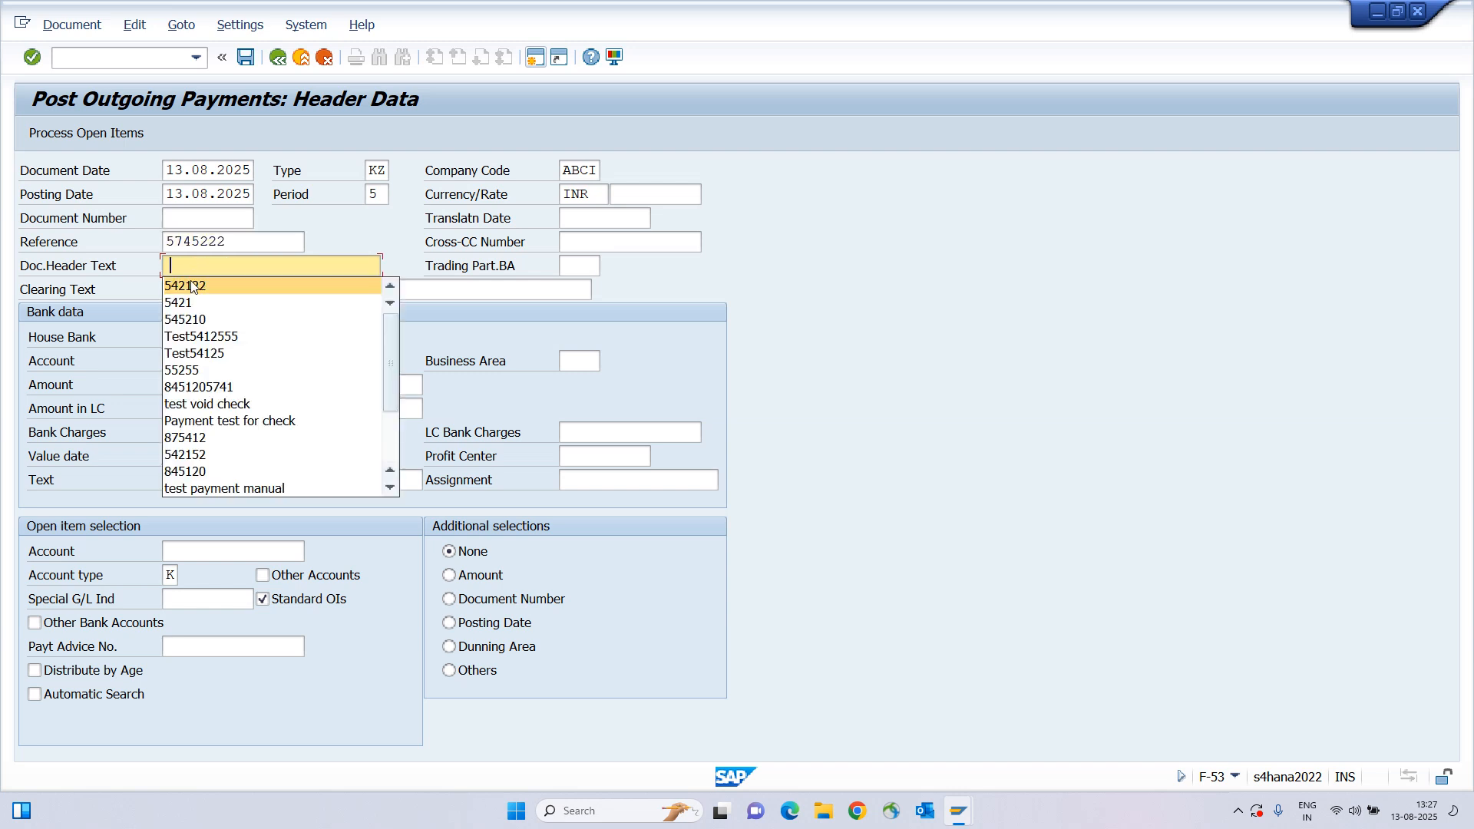
click(191, 284)
click(192, 289)
click(191, 290)
click(196, 308)
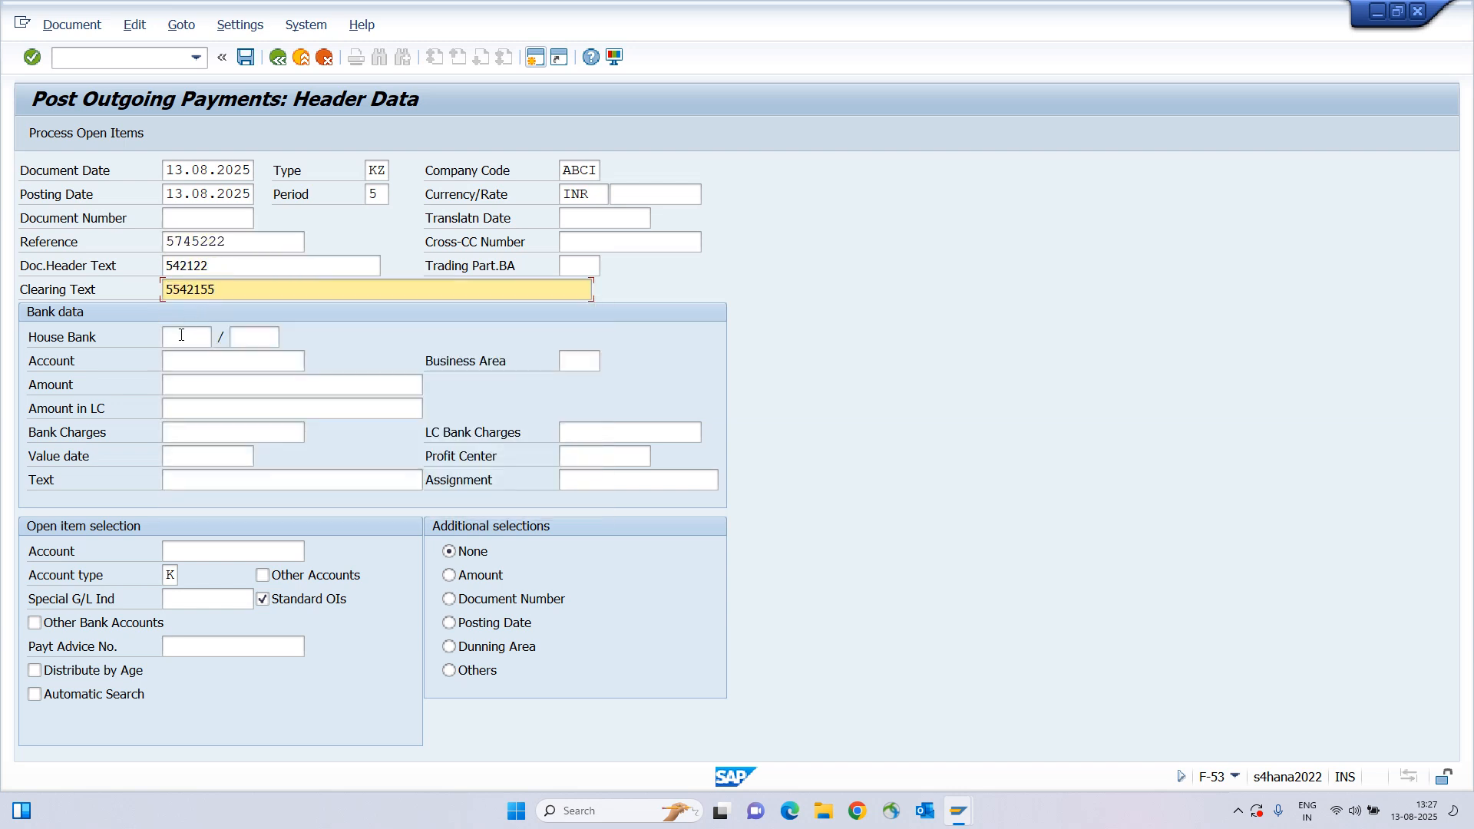
Set the bank account to Cash Account 220000 using the G/L account search for ABCI.
click(182, 360)
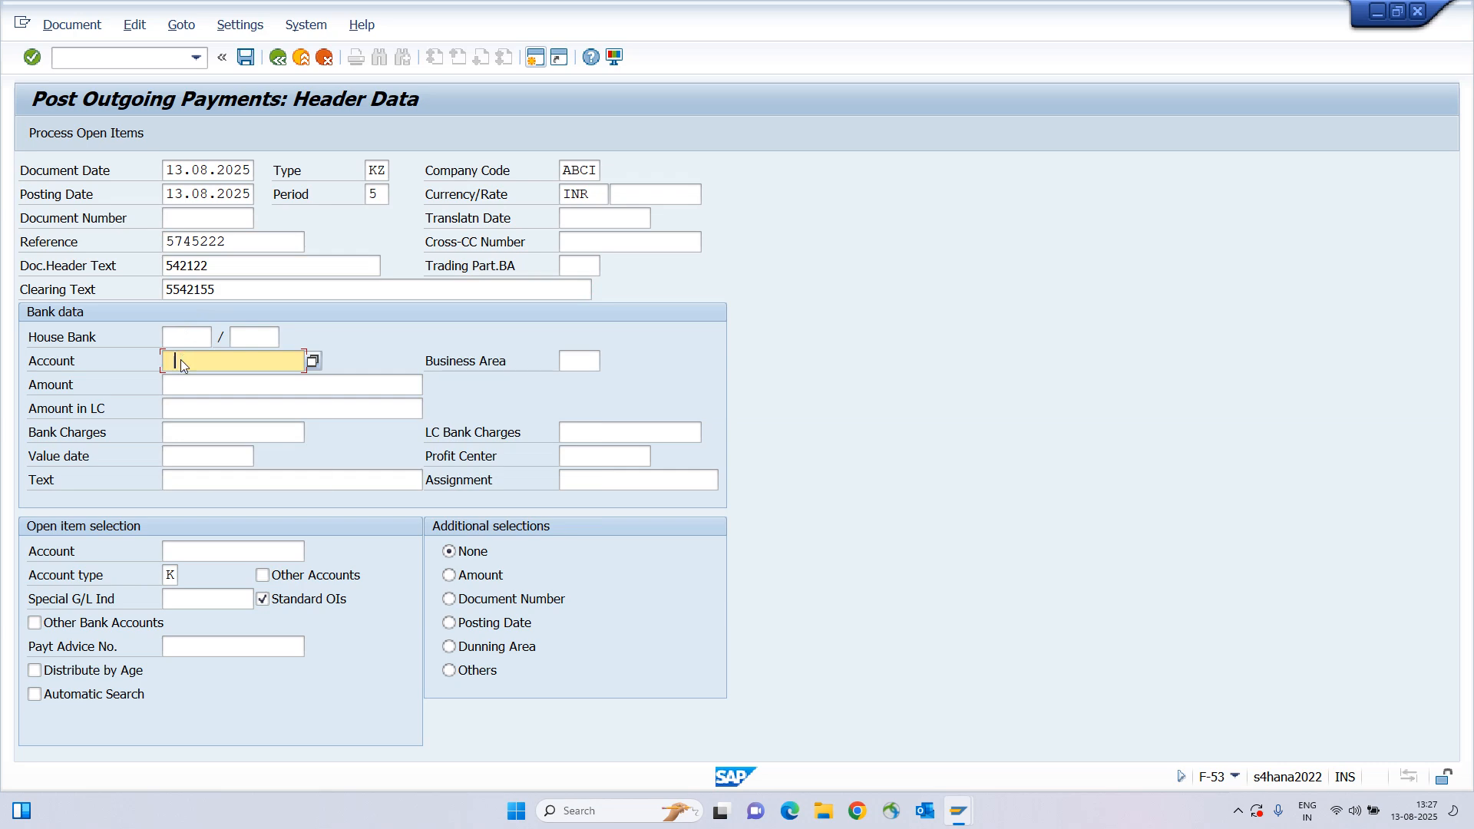
click(181, 360)
key(F4)
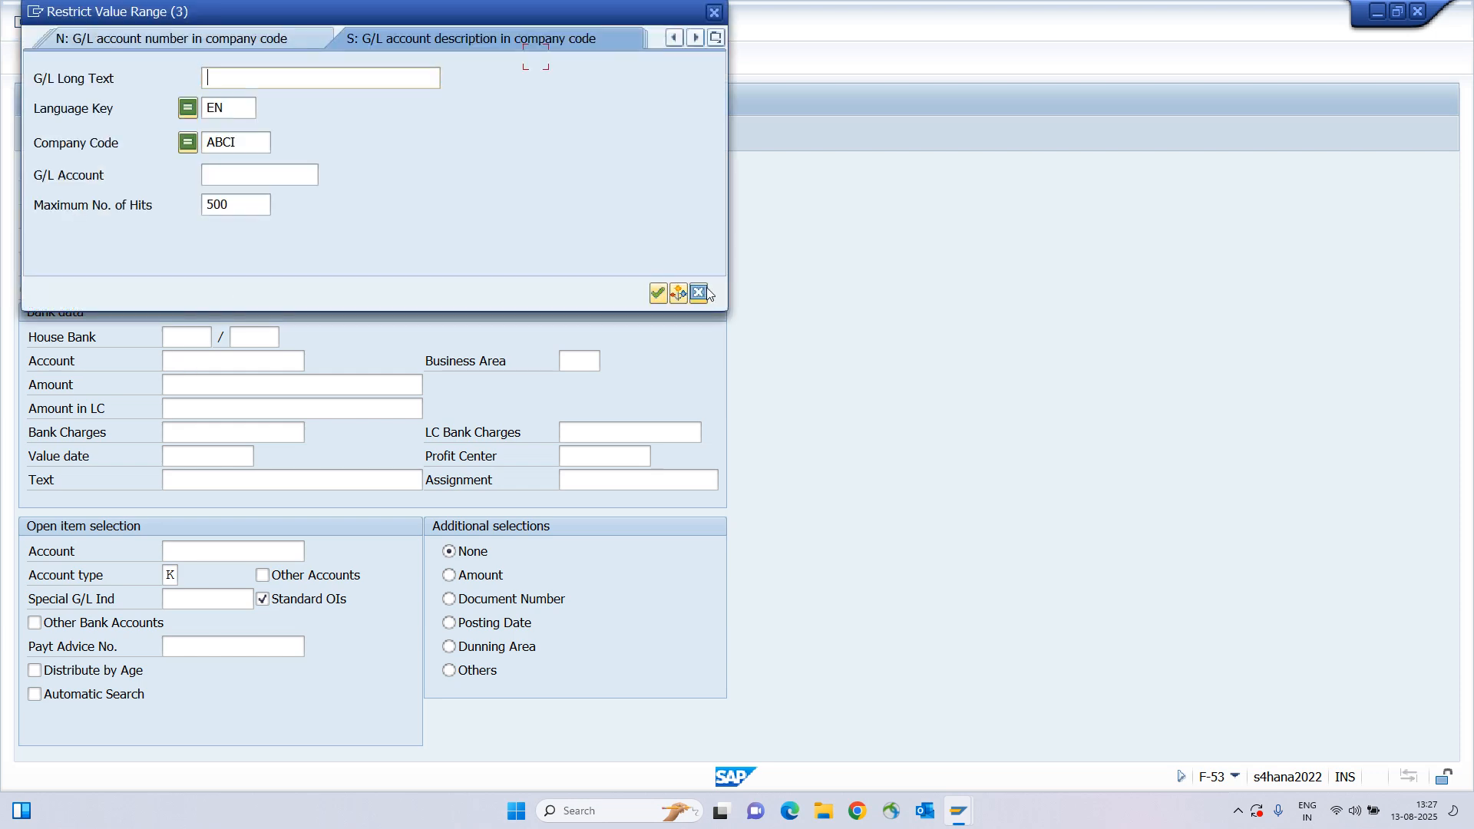
click(658, 293)
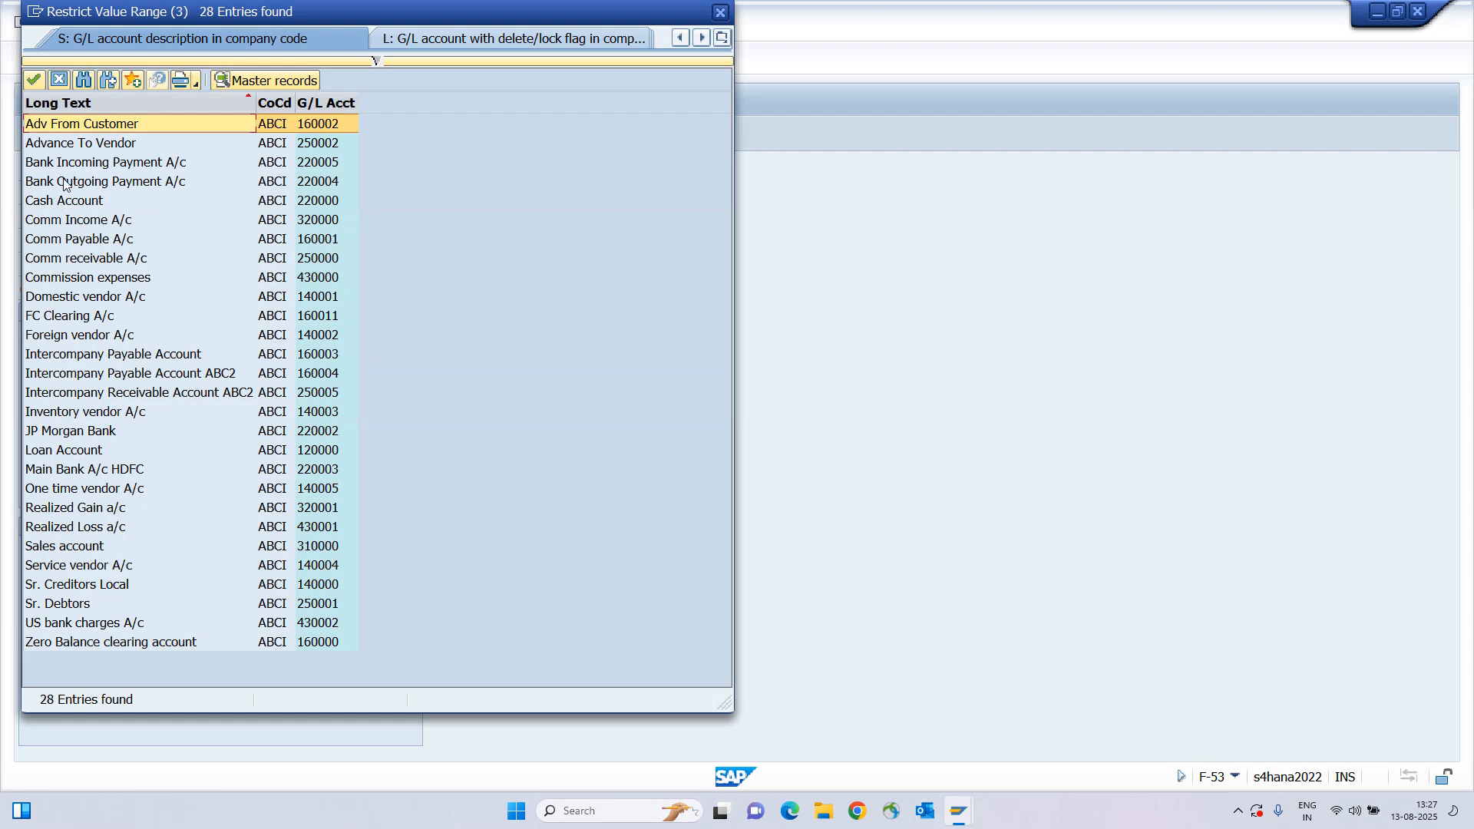
click(61, 204)
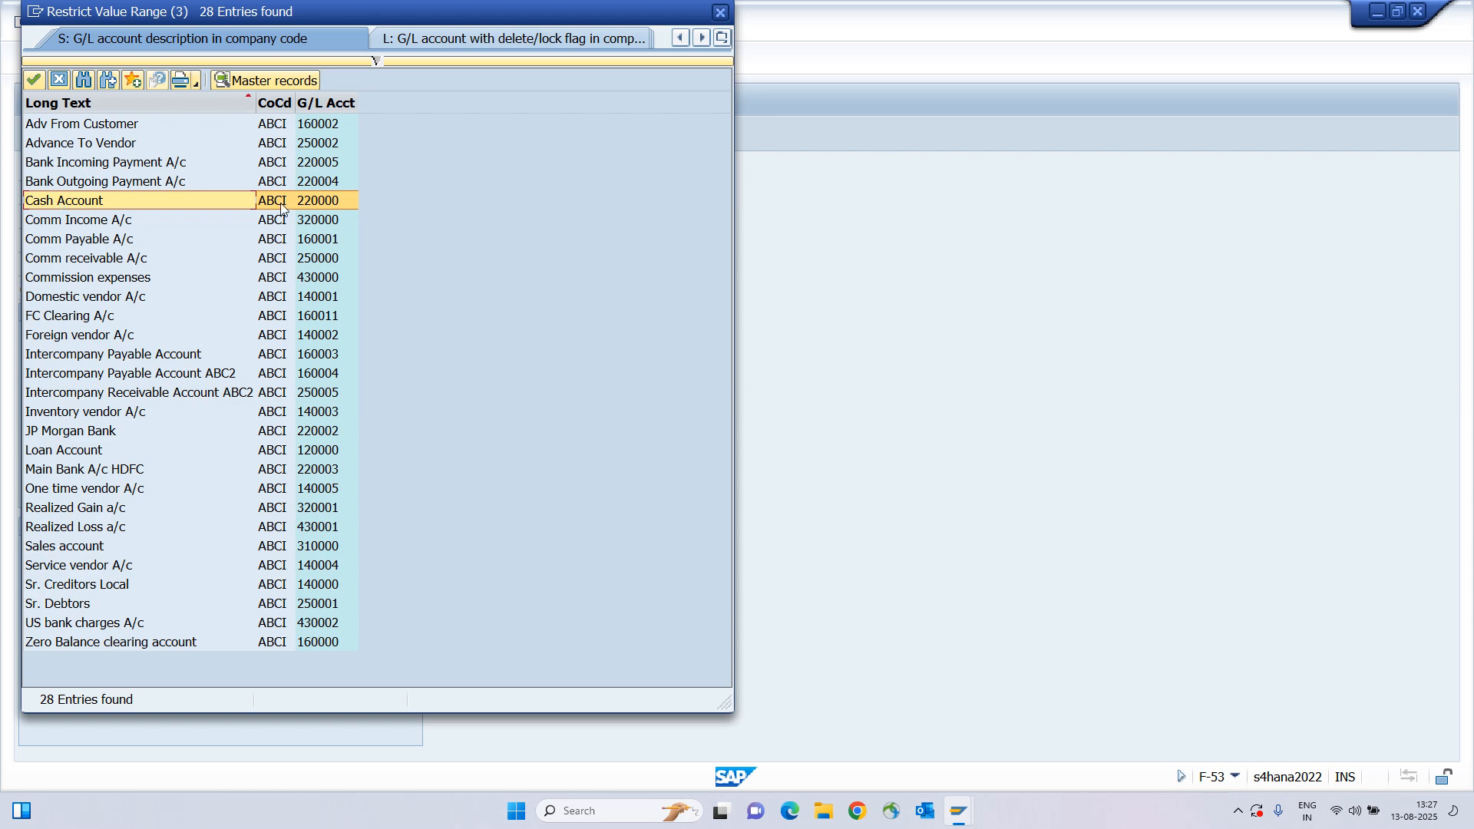
click(313, 203)
double_click(313, 201)
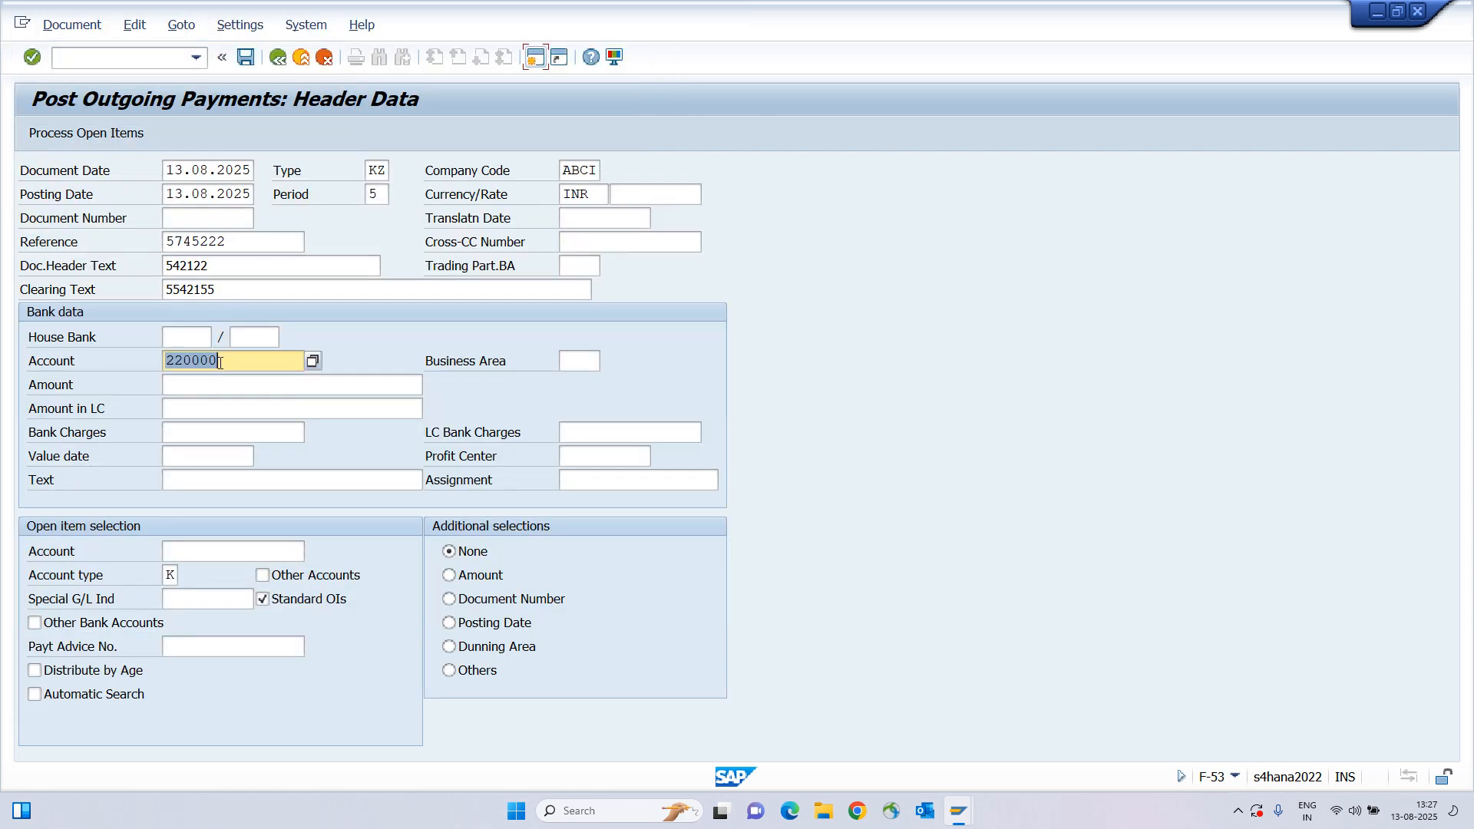
Enter payment amount 50000 and line text 875421055.
click(194, 388)
text(50000)
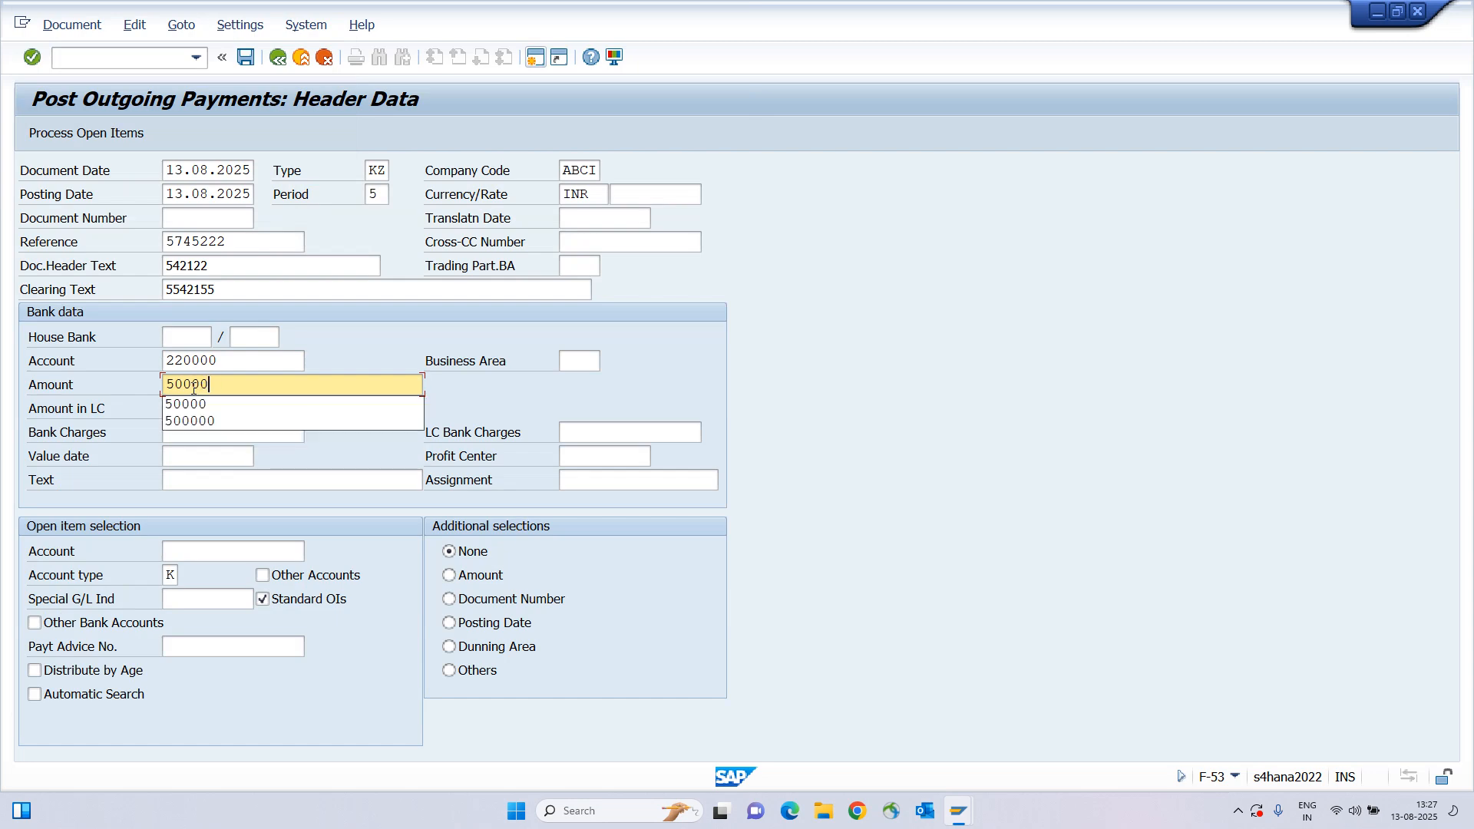
key(Tab)
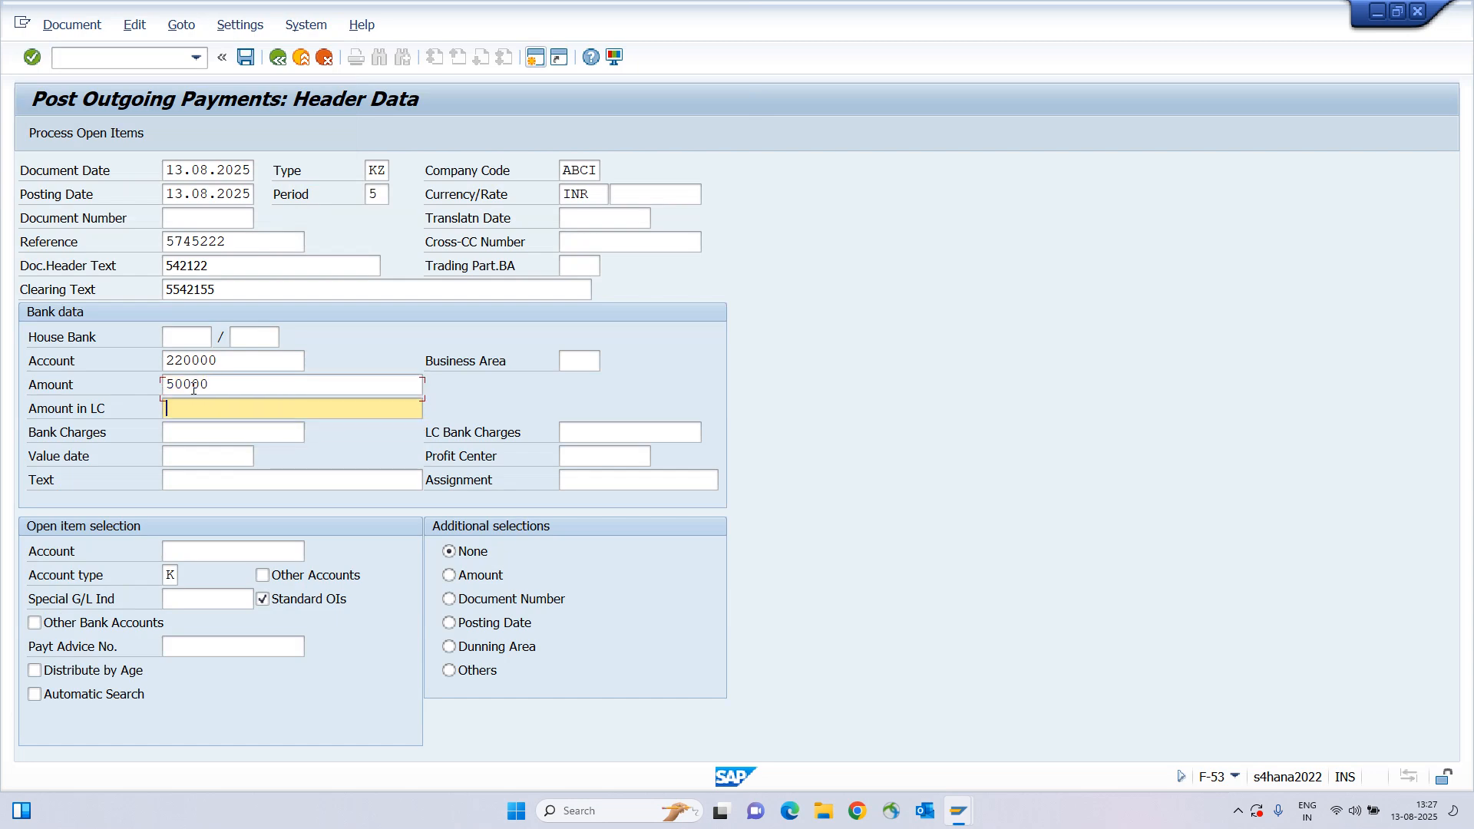
click(190, 488)
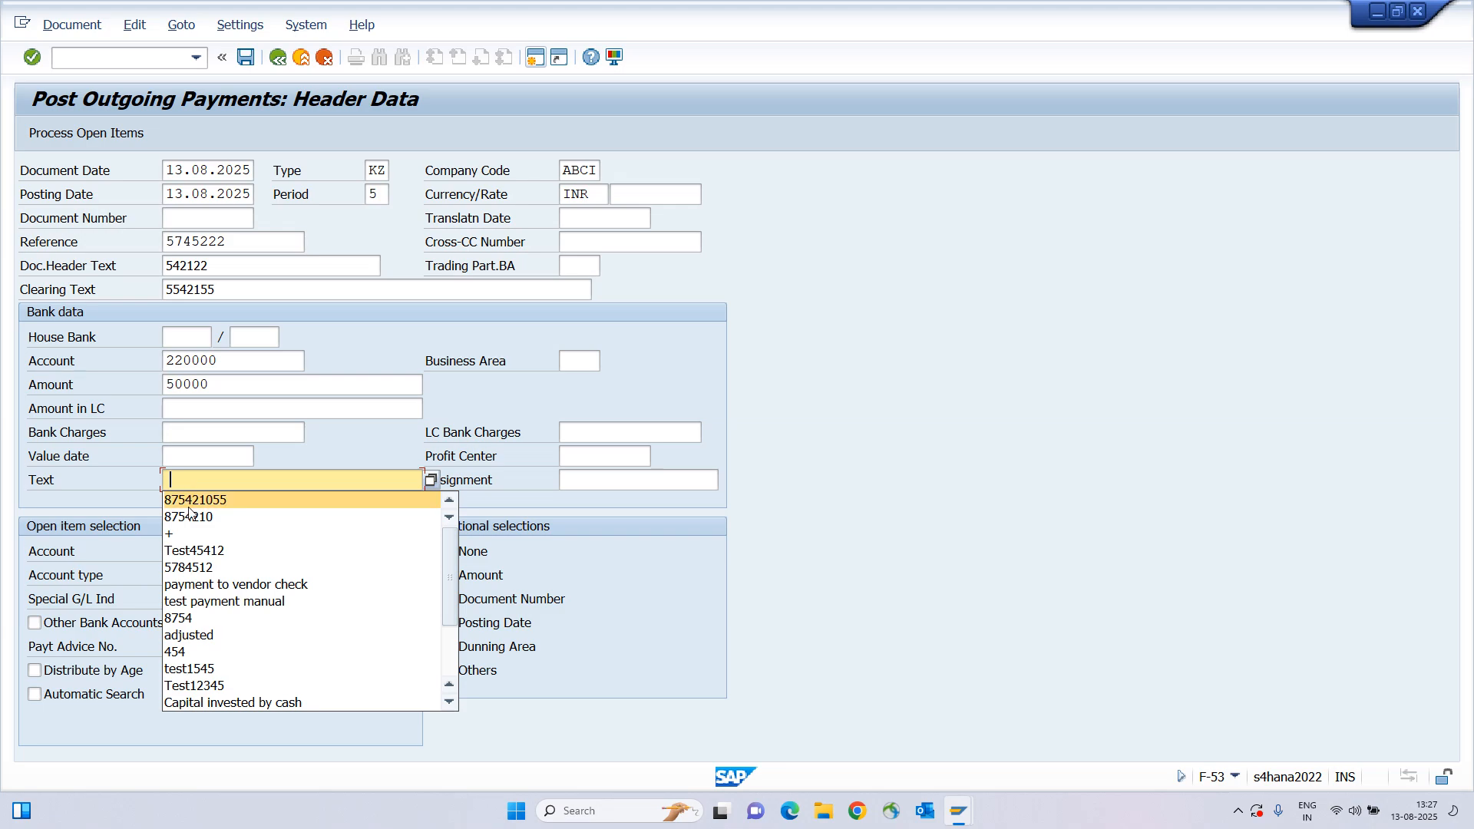
click(201, 494)
Enter vendor account 1600006, copied from the line item list, and process its open items.
click(189, 550)
key(alt+Tab)
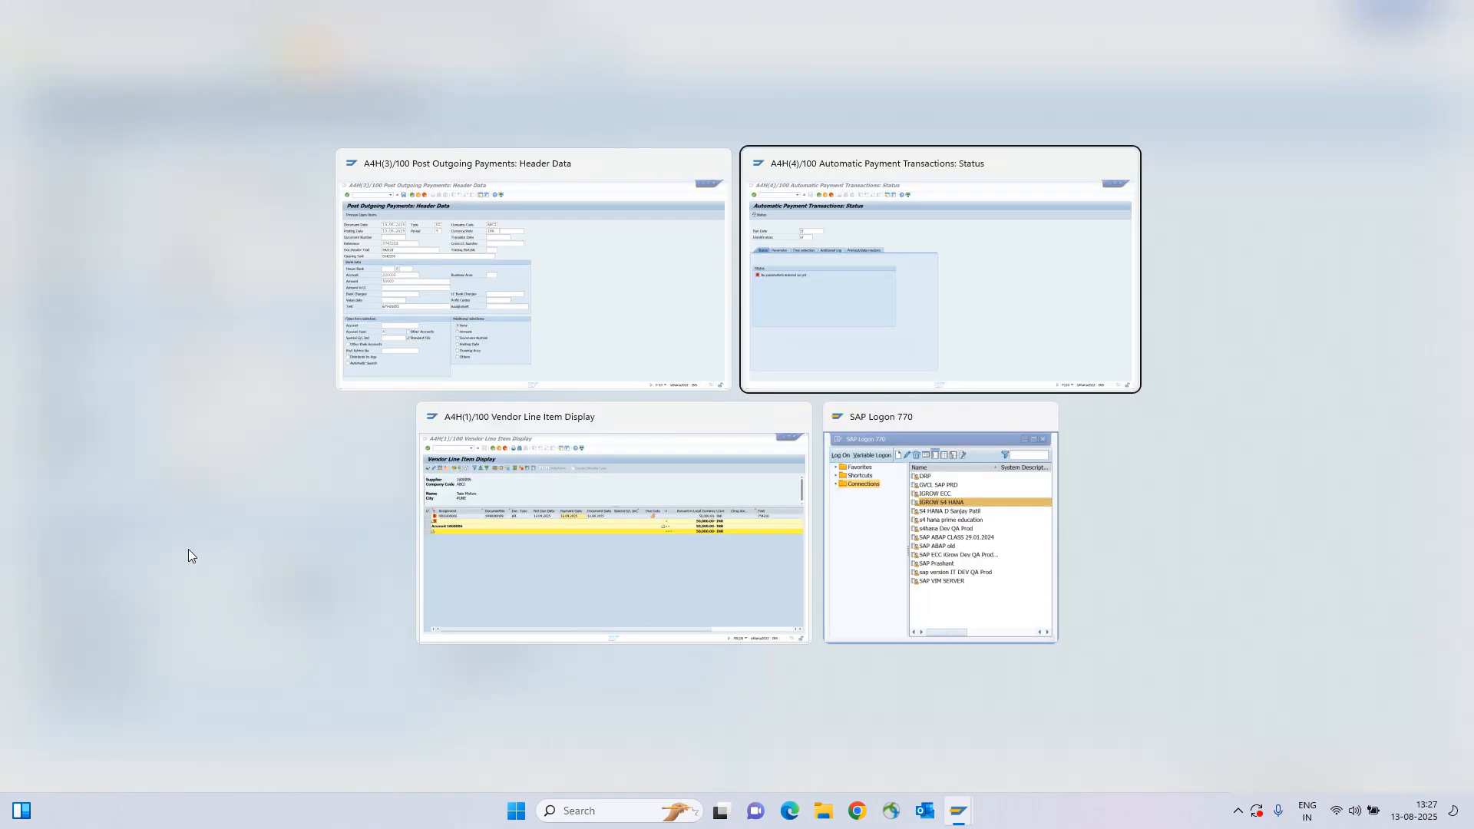
key(alt+Tab)
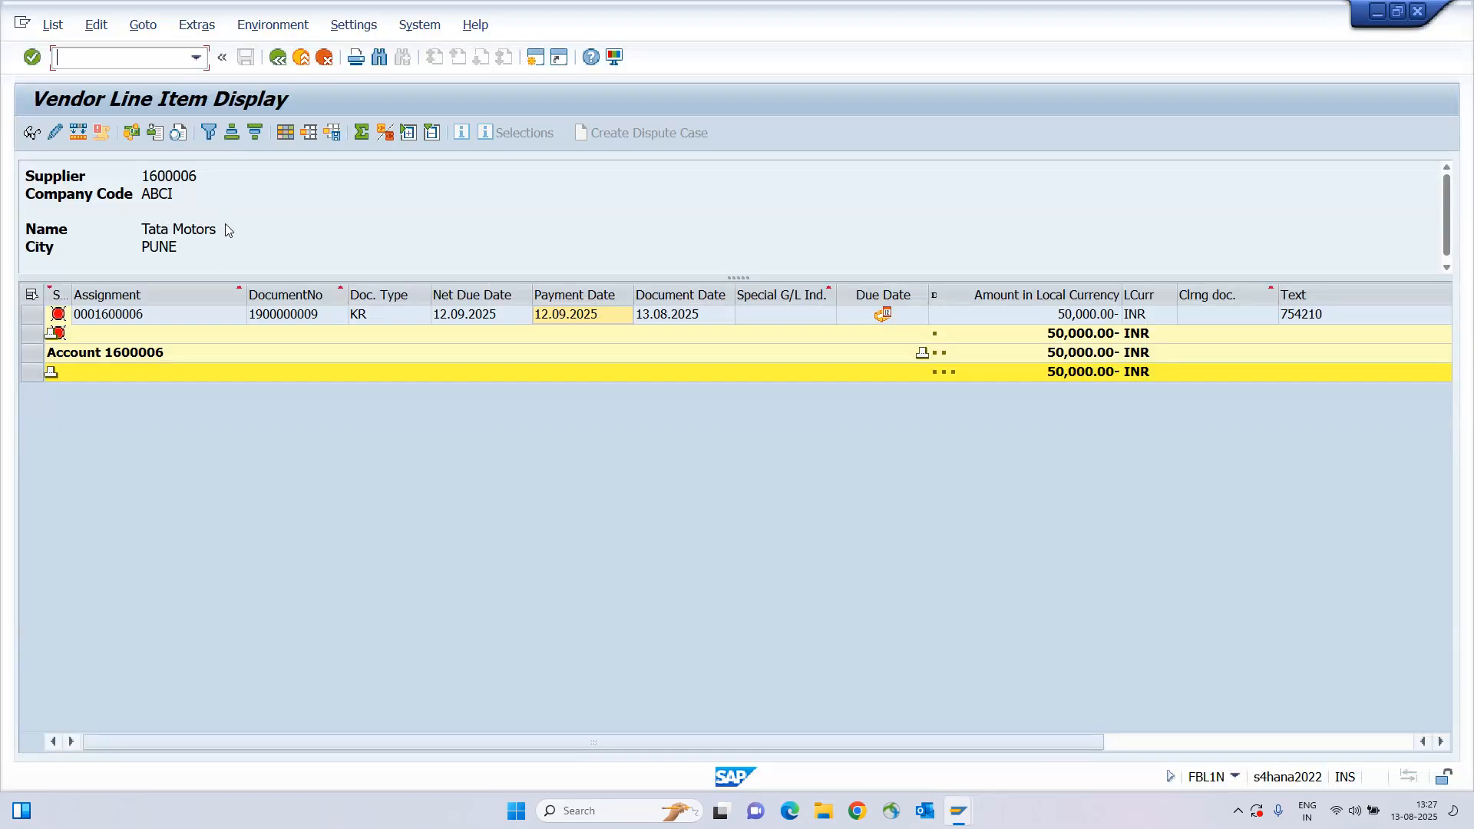
double_click(165, 177)
key(ctrl+c)
key(alt+Tab)
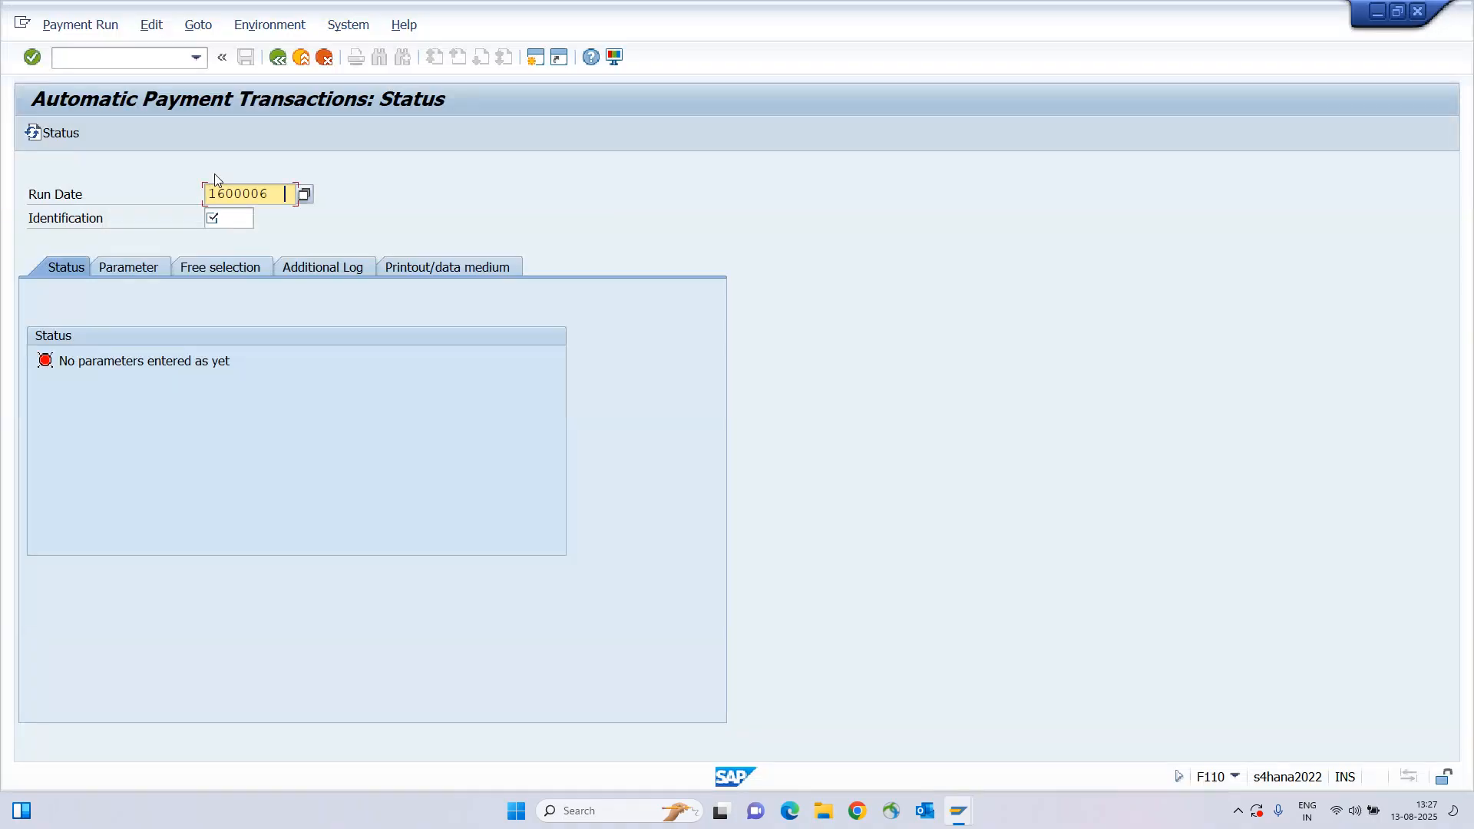
key(alt+Tab)
key(alt+Tab)
key(ctrl+v)
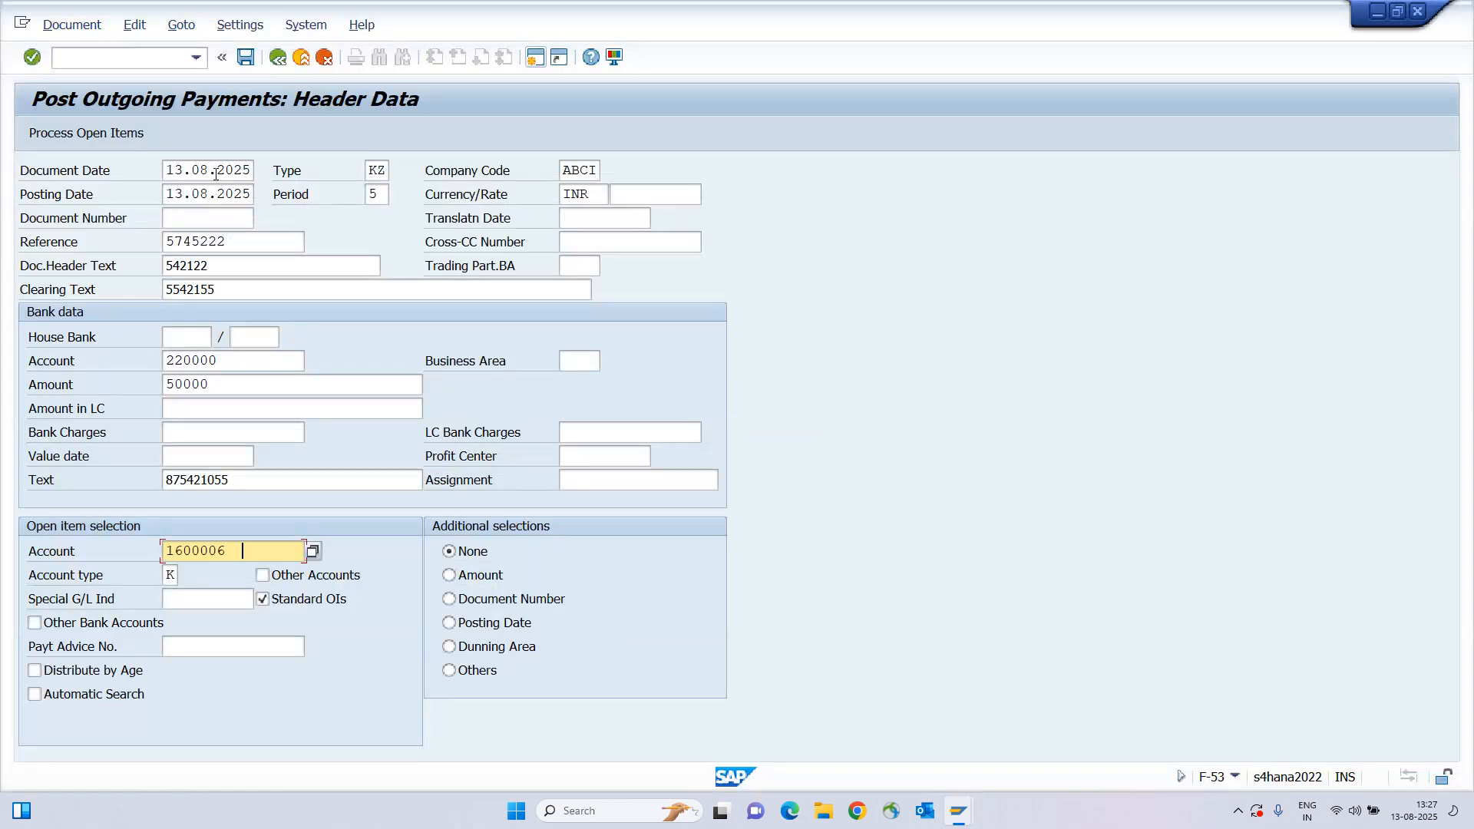
click(84, 136)
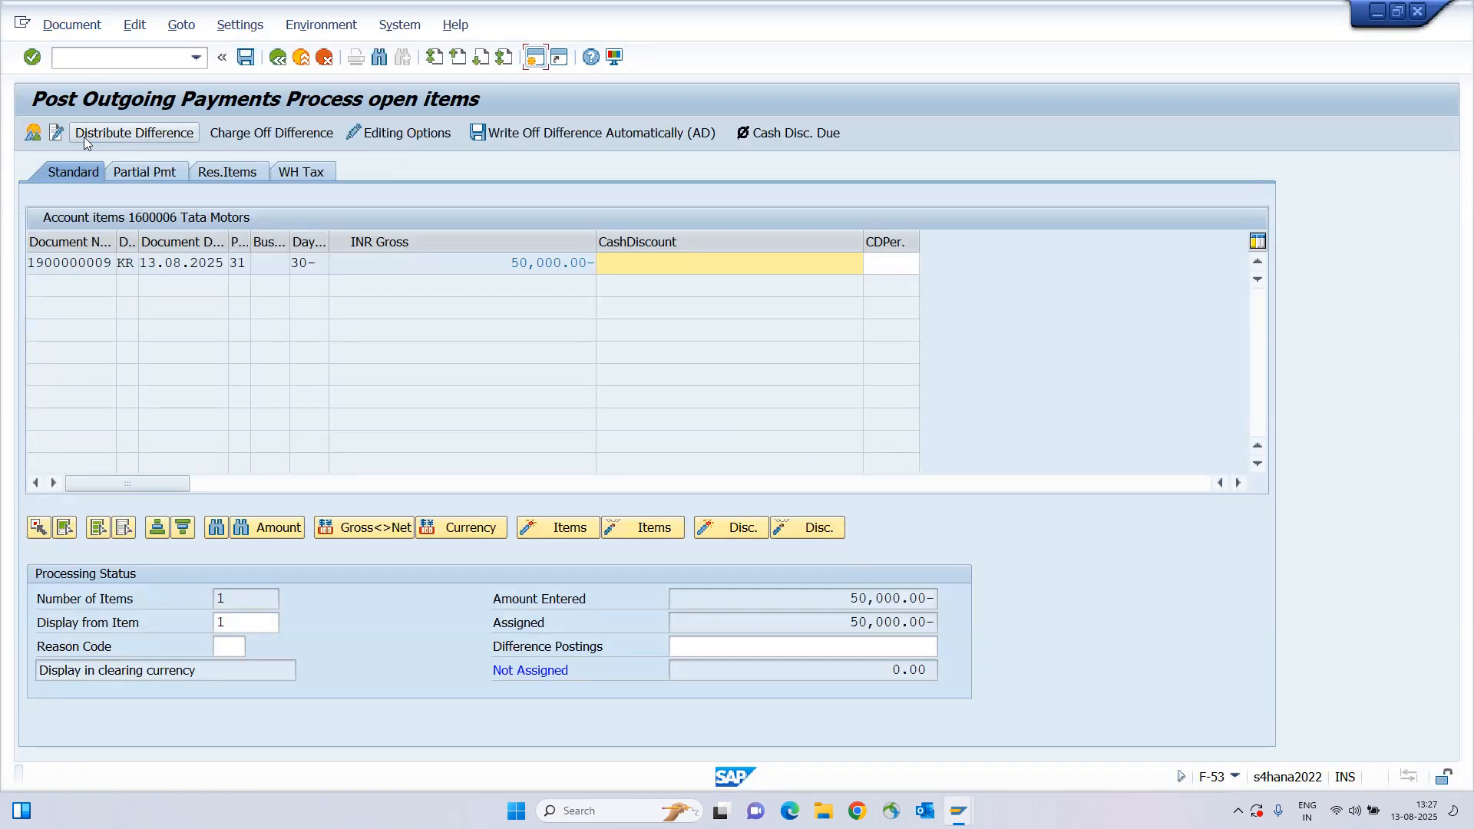
drag(498, 259, 679, 257)
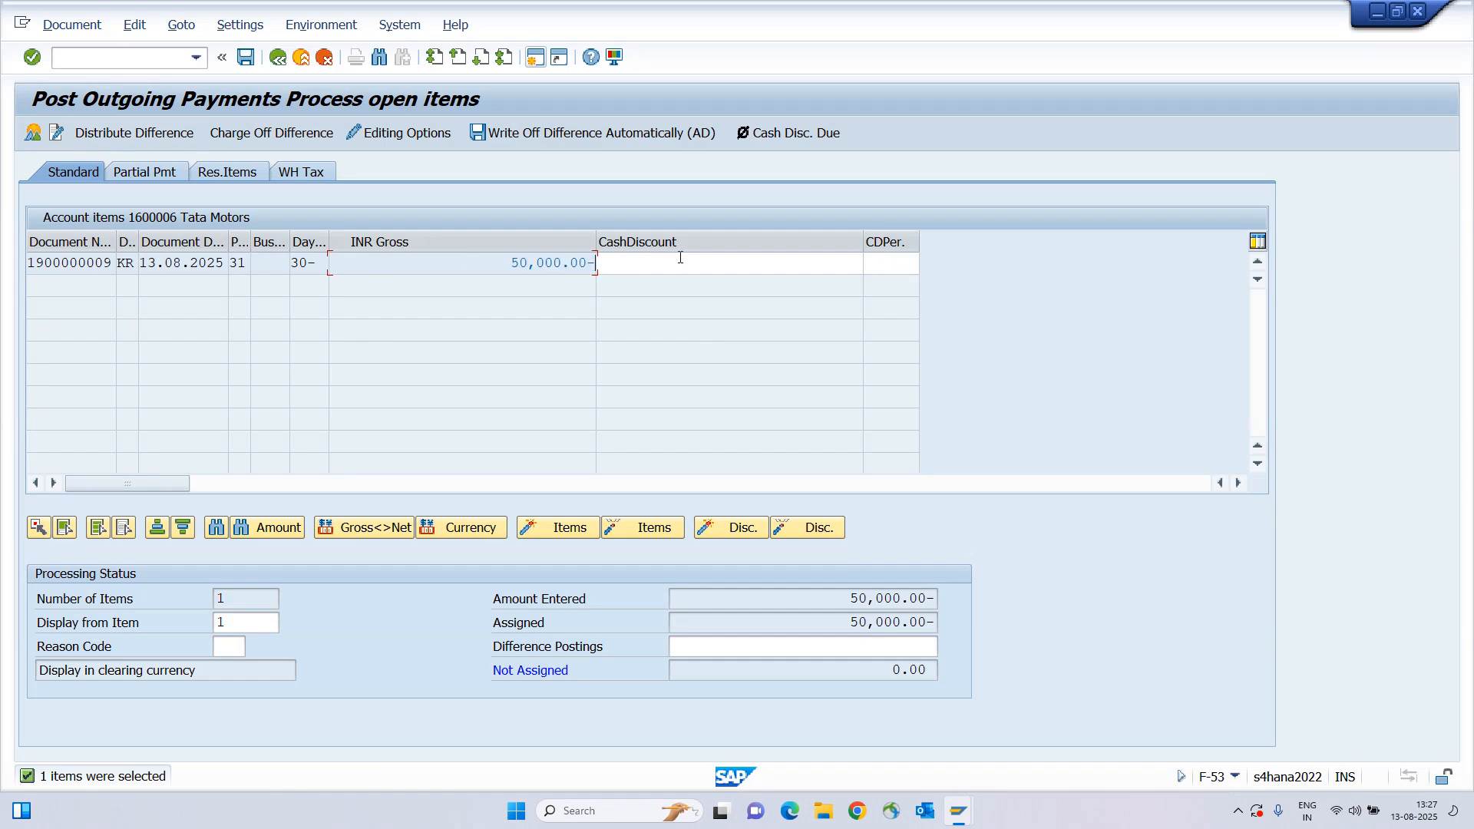
drag(493, 261, 648, 263)
drag(46, 268, 202, 269)
drag(485, 263, 651, 262)
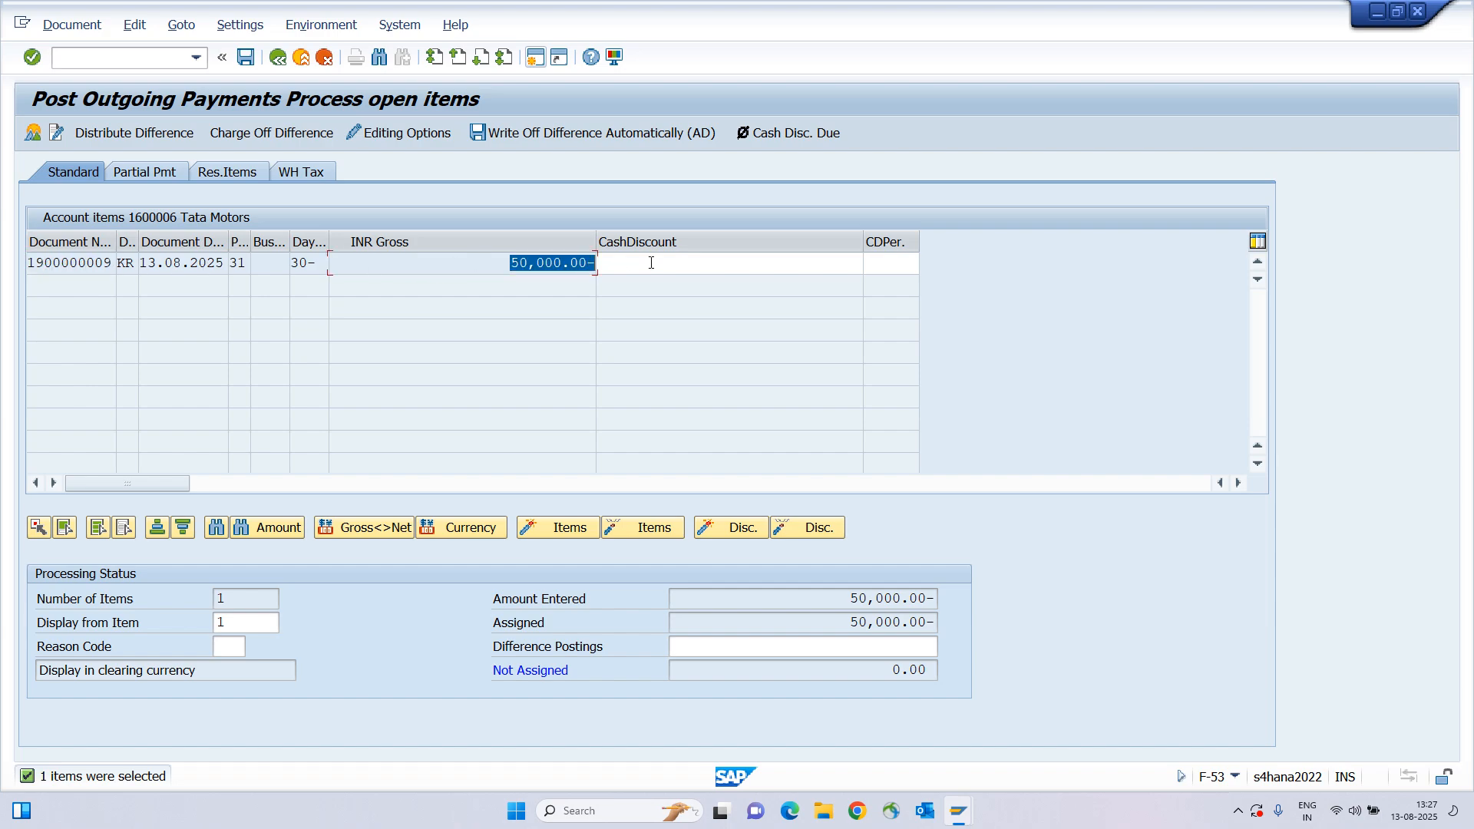
key(alt+Tab)
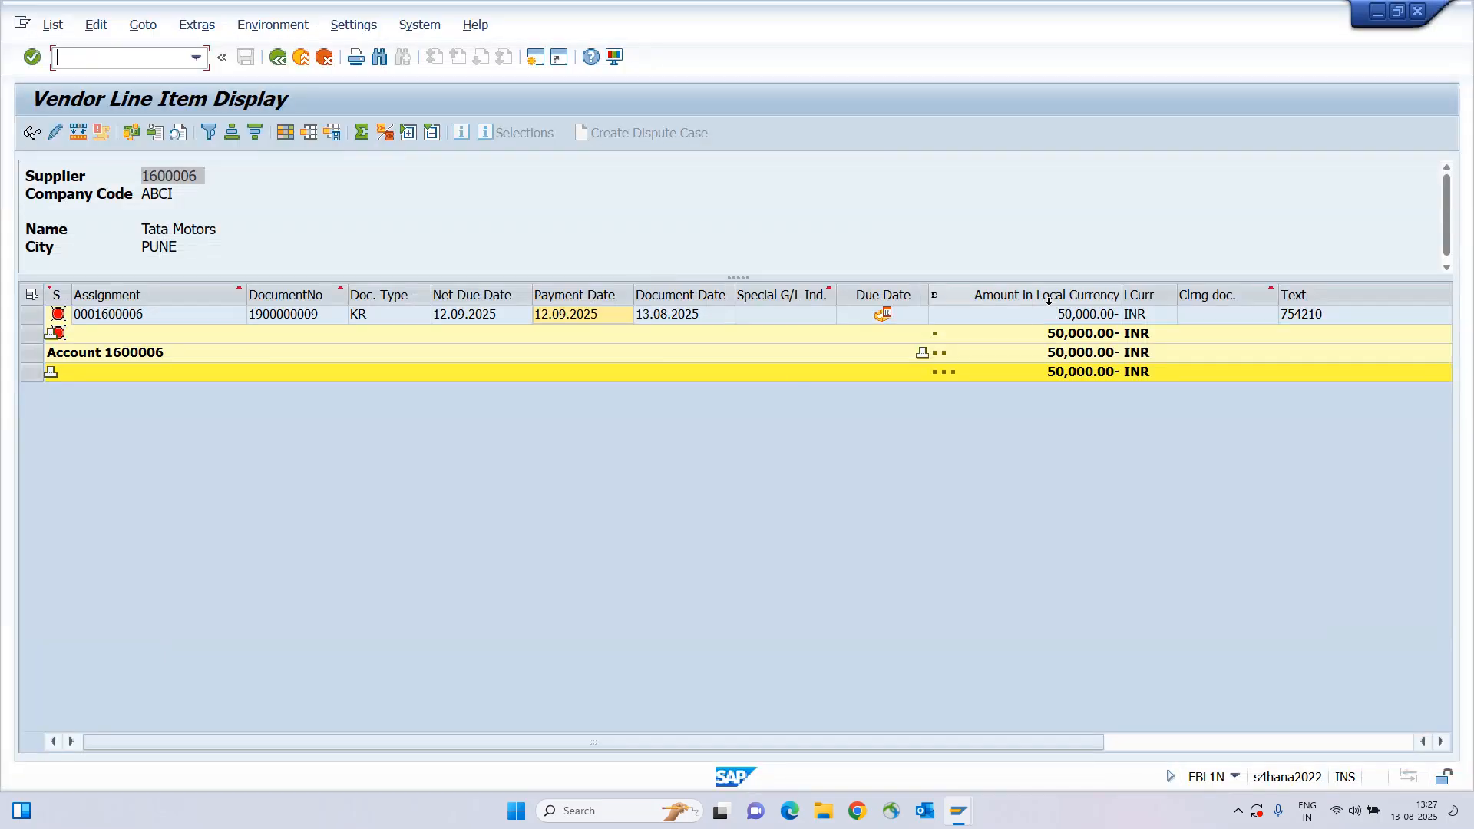
key(alt+Tab)
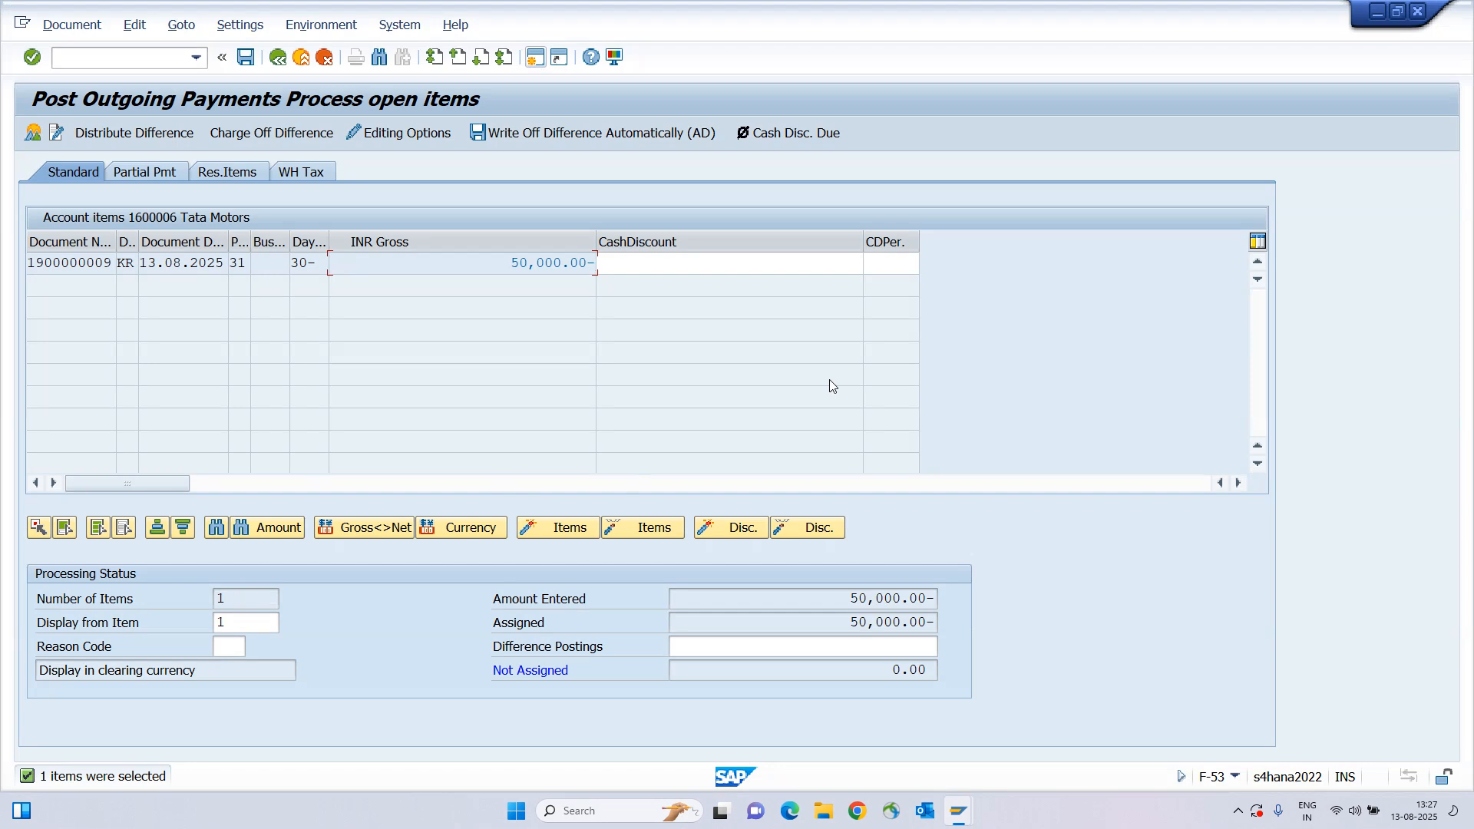
click(71, 25)
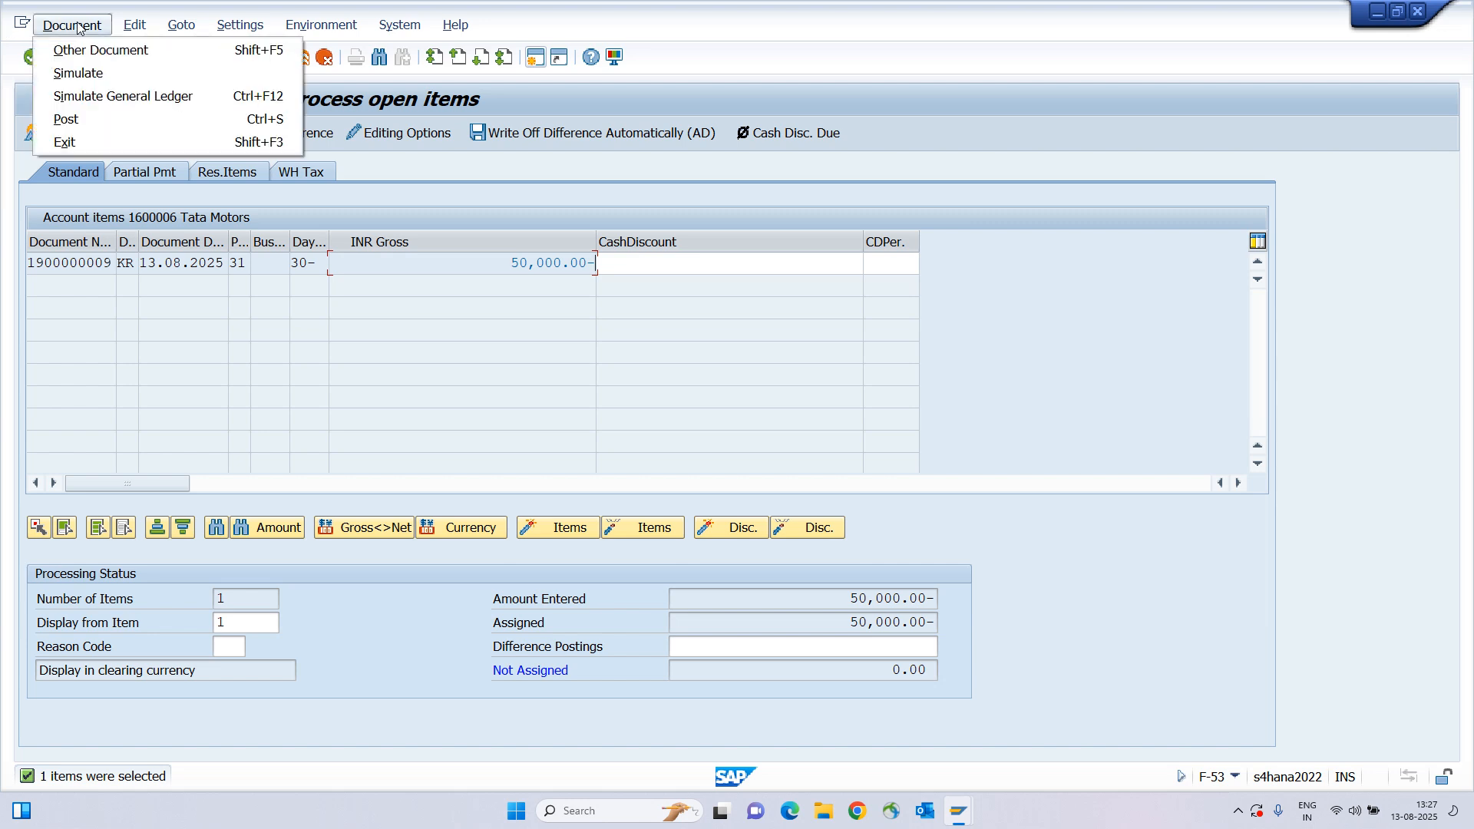
click(90, 74)
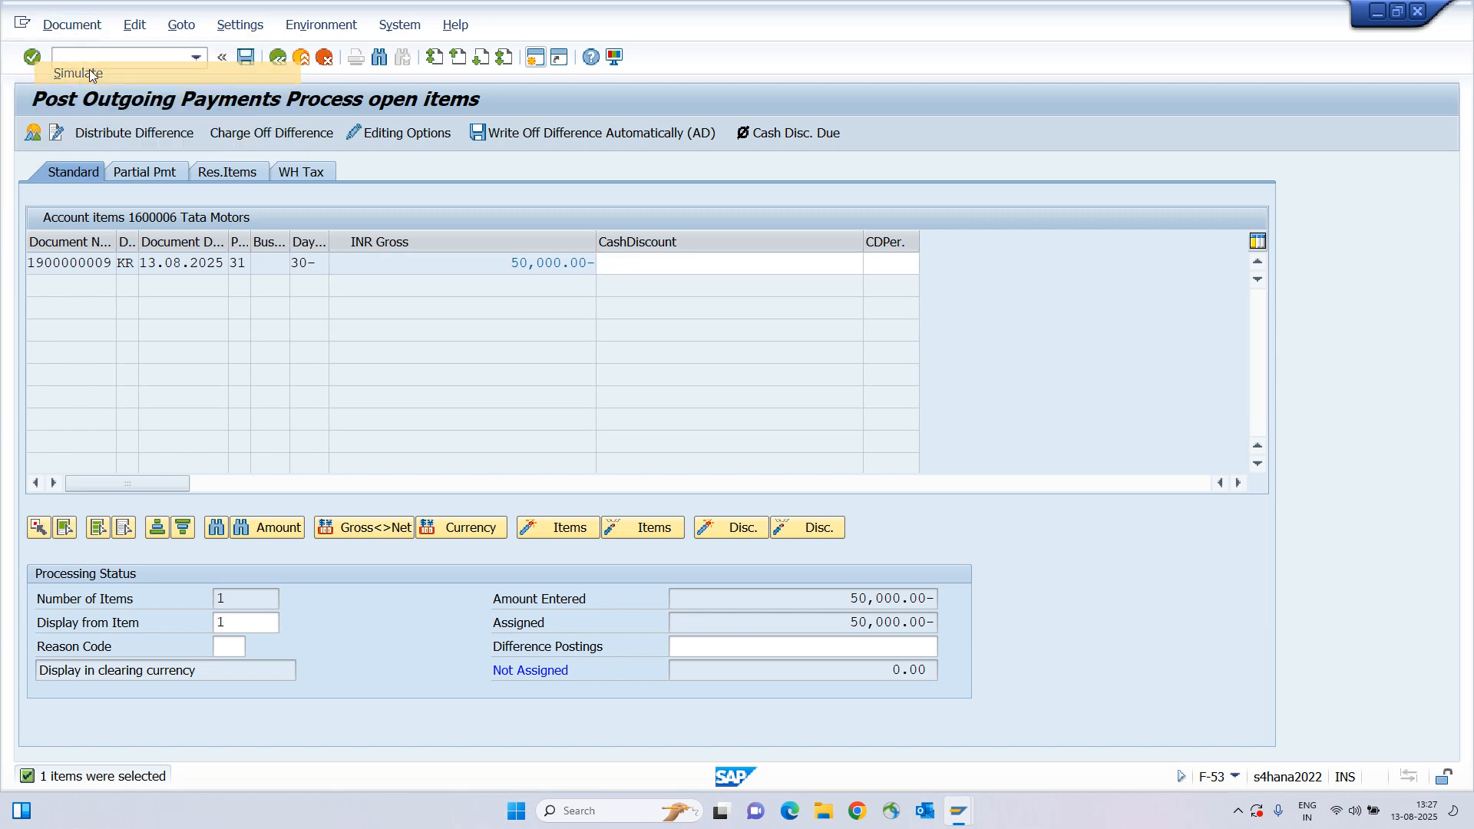
drag(461, 333, 674, 366)
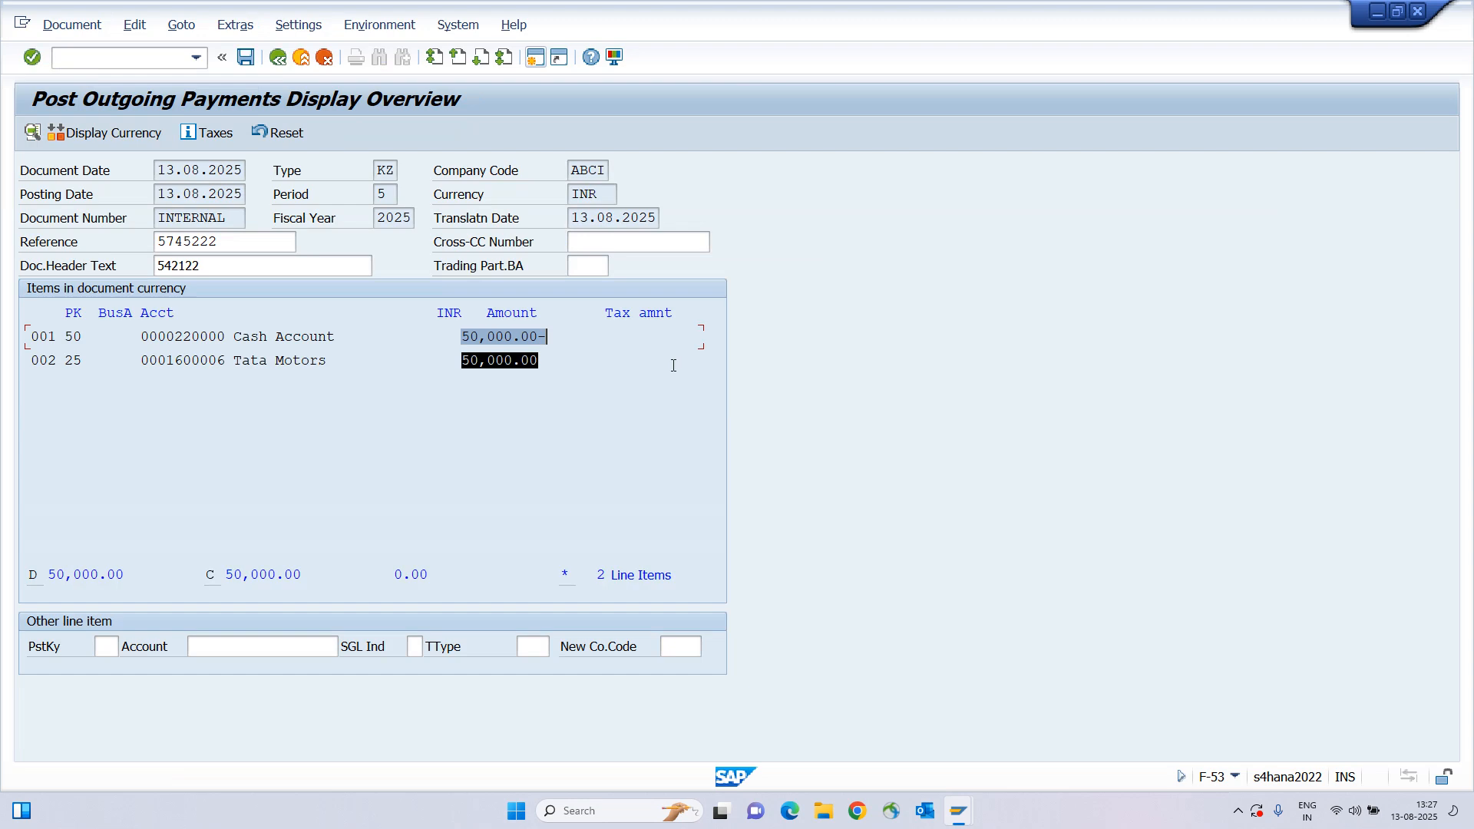
click(546, 338)
key(ctrl+s)
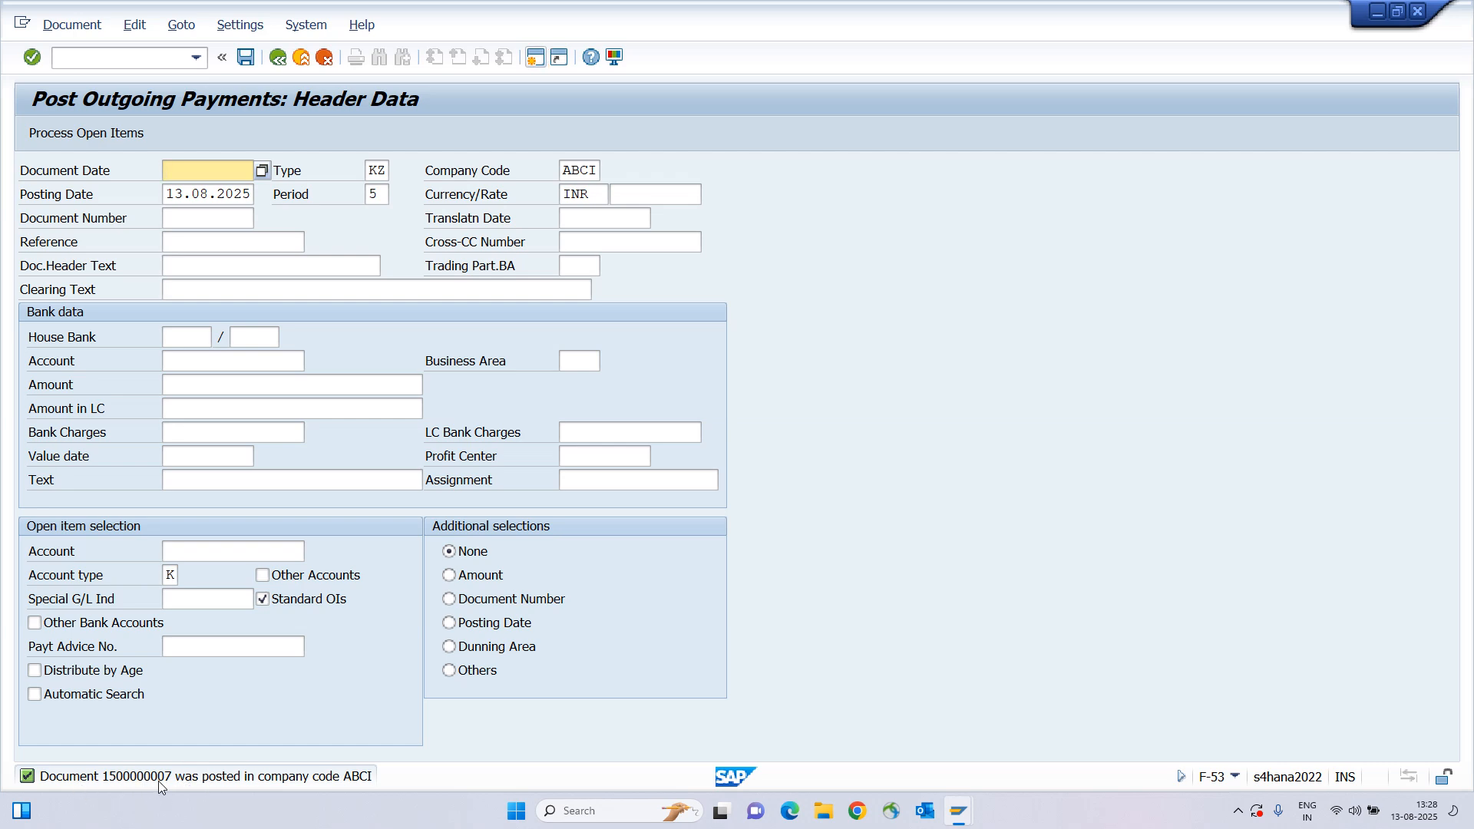
key(alt+Tab)
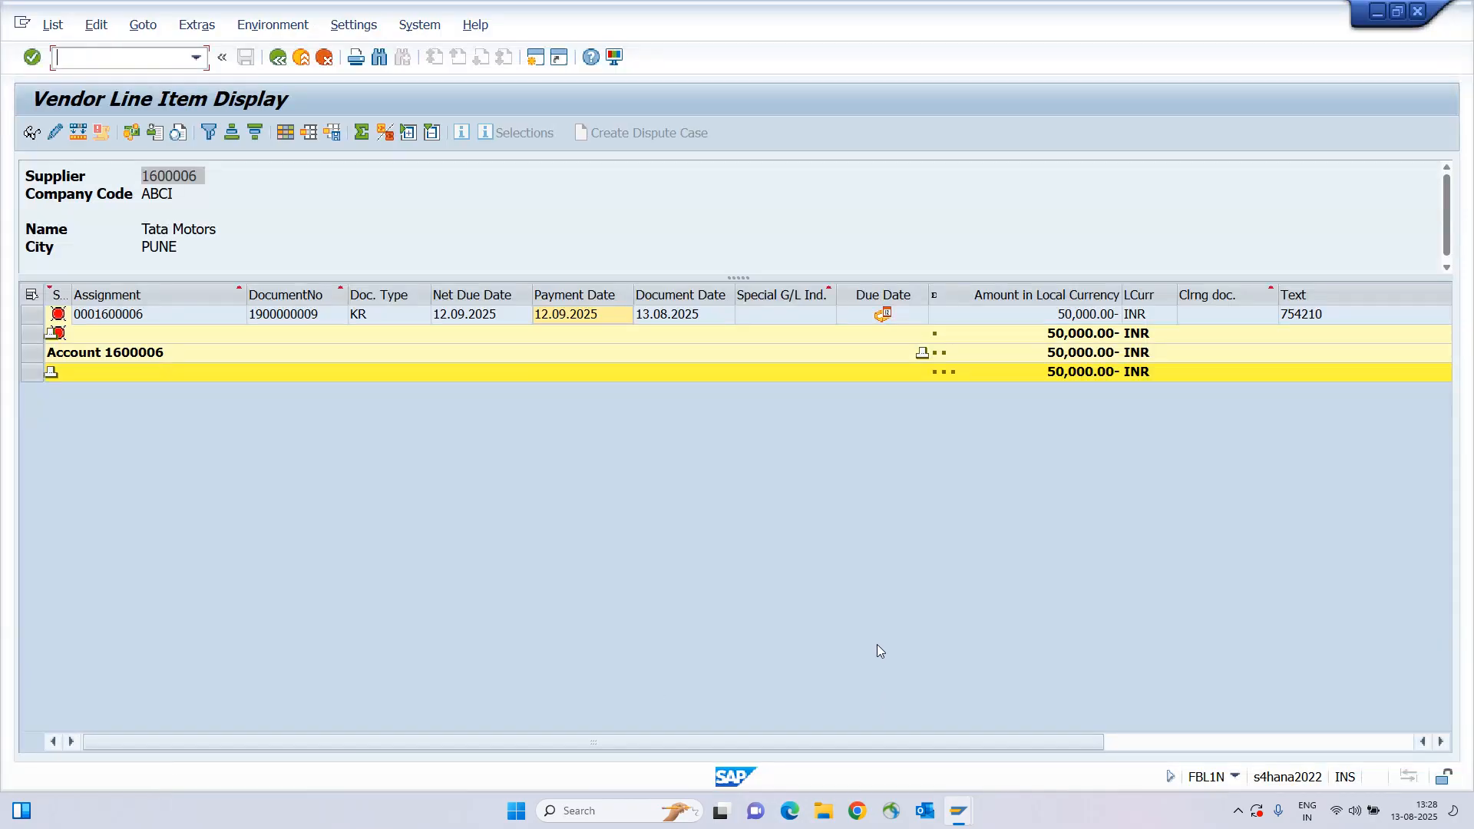
click(52, 25)
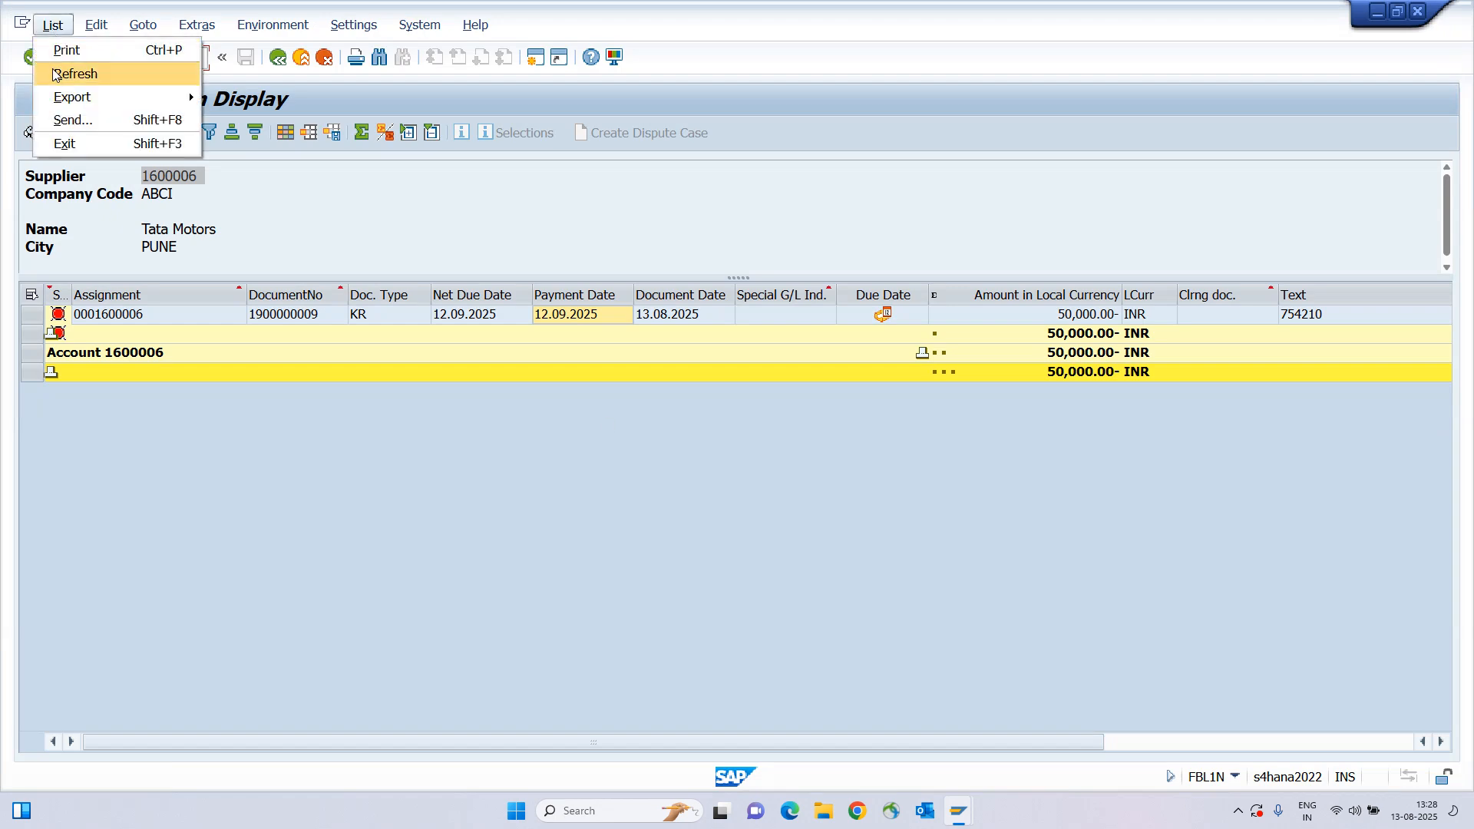
click(63, 74)
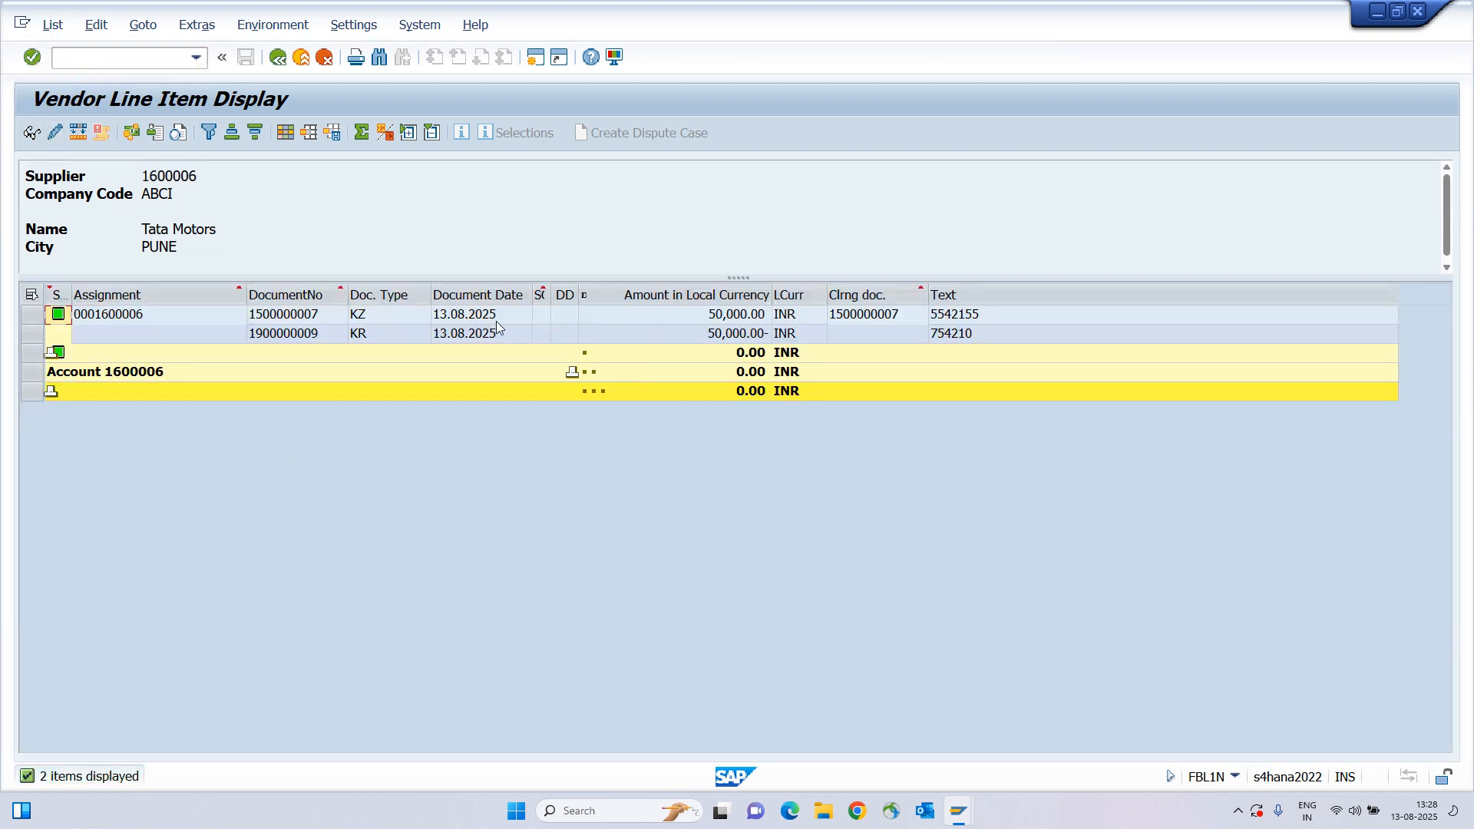
click(313, 338)
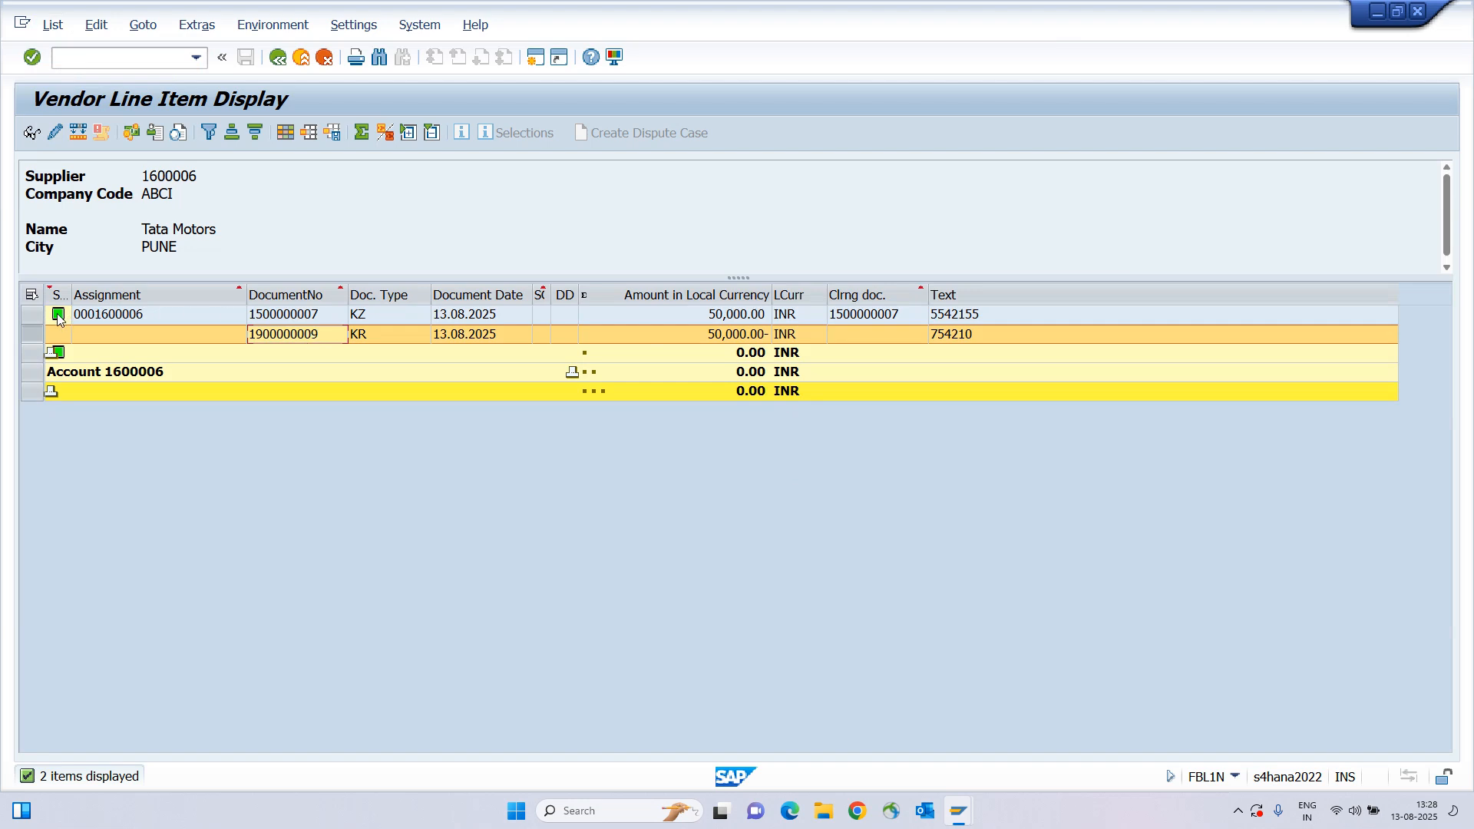
click(307, 316)
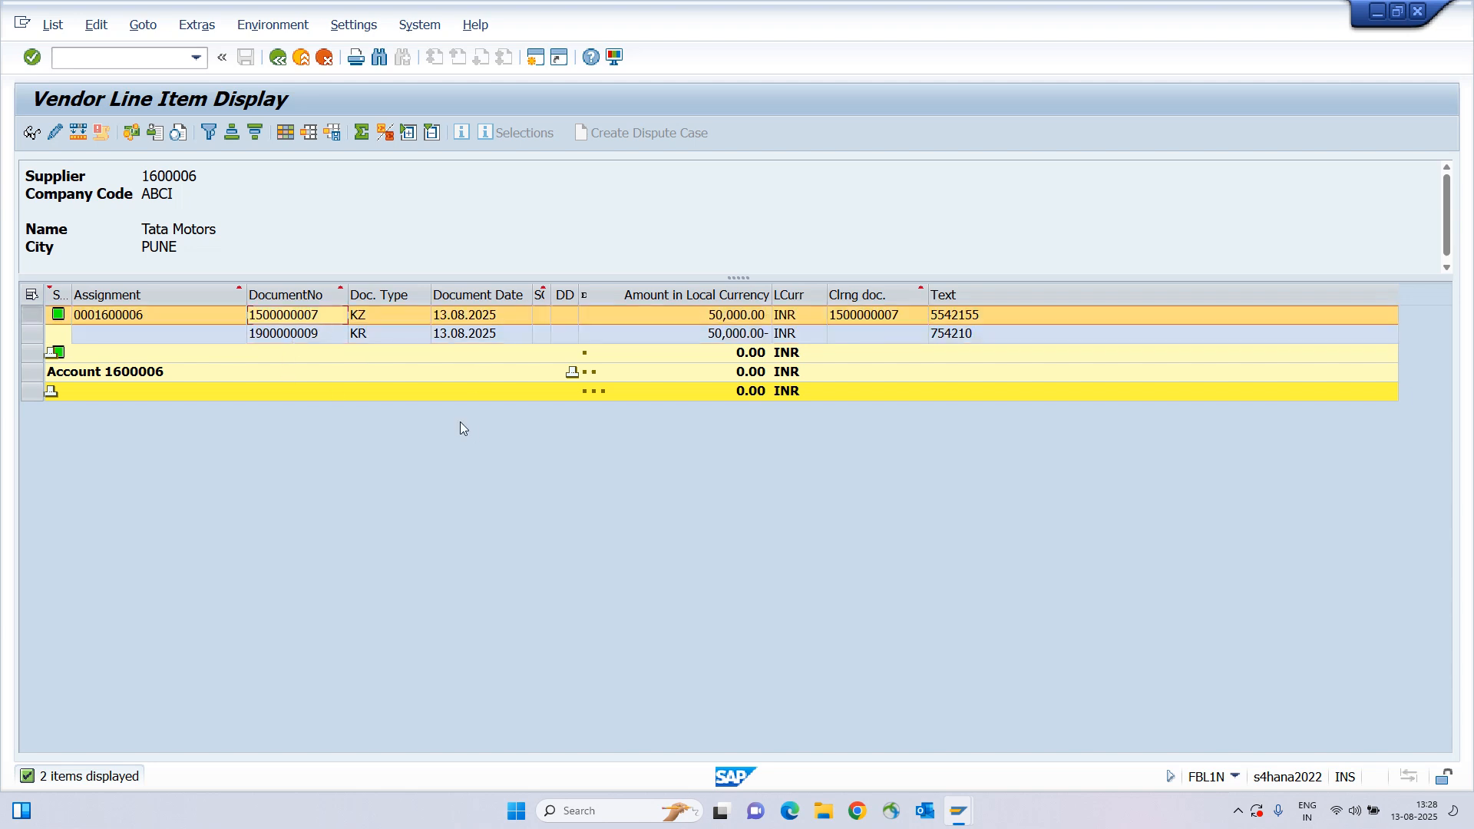
click(301, 317)
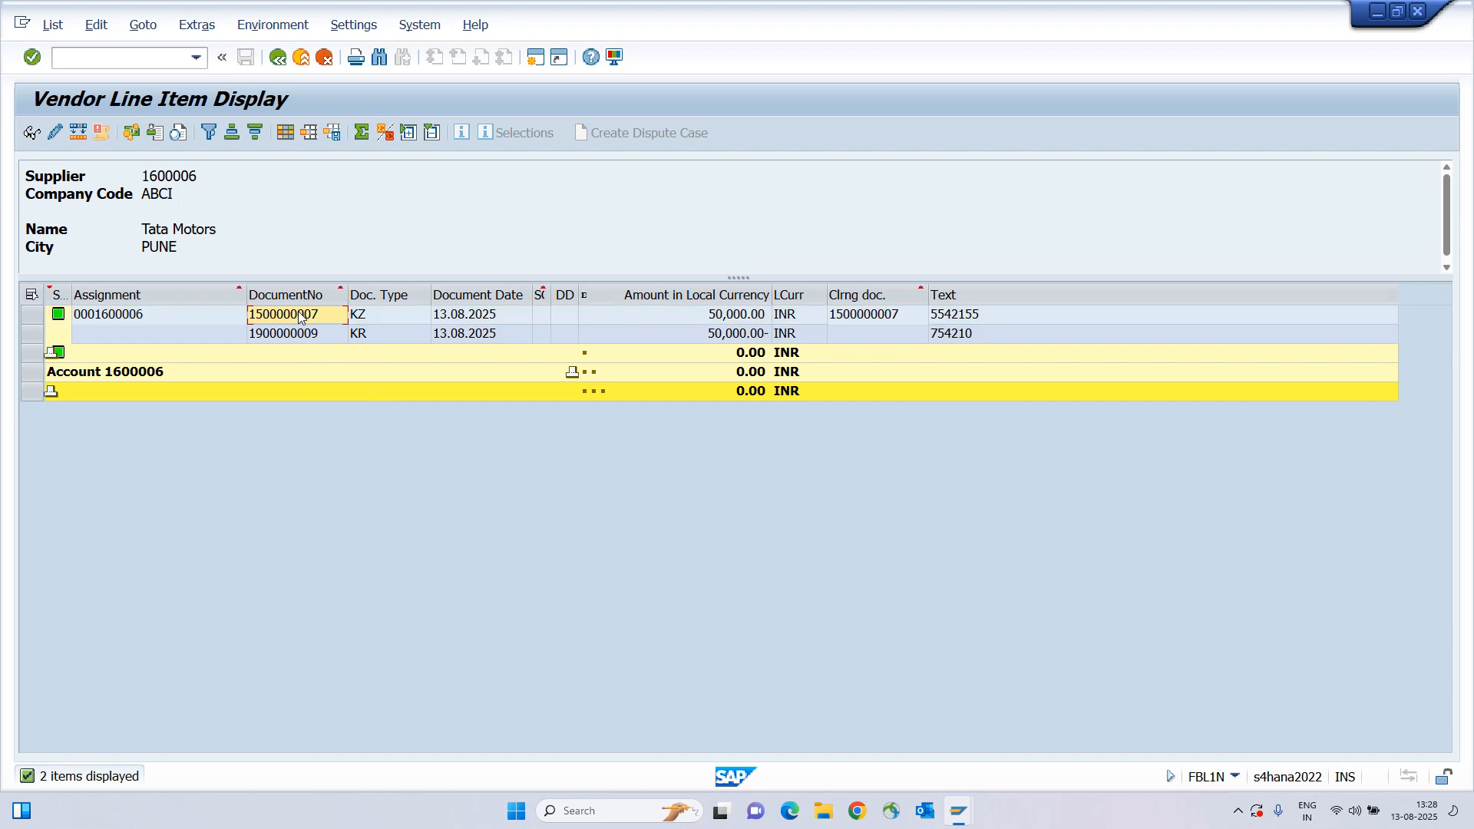
click(535, 60)
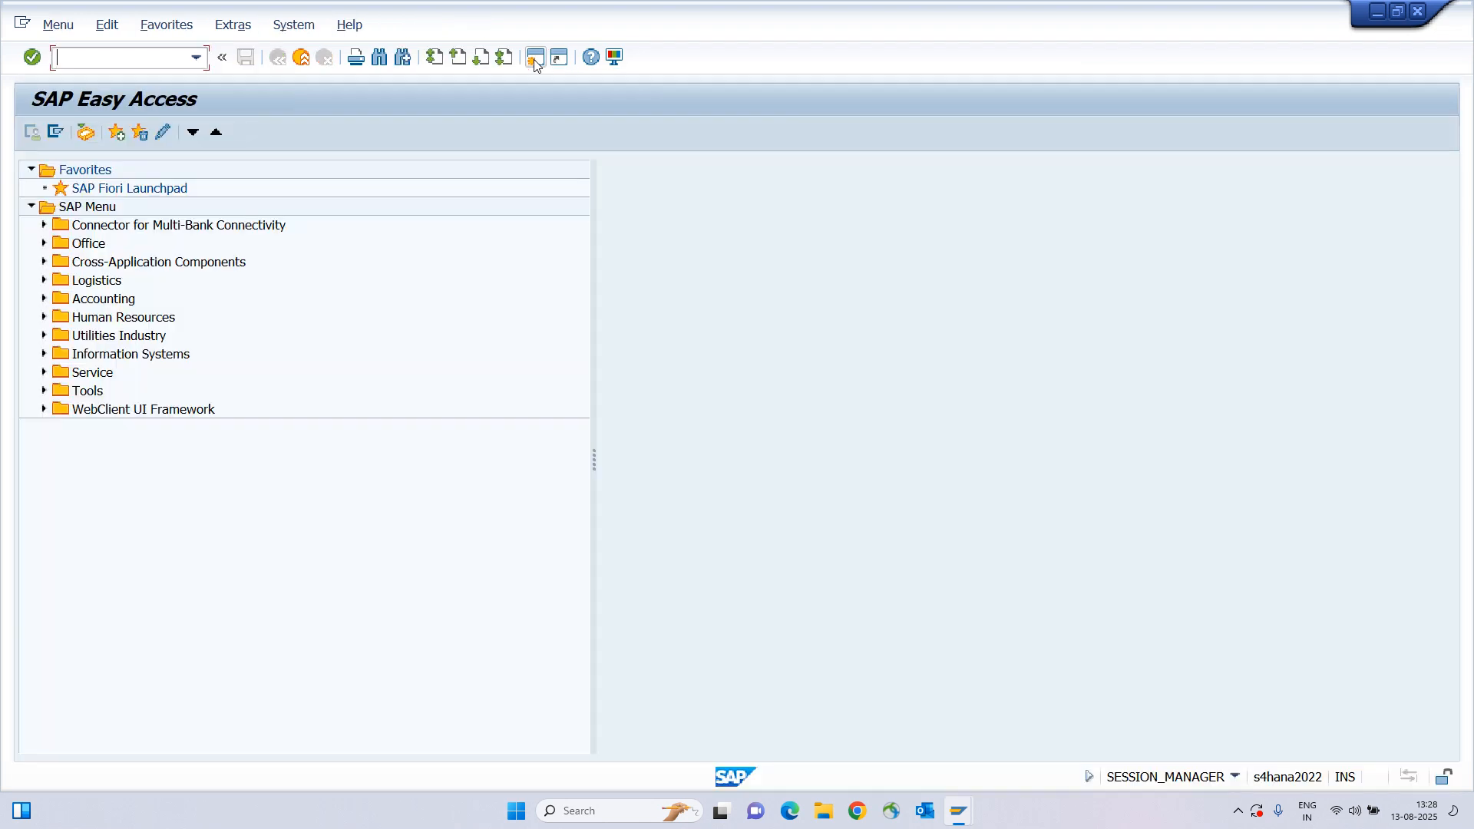
text(fch5)
key(Return)
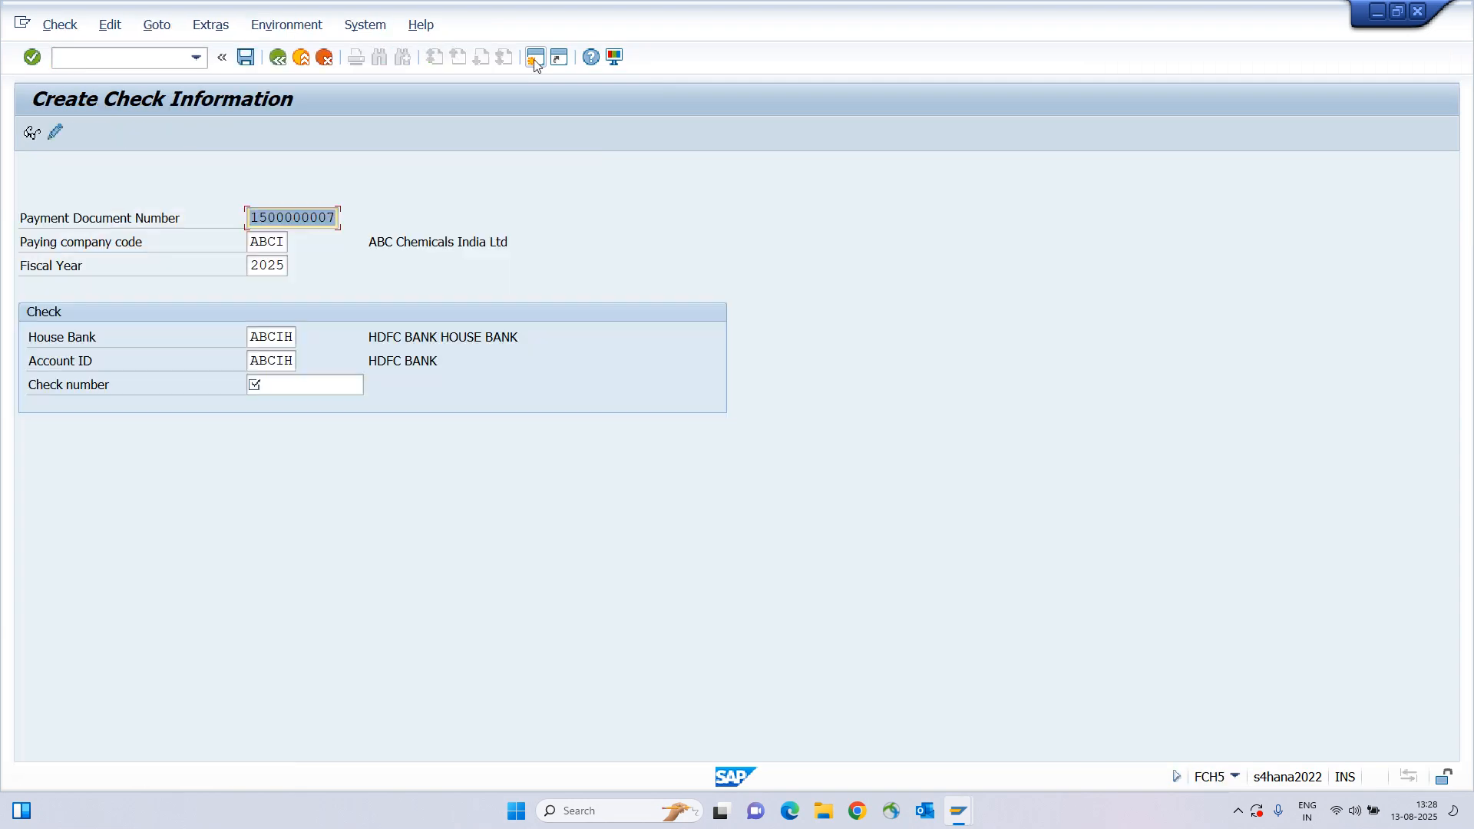
key(ctrl+v)
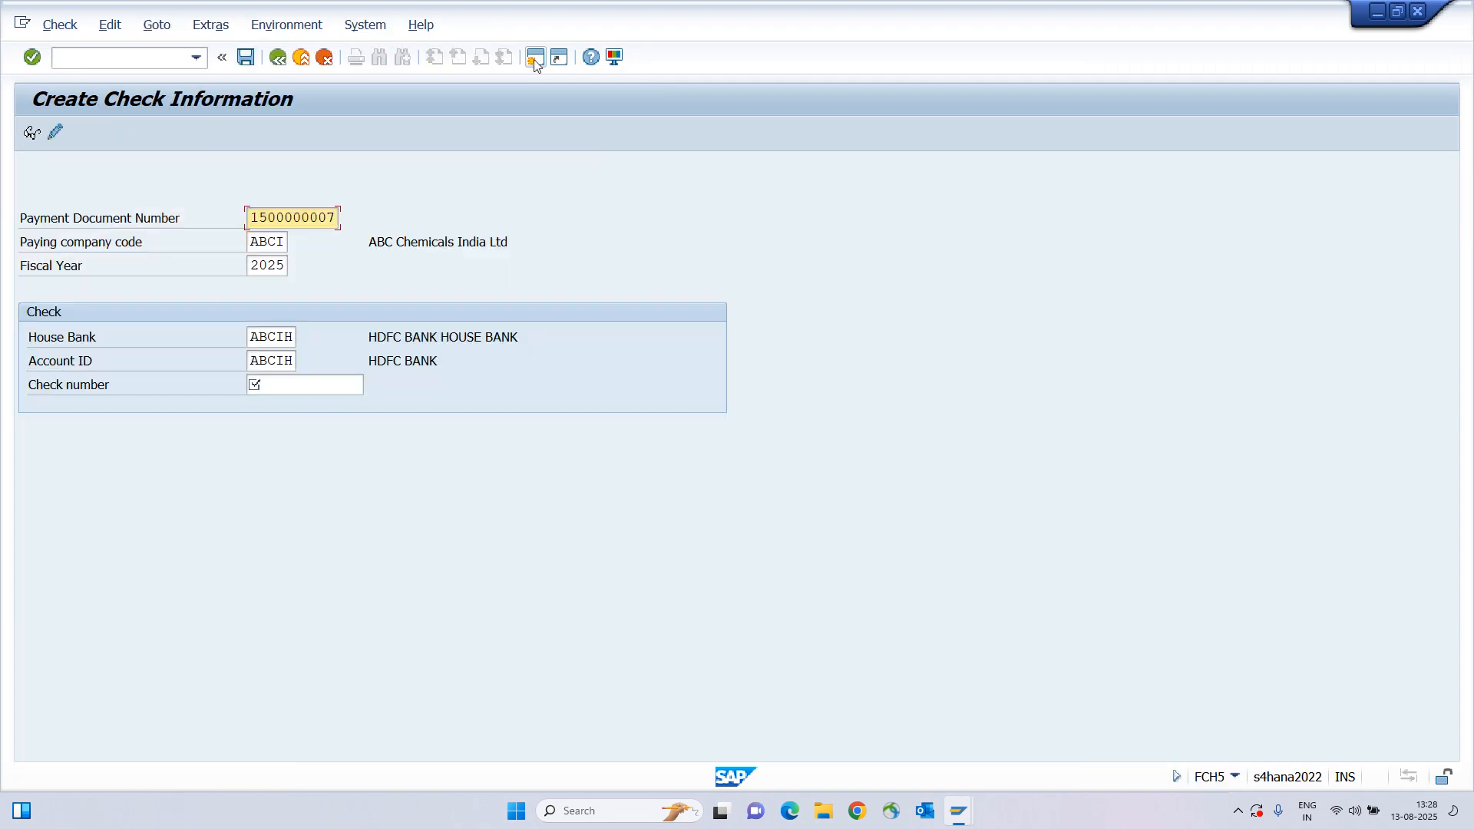
key(Tab)
key(Tab)
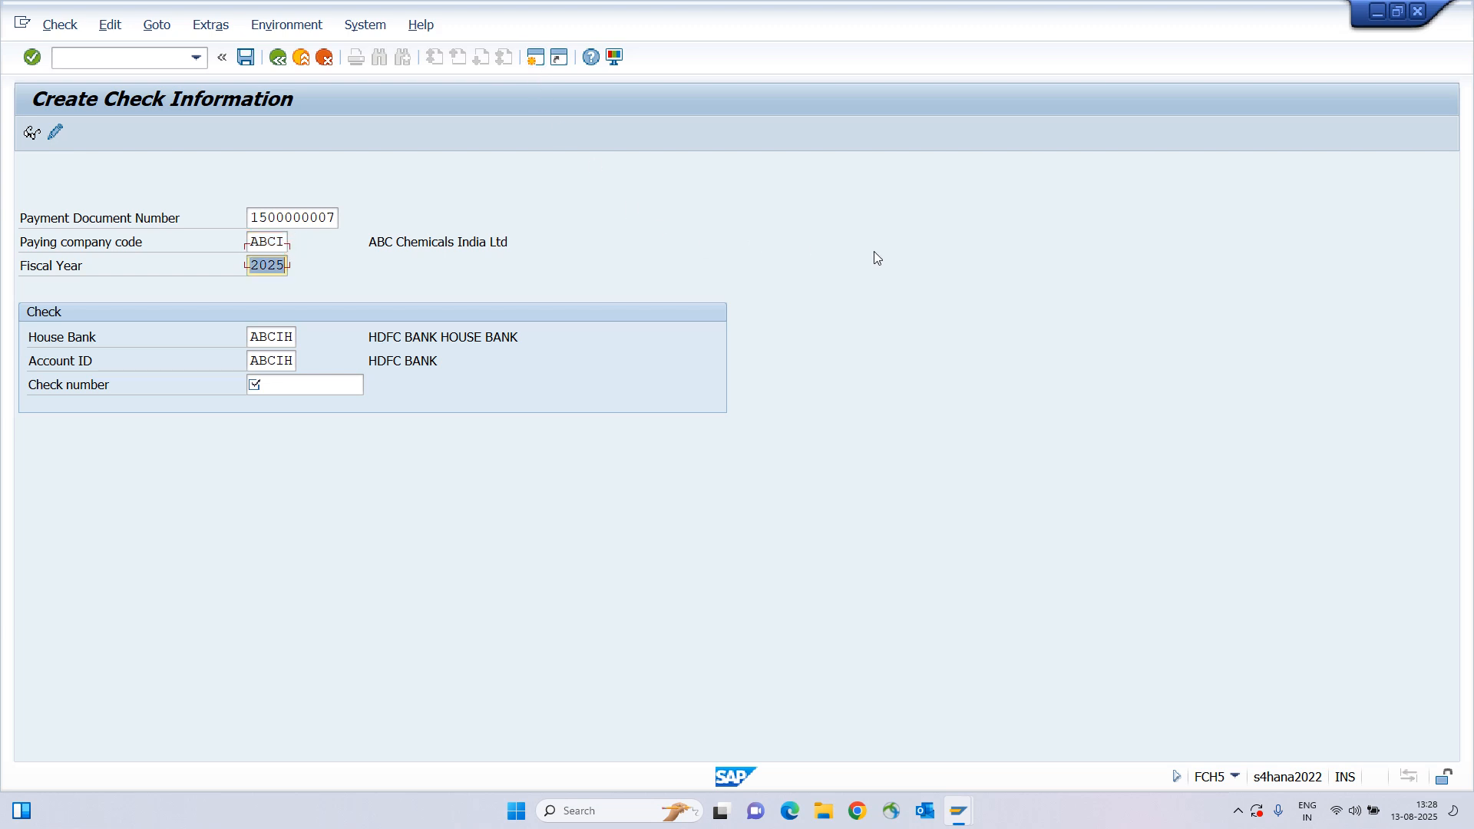
key(Tab)
key(Tab)
key(shift+Tab)
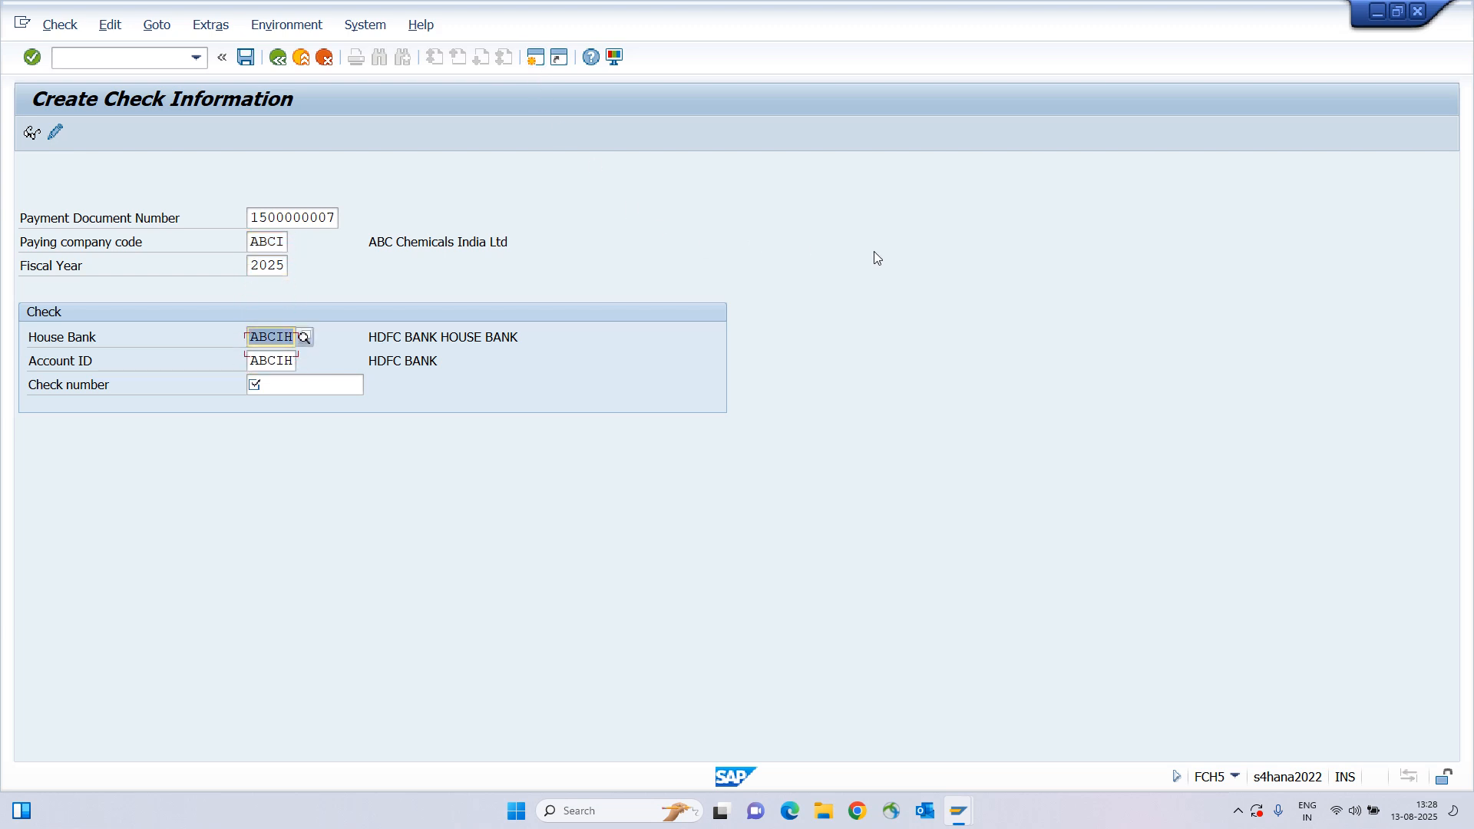
key(Tab)
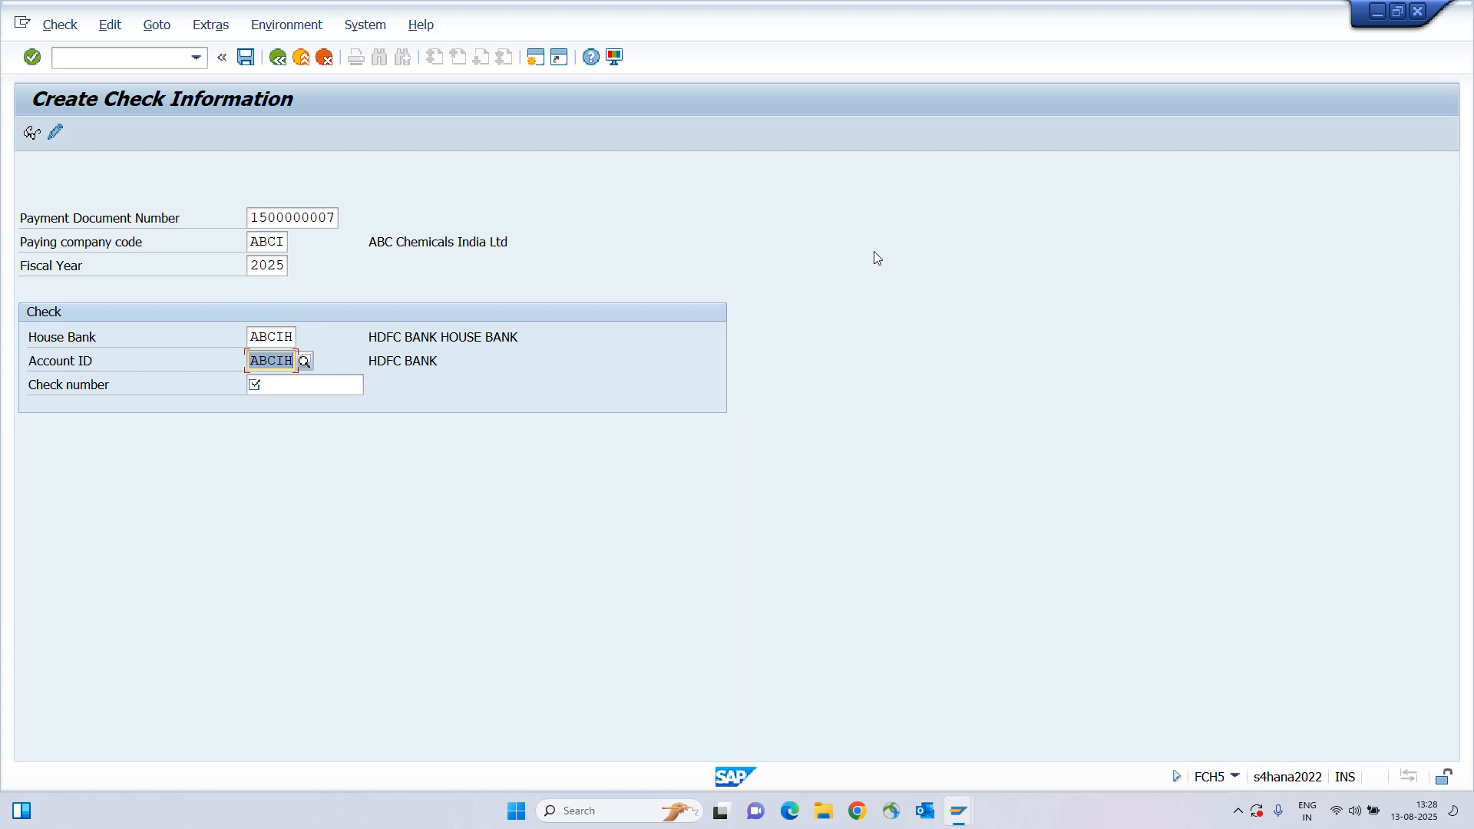
key(Tab)
key(BackSpace)
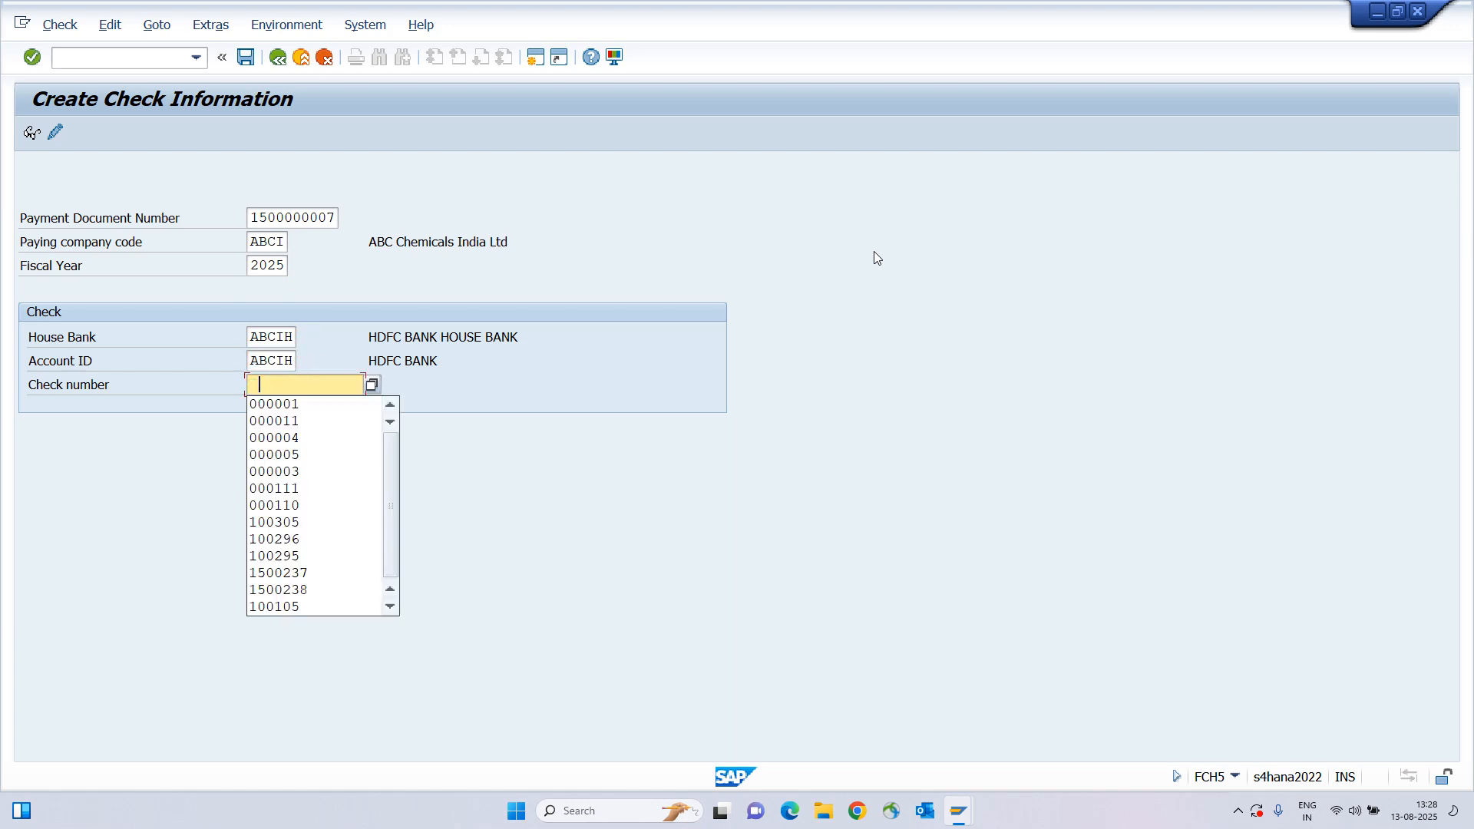
click(320, 405)
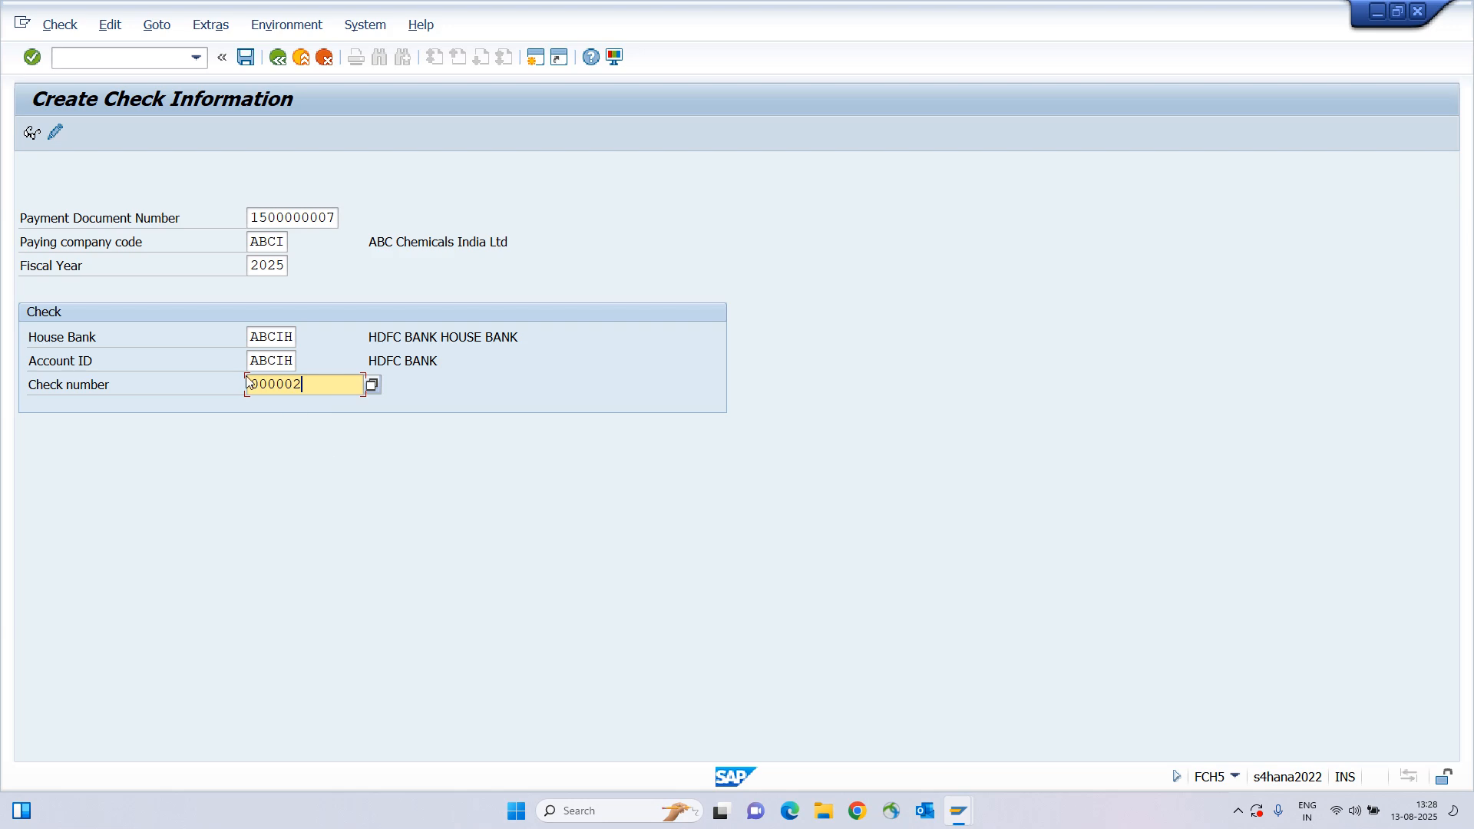
click(31, 385)
click(322, 385)
key(ctrl+s)
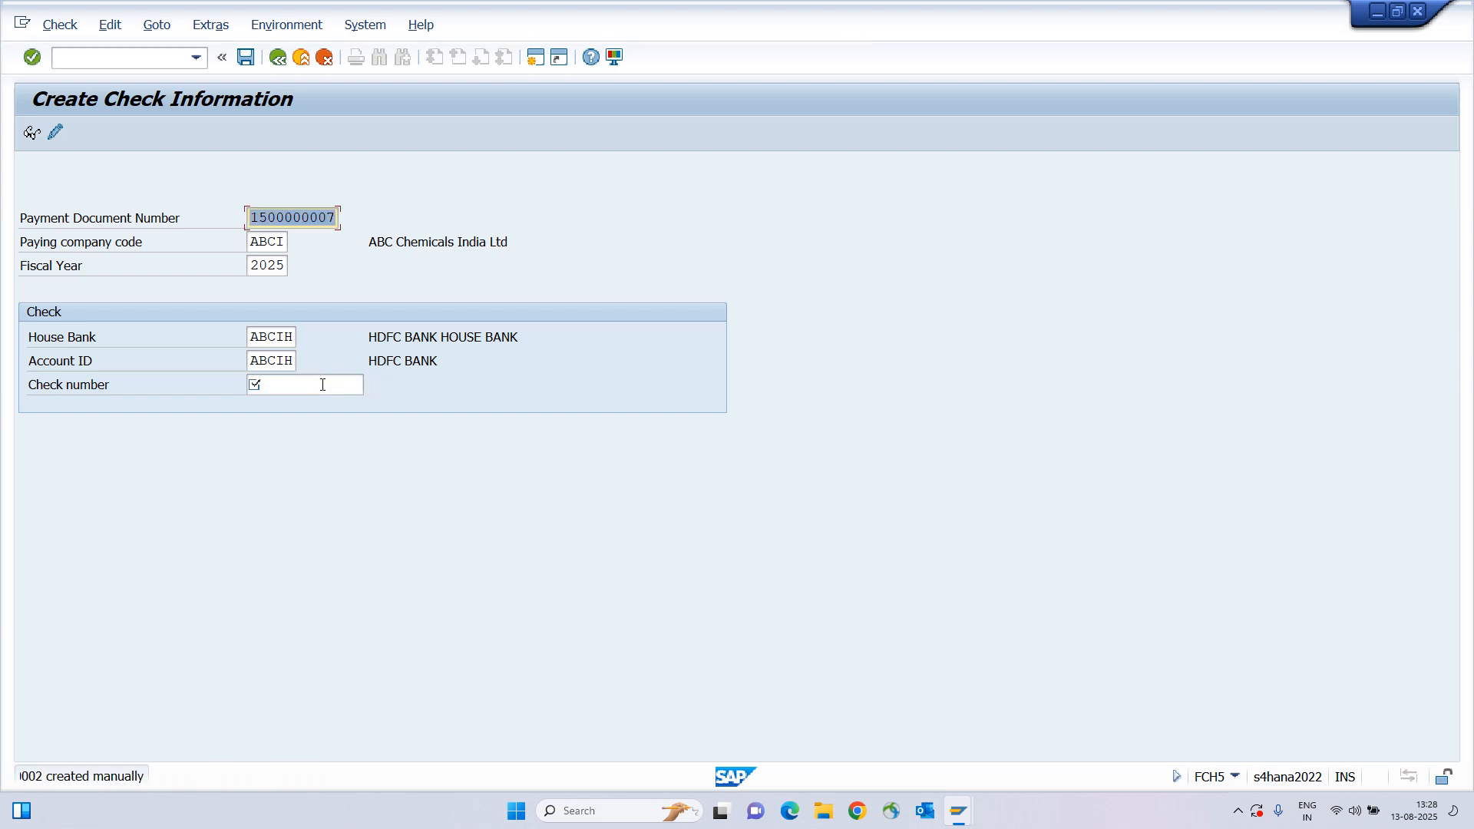
Review the check-created message for 000002 and go back to SAP Easy Access.
double_click(221, 777)
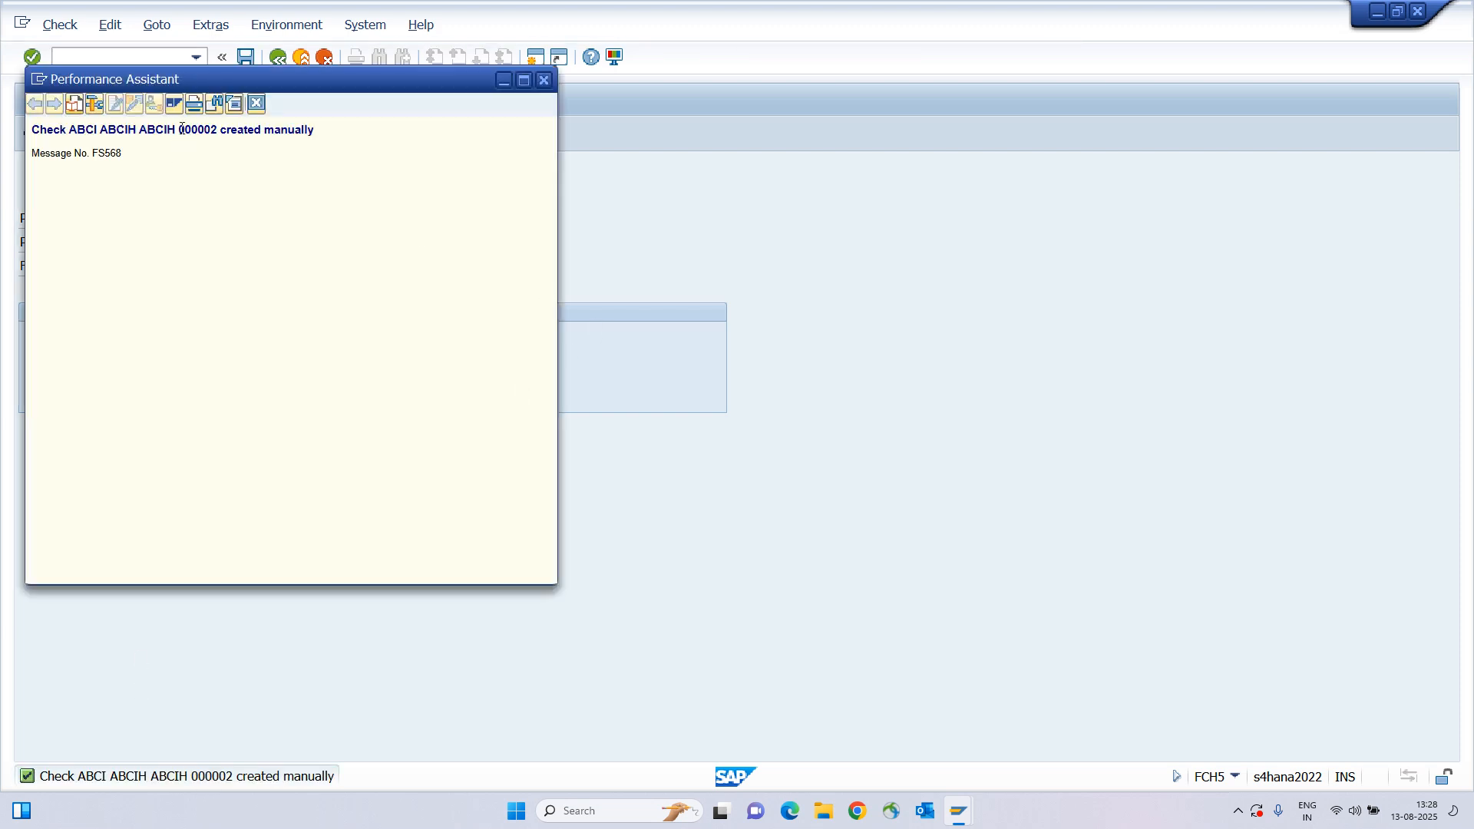
drag(179, 129, 220, 128)
click(257, 103)
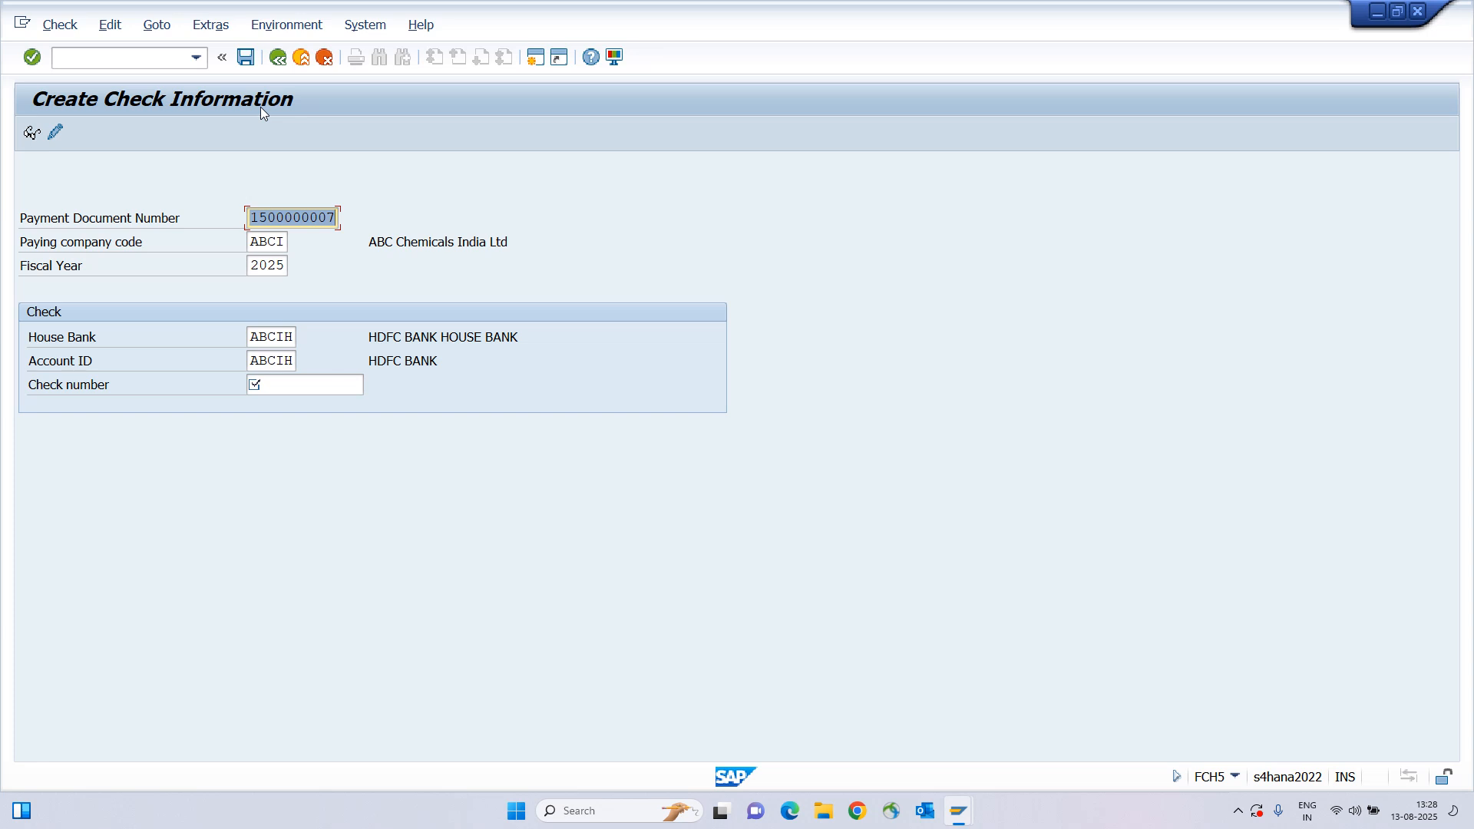
click(297, 61)
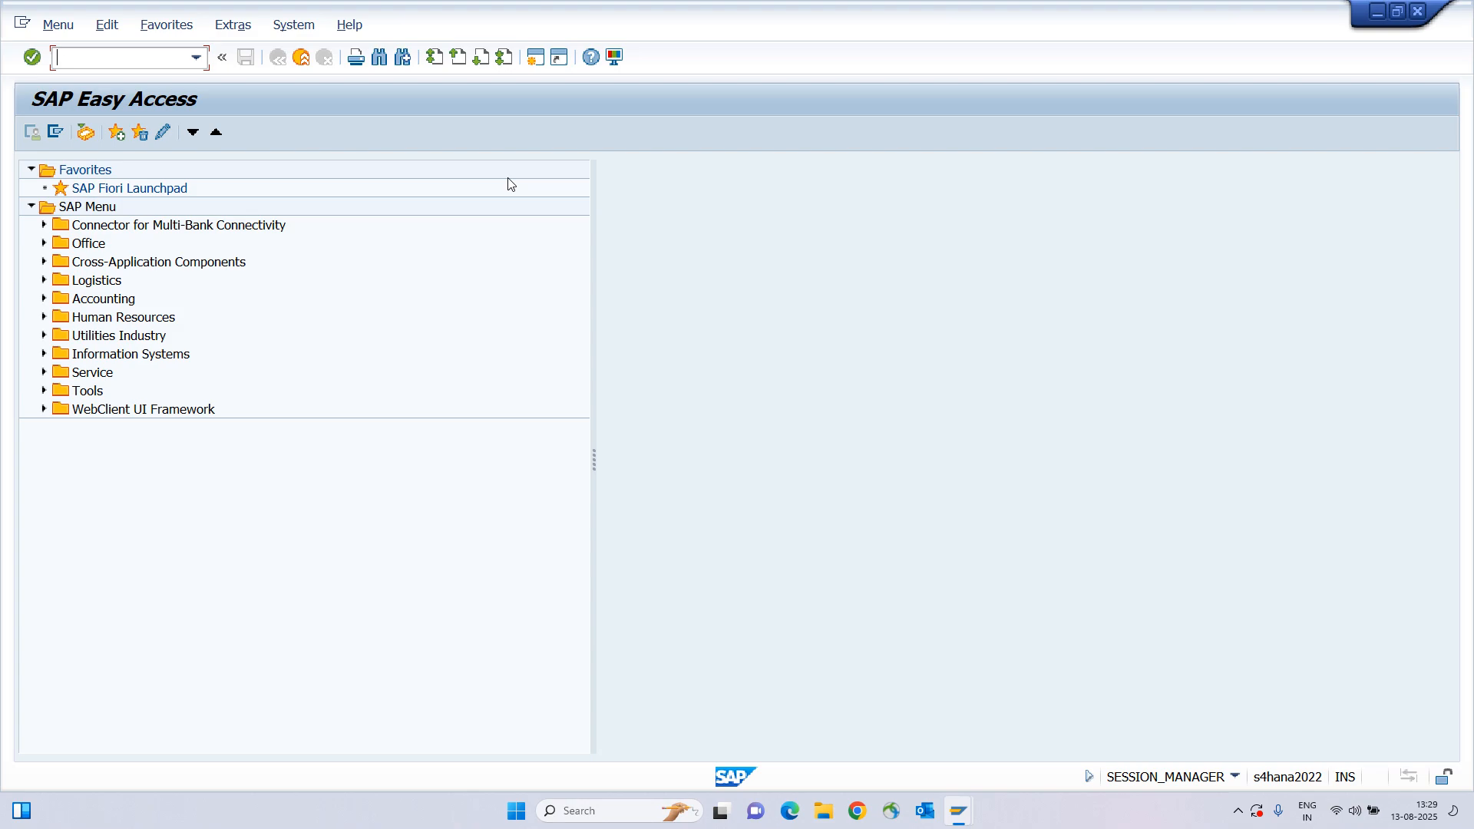
Look over the empty F110 Run Date and Identification fields, then return to the line item list.
key(alt+Tab)
key(alt+Tab)
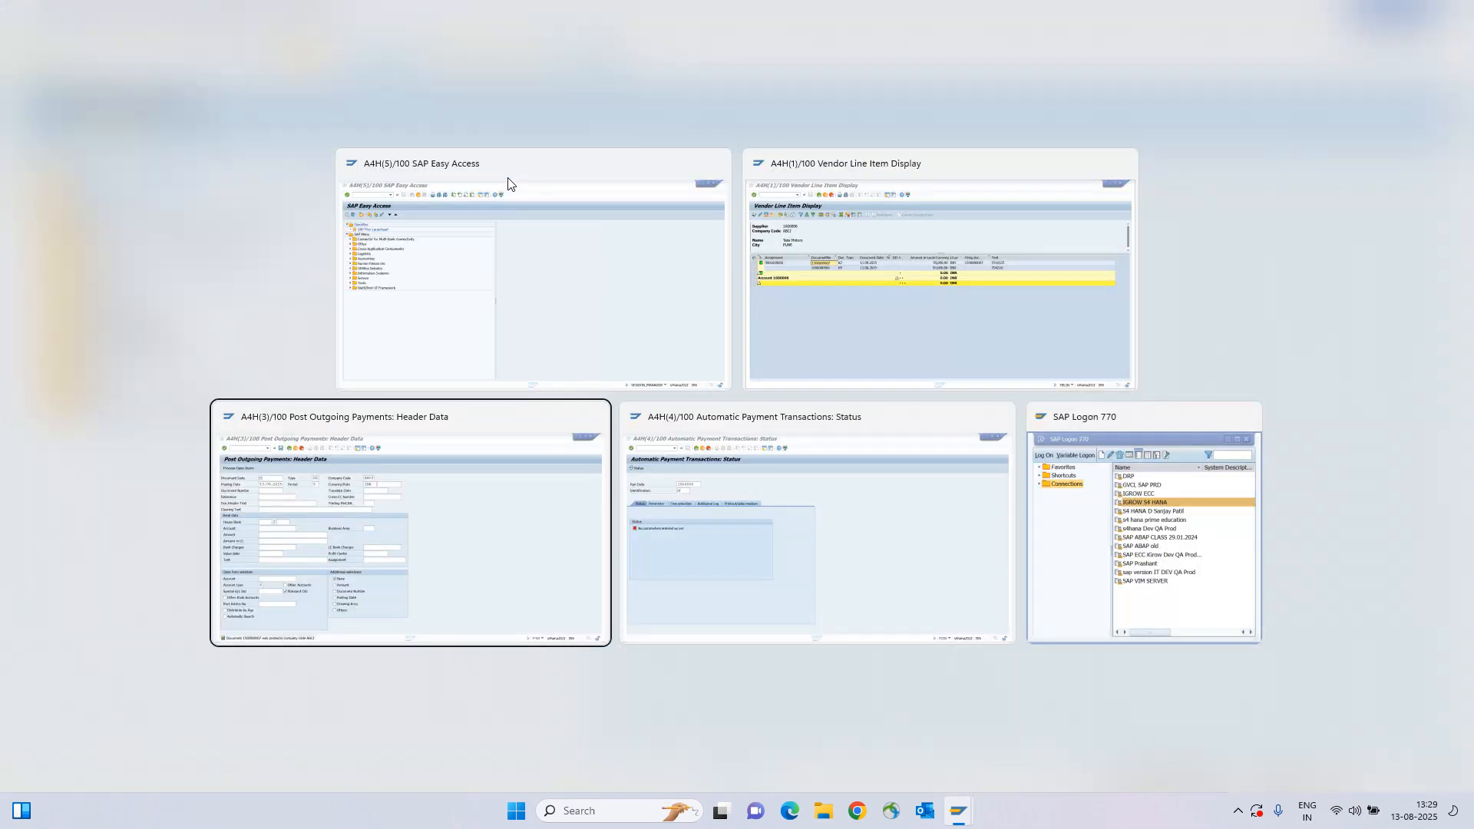
key(alt+Tab)
key(Tab)
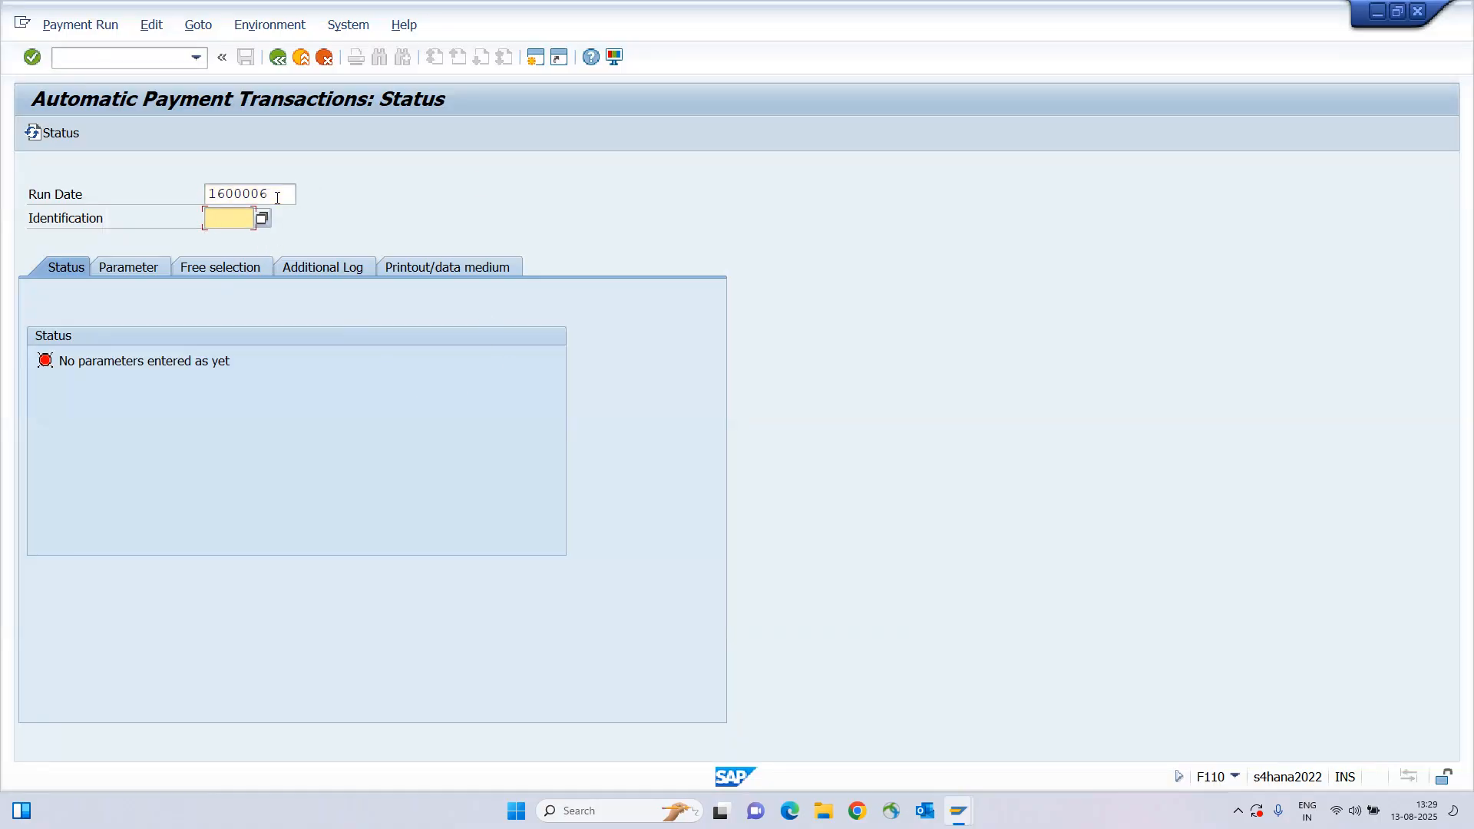
key(shift+Tab)
key(Tab)
key(shift+Tab)
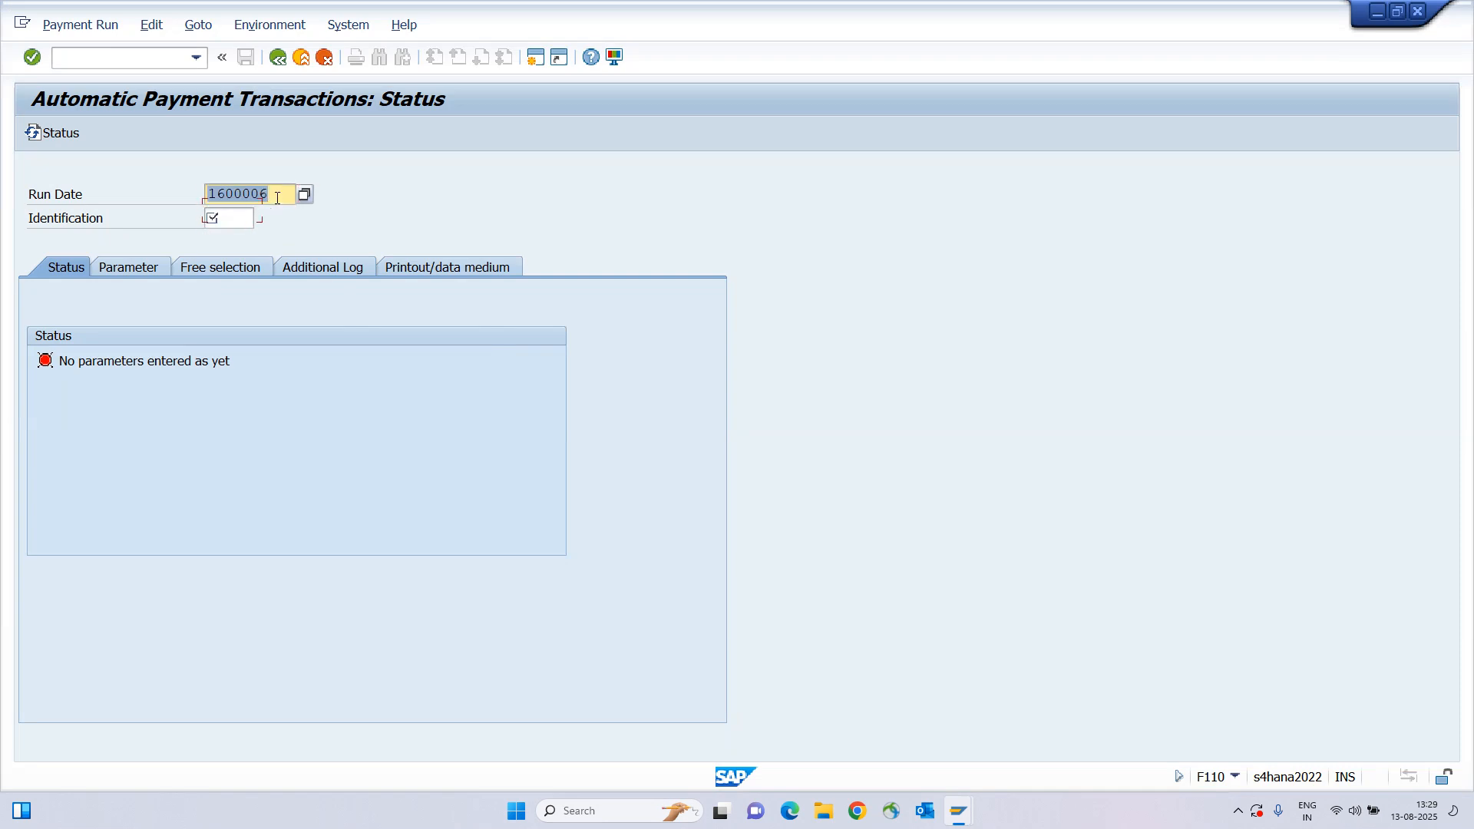
key(Tab)
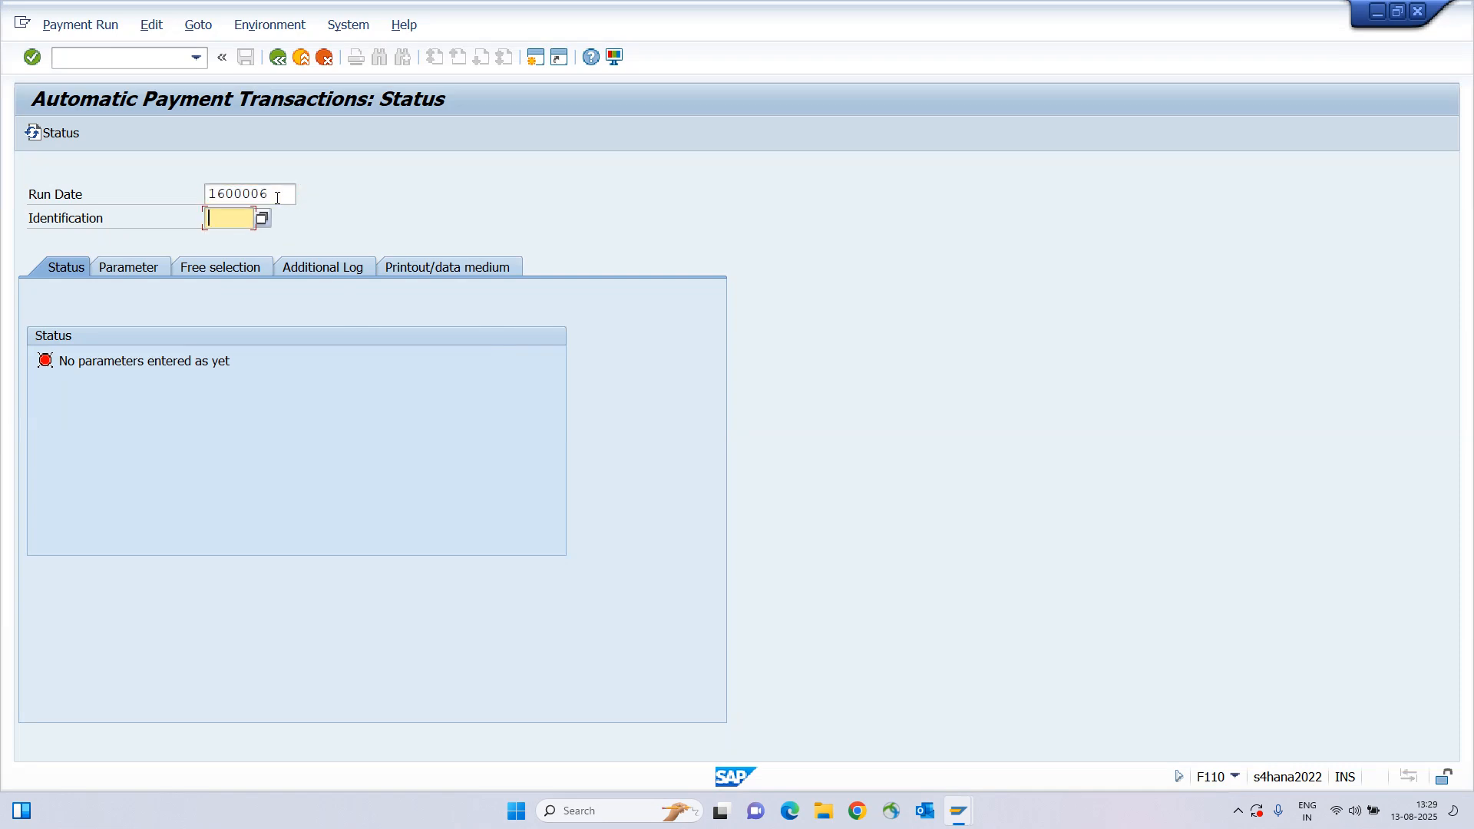
key(alt+Tab)
key(alt+Tab)
key(alt+Tab)
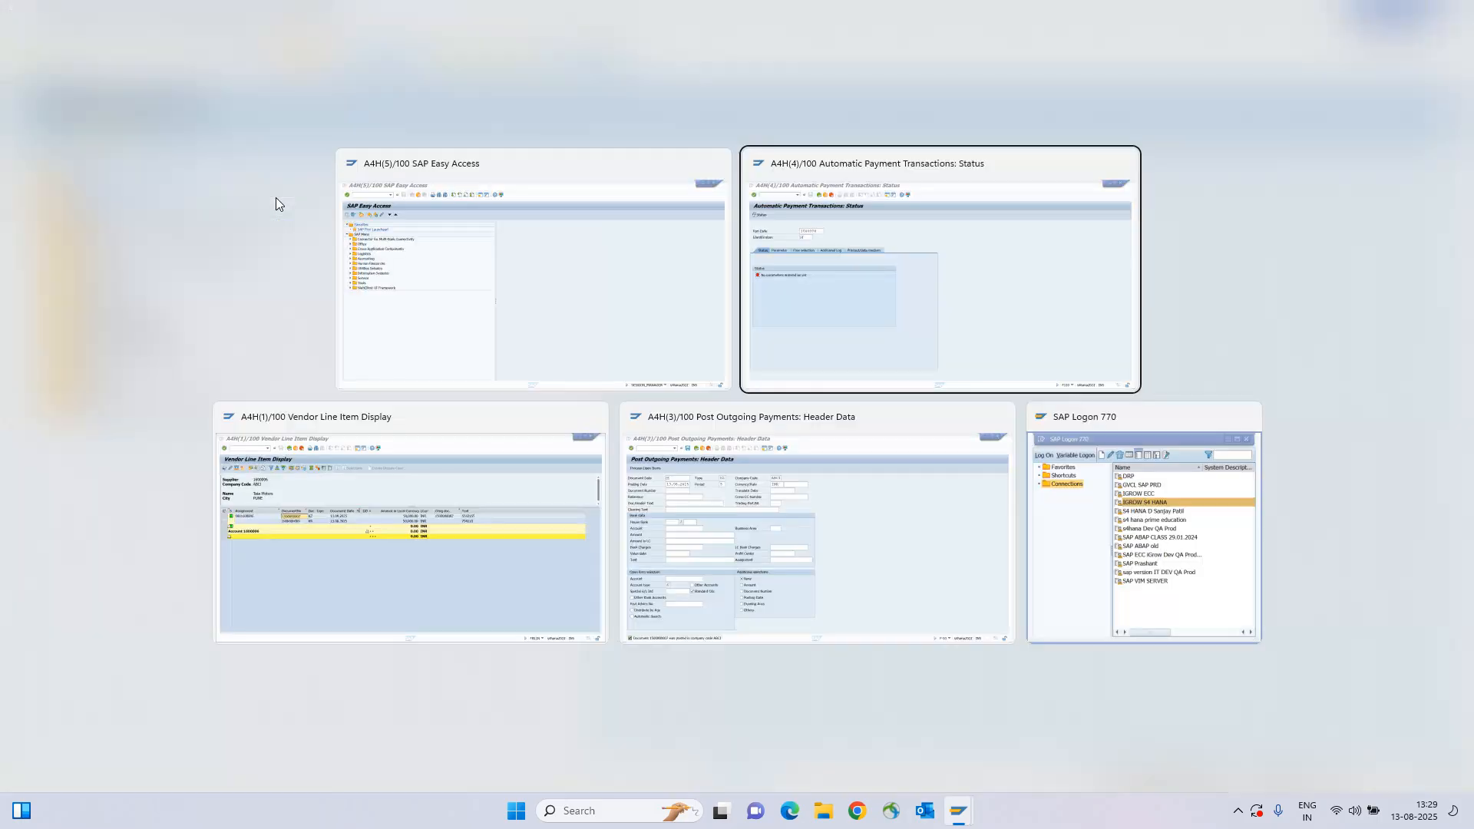
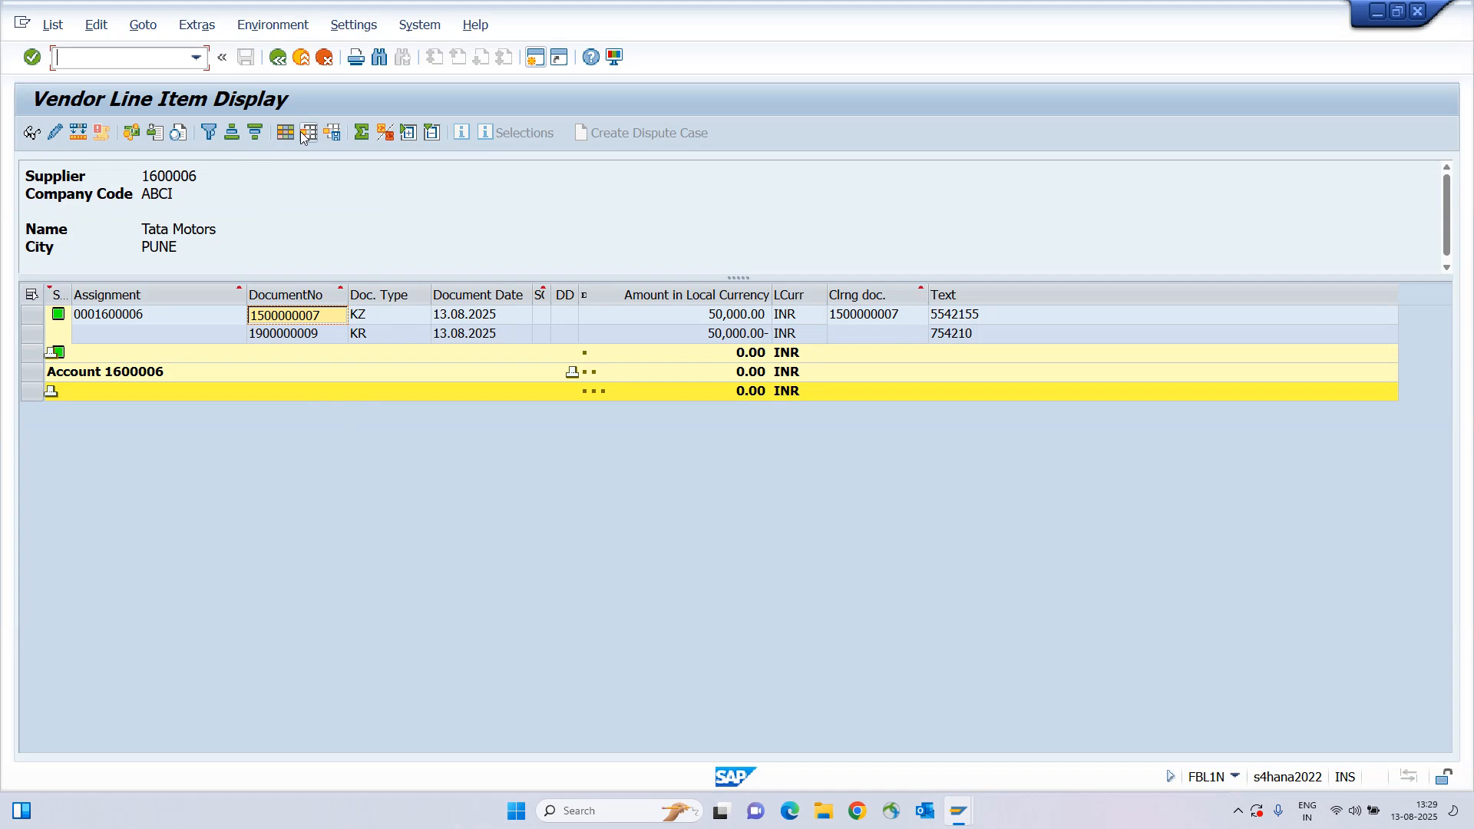
In a new session, start an FB60 invoice for vendor 1600006, dated 13.08.2025, reference 8754542, amount 50000.
click(537, 59)
text(fb)
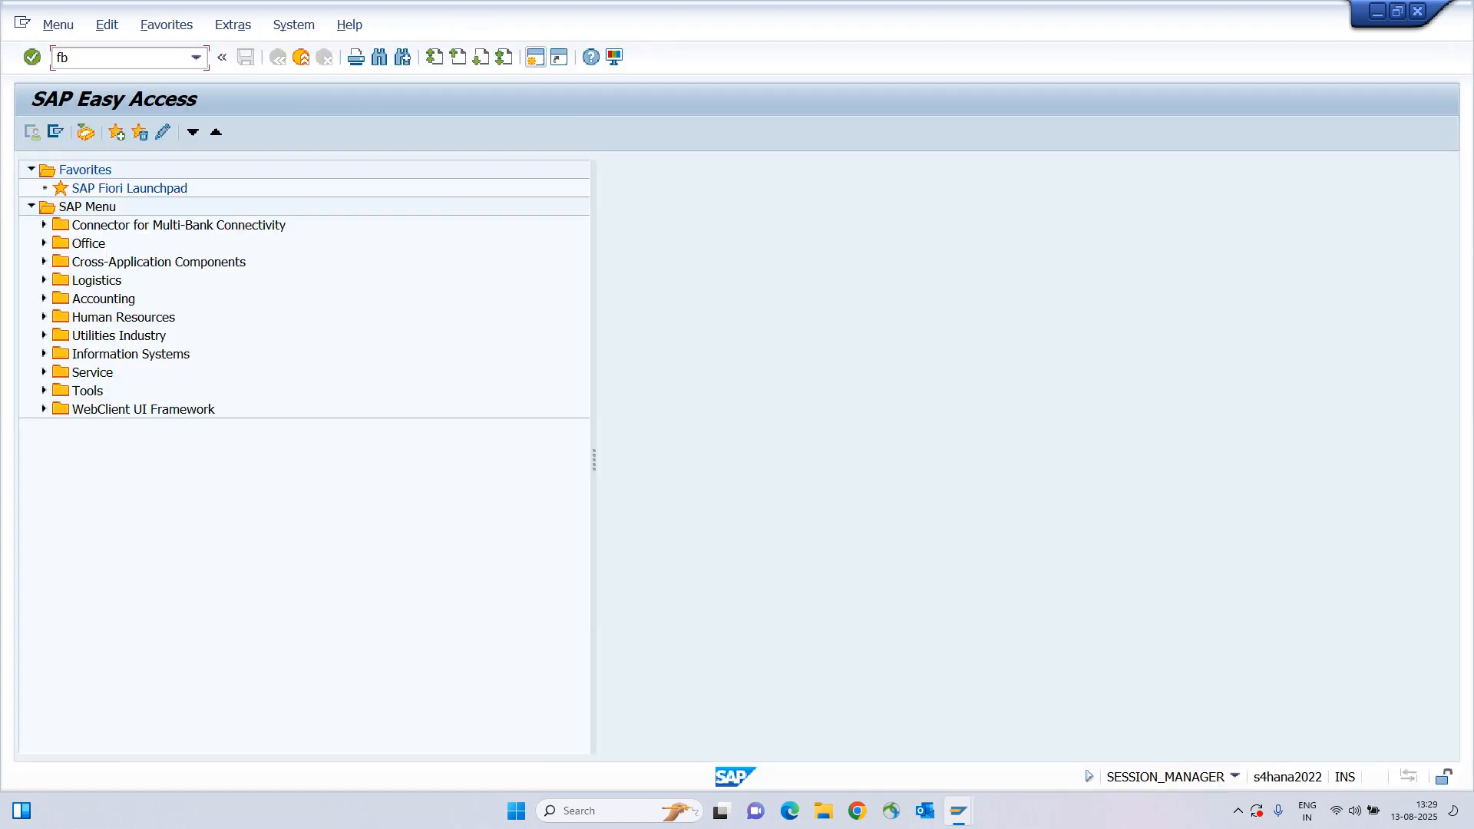
text(60)
key(Return)
text(1600006)
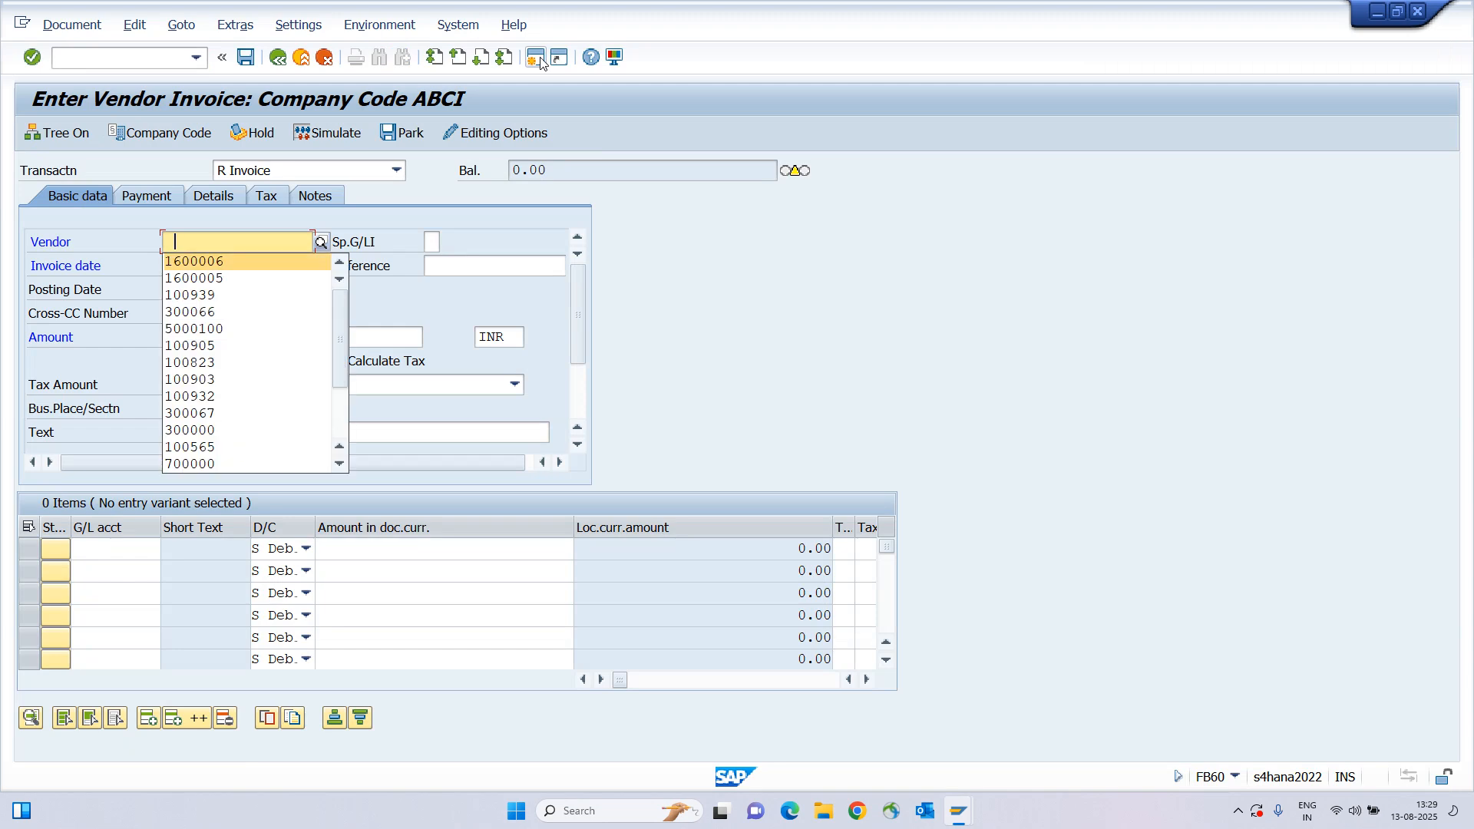
key(Tab)
key(Tab)
text(13.08.2025)
key(Tab)
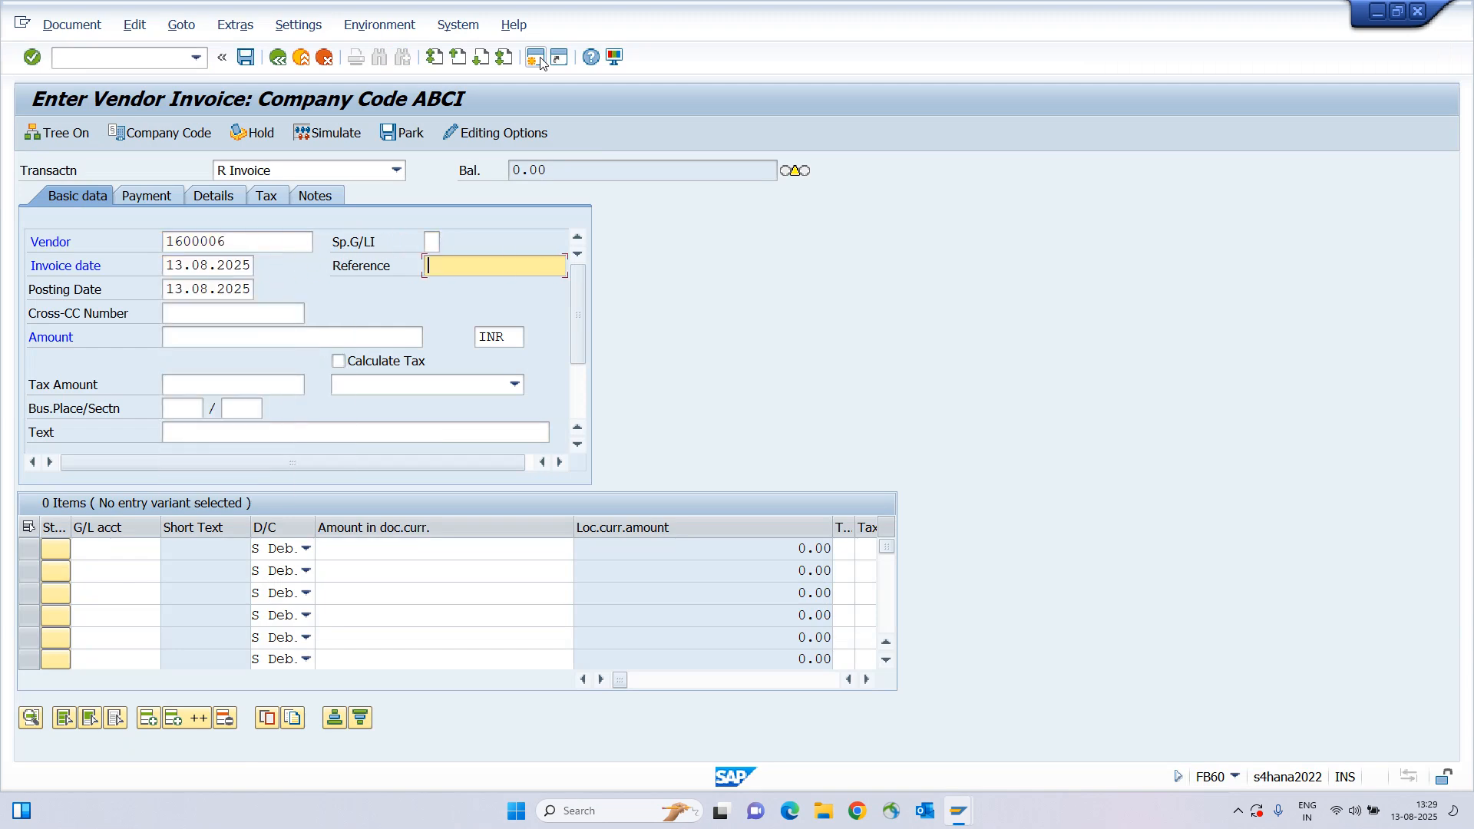
text(8754542)
key(Tab)
key(Tab)
key(Tab)
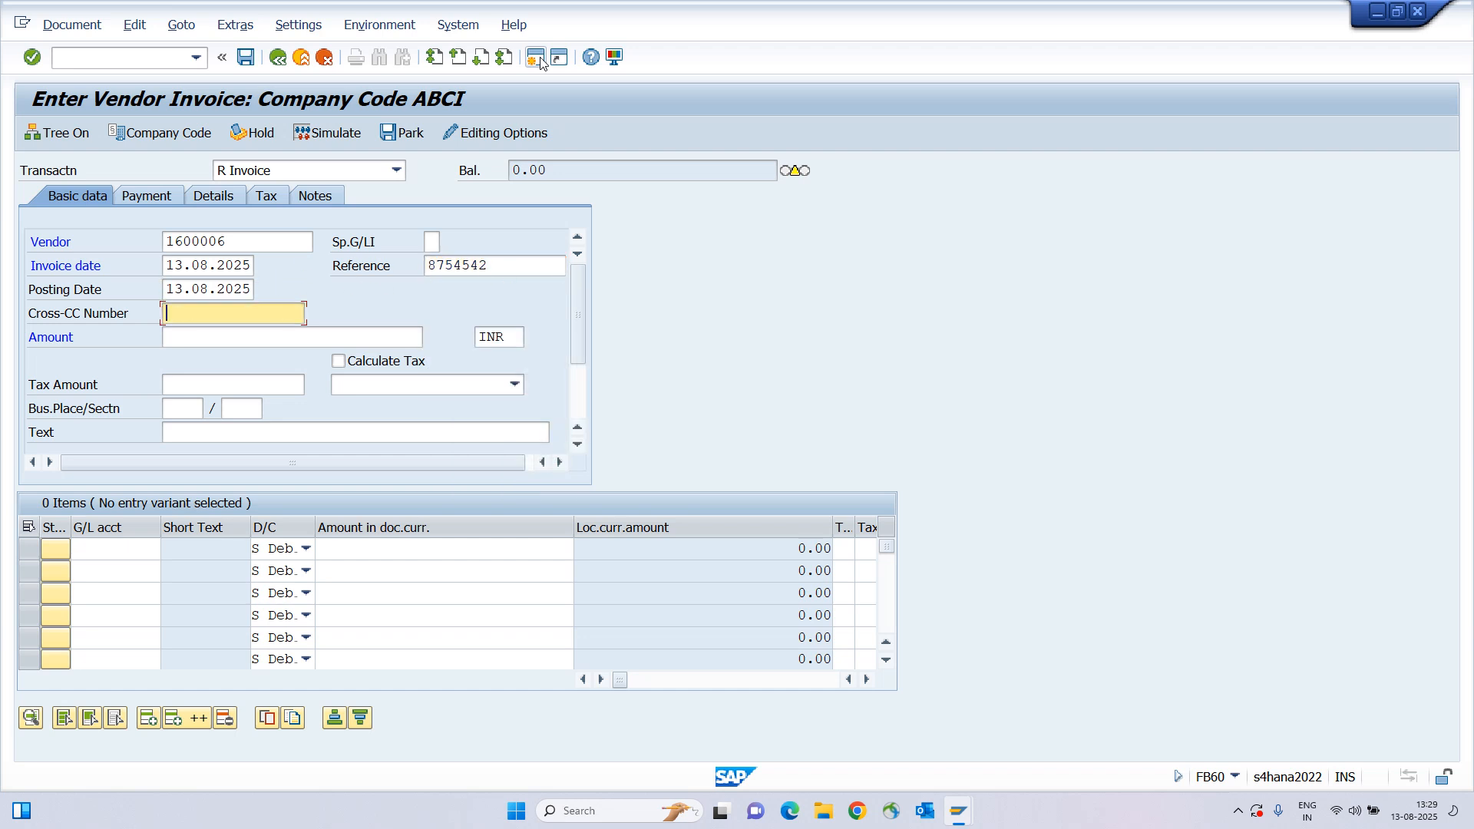
text(50000)
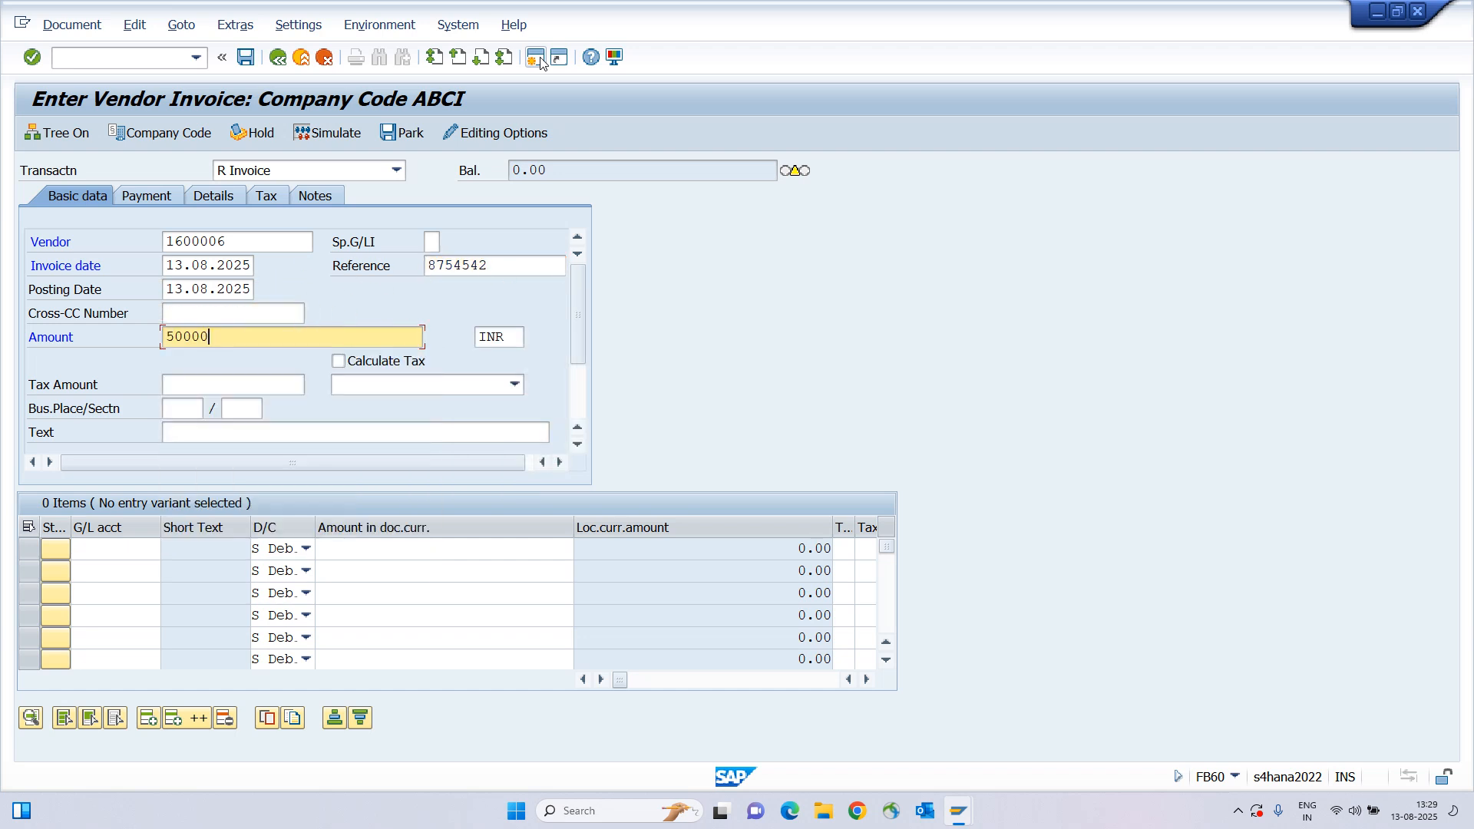
key(Tab)
key(Tab)
key(Tab)
text(5454)
key(Tab)
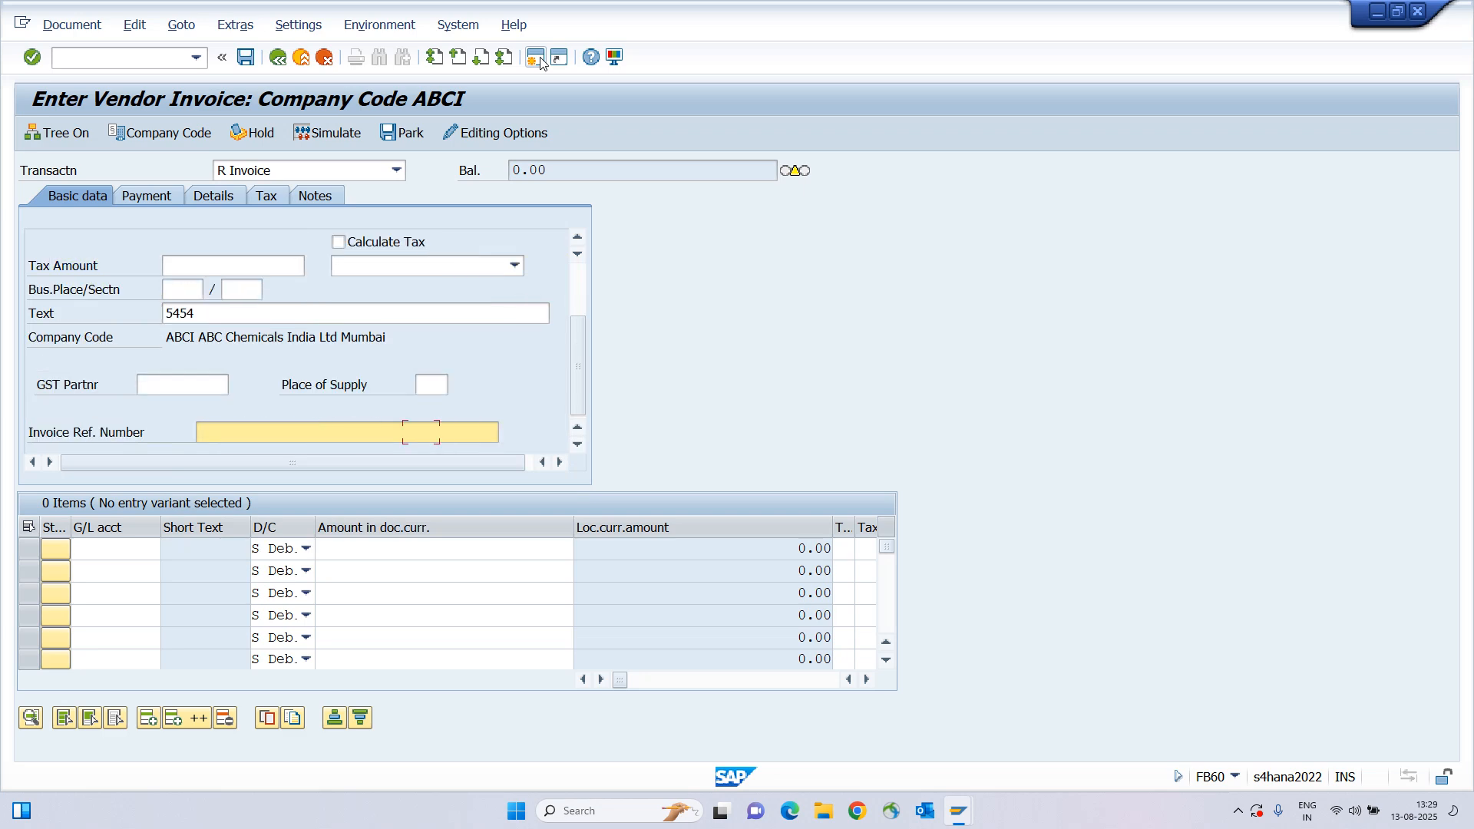
key(Tab)
text(430000)
key(Tab)
key(Tab)
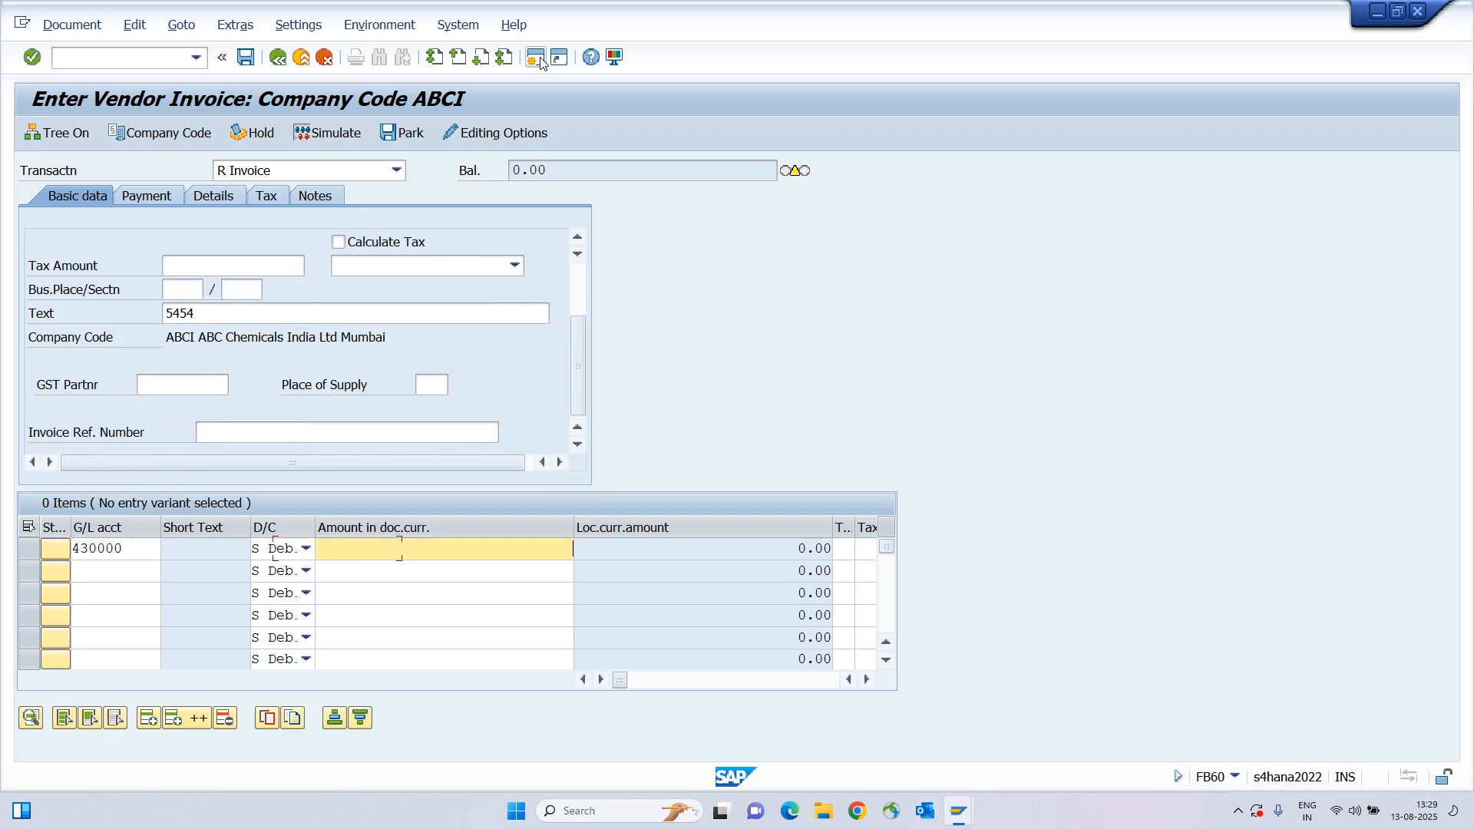
text(*)
key(Tab)
key(Tab)
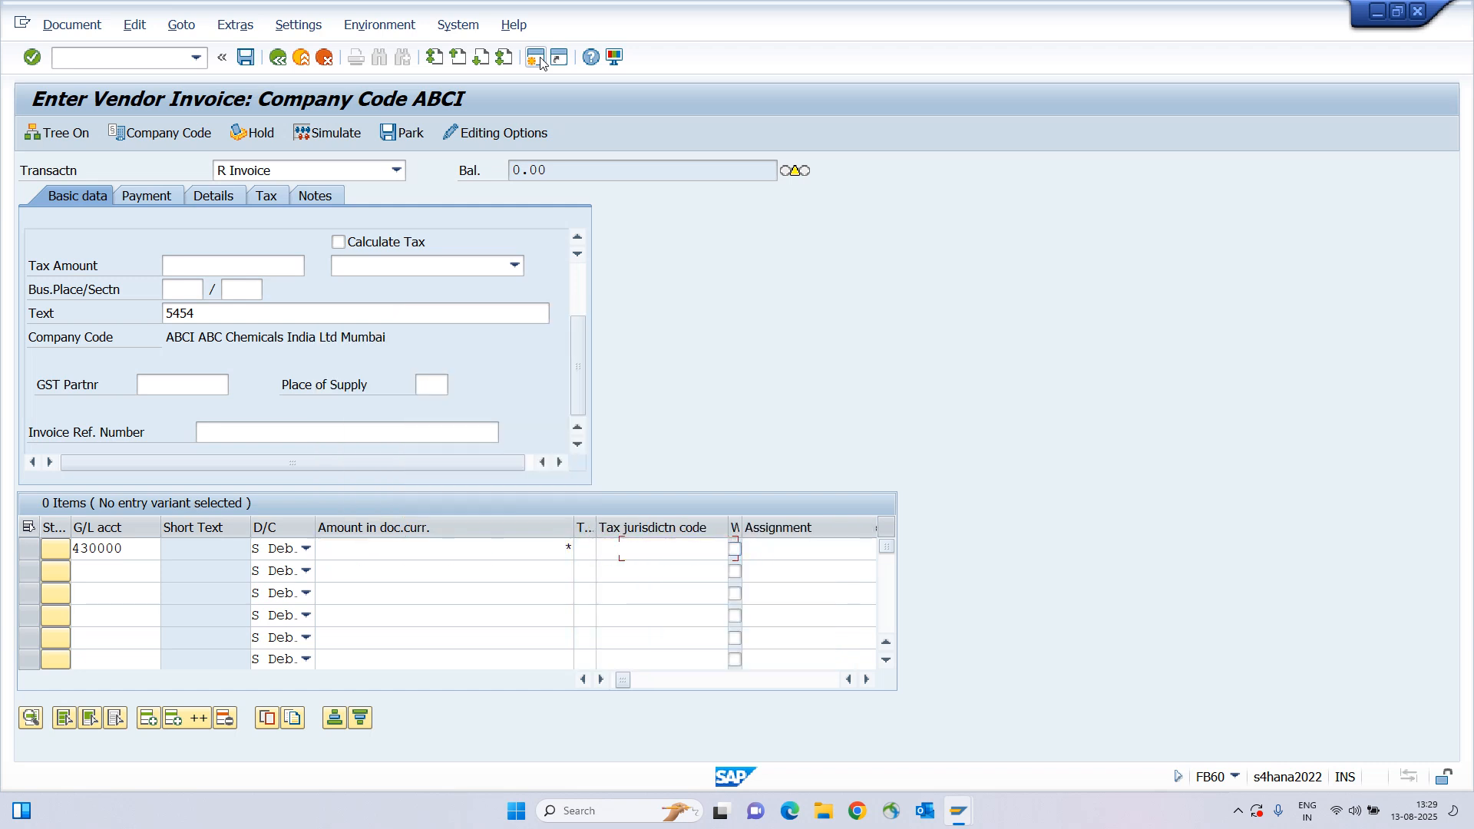
key(Tab)
key(Tab)
key(Tab)
key(Tab)
key(Tab)
key(Tab)
key(Tab)
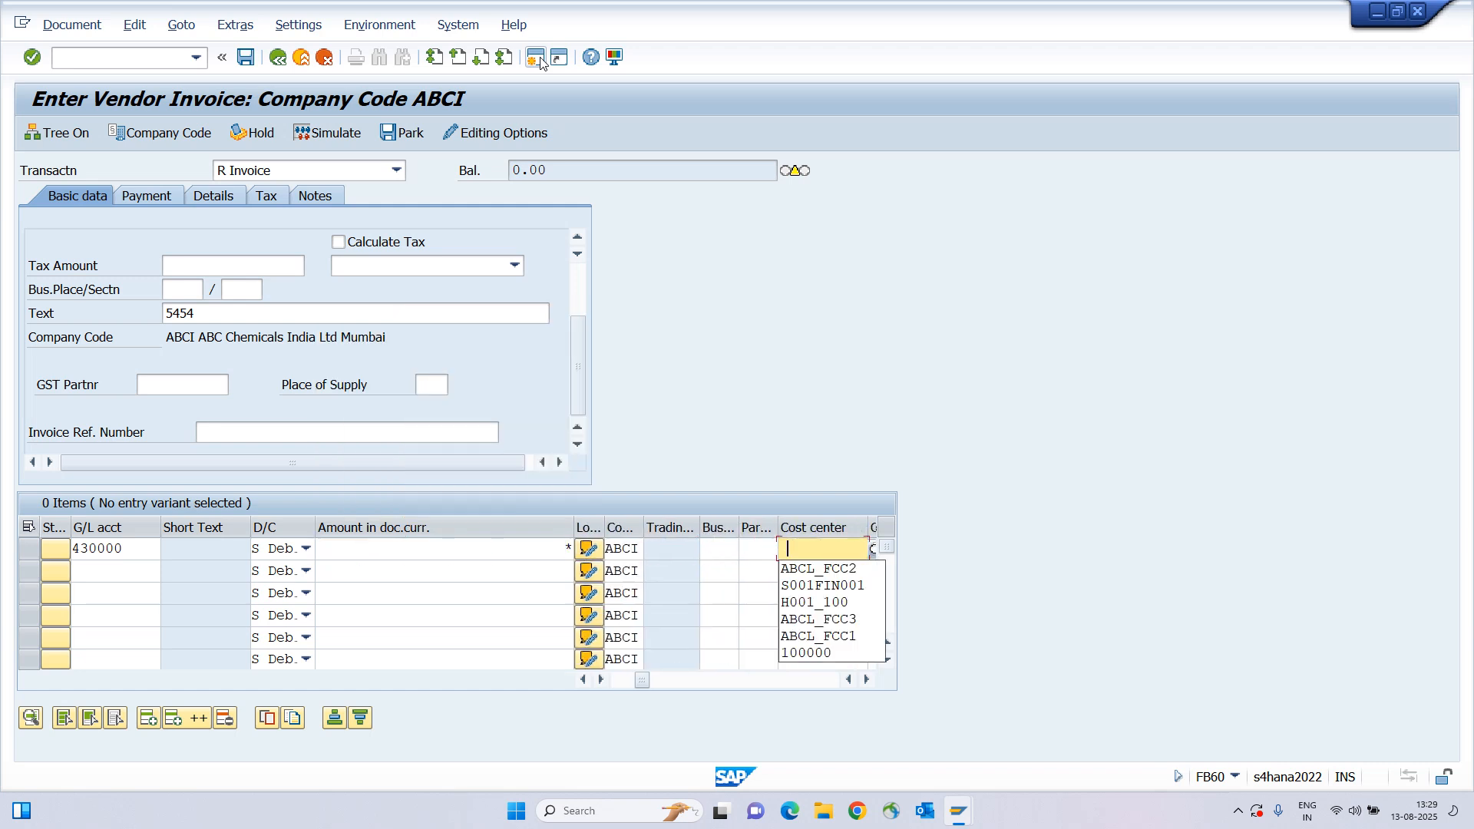
key(Down)
key(Return)
key(Return)
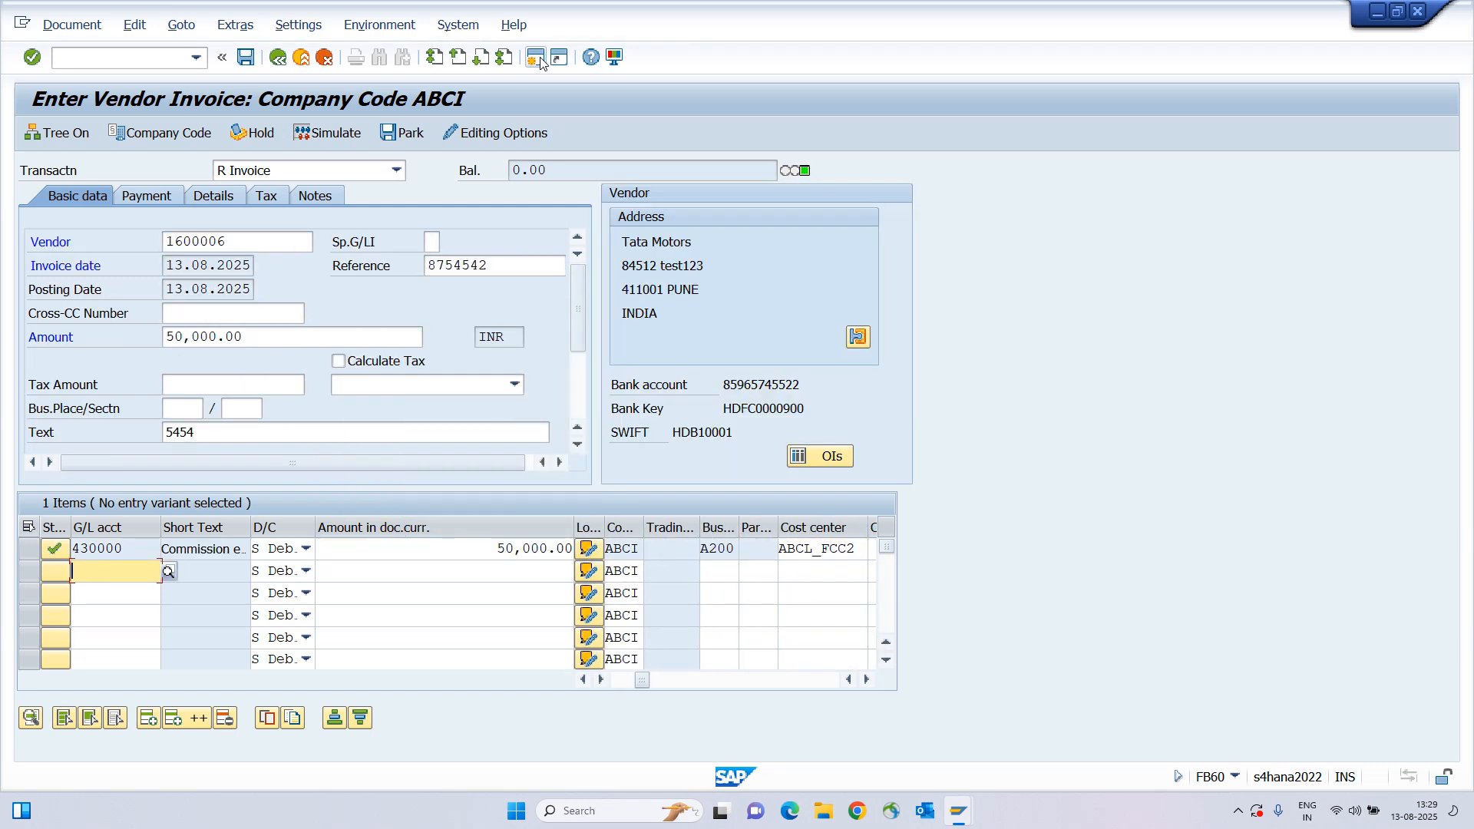
key(ctrl+s)
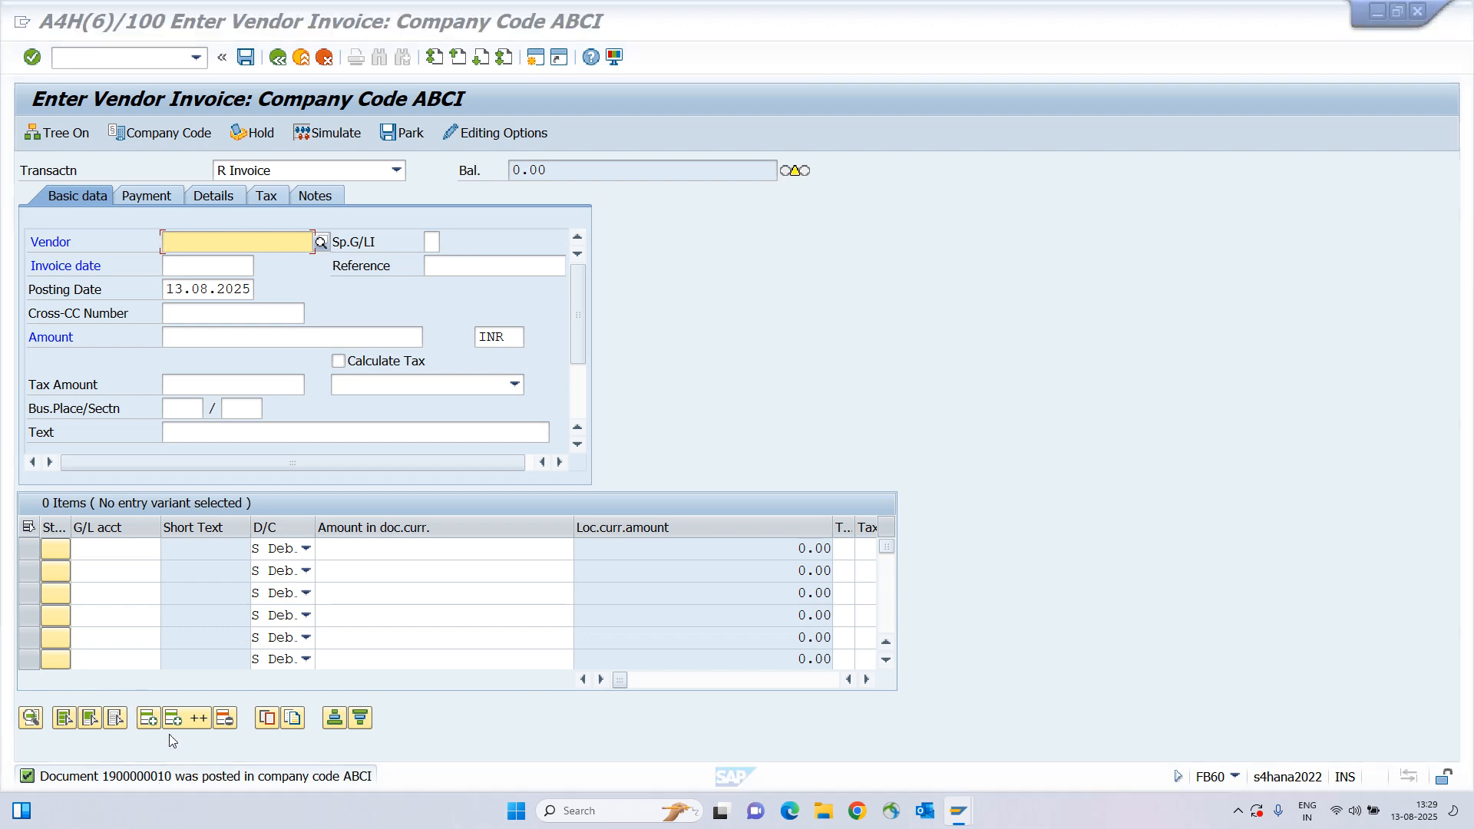
key(alt+Tab)
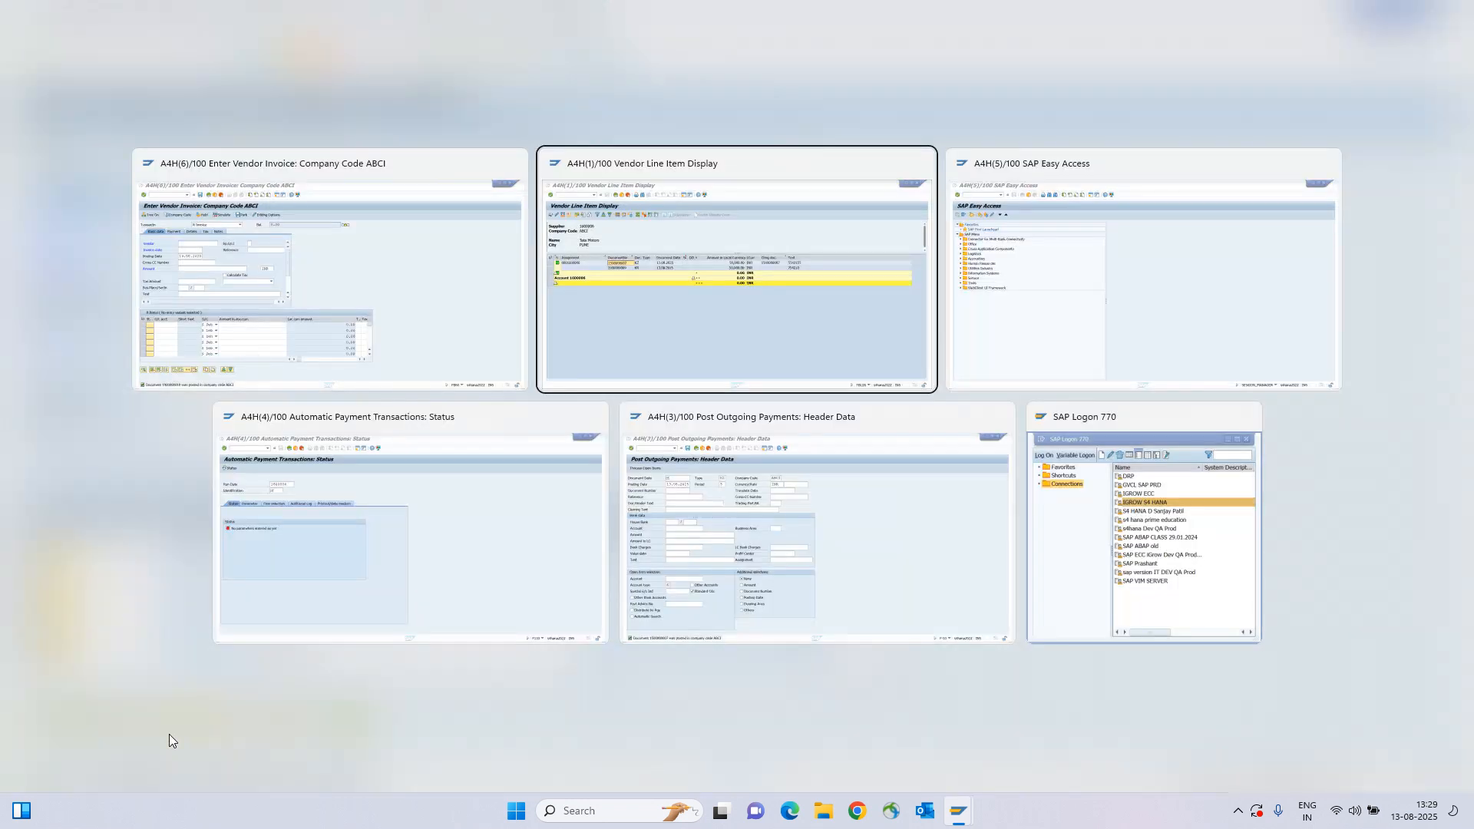
From SAP Easy Access, run BP and set Find By to Supplier Number.
key(alt+Tab)
key(alt+Tab)
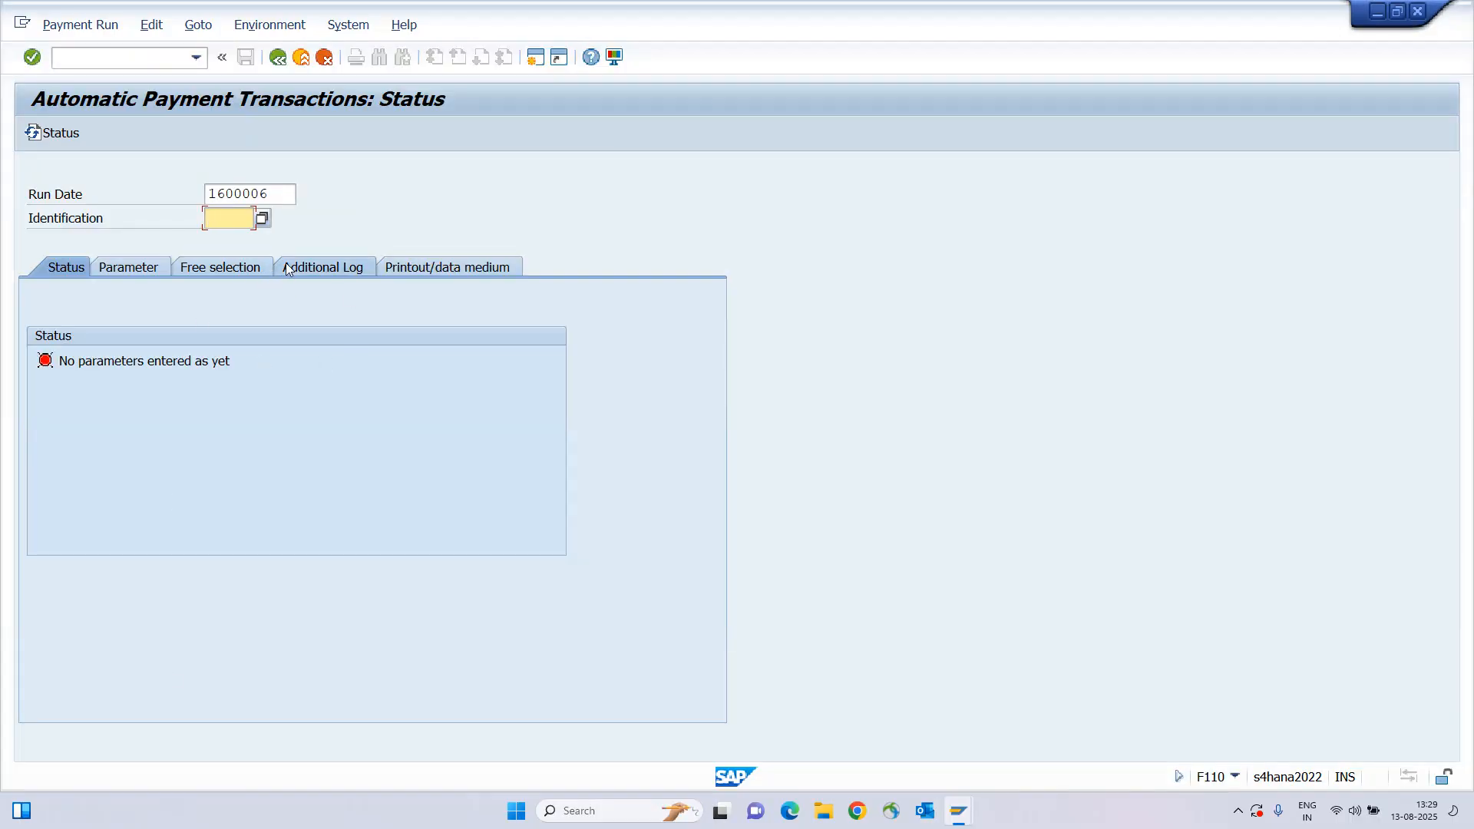
key(alt+Tab)
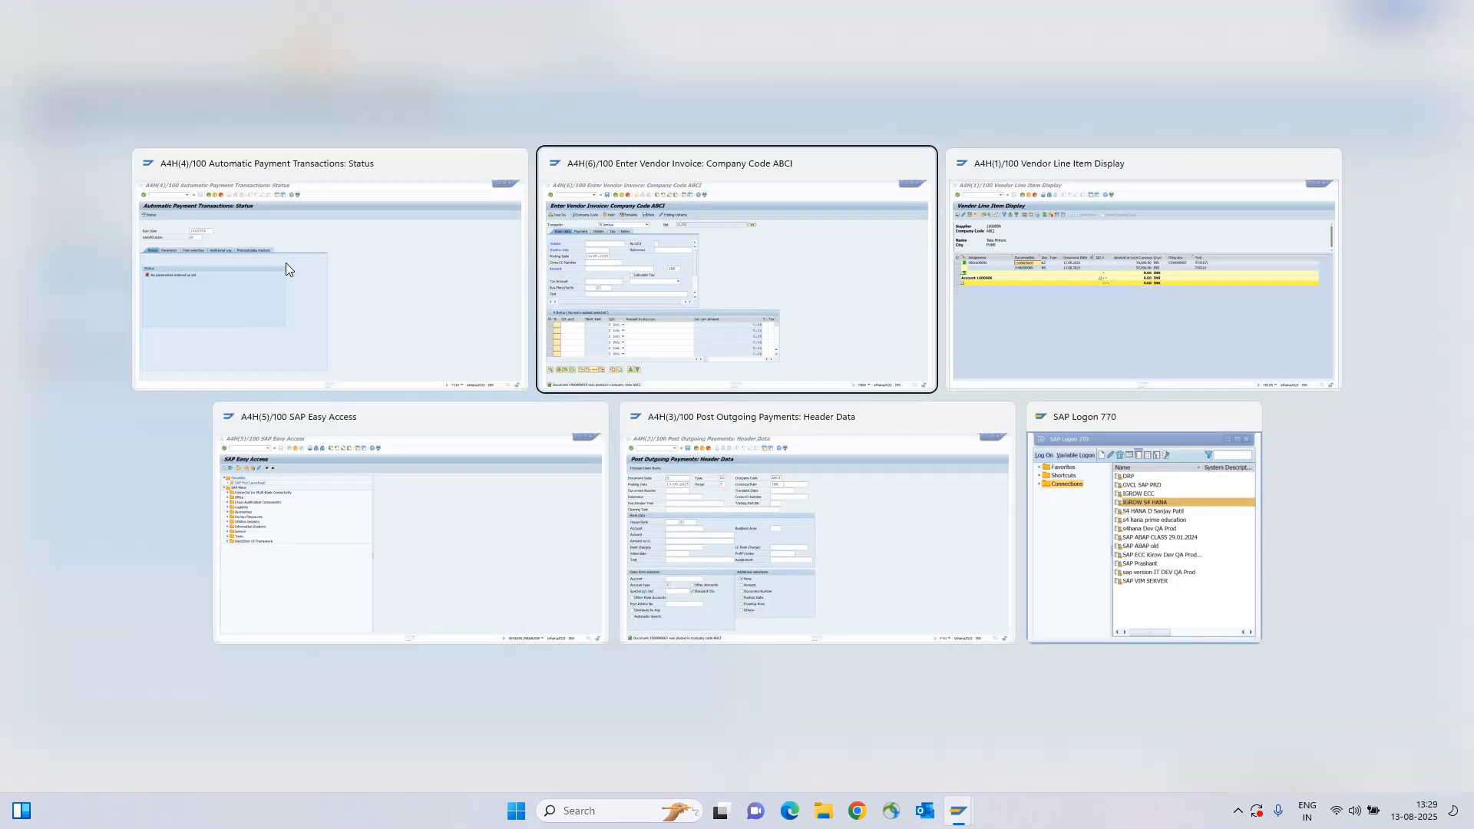
key(alt+Tab)
key(alt+Tab)
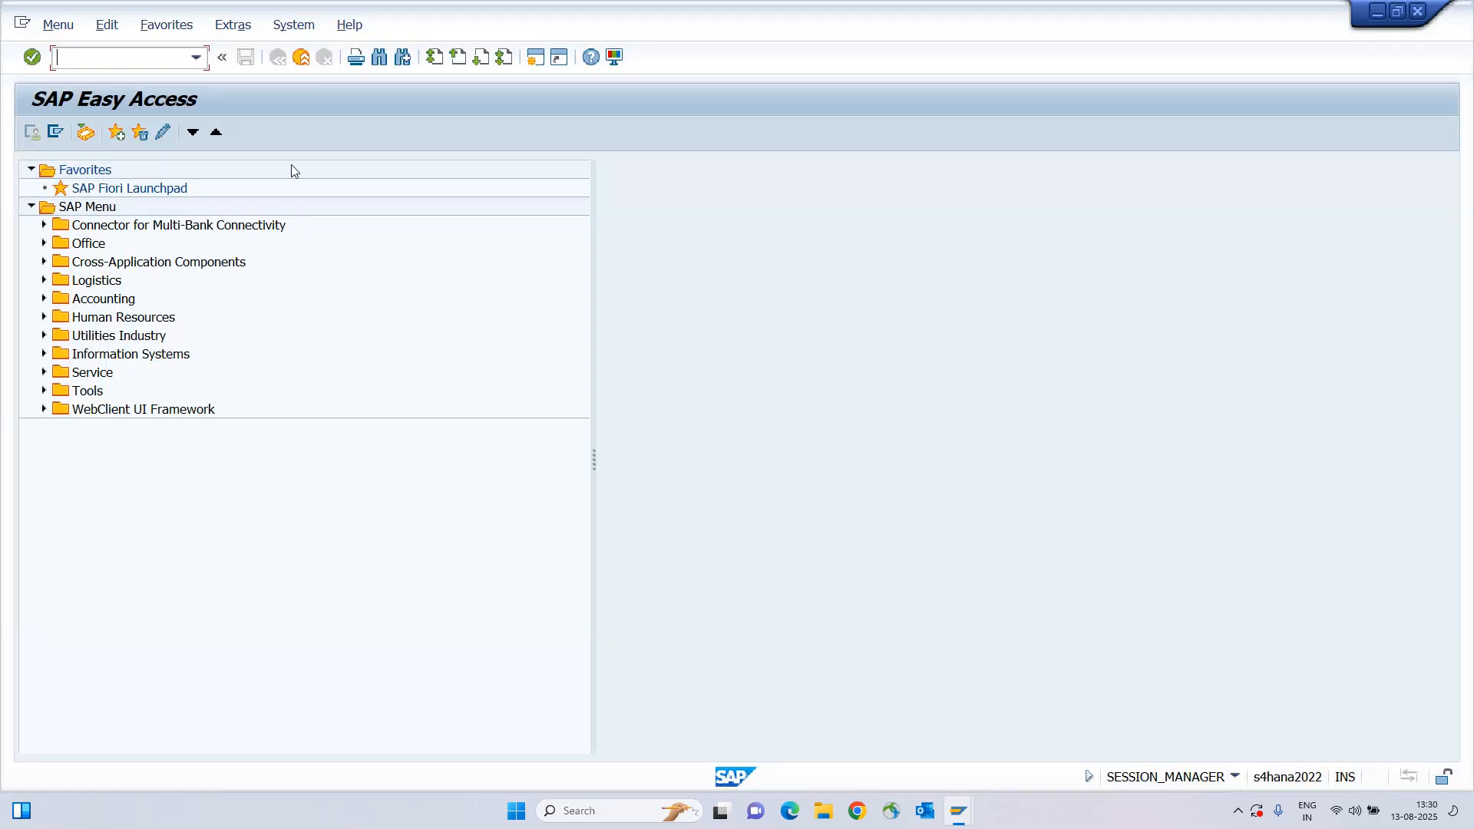
text(bp)
key(Return)
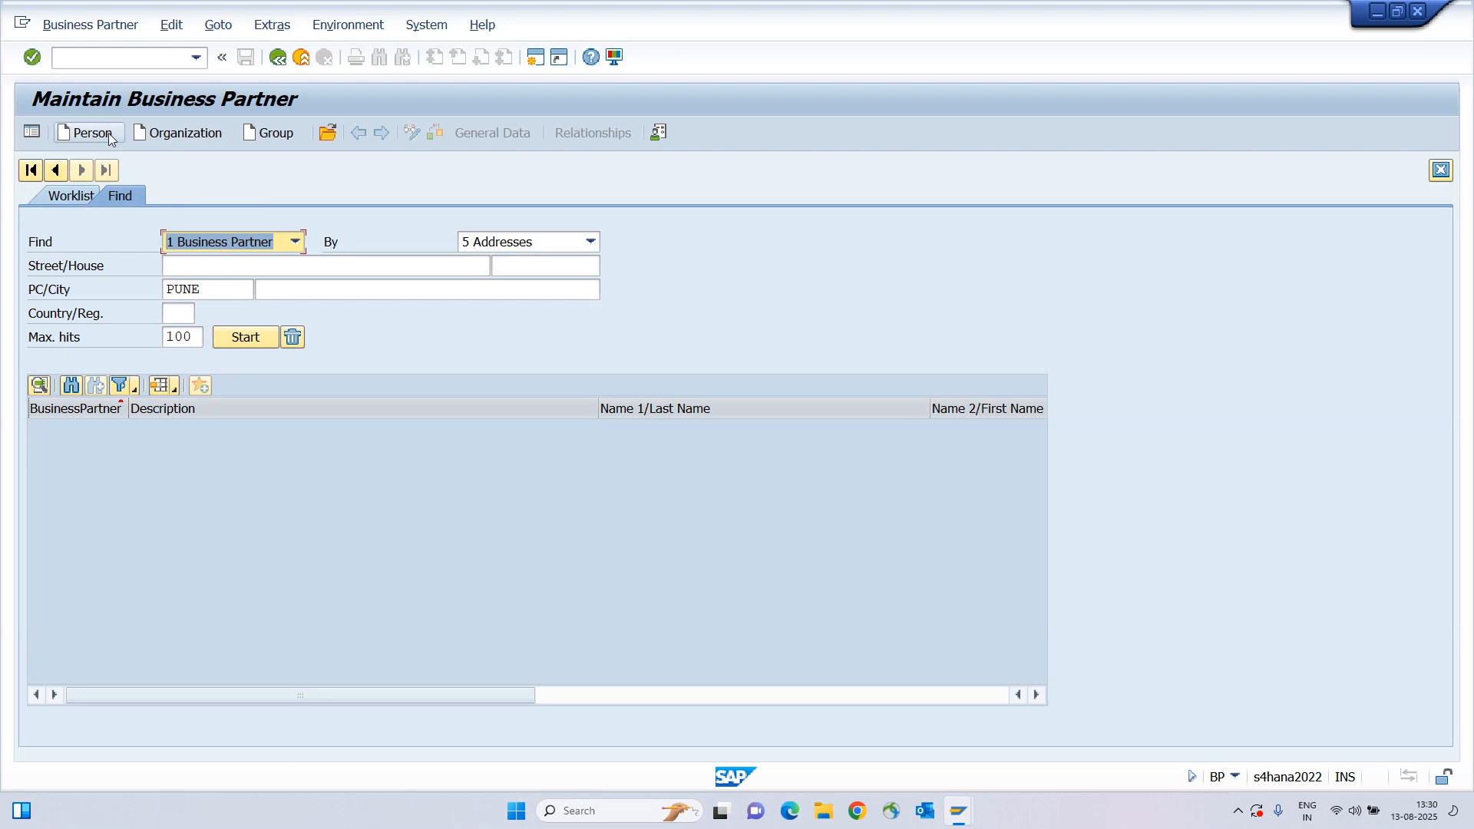
click(496, 241)
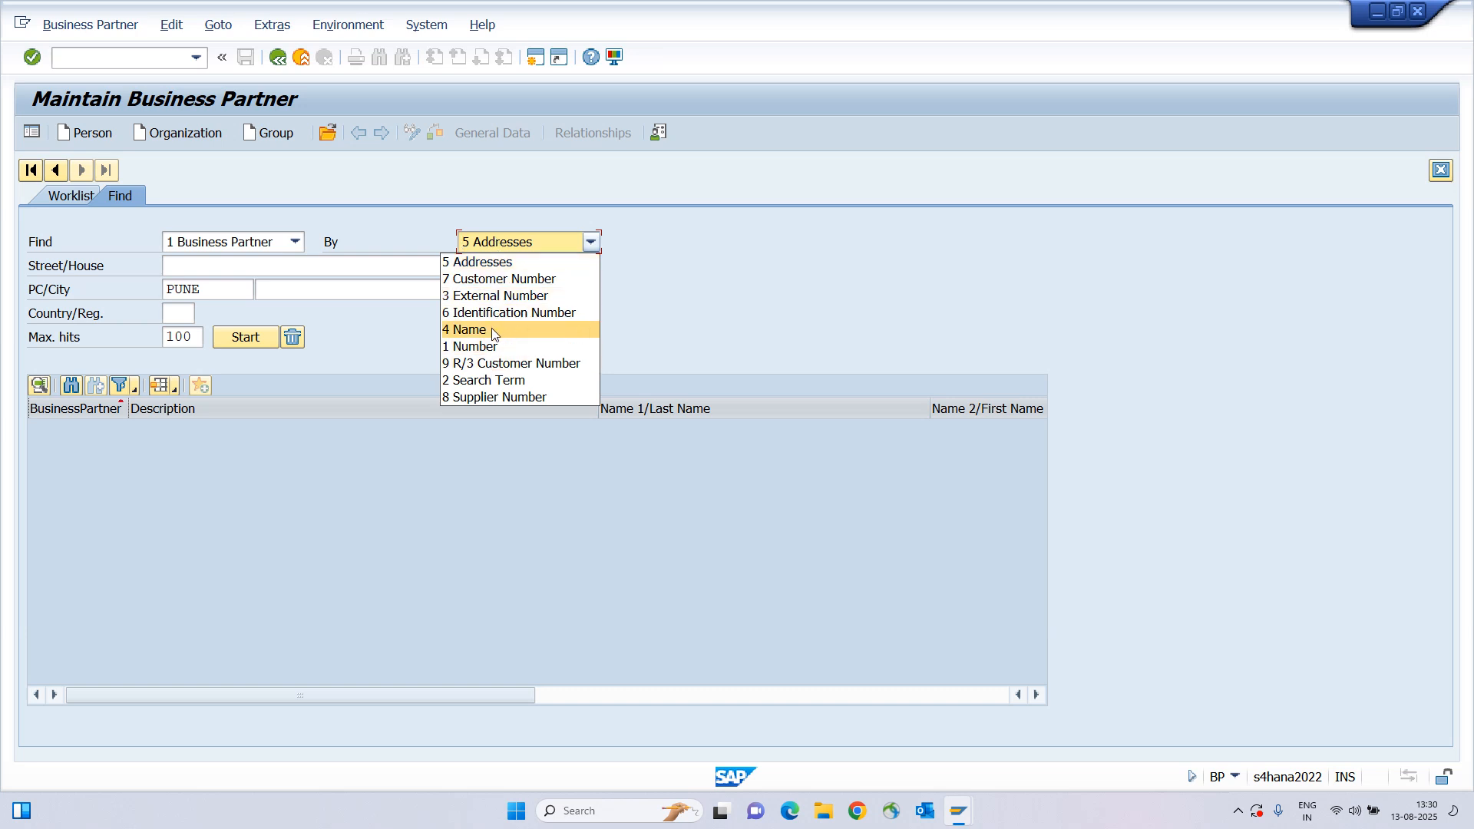
click(496, 398)
Copy vendor number 1600006 from the invoice window for the supplier search.
click(184, 269)
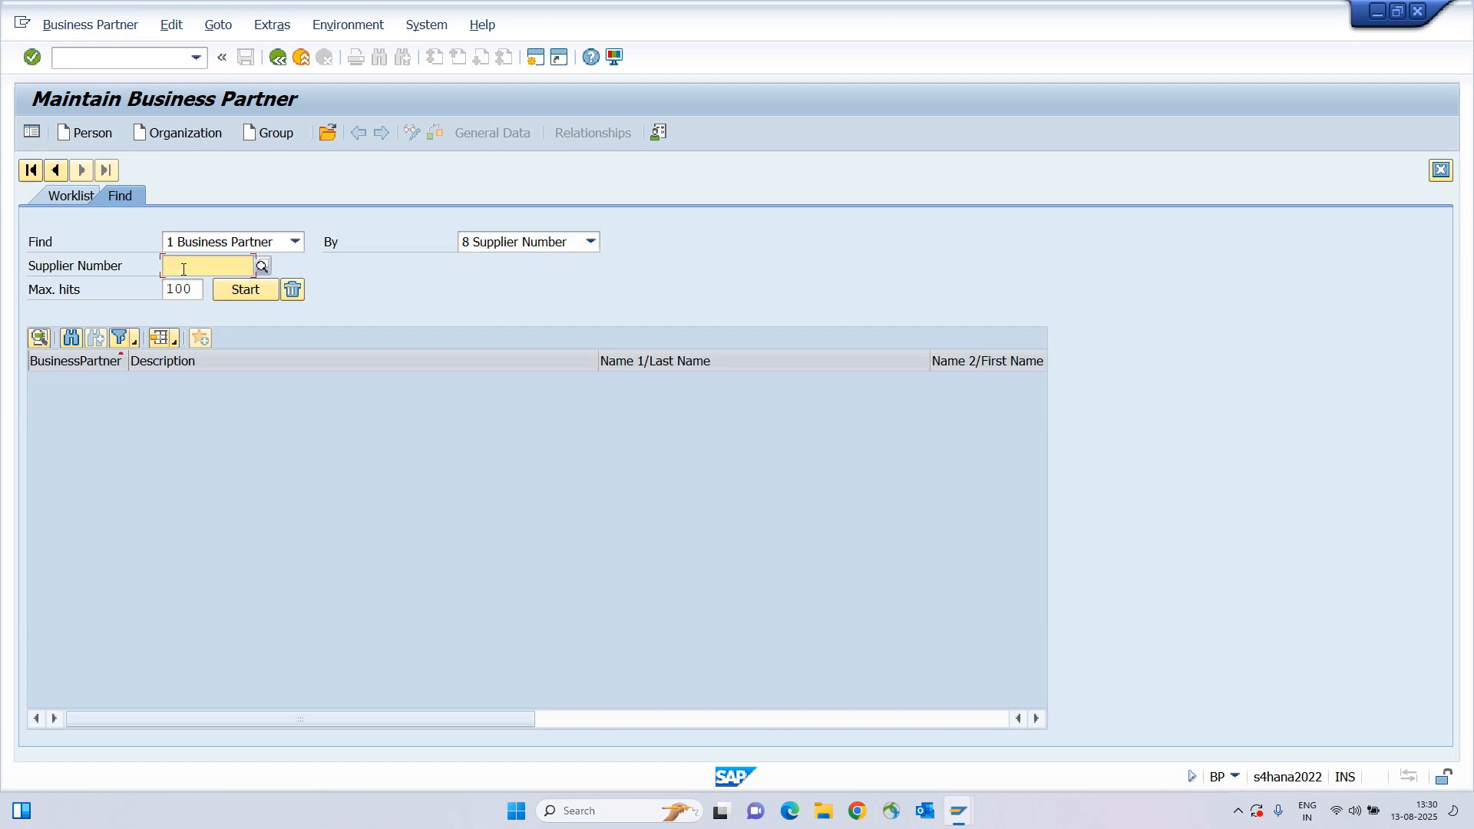
text(000002)
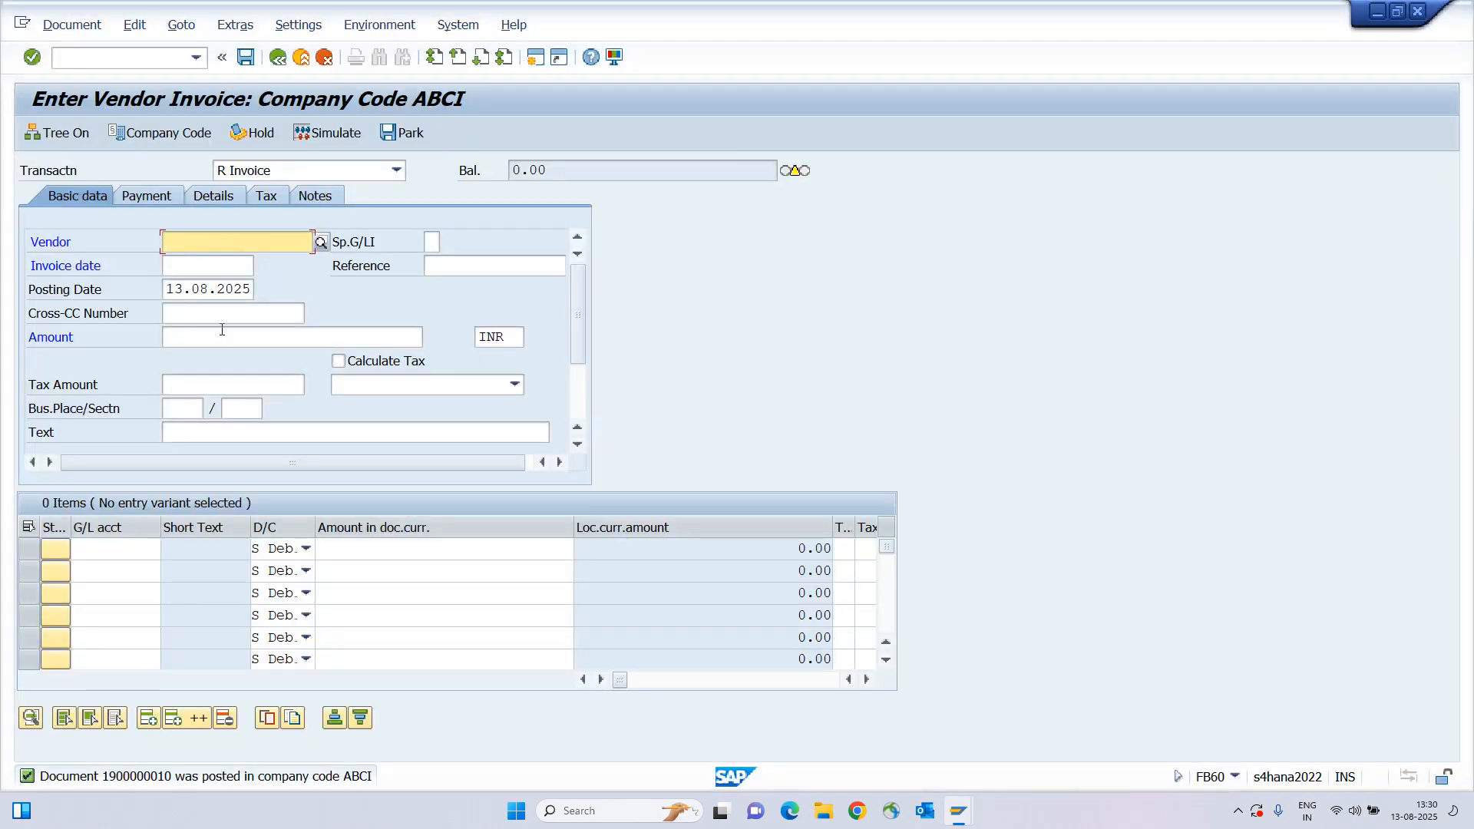
key(alt+Tab)
click(223, 331)
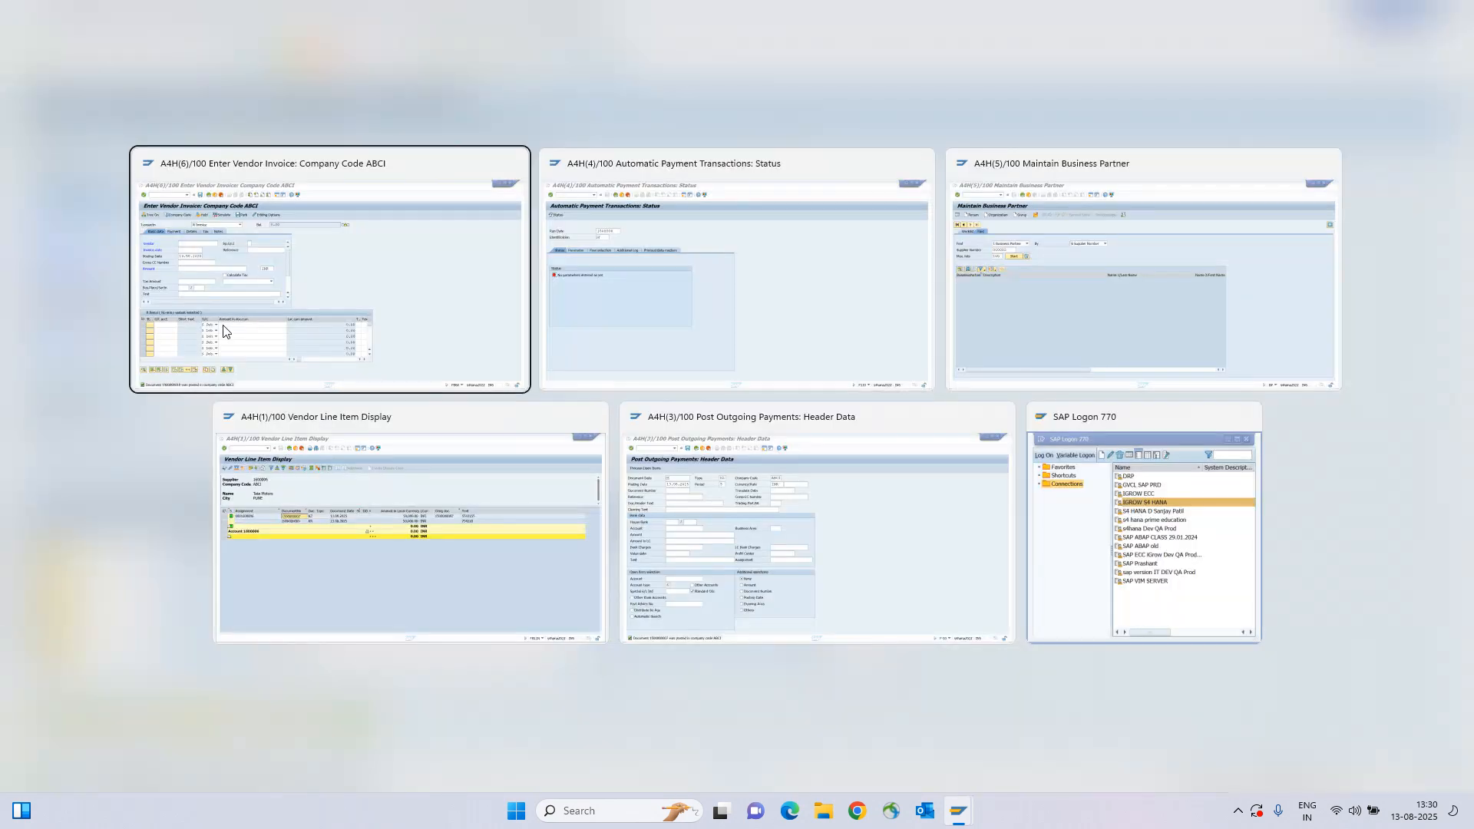
key(space)
click(223, 259)
drag(240, 241, 68, 242)
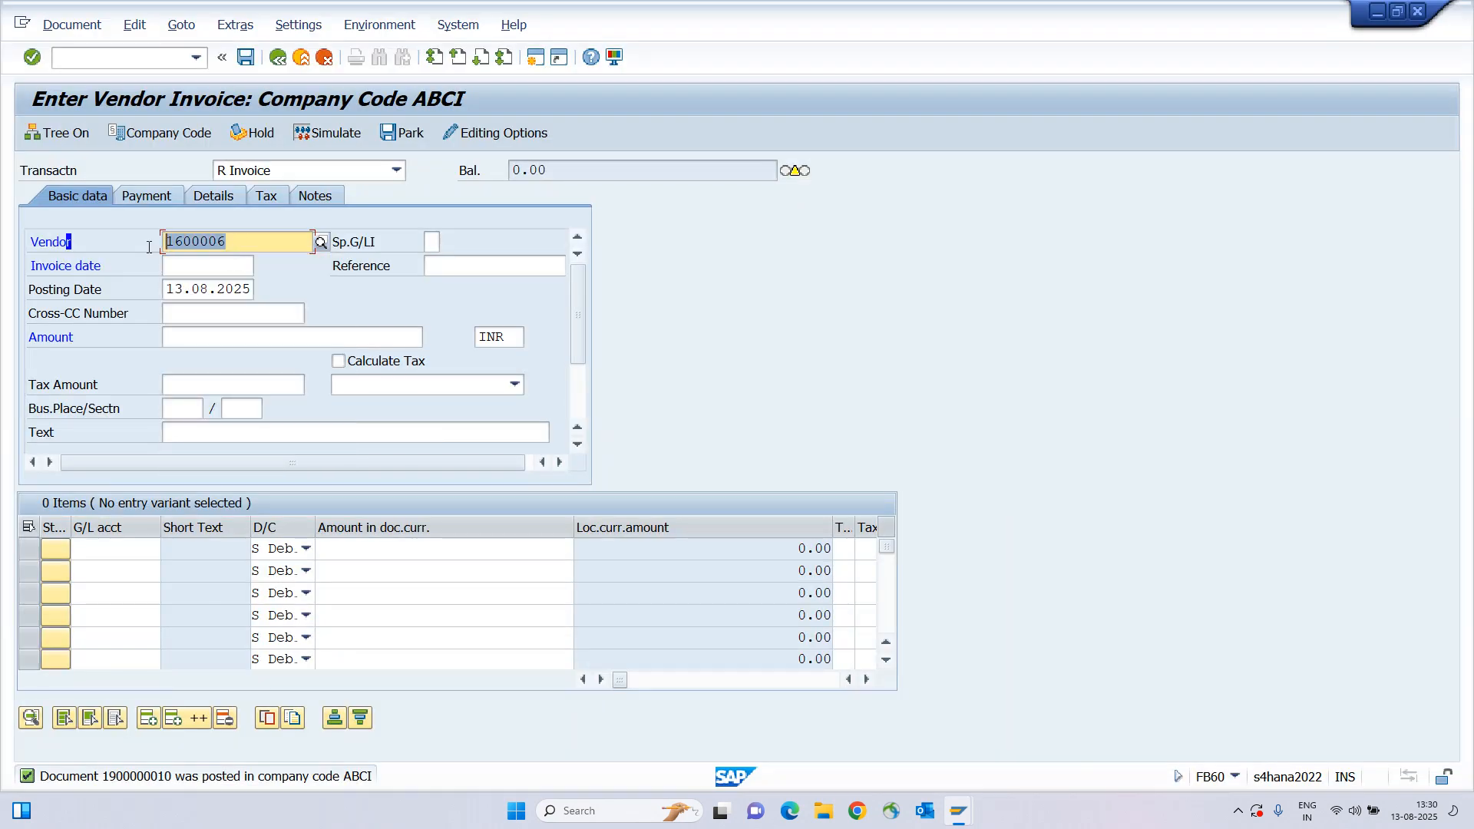
click(204, 241)
drag(228, 243, 165, 247)
key(ctrl+c)
key(alt+Tab)
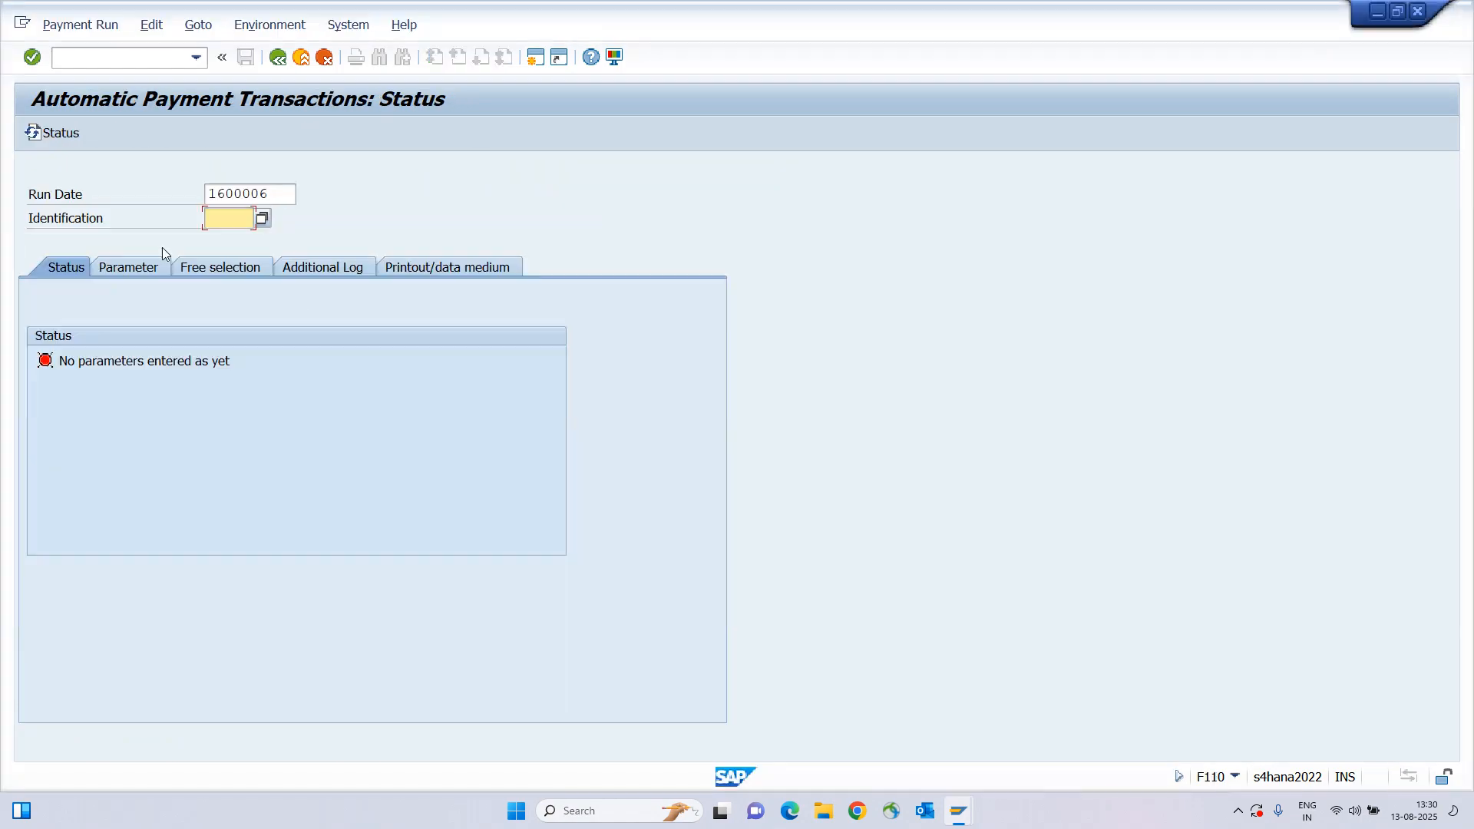
Search for supplier number 1600006 and open the Tata Motors business partner.
key(alt+Tab)
key(Tab)
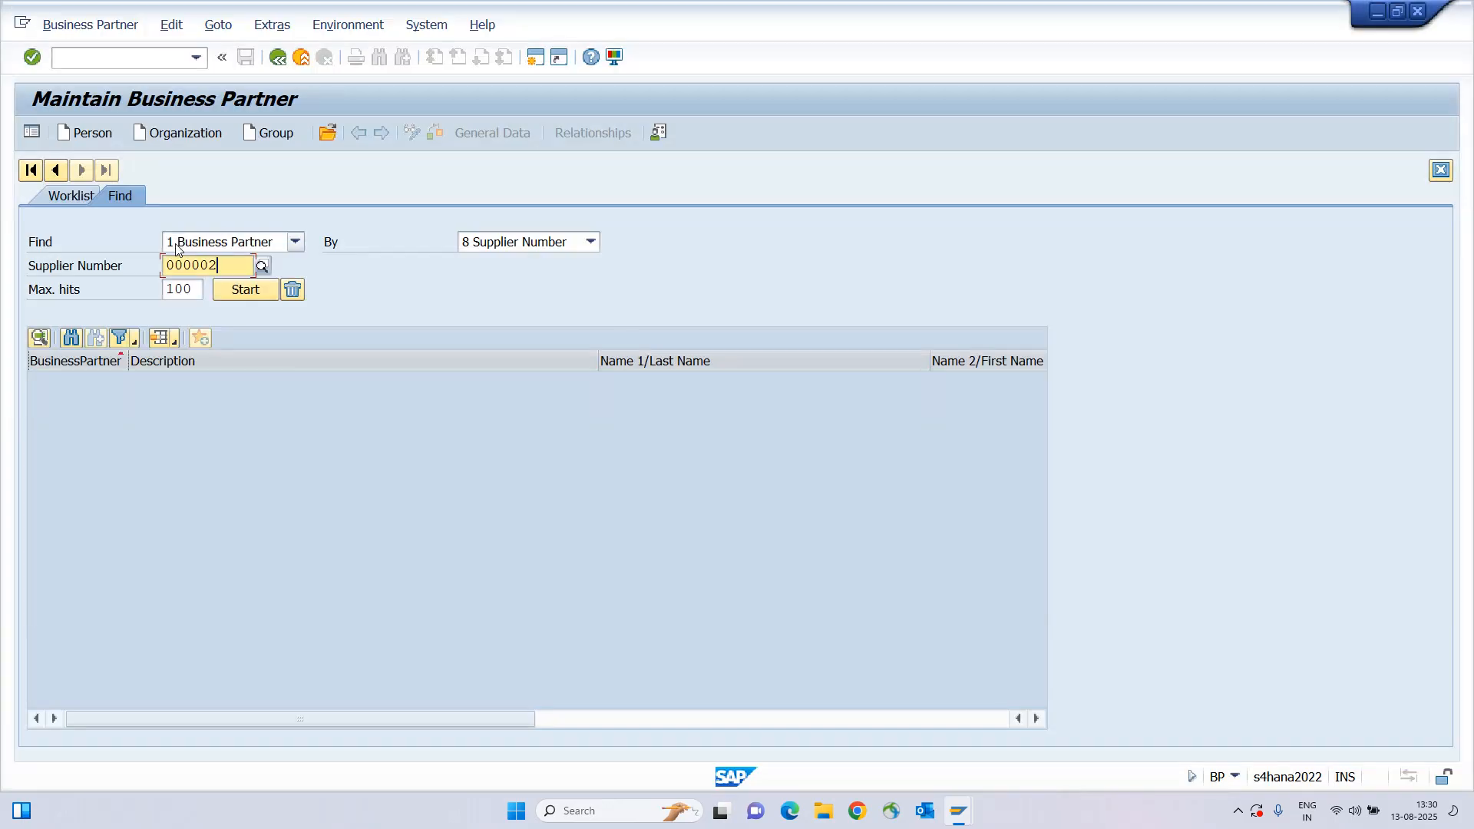
key(ctrl+a)
key(BackSpace)
key(ctrl+v)
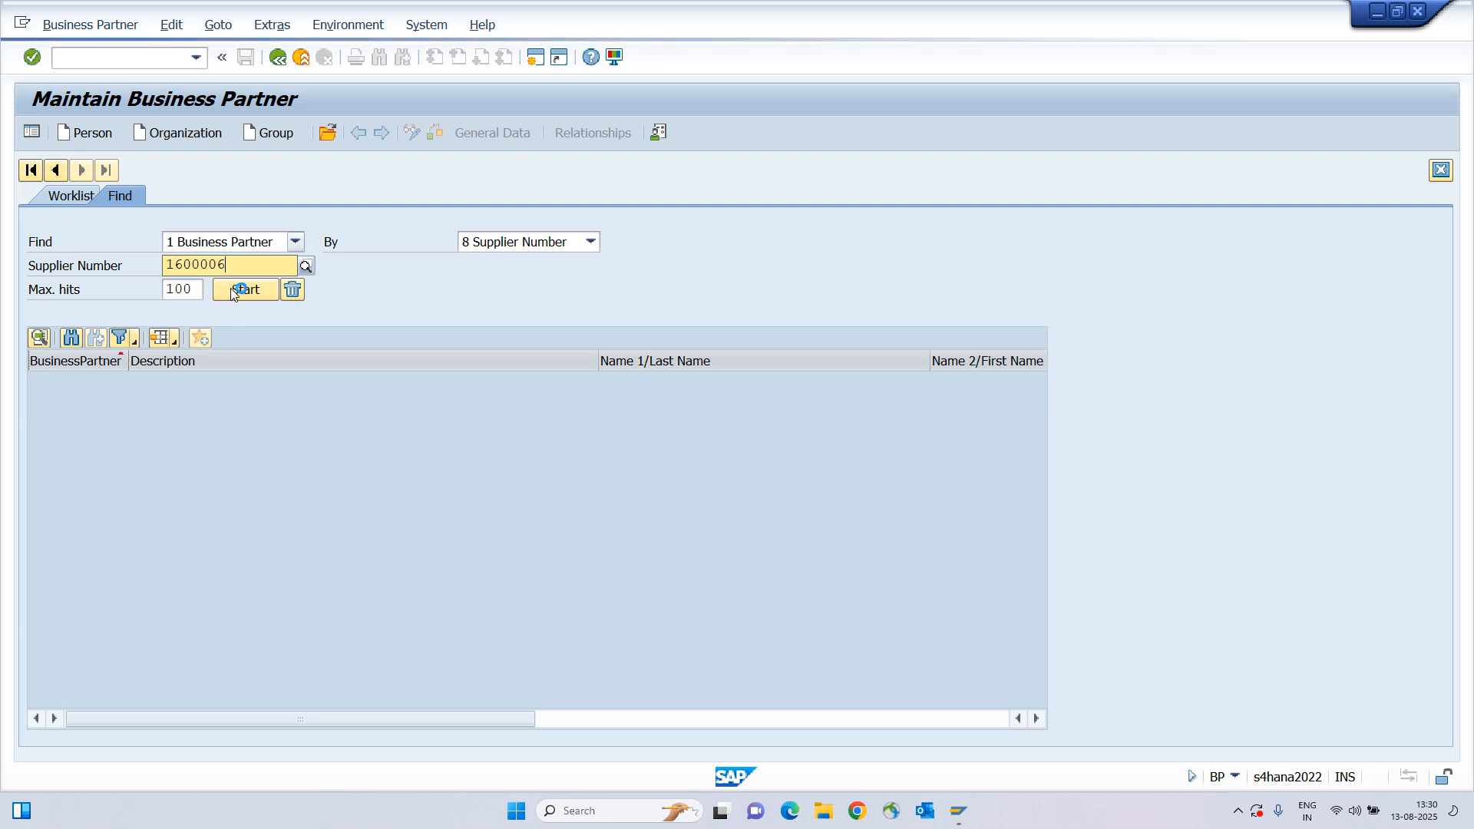
click(223, 306)
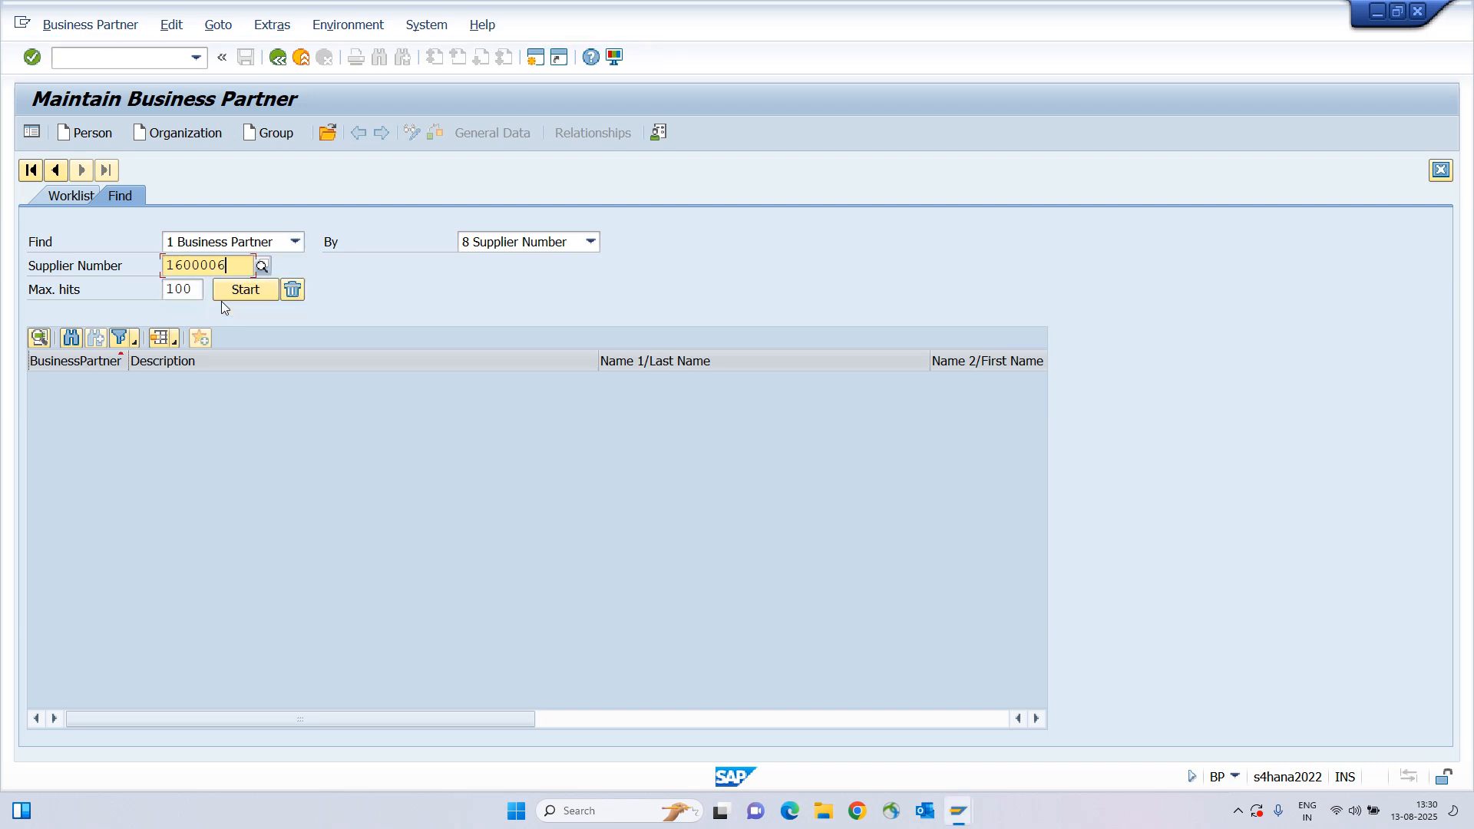
key(Return)
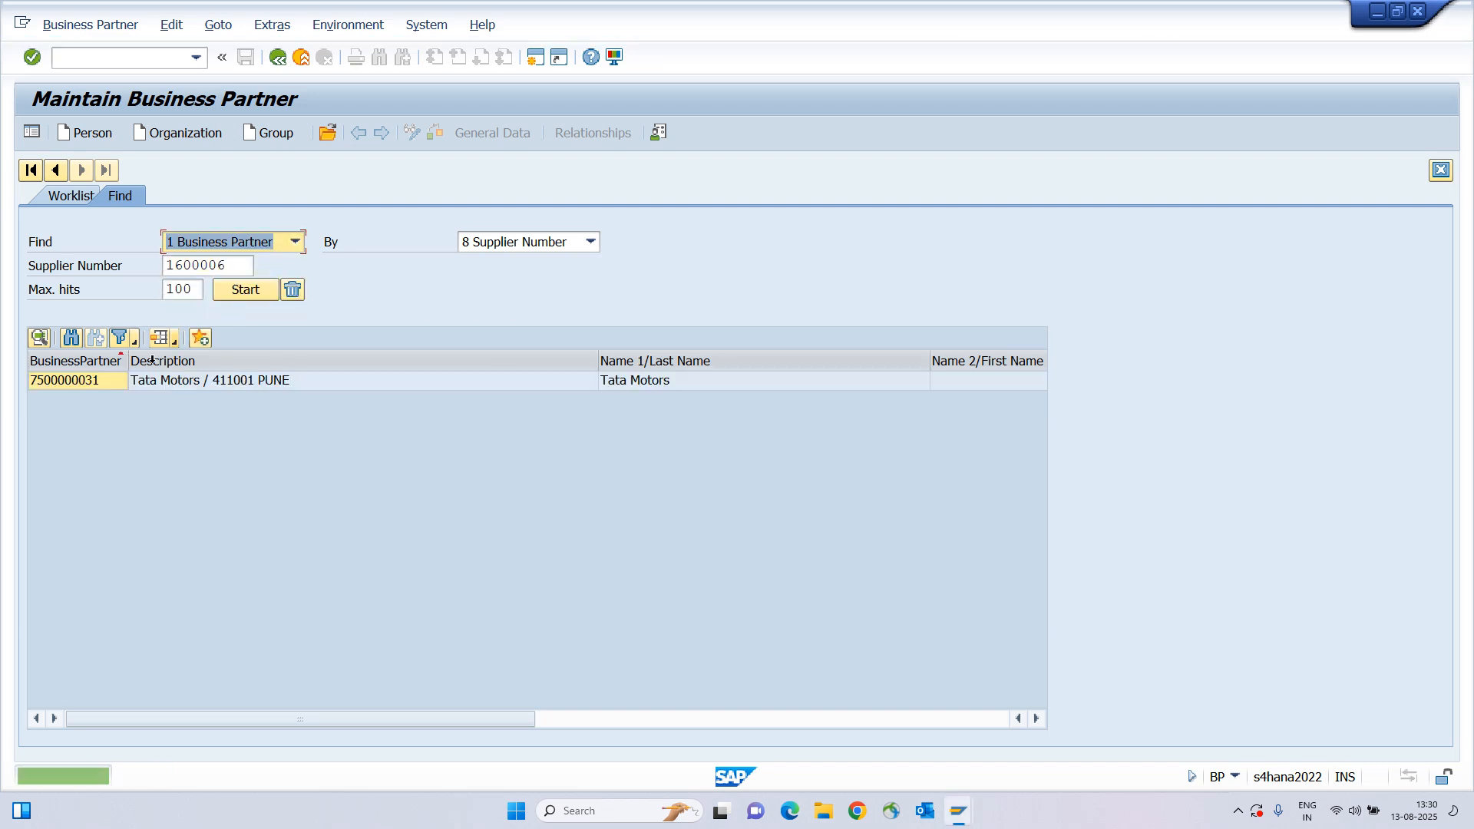
double_click(109, 384)
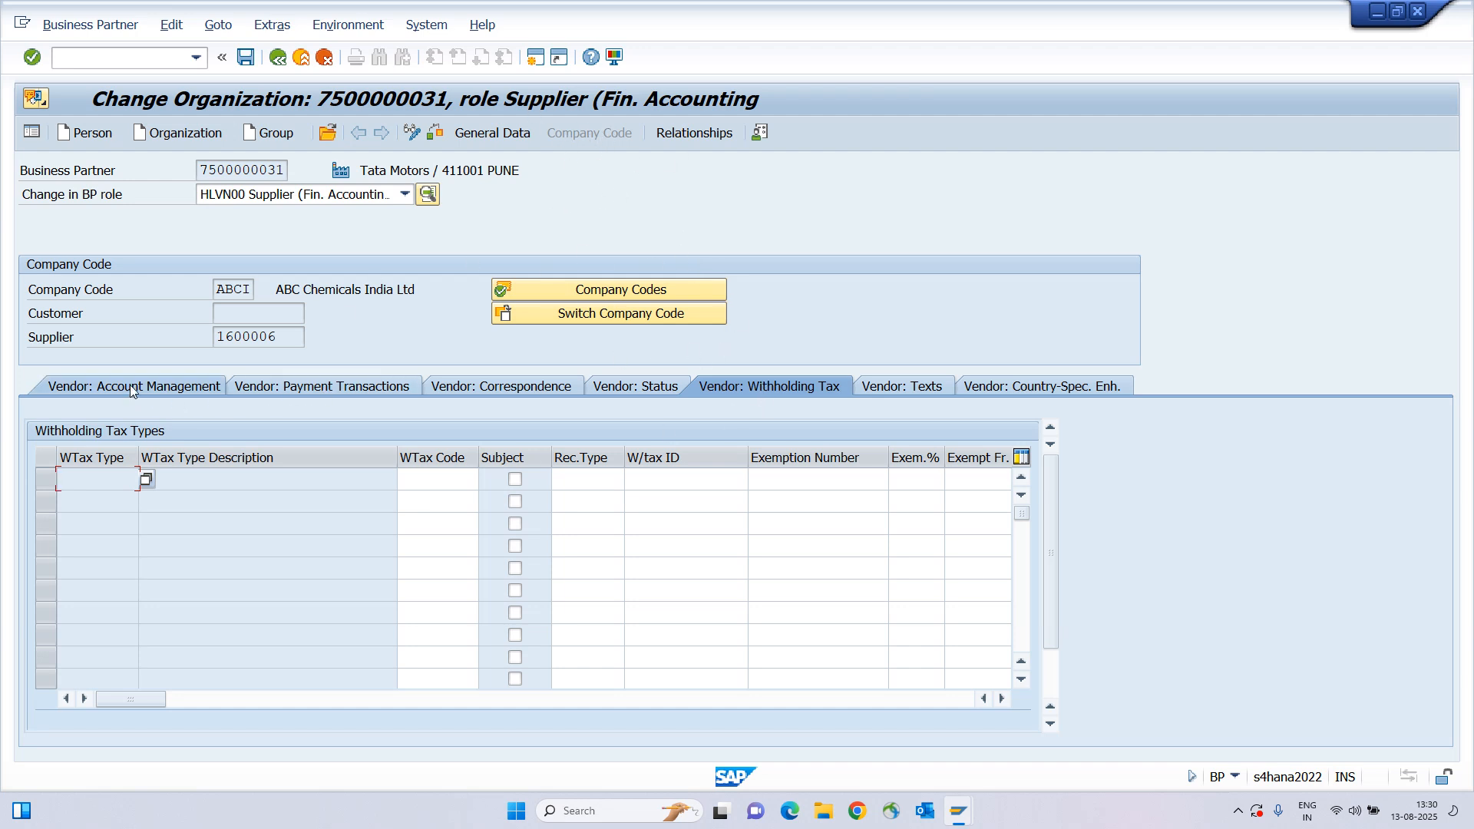
Set payment method C (Cheque) on Tata Motors' Vendor: Payment Transactions tab and save.
click(339, 384)
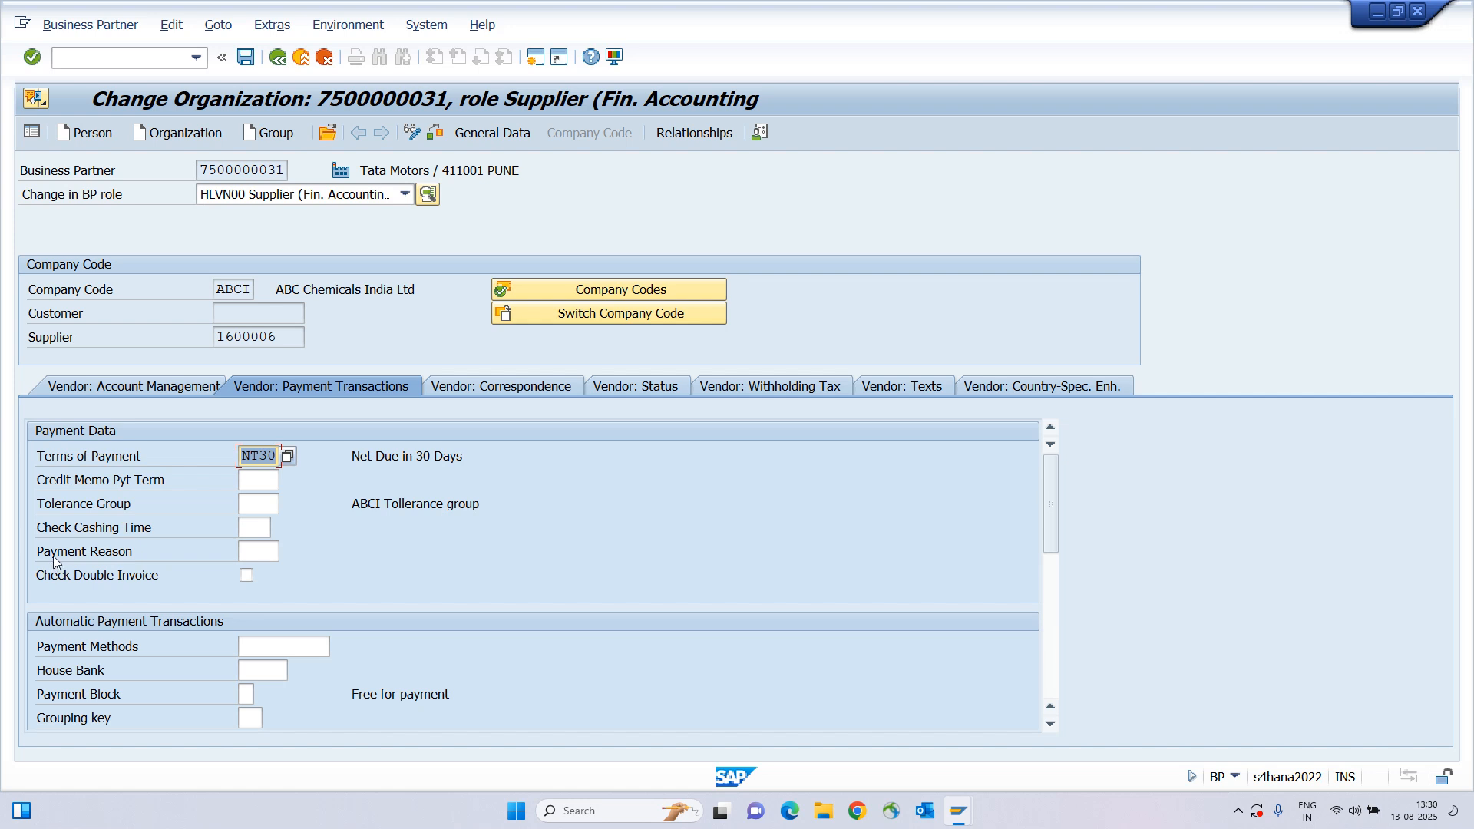
drag(42, 653, 172, 652)
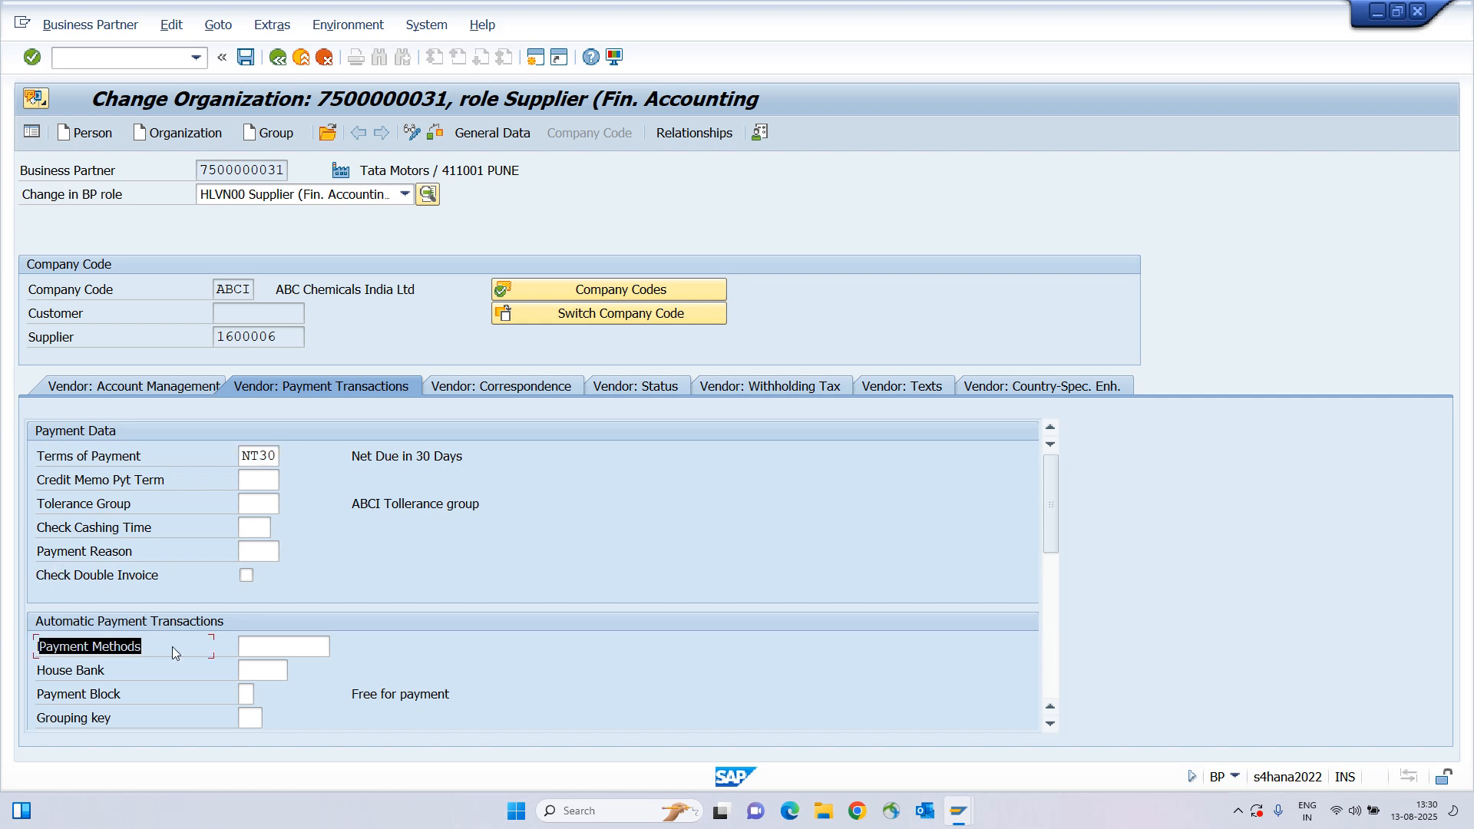
click(289, 648)
click(46, 650)
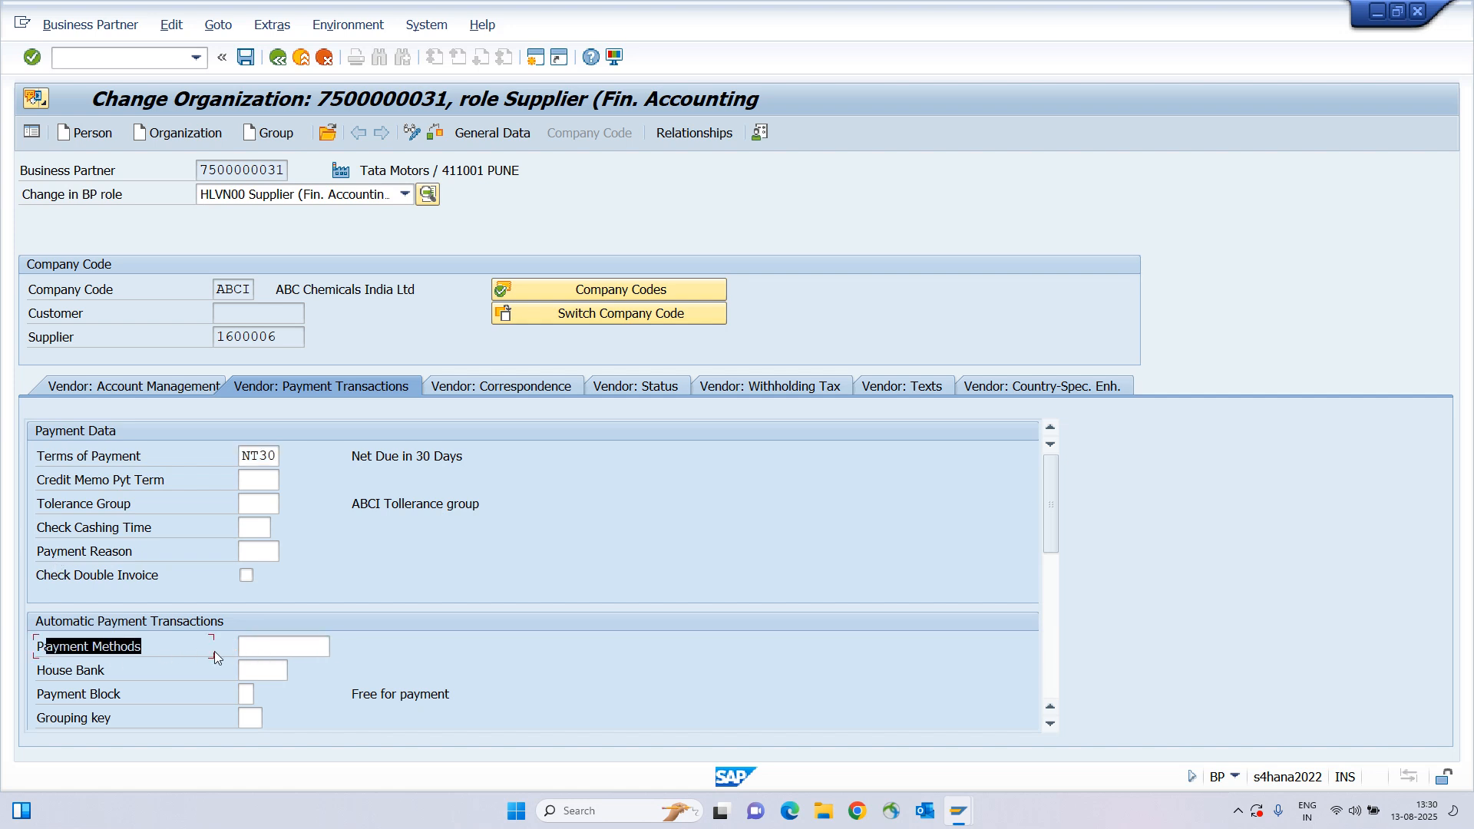
click(278, 644)
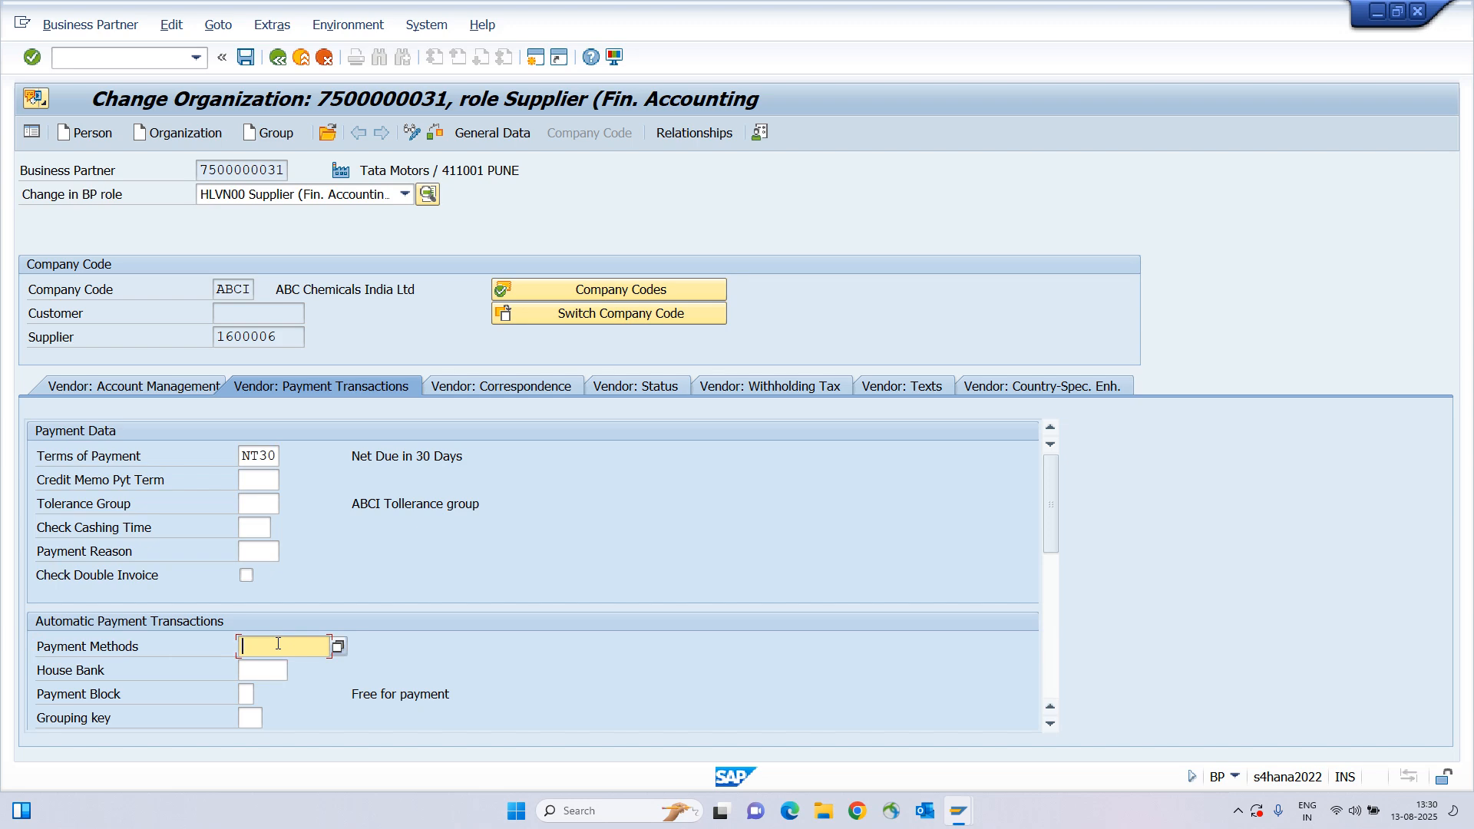
key(F4)
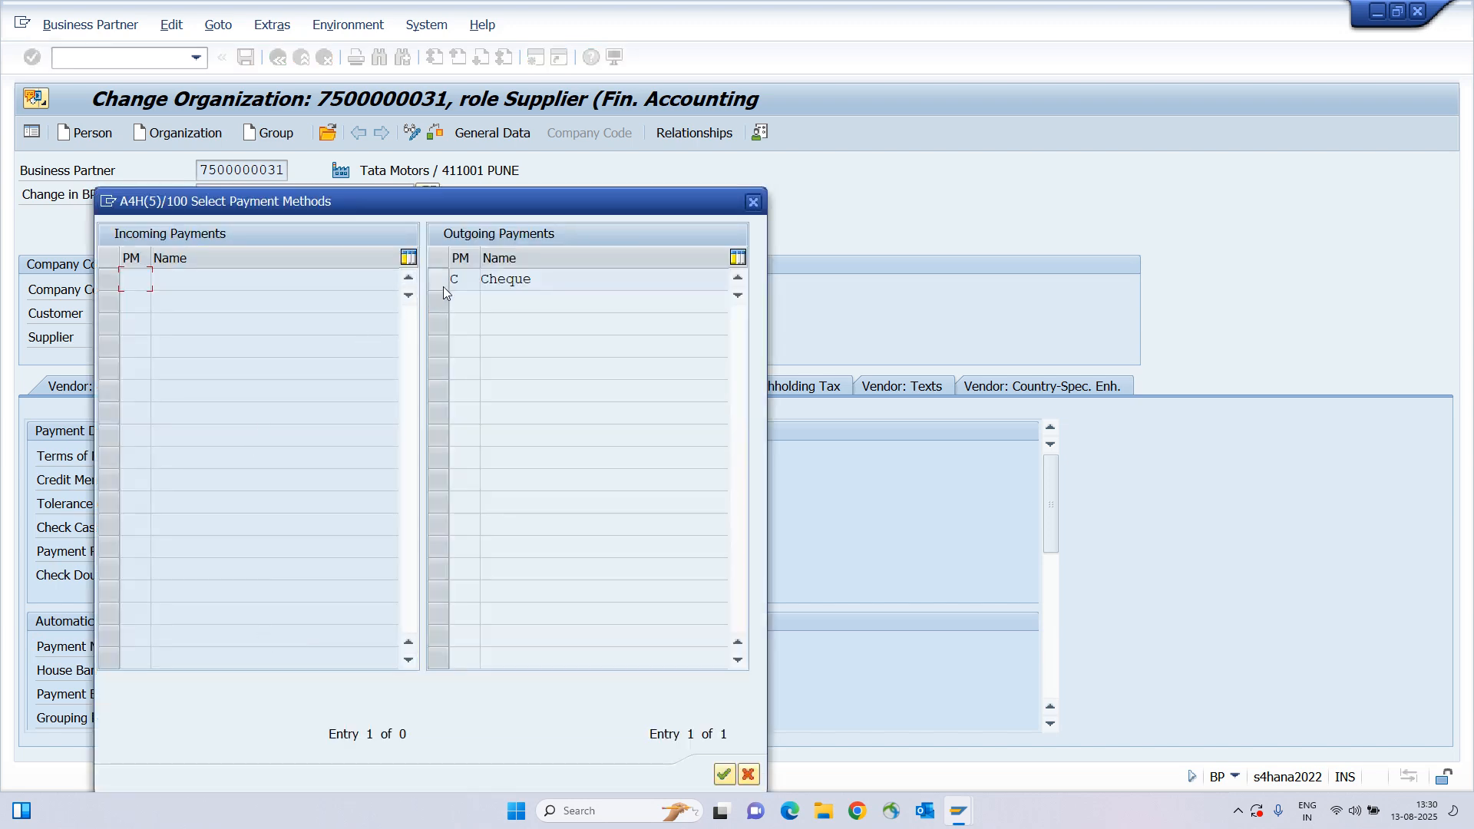
click(440, 279)
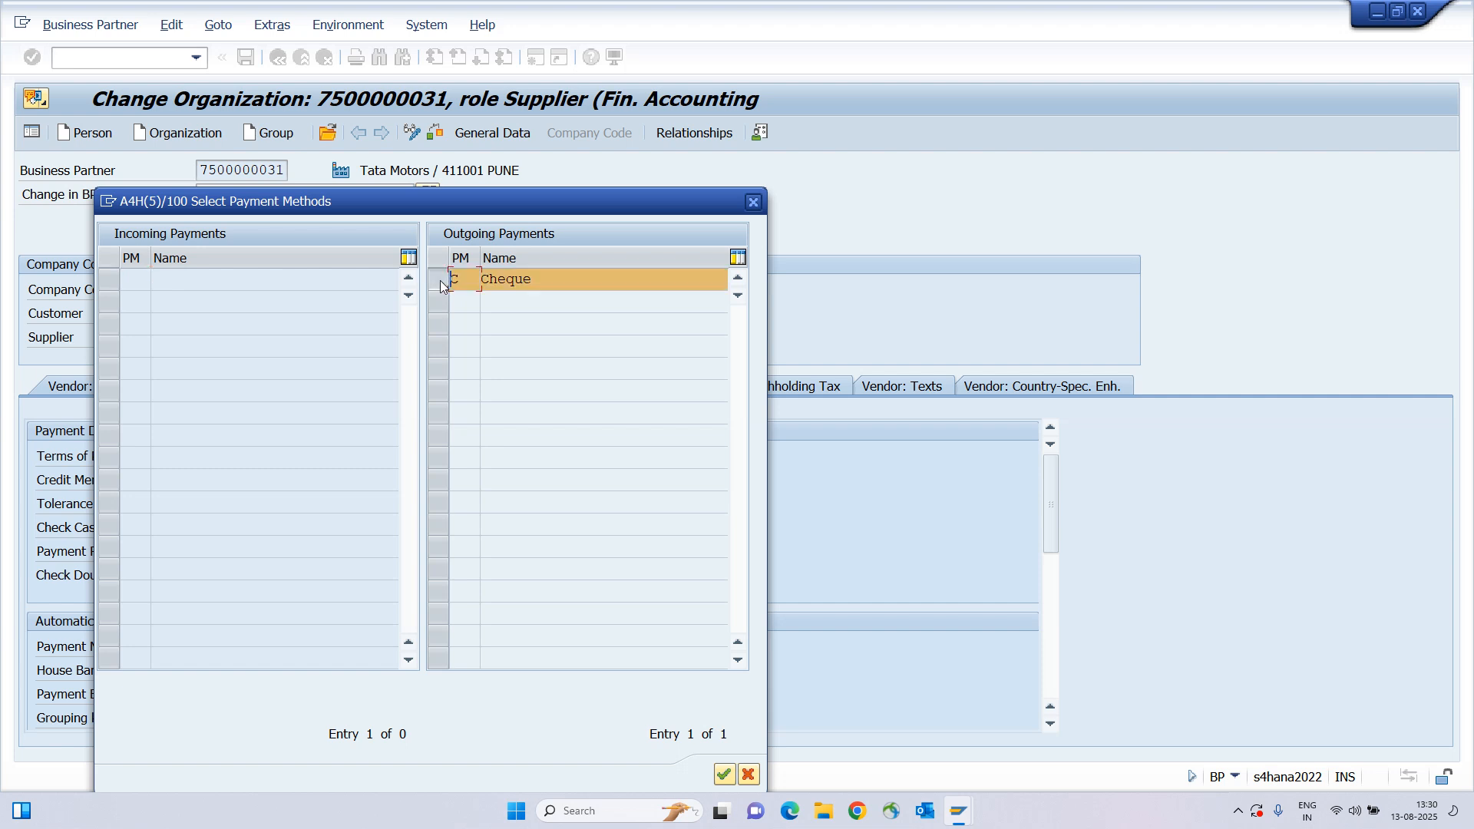
click(723, 775)
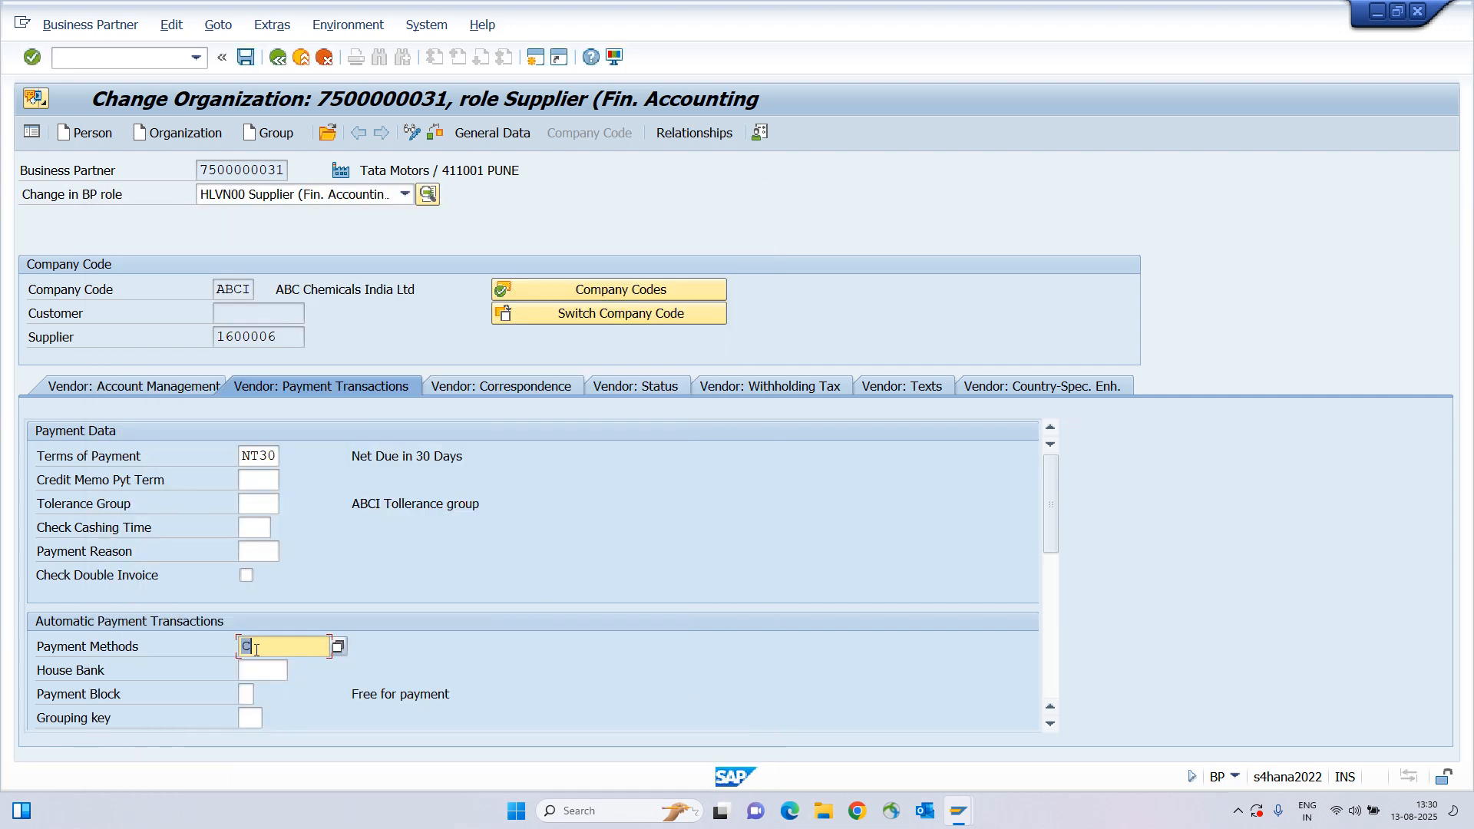
key(Return)
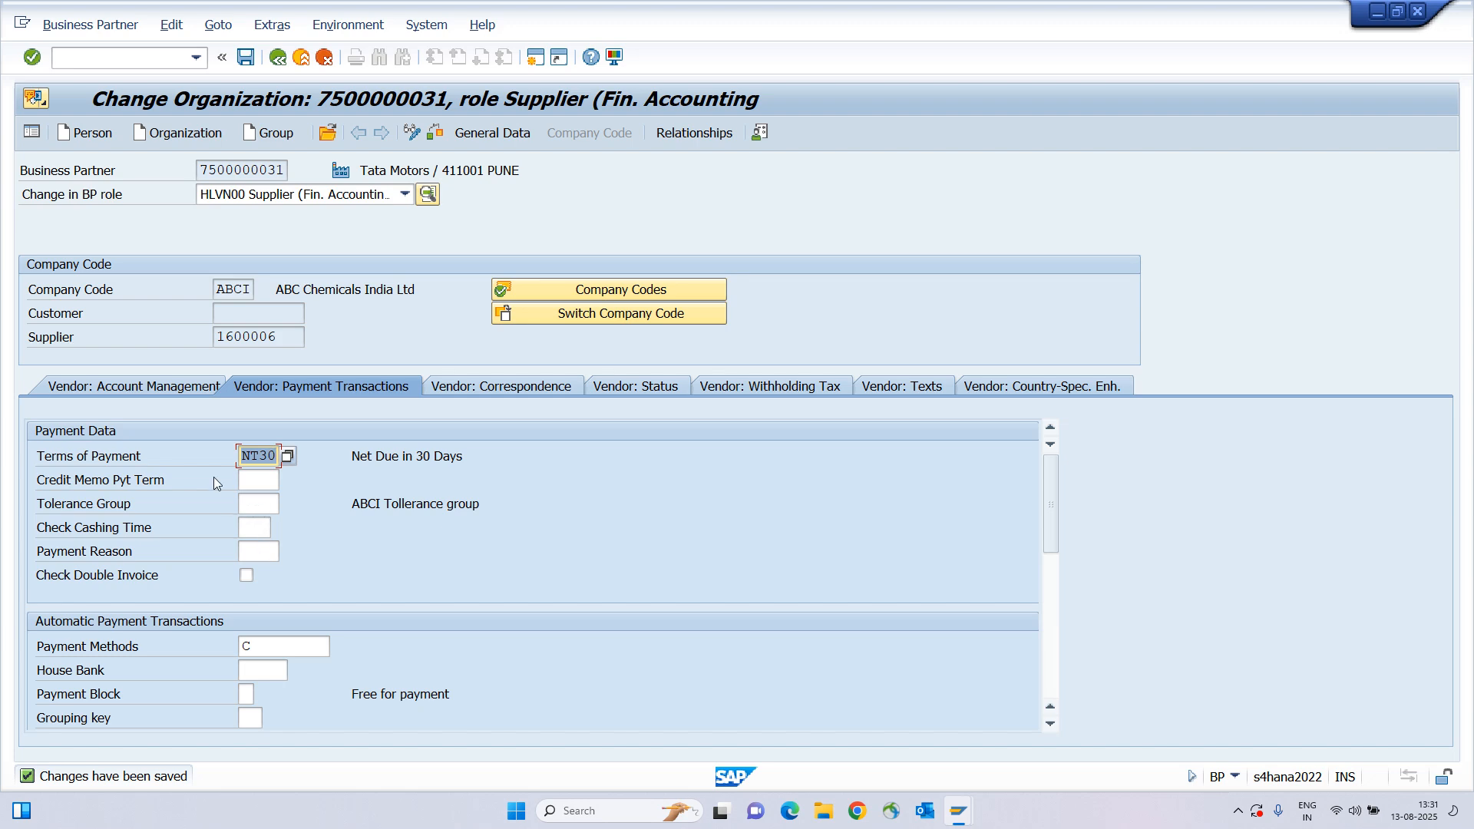
key(alt+Tab)
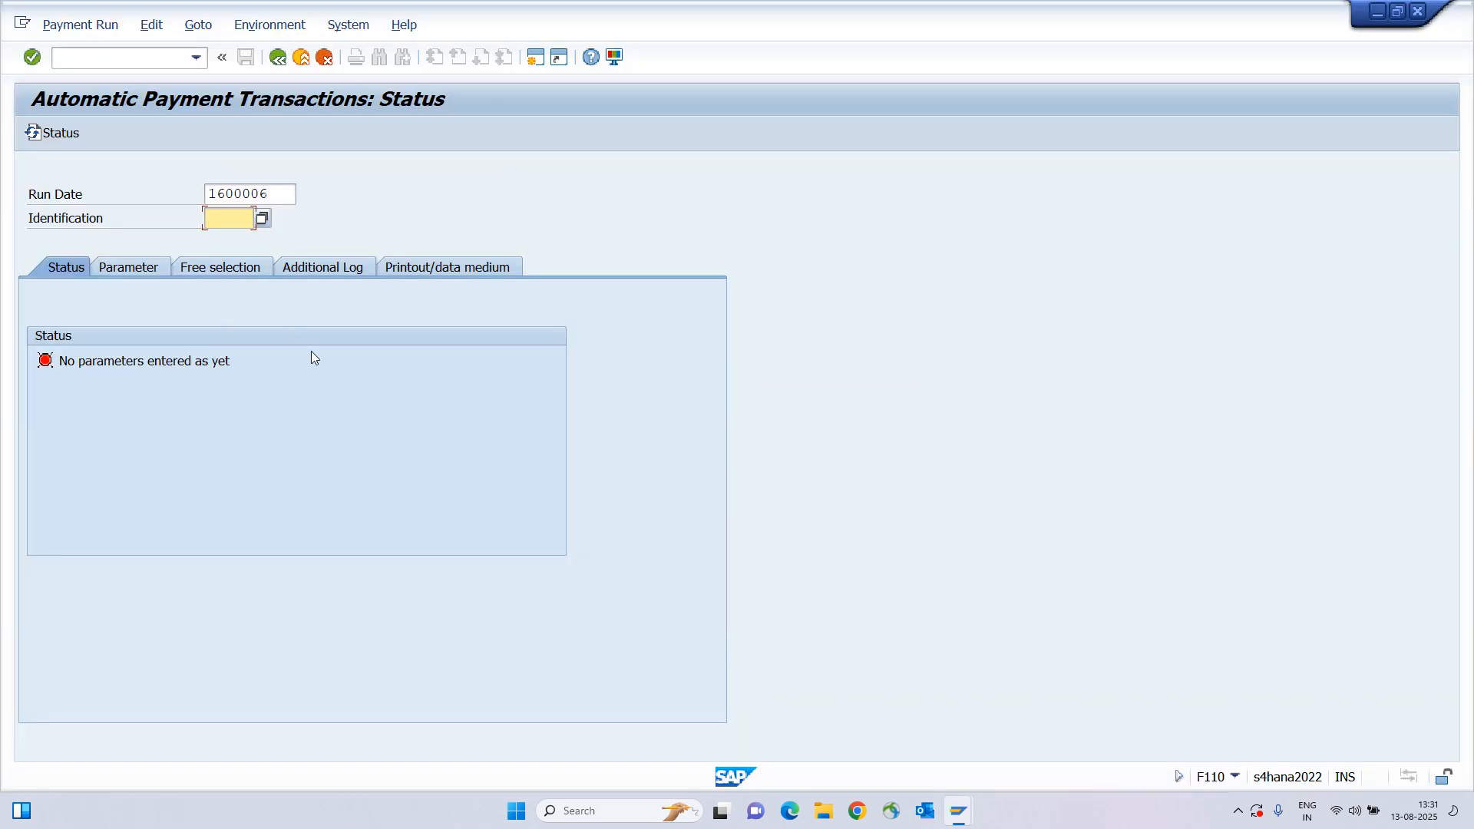
key(alt+Tab)
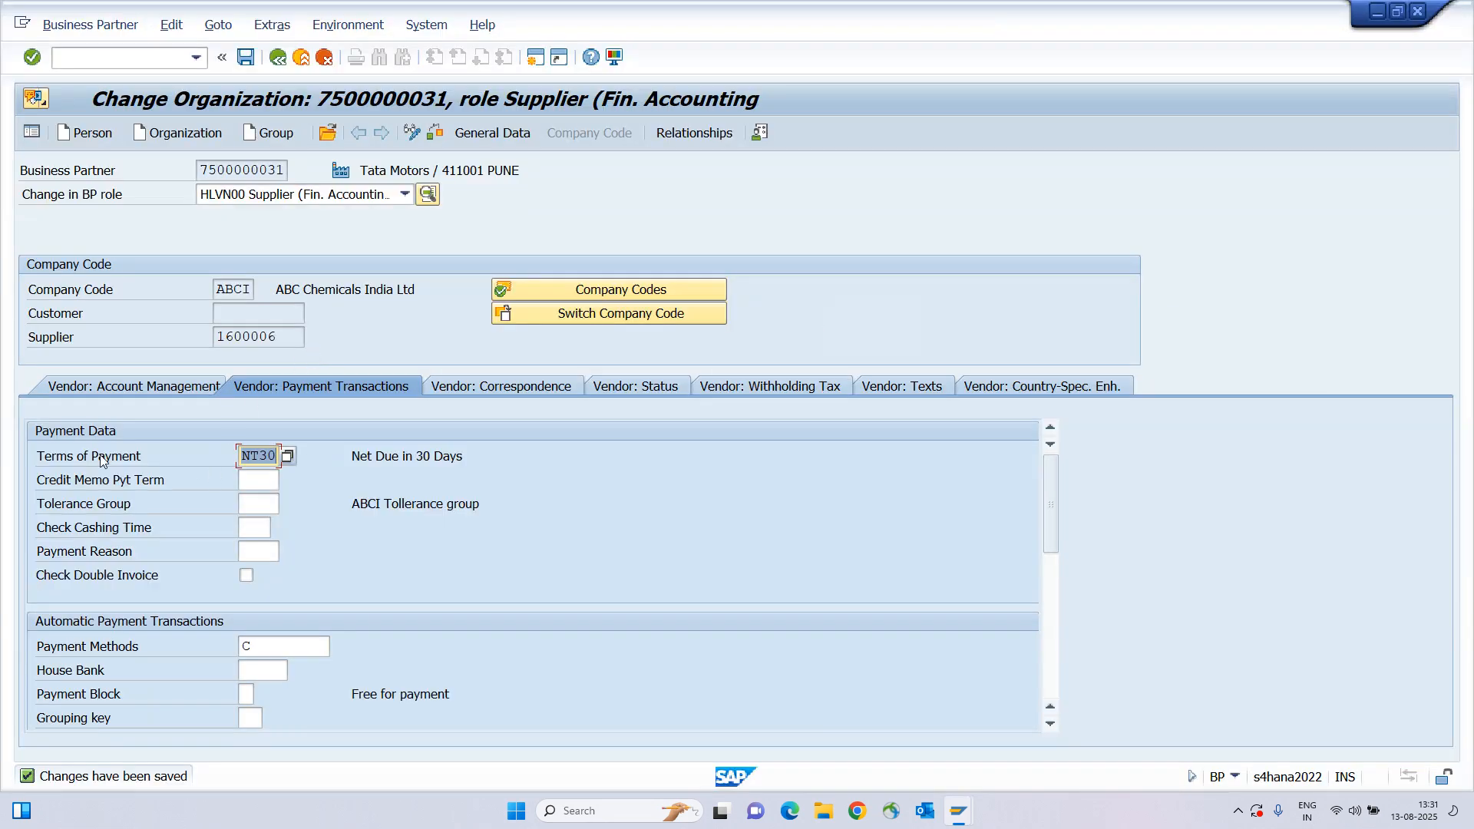
click(43, 456)
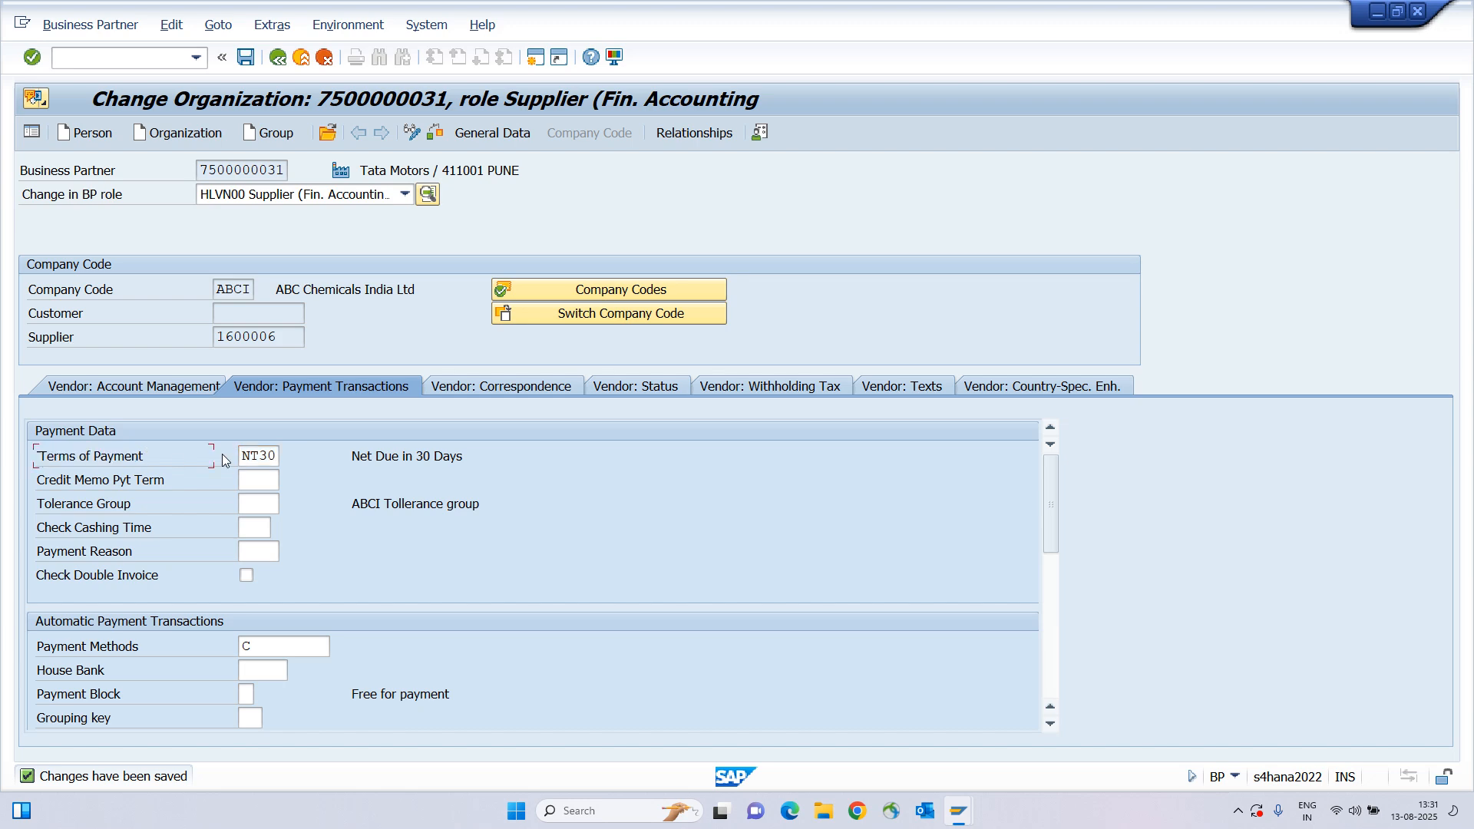
click(242, 454)
key(alt+Tab)
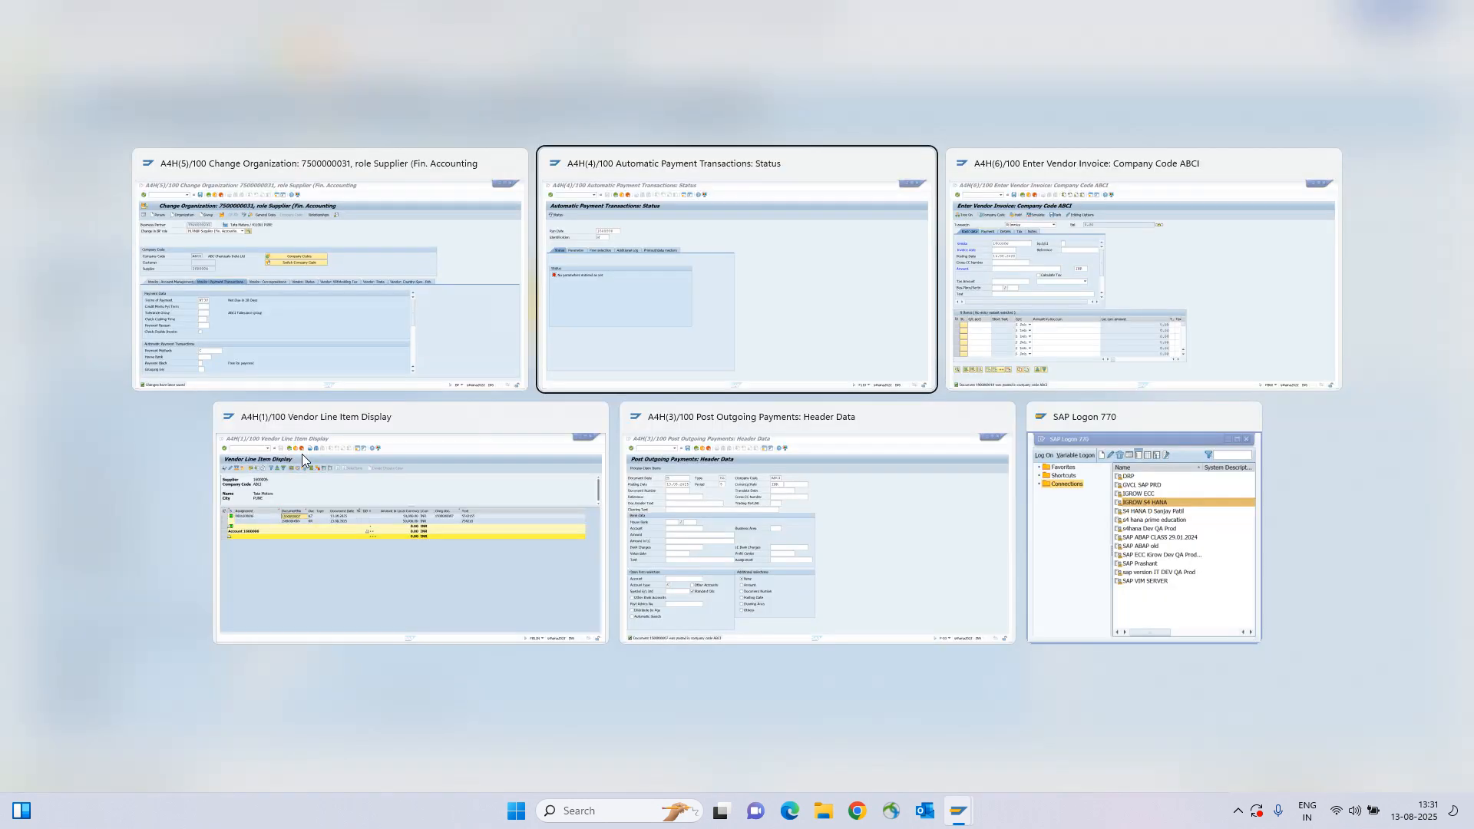
key(alt+Tab)
key(alt+Tab)
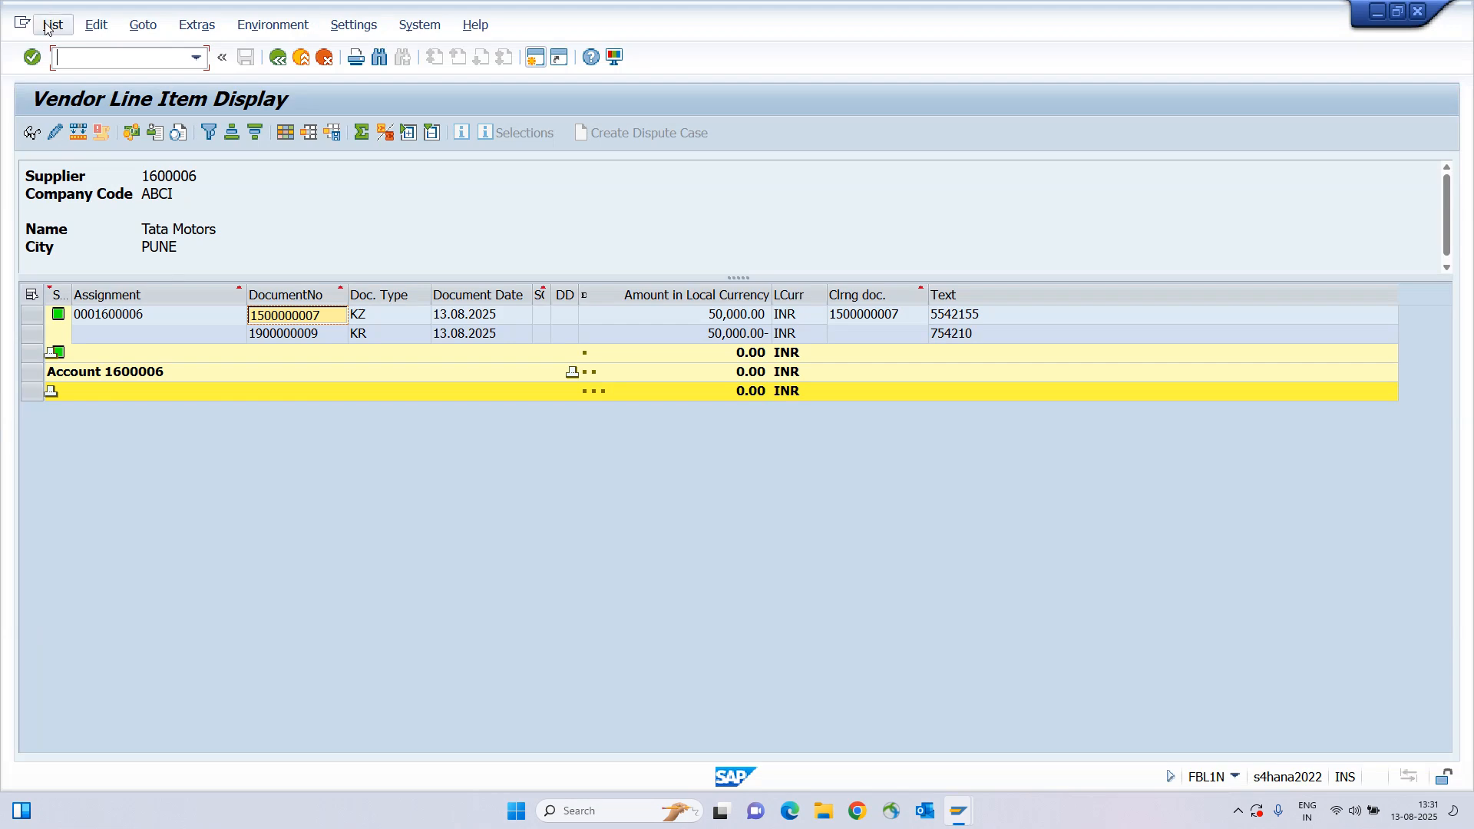
click(53, 25)
click(69, 73)
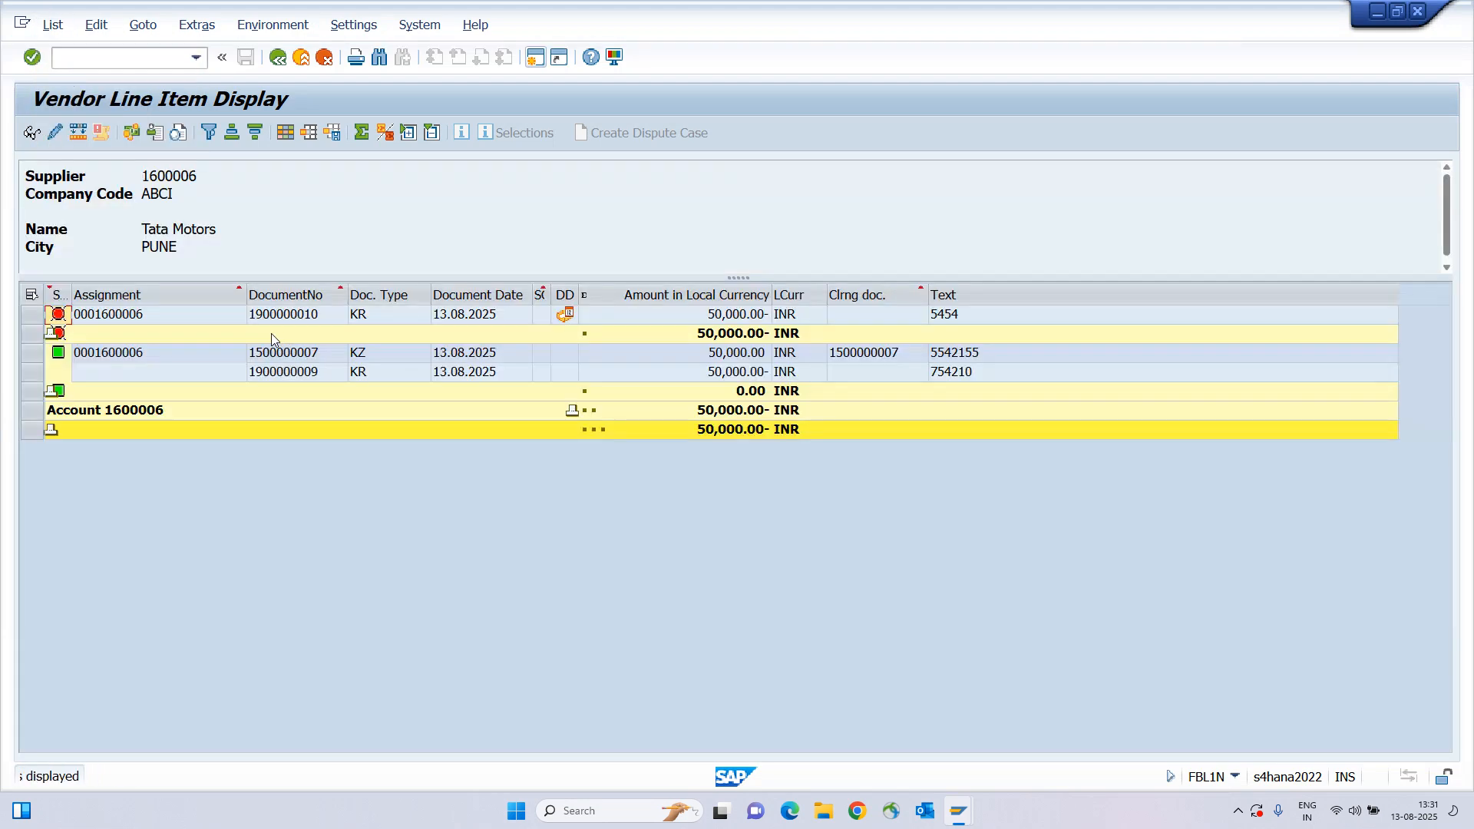
click(295, 317)
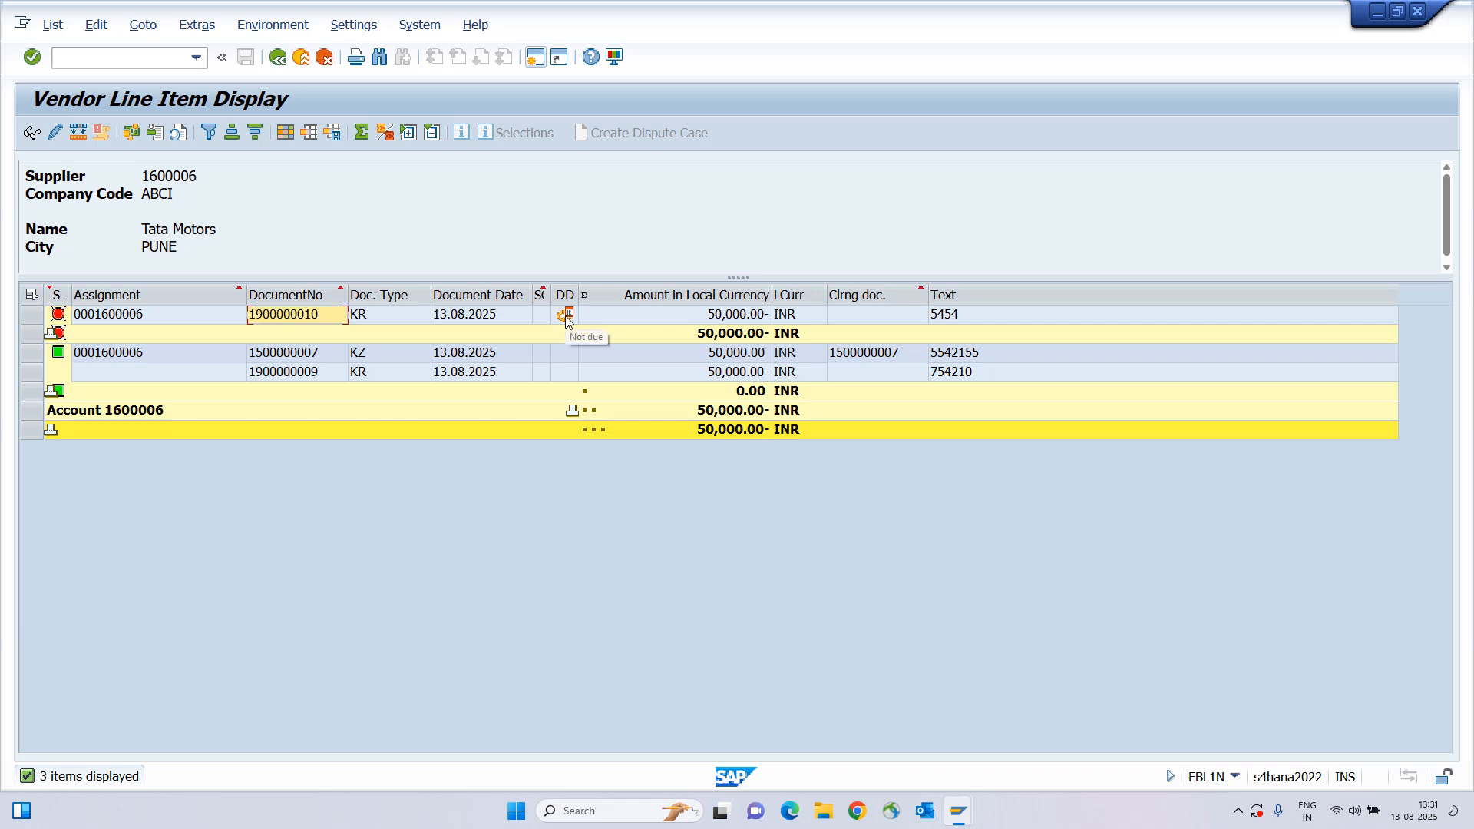
double_click(305, 316)
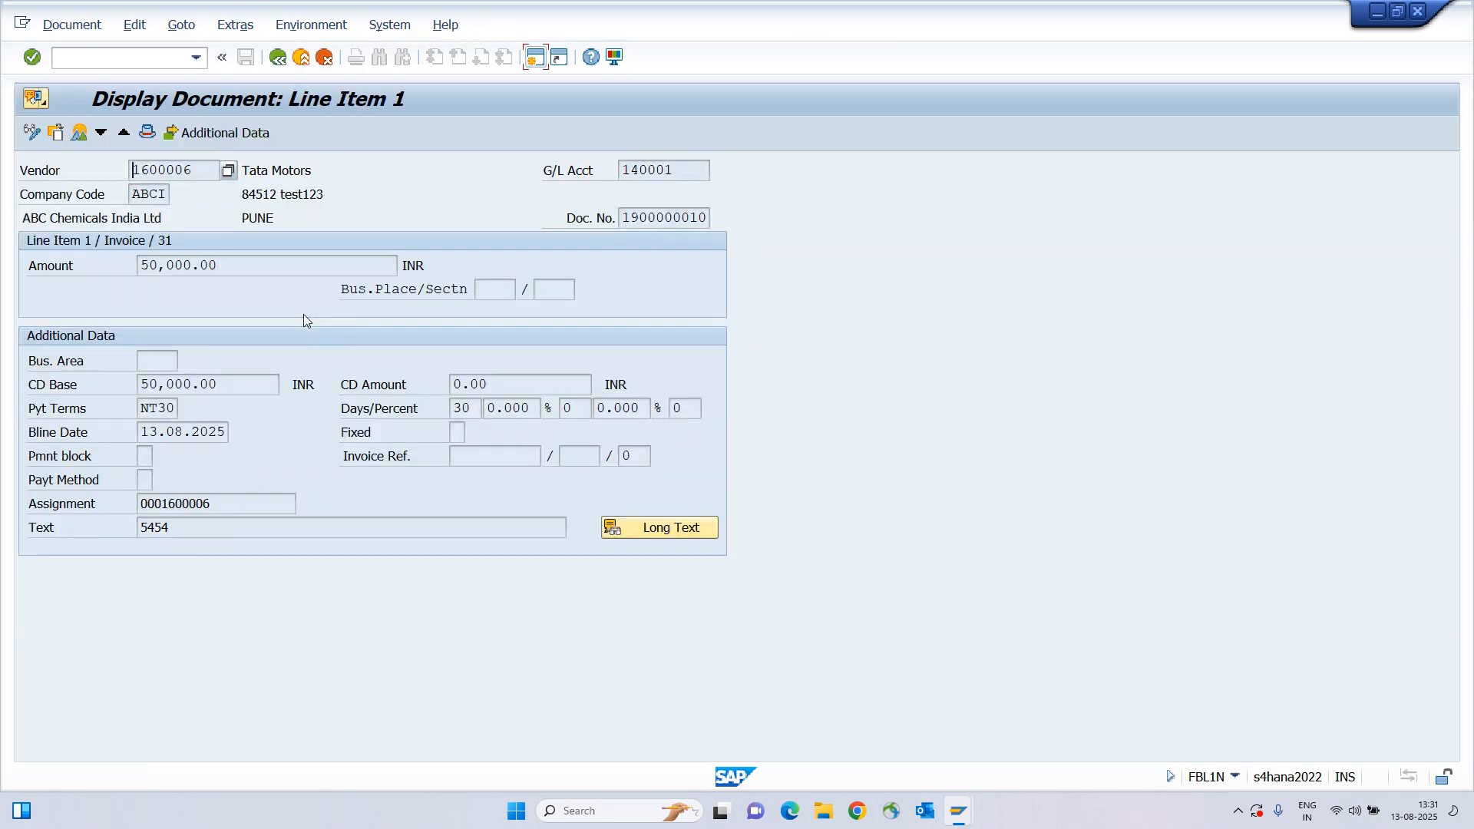
click(32, 132)
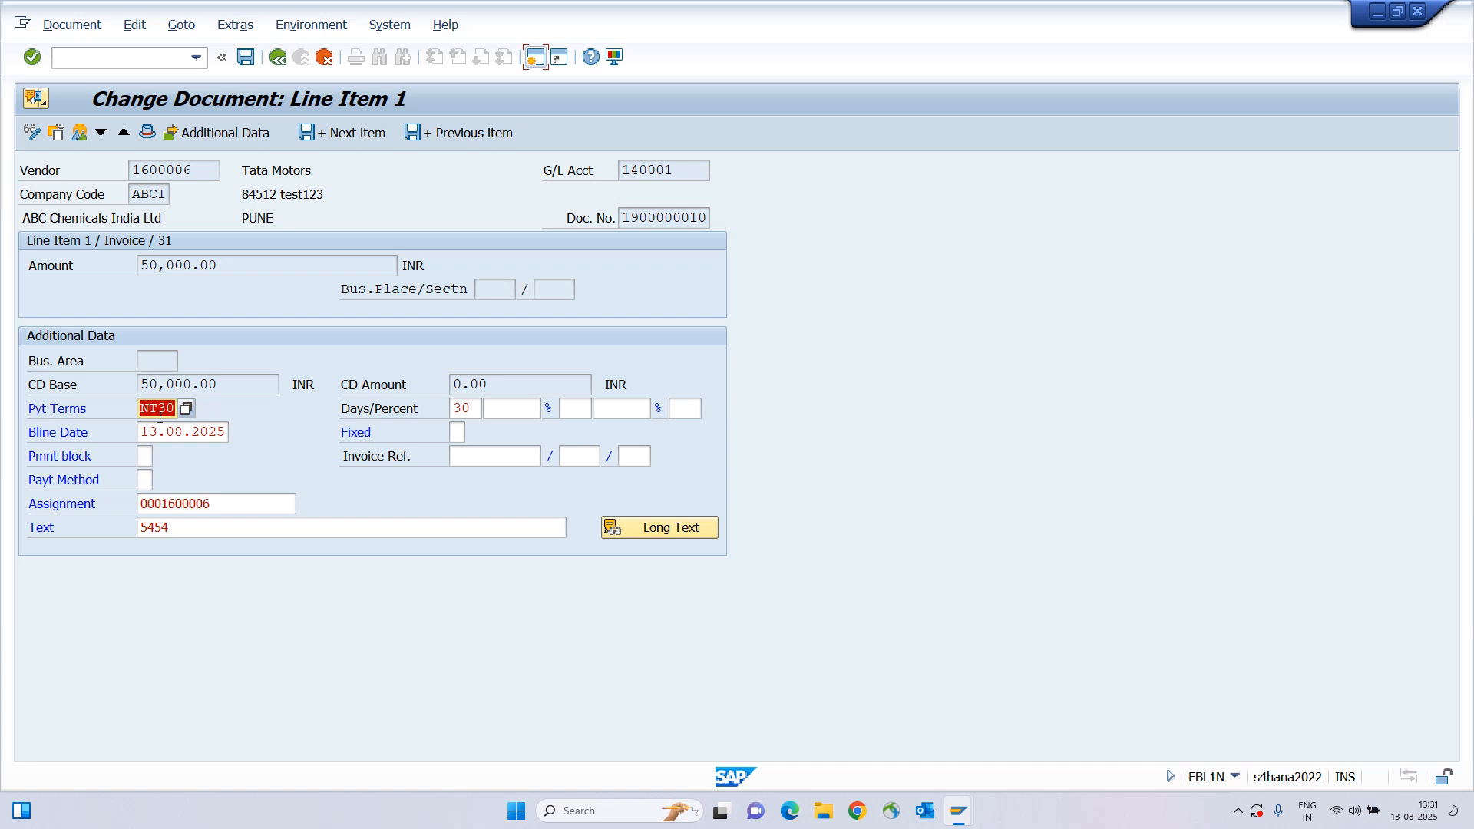
text(0001)
key(Tab)
key(Return)
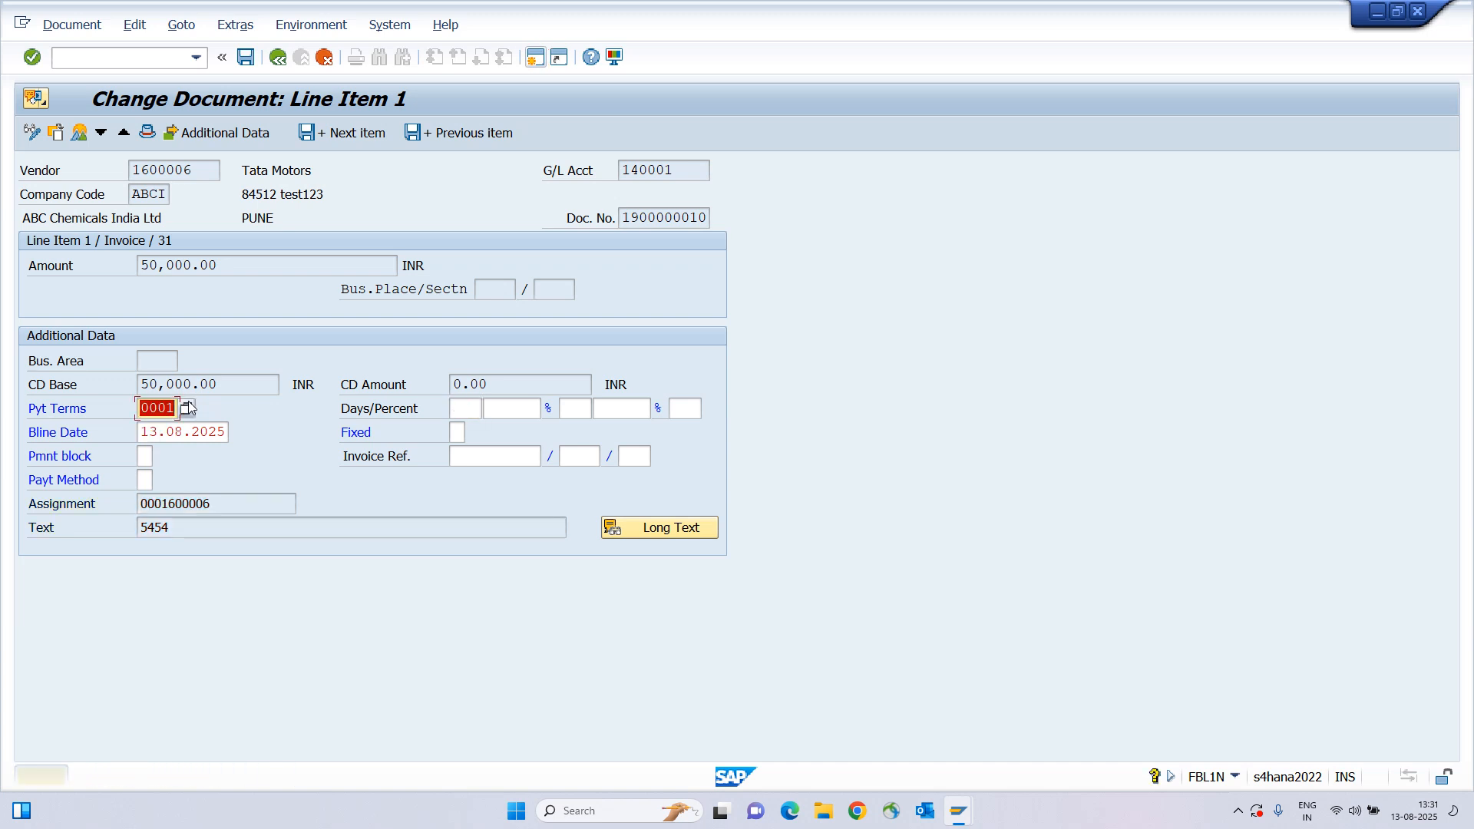
key(Return)
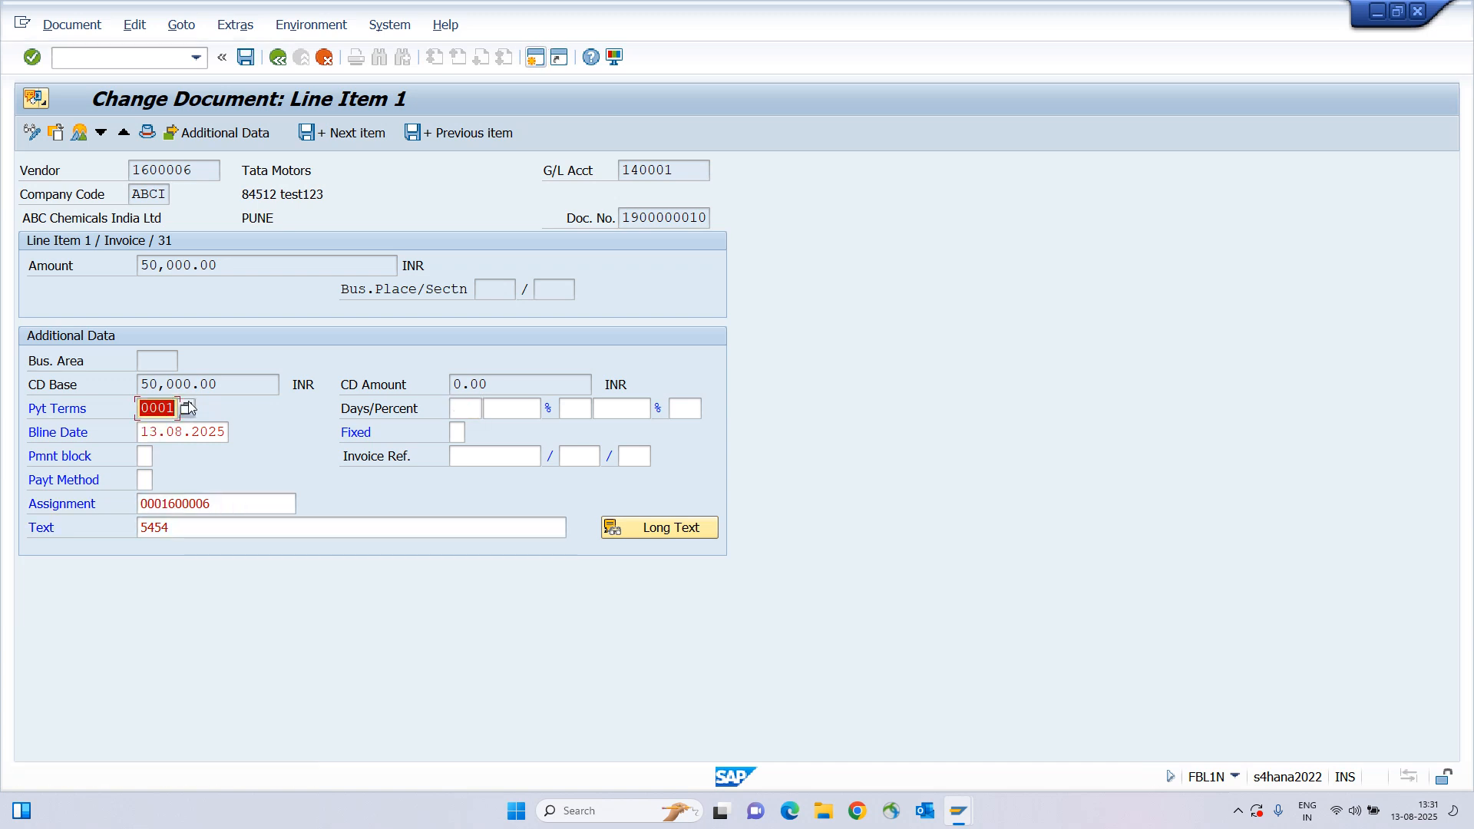
click(189, 408)
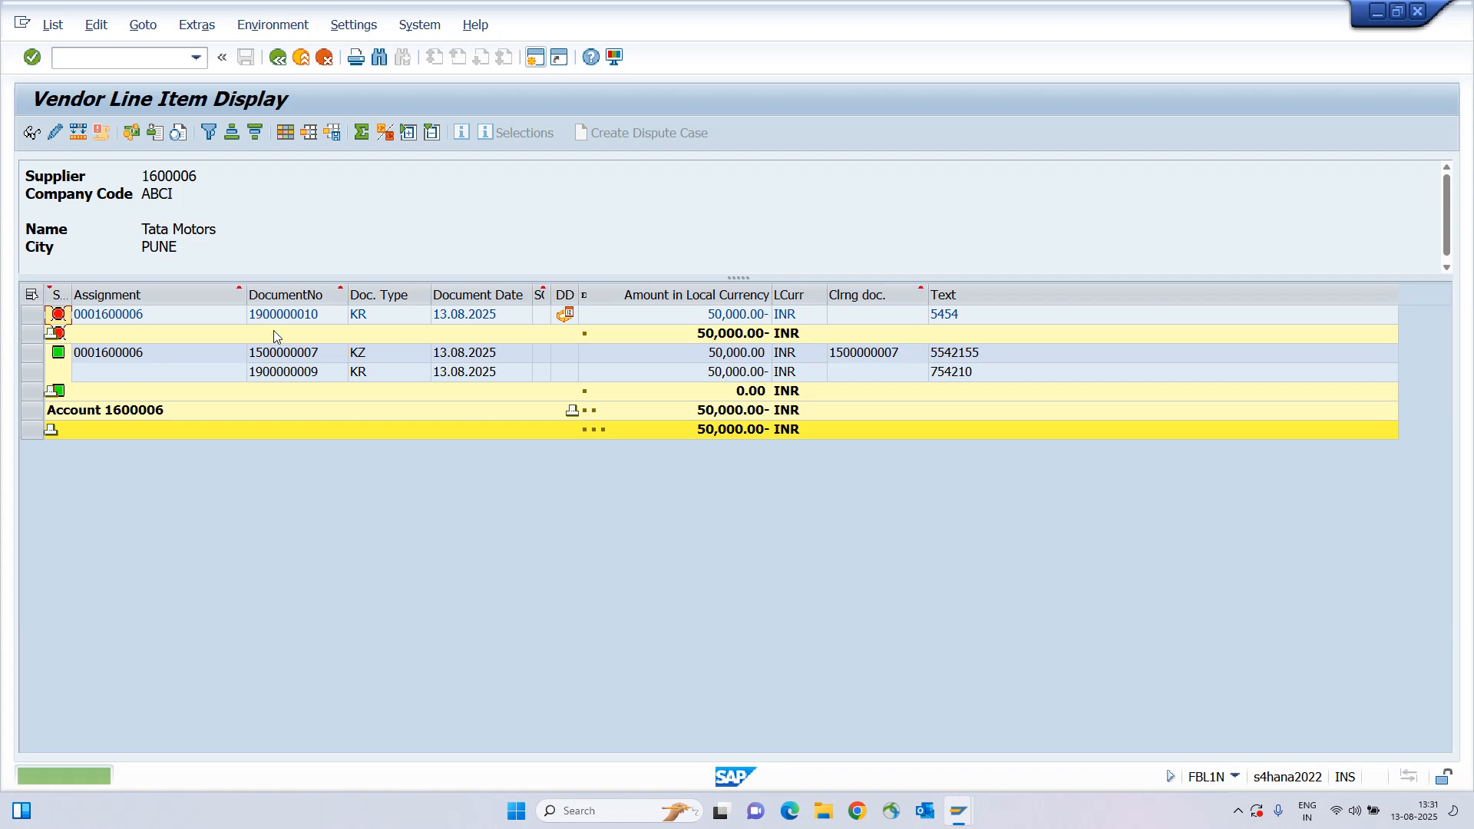
click(52, 24)
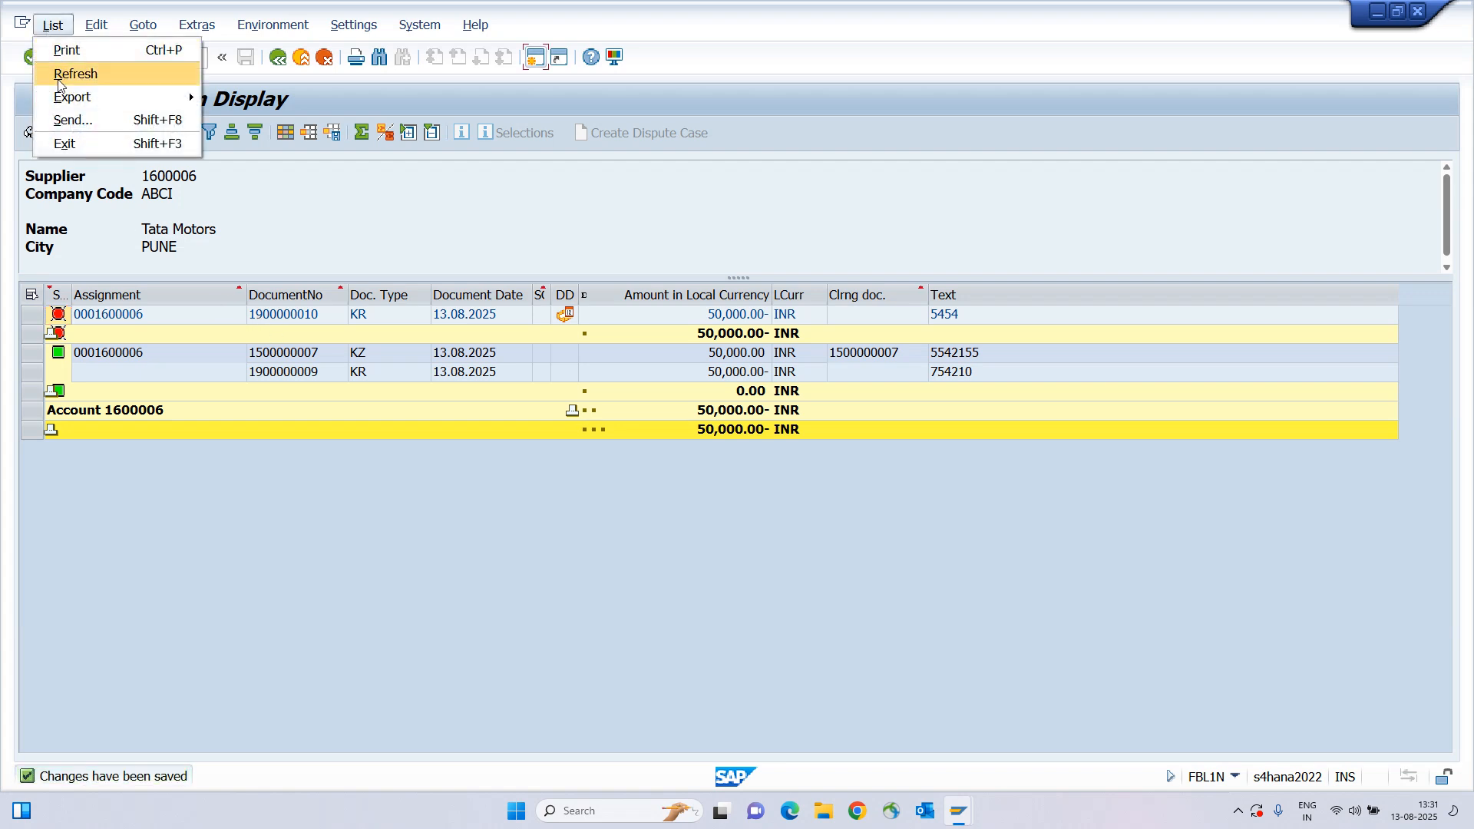
click(59, 79)
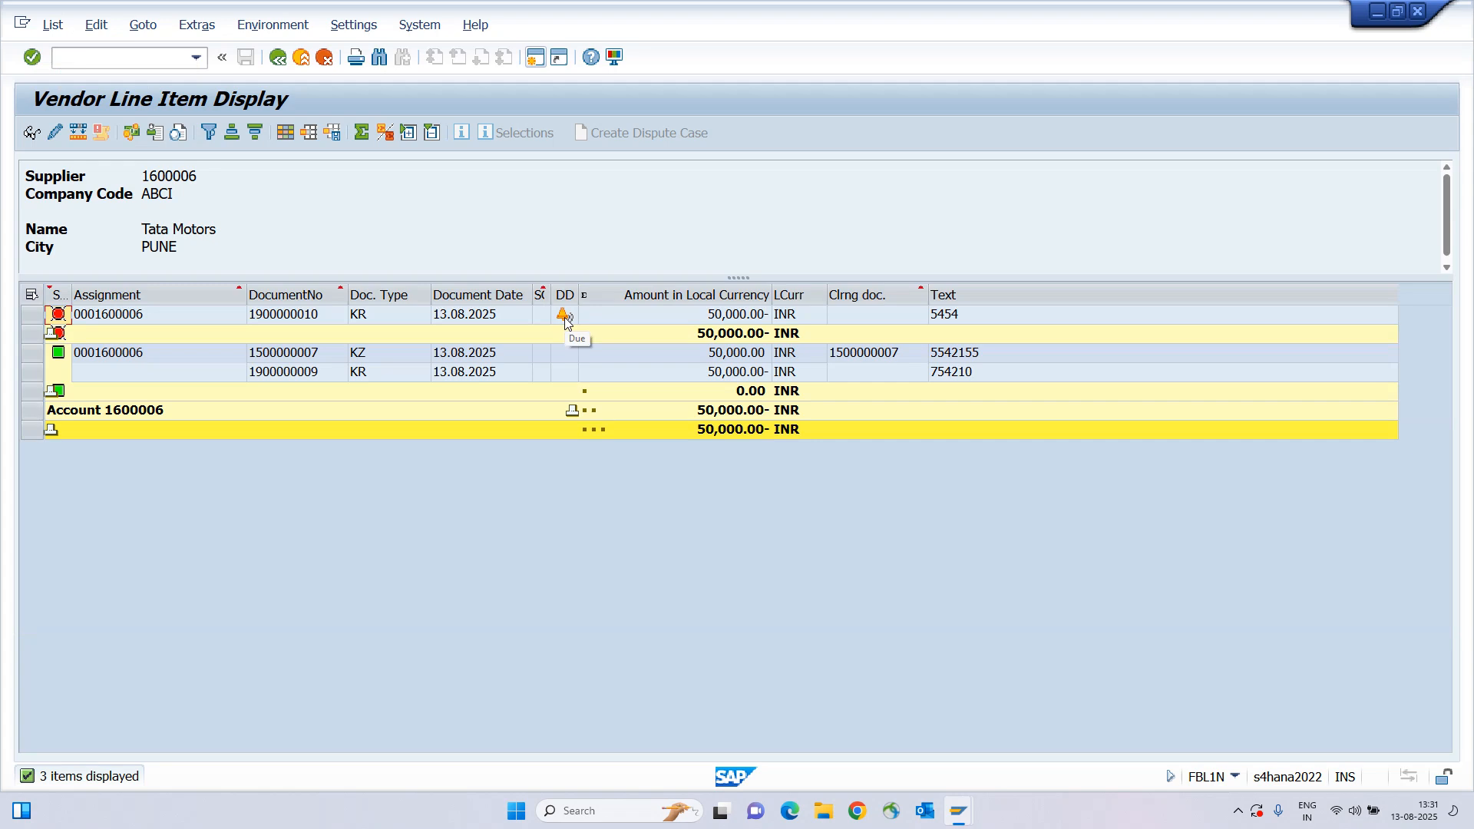
key(alt+Tab)
key(alt+Tab)
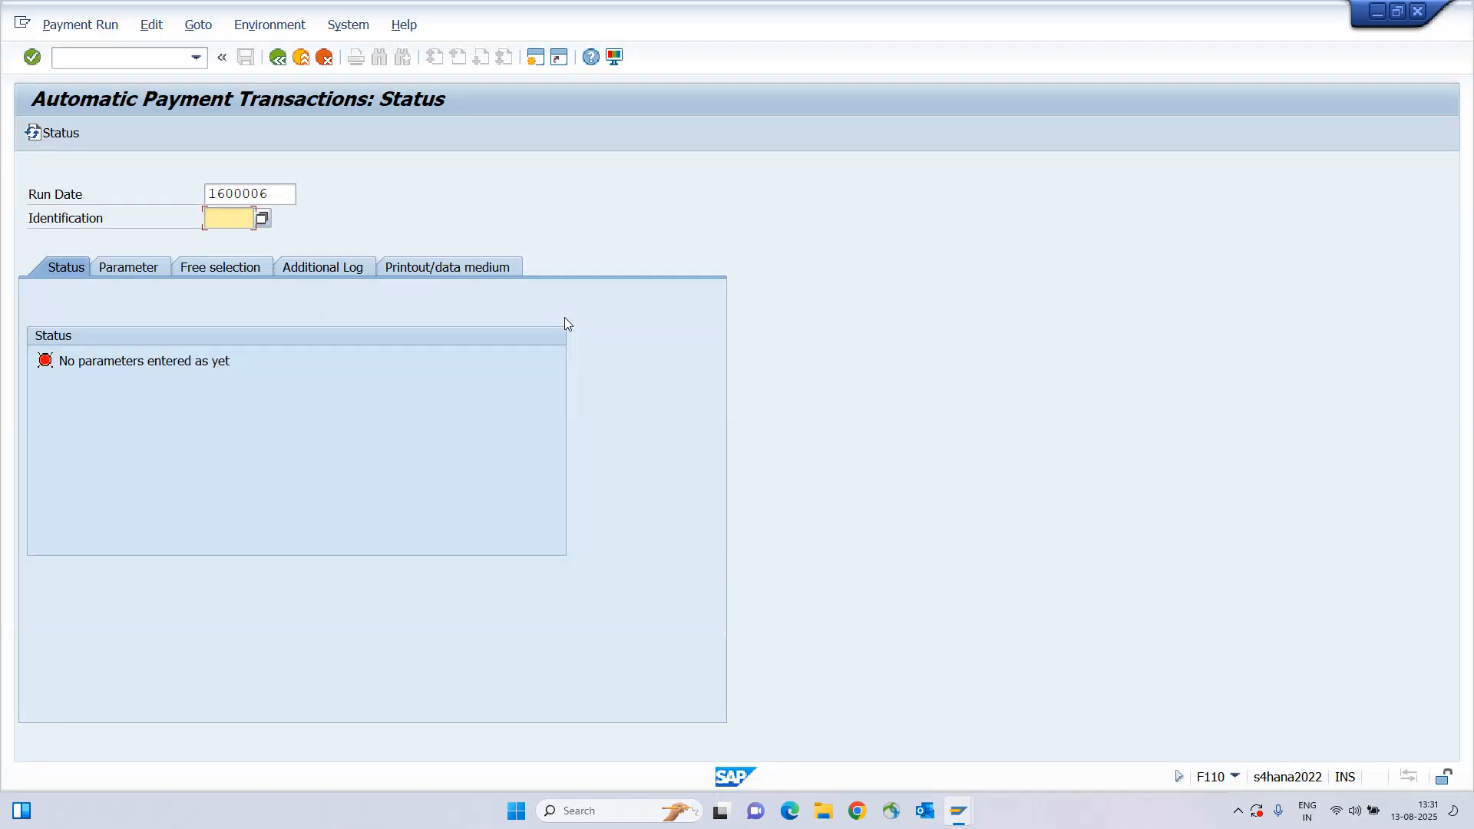
Enter run date 13.08.2025 and identification 87542, then view the Parameter tab.
key(shift+Tab)
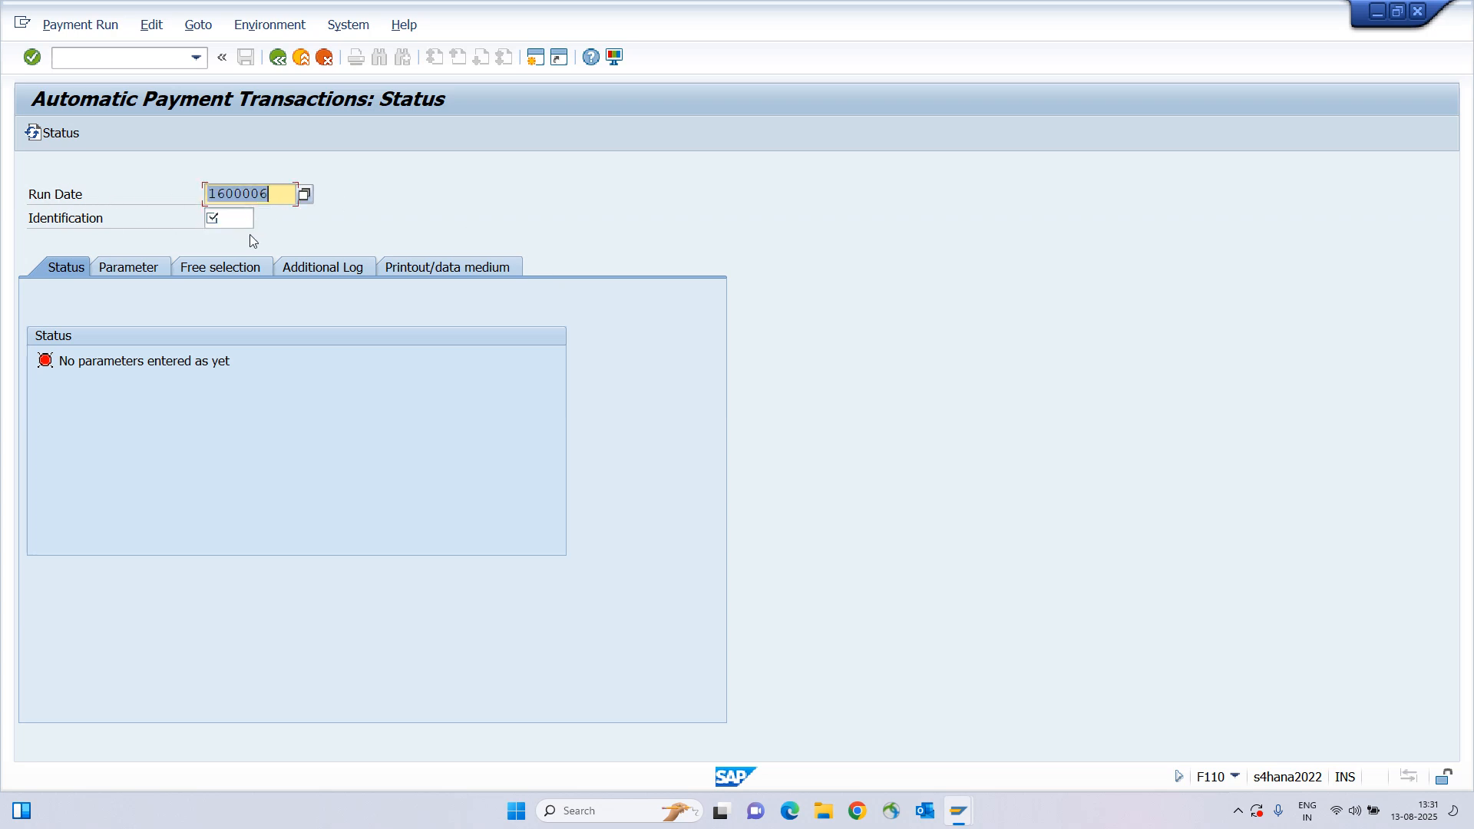
key(BackSpace)
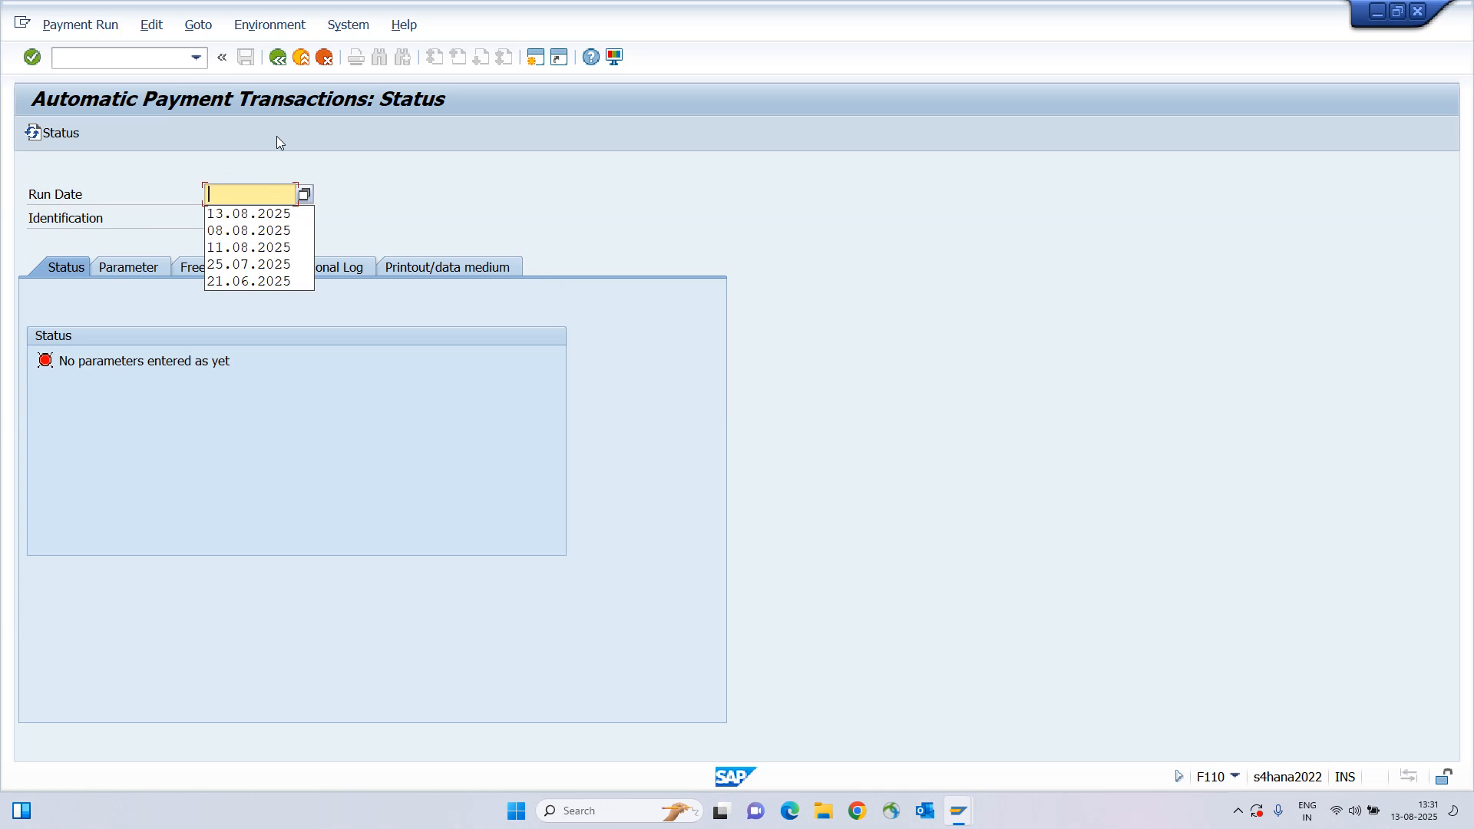
key(Down)
key(Return)
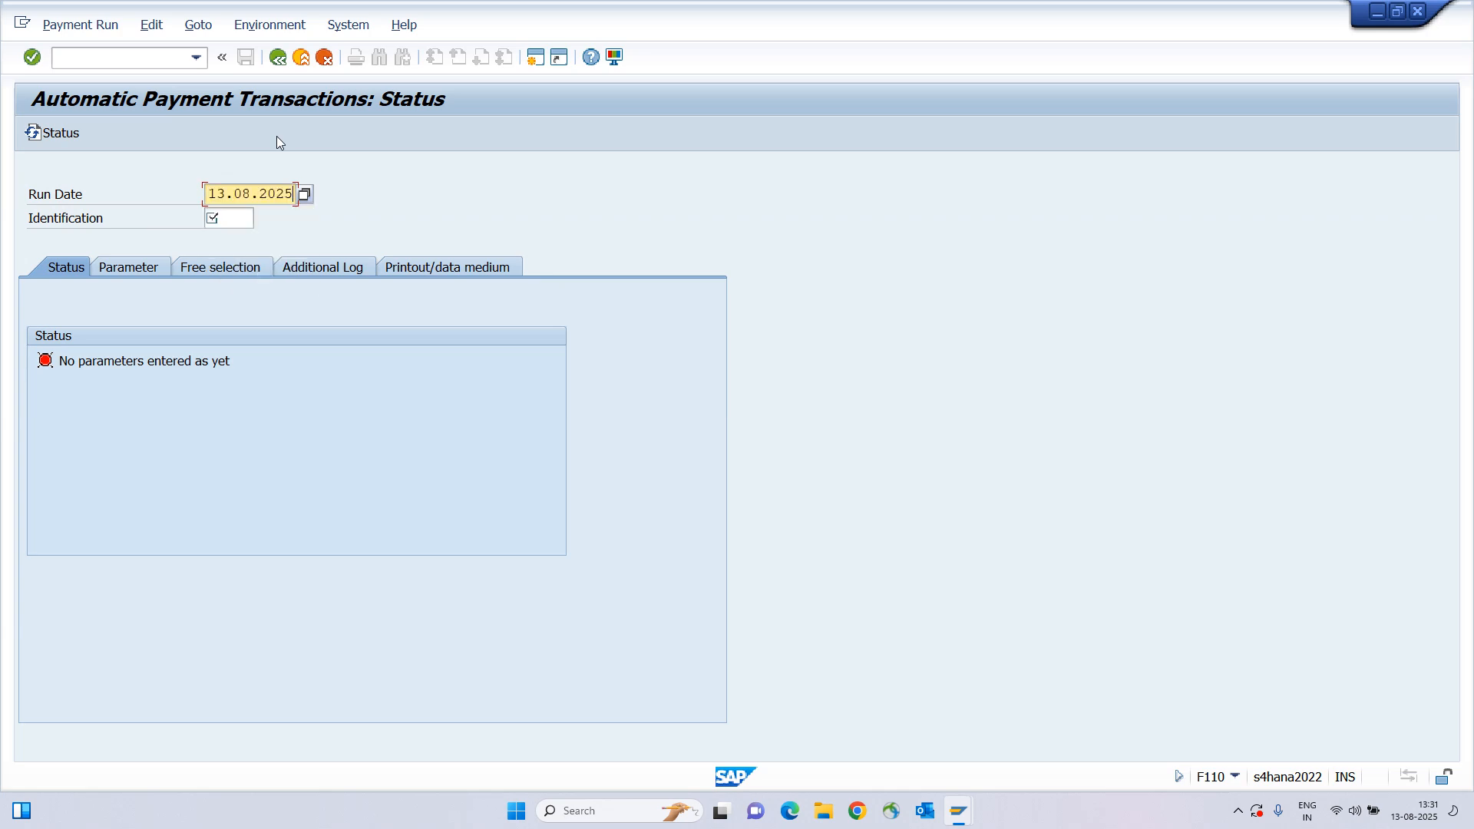
text(87542)
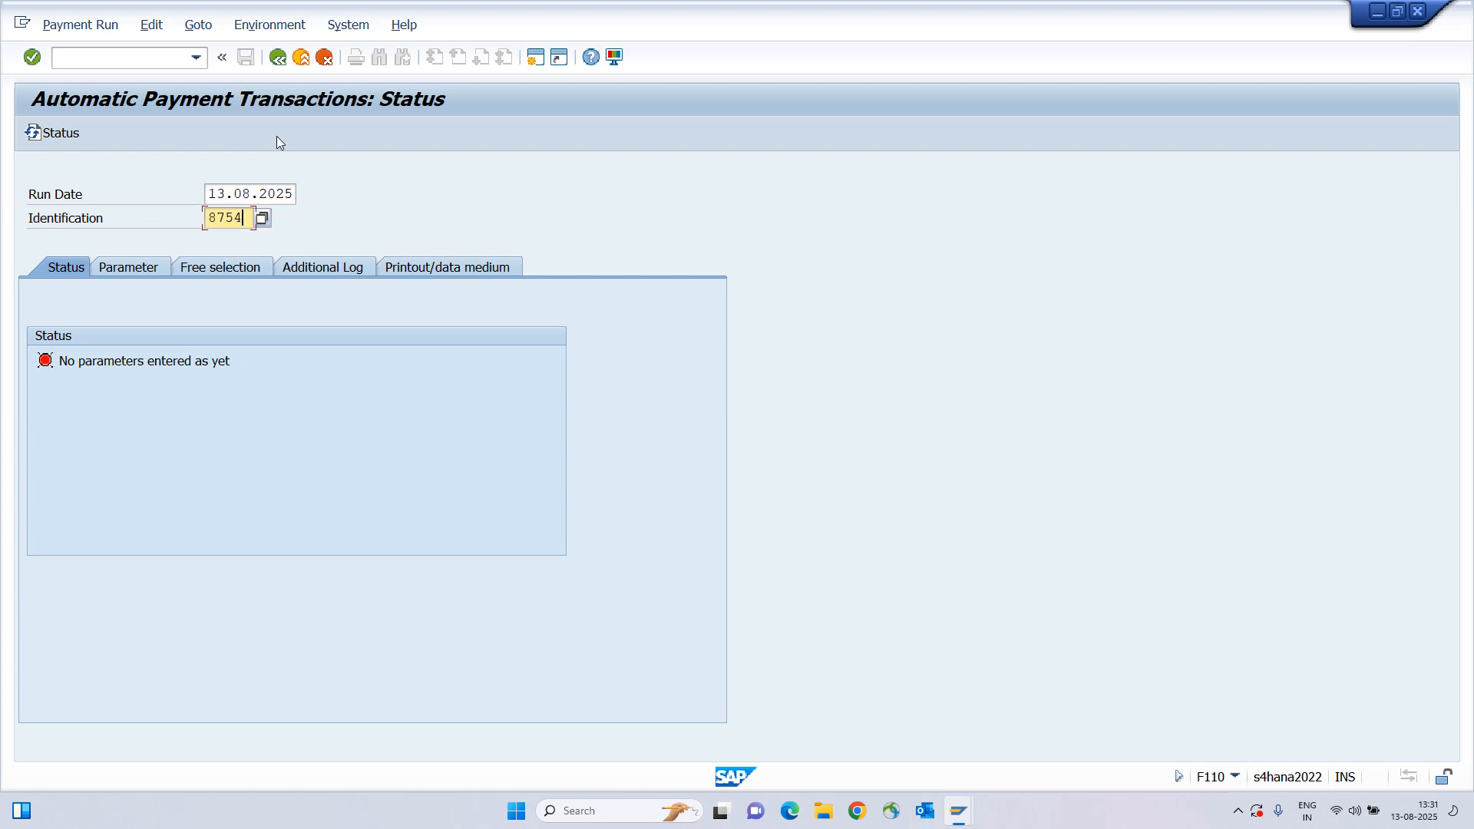
key(shift+Tab)
key(Return)
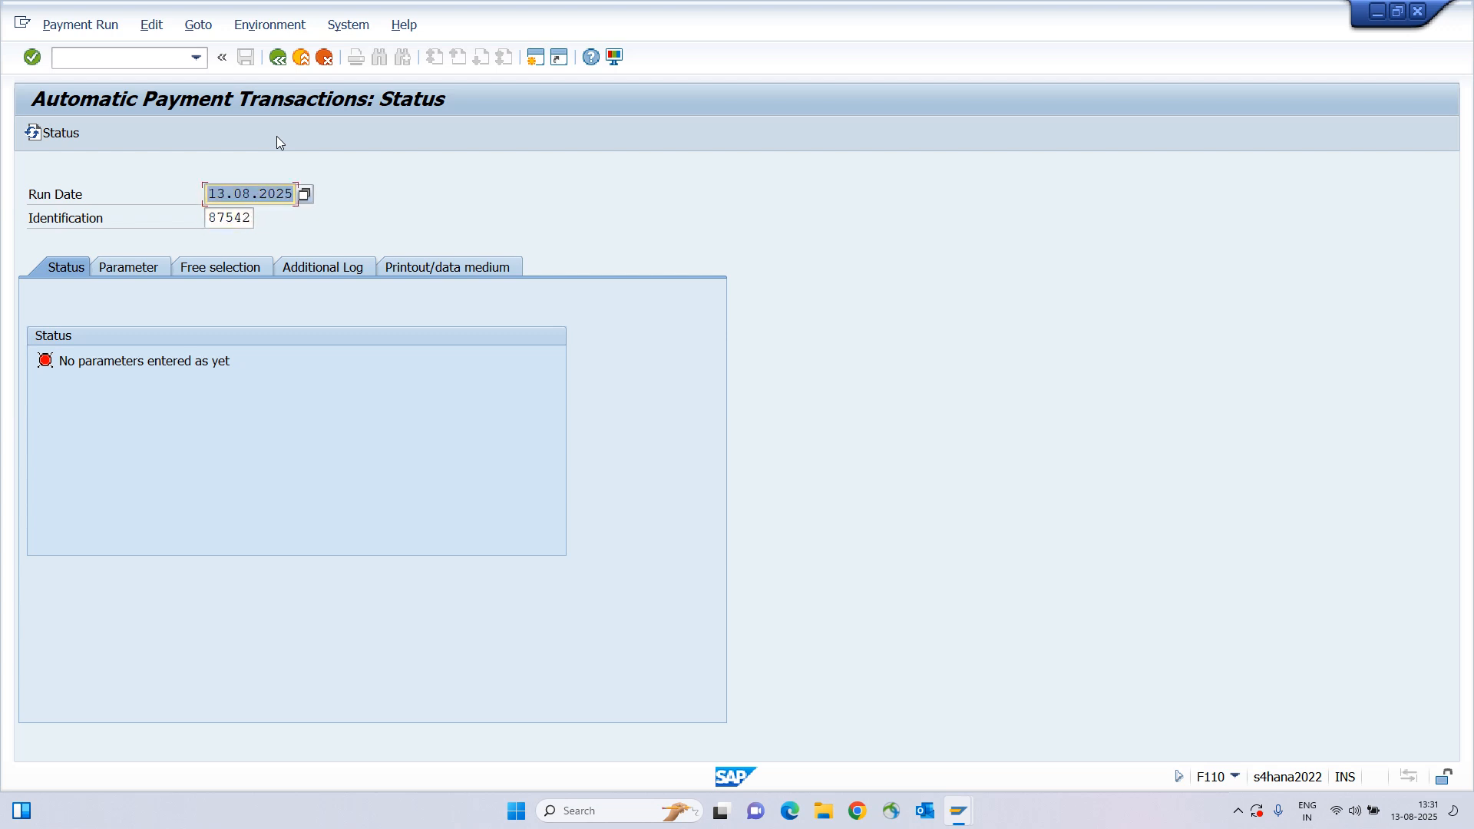
click(124, 266)
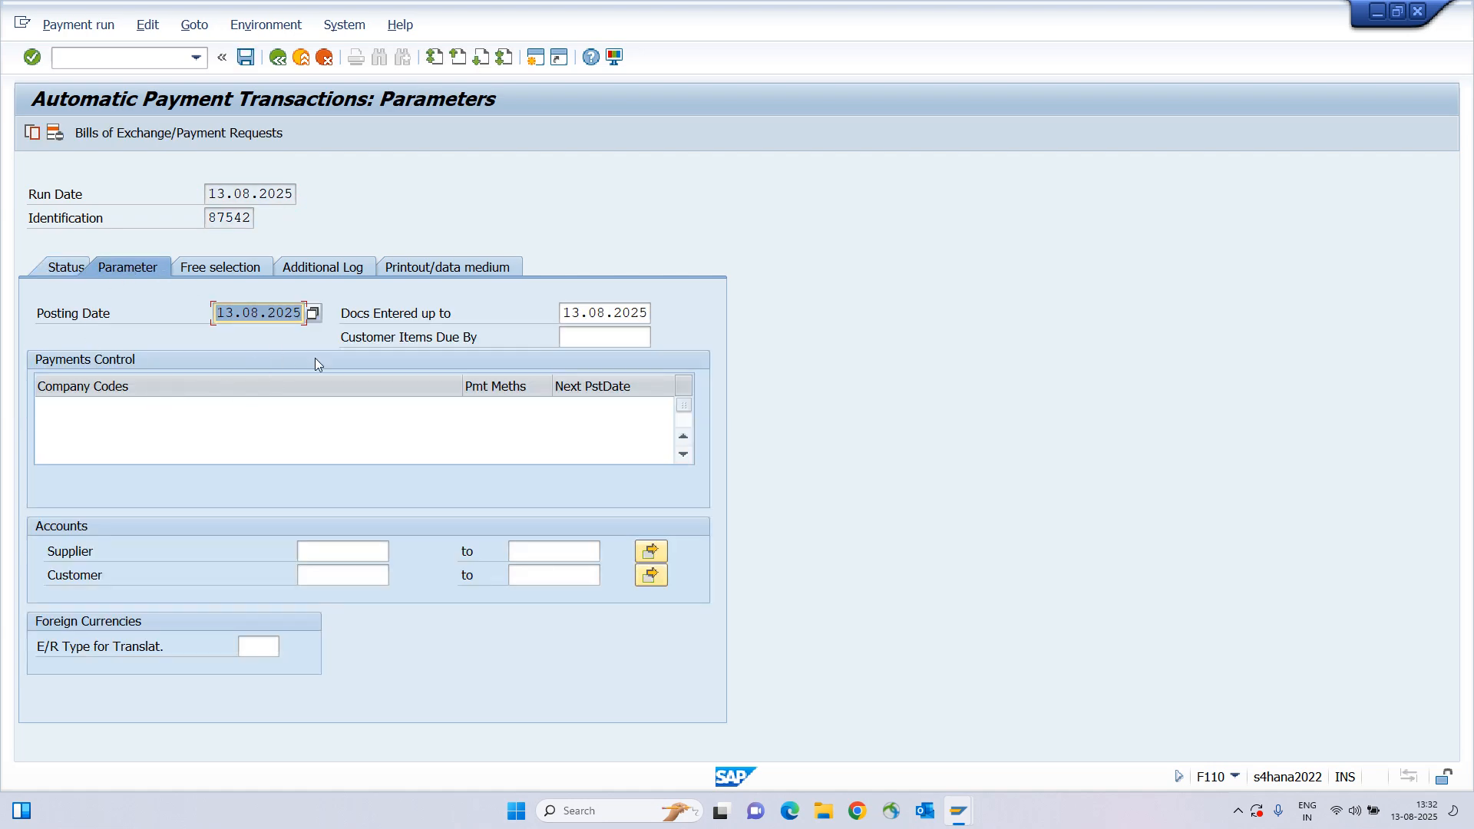
Set customer items due by 13.08.2025, company code ABCI, method C, next posting date 15.08.2025.
key(Tab)
key(Tab)
key(shift+Tab)
key(ctrl+c)
key(Tab)
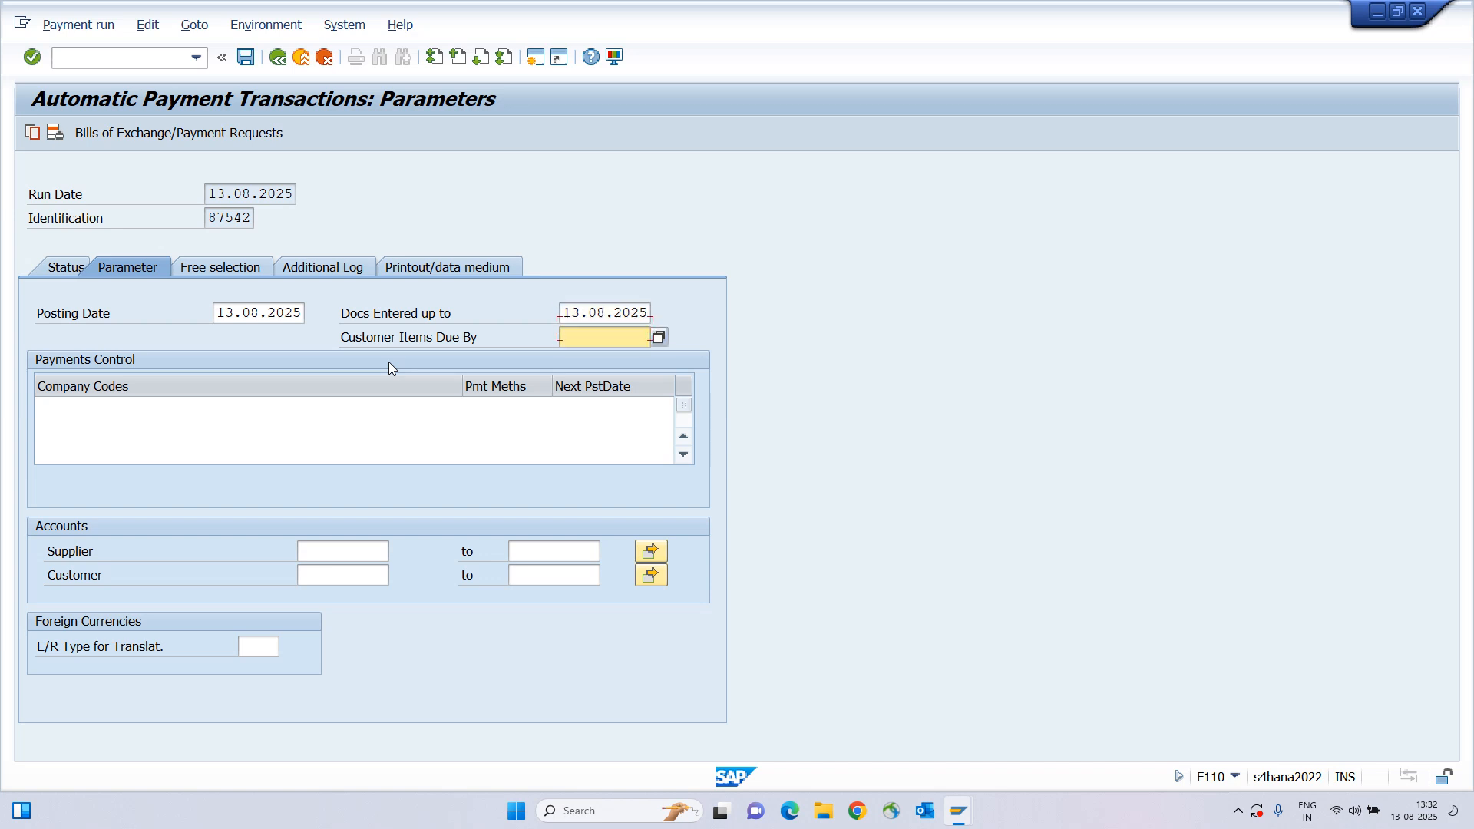
key(ctrl+v)
key(Tab)
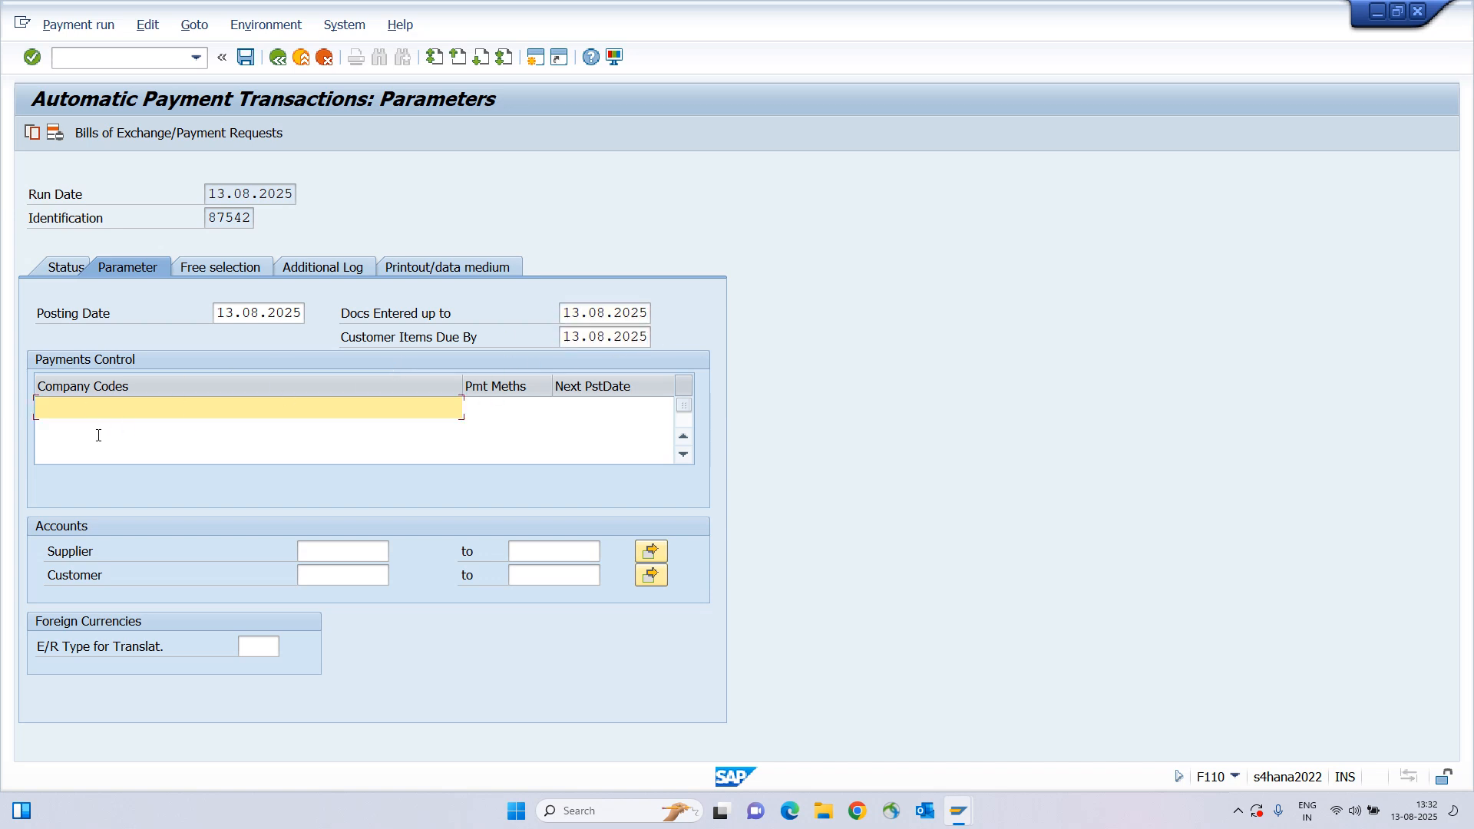
text(ABCI)
key(Tab)
text(C)
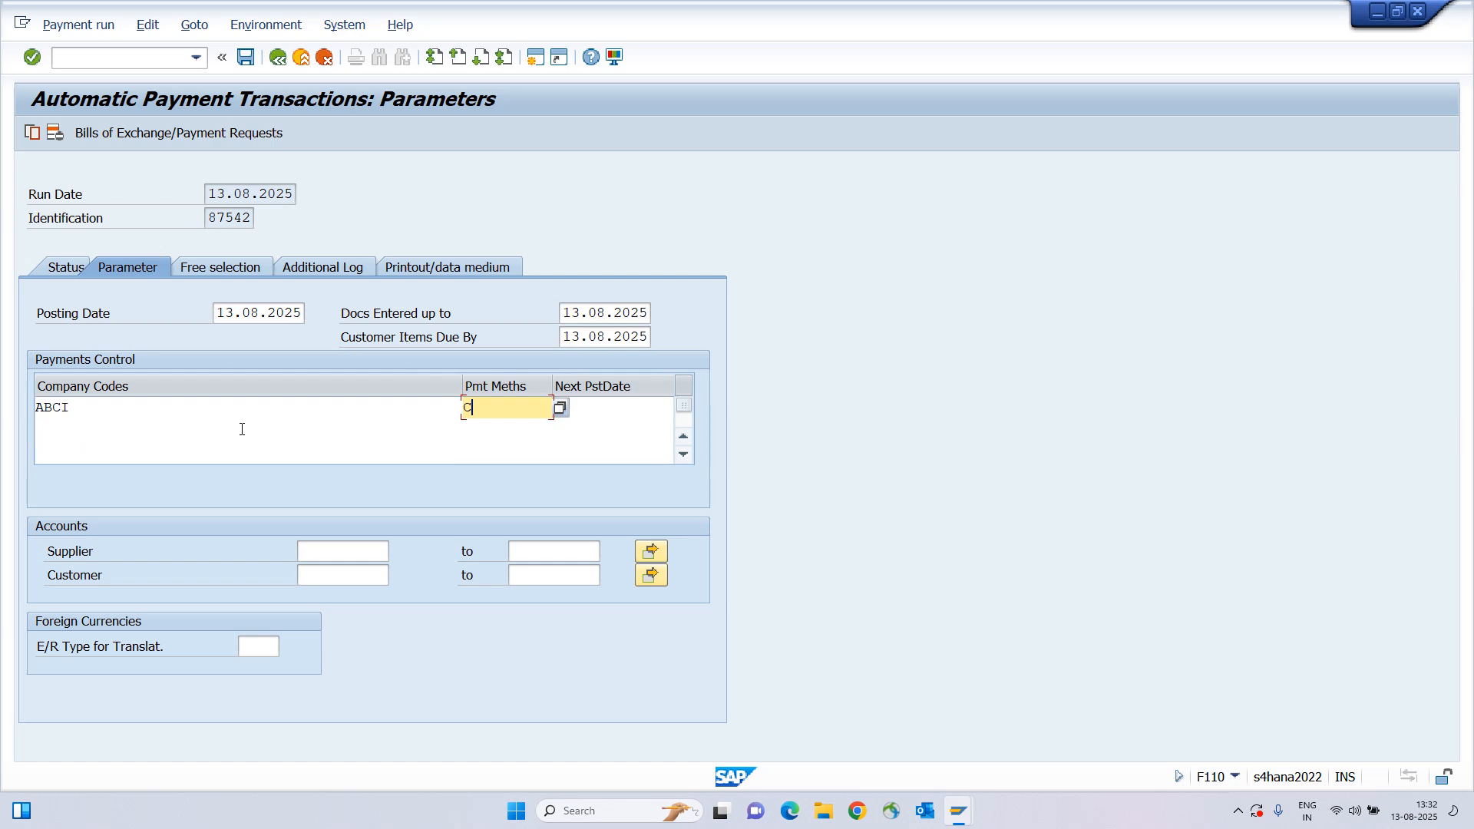
key(Tab)
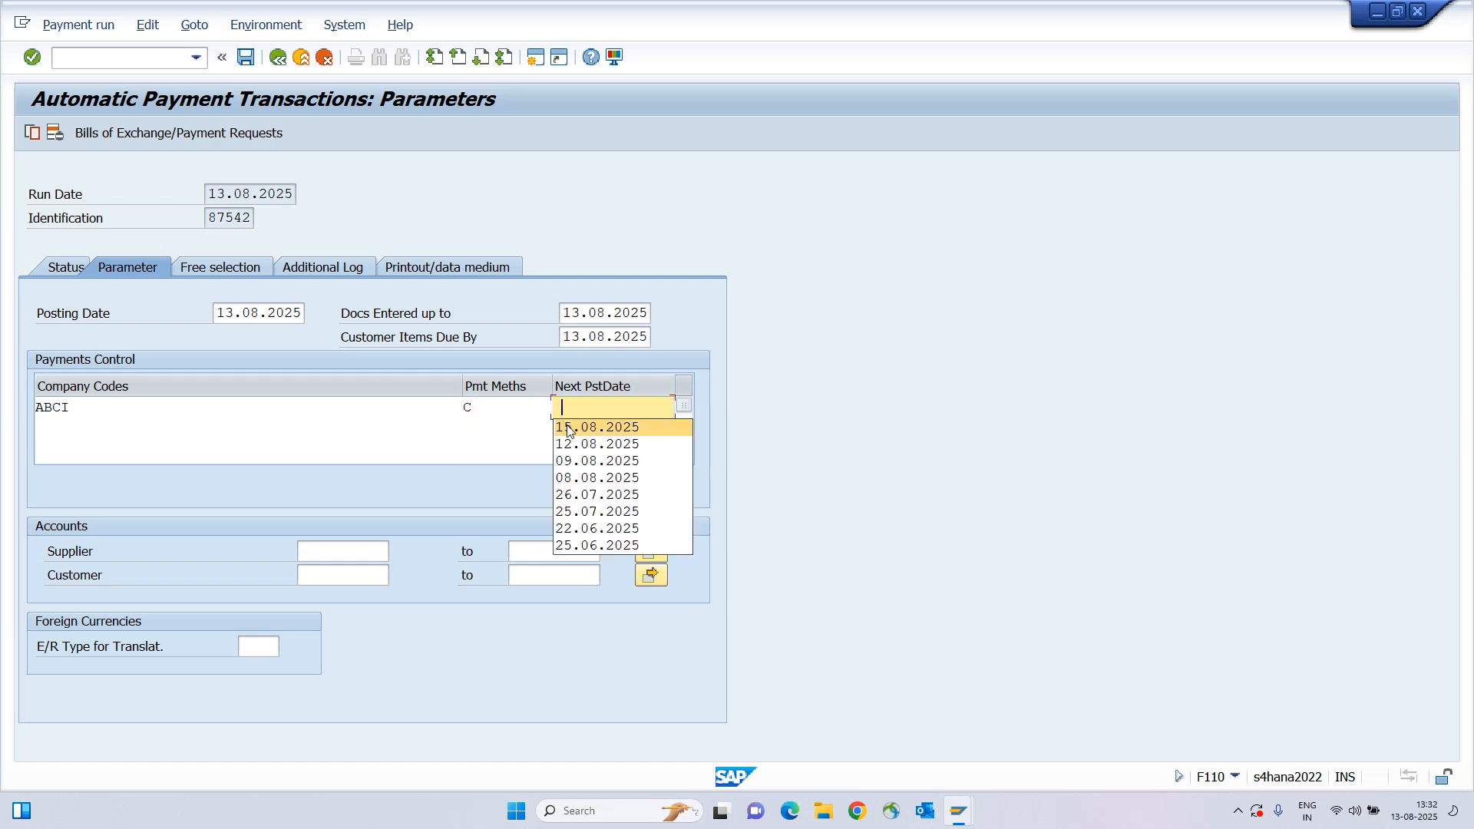
click(568, 428)
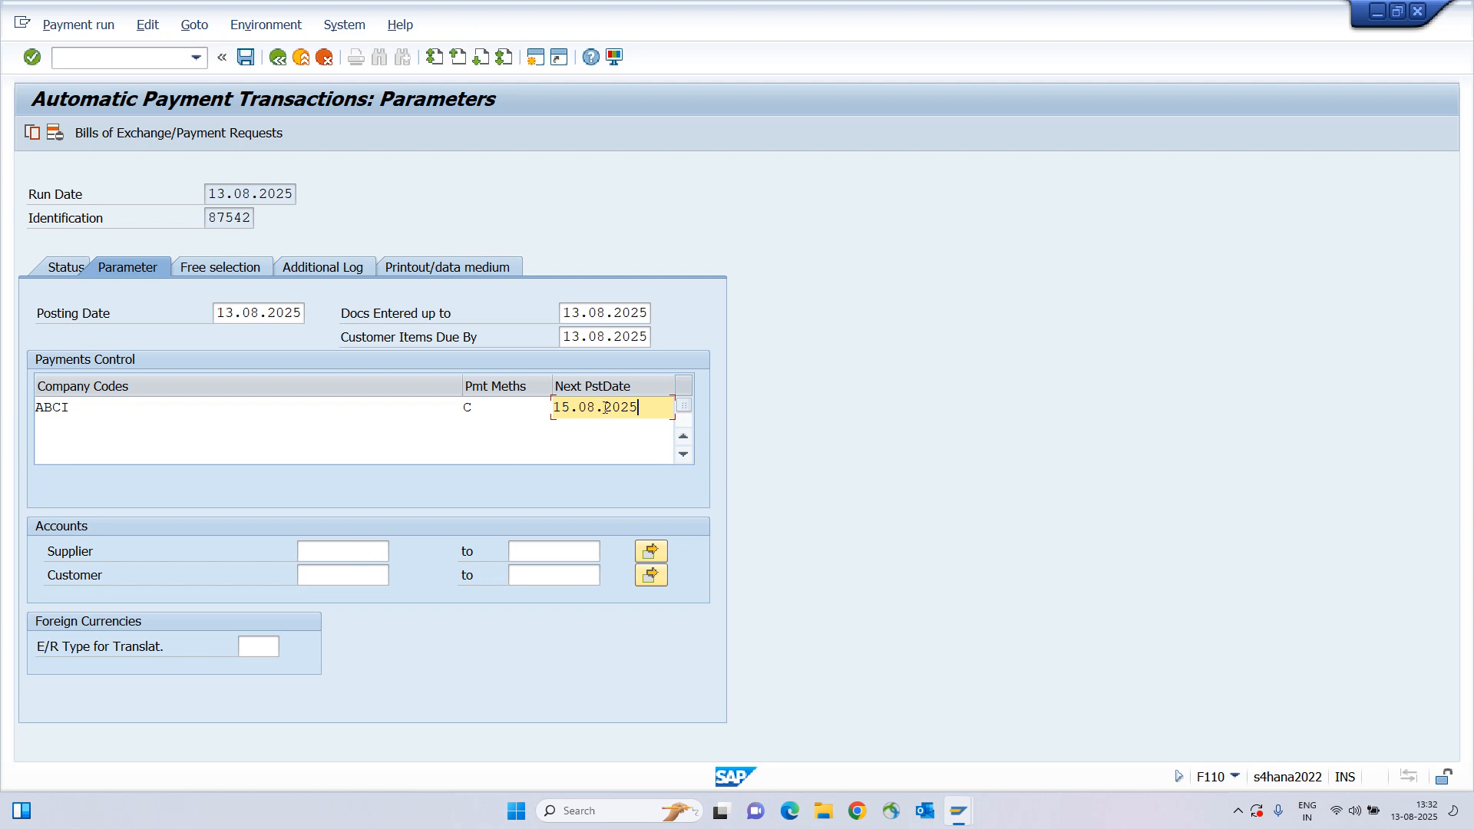
drag(605, 408, 509, 381)
click(219, 312)
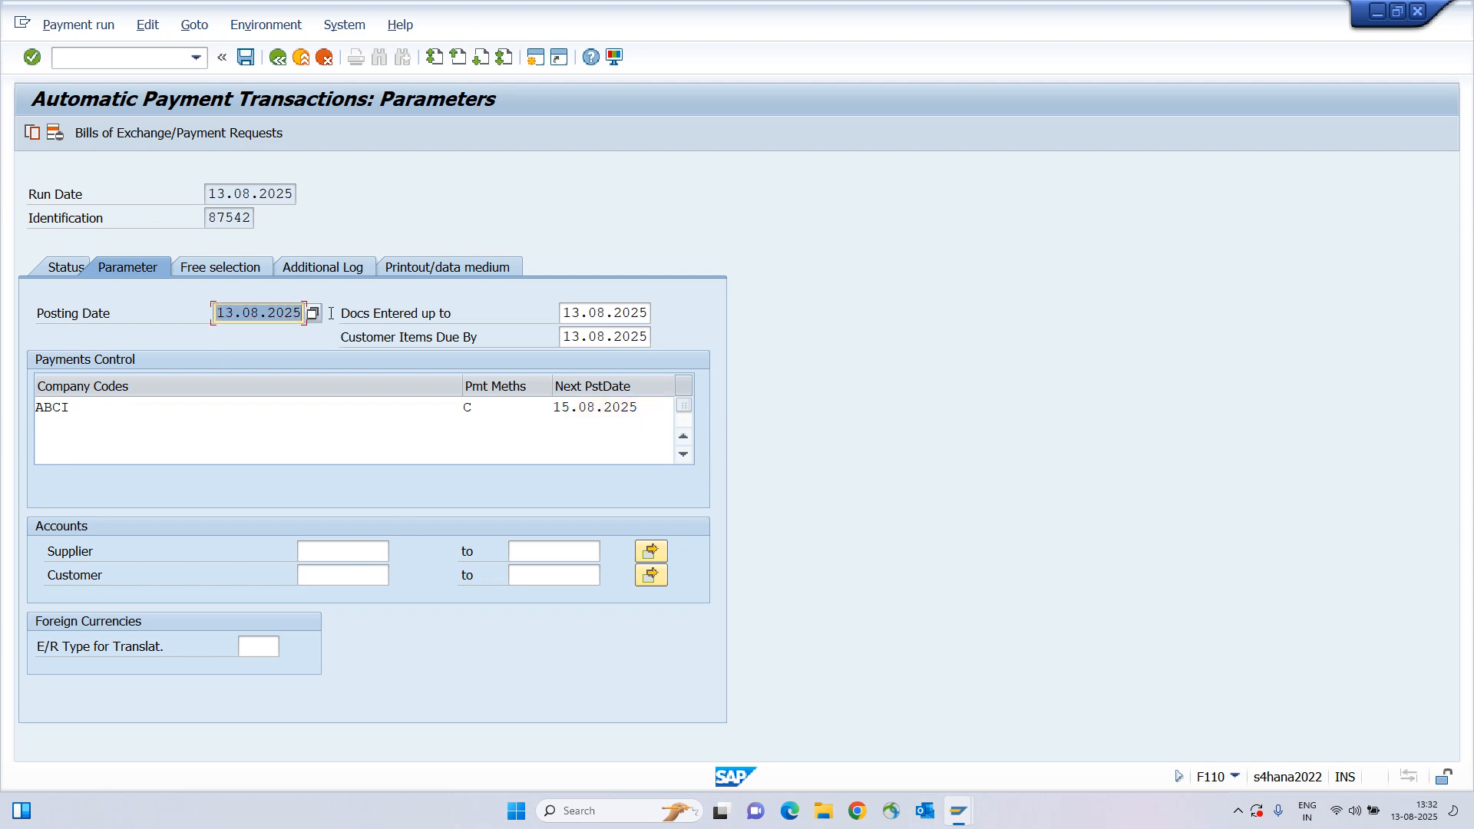
Enter supplier 1600006 (TATA MOTORS) as the supplier account for the run.
click(347, 547)
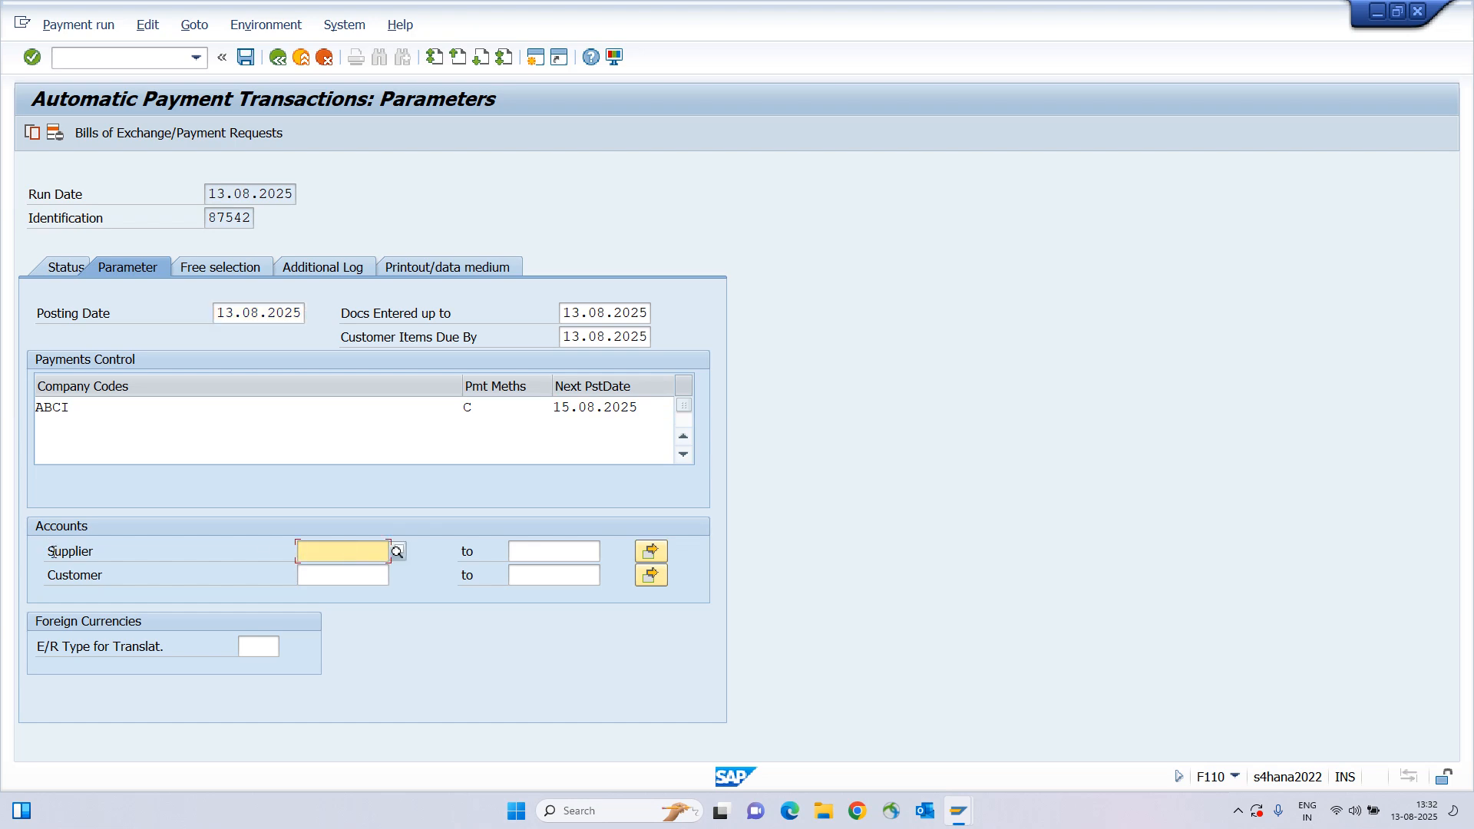
key(alt+Tab)
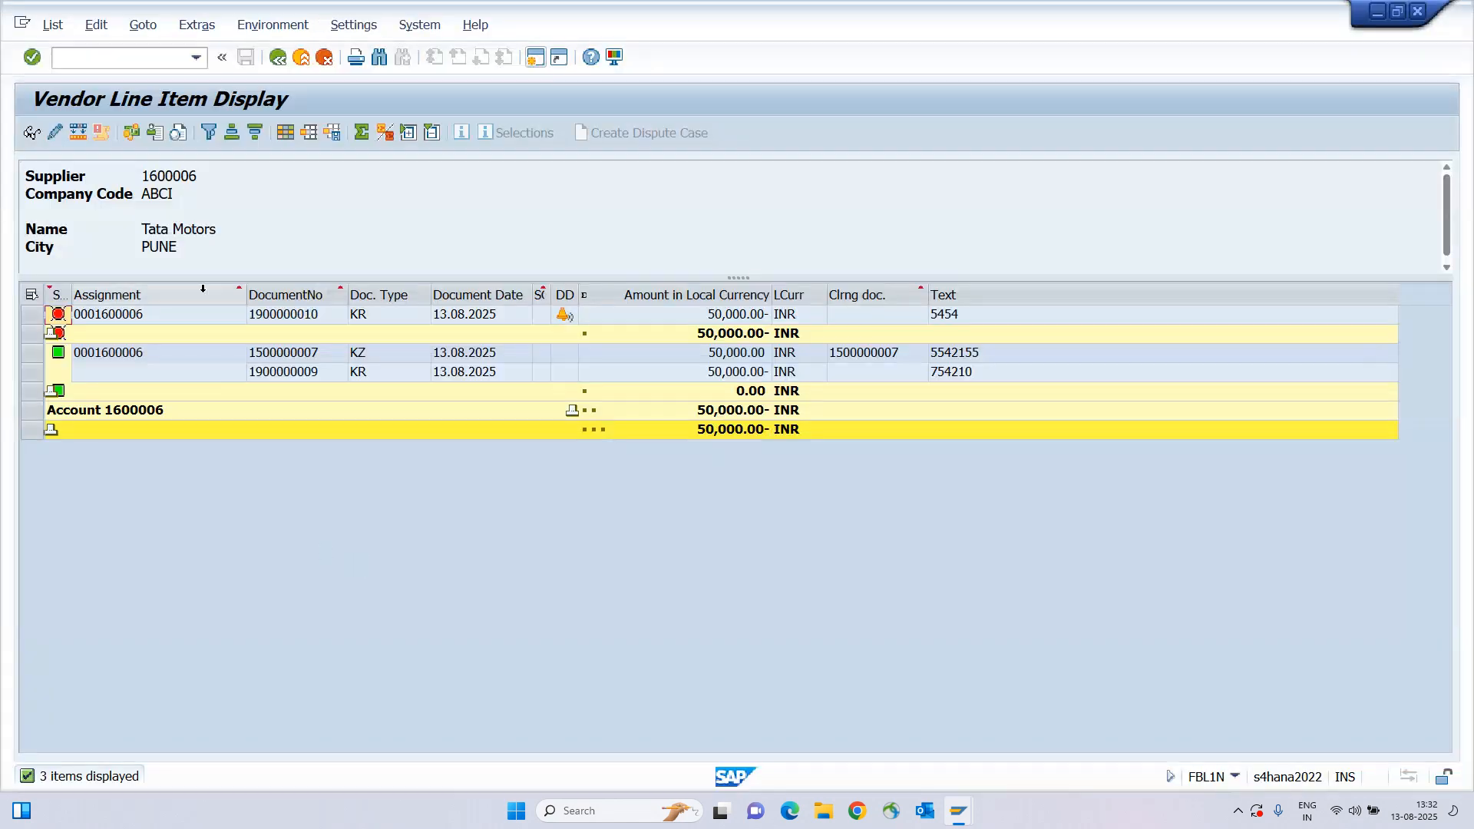
drag(143, 176, 200, 174)
key(alt+Tab)
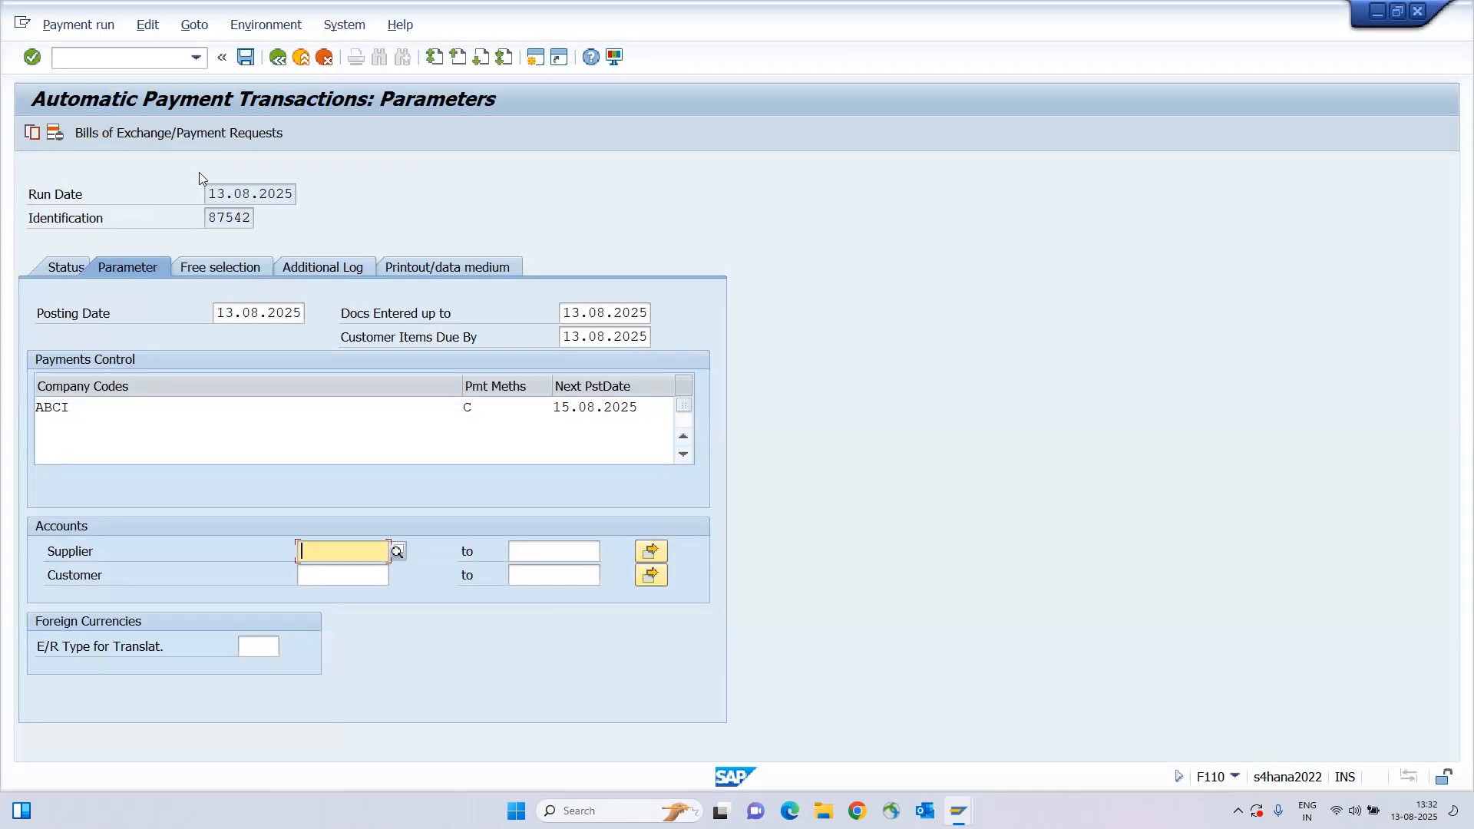
key(ctrl+v)
key(shift+Home)
key(BackSpace)
key(alt+Tab)
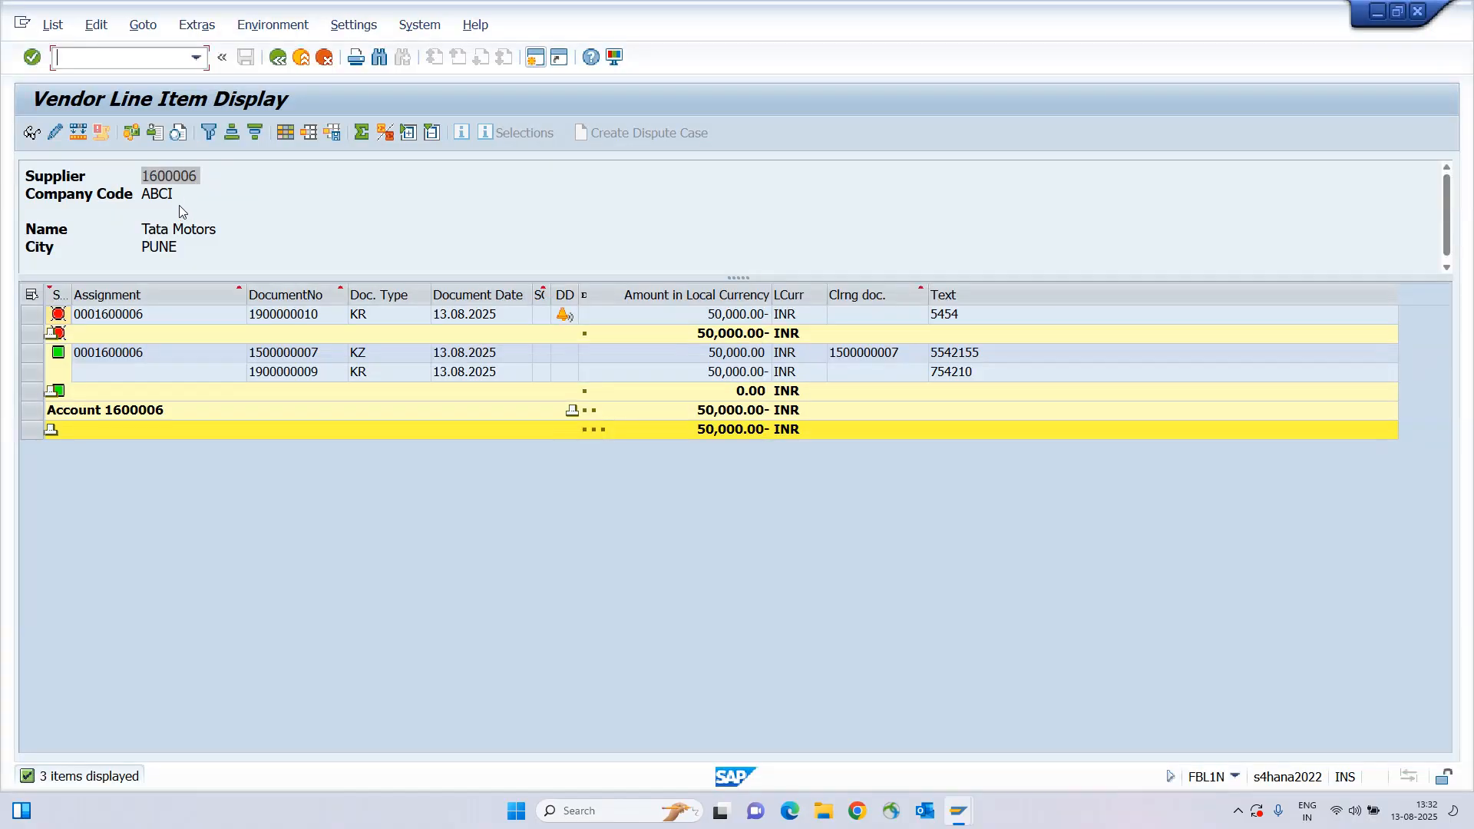
key(alt+Tab)
key(ctrl+v)
key(shift+Home)
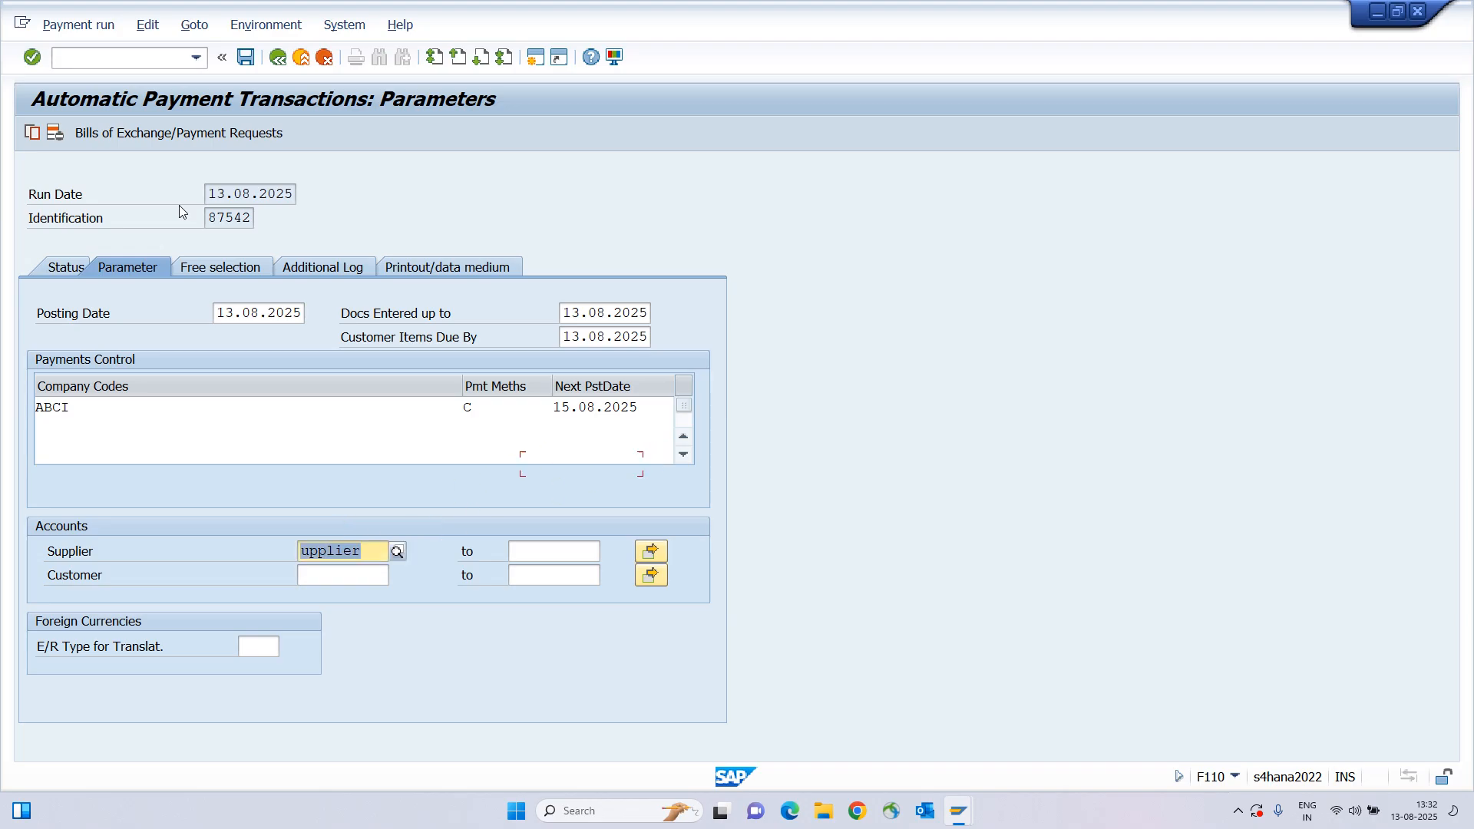
key(BackSpace)
key(alt+Tab)
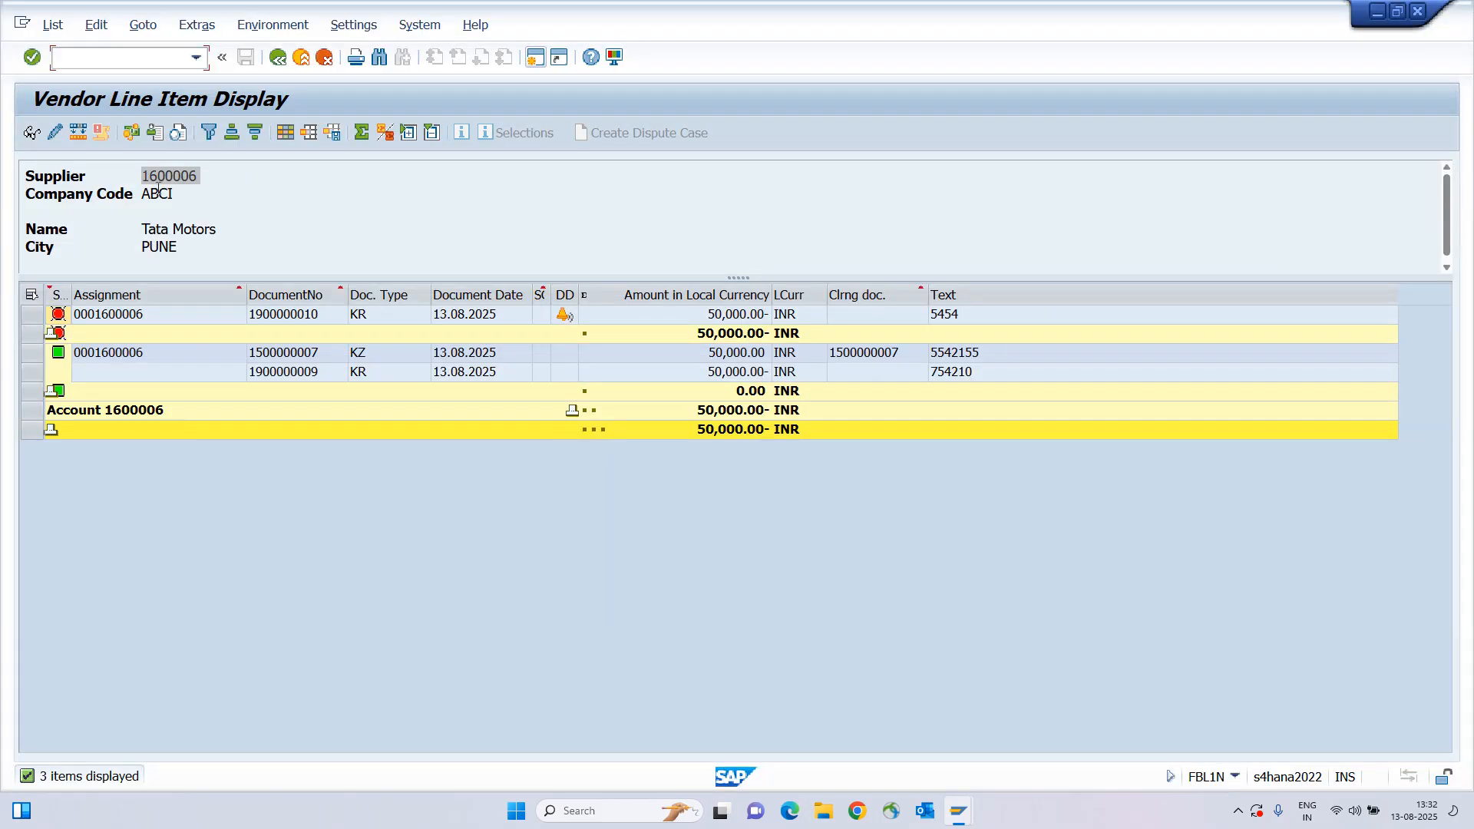
drag(157, 176, 191, 176)
key(alt+Tab)
text(160000)
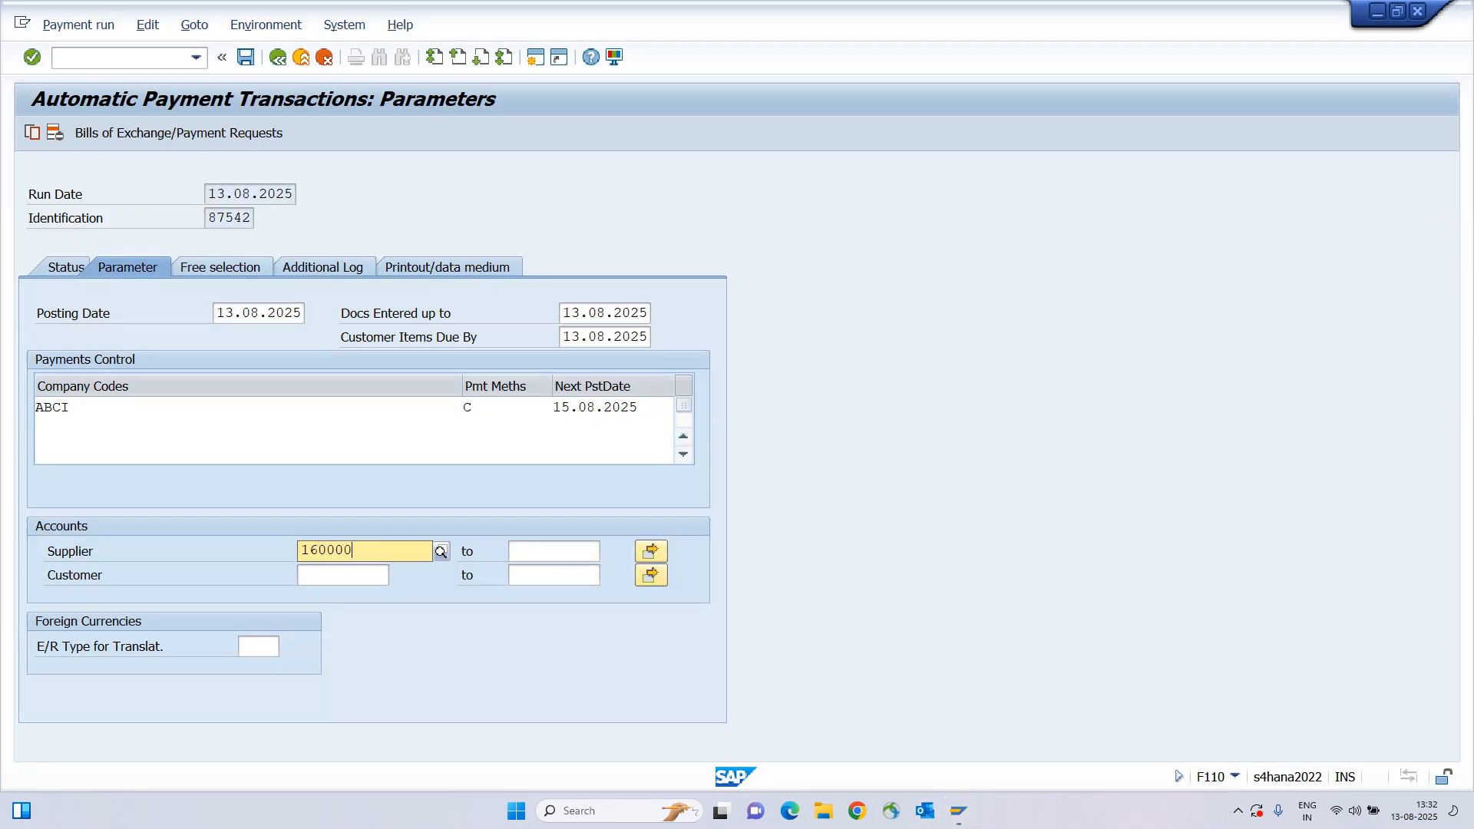
text(6)
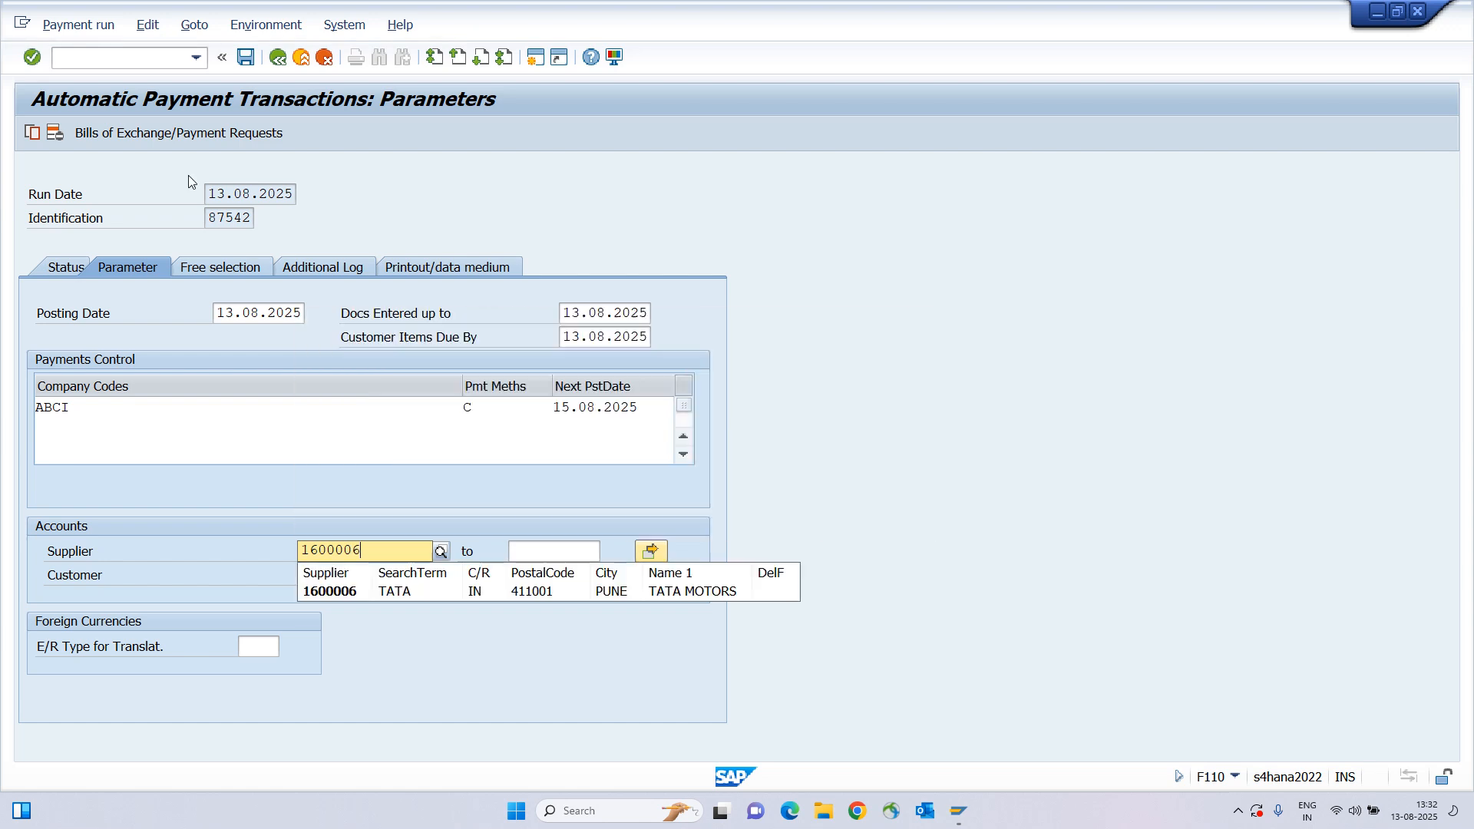
click(360, 594)
Log due date checks, payment method selection and payment line items for vendor 1600006.
click(297, 265)
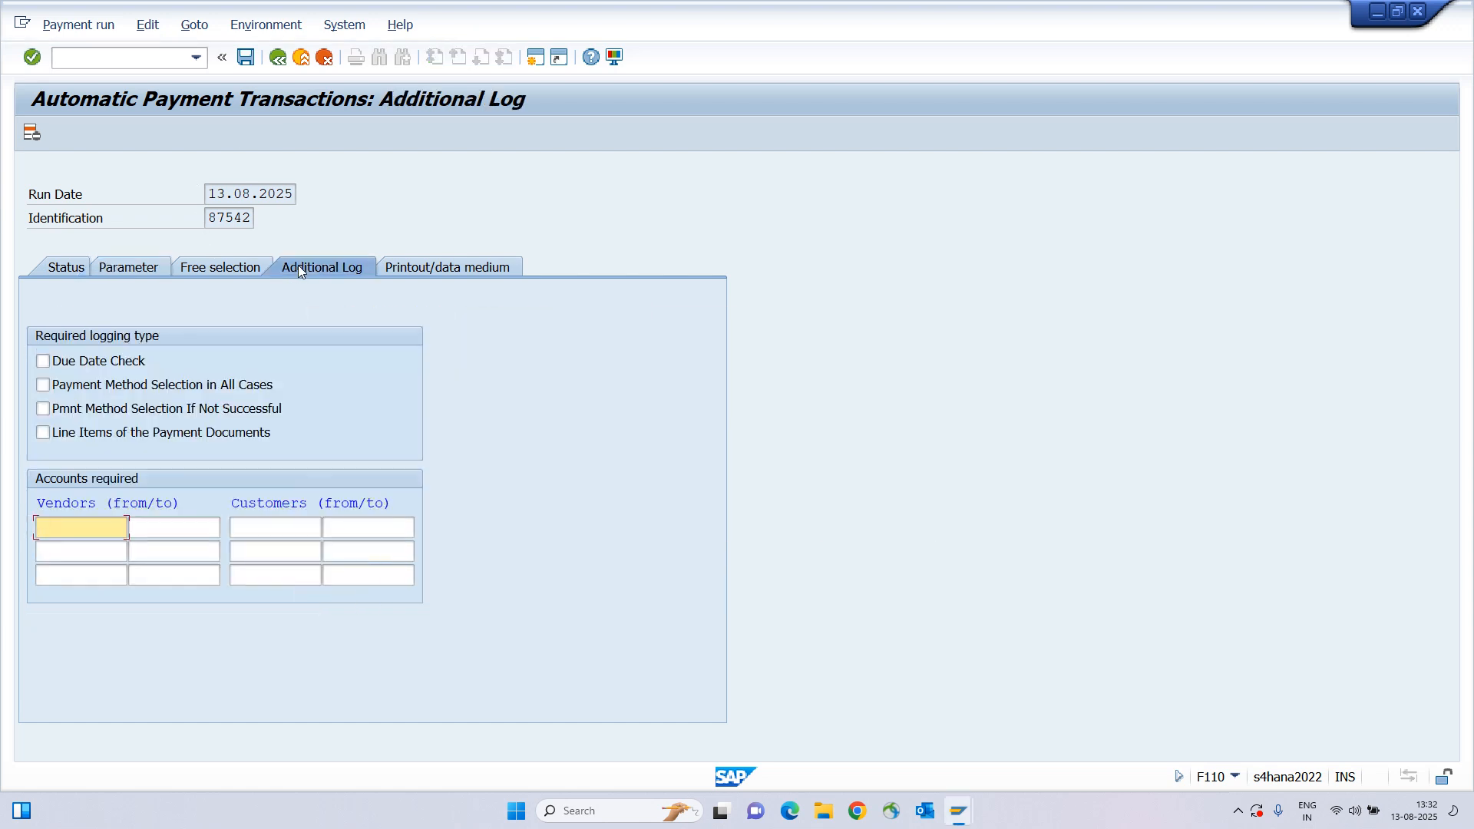
click(69, 362)
click(68, 385)
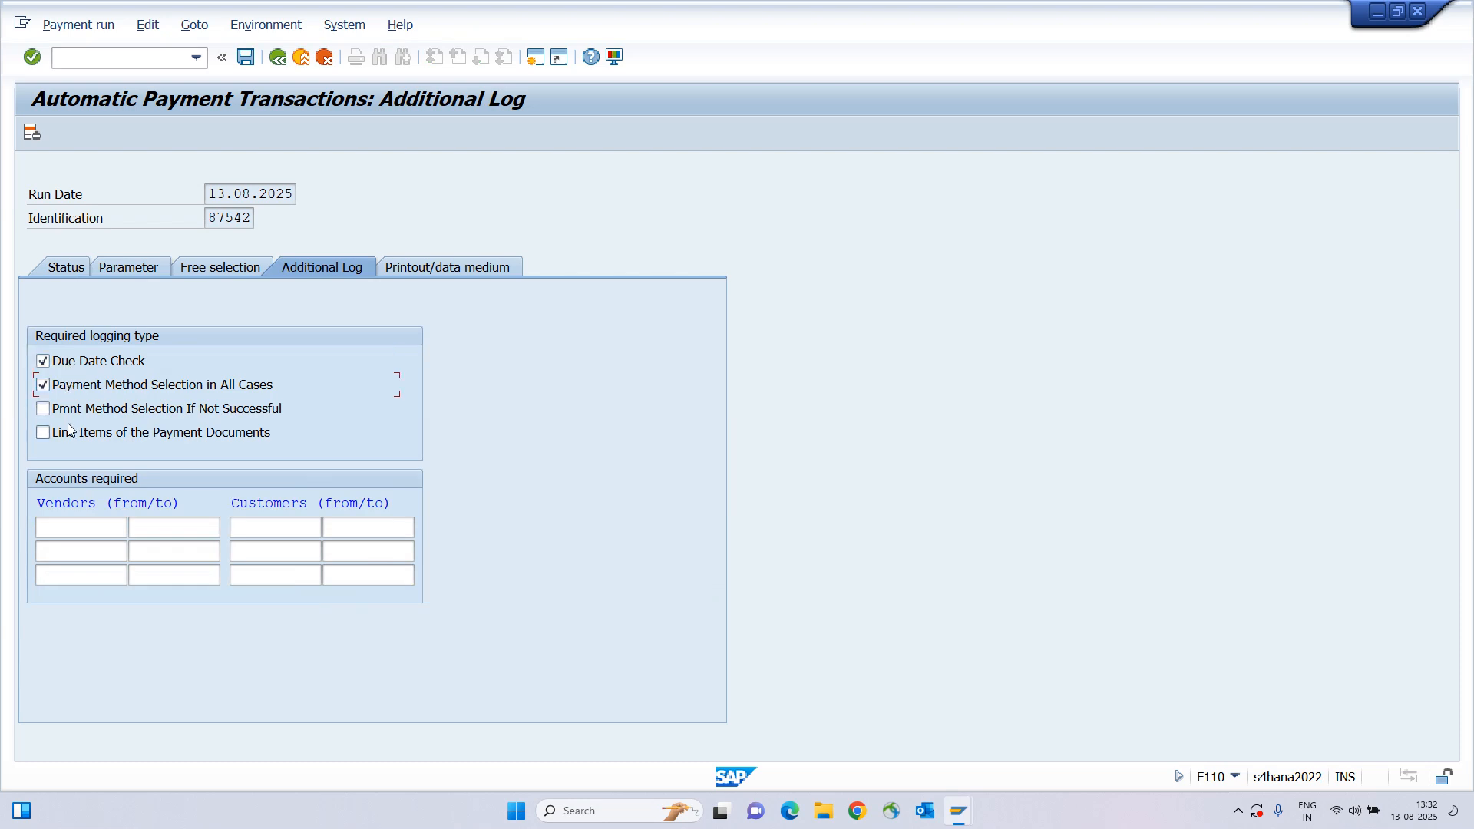
click(71, 432)
click(73, 525)
key(ctrl+v)
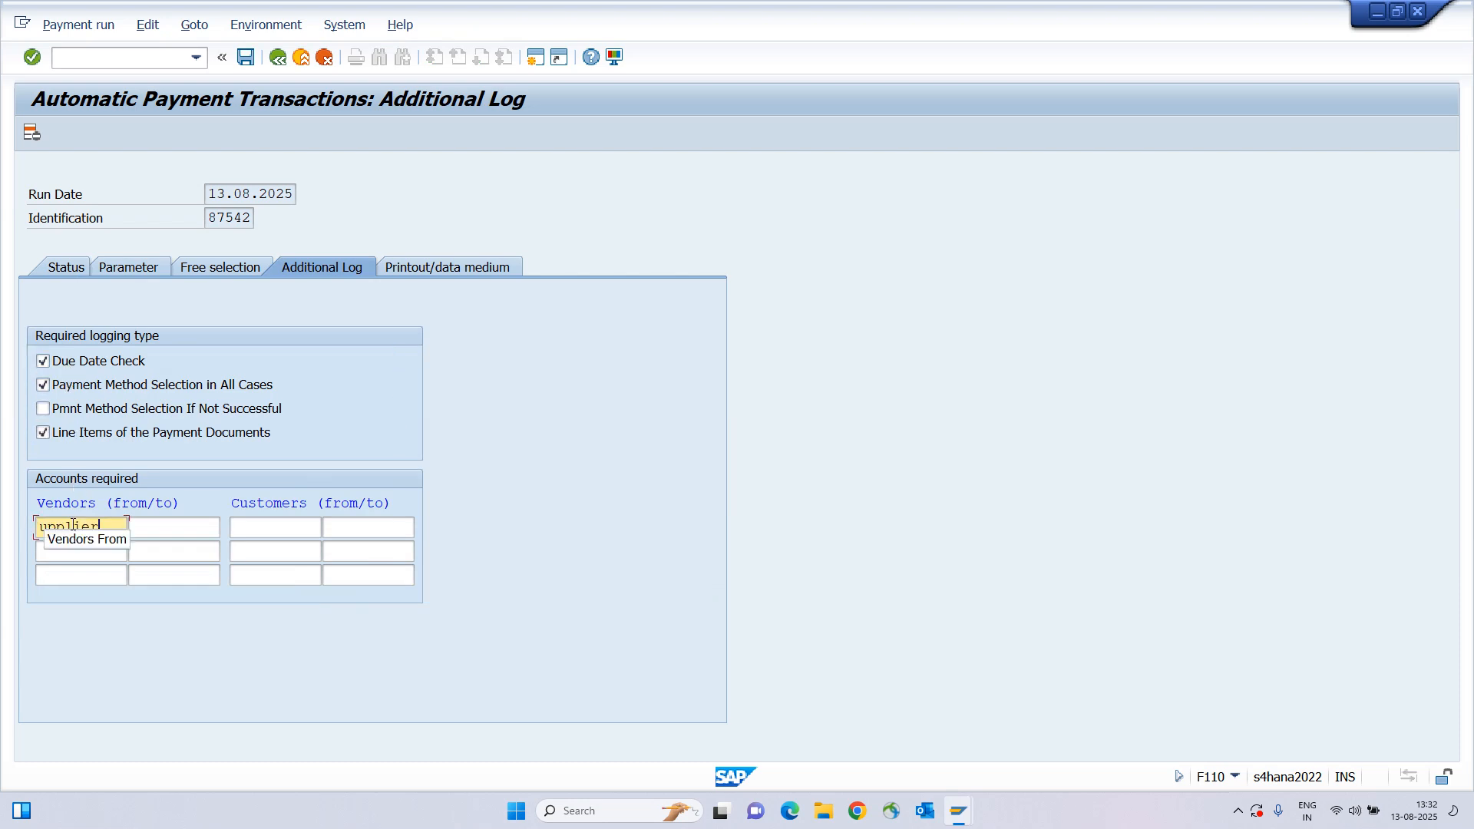
key(shift+Tab)
key(Tab)
key(BackSpace)
text(1600006)
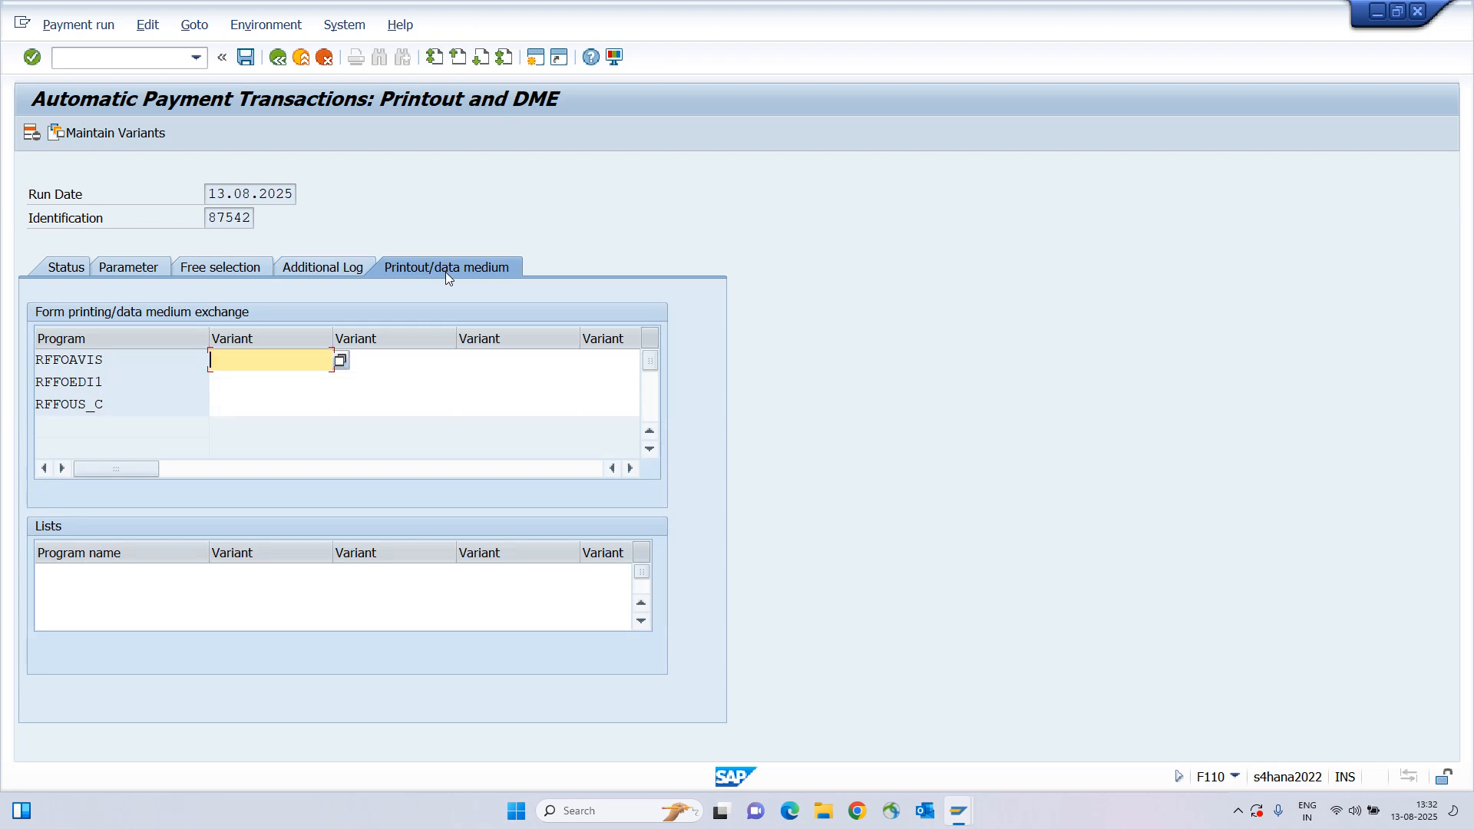
Assign variant ABCI_HDFC to cheque print program RFFOUS_C.
click(248, 403)
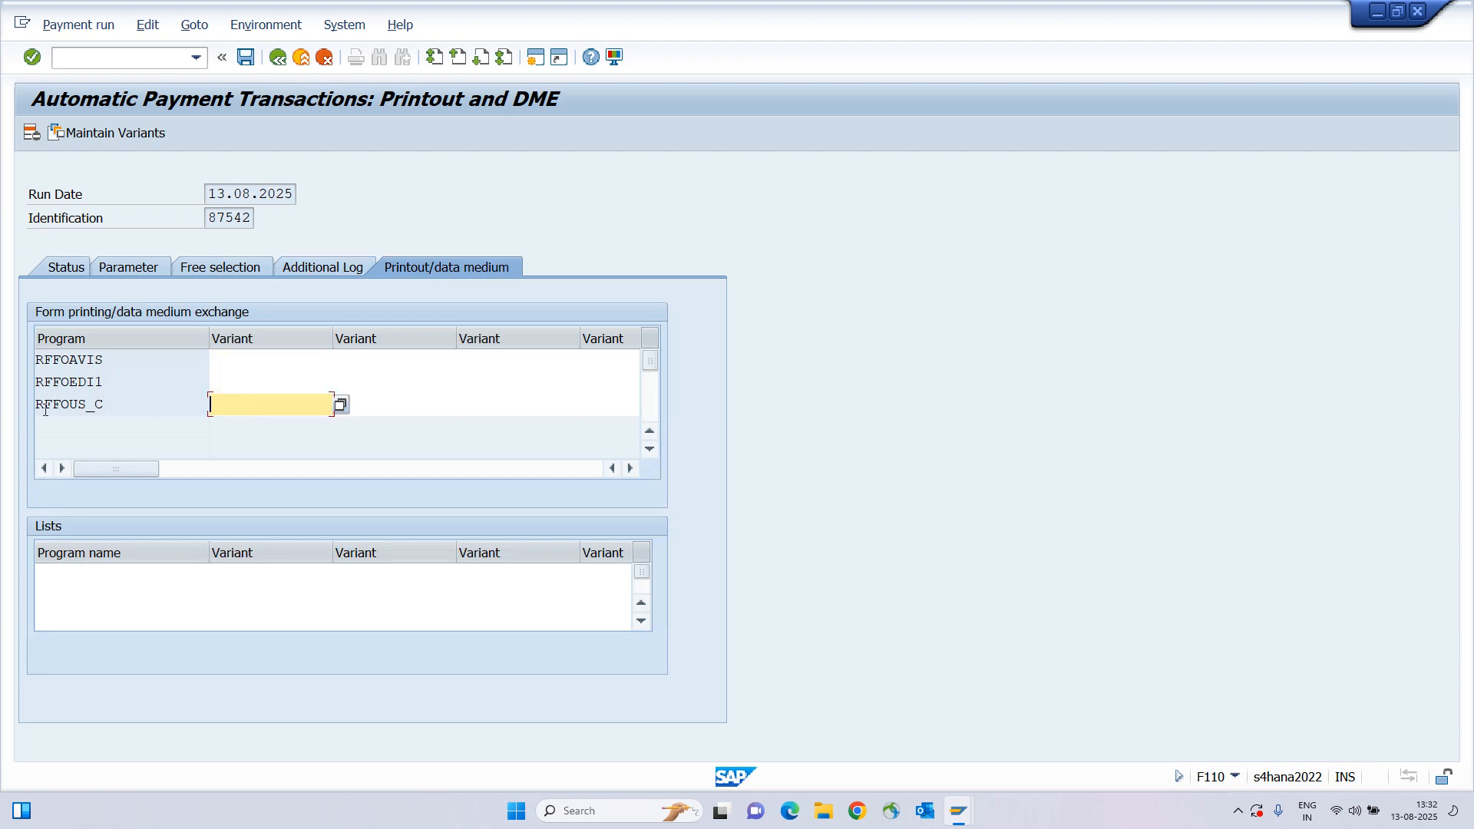
drag(49, 406, 138, 408)
click(256, 407)
click(46, 407)
click(269, 407)
click(253, 407)
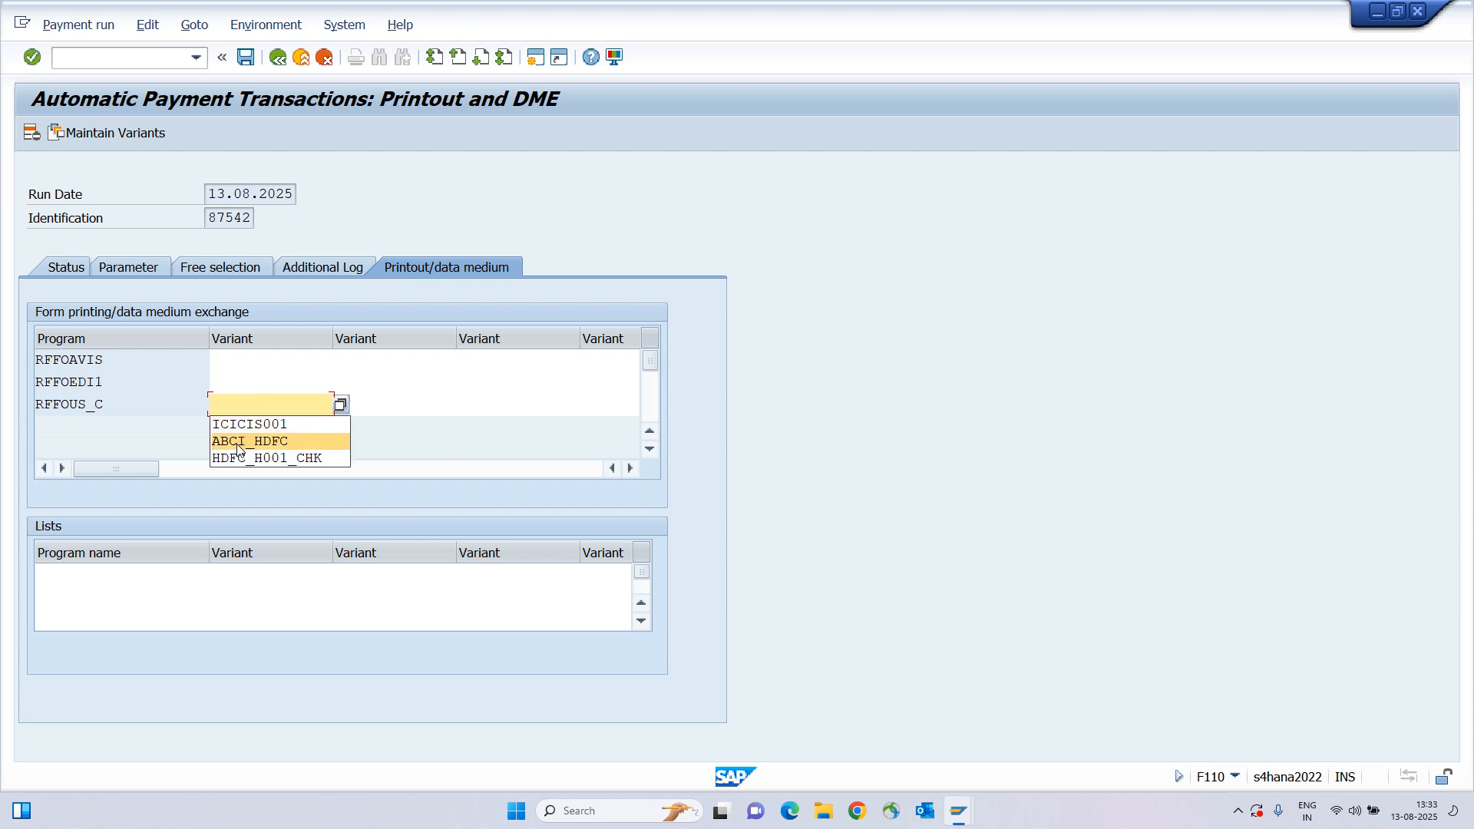
click(238, 442)
Review variant ABCI_HDFC (house bank ABCIH, account ABCIH, check lot 1) and save it.
click(106, 134)
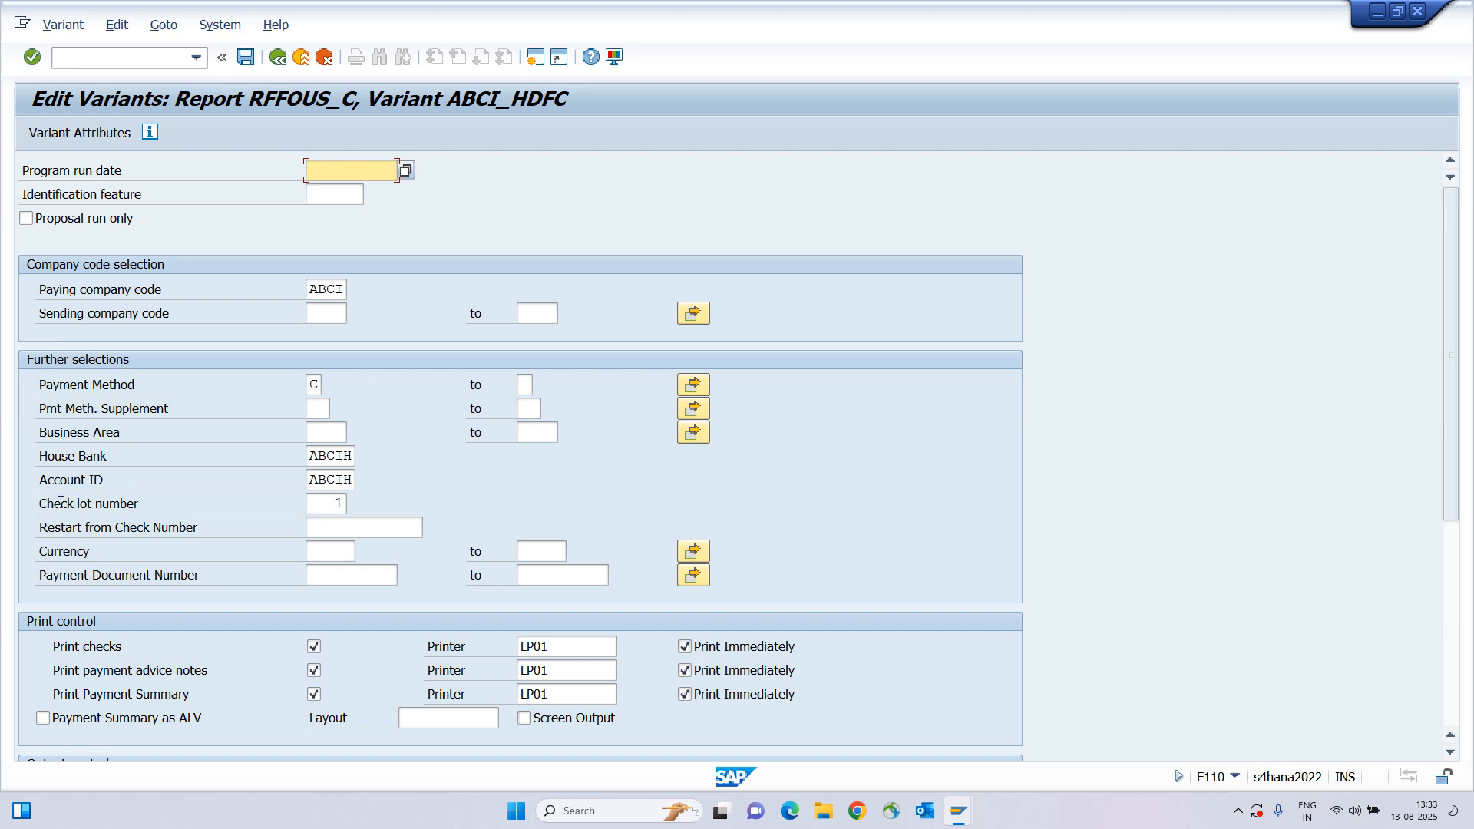
drag(54, 504, 326, 503)
drag(67, 481, 338, 483)
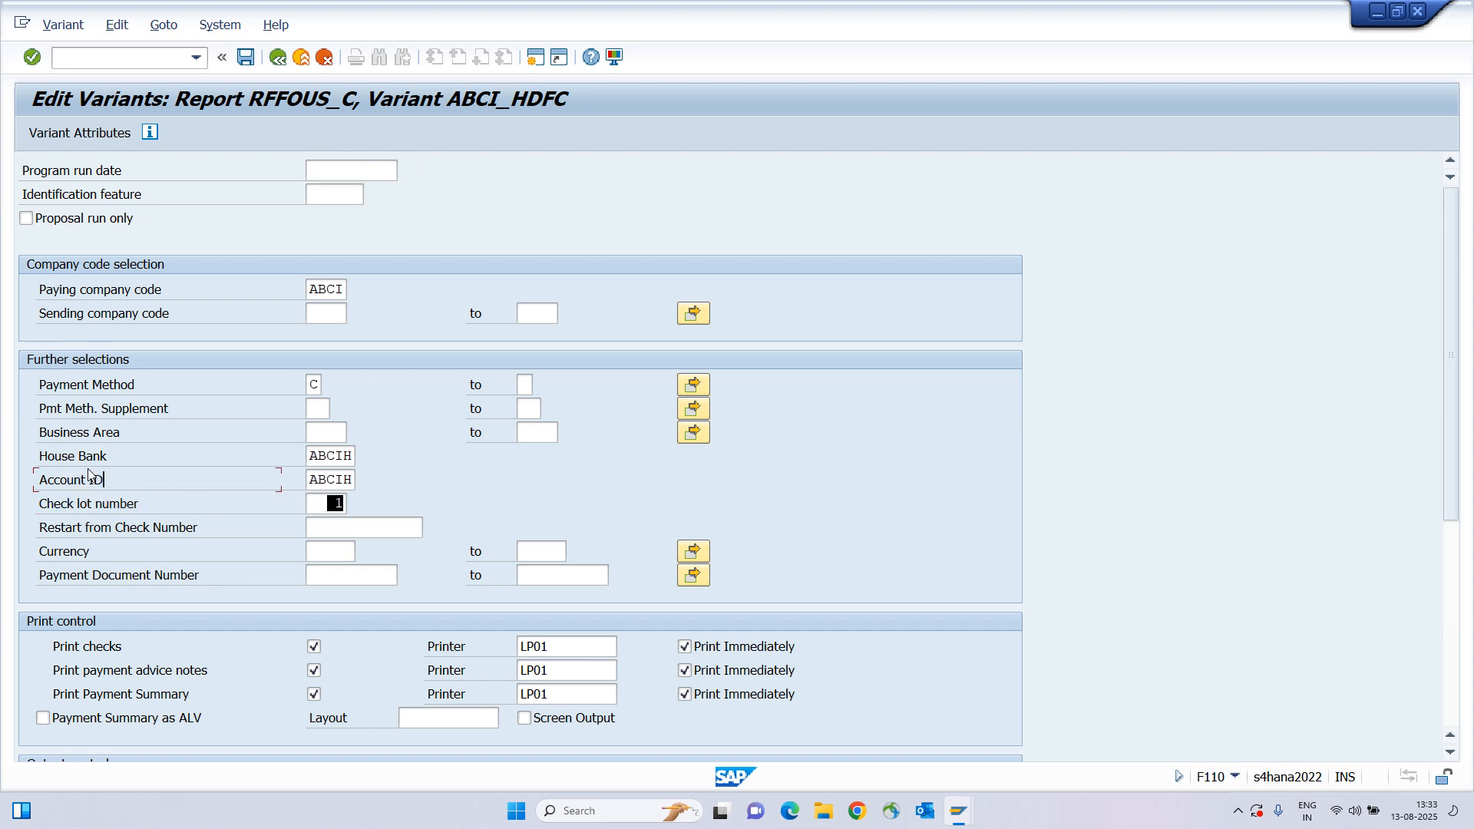
drag(54, 456, 416, 487)
scroll(356, 381, down, 3)
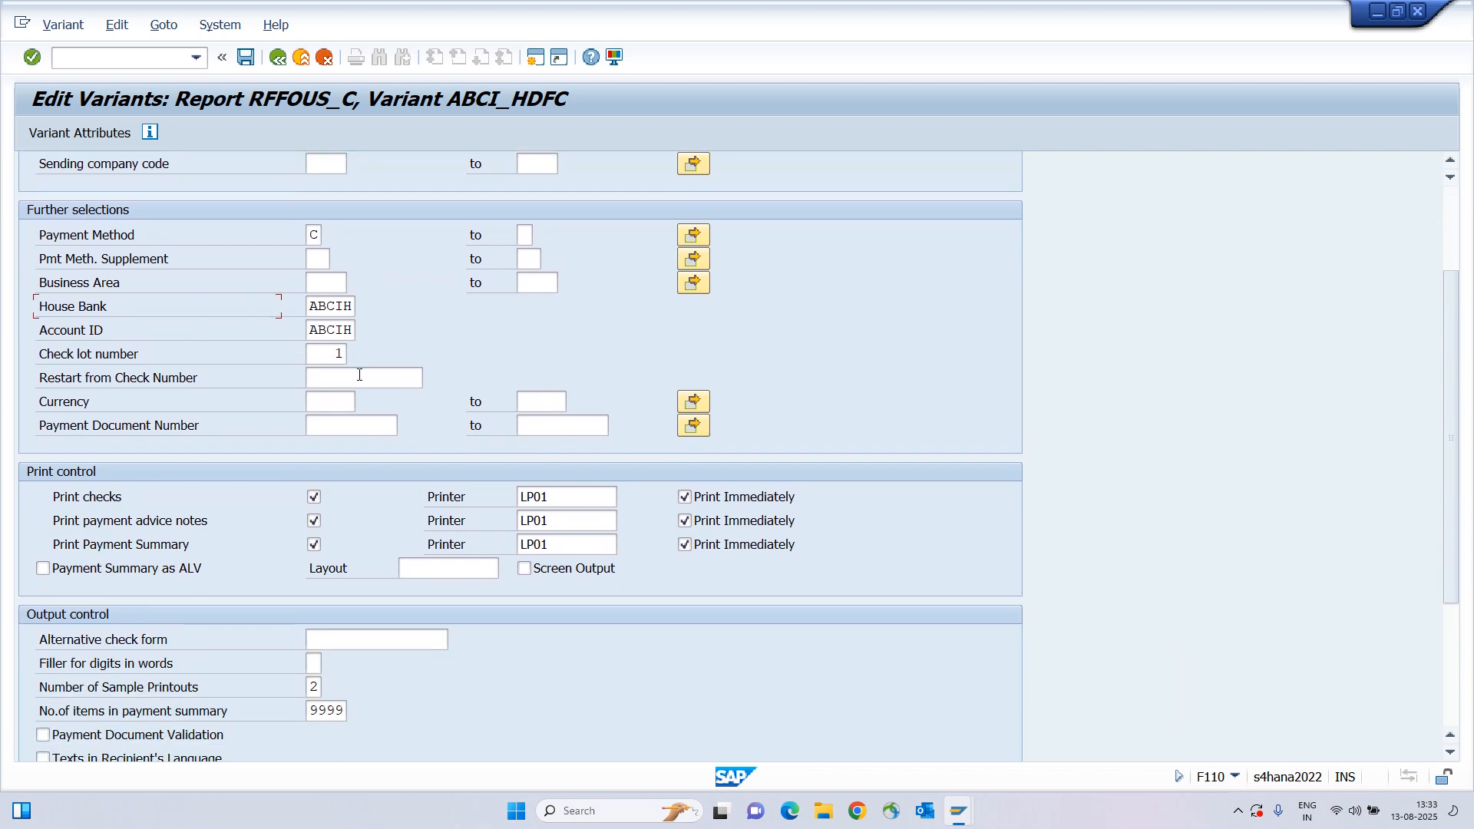
scroll(360, 375, up, 3)
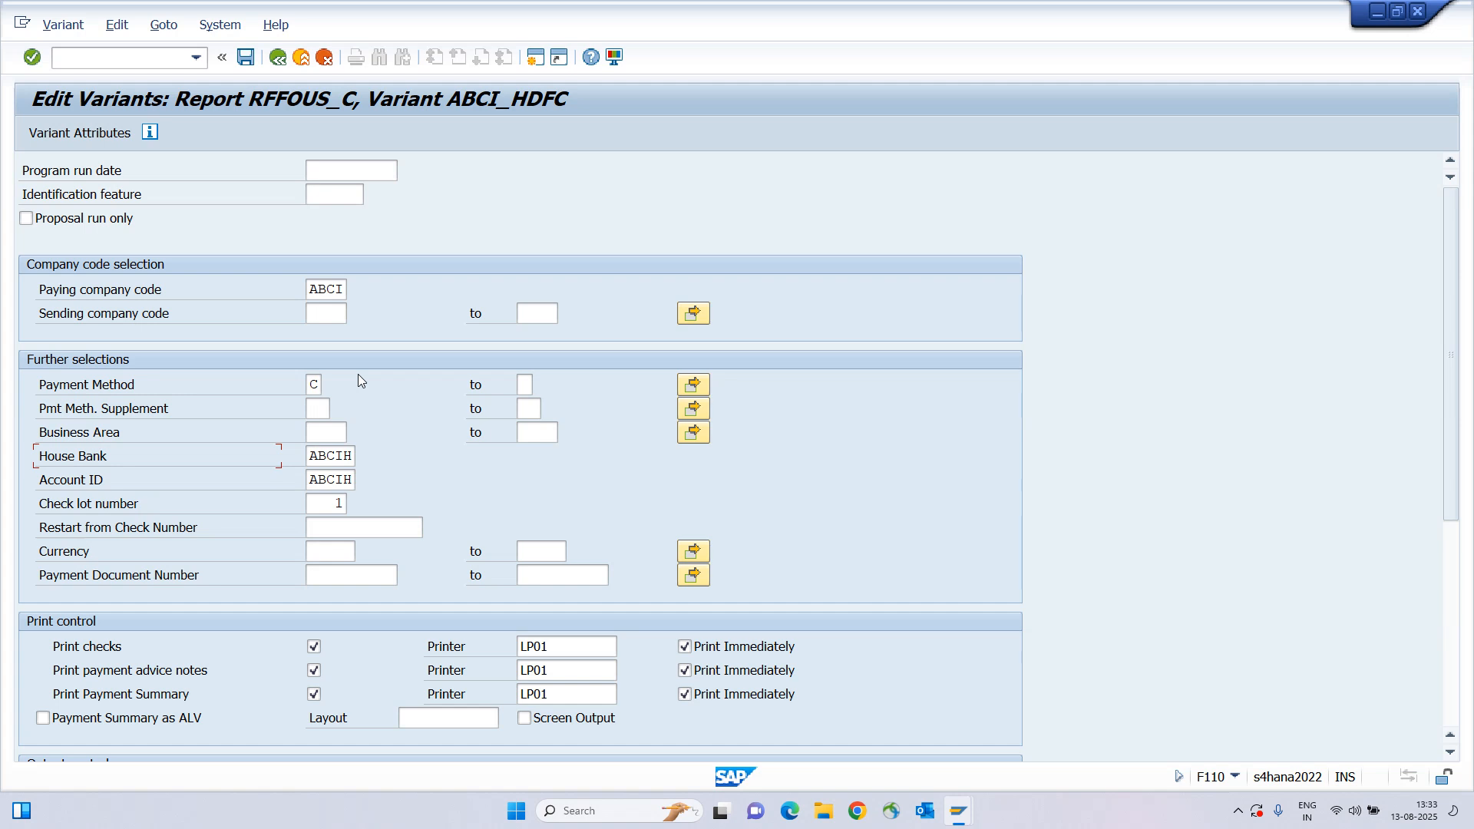
key(ctrl+s)
Go back, save the payment run 87542 parameters, and show the run status.
click(278, 57)
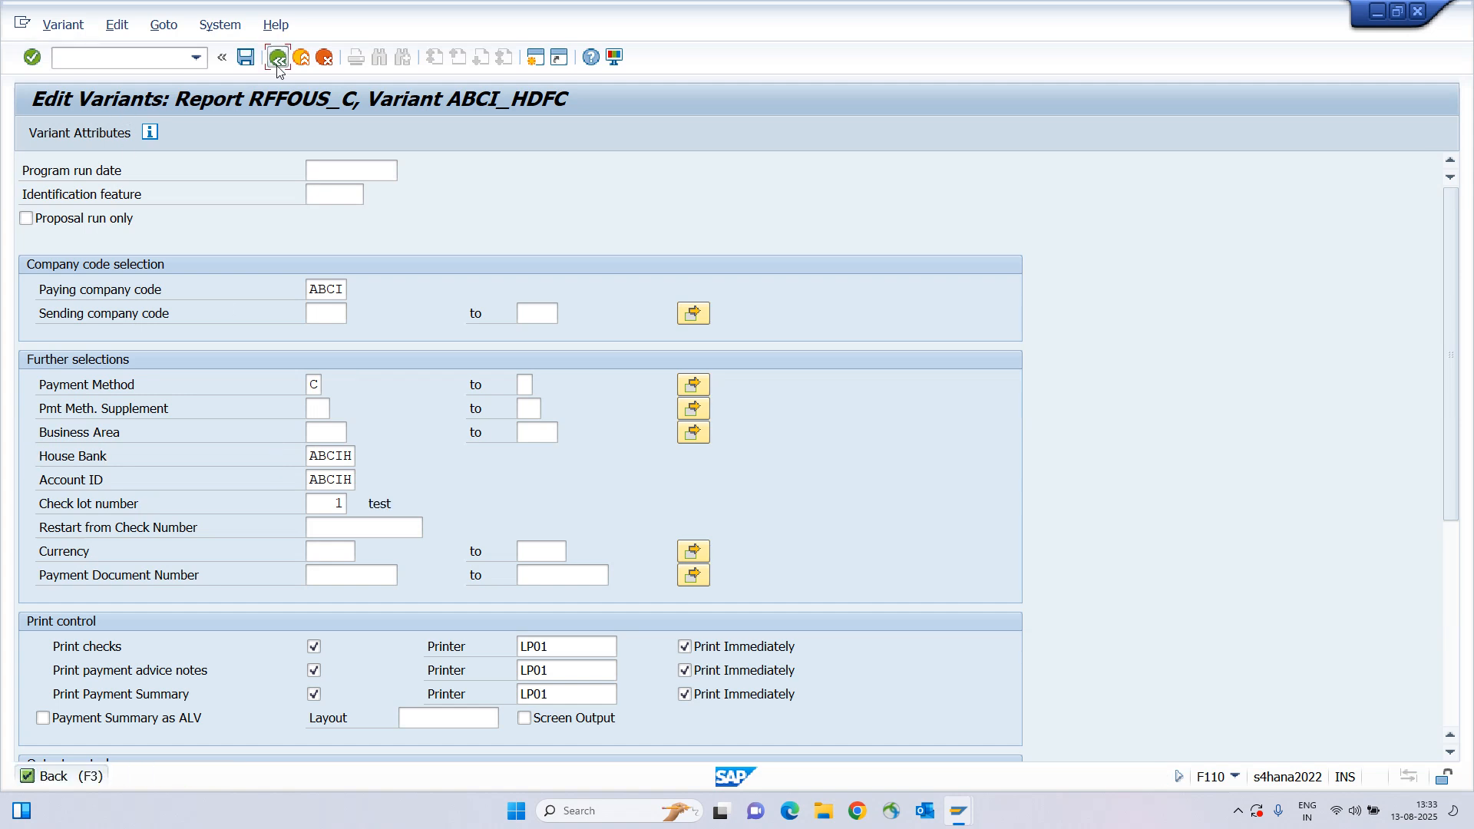
click(245, 57)
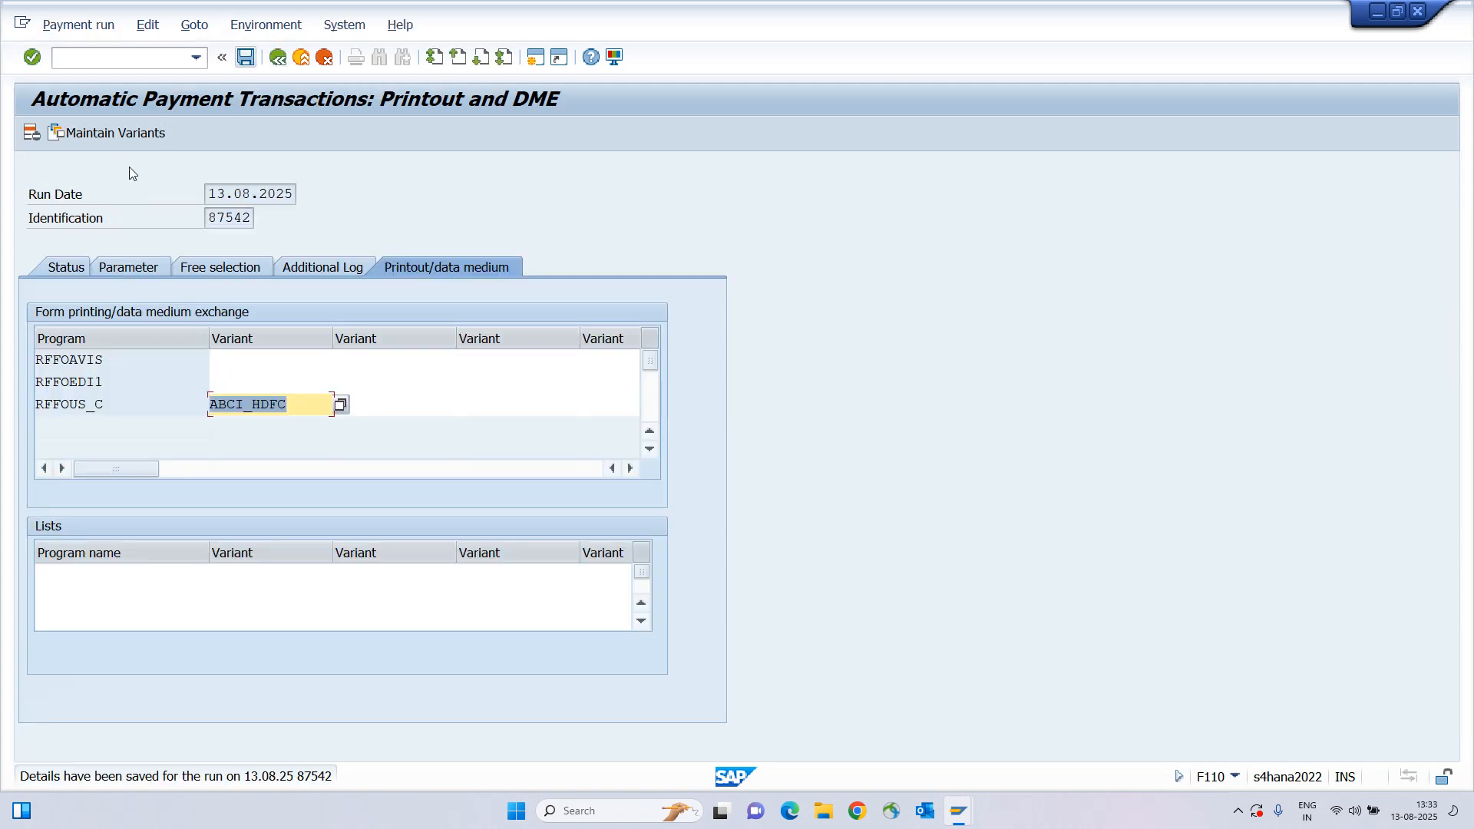
click(66, 268)
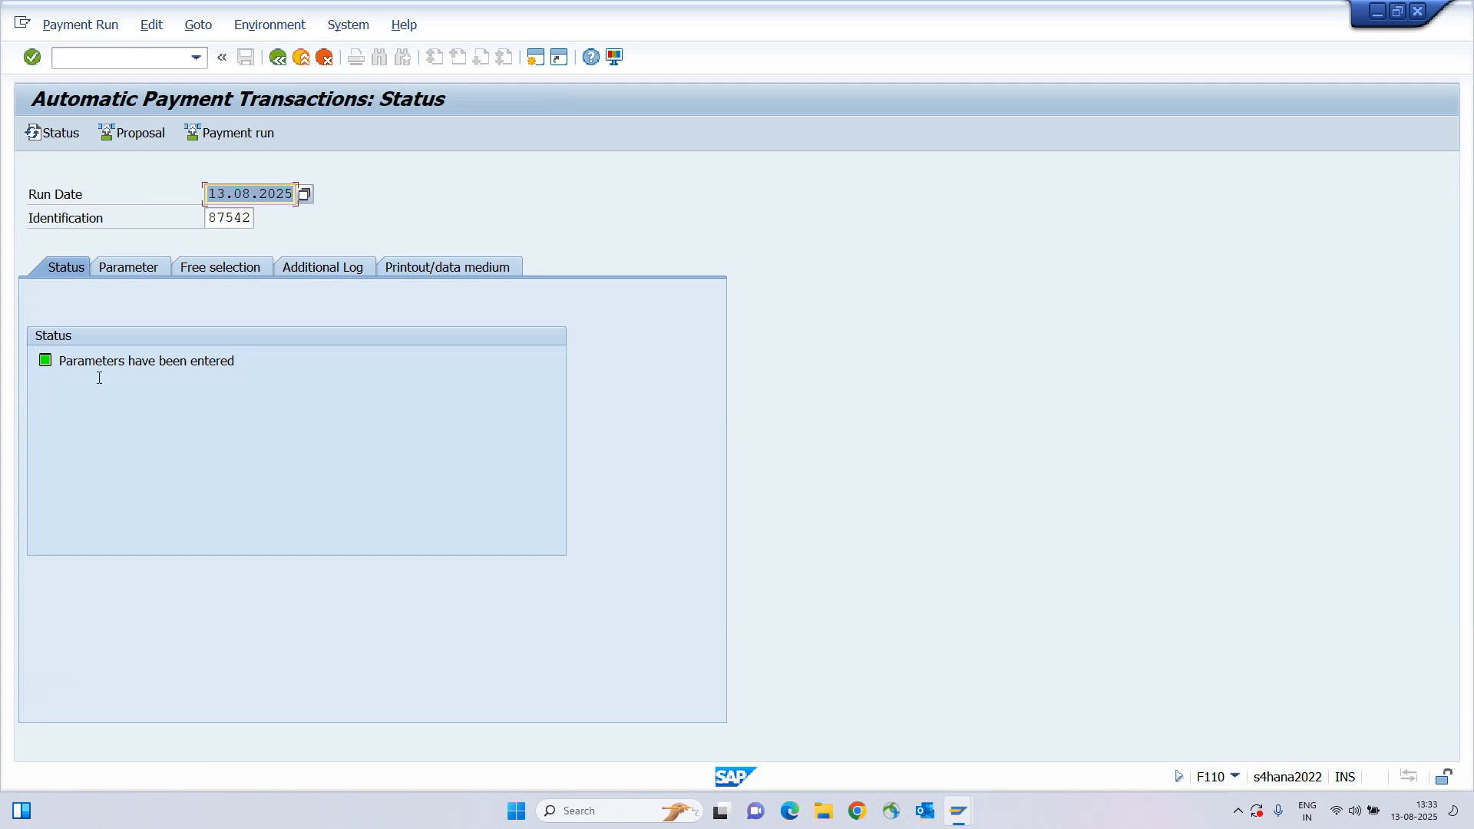
Open the run parameters and check the Supplier field holds 1600006.
drag(64, 367, 358, 374)
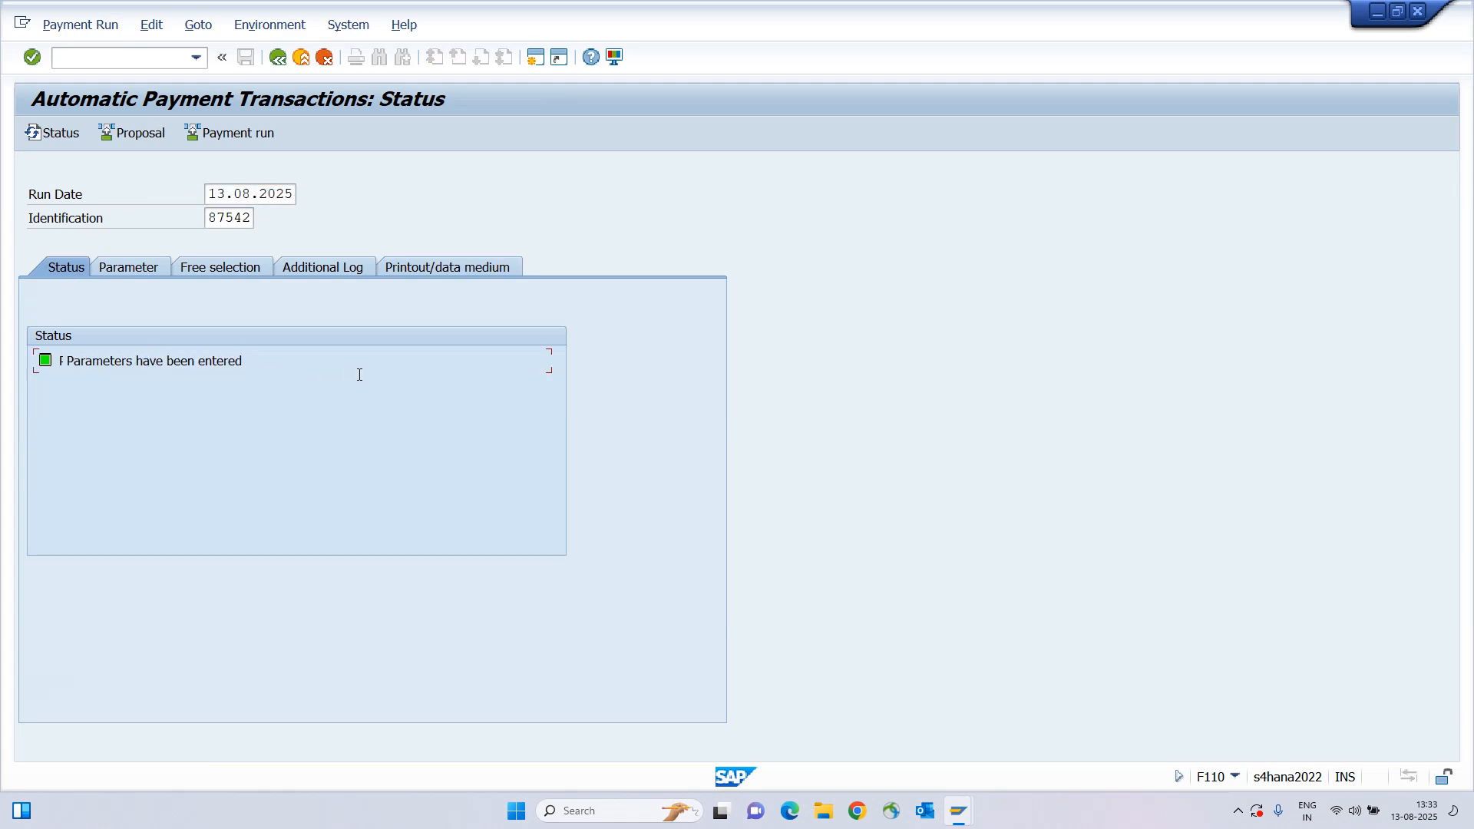
click(130, 269)
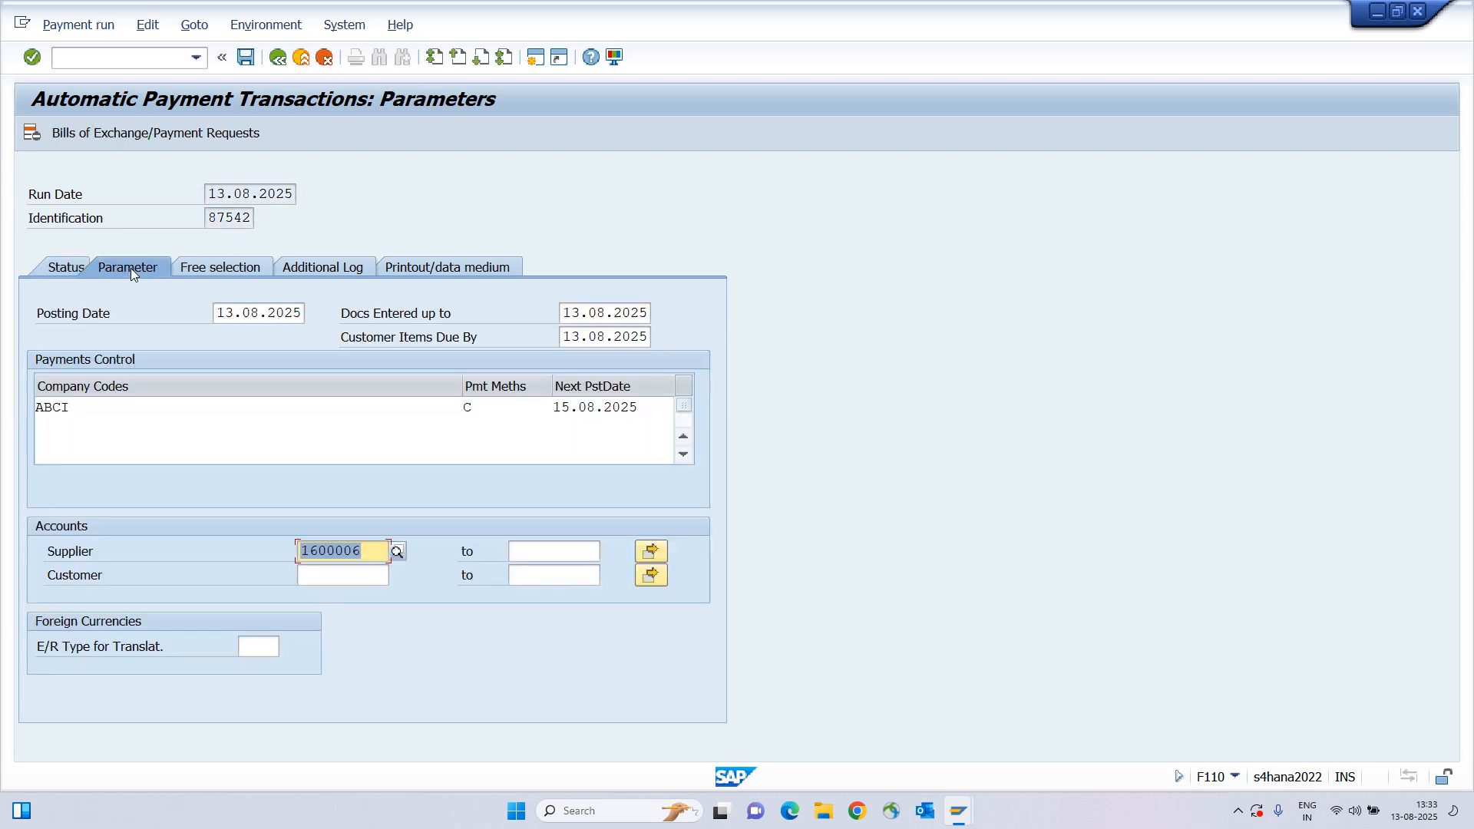
click(362, 550)
drag(361, 551, 300, 551)
click(300, 551)
click(146, 557)
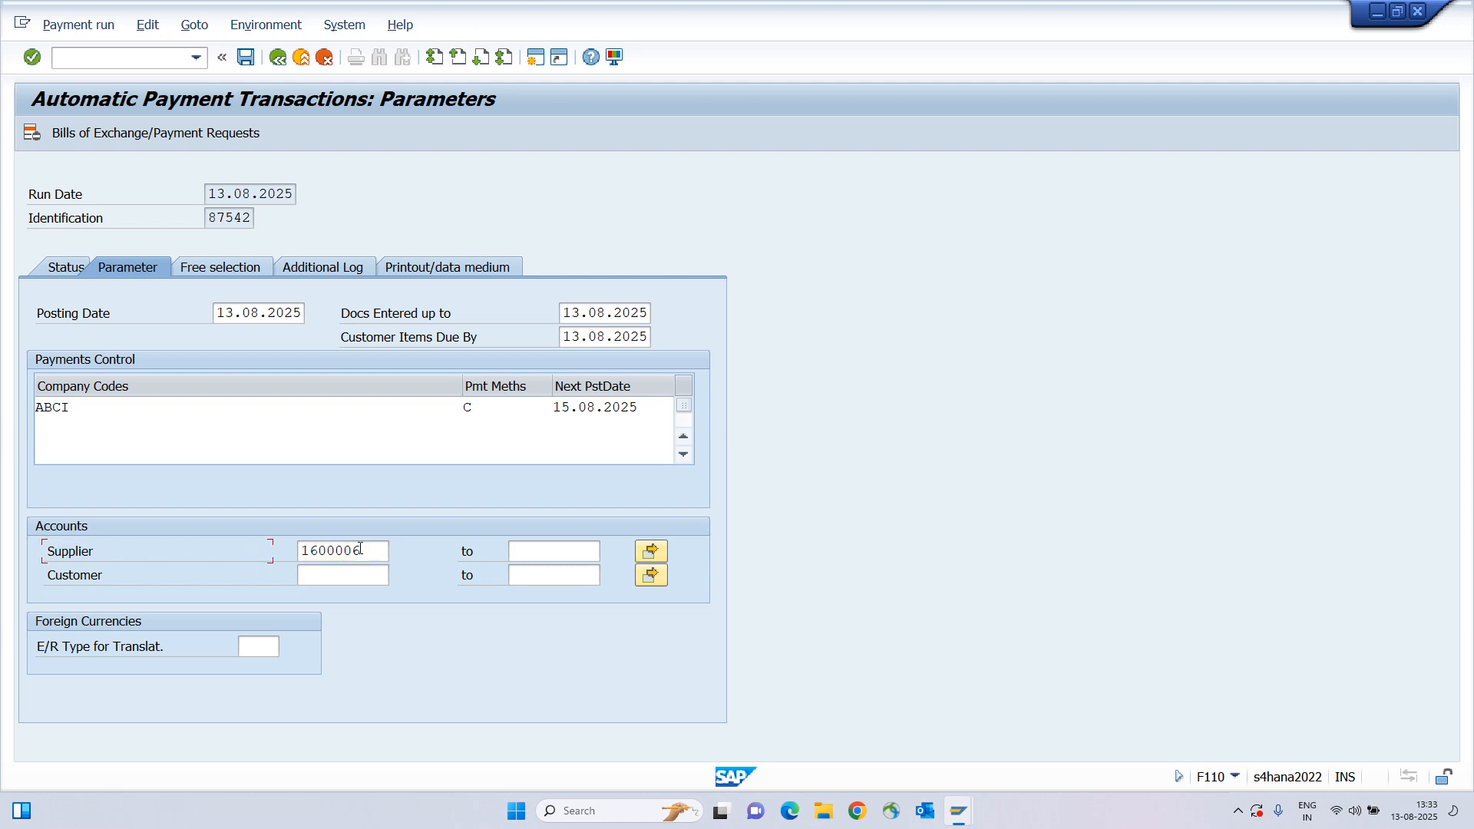
drag(361, 550, 300, 551)
click(301, 551)
click(551, 554)
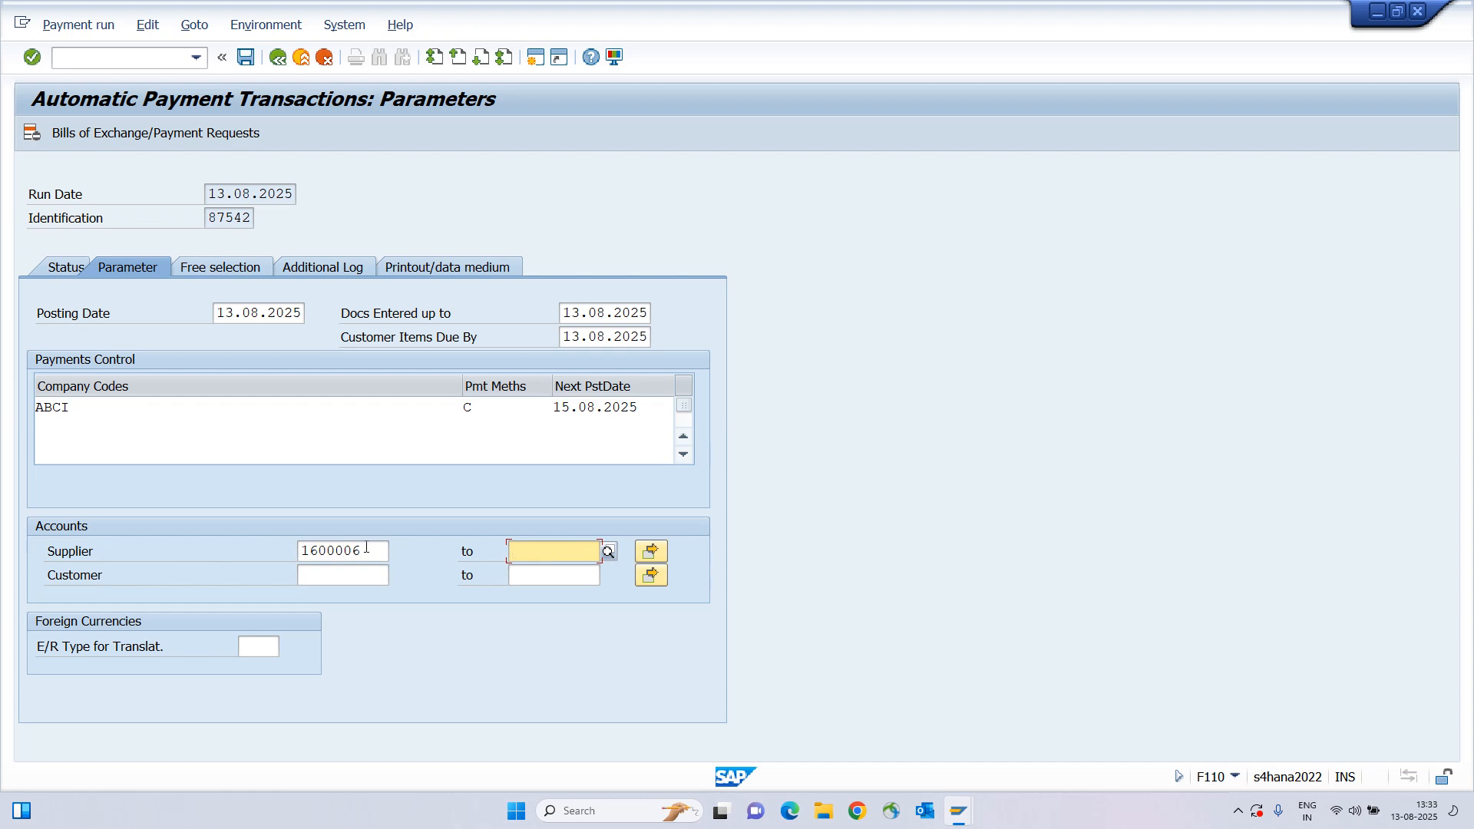
drag(366, 550, 300, 556)
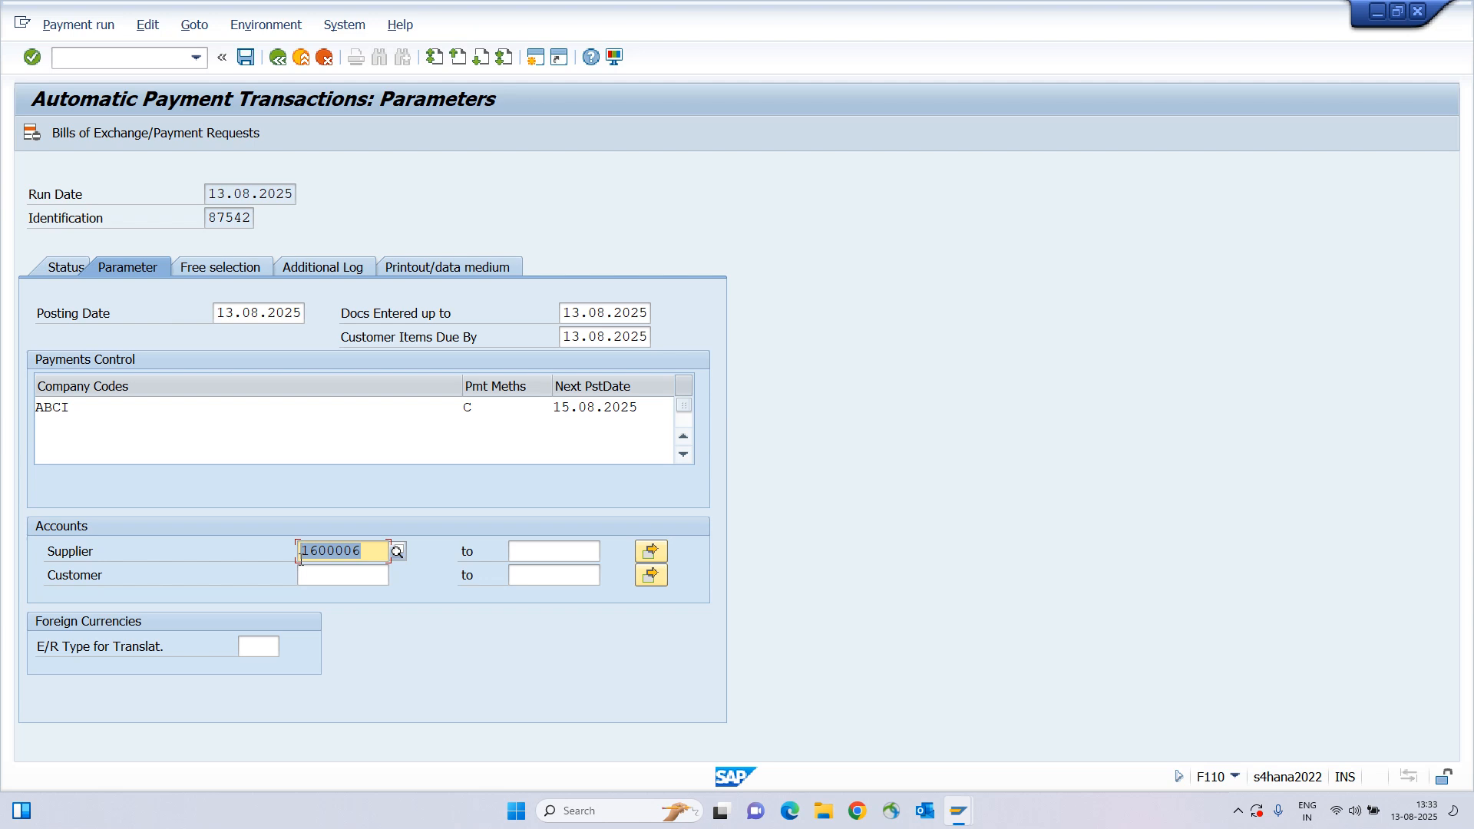
click(300, 557)
Confirm the supplier 'to' field is empty, then return to the run status.
key(Tab)
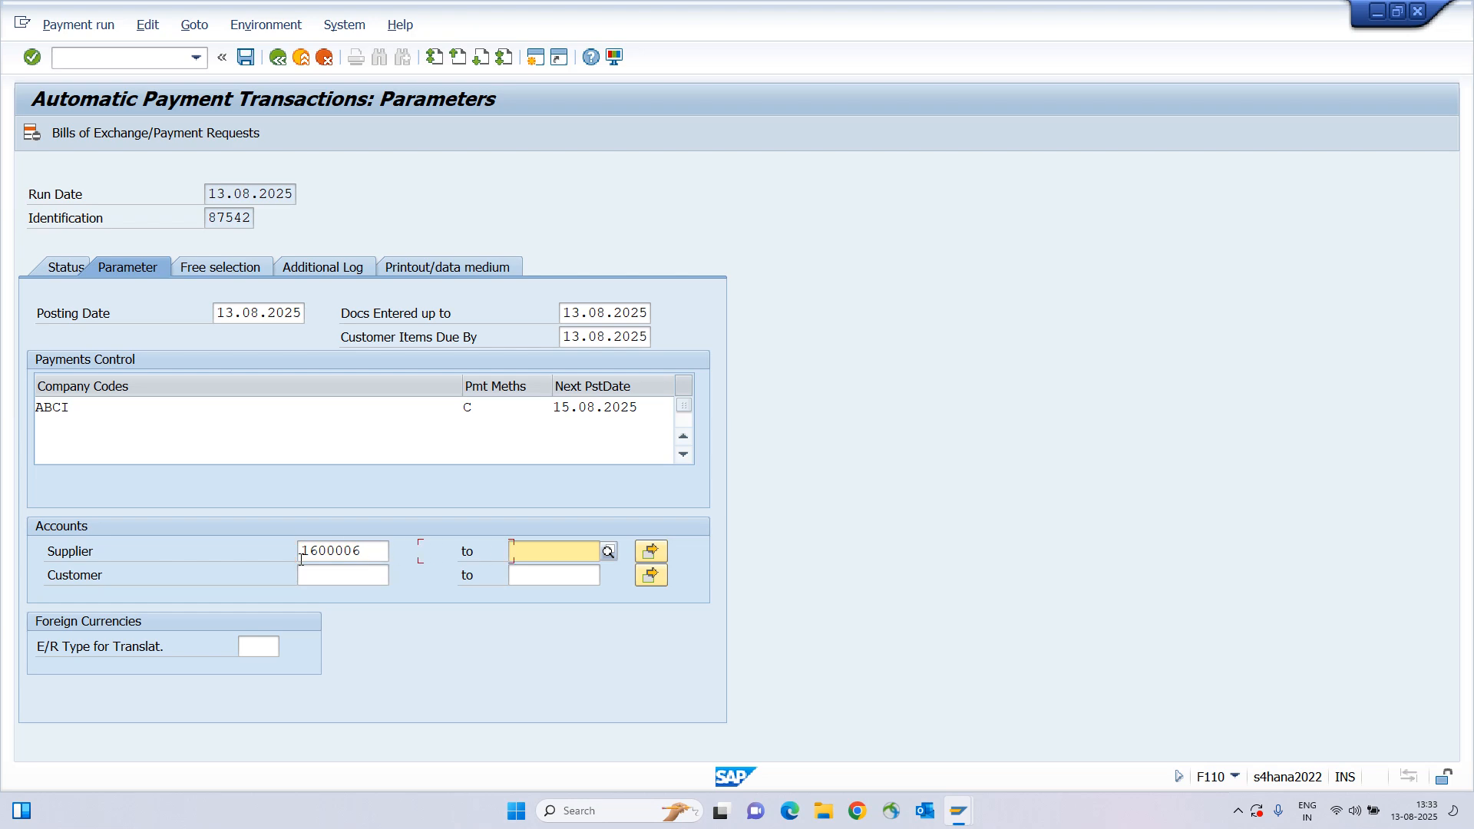
key(shift+Tab)
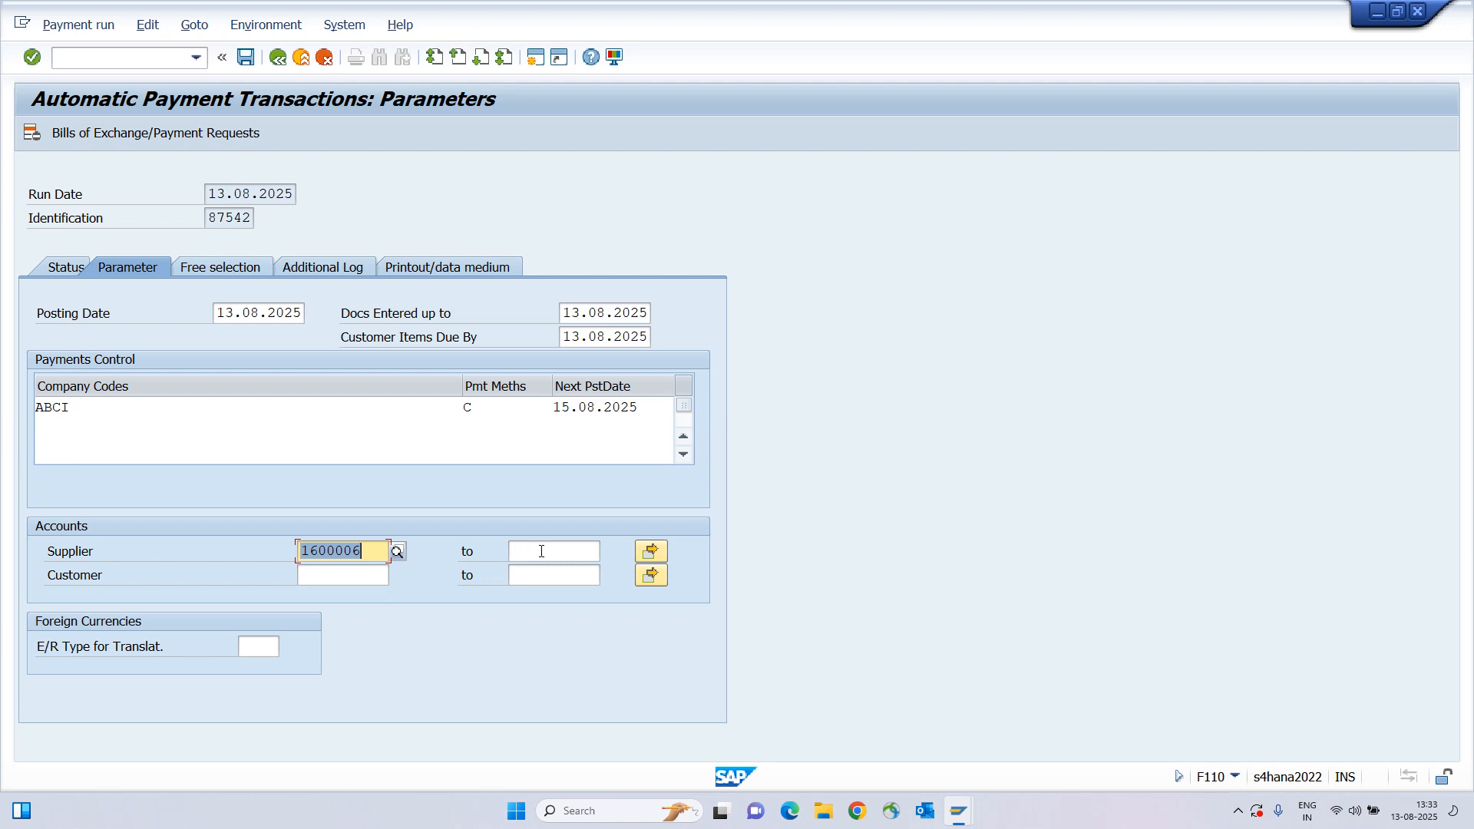
drag(462, 552, 589, 550)
mouse_move(308, 551)
mouse_down()
mouse_move(373, 550)
mouse_move(284, 551)
mouse_up()
click(511, 550)
click(283, 550)
drag(364, 550, 300, 550)
click(299, 550)
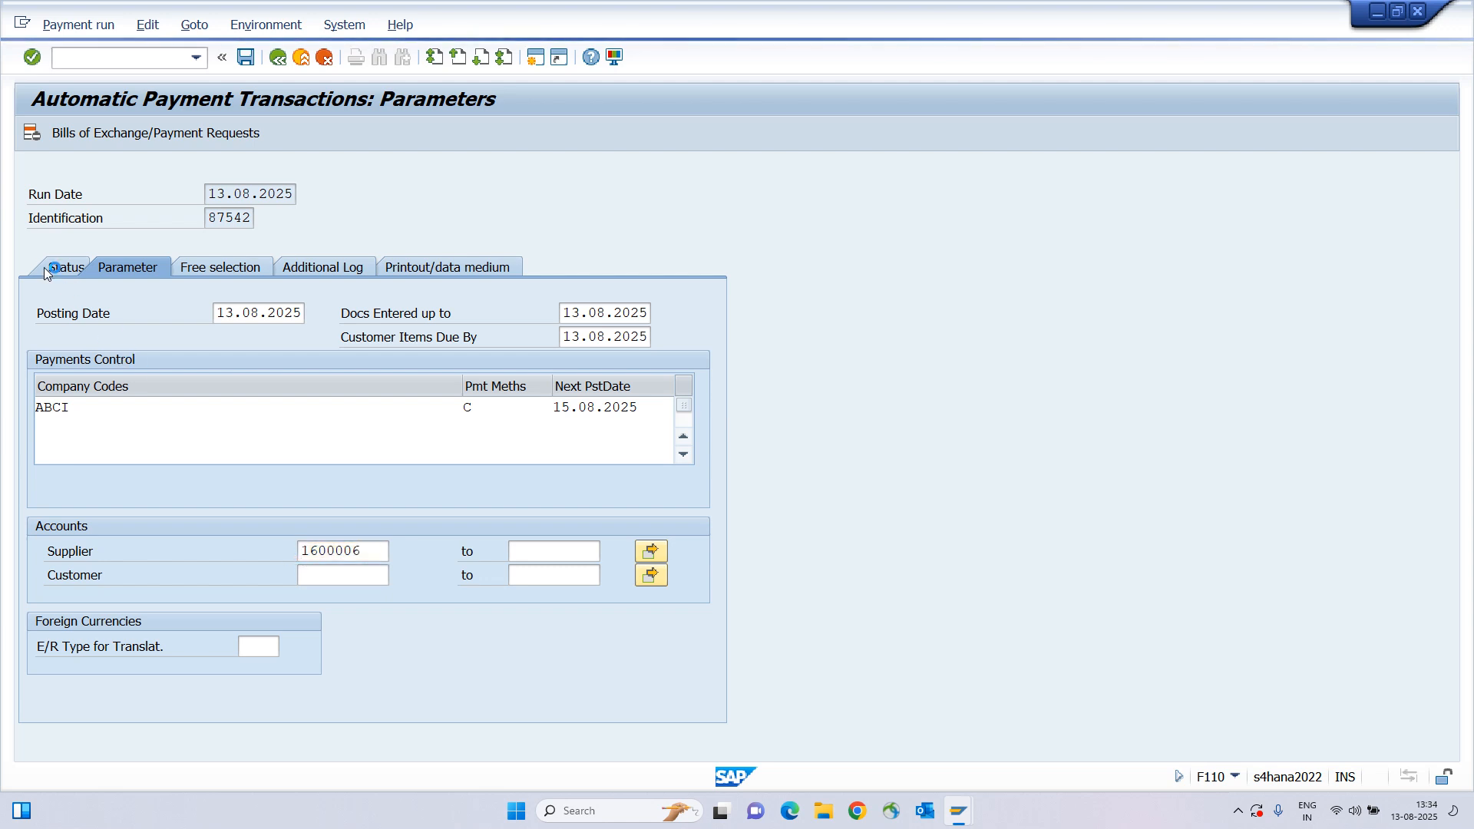
click(66, 268)
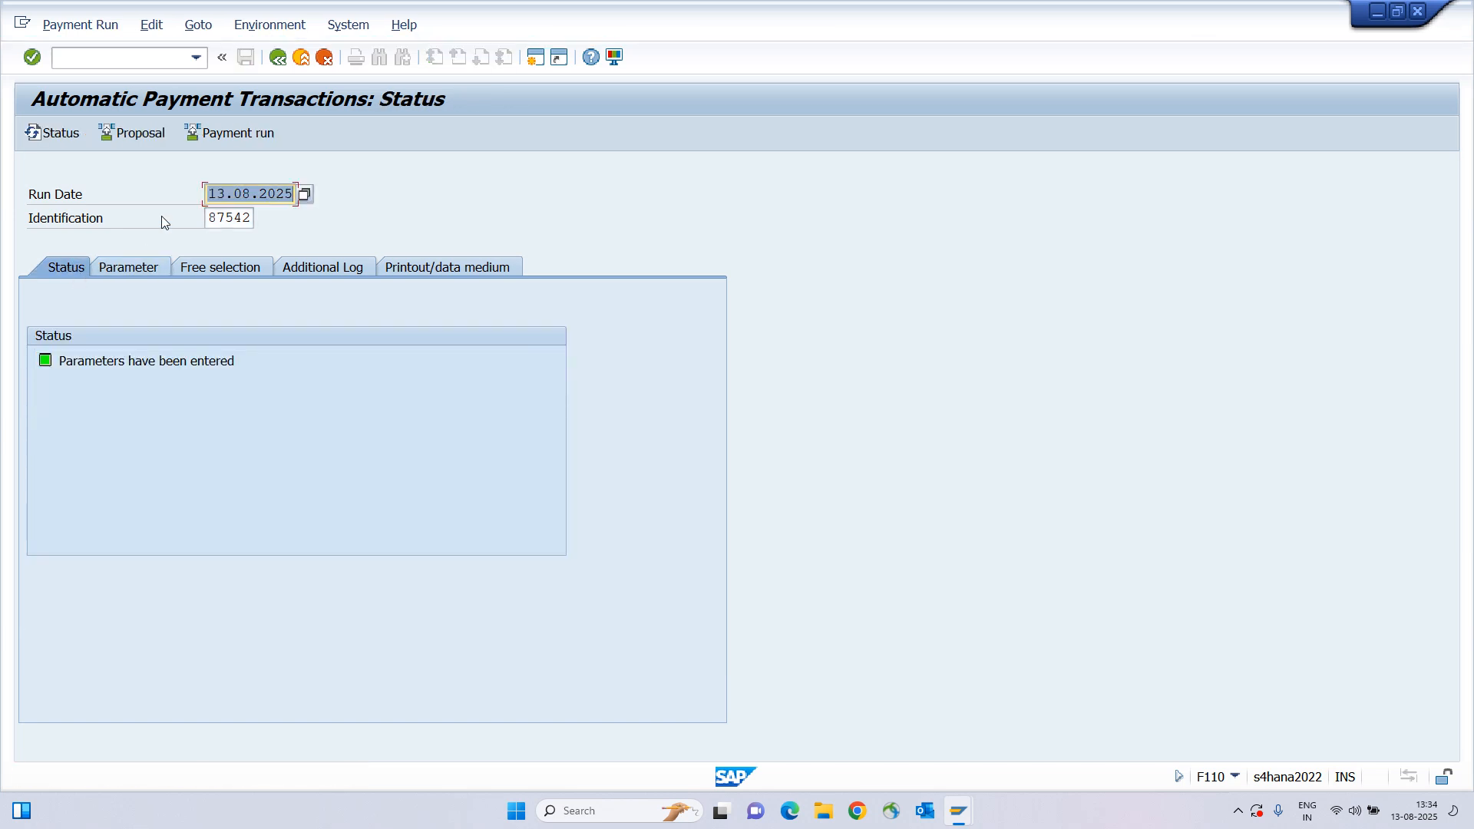
Open the Schedule Proposal dialog for run 87542.
click(127, 135)
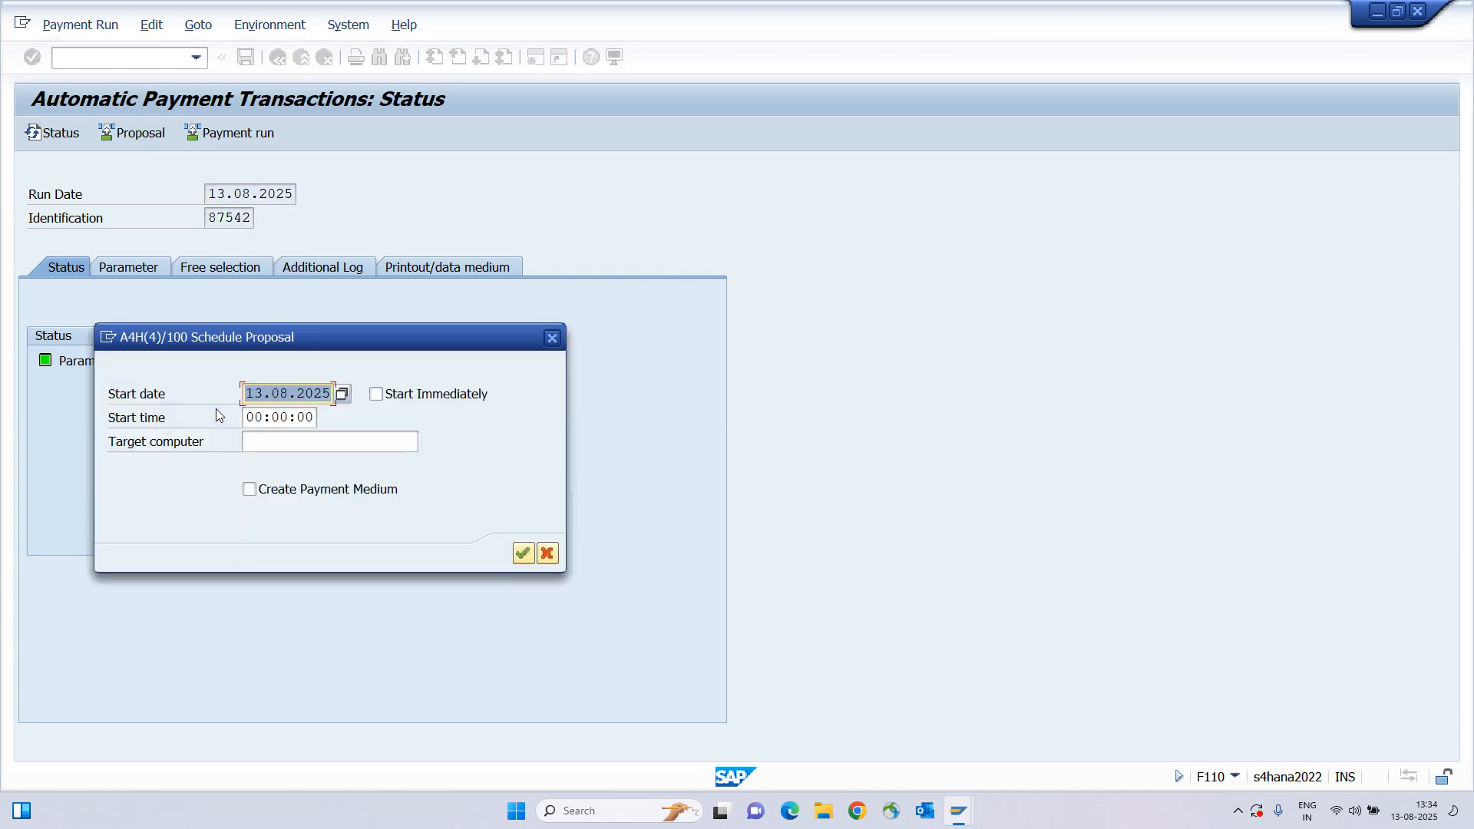
Tick Start Immediately with no payment medium and submit the proposal schedule for 13.08.2025.
click(375, 394)
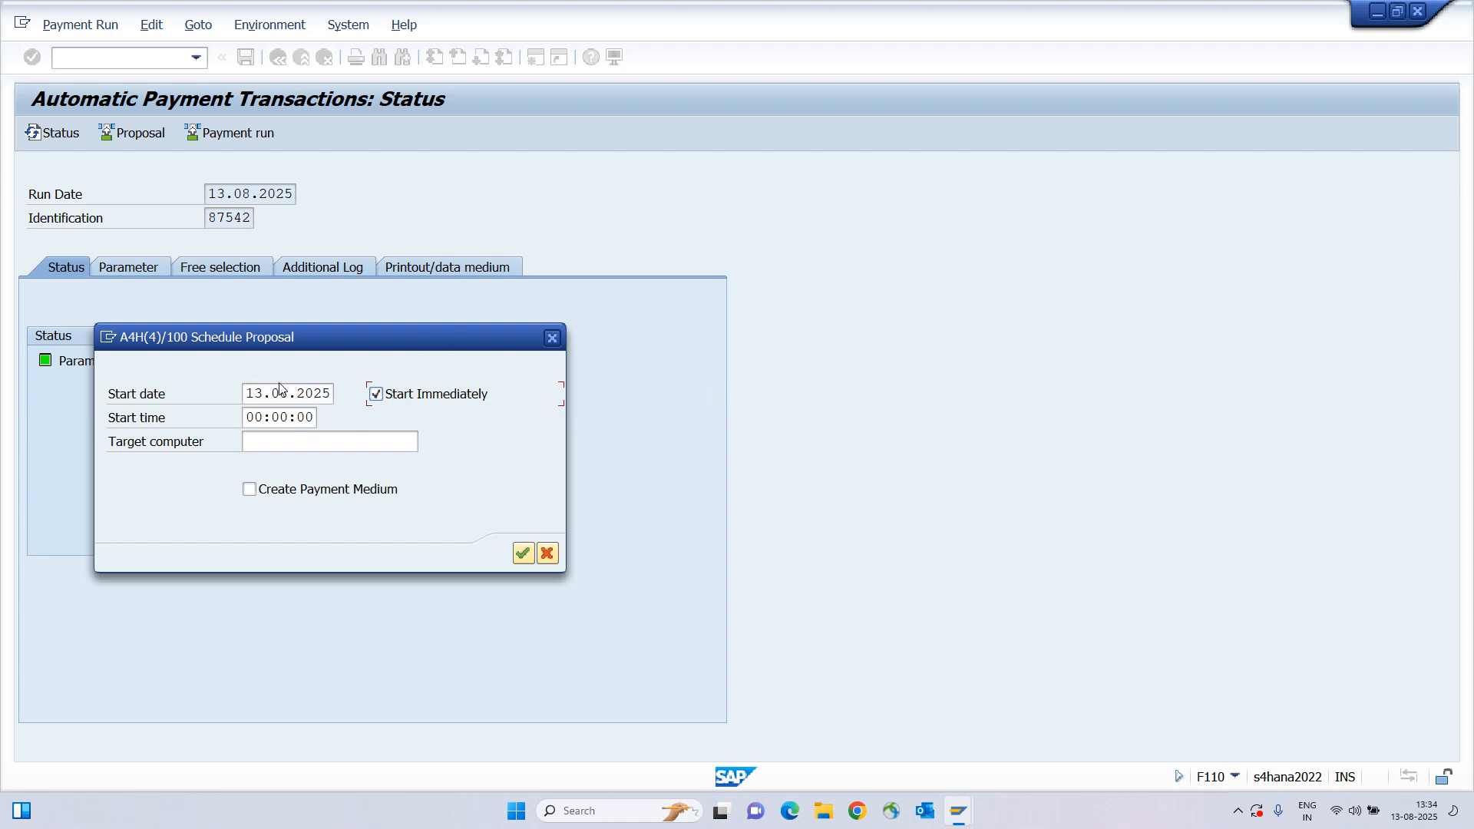
click(522, 555)
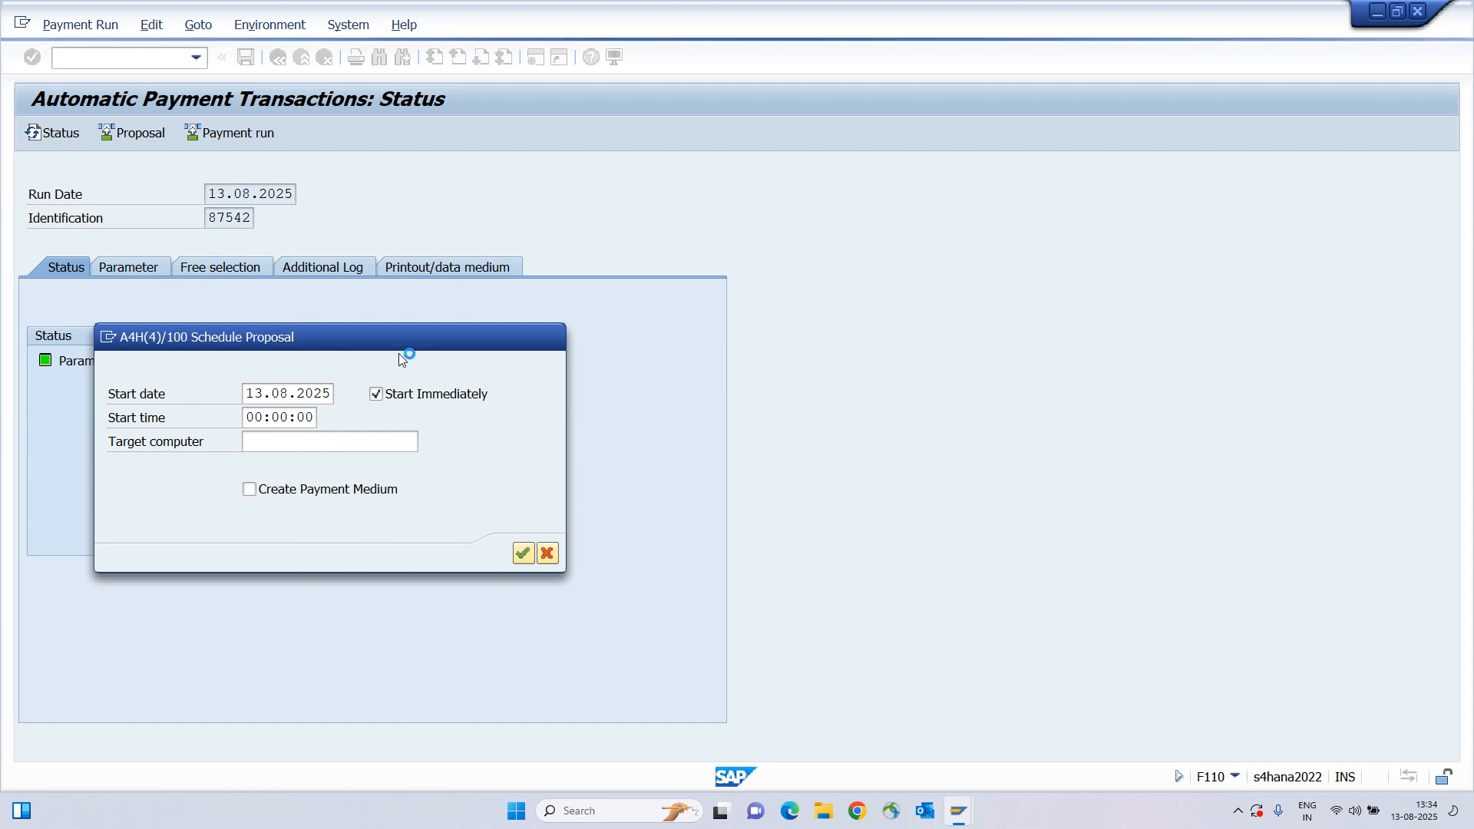
drag(390, 346, 420, 346)
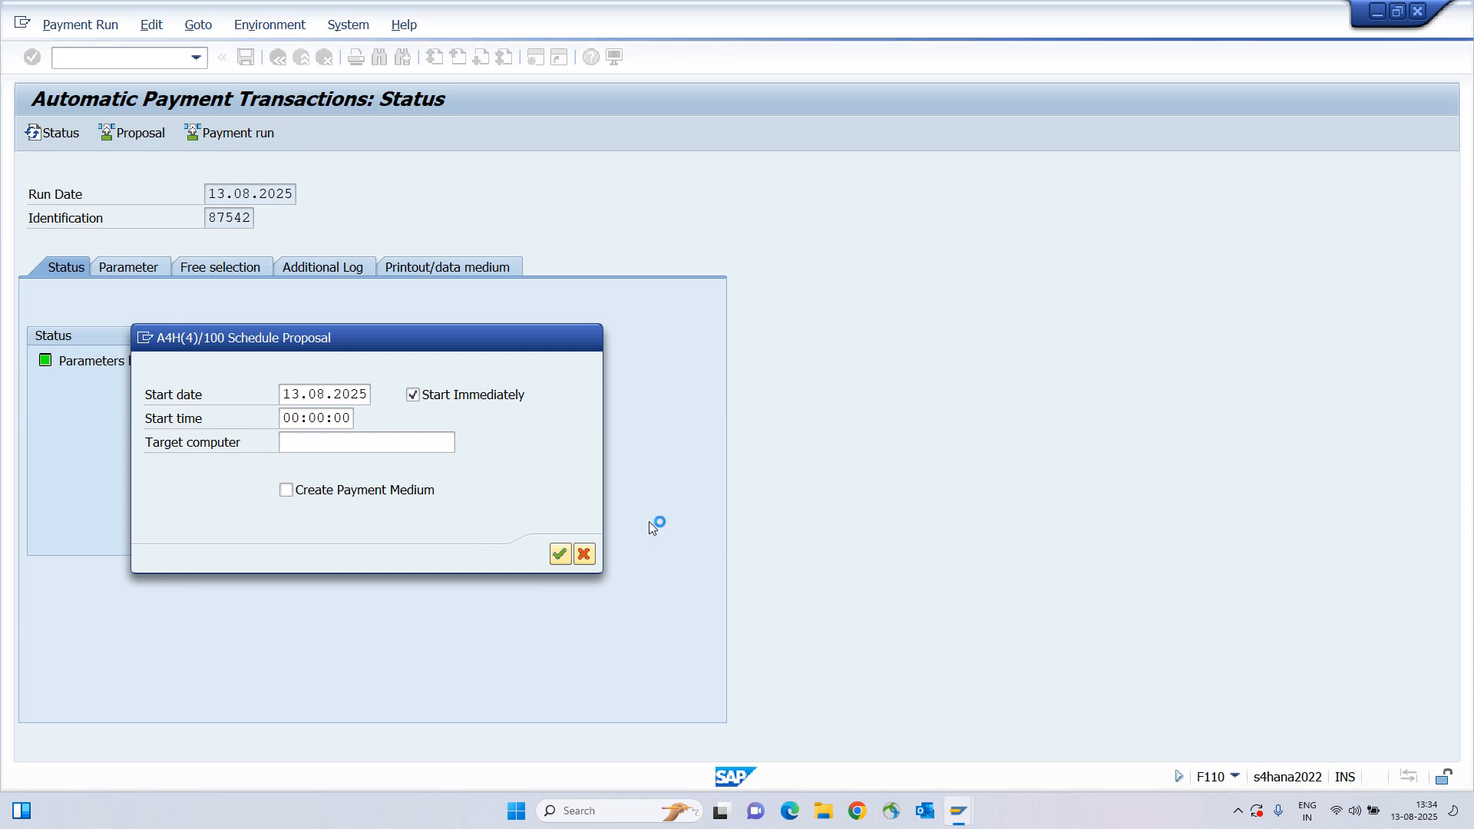
click(1237, 814)
click(1237, 813)
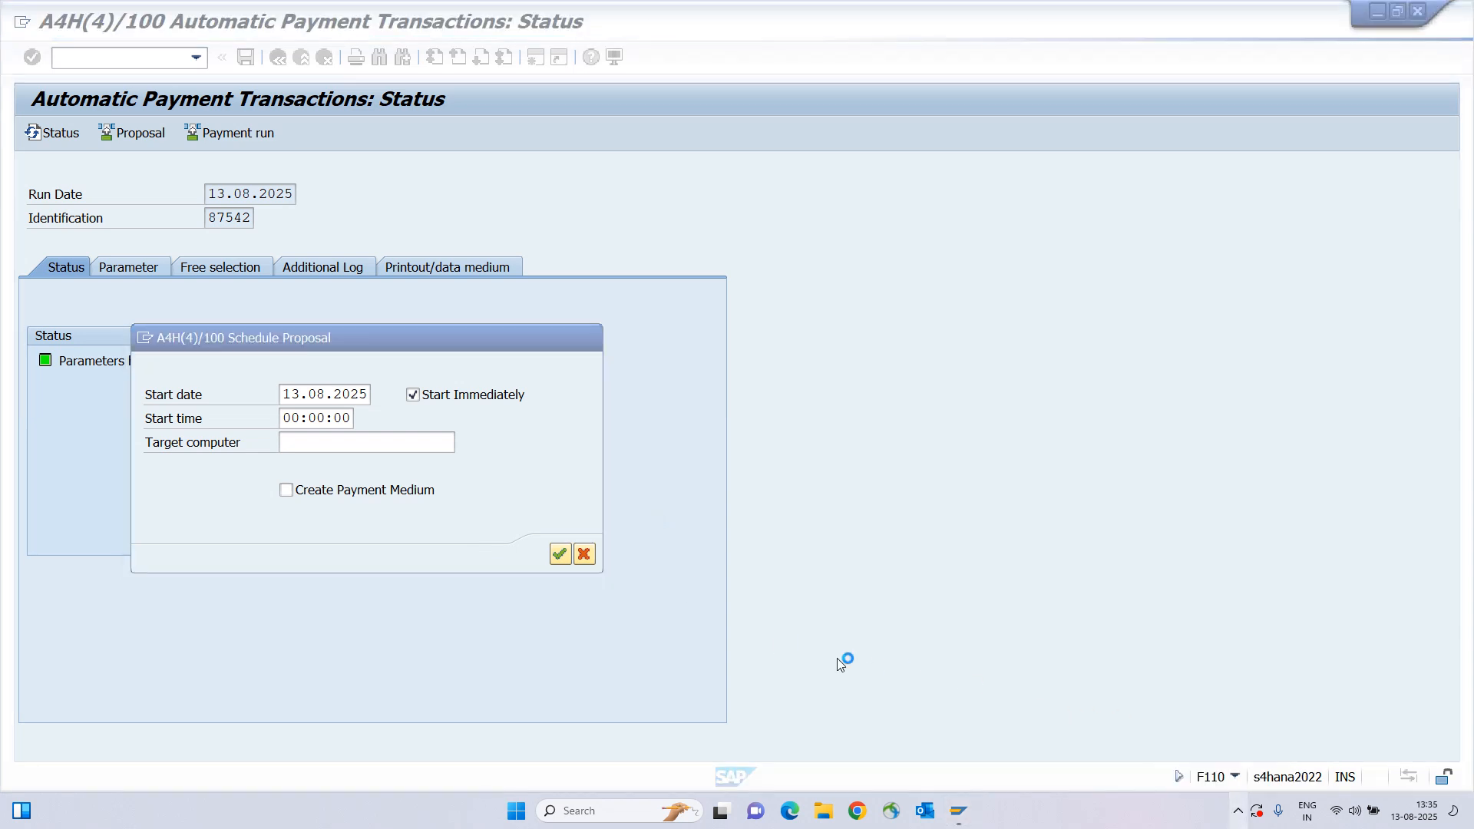
drag(436, 336, 522, 327)
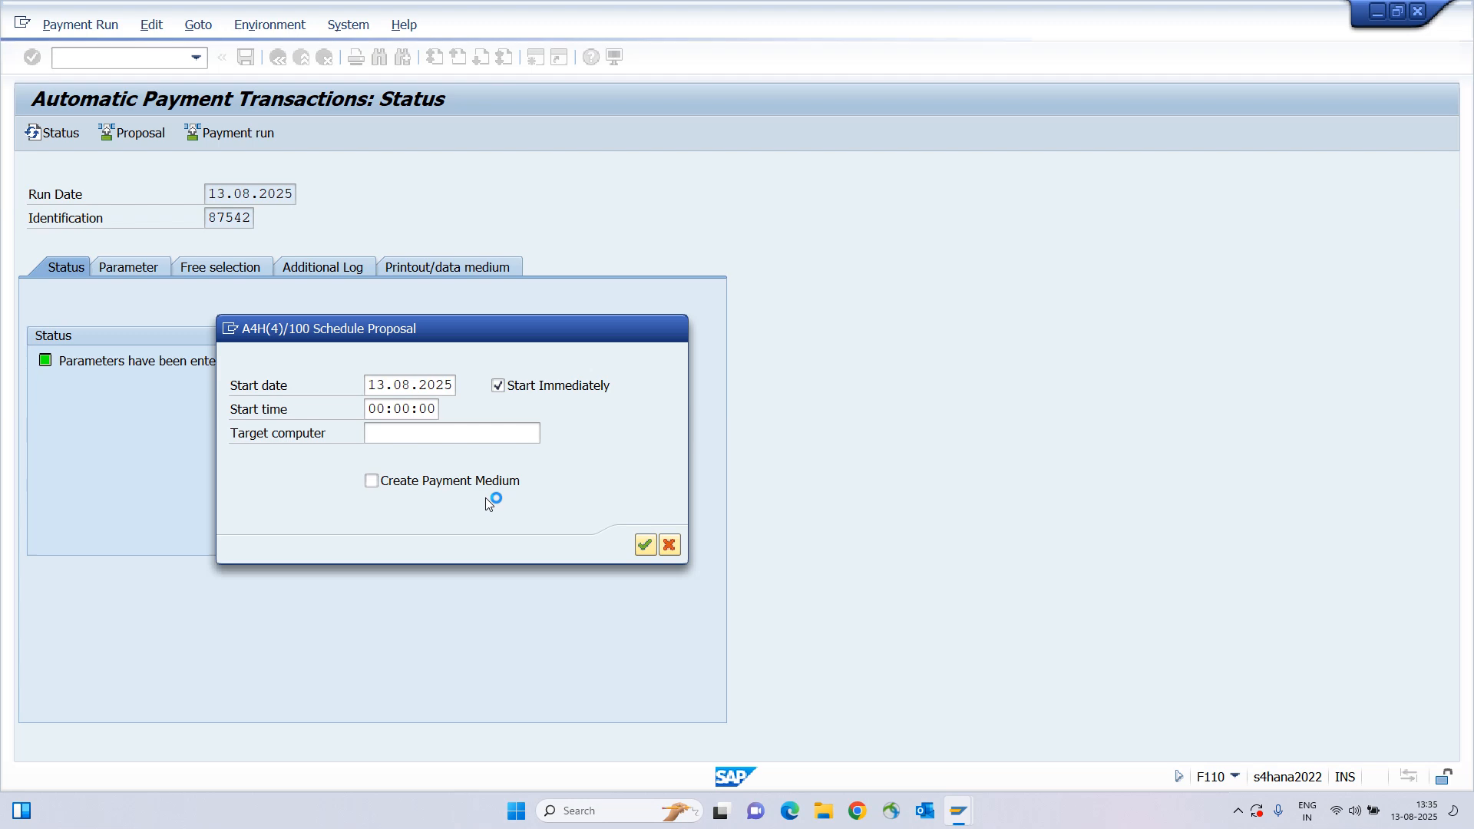
mouse_move(957, 811)
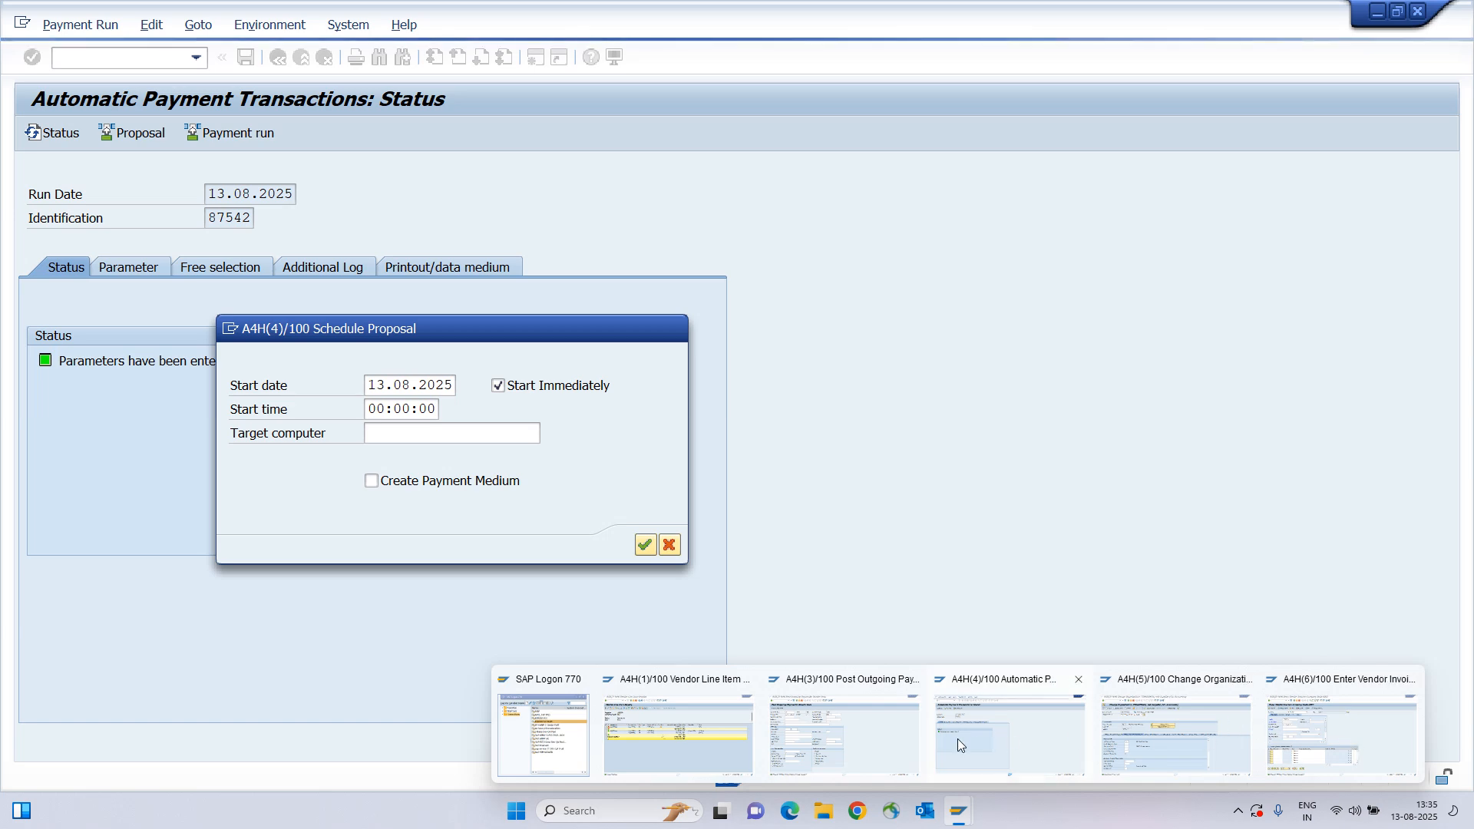
Glance at the Tata Motors supplier line items, then confirm the proposal schedule for run 87542.
click(694, 730)
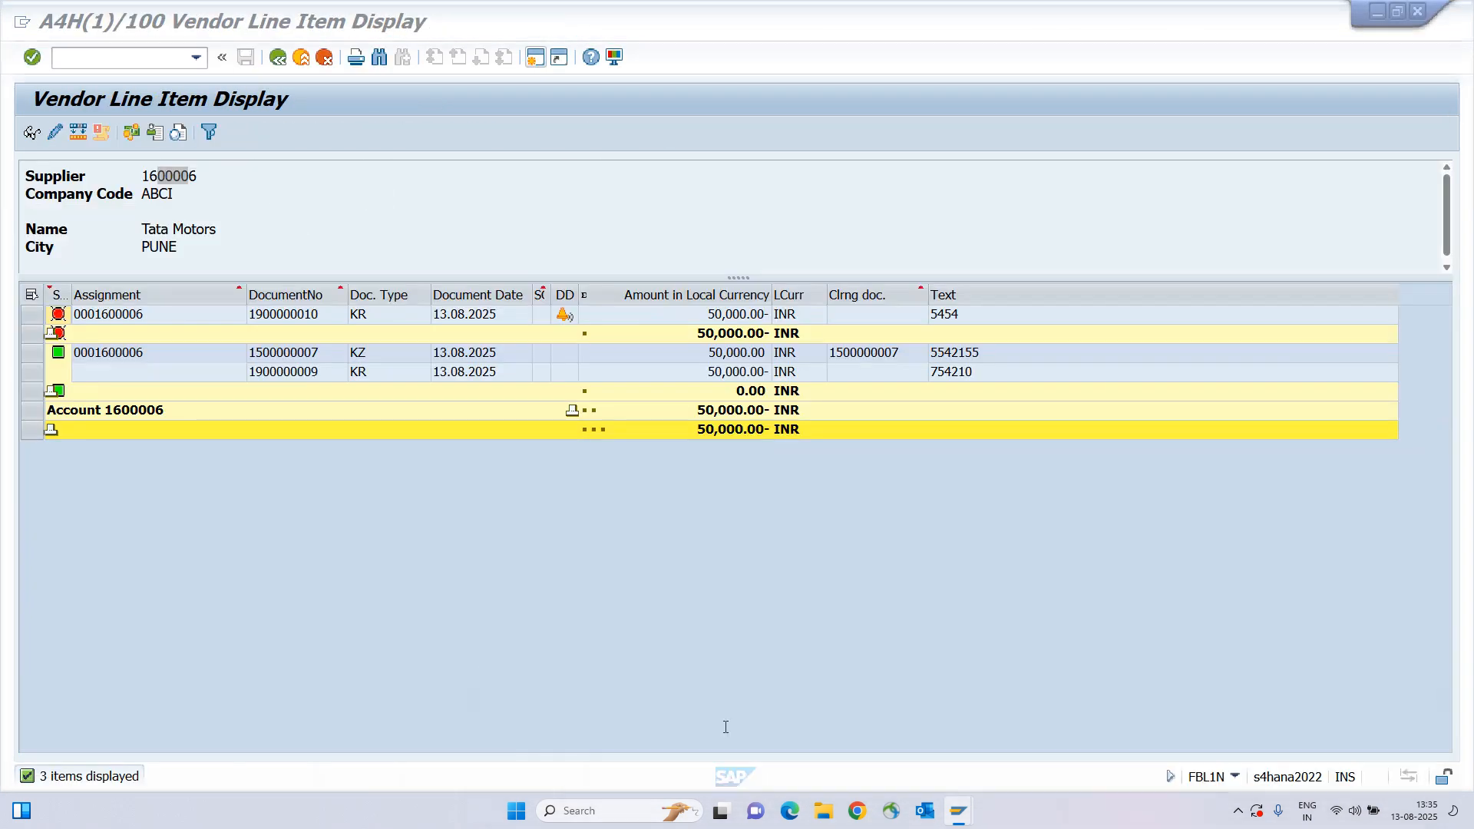
click(272, 59)
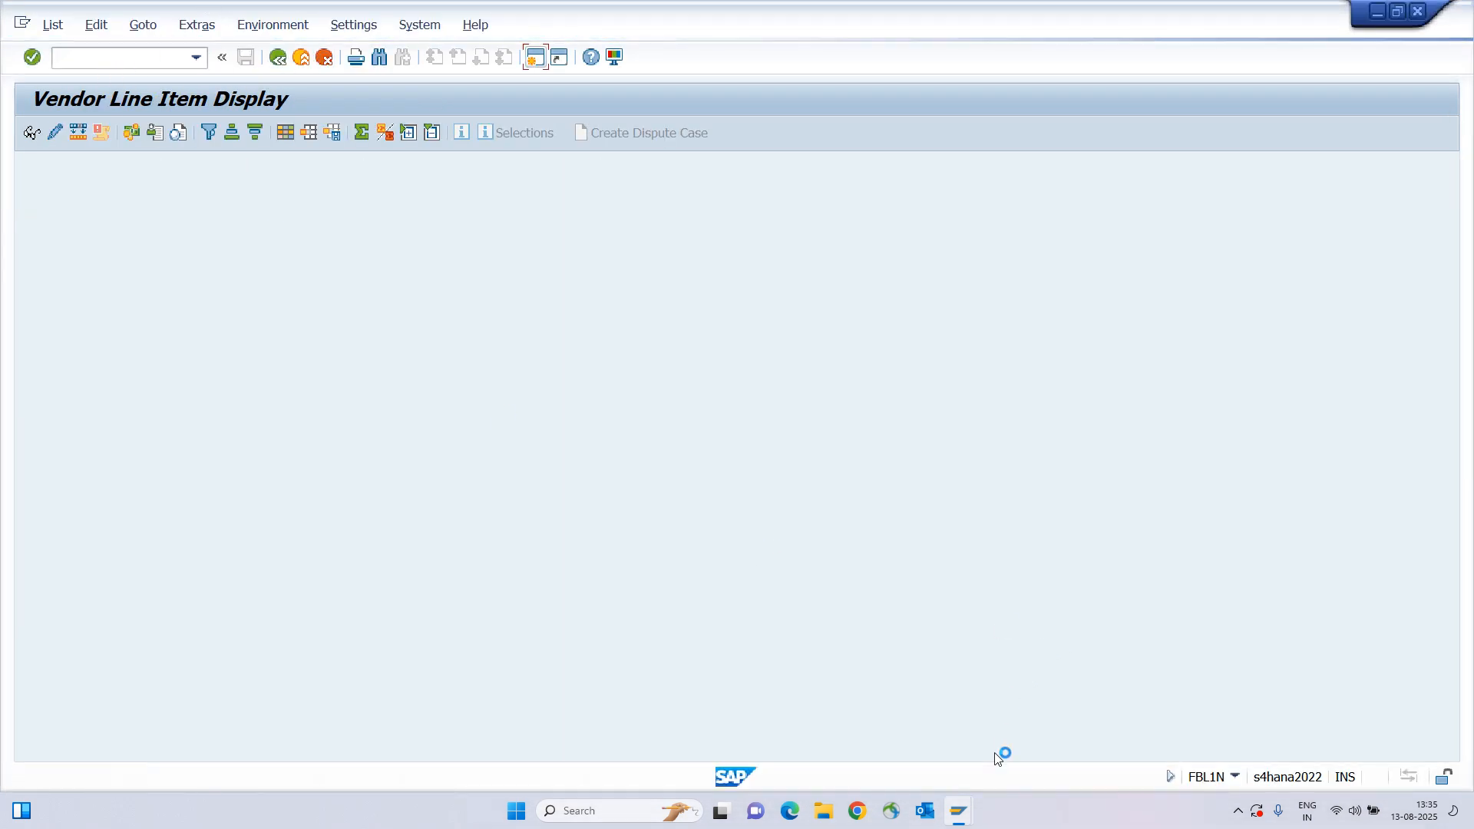
mouse_move(958, 811)
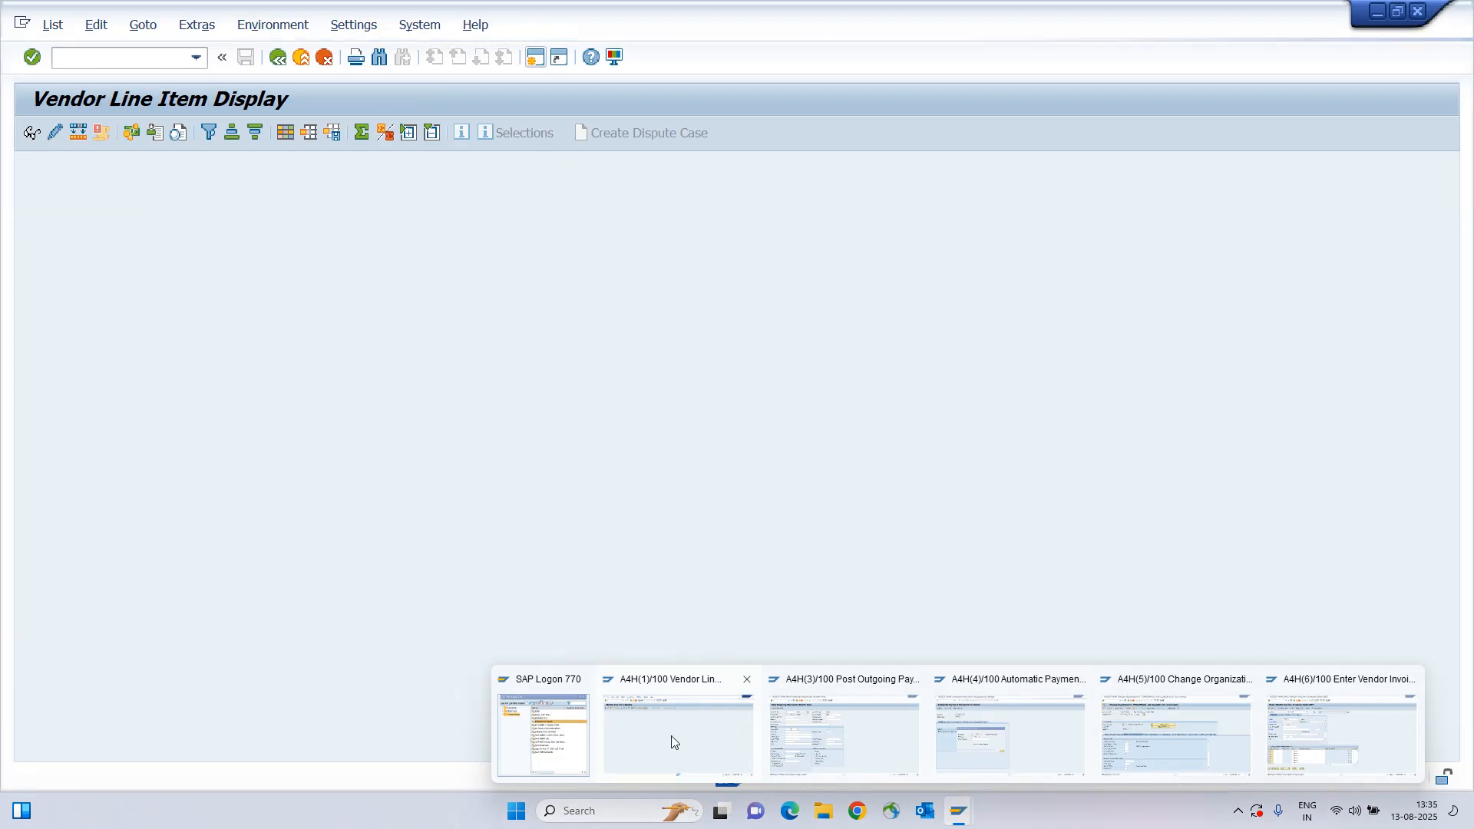
click(999, 731)
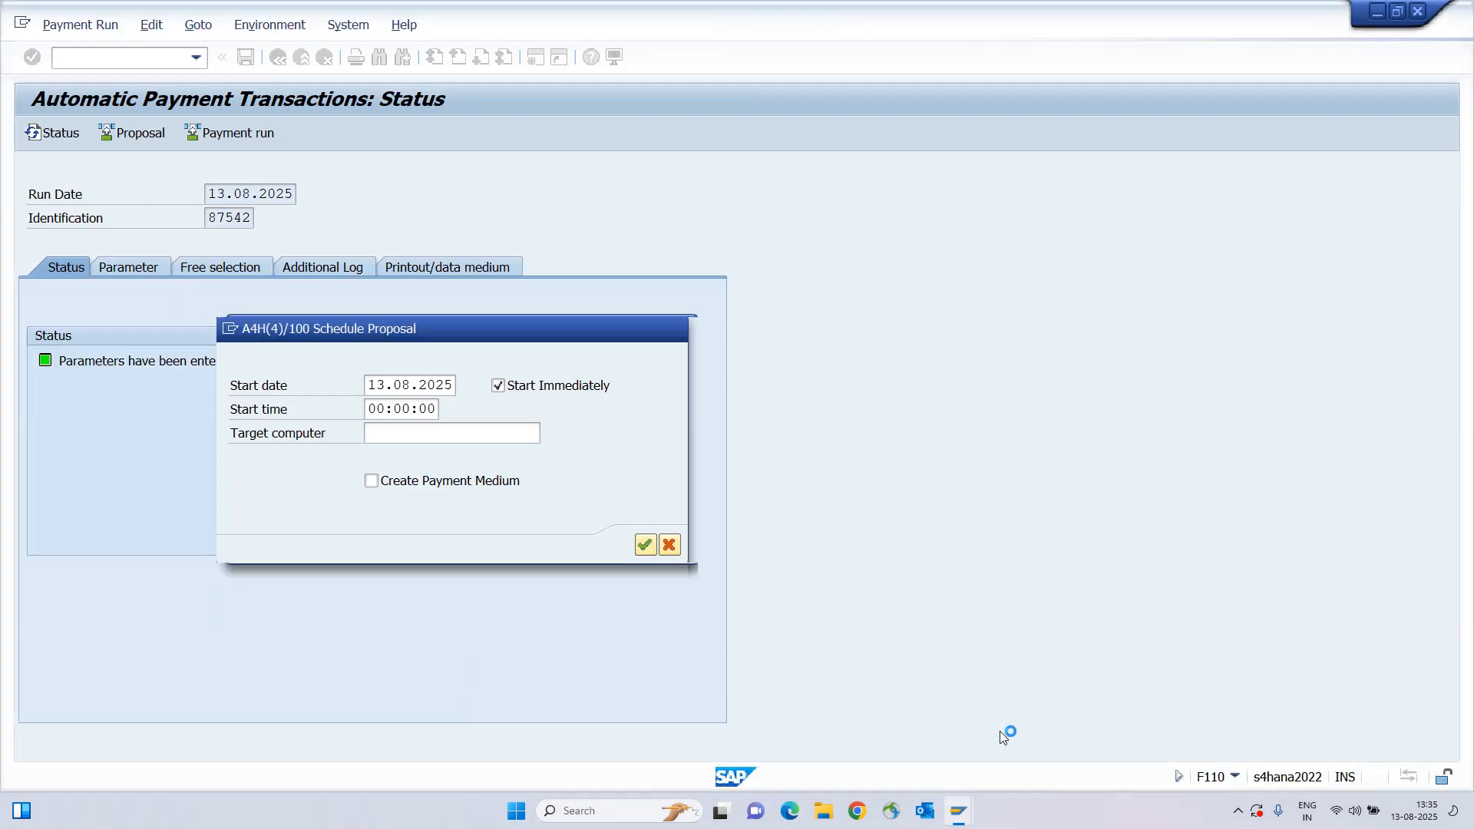
click(645, 546)
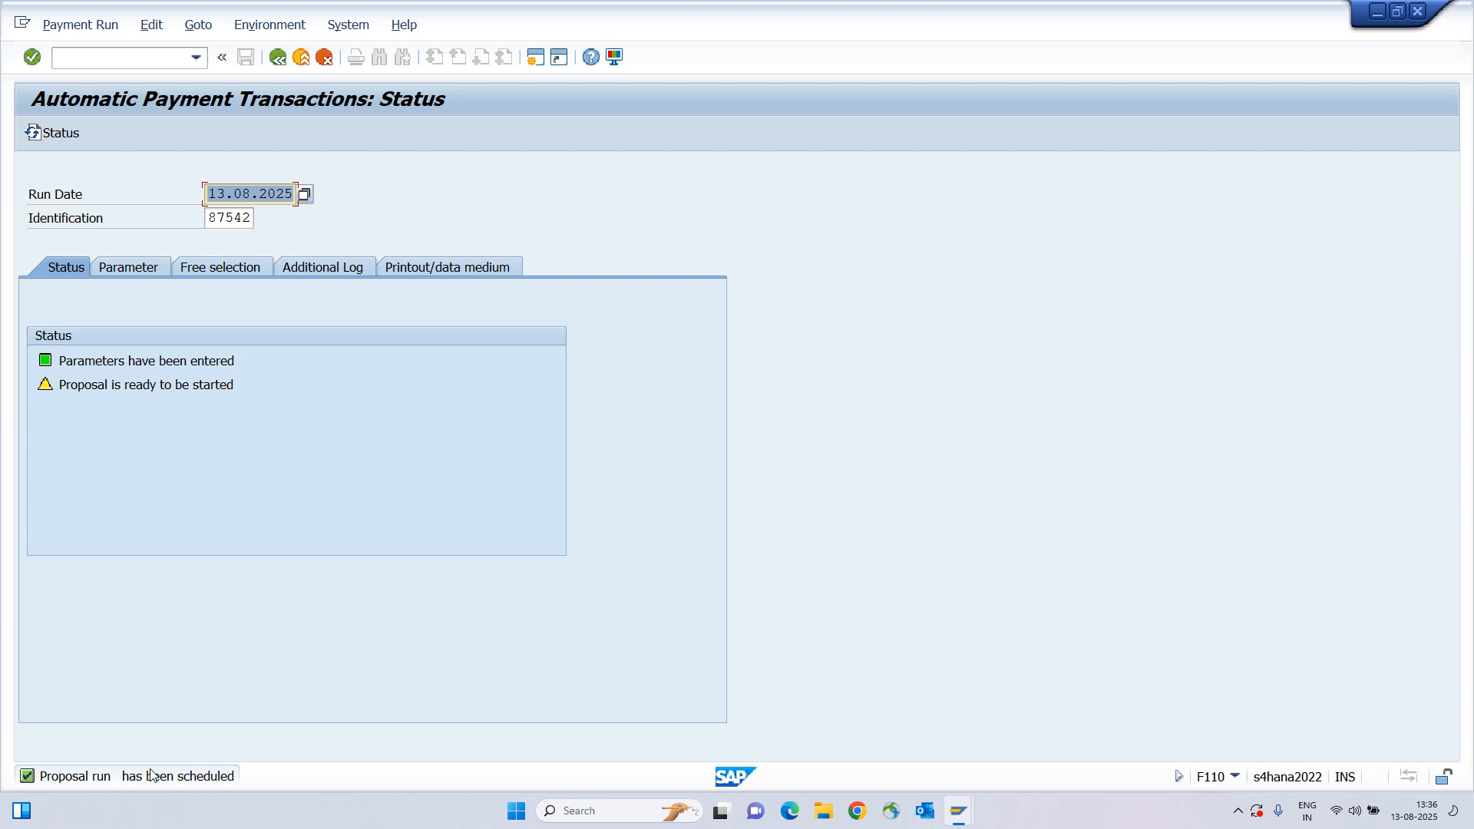
Refresh status until 'Payment proposal has been created' appears, then display the proposal log.
click(59, 132)
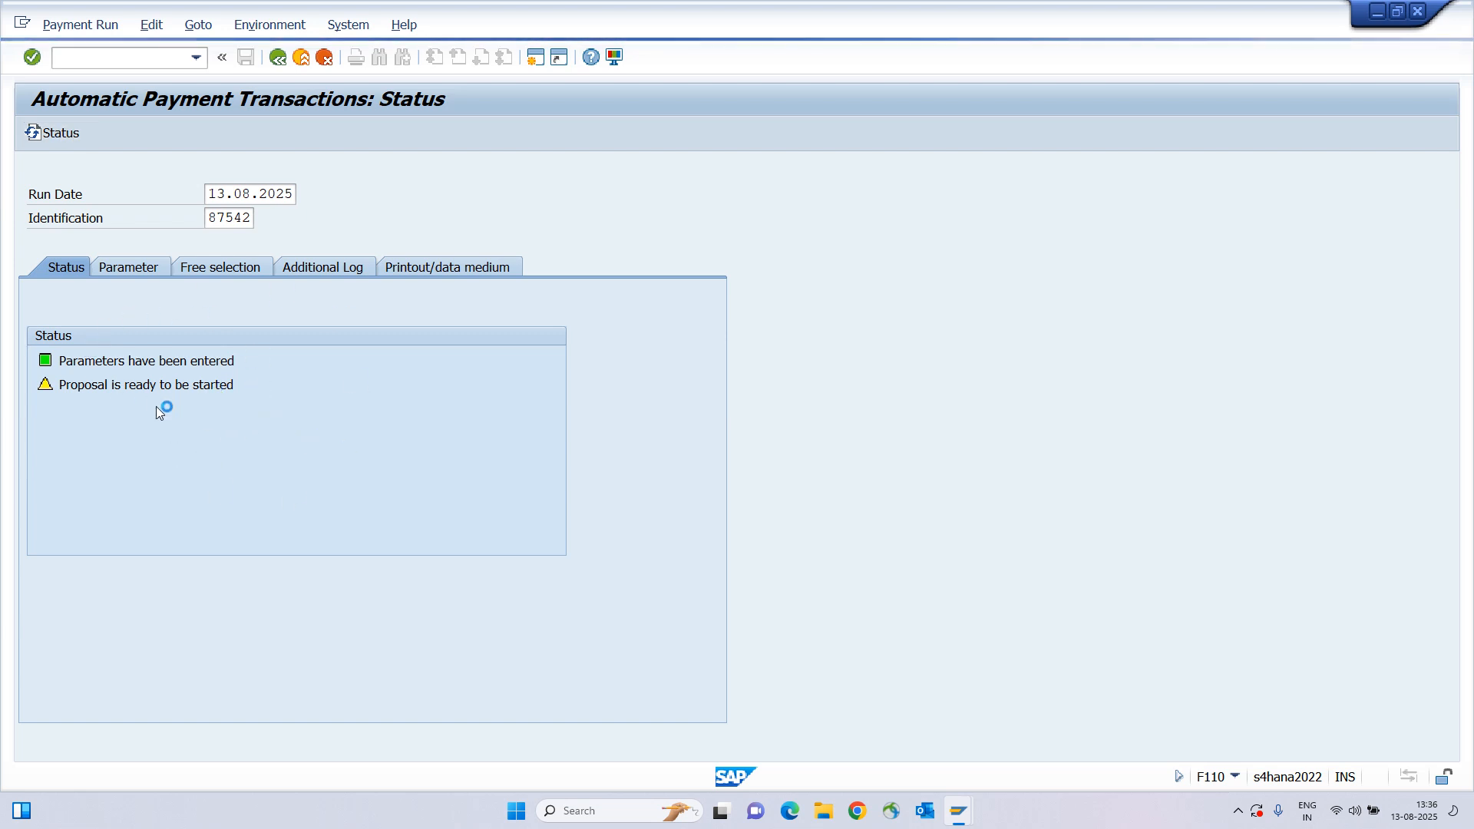
click(59, 134)
click(59, 133)
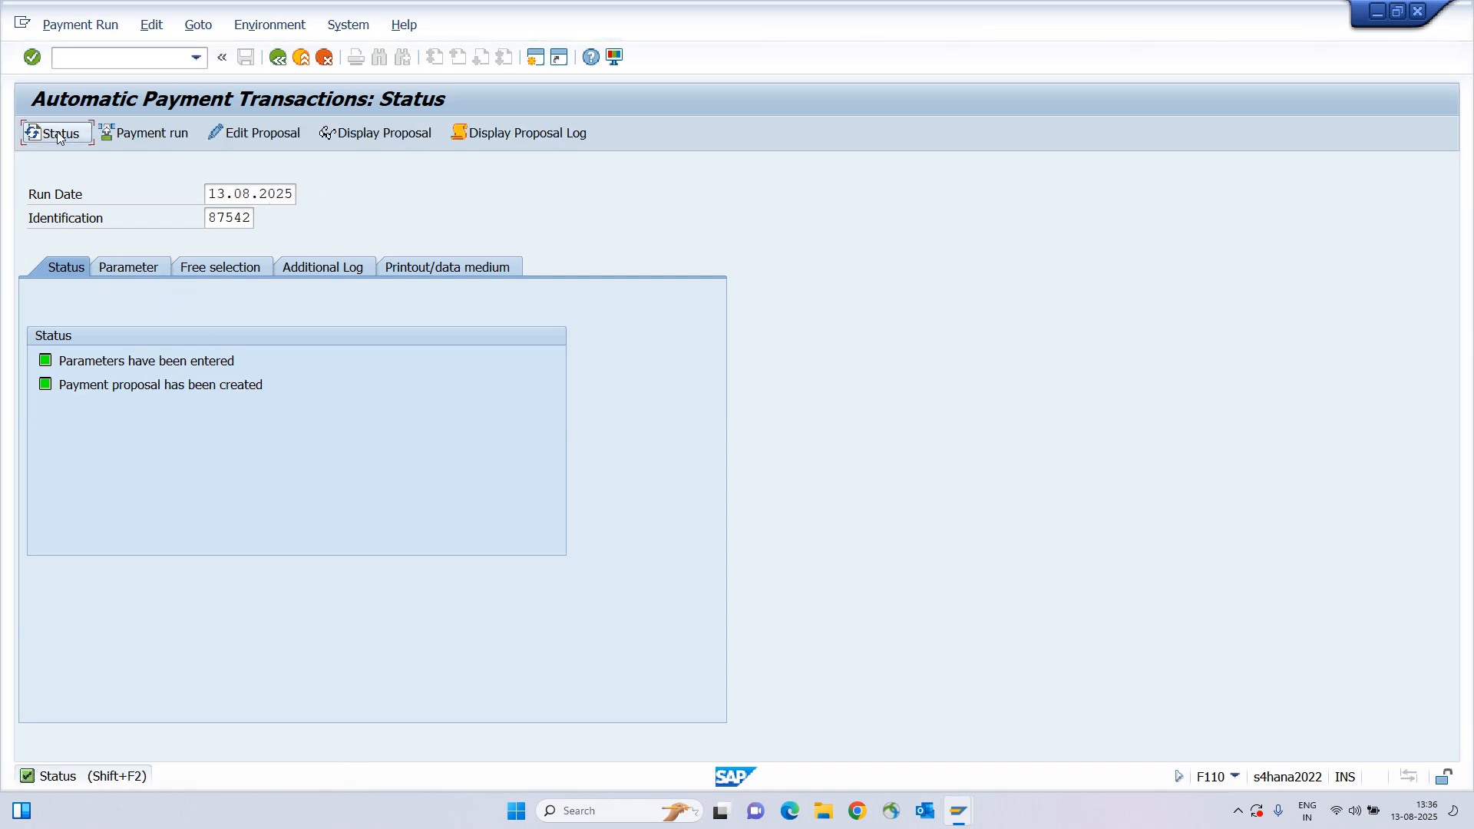
drag(100, 386, 244, 385)
click(244, 384)
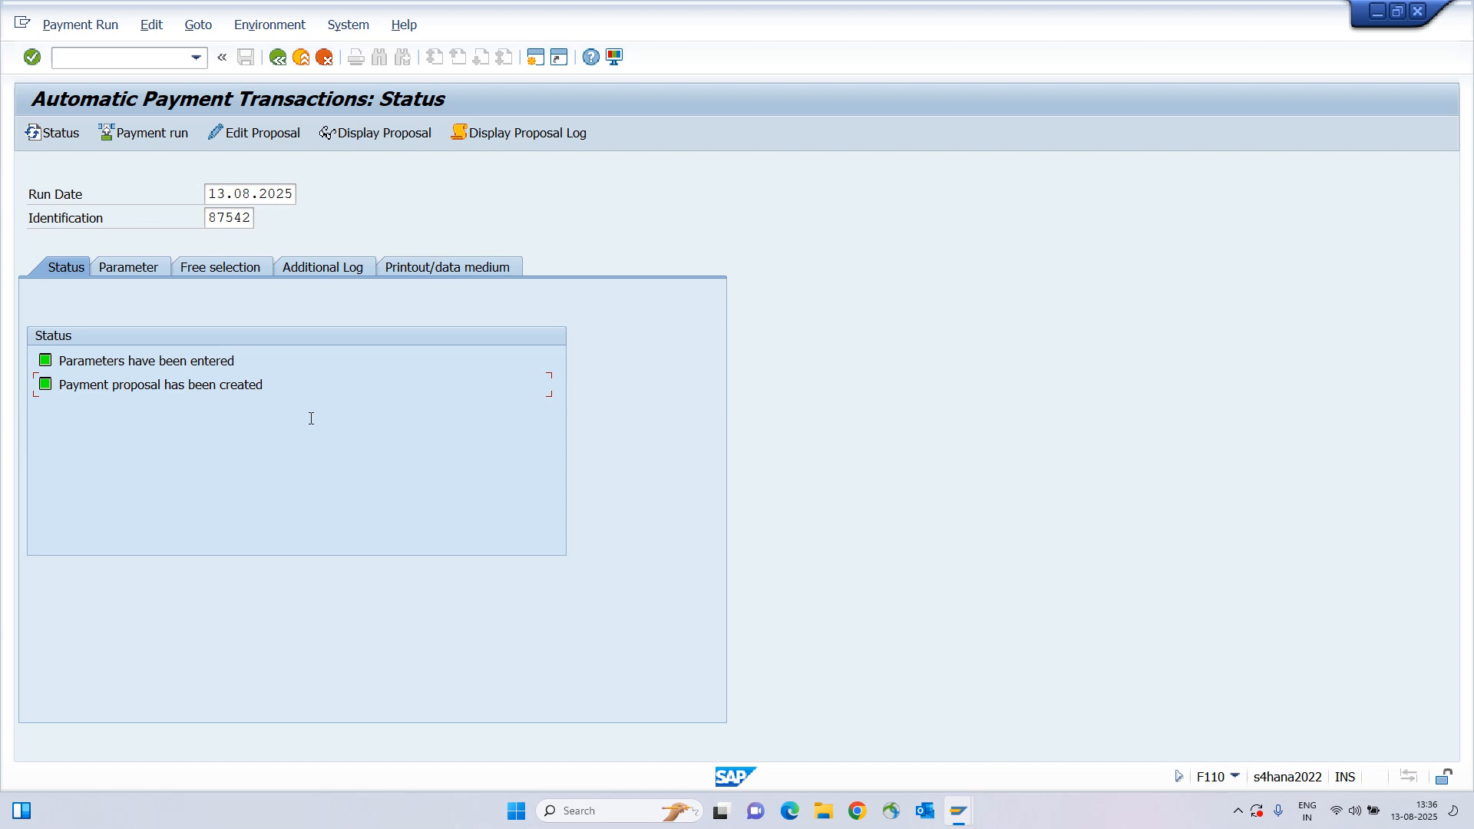
click(532, 135)
Review the log's document F110000001, house bank and posting lines, then return to the status screen.
scroll(387, 316, down, 2)
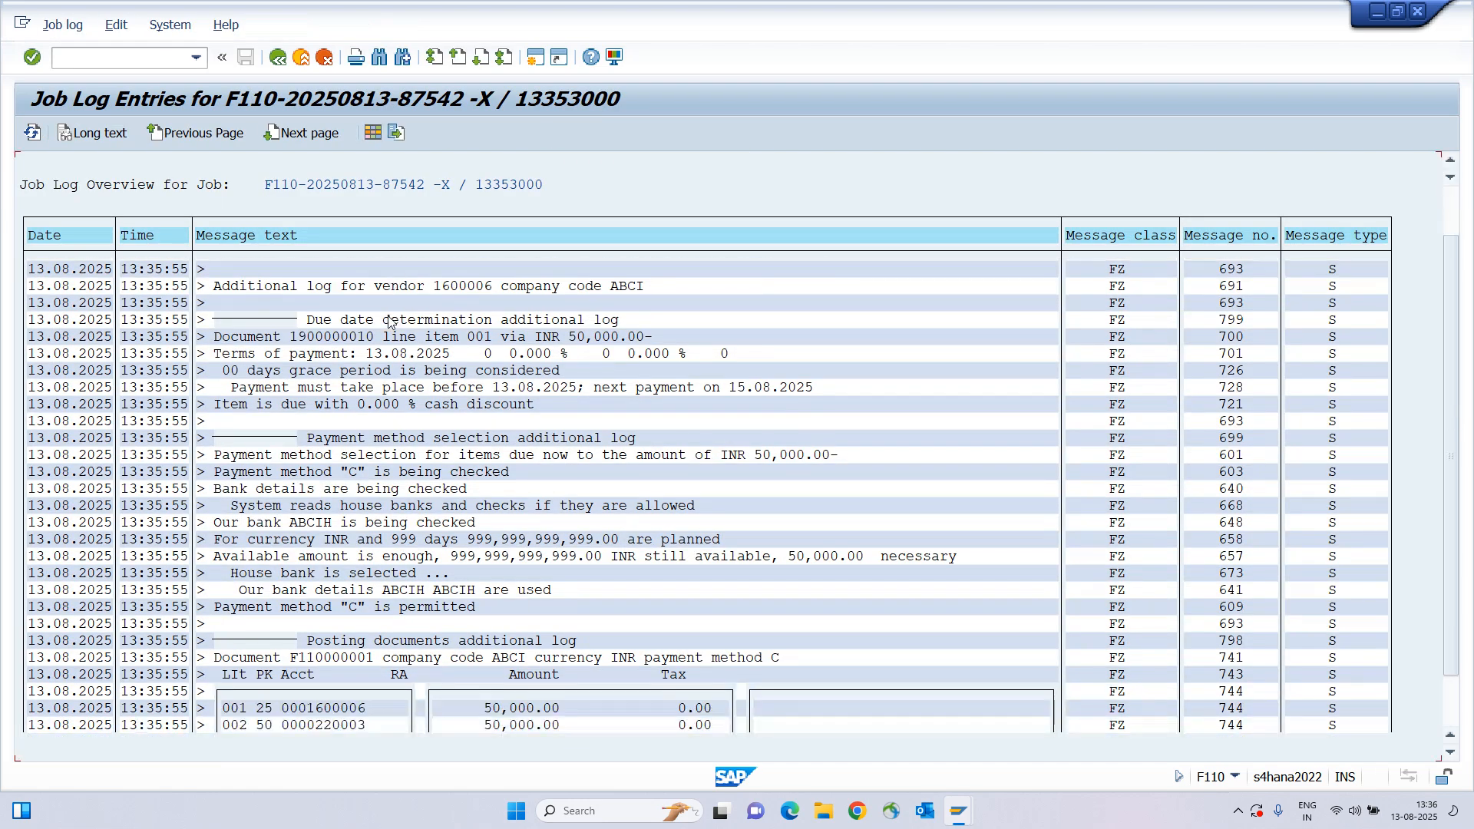
scroll(349, 603, down, 1)
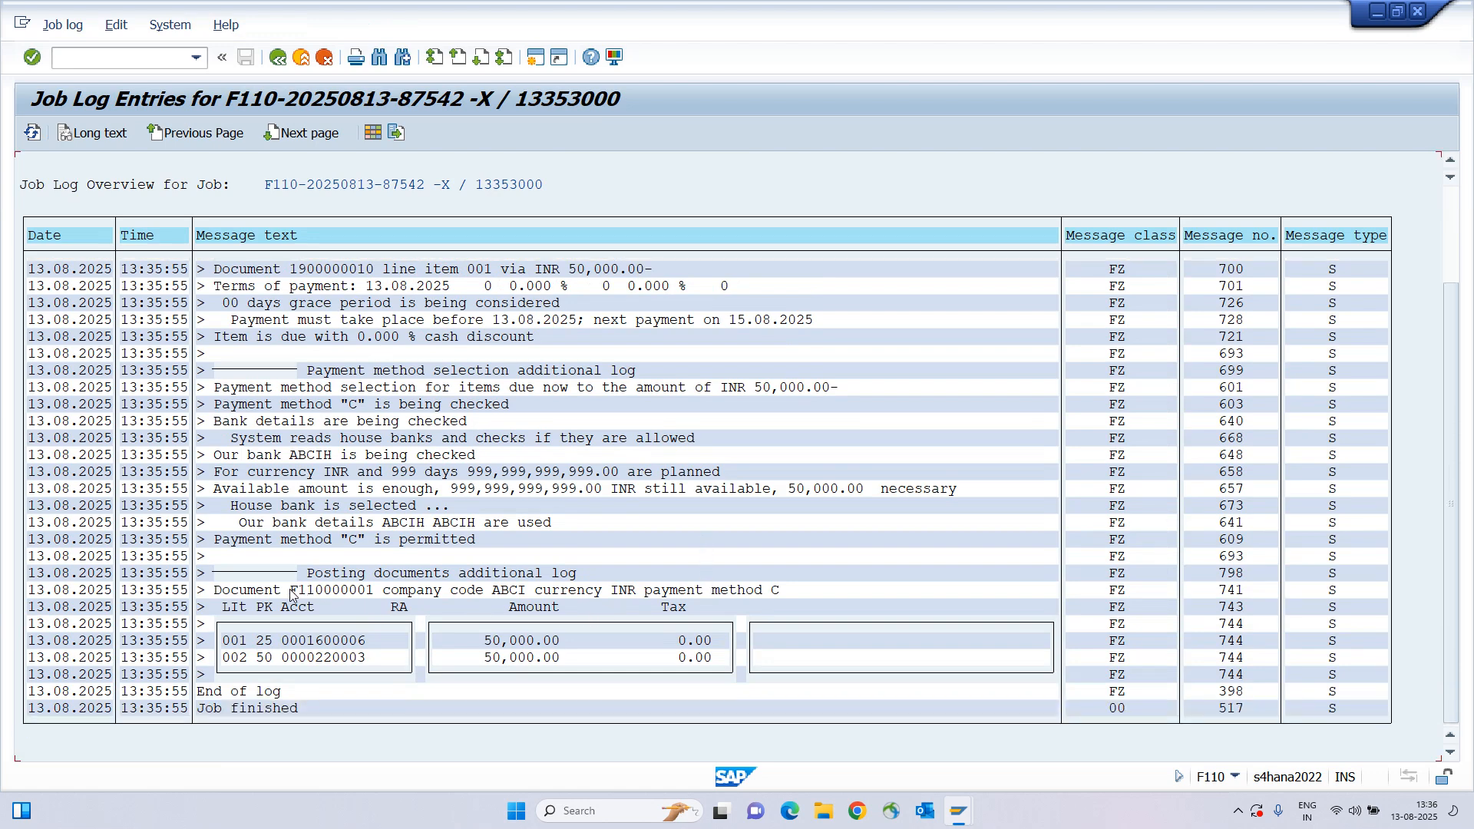
drag(289, 591, 573, 698)
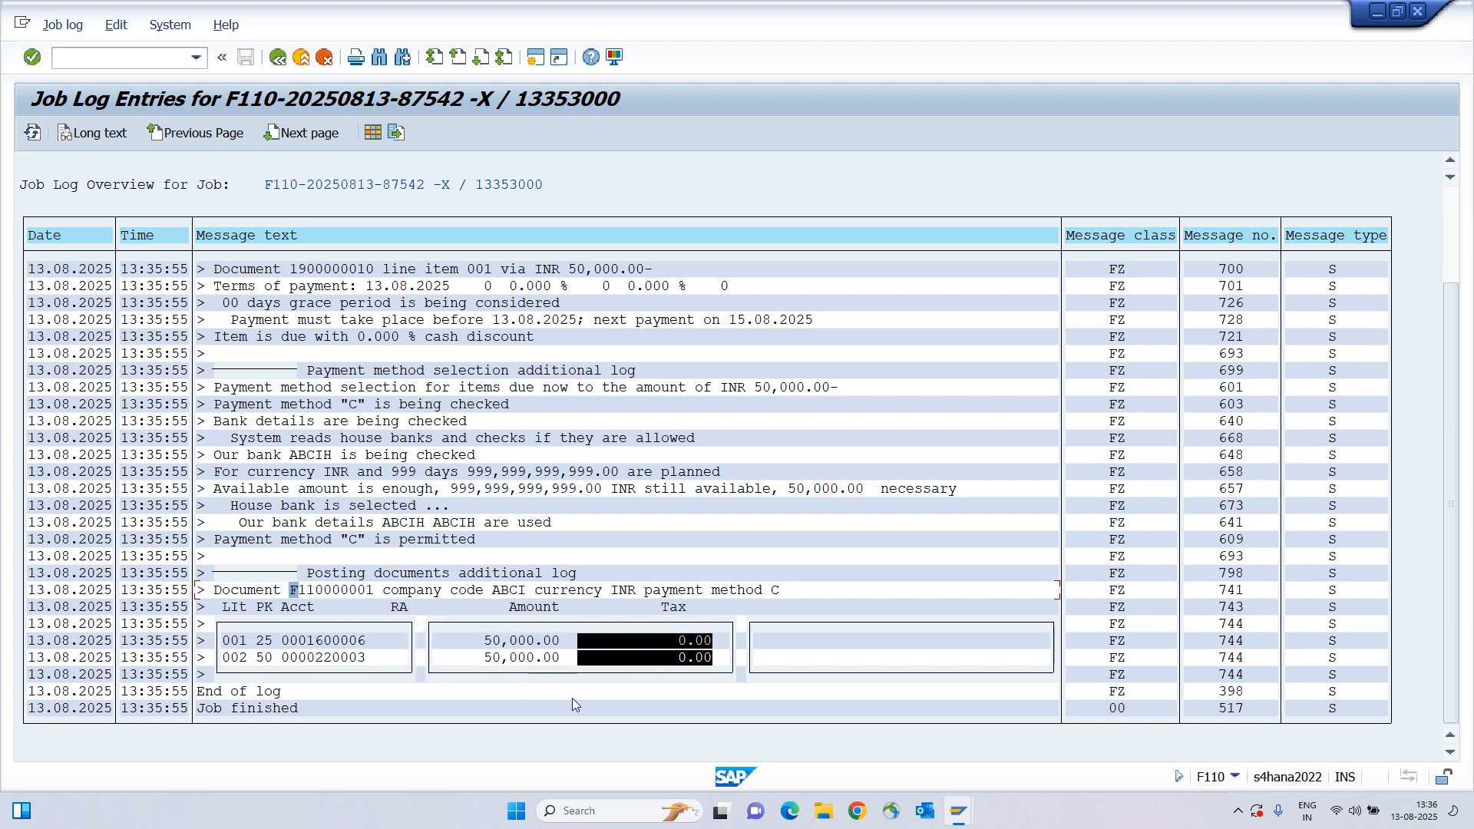
drag(293, 586, 762, 713)
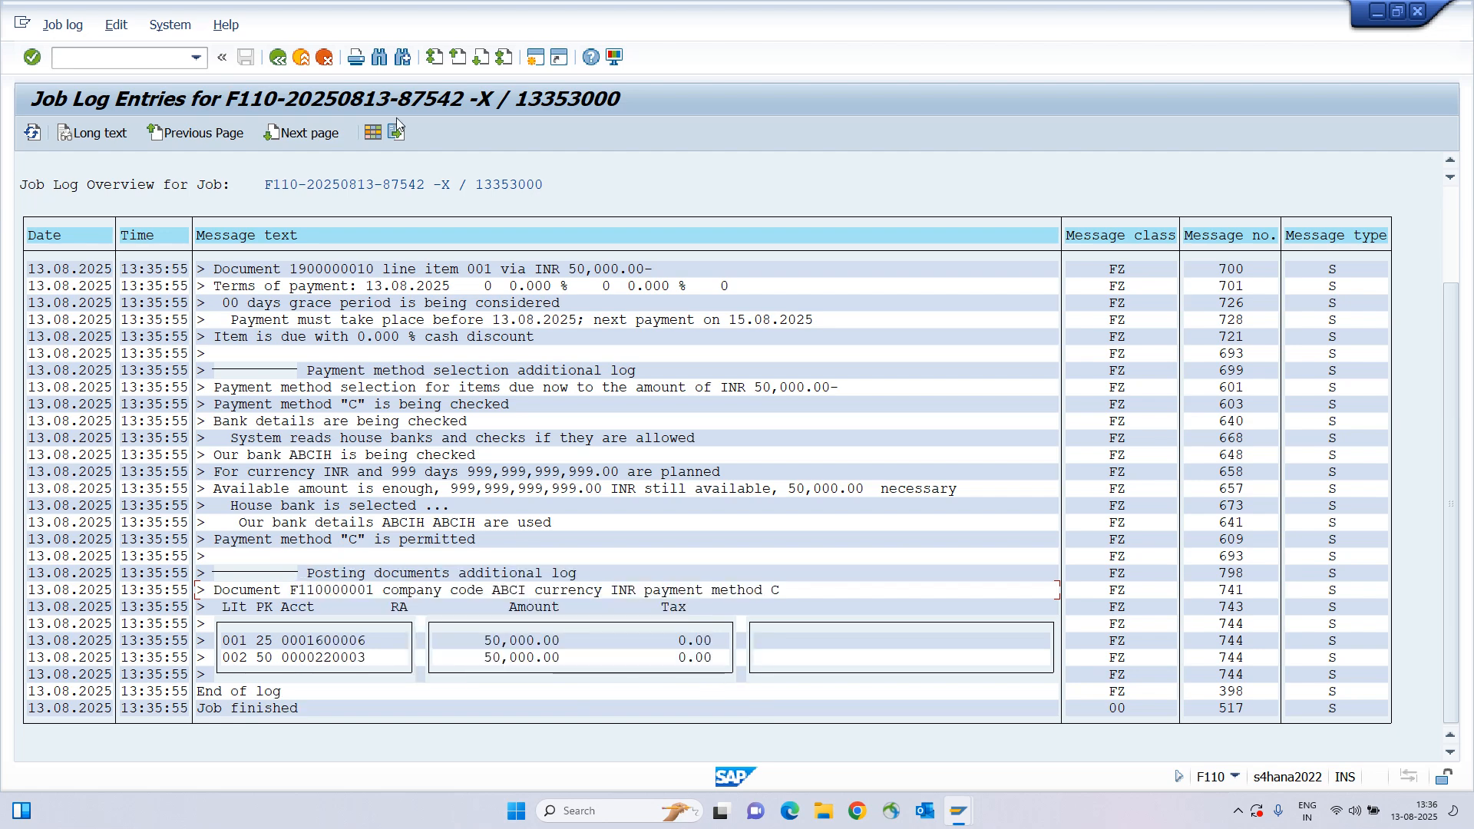
drag(229, 489, 577, 547)
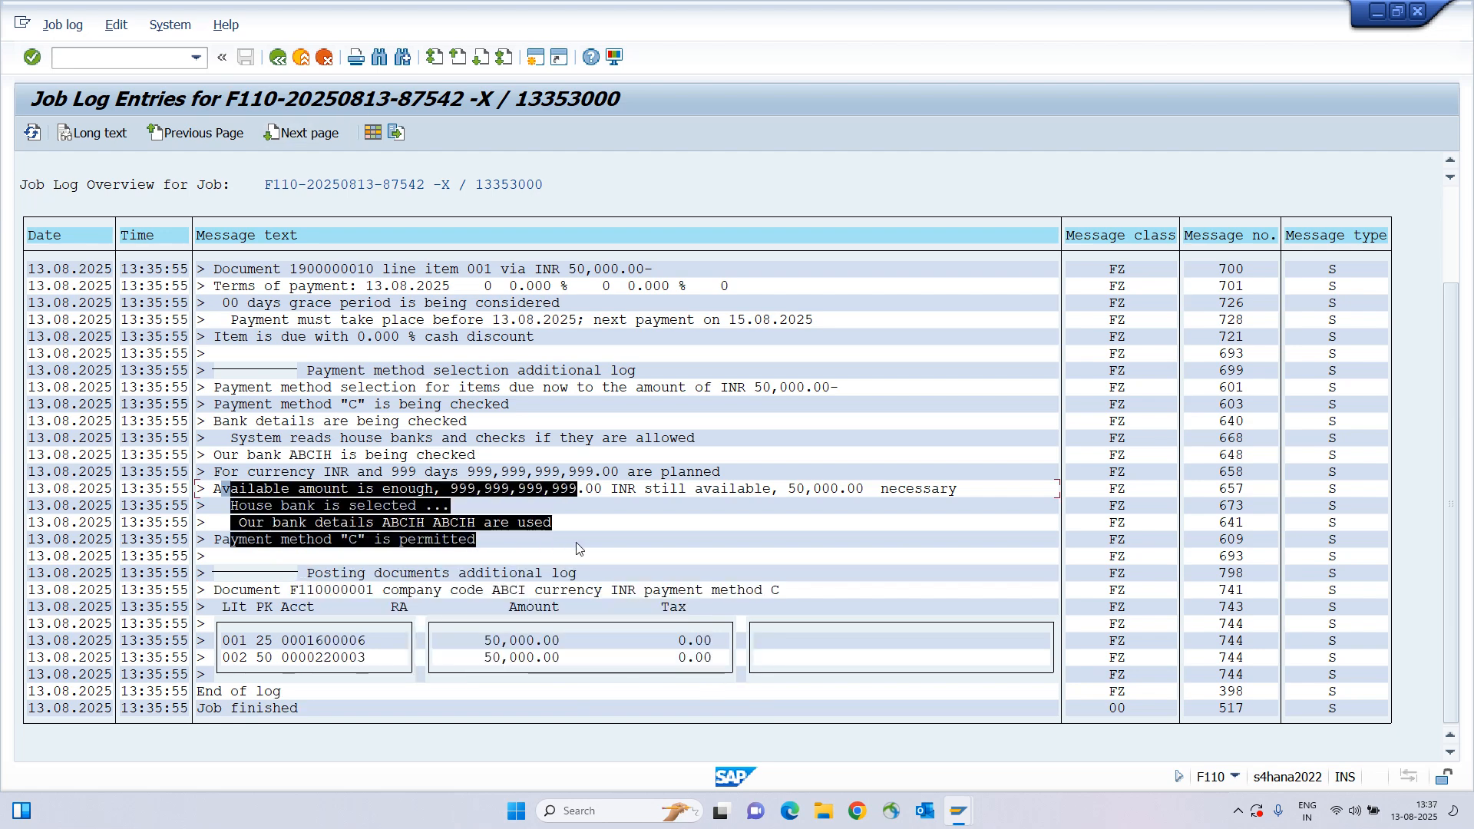
drag(234, 486, 582, 534)
drag(264, 491, 665, 558)
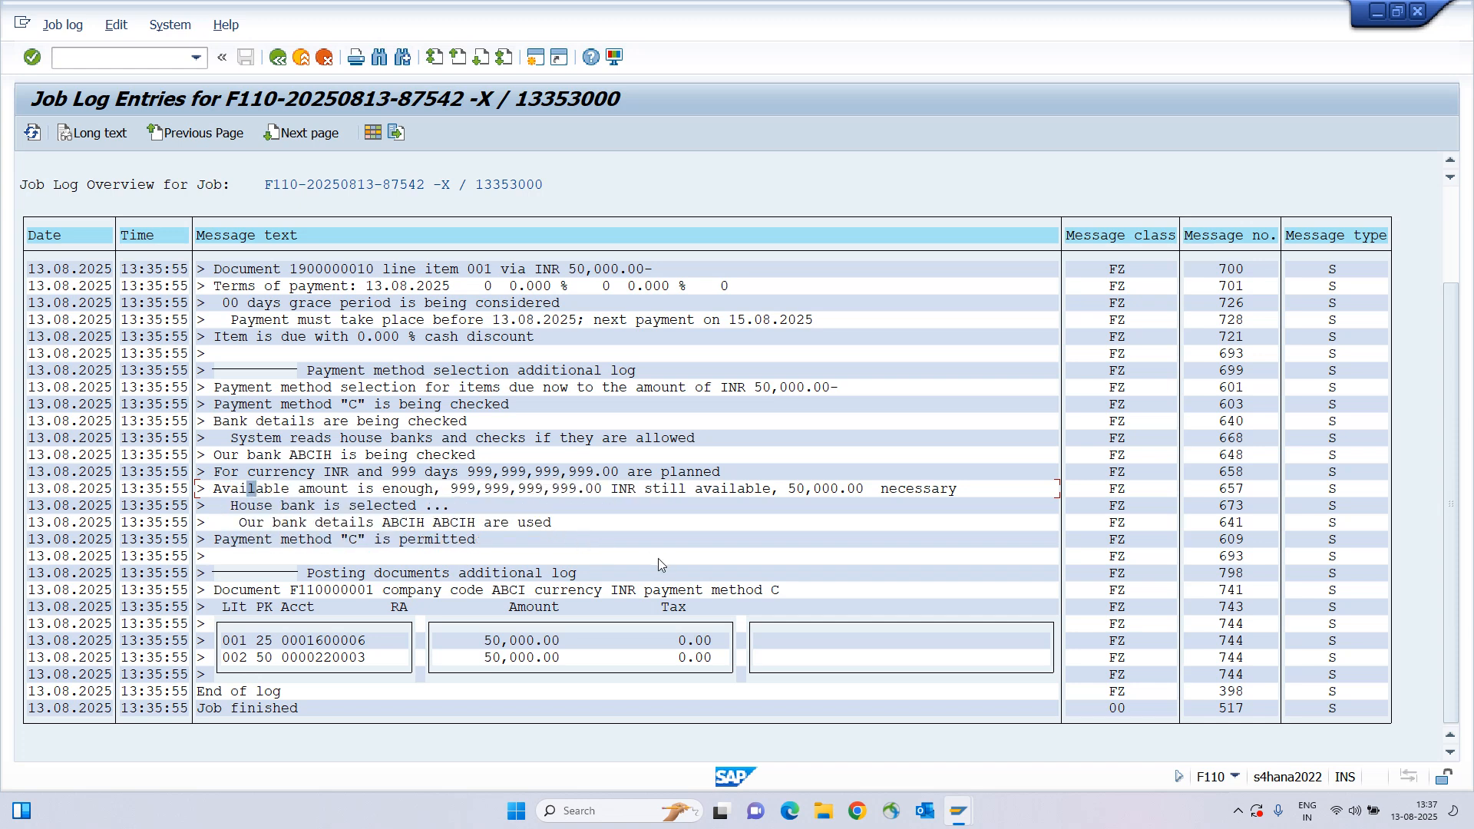
drag(233, 494, 626, 576)
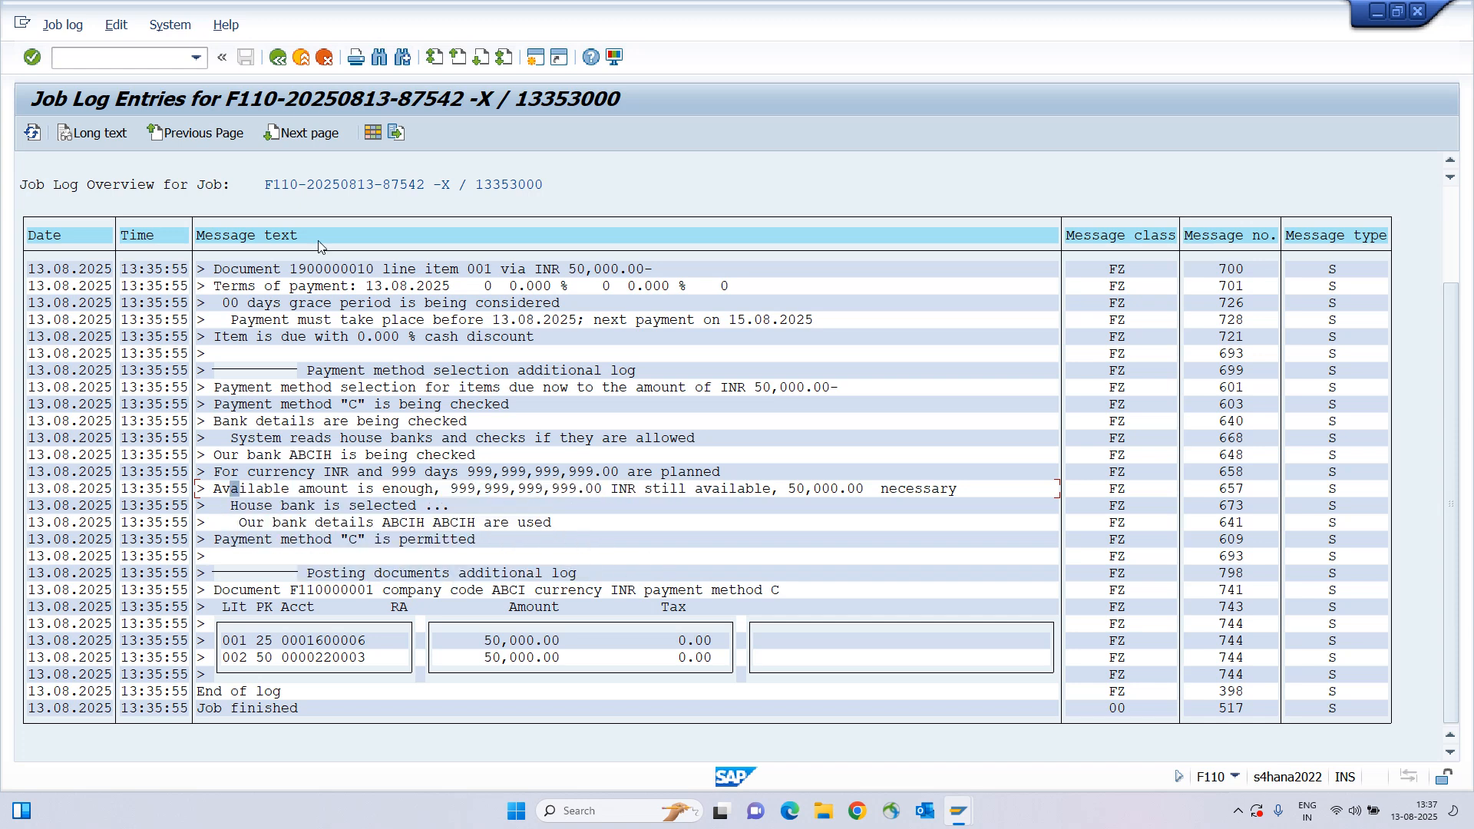
click(279, 58)
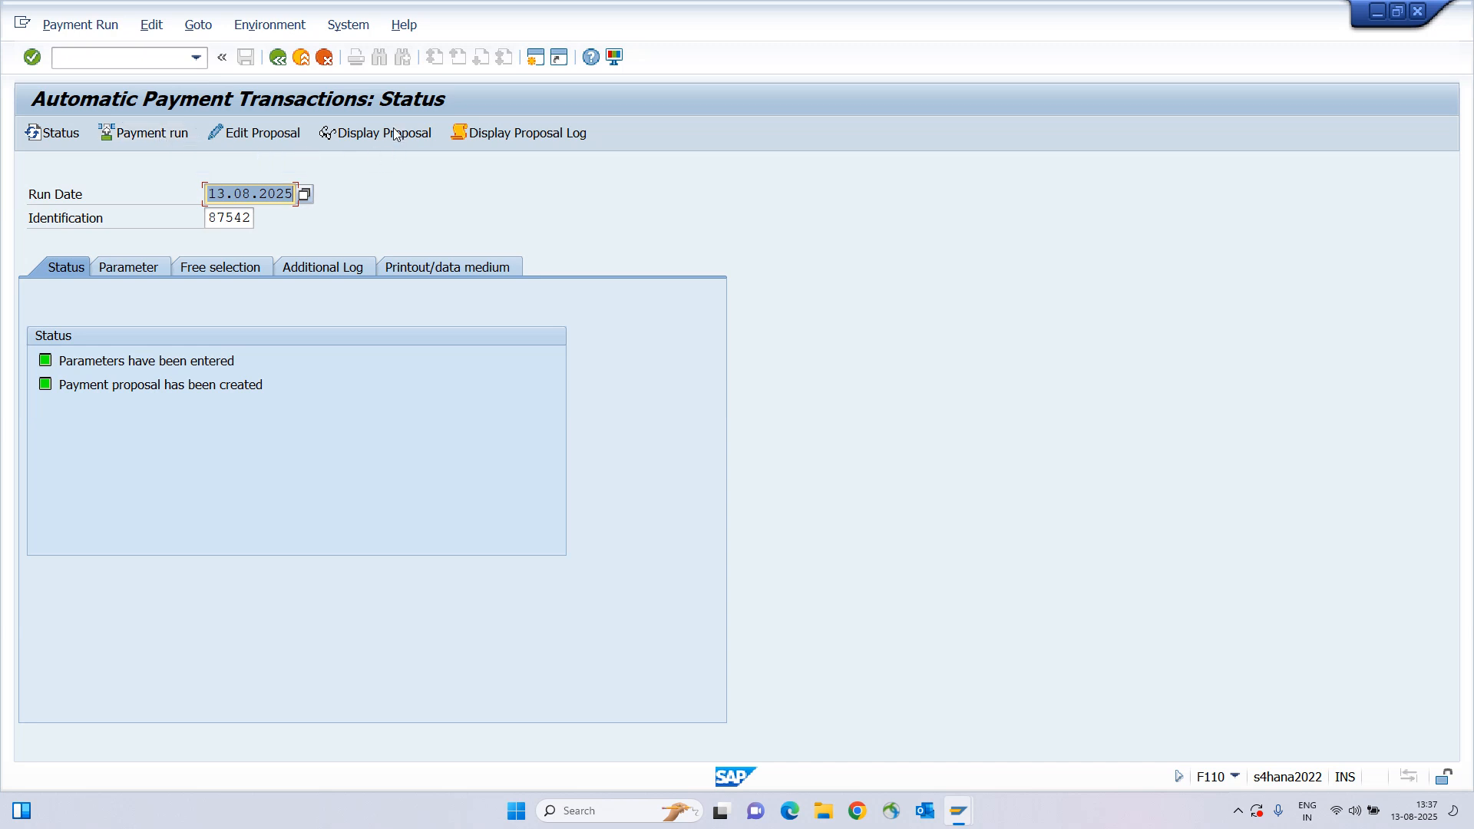
click(361, 132)
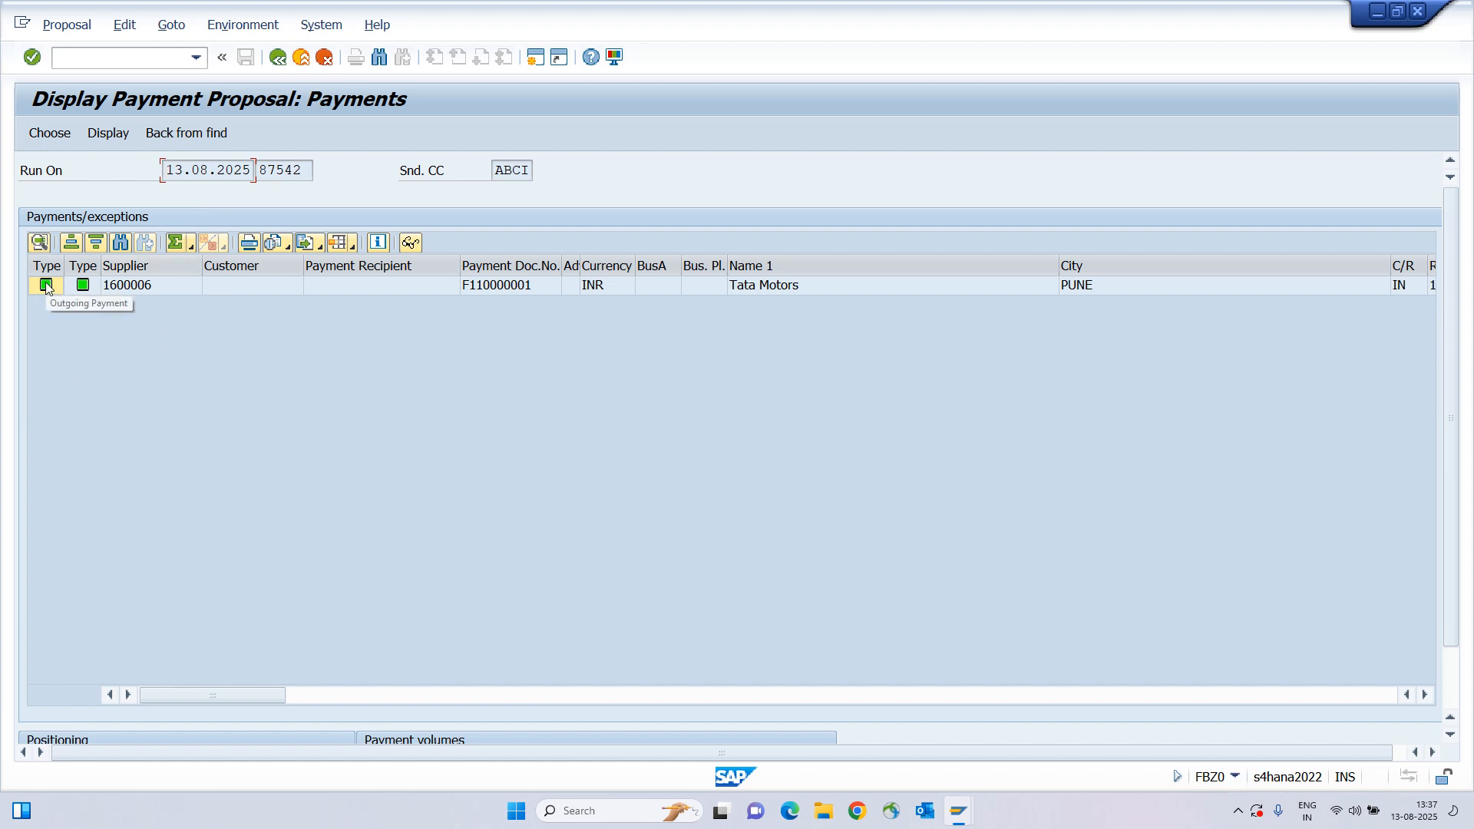
click(278, 59)
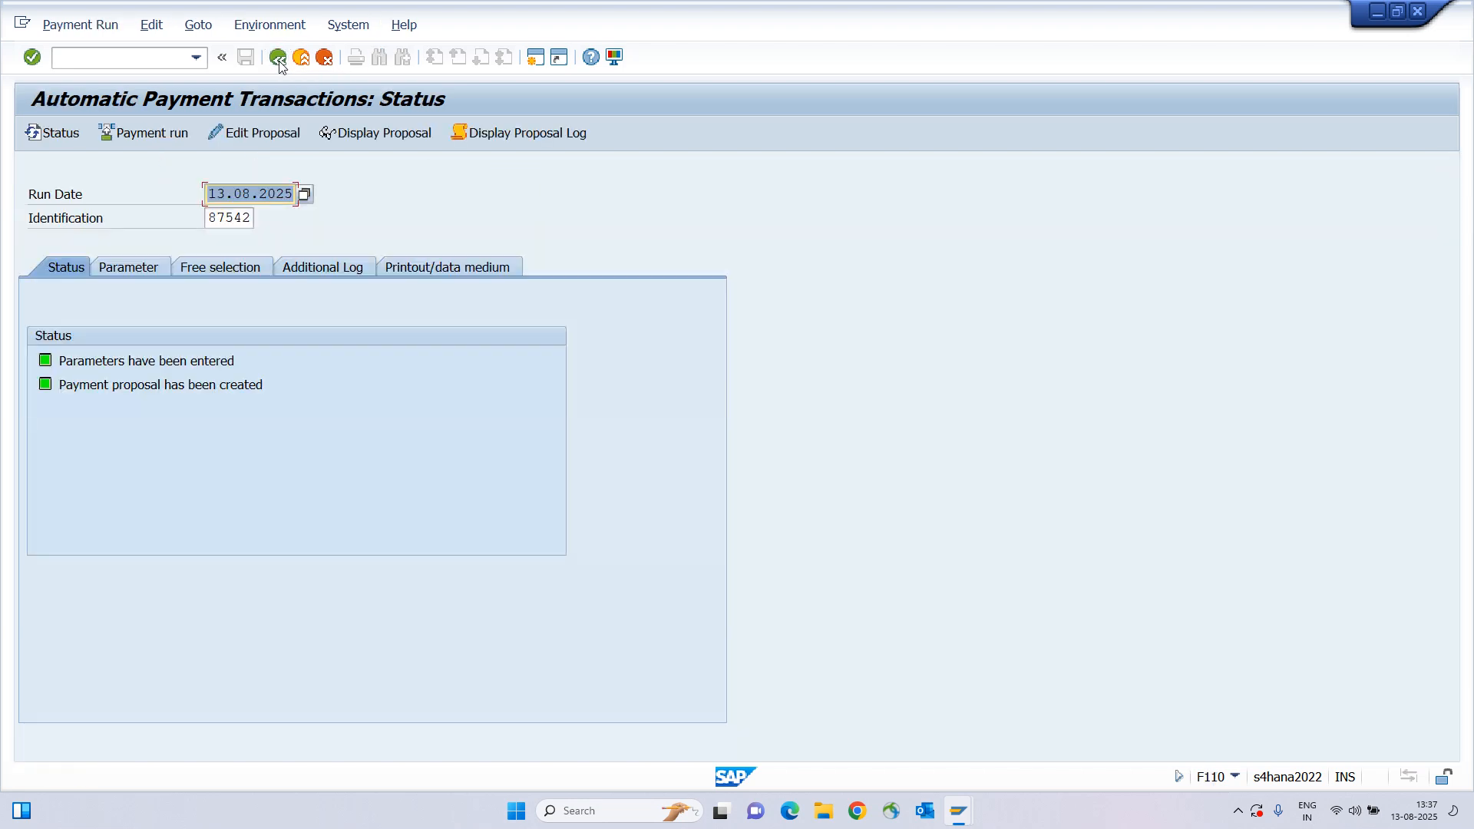
Schedule payment run 87542 to start immediately with Create Payment Medium ticked.
click(151, 135)
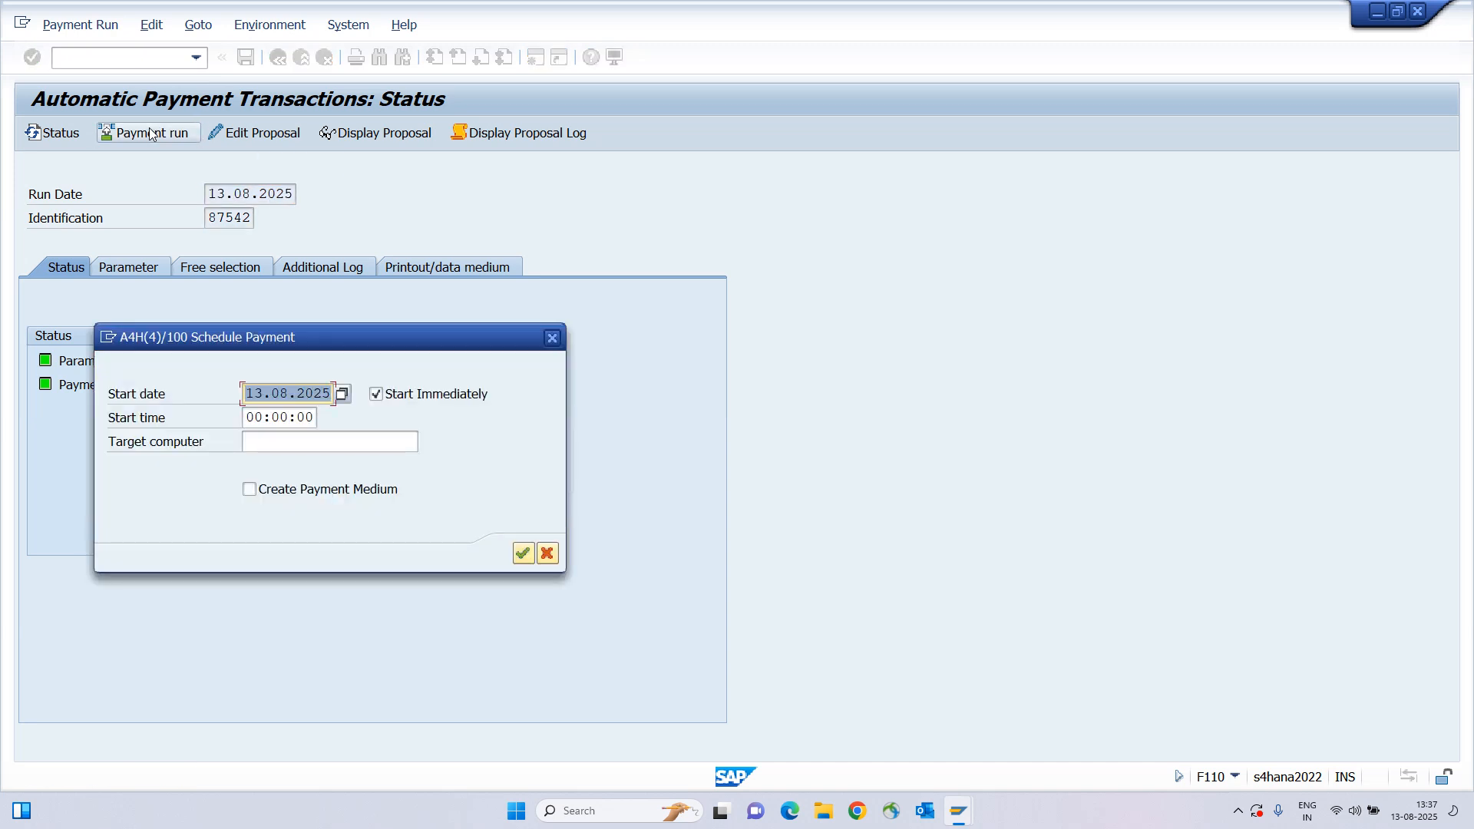
click(294, 497)
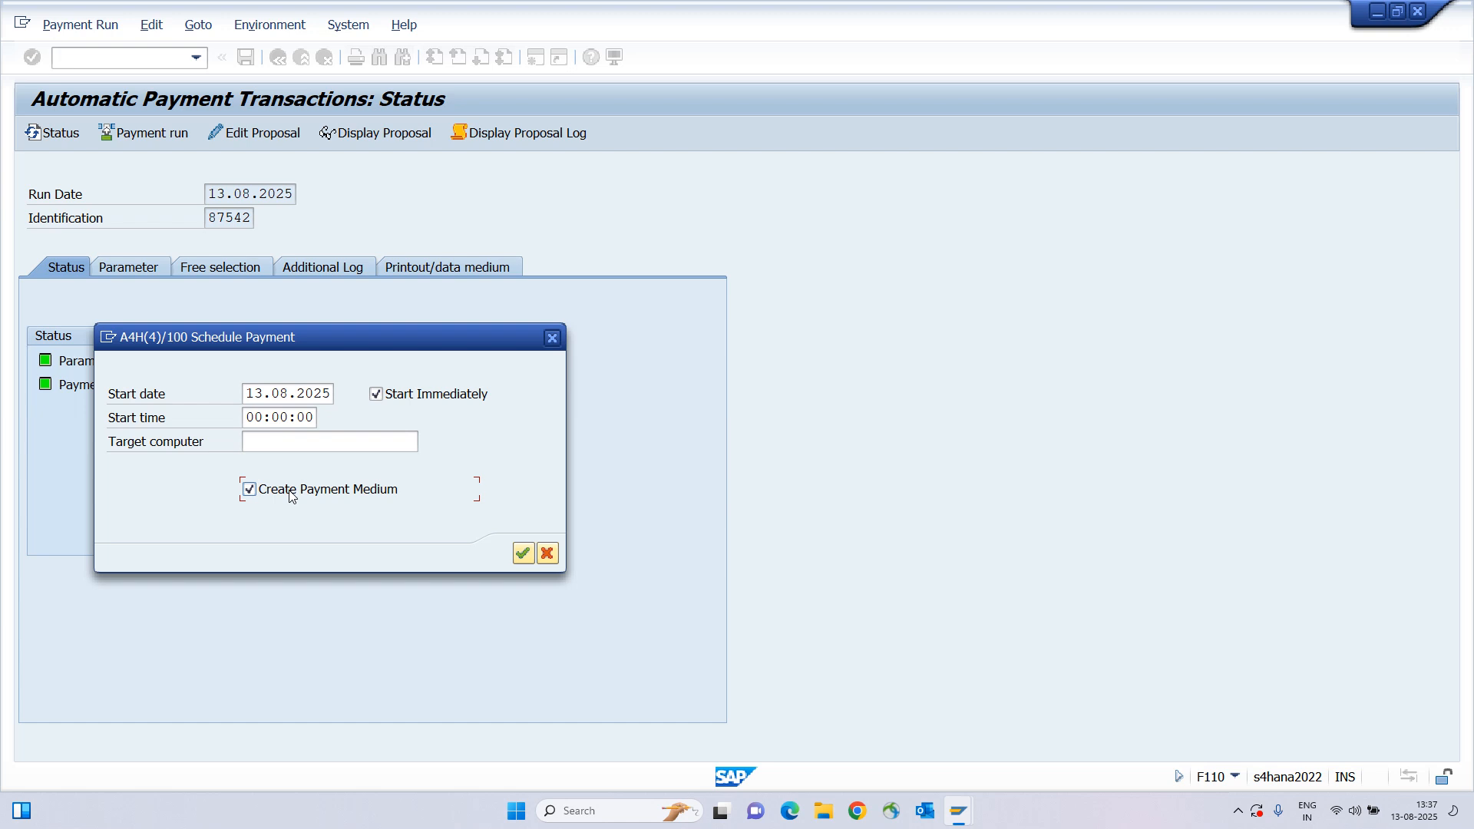
click(299, 492)
click(297, 494)
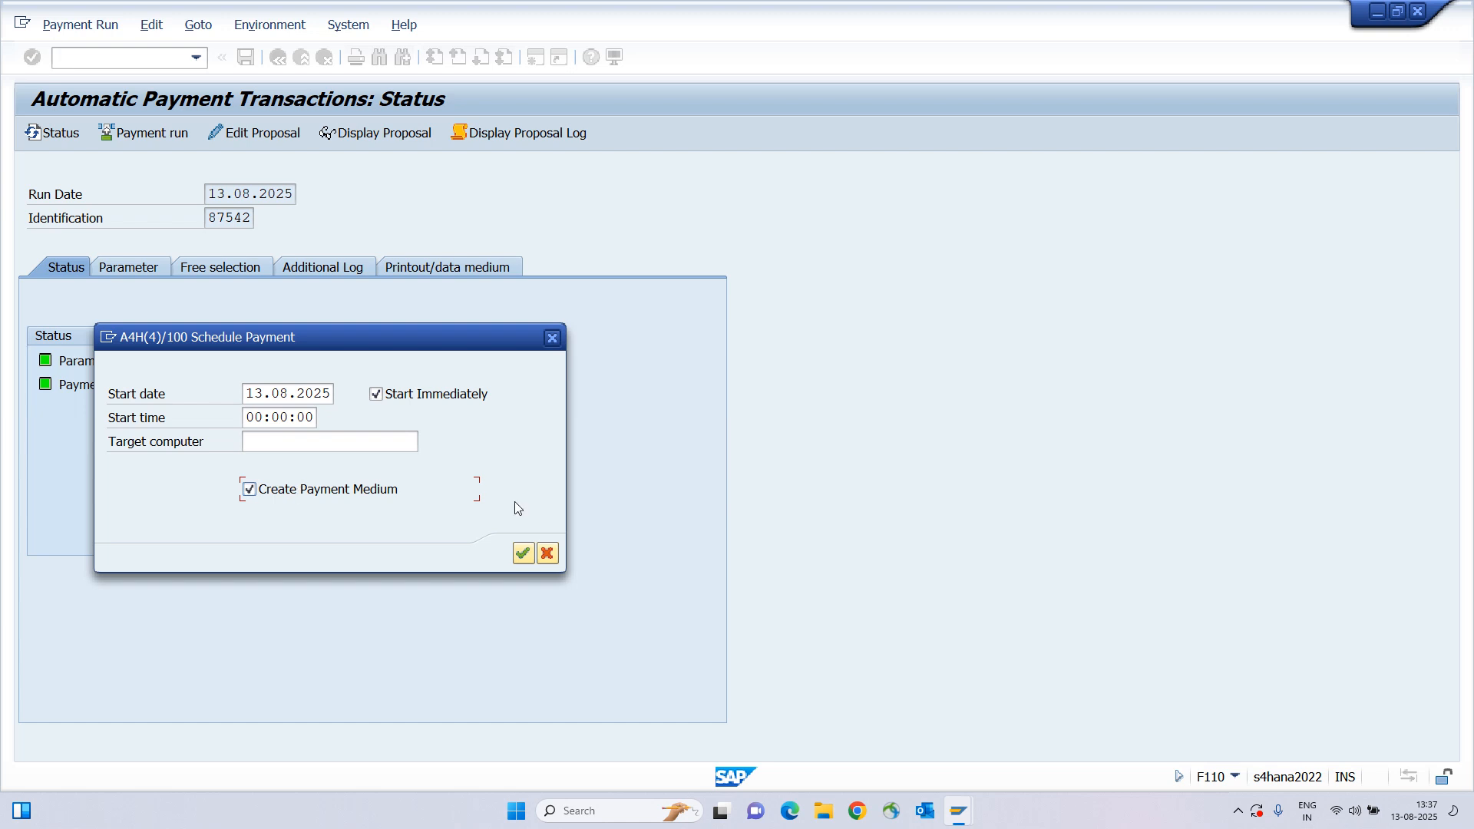
click(522, 554)
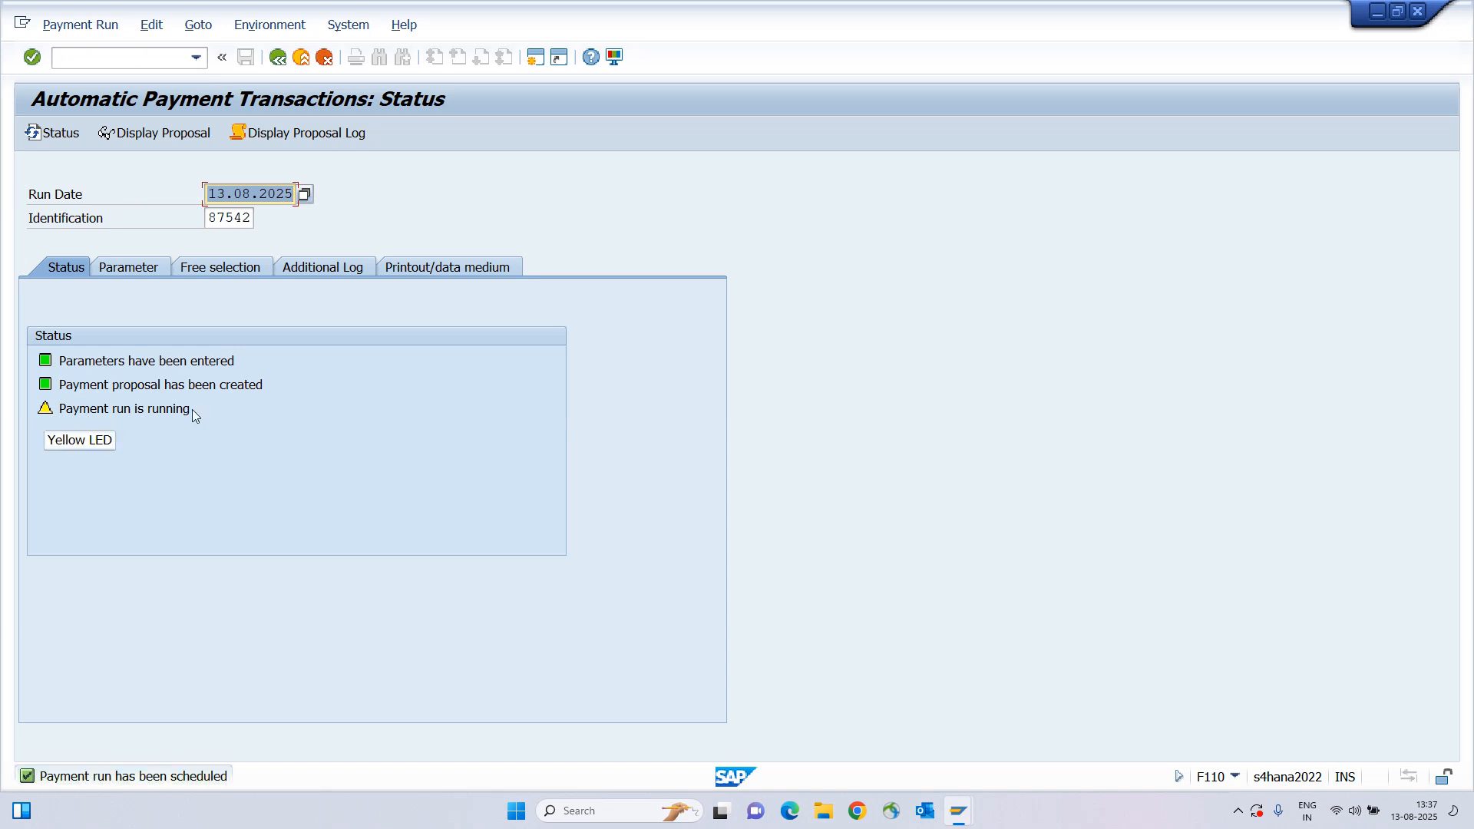
Confirm the run was carried out with posting orders 1 generated, 1 completed, and open its job log.
click(60, 134)
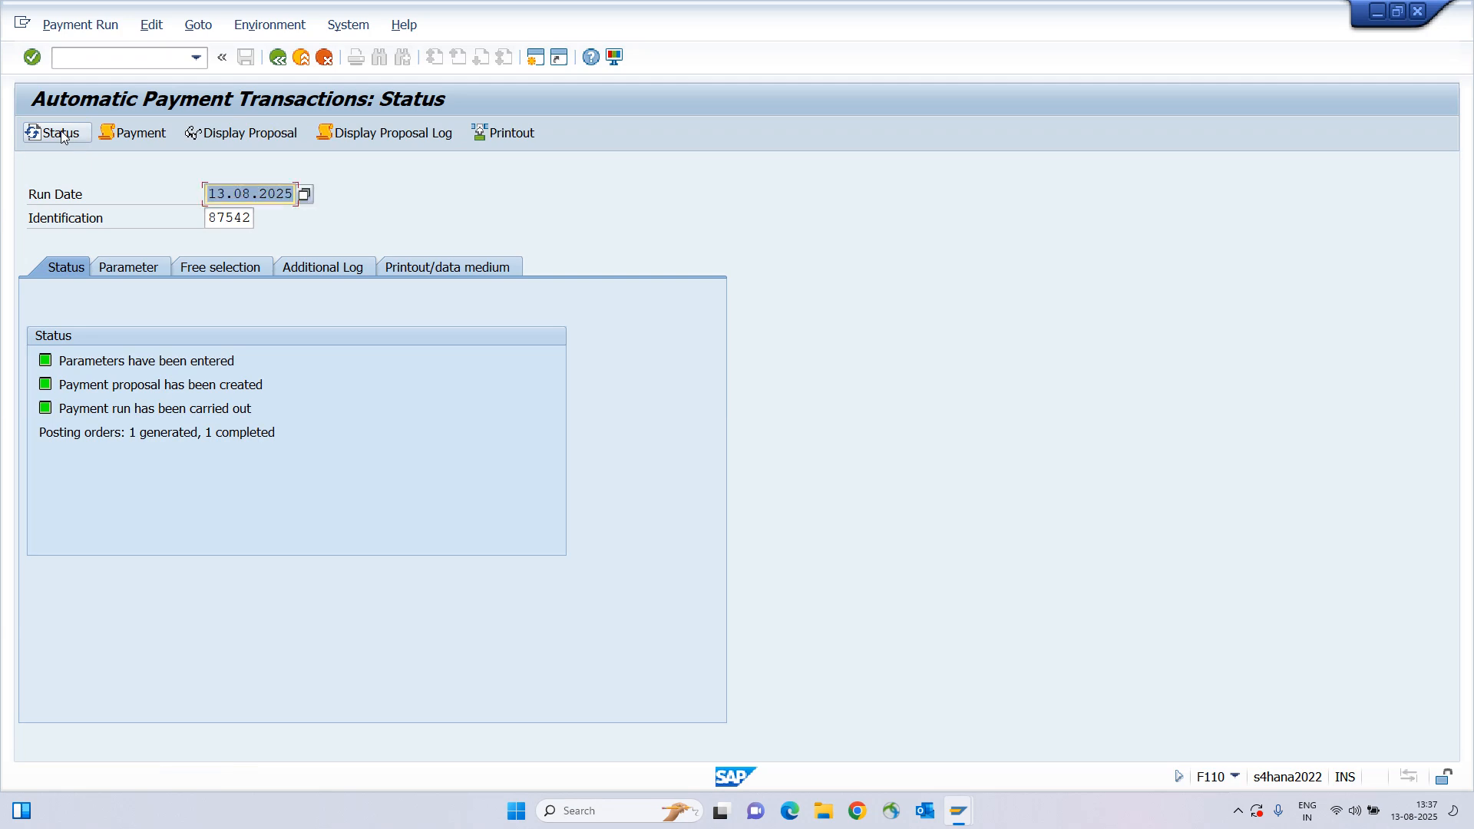
drag(39, 434, 293, 438)
click(200, 438)
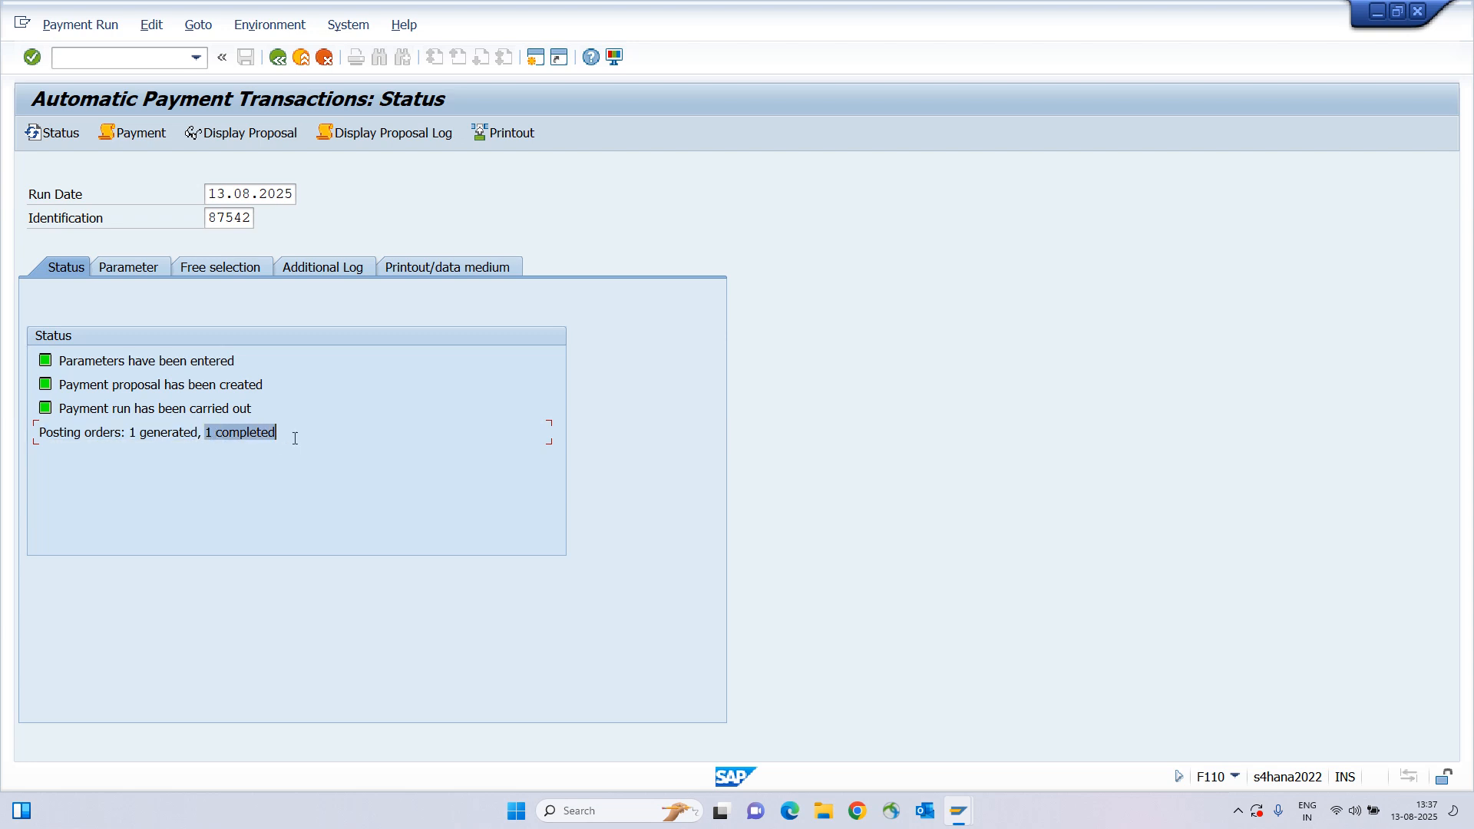
click(295, 439)
drag(121, 361, 387, 466)
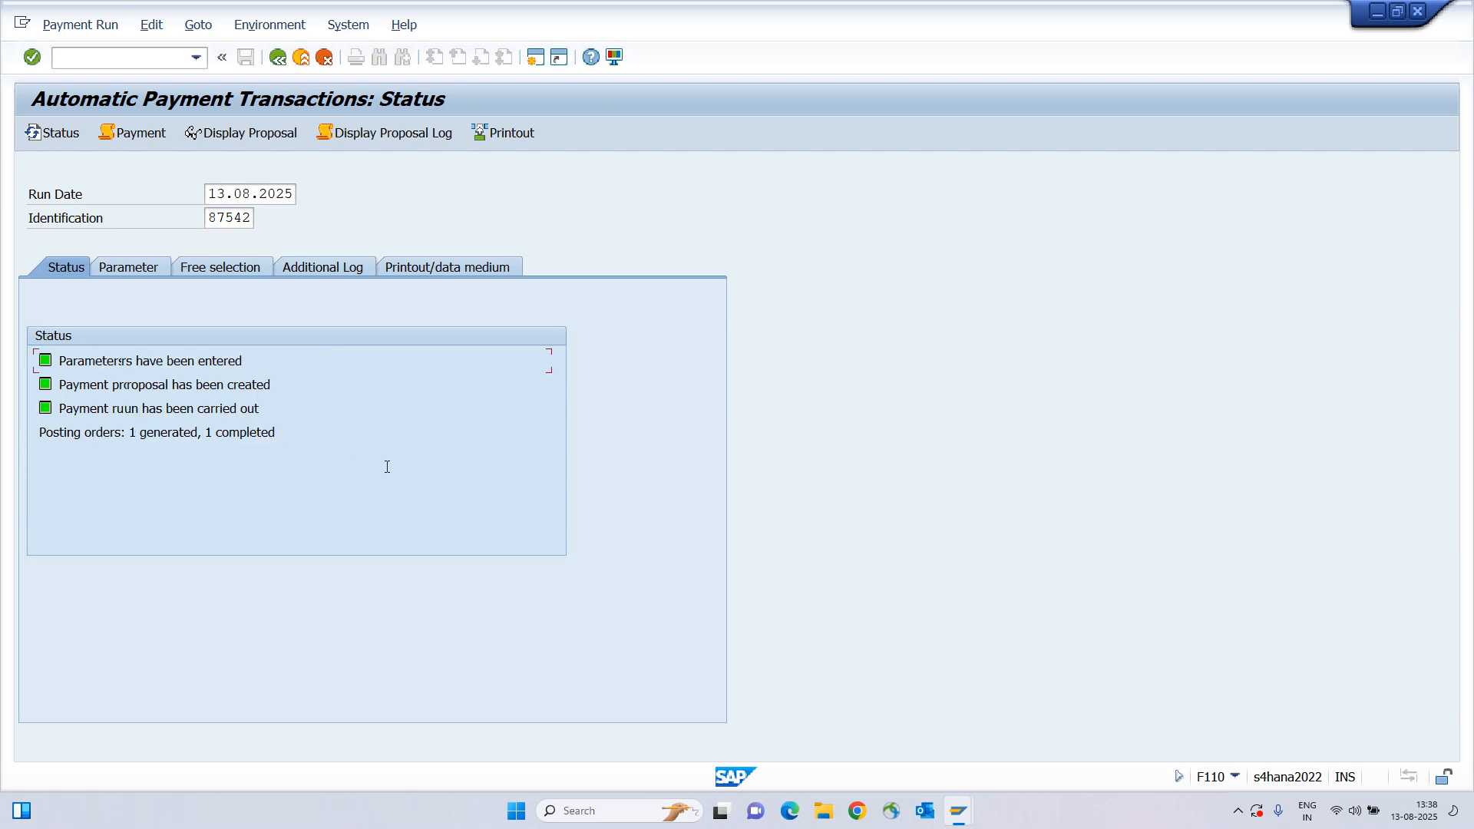
click(135, 134)
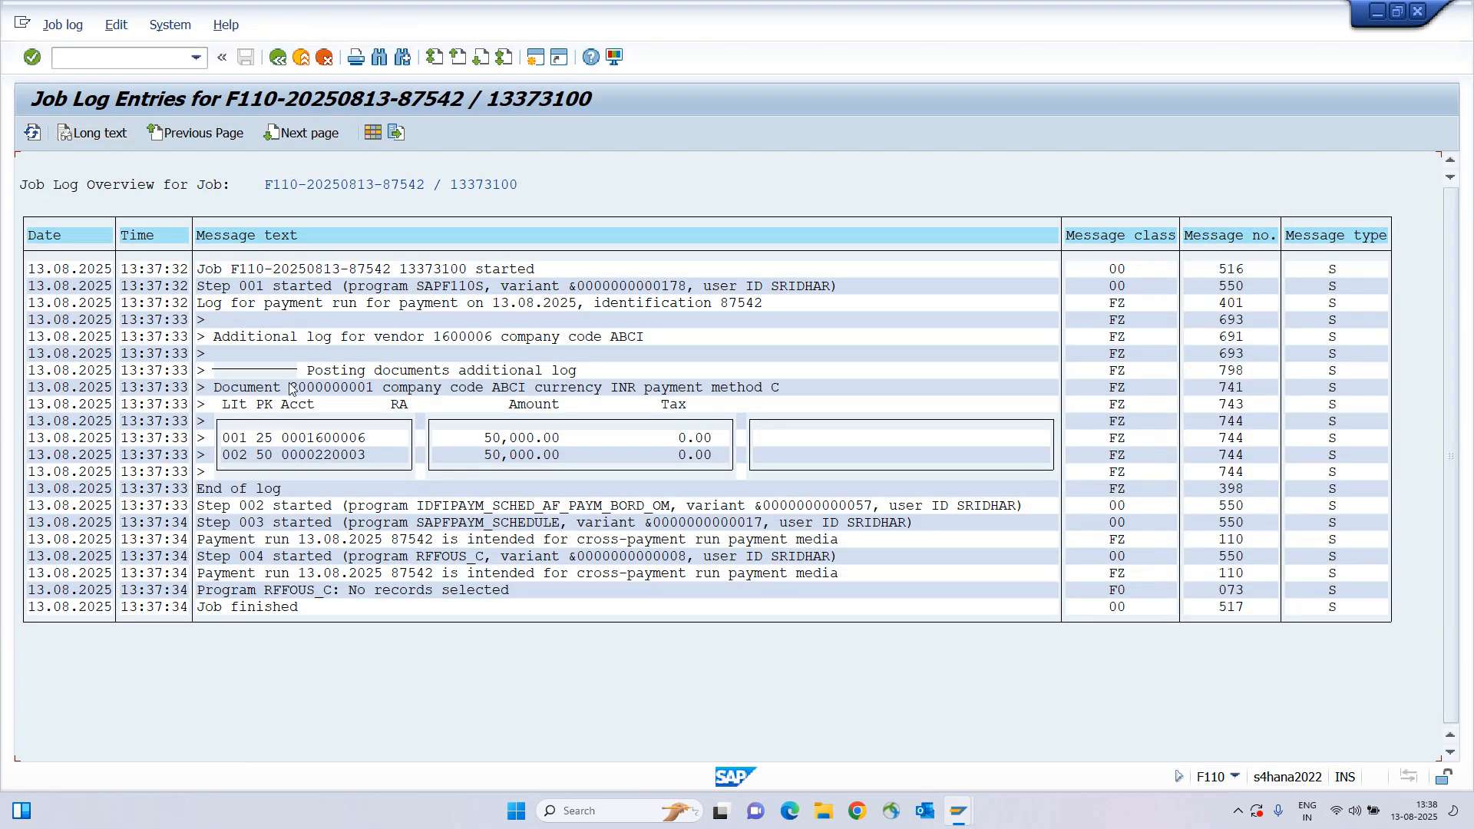
drag(290, 388, 390, 390)
drag(307, 437, 399, 442)
drag(256, 454, 367, 452)
click(202, 290)
click(198, 495)
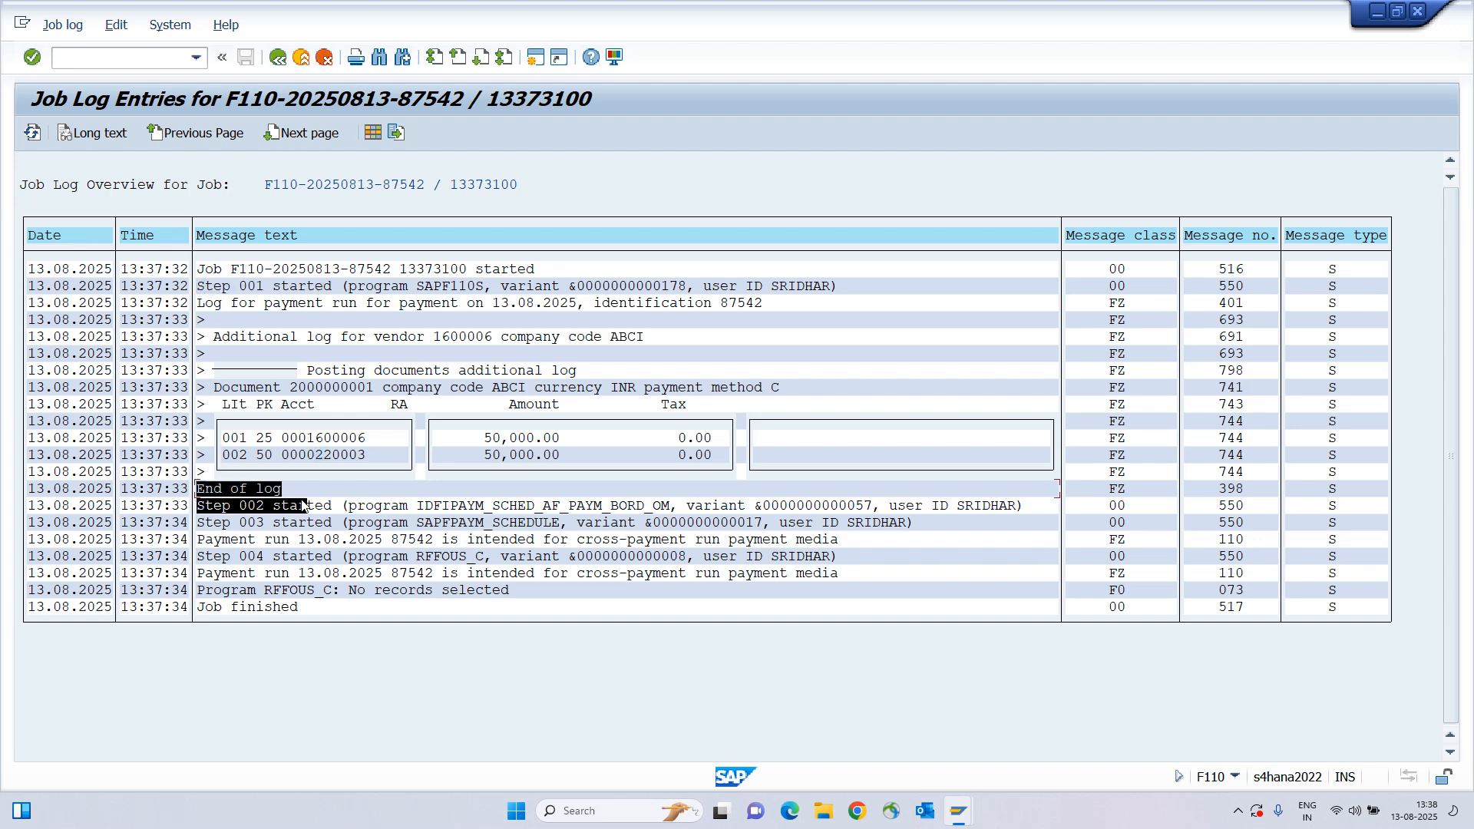
drag(198, 513, 711, 548)
key(ctrl+c)
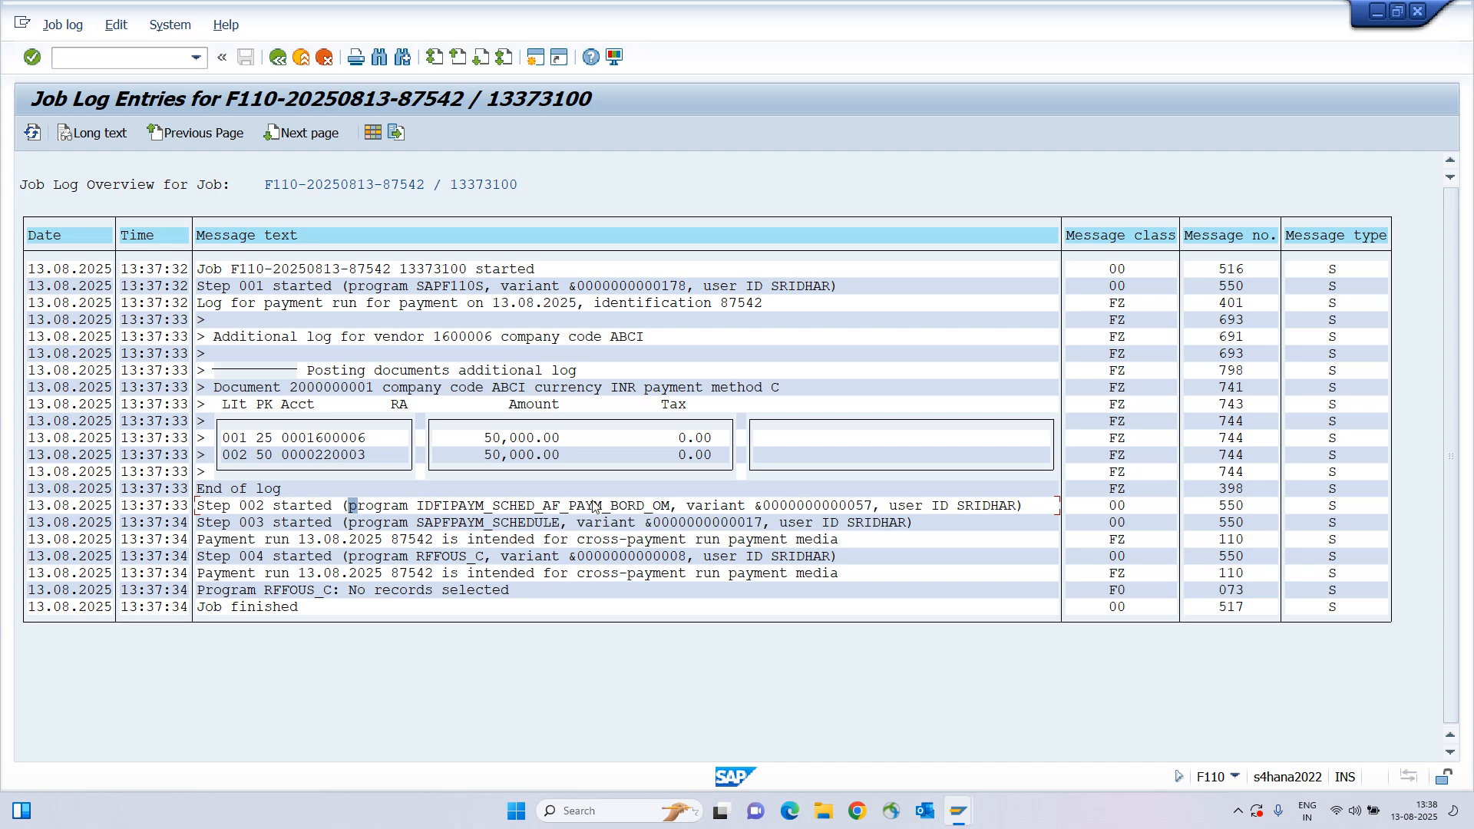
drag(350, 590, 577, 595)
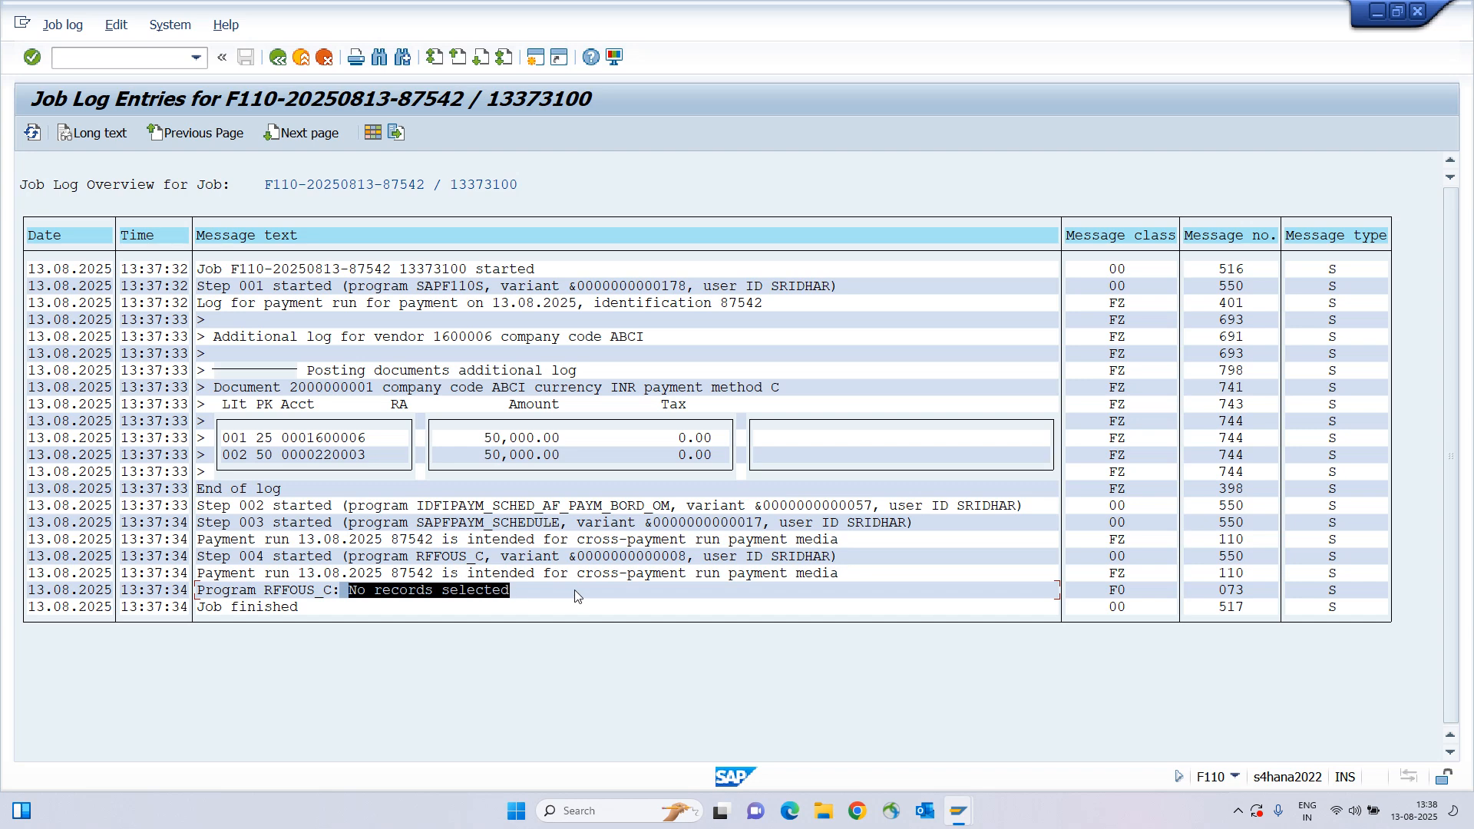
key(ctrl+c)
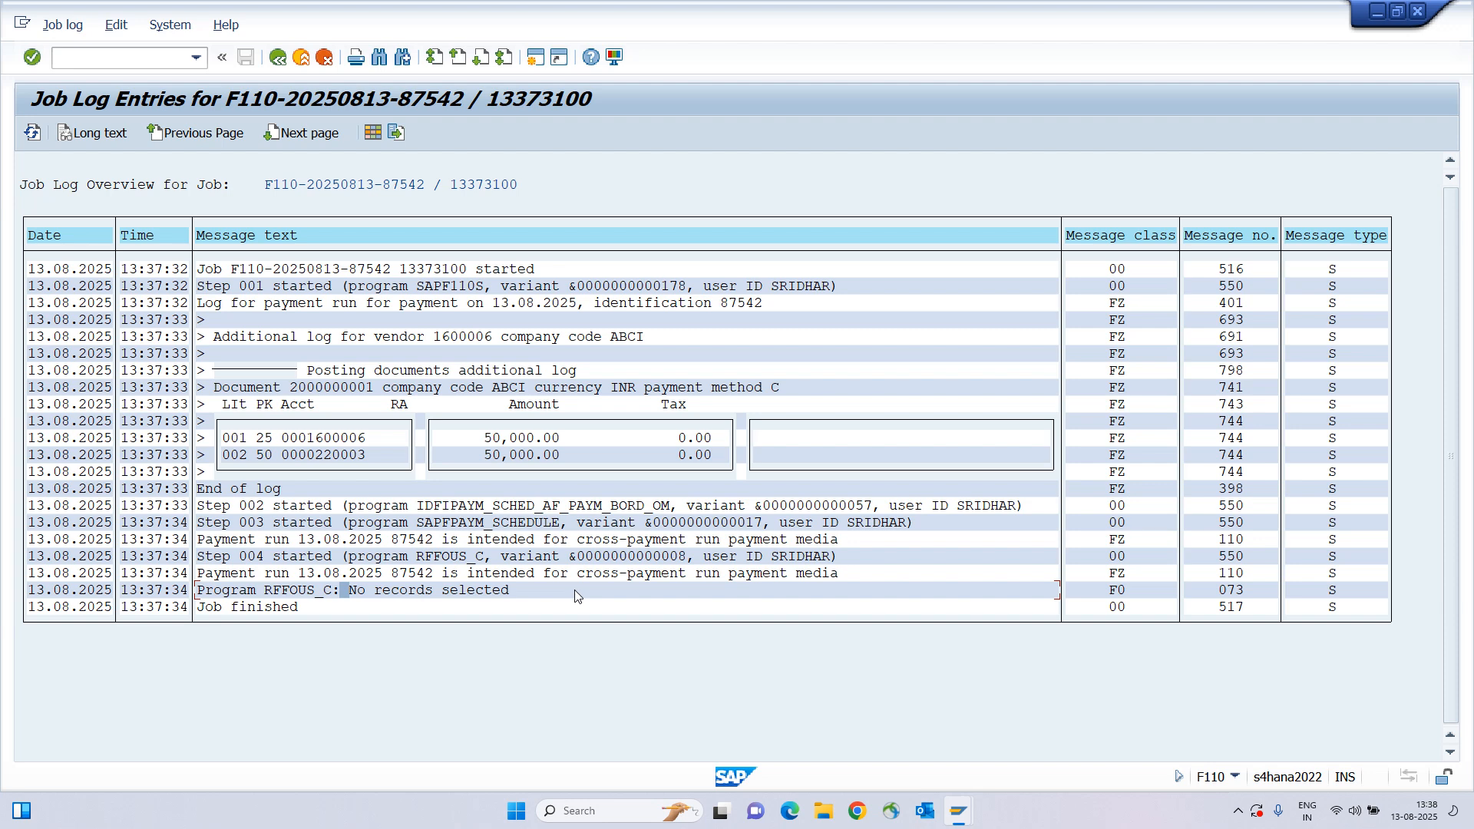
click(277, 57)
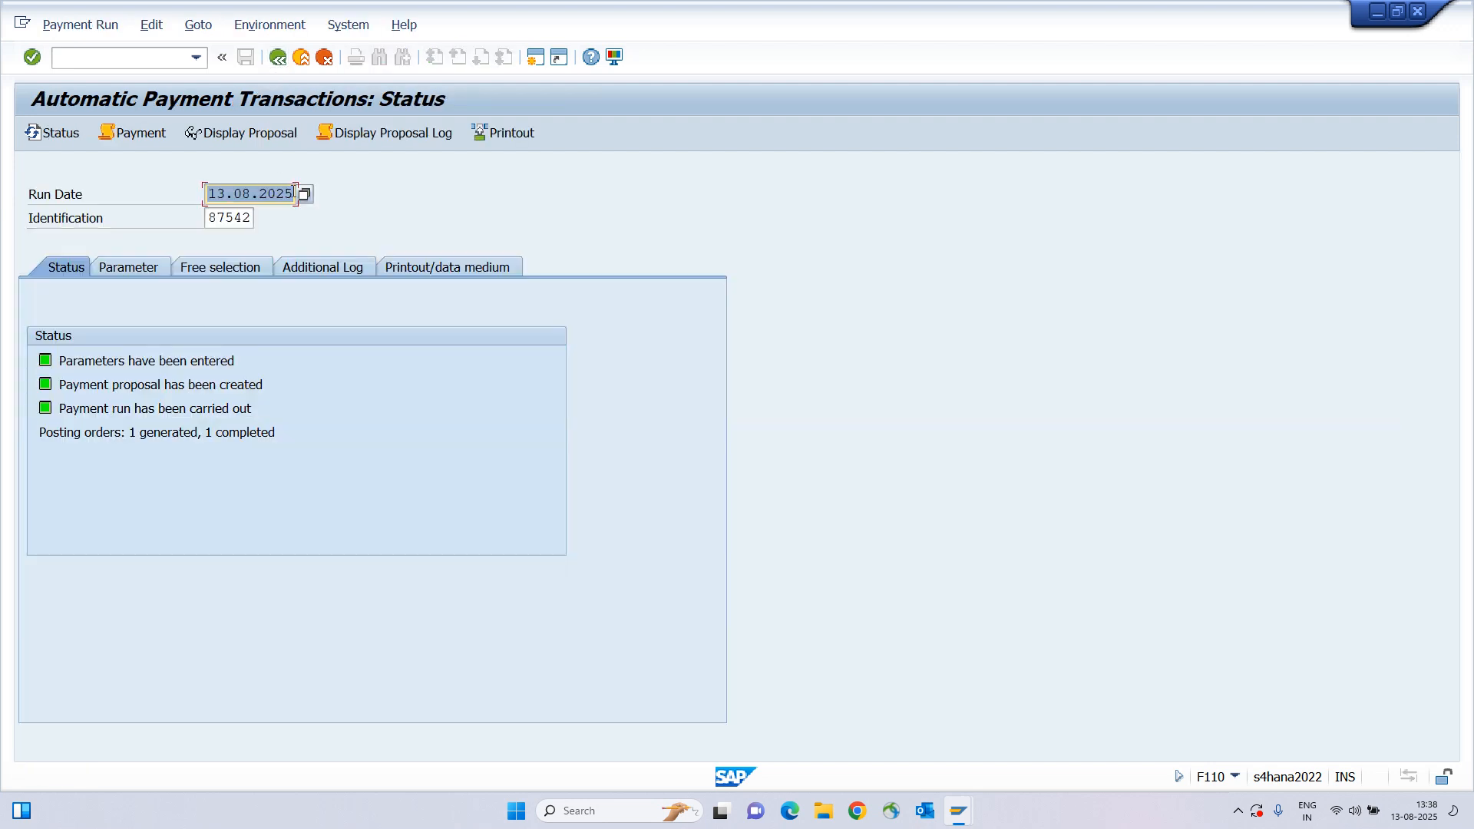
click(427, 269)
click(231, 404)
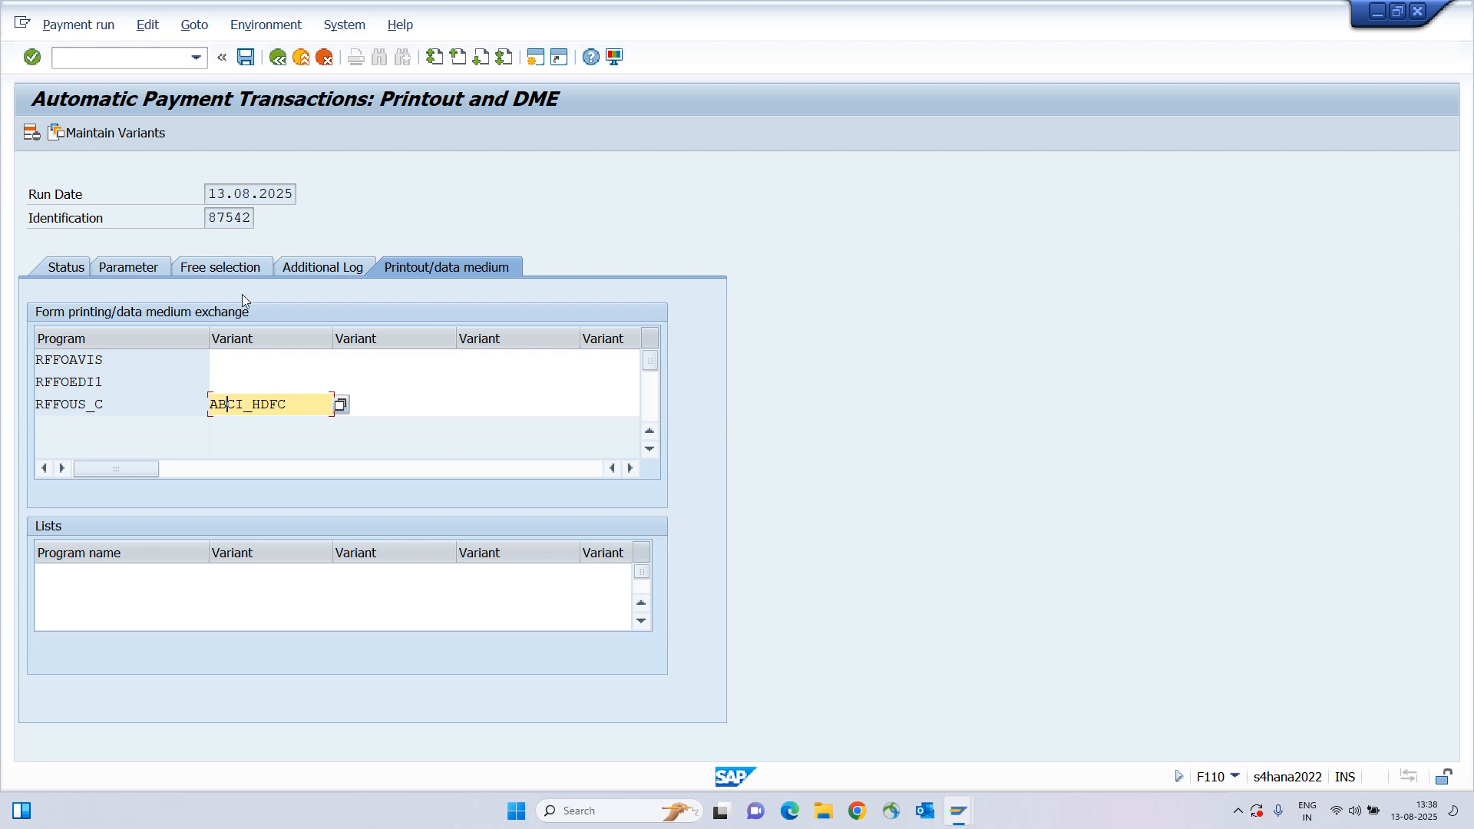
click(67, 268)
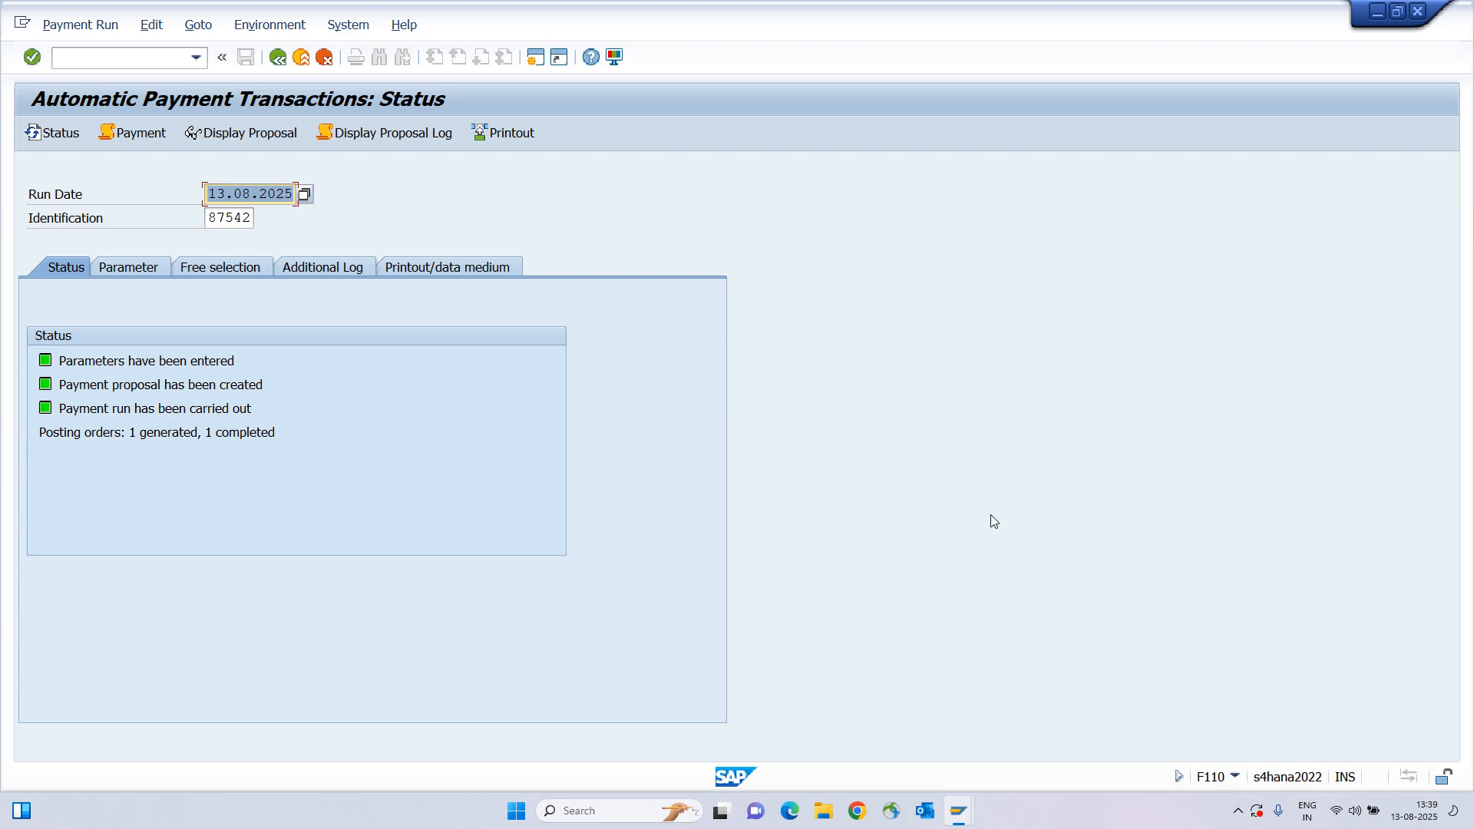
drag(86, 361, 374, 443)
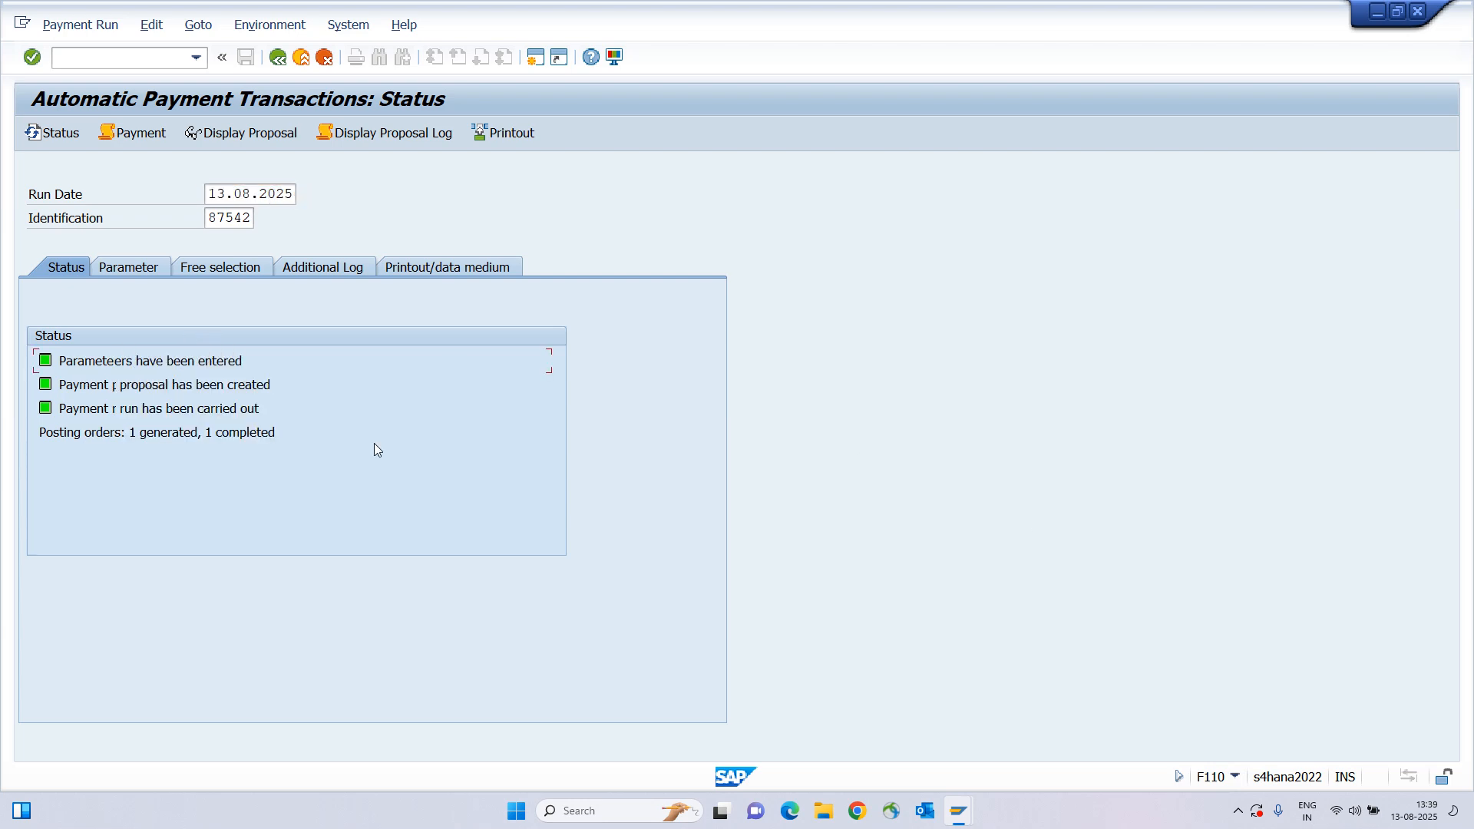